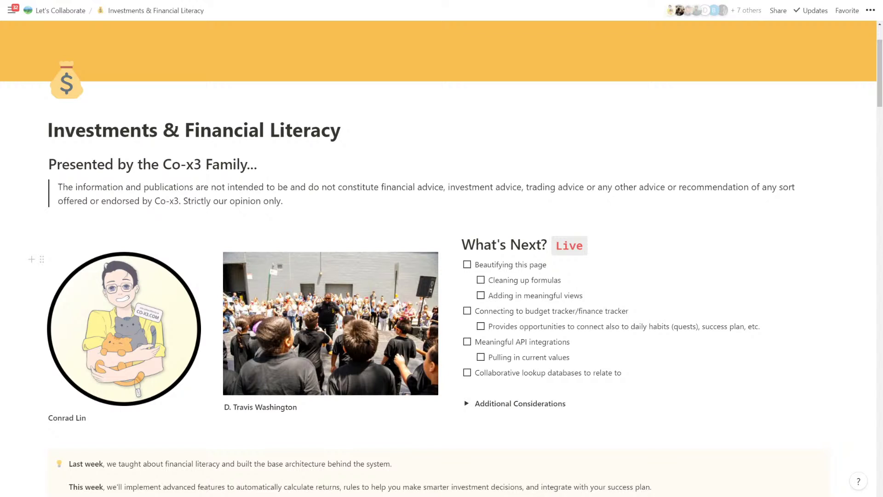
- Review the page's introduction, table of contents, investment tracker rationale, Types of Investments gallery, General Tips and How do we achieve this sections
{"action": "scroll", "coordinate": [314, 281], "scroll_direction": "down", "scroll_amount": 3}
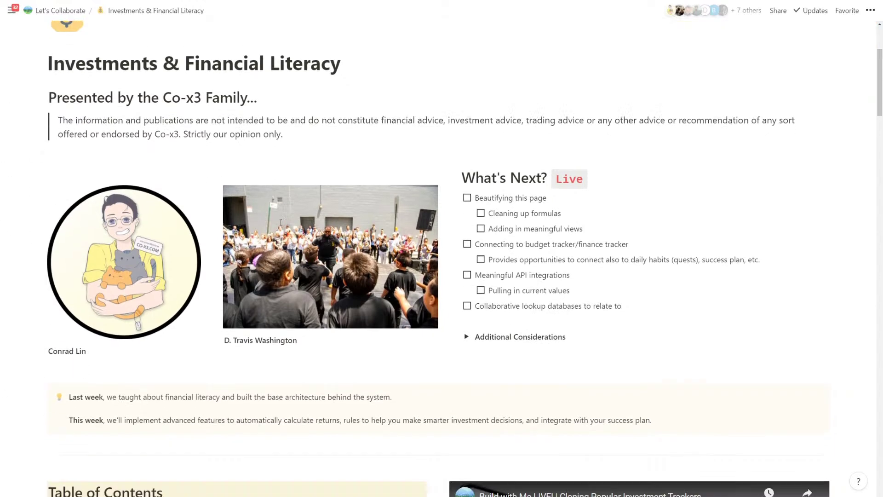
{"action": "scroll", "coordinate": [313, 281], "scroll_direction": "down", "scroll_amount": 1}
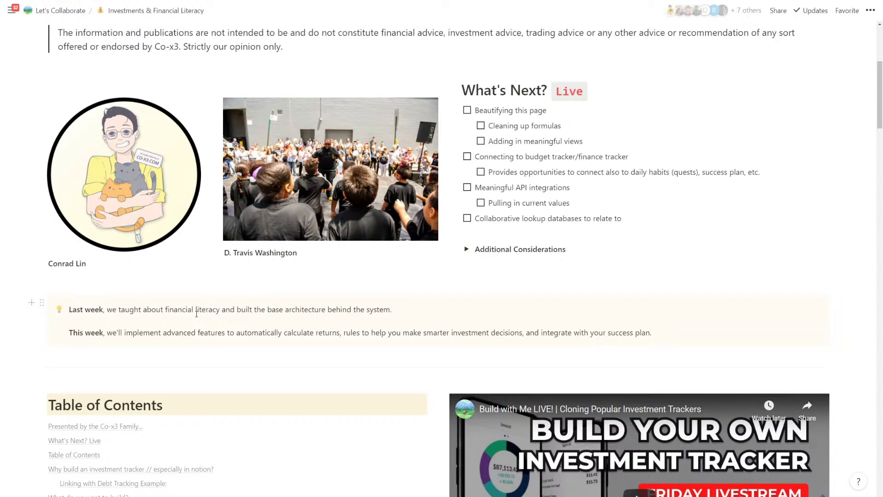
{"action": "scroll", "coordinate": [214, 314], "scroll_direction": "down", "scroll_amount": 5}
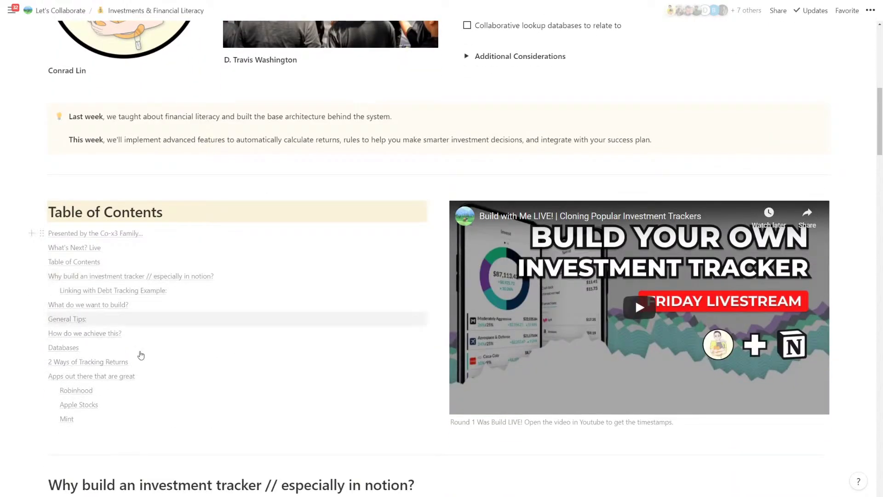
{"action": "scroll", "coordinate": [228, 370], "scroll_direction": "down", "scroll_amount": 8}
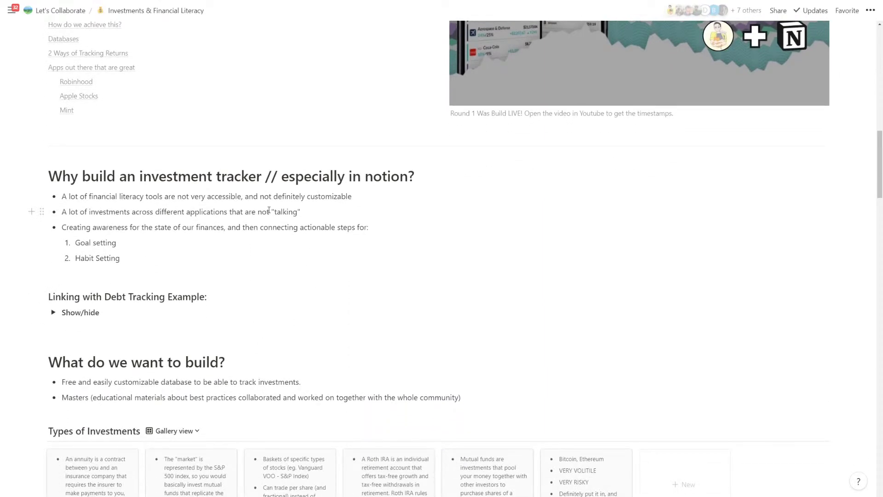
{"action": "scroll", "coordinate": [267, 216], "scroll_direction": "down", "scroll_amount": 3}
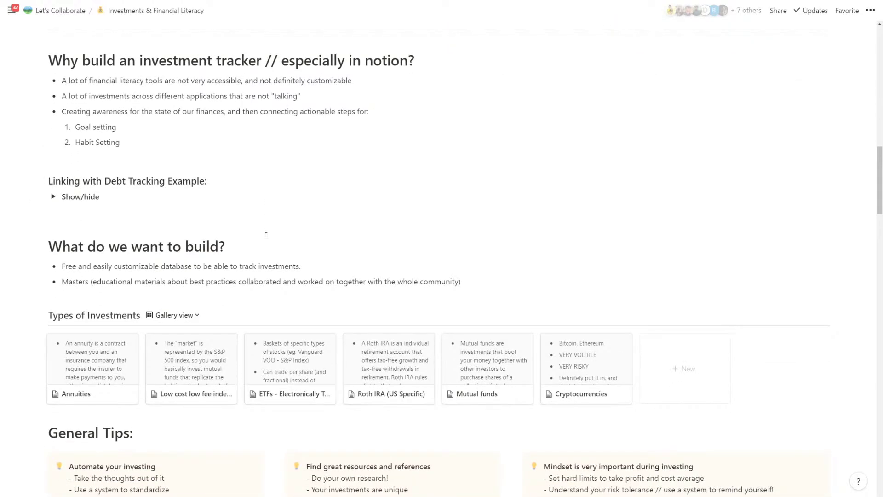
{"action": "scroll", "coordinate": [266, 232], "scroll_direction": "down", "scroll_amount": 1}
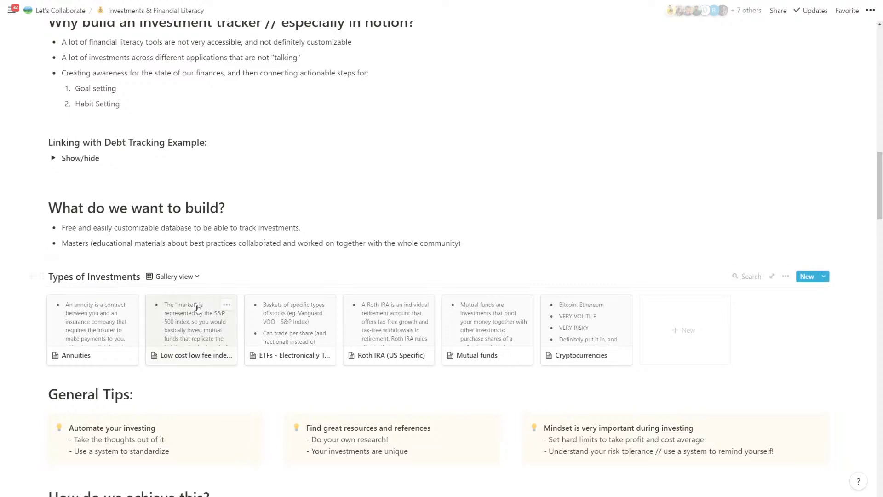
{"action": "scroll", "coordinate": [459, 349], "scroll_direction": "down", "scroll_amount": 1}
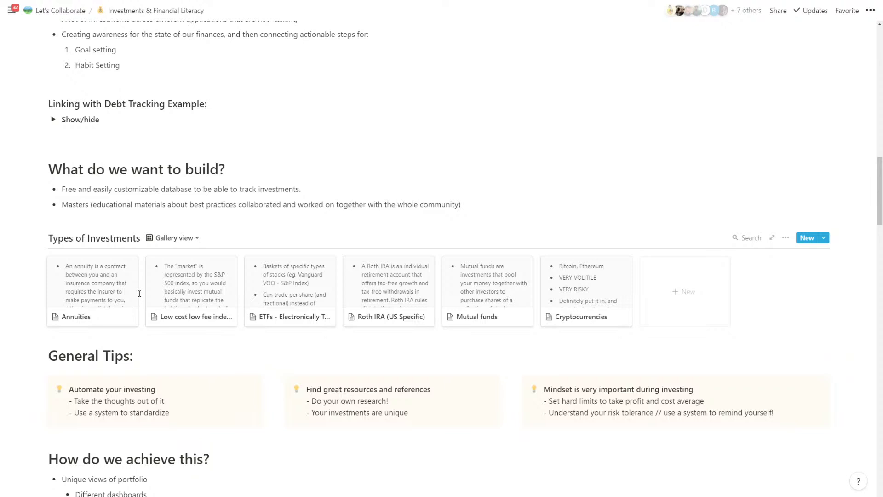
{"action": "scroll", "coordinate": [143, 299], "scroll_direction": "down", "scroll_amount": 3}
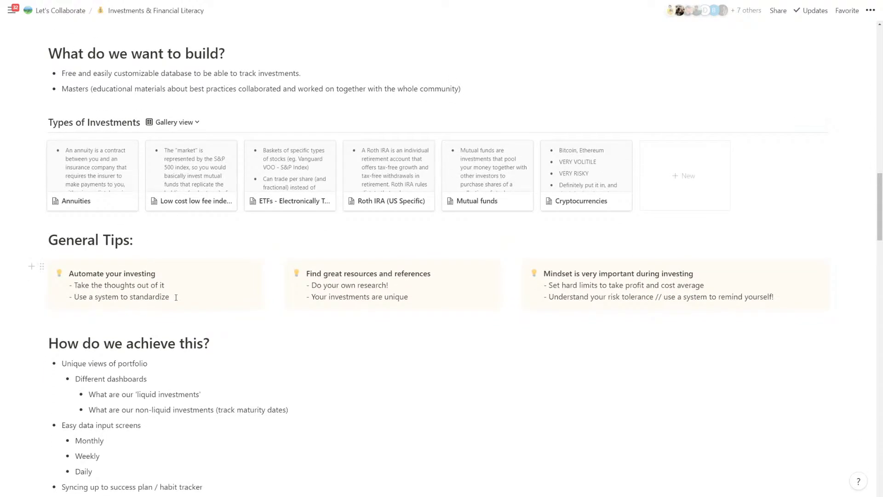
{"action": "scroll", "coordinate": [176, 297], "scroll_direction": "down", "scroll_amount": 1}
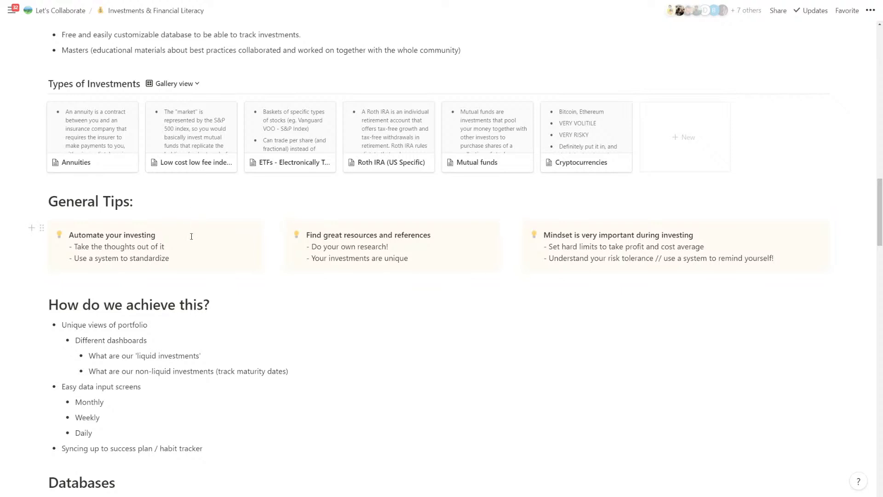
{"action": "scroll", "coordinate": [192, 236], "scroll_direction": "down", "scroll_amount": 3}
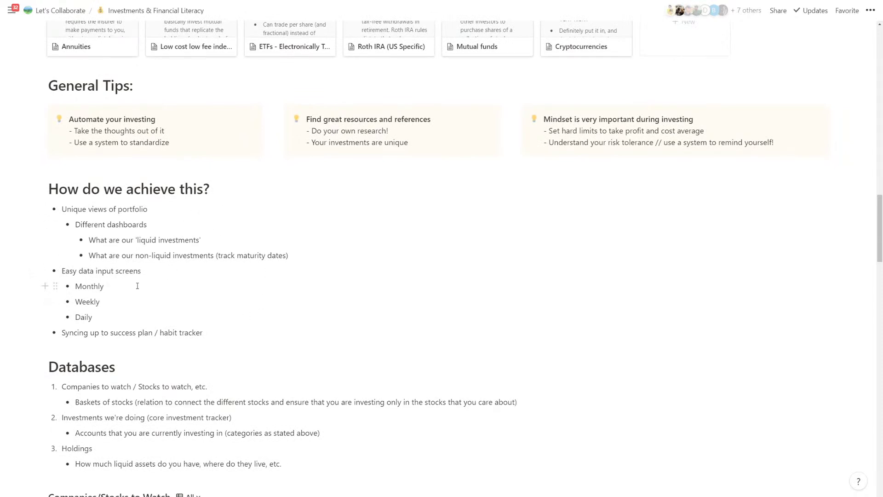
- Widen the Description column slightly in the Companies/Stocks to Watch table
{"action": "scroll", "coordinate": [137, 286], "scroll_direction": "down", "scroll_amount": 5}
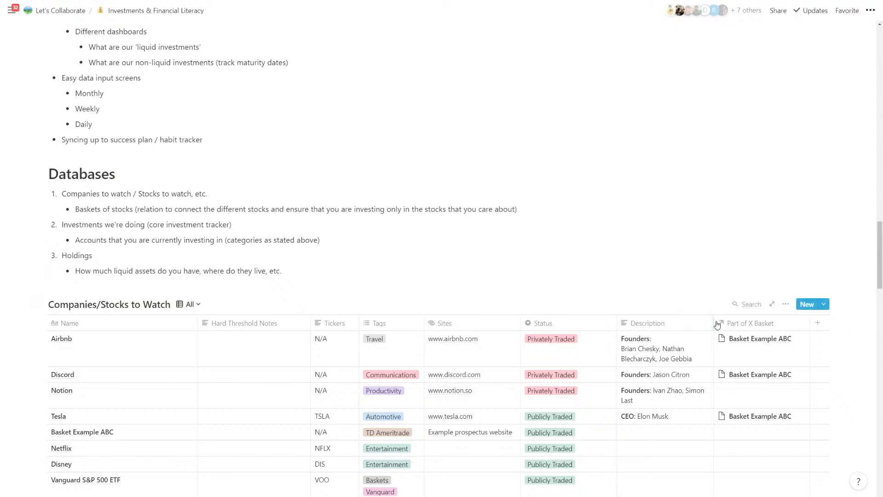
{"action": "left_click_drag", "start_coordinate": [715, 323], "coordinate": [727, 323]}
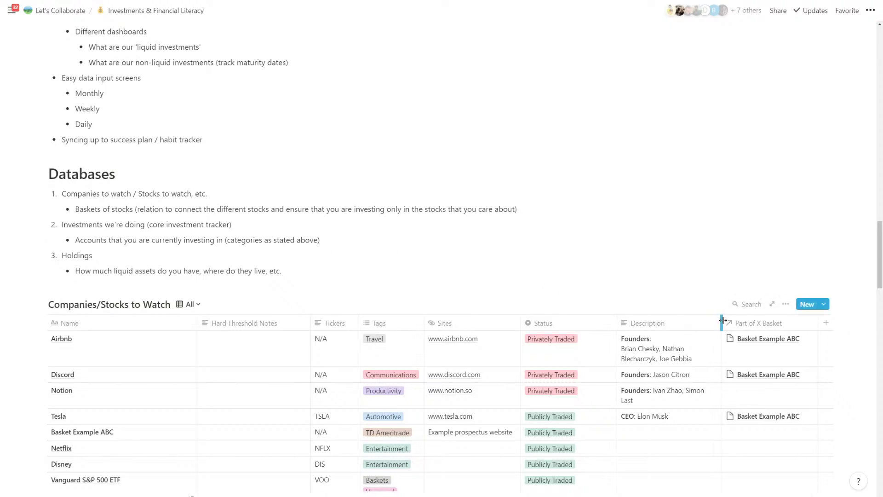
{"action": "scroll", "coordinate": [451, 333], "scroll_direction": "down", "scroll_amount": 1}
- Move the Tickers column of the Companies/Stocks to Watch table between Name and Hard Threshold Notes
{"action": "scroll", "coordinate": [451, 333], "scroll_direction": "down", "scroll_amount": 5}
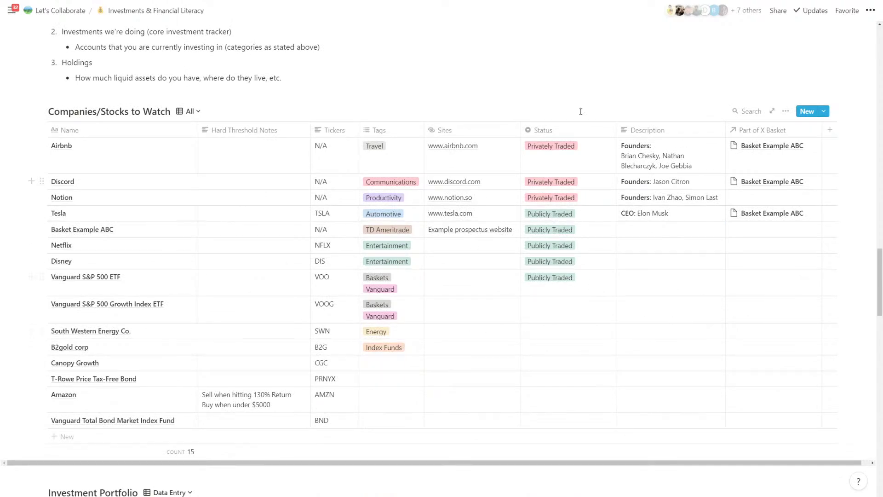
{"action": "scroll", "coordinate": [527, 312], "scroll_direction": "down", "scroll_amount": 3}
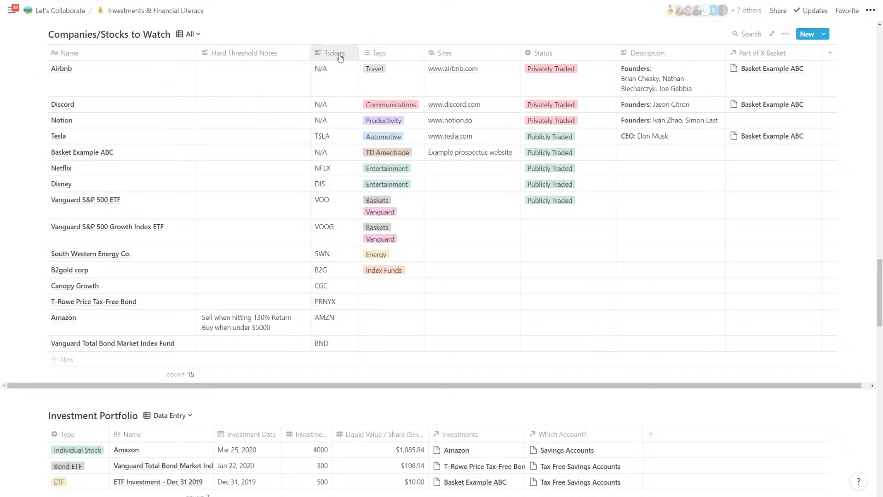
{"action": "left_click_drag", "start_coordinate": [340, 57], "coordinate": [219, 56]}
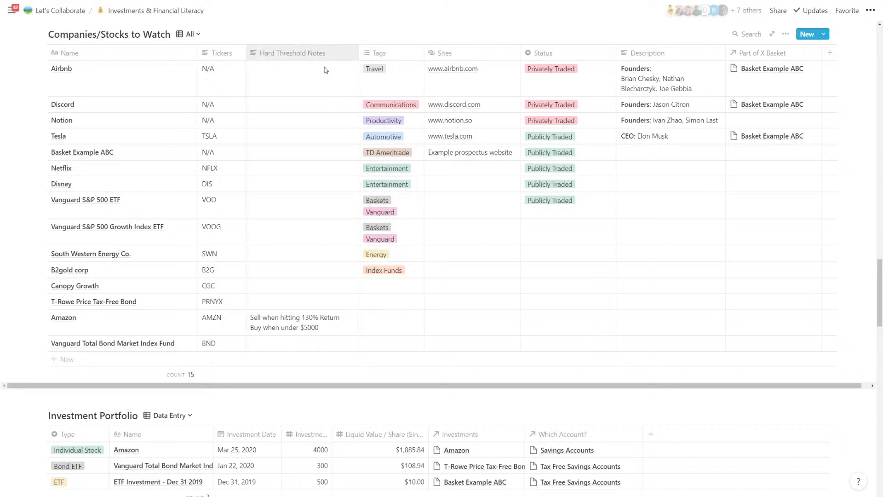
- Review the Investment Portfolio, Realized Gains/Losses and Holdings databases, the notes on tracking returns and the Robinhood, Apple Stocks and Mint examples
{"action": "scroll", "coordinate": [336, 95], "scroll_direction": "down", "scroll_amount": 1}
{"action": "scroll", "coordinate": [355, 135], "scroll_direction": "down", "scroll_amount": 1}
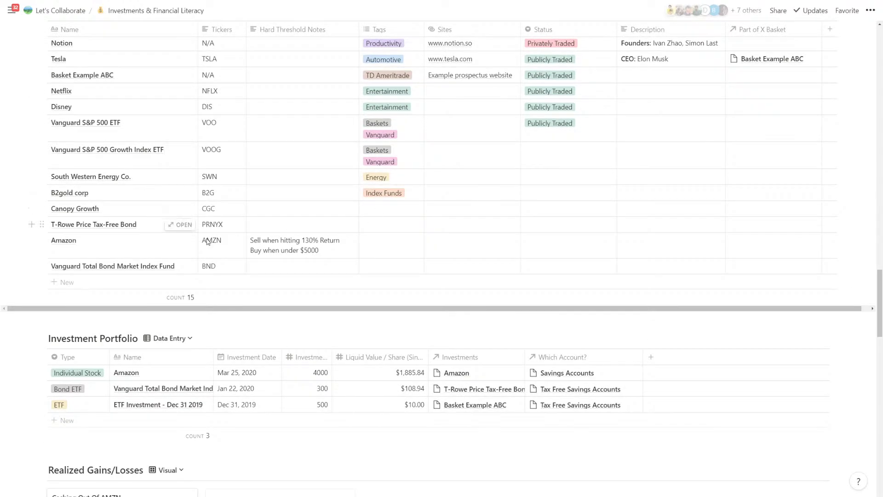
{"action": "scroll", "coordinate": [447, 362], "scroll_direction": "down", "scroll_amount": 3}
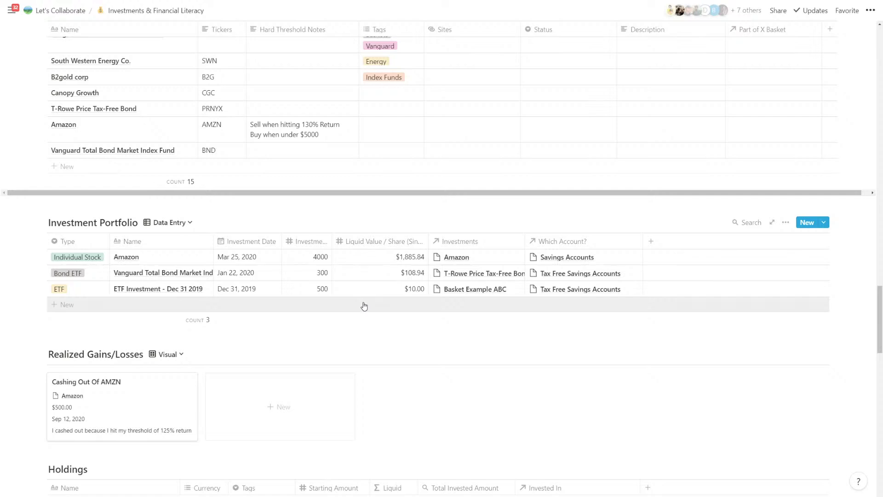
{"action": "scroll", "coordinate": [364, 306], "scroll_direction": "down", "scroll_amount": 1}
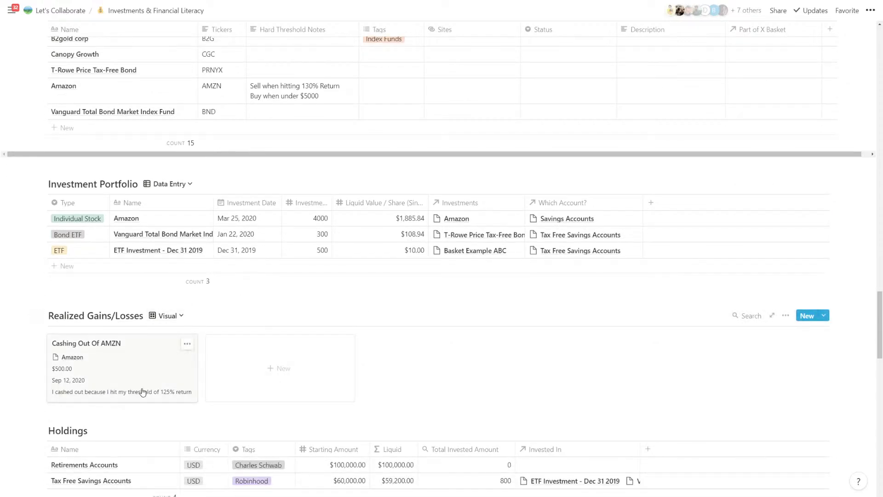
{"action": "scroll", "coordinate": [141, 392], "scroll_direction": "down", "scroll_amount": 4}
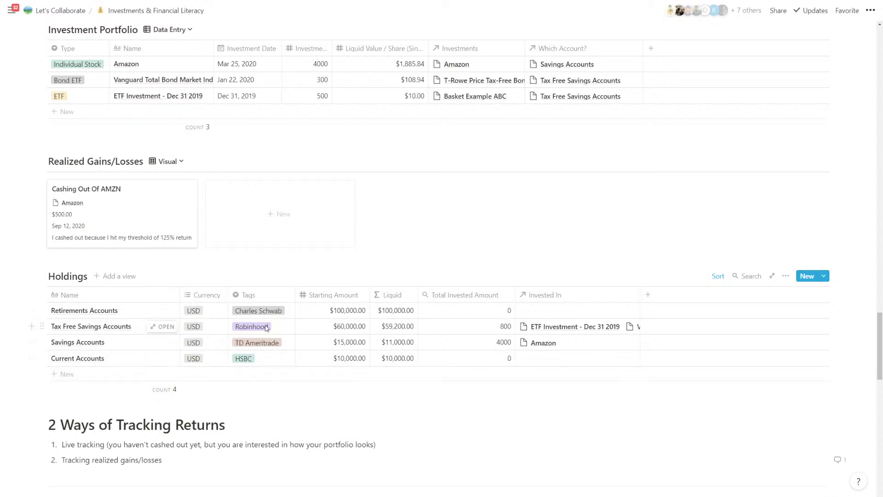
{"action": "scroll", "coordinate": [266, 328], "scroll_direction": "down", "scroll_amount": 3}
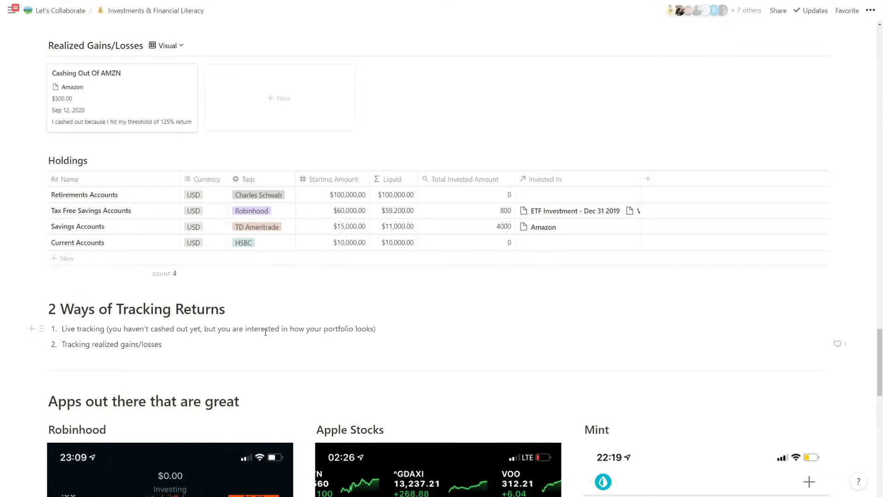
{"action": "scroll", "coordinate": [265, 333], "scroll_direction": "down", "scroll_amount": 6}
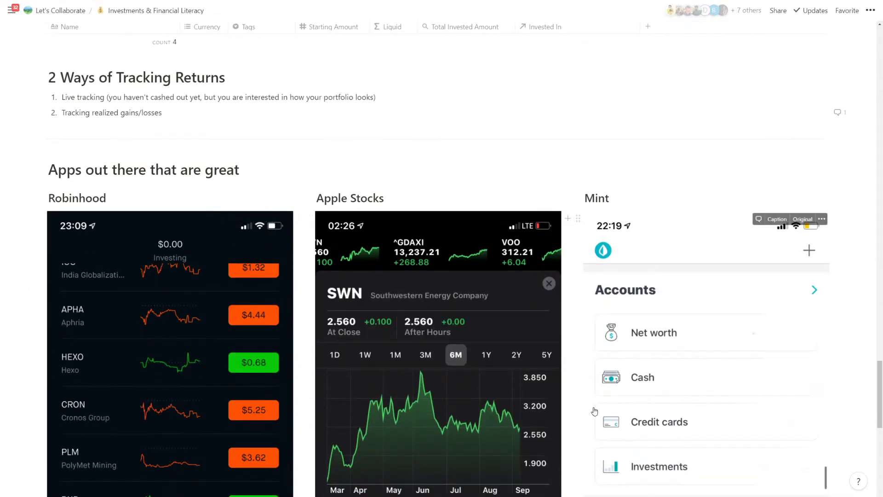
{"action": "scroll", "coordinate": [598, 407], "scroll_direction": "down", "scroll_amount": 2}
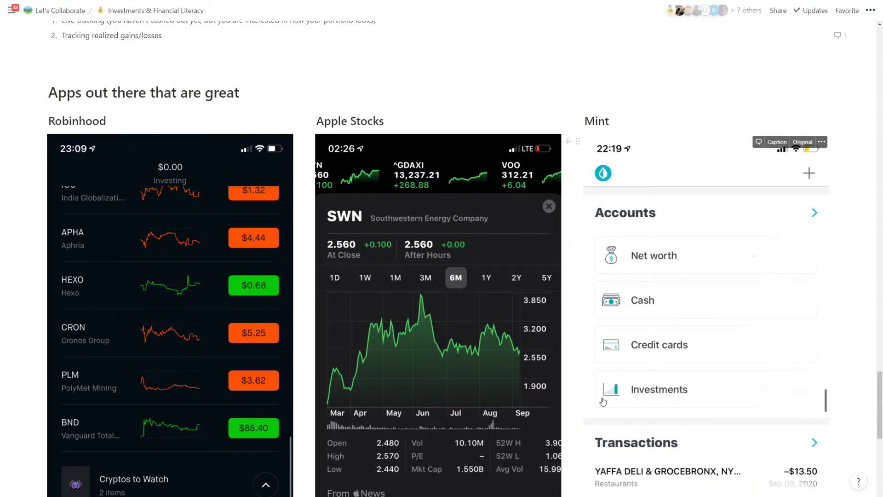
{"action": "scroll", "coordinate": [603, 402], "scroll_direction": "down", "scroll_amount": 8}
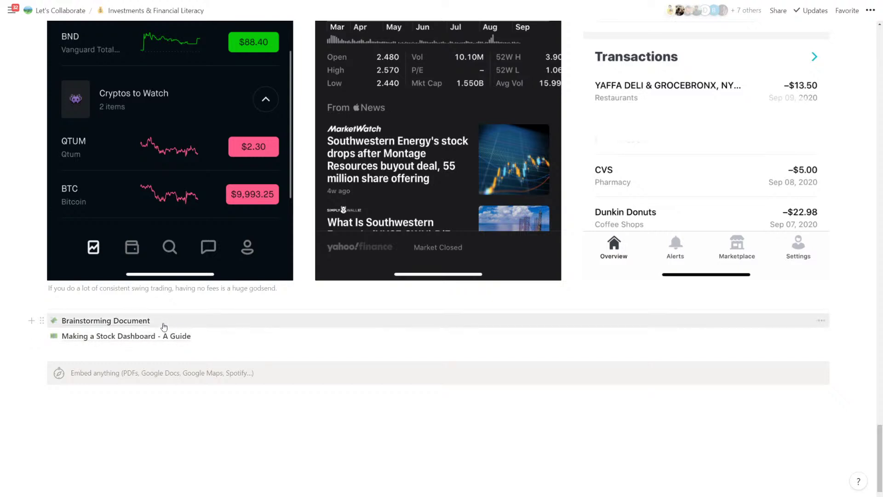
{"action": "scroll", "coordinate": [264, 337], "scroll_direction": "up", "scroll_amount": 15}
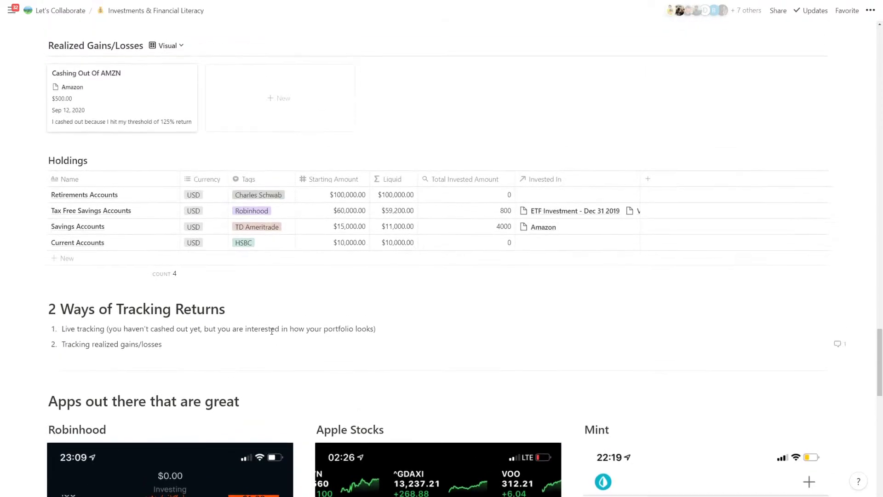
{"action": "scroll", "coordinate": [271, 331], "scroll_direction": "up", "scroll_amount": 8}
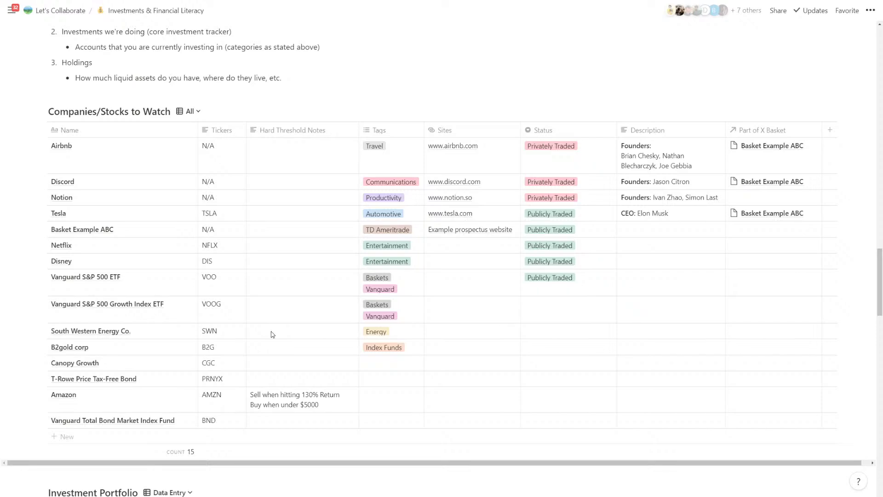
{"action": "scroll", "coordinate": [272, 335], "scroll_direction": "down", "scroll_amount": 5}
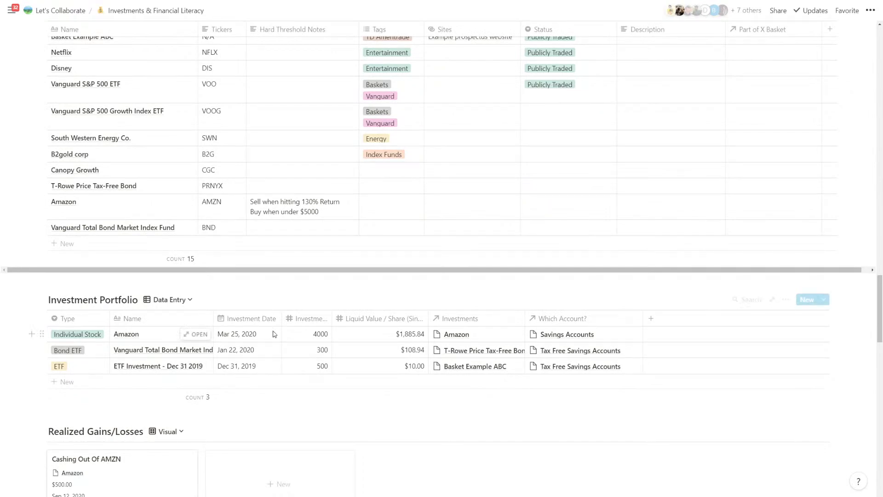
- Highlight the "This week" sentence in the callout above the Table of Contents while reading it, and clear the selection
{"action": "scroll", "coordinate": [273, 334], "scroll_direction": "up", "scroll_amount": 20}
{"action": "scroll", "coordinate": [276, 330], "scroll_direction": "up", "scroll_amount": 10}
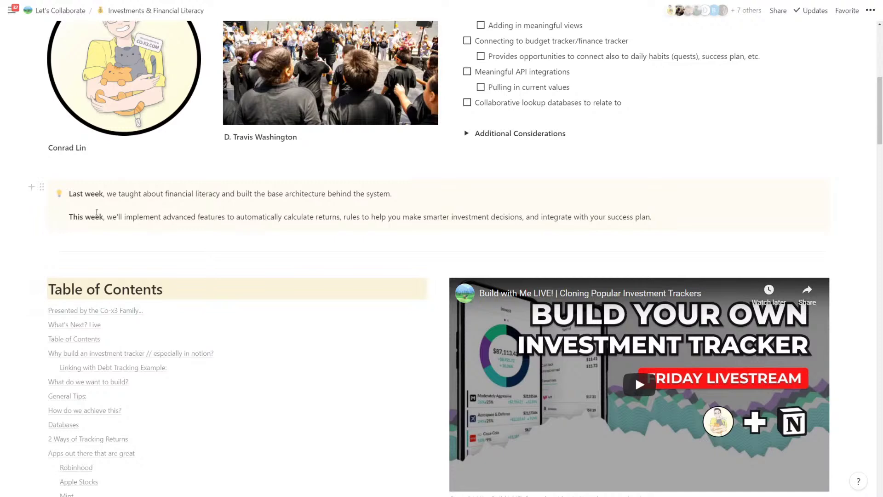
{"action": "left_click_drag", "start_coordinate": [74, 217], "coordinate": [222, 217]}
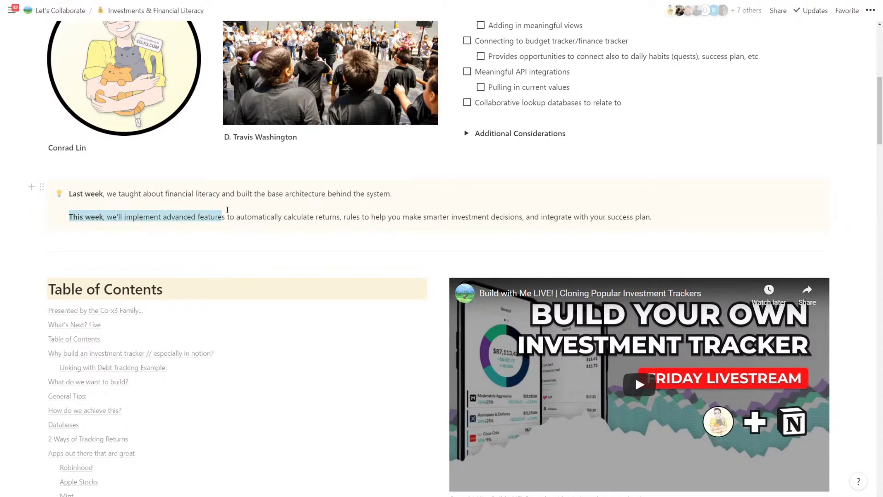
{"action": "left_click", "coordinate": [447, 210]}
{"action": "left_click_drag", "start_coordinate": [447, 210], "coordinate": [665, 213]}
{"action": "scroll", "coordinate": [505, 80], "scroll_direction": "up", "scroll_amount": 2}
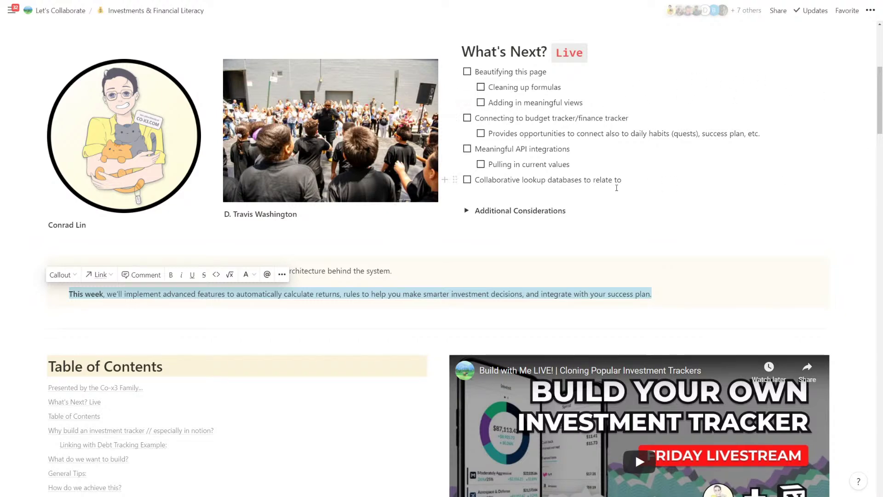
{"action": "left_click", "coordinate": [329, 294]}
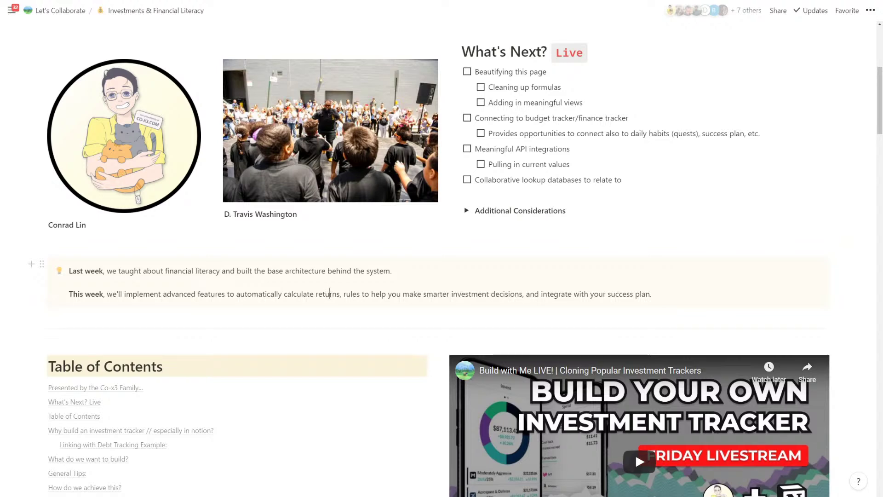
- Add the sentence "Look for a non-biased fiduciary advisor." to the end of the disclaimer quote under the Co-x3 Family heading
{"action": "scroll", "coordinate": [366, 253], "scroll_direction": "up", "scroll_amount": 3}
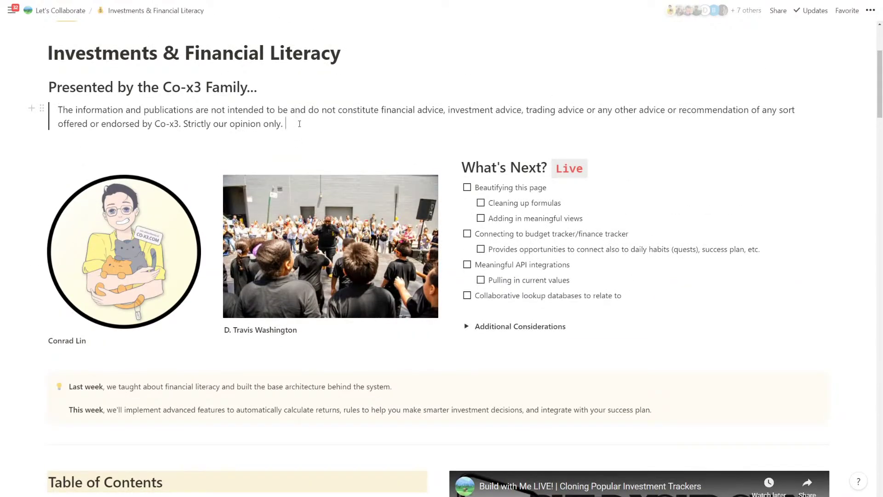
{"action": "type", "text": "Look for a"}
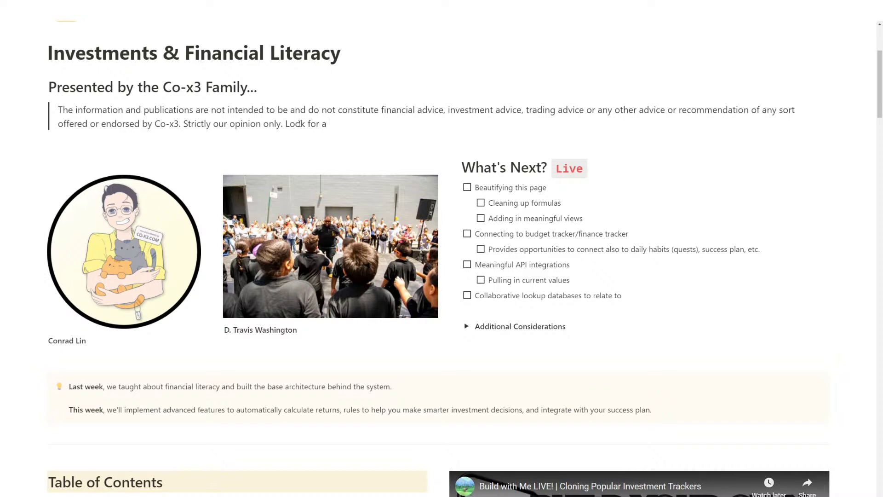
{"action": "type", "text": " non-biased"}
{"action": "type", "text": " ful"}
{"action": "key", "text": "BackSpace"}
{"action": "type", "text": "diciary"}
{"action": "double_click", "coordinate": [409, 123]}
{"action": "type", "text": "fiduciary"}
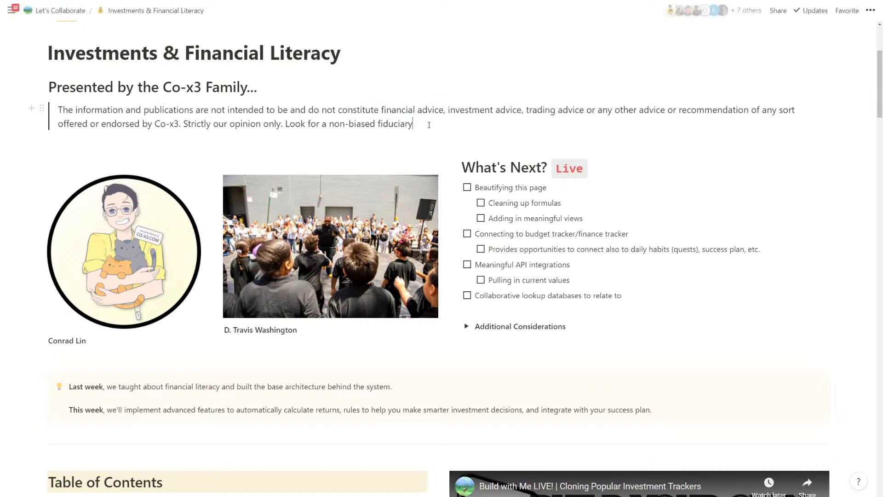
{"action": "type", "text": " ad"}
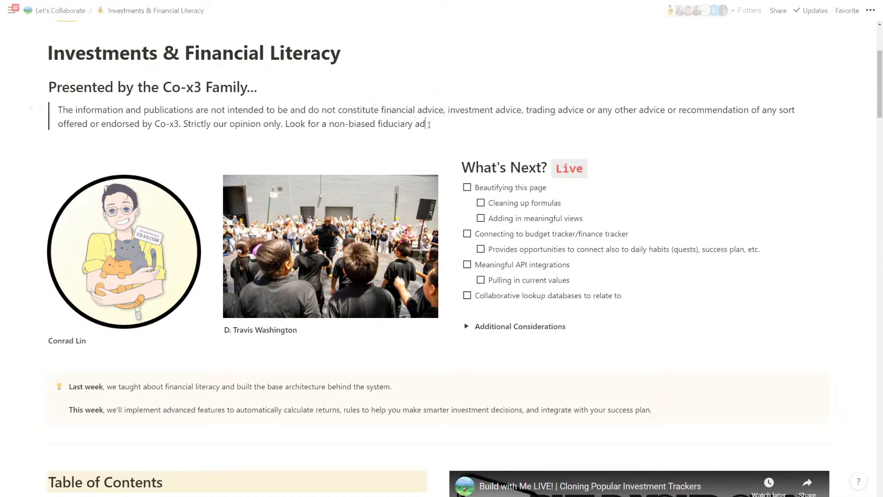
{"action": "type", "text": "visor."}
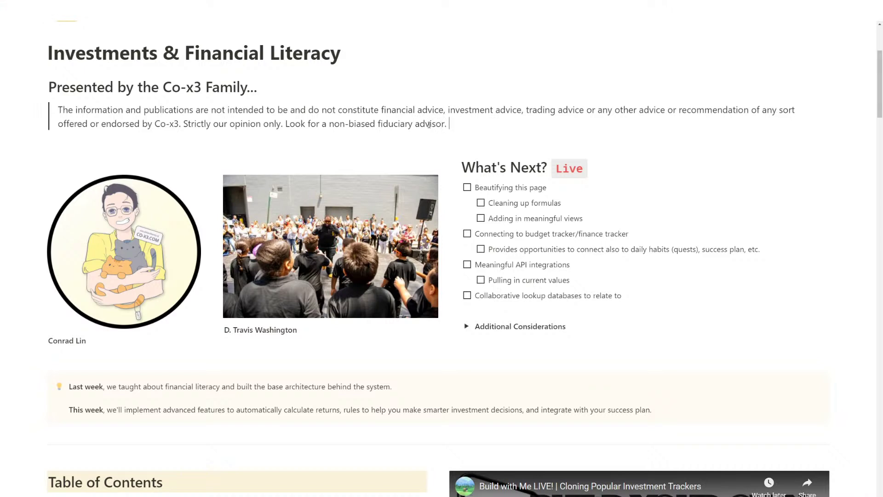
- Review the page from the disclaimer down to the Companies/Stocks to Watch and Investment Portfolio databases, including the portfolio's available views
{"action": "scroll", "coordinate": [428, 125], "scroll_direction": "up", "scroll_amount": 1}
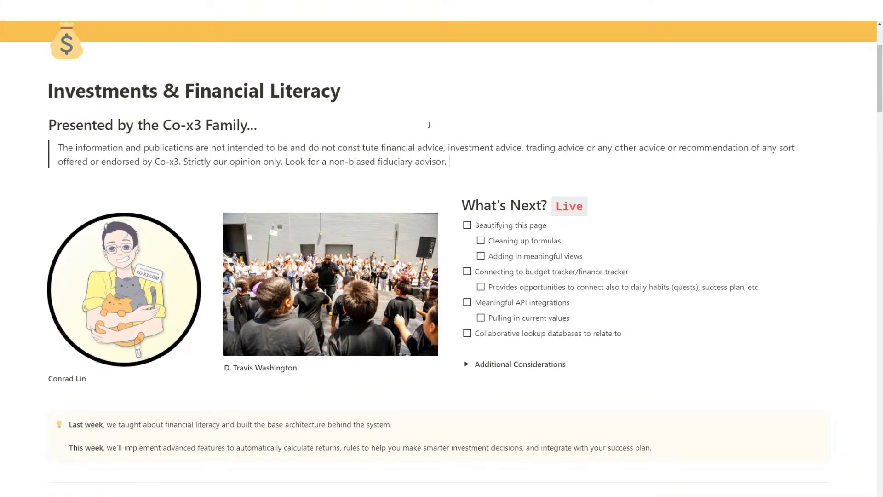
{"action": "scroll", "coordinate": [429, 125], "scroll_direction": "down", "scroll_amount": 1}
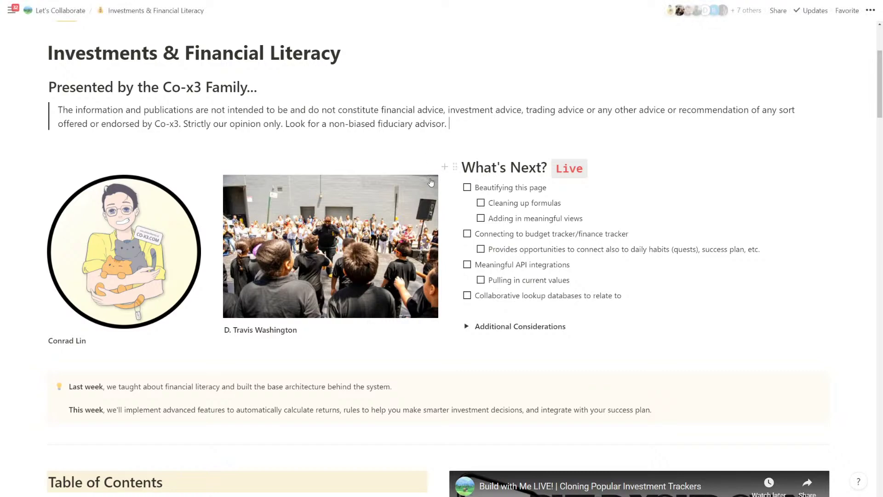
{"action": "scroll", "coordinate": [440, 186], "scroll_direction": "down", "scroll_amount": 5}
{"action": "scroll", "coordinate": [440, 186], "scroll_direction": "down", "scroll_amount": 6}
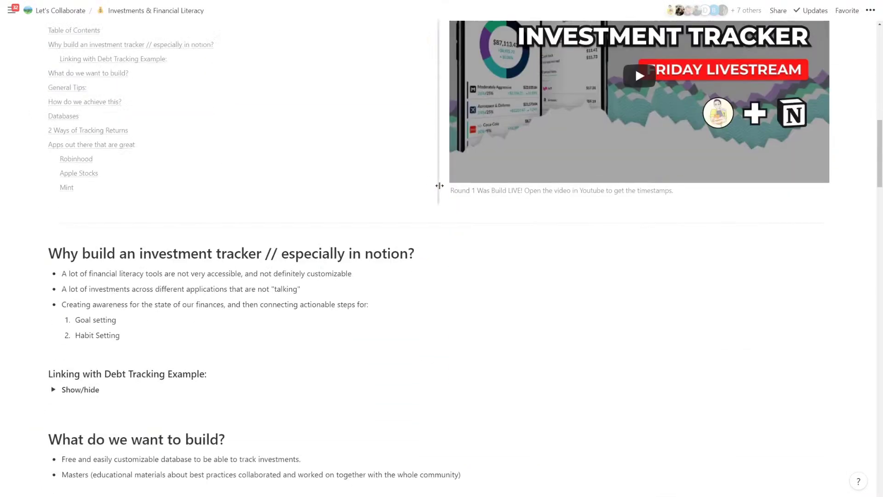
{"action": "scroll", "coordinate": [440, 186], "scroll_direction": "down", "scroll_amount": 4}
{"action": "scroll", "coordinate": [440, 185], "scroll_direction": "down", "scroll_amount": 4}
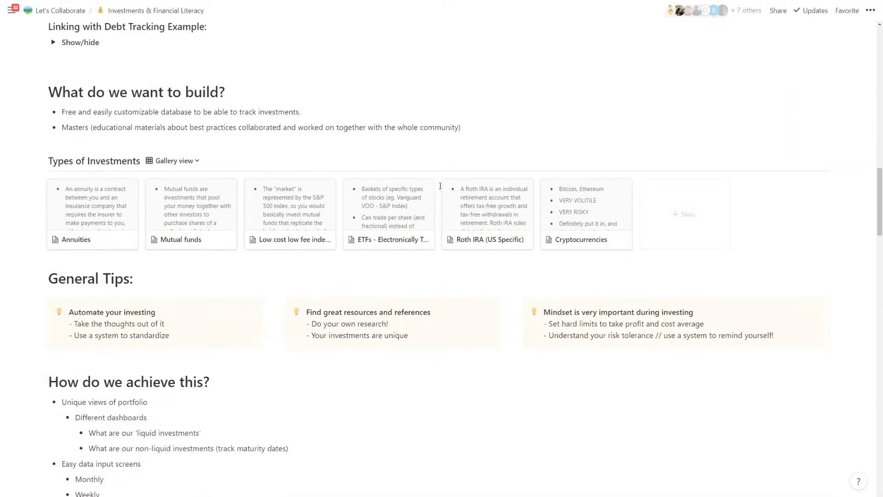
{"action": "scroll", "coordinate": [441, 186], "scroll_direction": "down", "scroll_amount": 14}
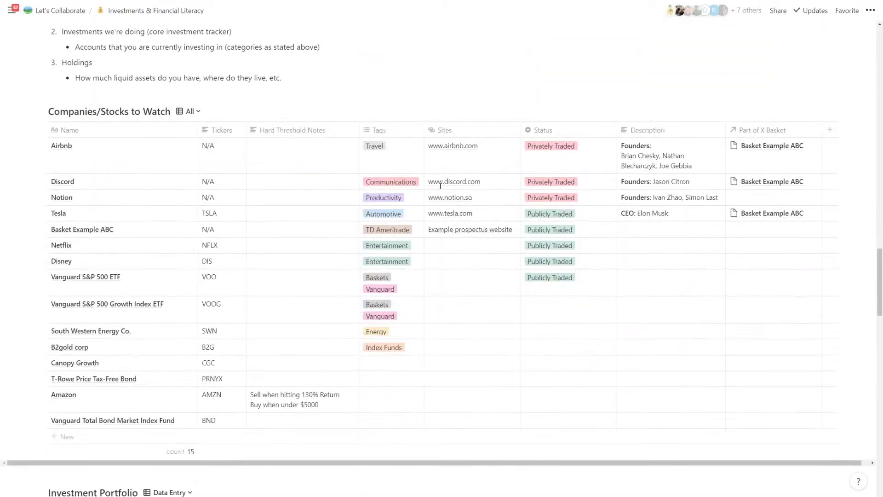
{"action": "scroll", "coordinate": [441, 186], "scroll_direction": "down", "scroll_amount": 8}
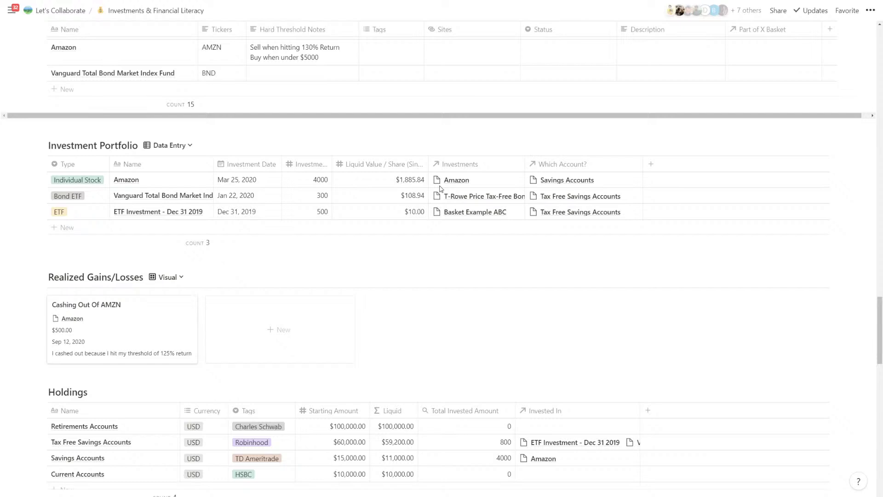
{"action": "scroll", "coordinate": [440, 188], "scroll_direction": "down", "scroll_amount": 1}
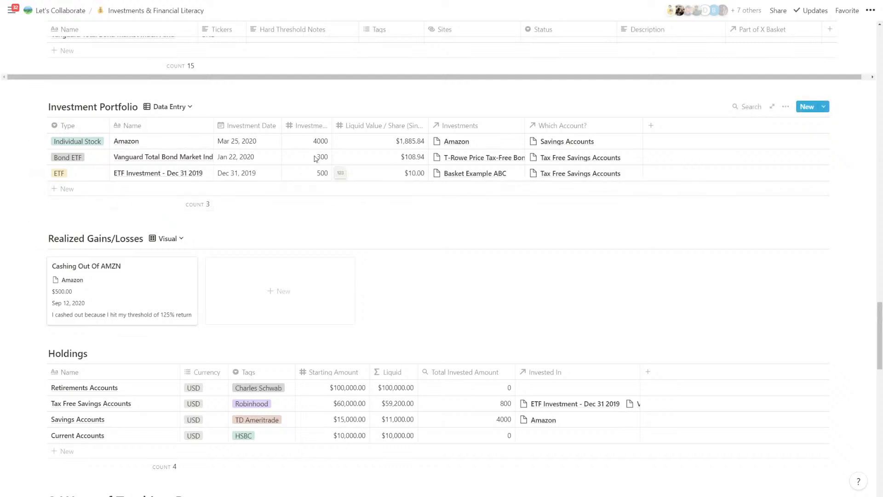
{"action": "left_click", "coordinate": [182, 112]}
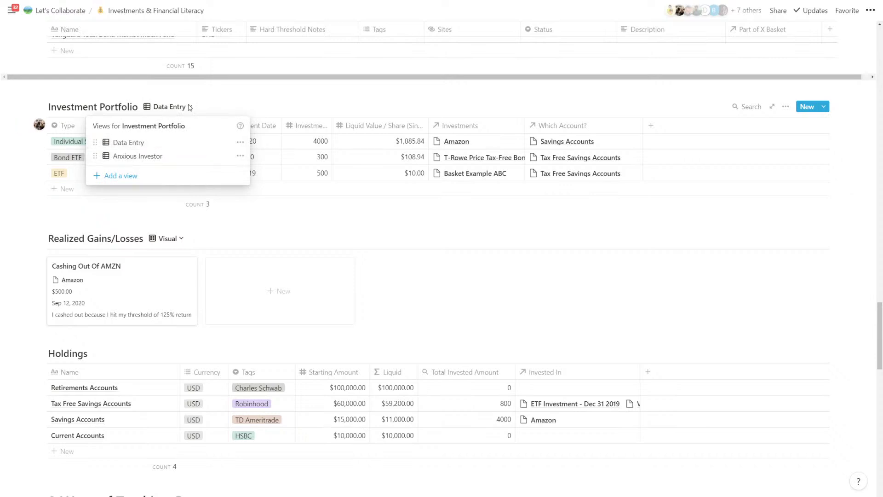
{"action": "left_click", "coordinate": [189, 108]}
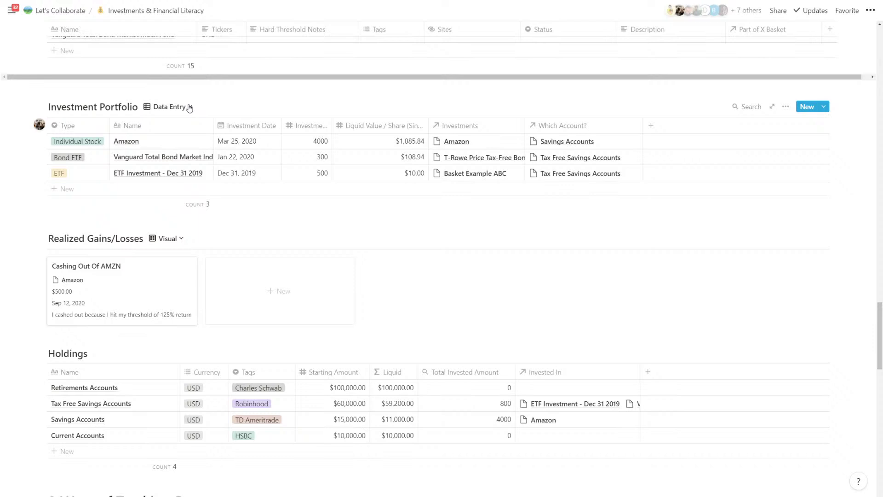
{"action": "scroll", "coordinate": [193, 142], "scroll_direction": "up", "scroll_amount": 8}
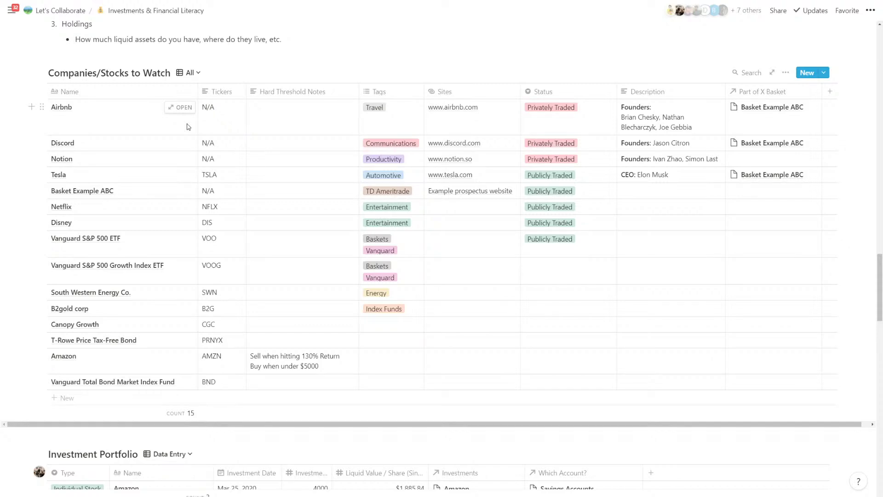
- Widen the Investment Amount column of the Investment Portfolio table slightly and format its numbers as Dollar
{"action": "scroll", "coordinate": [247, 217], "scroll_direction": "down", "scroll_amount": 3}
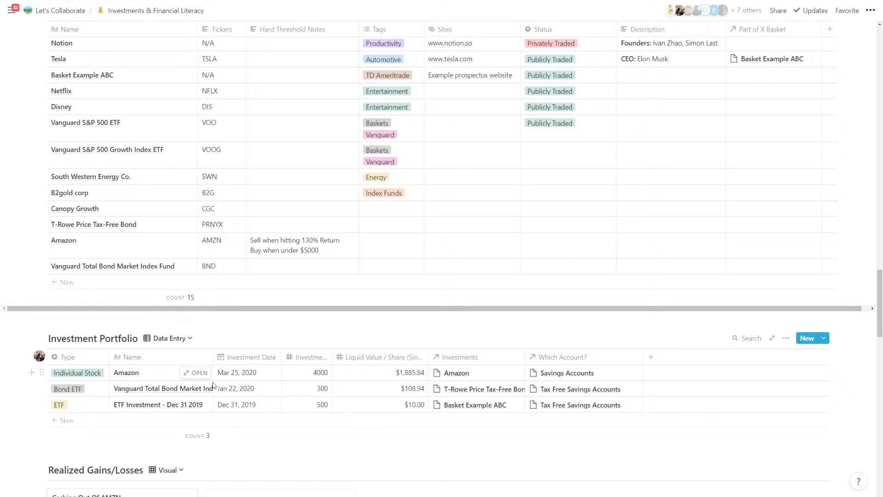
{"action": "left_click_drag", "start_coordinate": [332, 358], "coordinate": [341, 359]}
{"action": "left_click", "coordinate": [290, 373]}
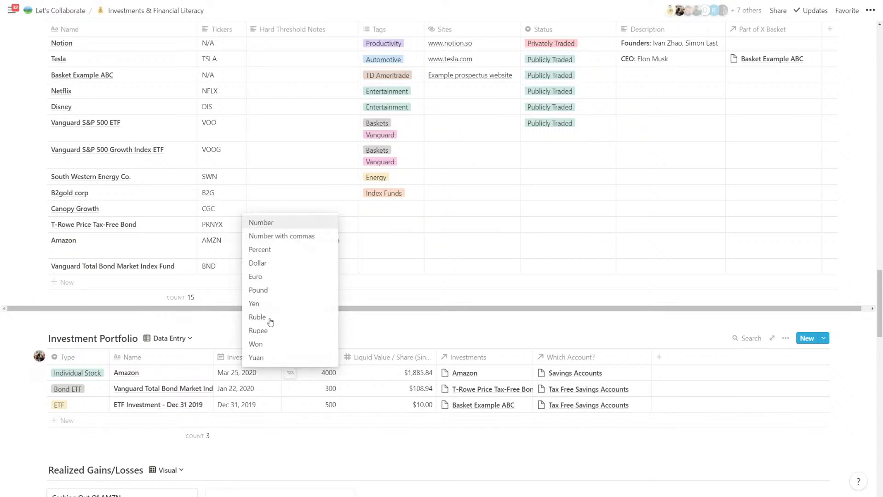
{"action": "left_click", "coordinate": [267, 263]}
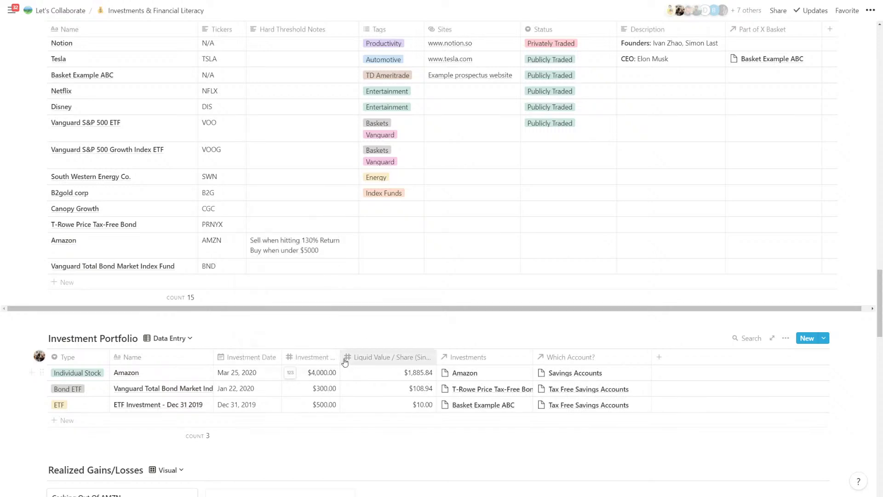
- Inspect the Liquid Value / Share (Since Date) property and the Amazon entry's page in the Investment Portfolio, and close them
{"action": "left_click", "coordinate": [391, 358]}
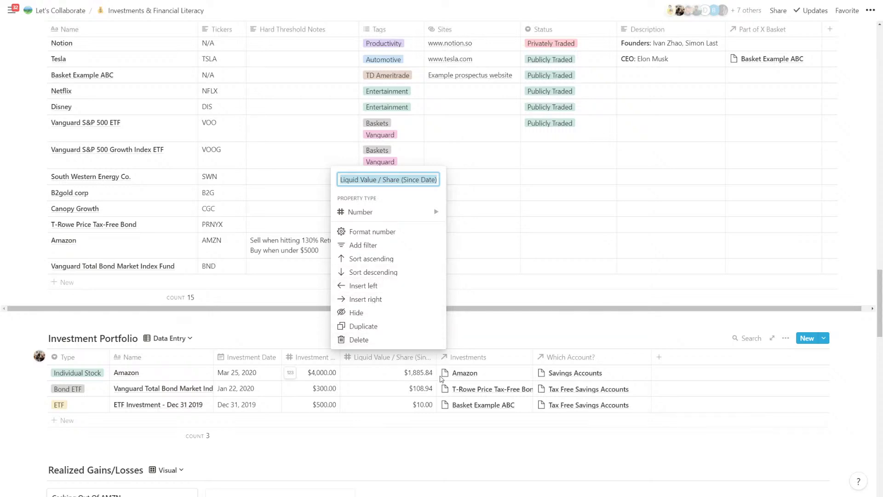
{"action": "left_click", "coordinate": [433, 377]}
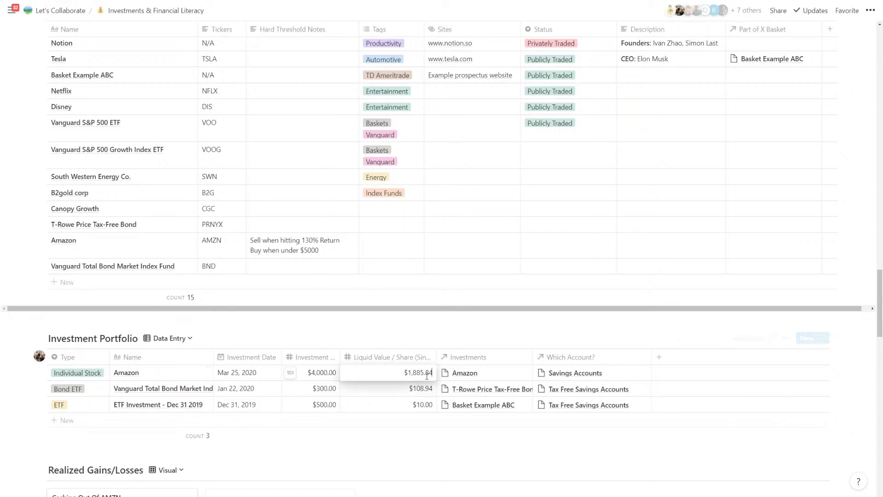
{"action": "left_click", "coordinate": [420, 360]}
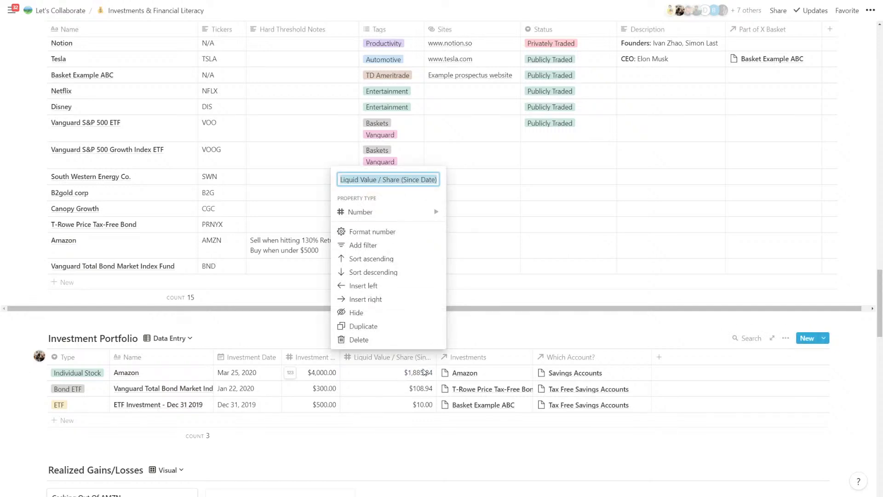
{"action": "left_click", "coordinate": [423, 372]}
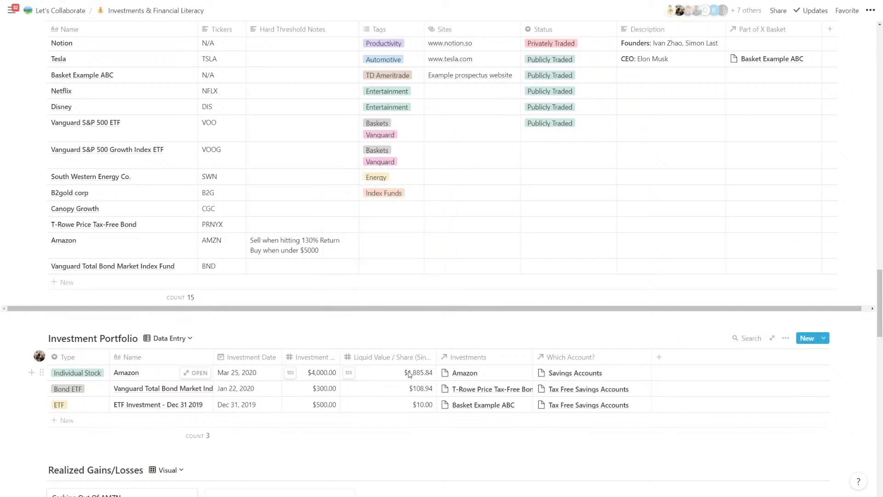
{"action": "left_click", "coordinate": [191, 375]}
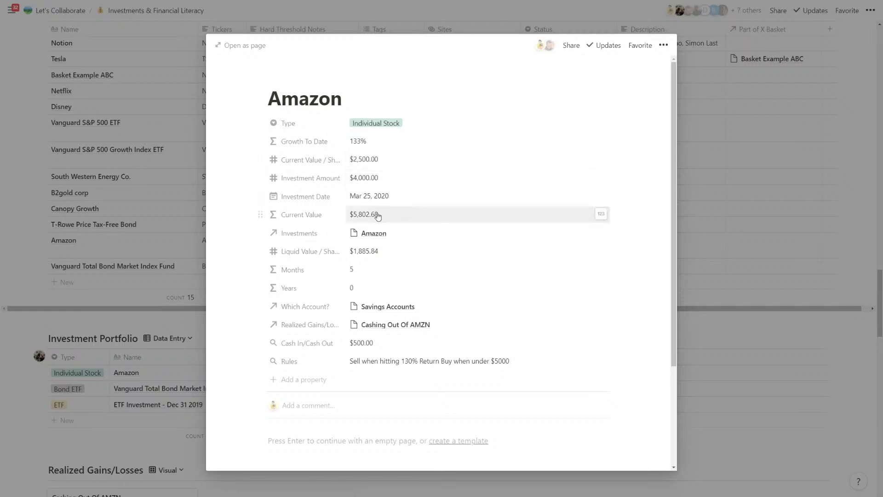
{"action": "left_click", "coordinate": [187, 358]}
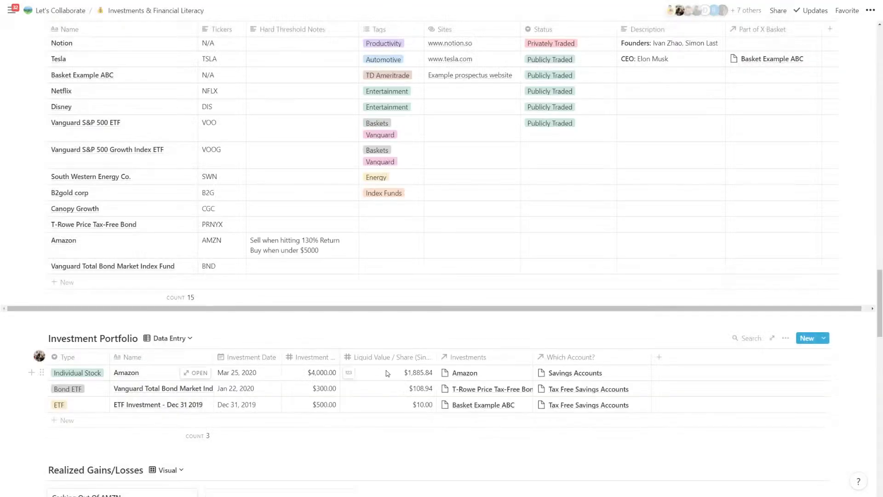
- Rename the portfolio's Liquid Value / Share (Since Date) column to "Value / Share (On Date of Purchase)" and narrow the column
{"action": "scroll", "coordinate": [404, 380], "scroll_direction": "down", "scroll_amount": 1}
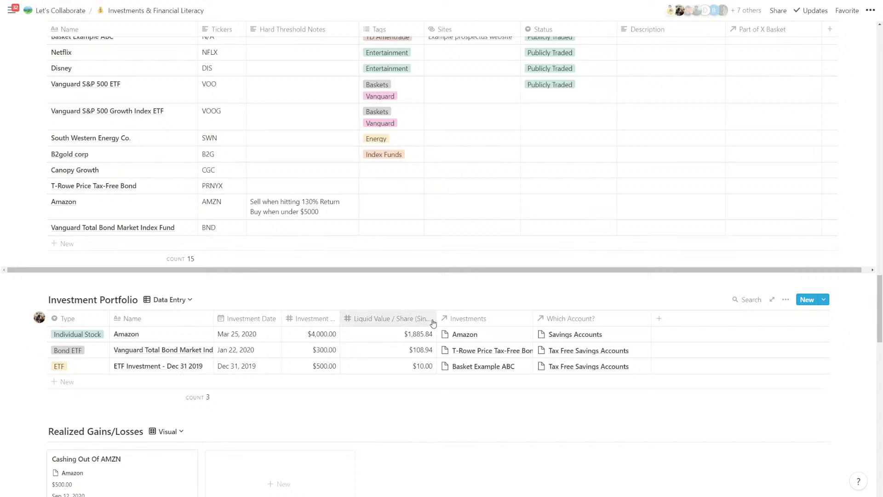
{"action": "left_click_drag", "start_coordinate": [436, 319], "coordinate": [459, 319]}
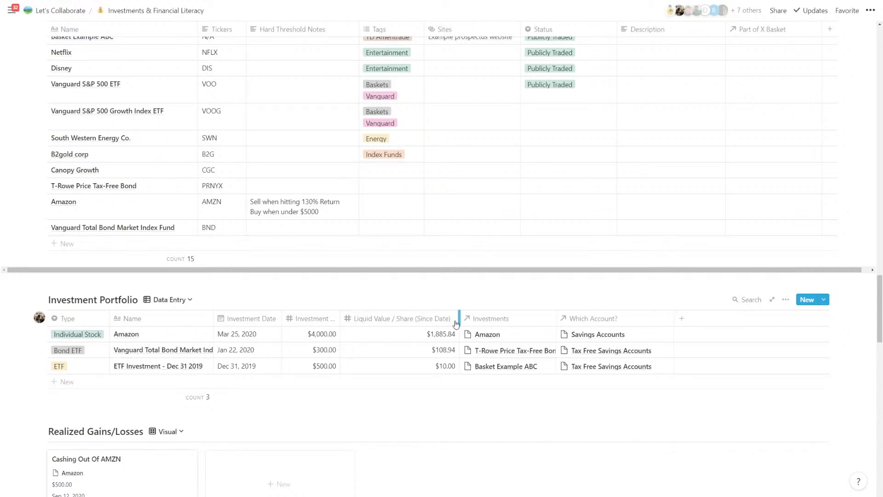
{"action": "left_click", "coordinate": [369, 320]}
{"action": "left_click_drag", "start_coordinate": [376, 140], "coordinate": [429, 141]}
{"action": "key", "text": "BackSpace"}
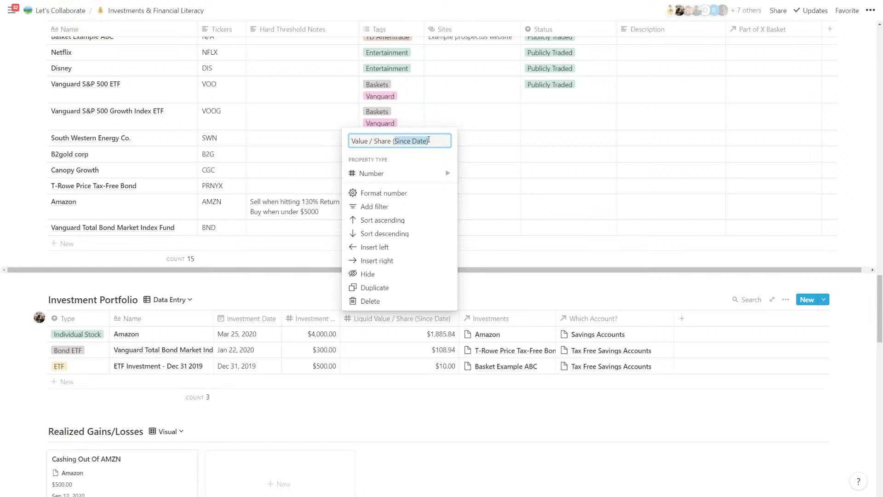
{"action": "type", "text": "On date of P"}
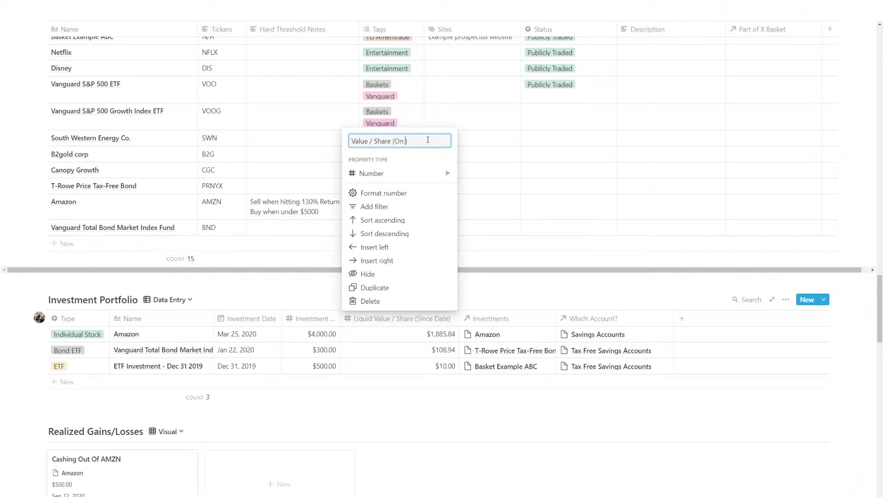
{"action": "type", "text": "urchase"}
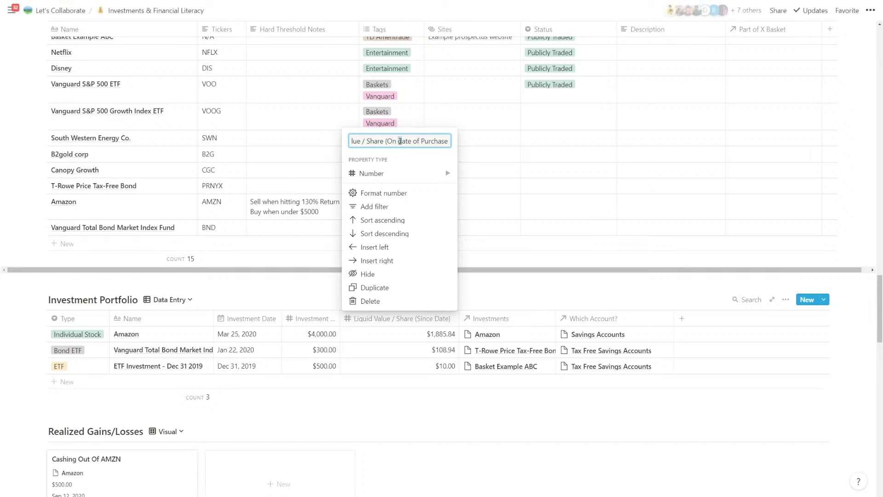
{"action": "type", "text": "D"}
{"action": "left_click", "coordinate": [549, 213]}
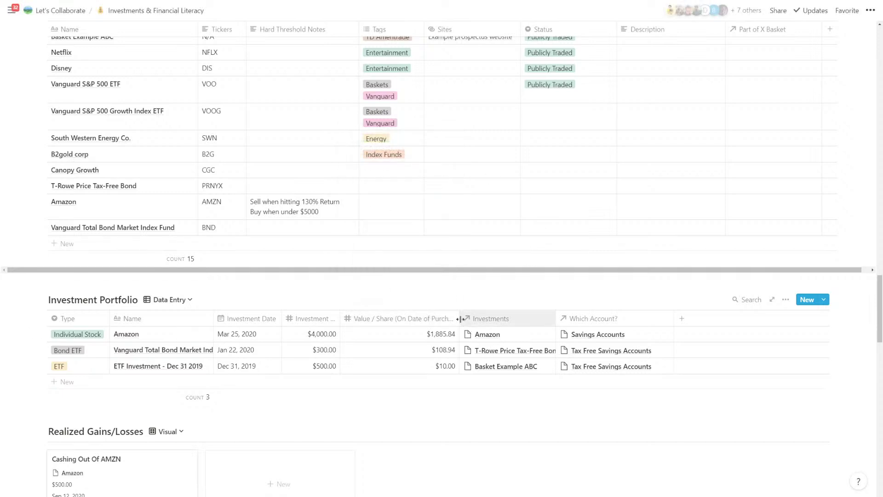
{"action": "left_click_drag", "start_coordinate": [460, 319], "coordinate": [405, 338]}
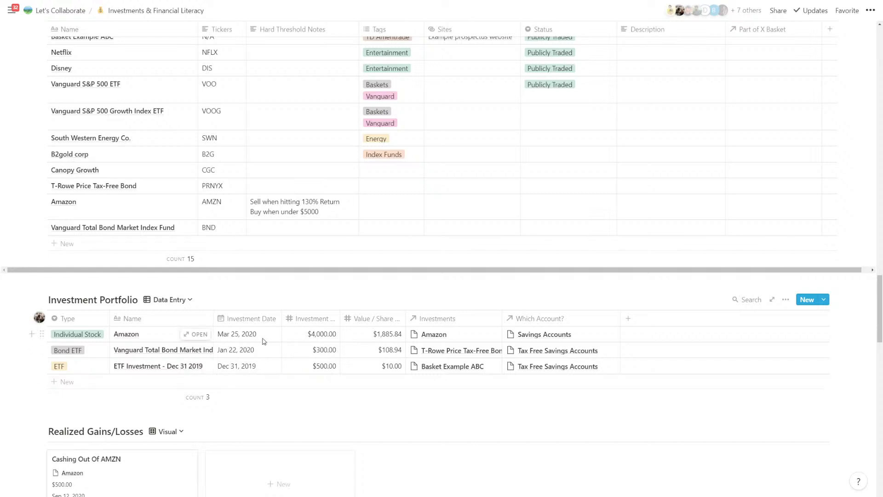
- Widen the Name and Investments columns of the Investment Portfolio table so the long fund names fit completely
{"action": "left_click", "coordinate": [148, 354]}
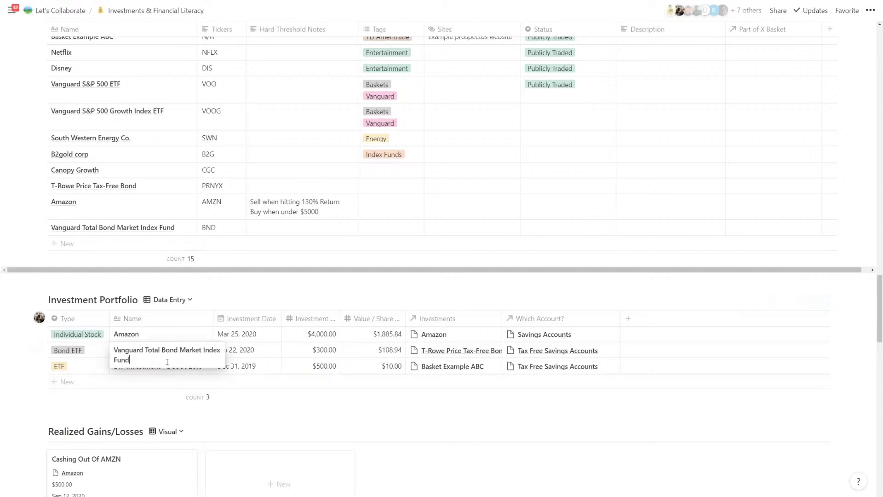
{"action": "key", "text": "Escape"}
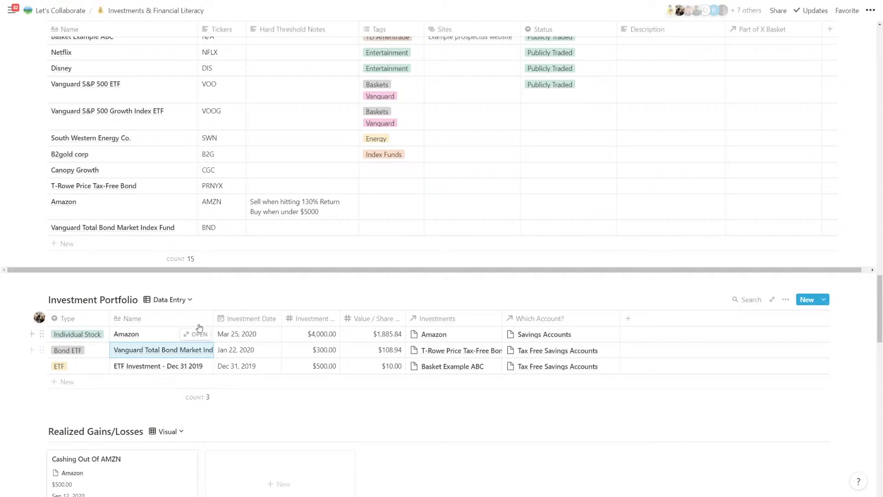
{"action": "left_click_drag", "start_coordinate": [214, 320], "coordinate": [275, 323]}
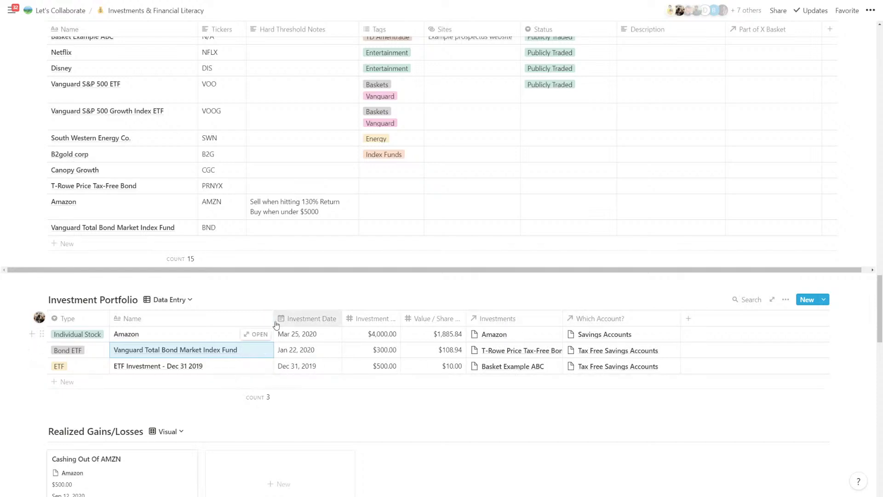
{"action": "left_click_drag", "start_coordinate": [274, 317], "coordinate": [311, 317]}
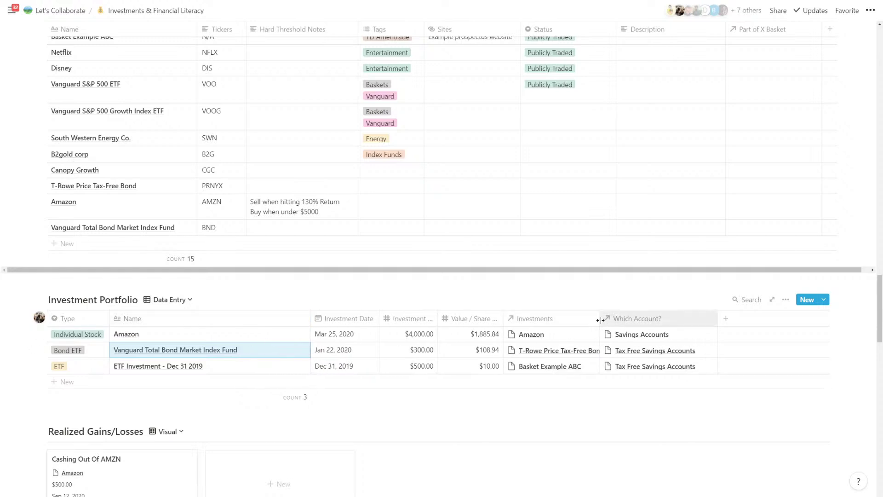
{"action": "left_click_drag", "start_coordinate": [600, 317], "coordinate": [625, 317]}
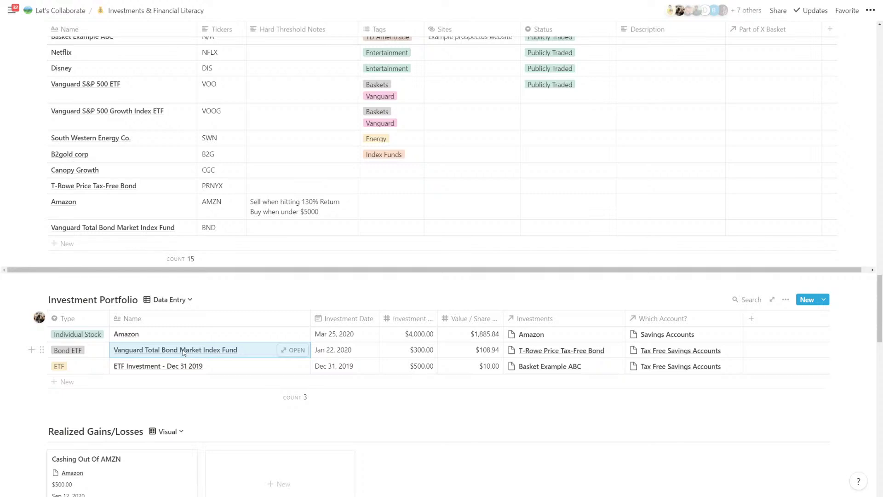
- Check the Investment Portfolio's view selector and highlight the Bond ETF row's name while reading it, without editing the text
{"action": "left_click", "coordinate": [177, 304]}
{"action": "left_click", "coordinate": [178, 305]}
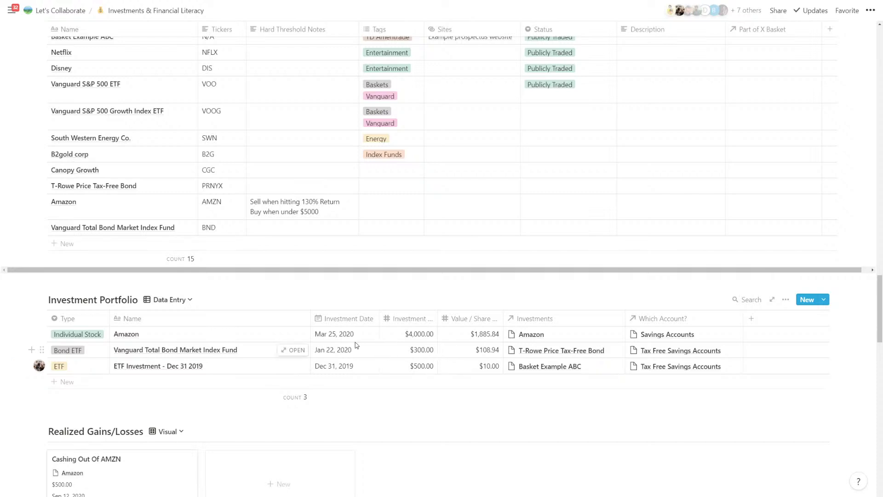
{"action": "left_click", "coordinate": [148, 353]}
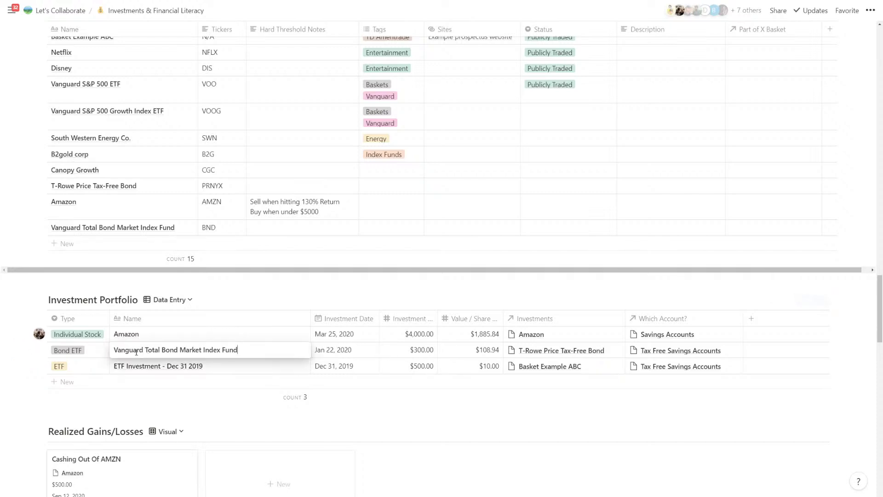
{"action": "double_click", "coordinate": [135, 352]}
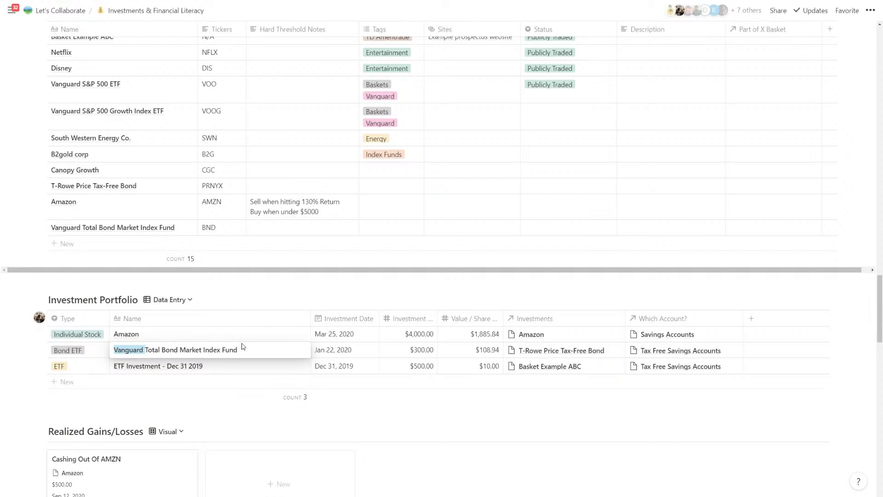
{"action": "key", "text": "ctrl+shift+Right"}
{"action": "key", "text": "Escape"}
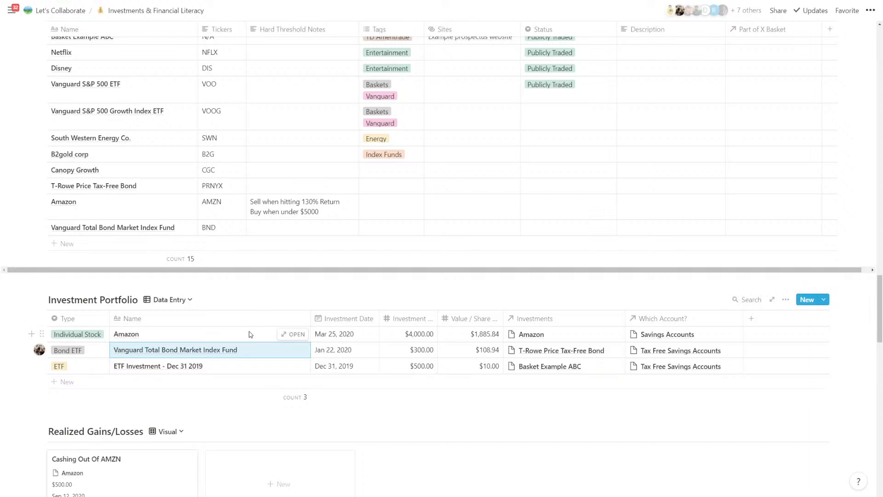
- Clear the Bond ETF row's name and rename the Amazon entry in the Investment Portfolio to "Amazon - Mar 25 2020"
{"action": "key", "text": "BackSpace"}
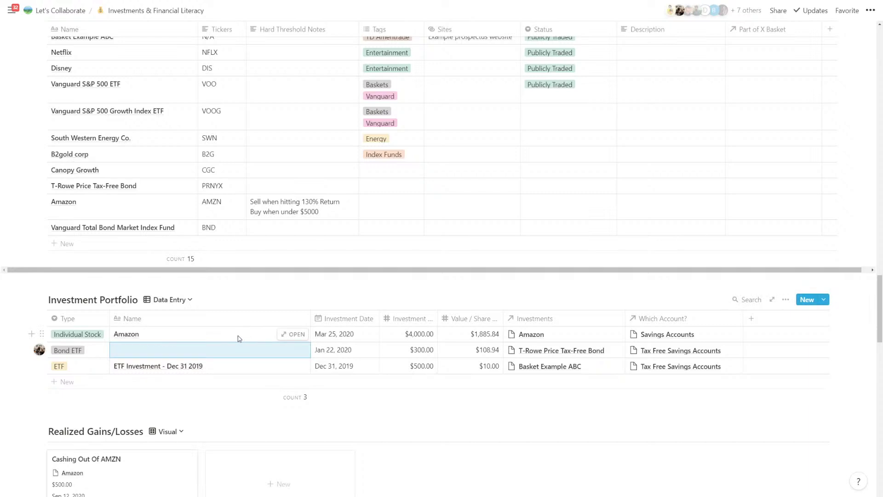
{"action": "left_click", "coordinate": [239, 336]}
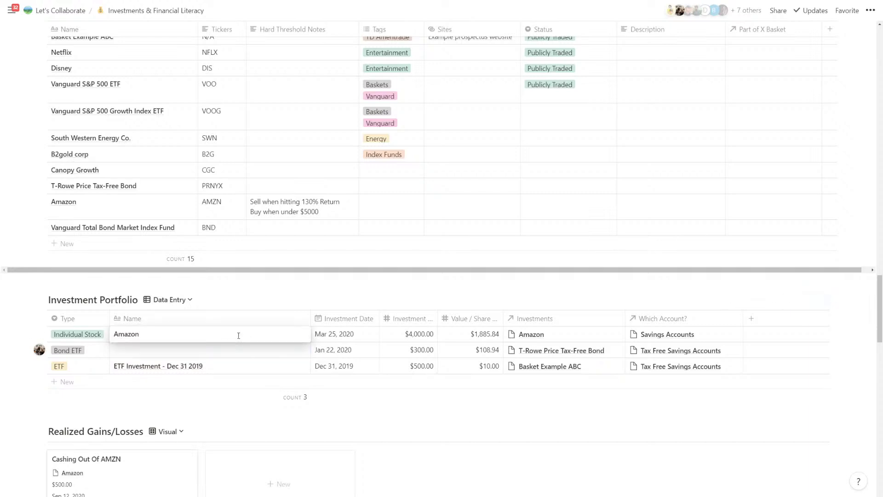
{"action": "type", "text": "-"}
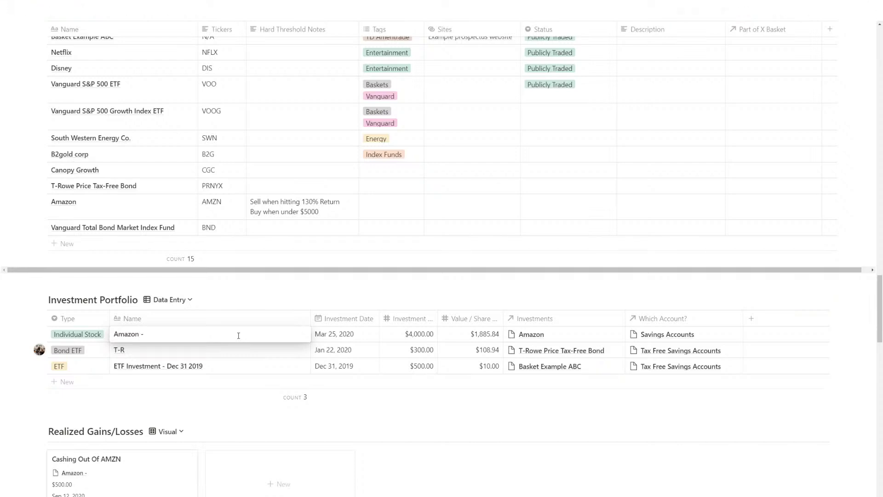
{"action": "type", "text": " Mar 25 2020"}
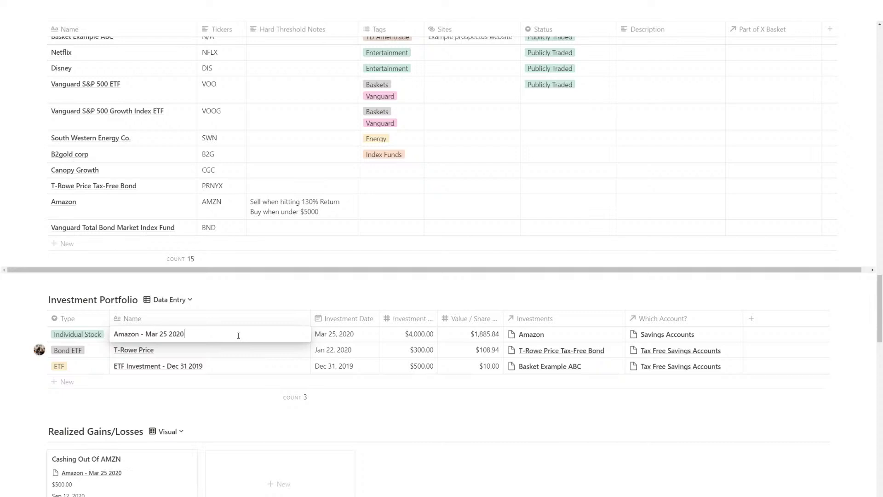
{"action": "key", "text": "Return"}
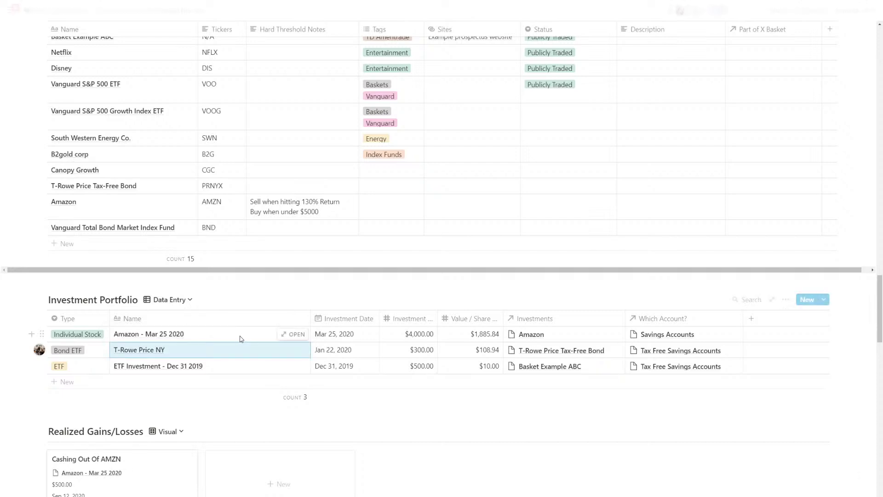
- Complete the Bond ETF row's name in the Investment Portfolio as "T-Rowe Price NYC - Jan 22 2020"
{"action": "scroll", "coordinate": [189, 306], "scroll_direction": "down", "scroll_amount": 1}
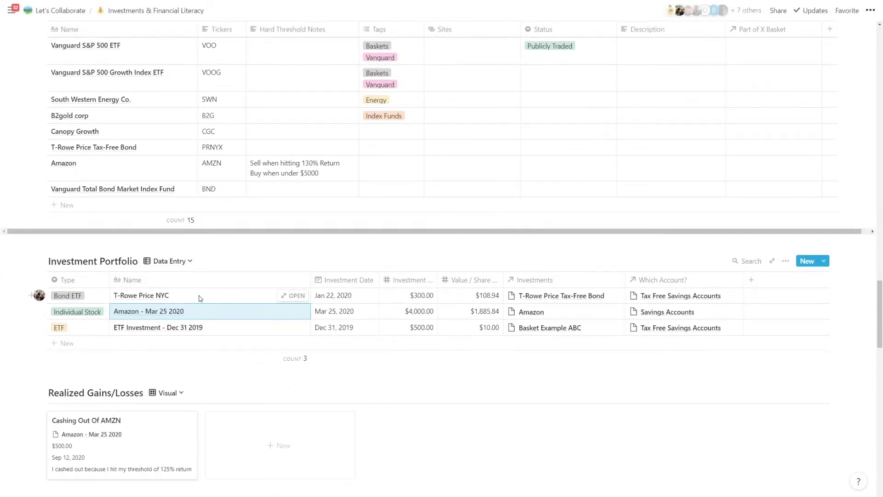
{"action": "left_click", "coordinate": [204, 296]}
{"action": "type", "text": "C"}
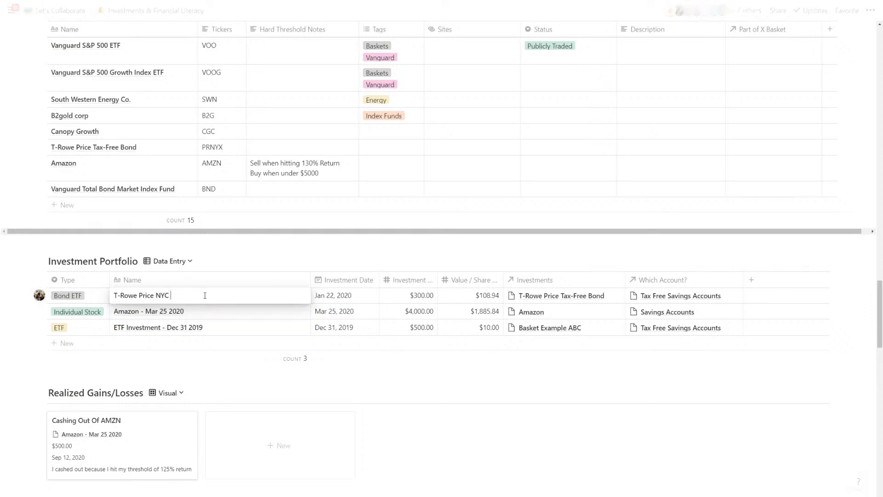
{"action": "type", "text": " - Jan 22 2020"}
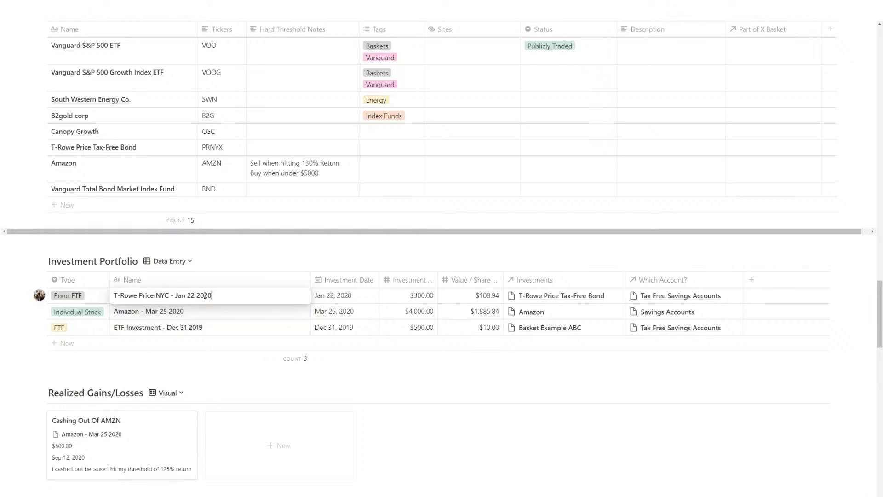
{"action": "key", "text": "Return"}
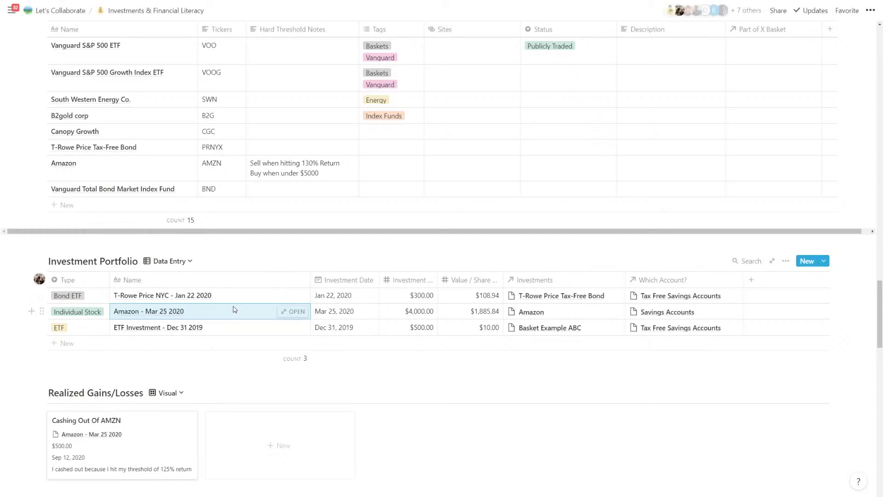
- Switch the Investment Portfolio to the Anxious Investor view and set the Amazon row's Current Value / Share to $2,954.80
{"action": "left_click", "coordinate": [190, 262]}
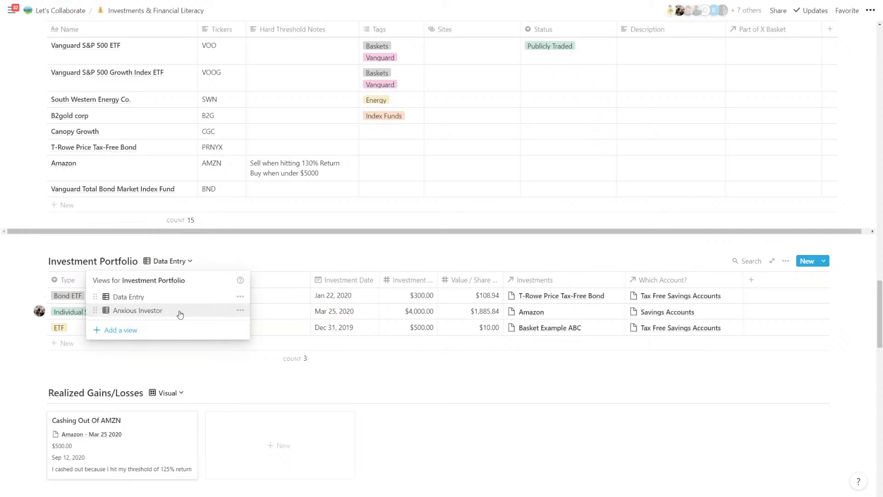
{"action": "left_click", "coordinate": [180, 314]}
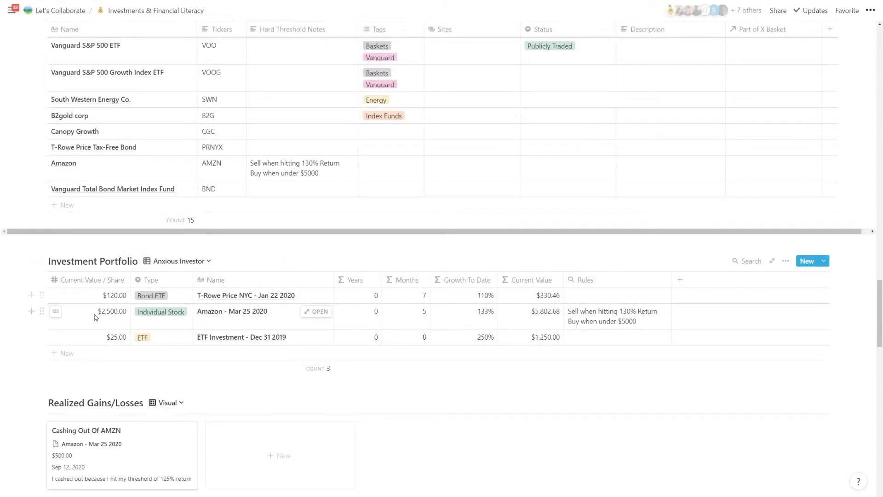
{"action": "left_click", "coordinate": [94, 314]}
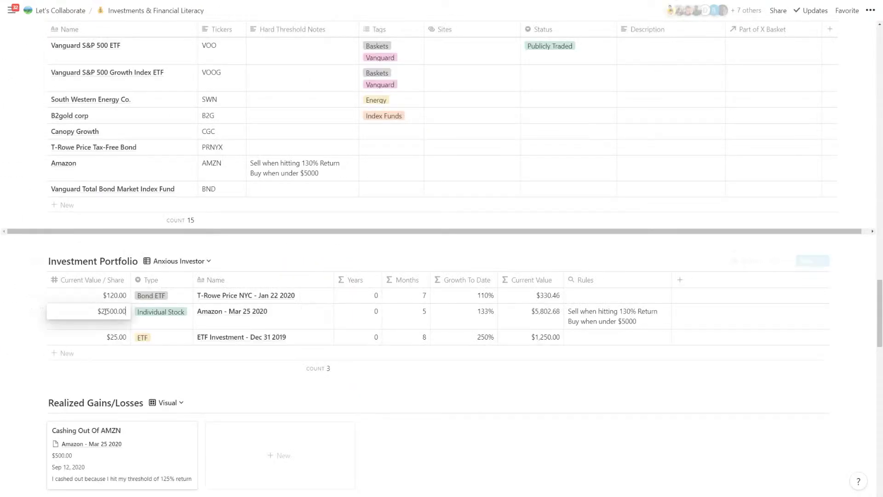
{"action": "left_click_drag", "start_coordinate": [105, 313], "coordinate": [117, 313]}
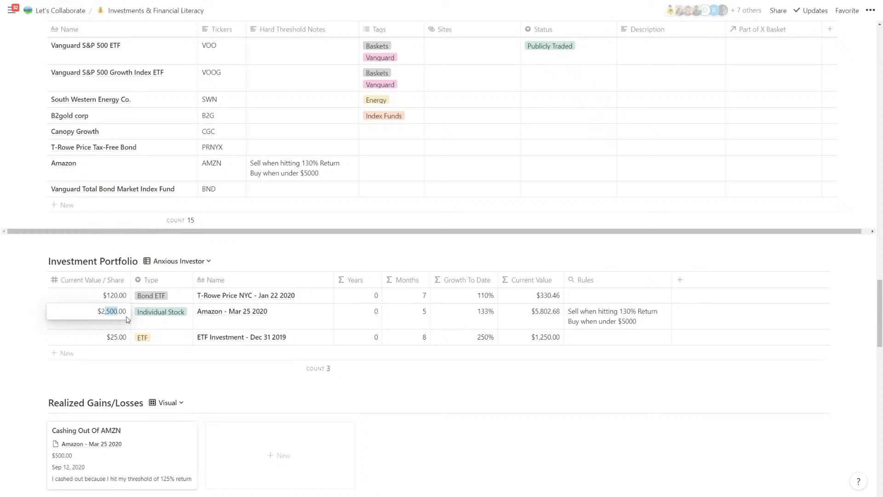
{"action": "type", "text": "954"}
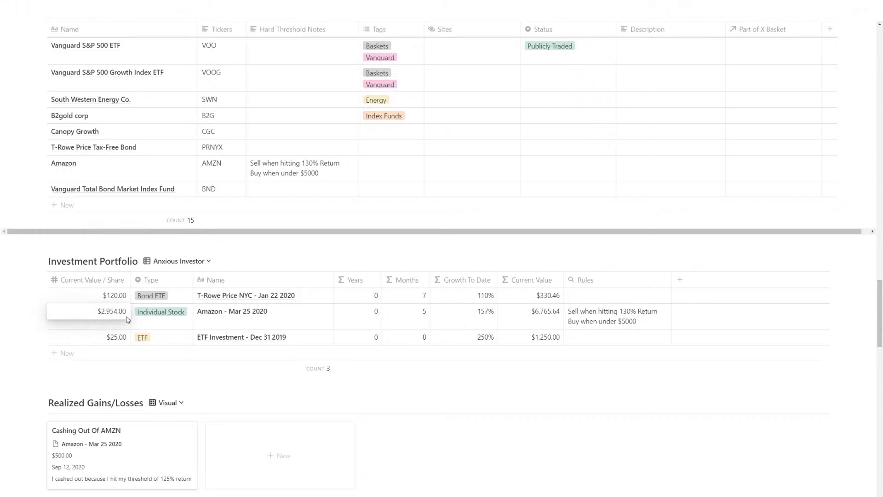
{"action": "key", "text": "Escape"}
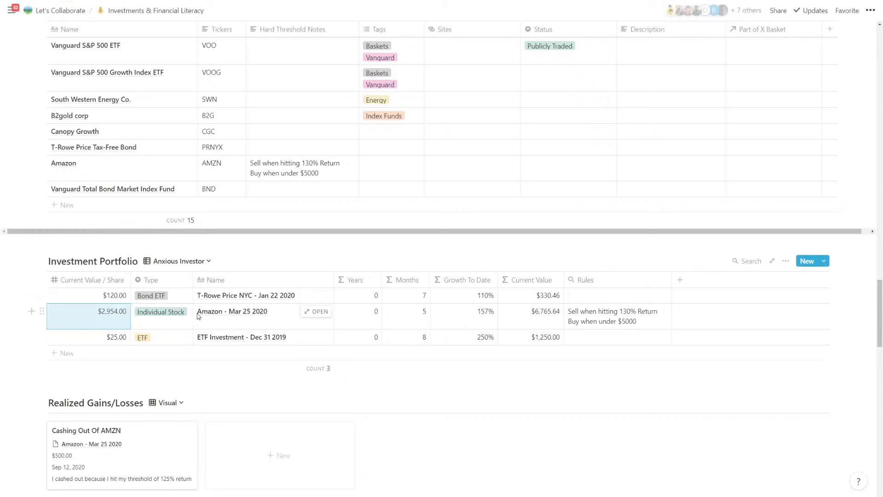
{"action": "left_click", "coordinate": [112, 316]}
{"action": "double_click", "coordinate": [121, 313]}
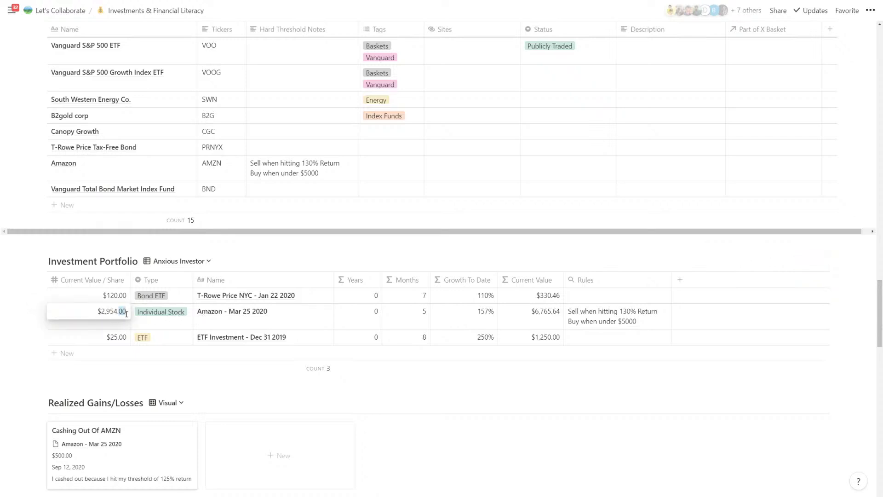
{"action": "type", "text": "80"}
{"action": "key", "text": "Escape"}
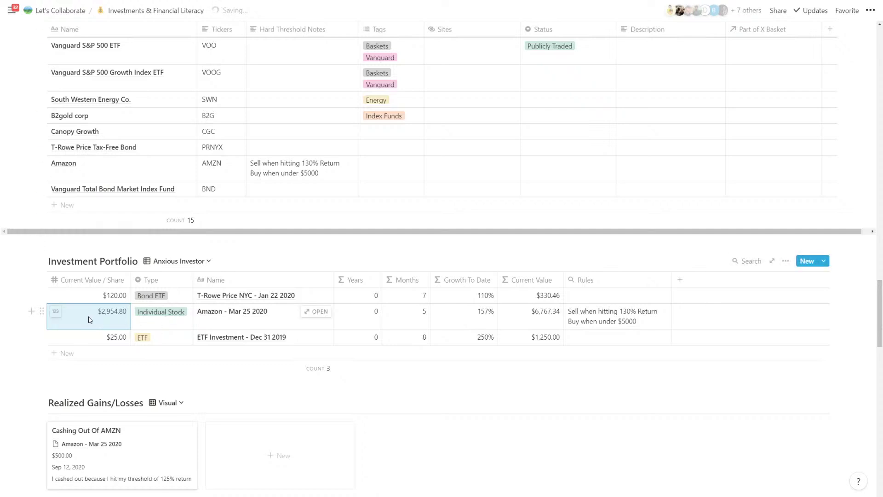
- Sort the Anxious Investor view by Growth To Date in descending order
{"action": "left_click", "coordinate": [786, 261]}
{"action": "left_click", "coordinate": [791, 358]}
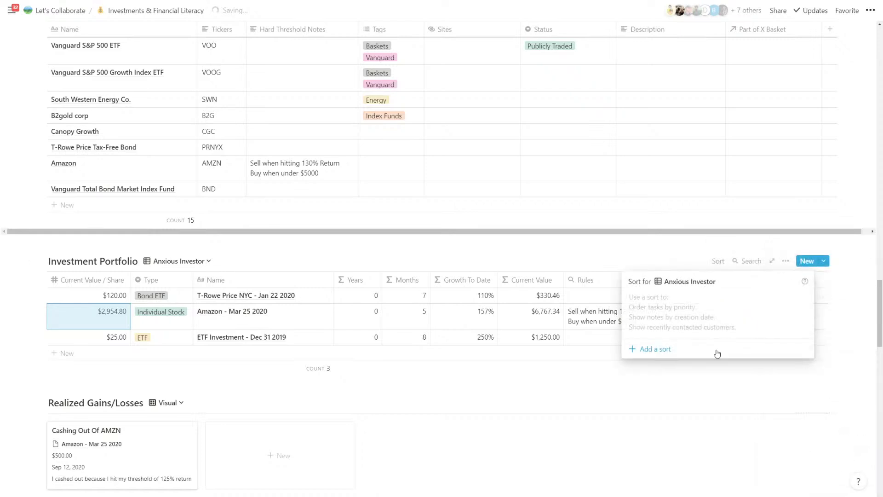
{"action": "left_click", "coordinate": [663, 352]}
{"action": "left_click", "coordinate": [661, 301]}
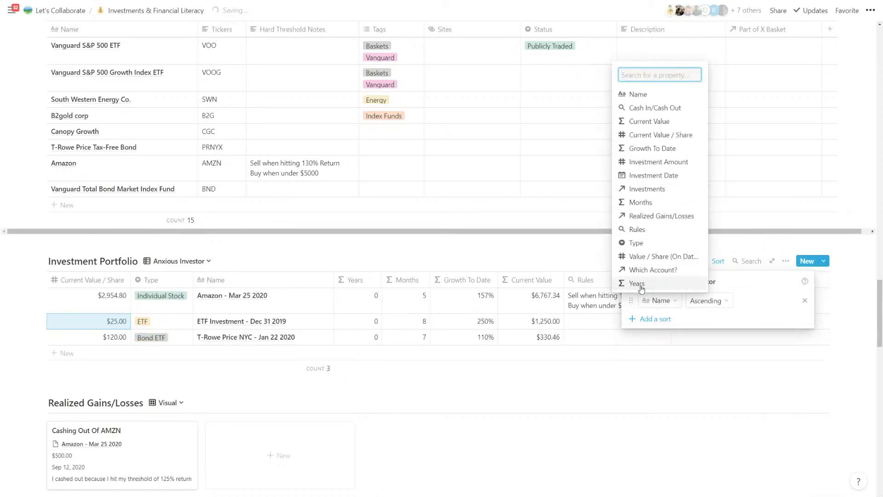
{"action": "left_click", "coordinate": [647, 148]}
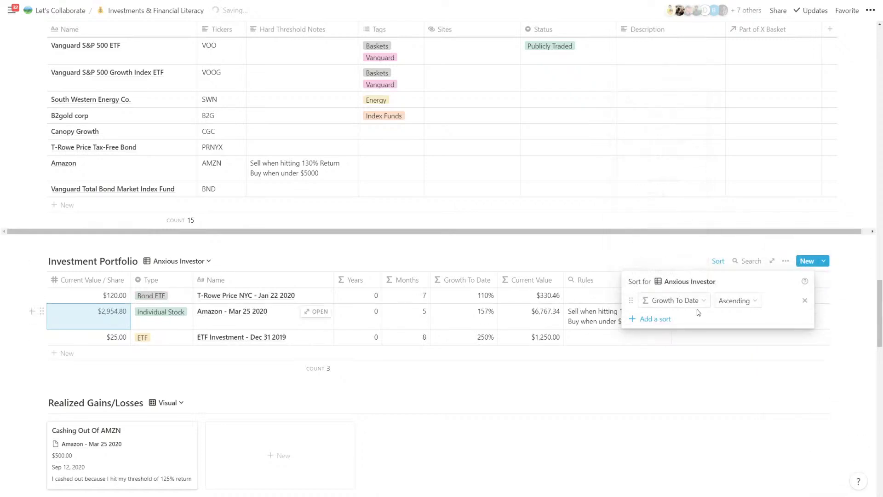
{"action": "left_click", "coordinate": [735, 301]}
{"action": "left_click", "coordinate": [729, 332]}
{"action": "left_click", "coordinate": [481, 322]}
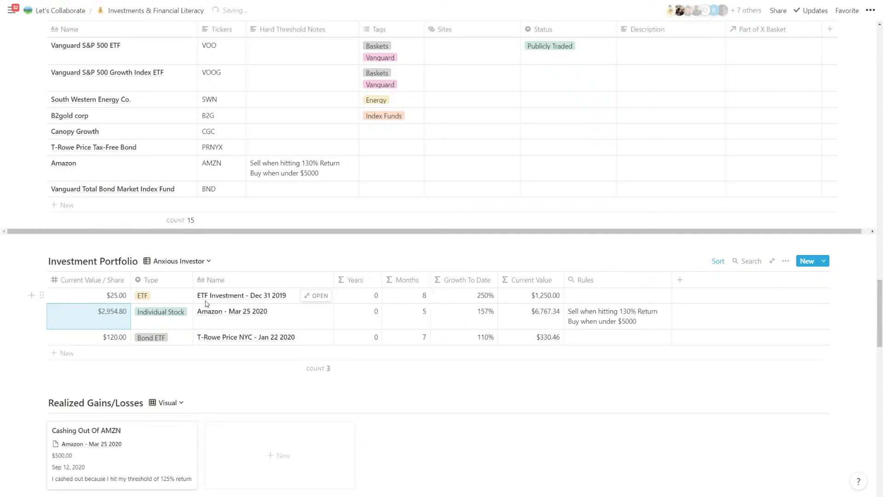
- Check the ETF Investment - Dec 31 2019 entry's page, close it, and set that row's Current Value / Share to $11.00
{"action": "left_click", "coordinate": [312, 299]}
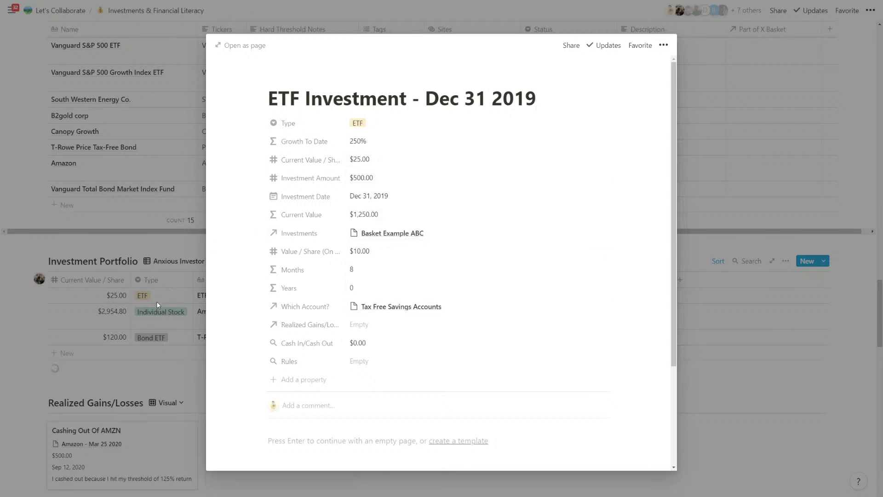
{"action": "left_click", "coordinate": [132, 302]}
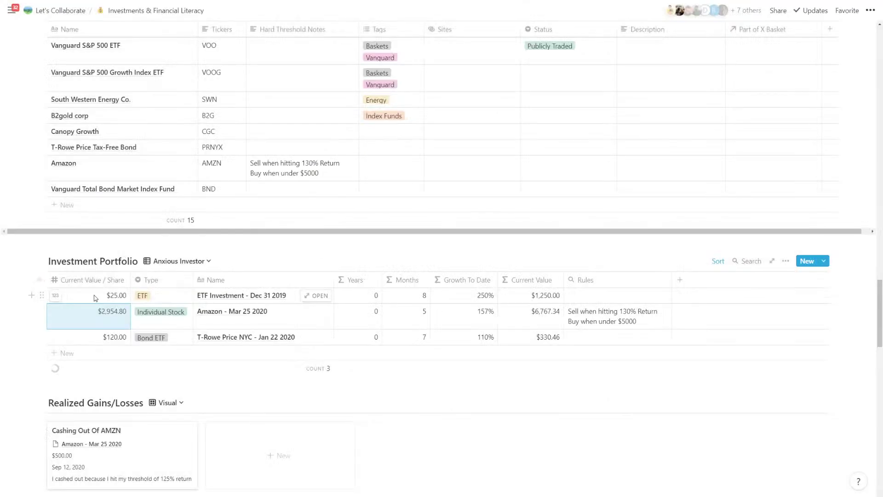
{"action": "left_click", "coordinate": [116, 297]}
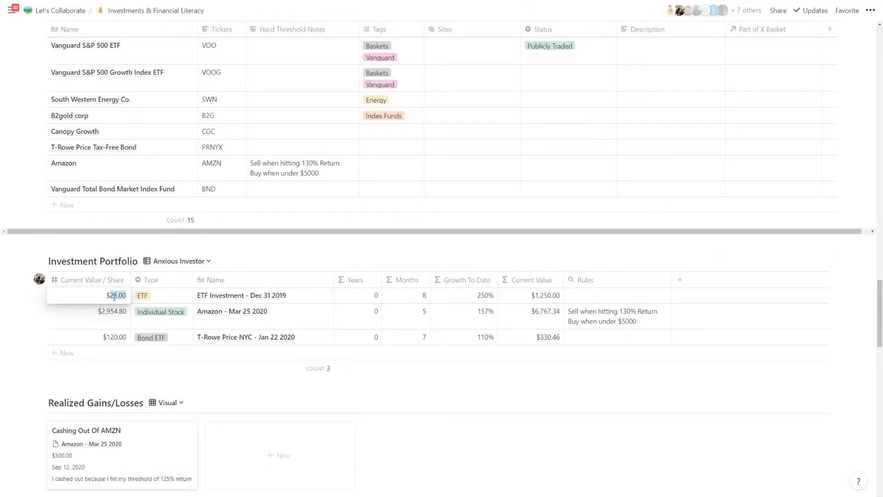
{"action": "type", "text": "11"}
{"action": "key", "text": "Return"}
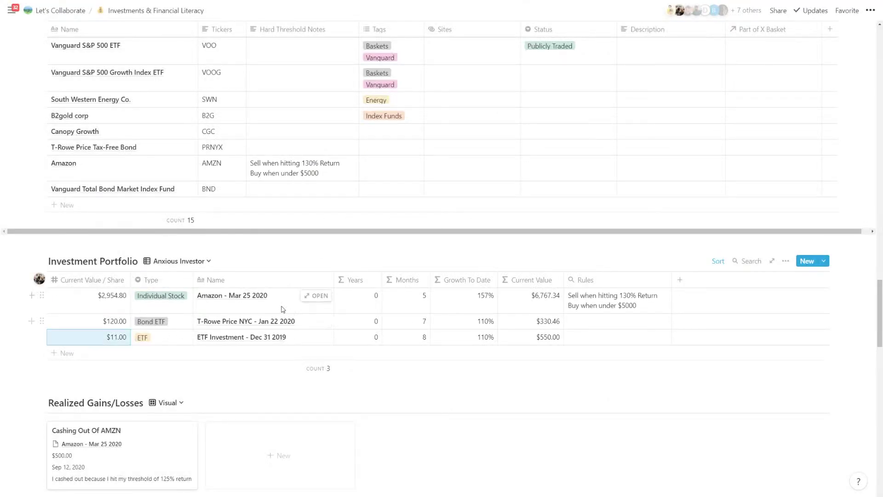
- Set the ETF Investment - Dec 31 2019 row's Current Value / Share to $12.00
{"action": "left_click", "coordinate": [116, 338]}
{"action": "key", "text": "BackSpace"}
{"action": "key", "text": "BackSpace"}
{"action": "key", "text": "BackSpace"}
{"action": "key", "text": "BackSpace"}
{"action": "type", "text": "2"}
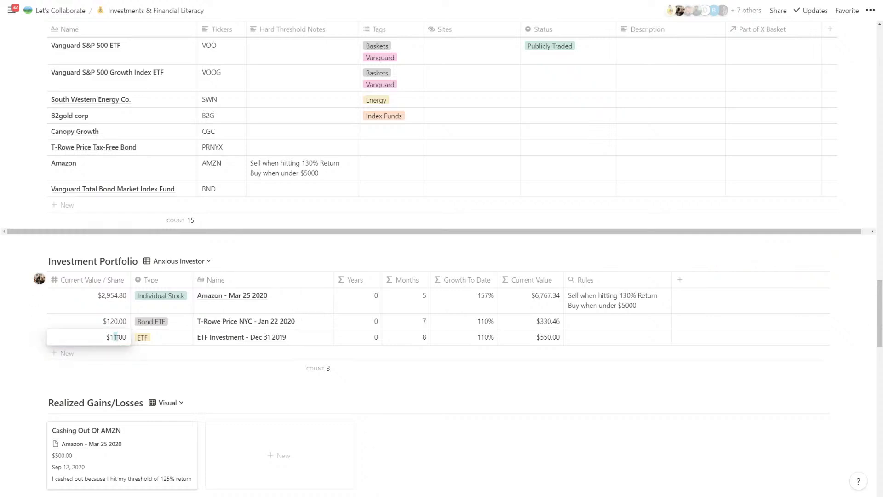
{"action": "key", "text": "Return"}
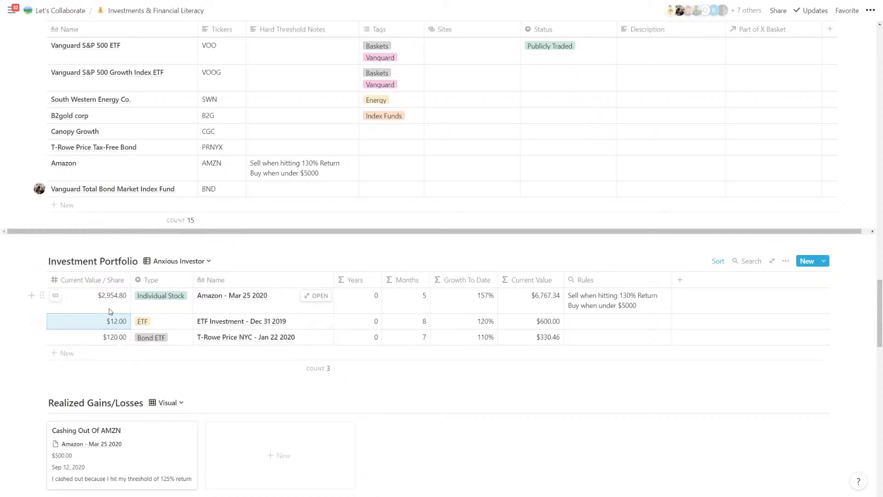
- Examine the Amazon row's share value, months held, Growth To Date and Current Value in the Anxious Investor view
{"action": "left_click_drag", "start_coordinate": [110, 309], "coordinate": [216, 309]}
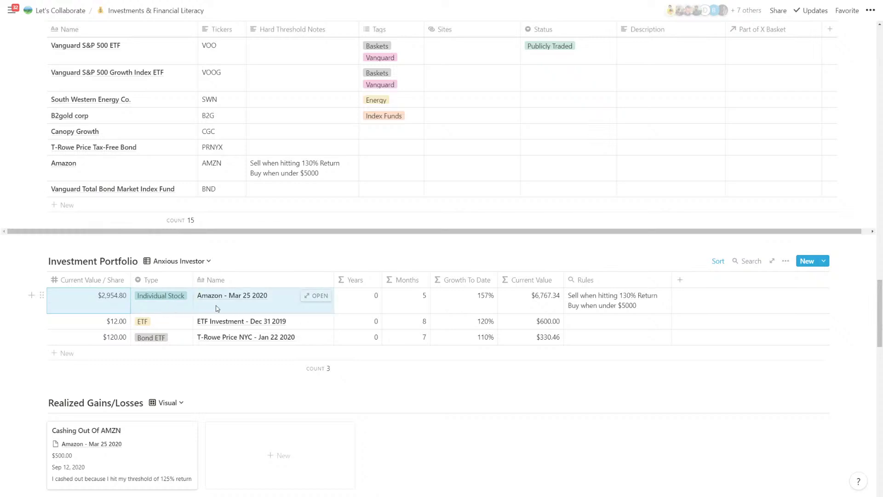
{"action": "left_click", "coordinate": [414, 303]}
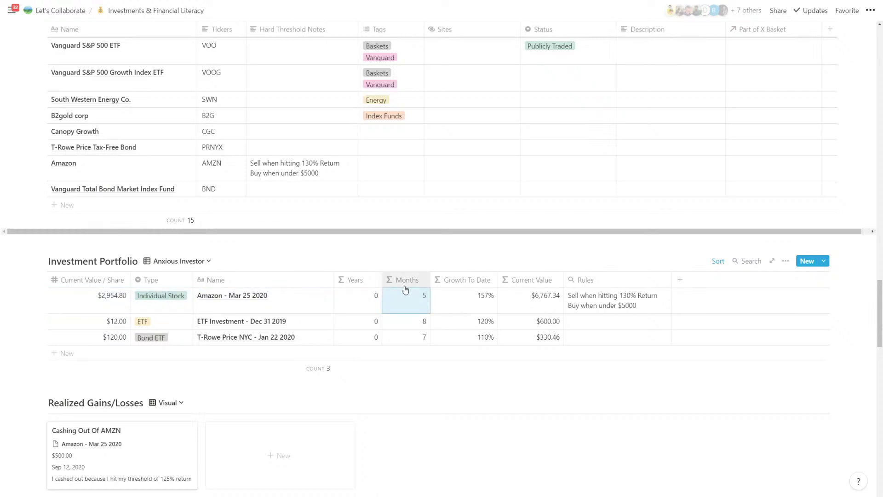
{"action": "left_click", "coordinate": [485, 304]}
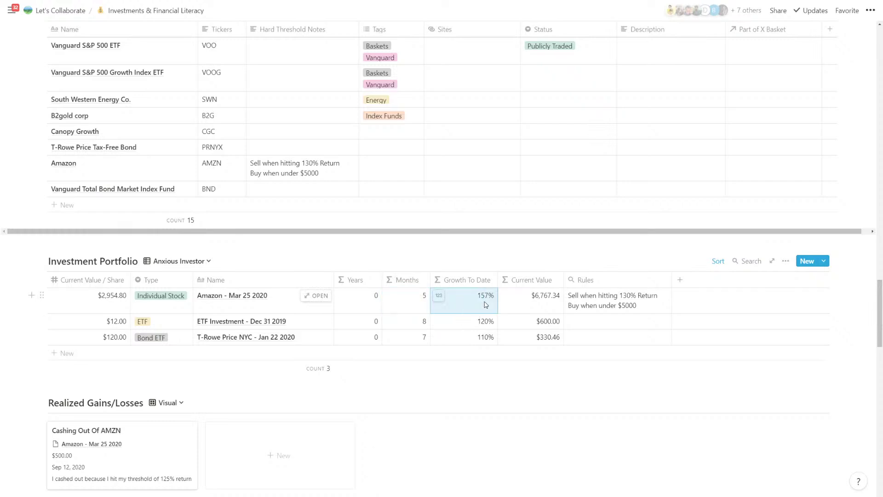
{"action": "left_click", "coordinate": [541, 301]}
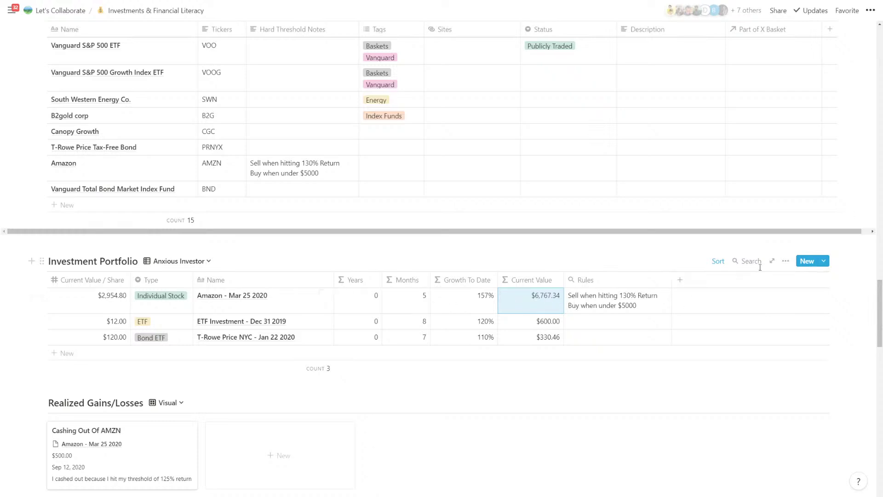
- Show the Investment Amount property as a column in the Anxious Investor view
{"action": "left_click", "coordinate": [786, 260]}
{"action": "left_click", "coordinate": [789, 327]}
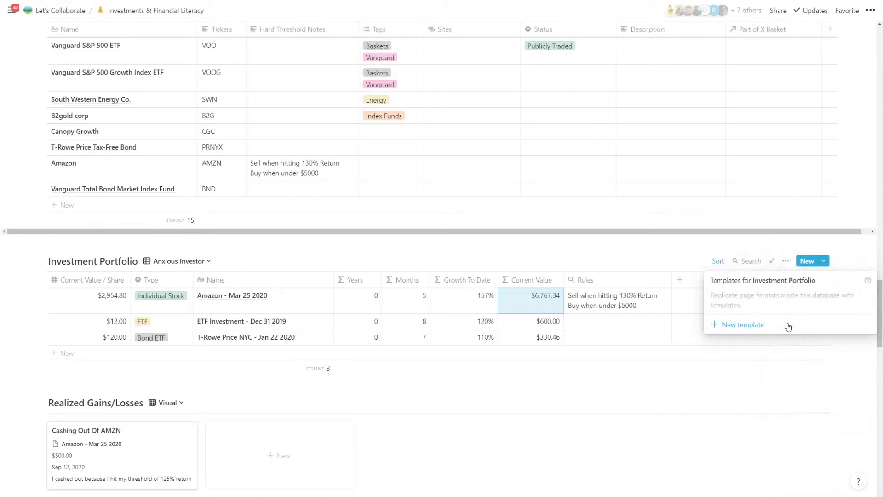
{"action": "left_click", "coordinate": [786, 261]}
{"action": "left_click", "coordinate": [786, 261]}
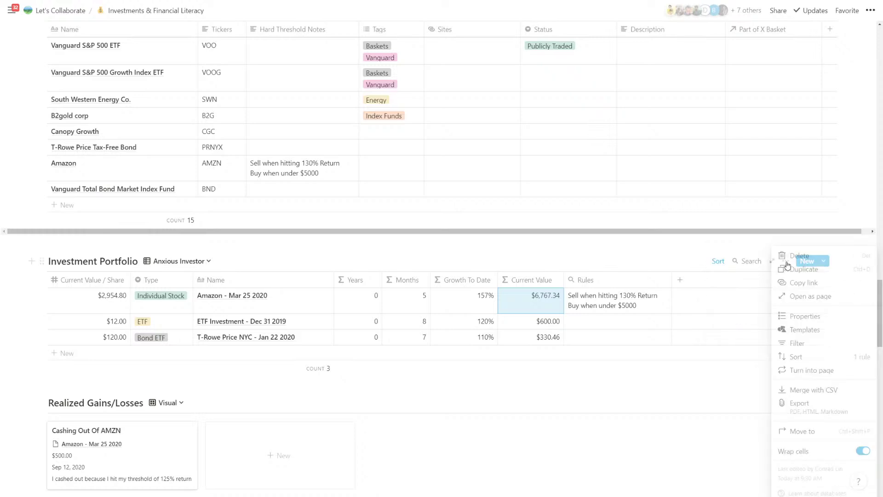
{"action": "left_click", "coordinate": [793, 320]}
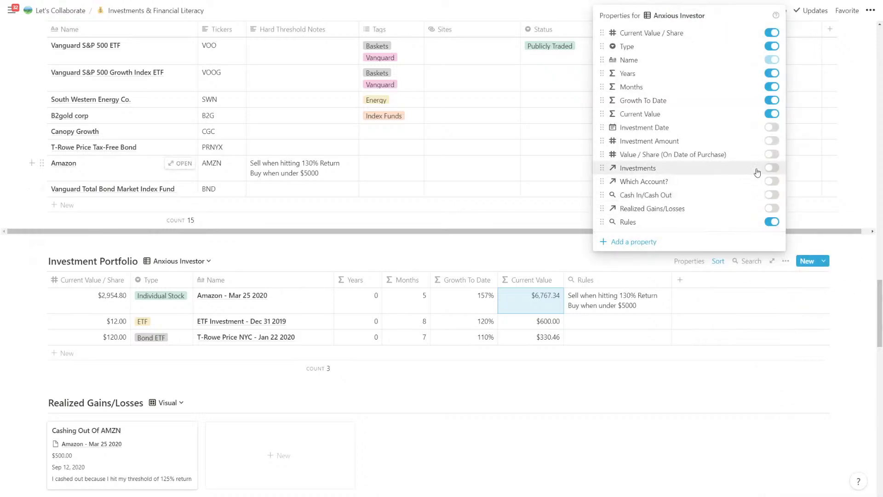
{"action": "left_click", "coordinate": [772, 140]}
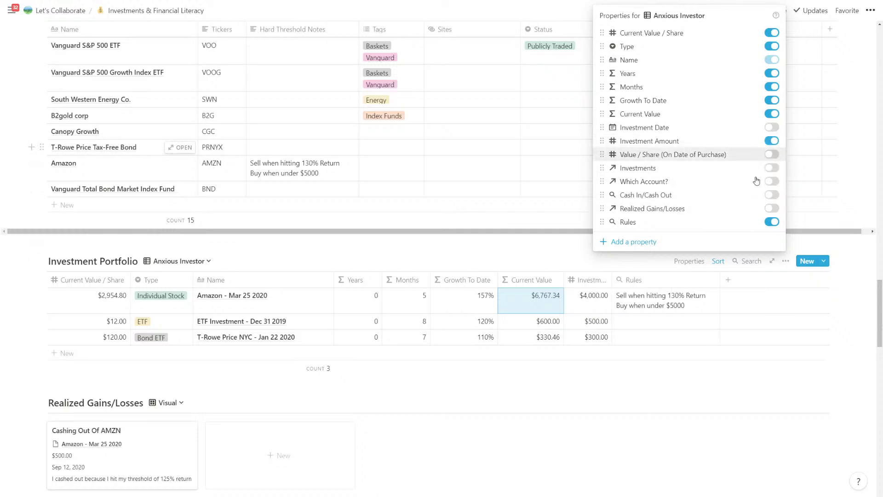
- Close the property list and widen the Investment Amount column so its heading has more room
{"action": "left_click", "coordinate": [692, 307]}
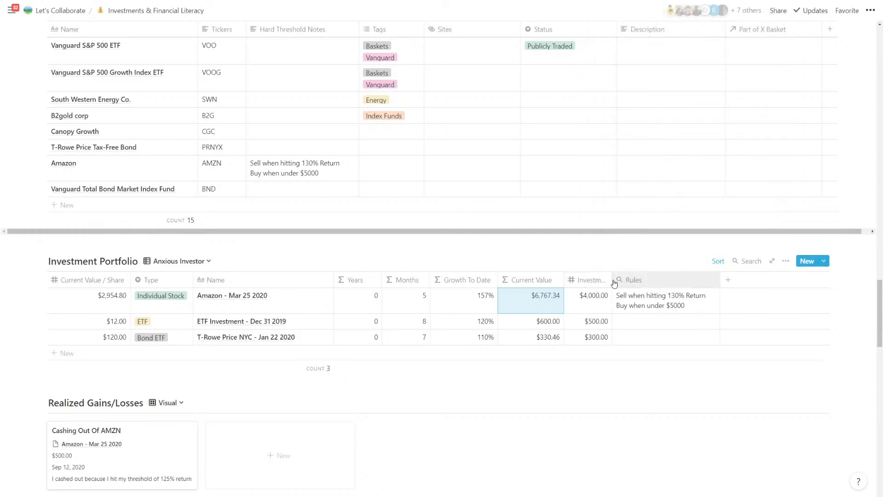
{"action": "left_click_drag", "start_coordinate": [615, 283], "coordinate": [635, 281]}
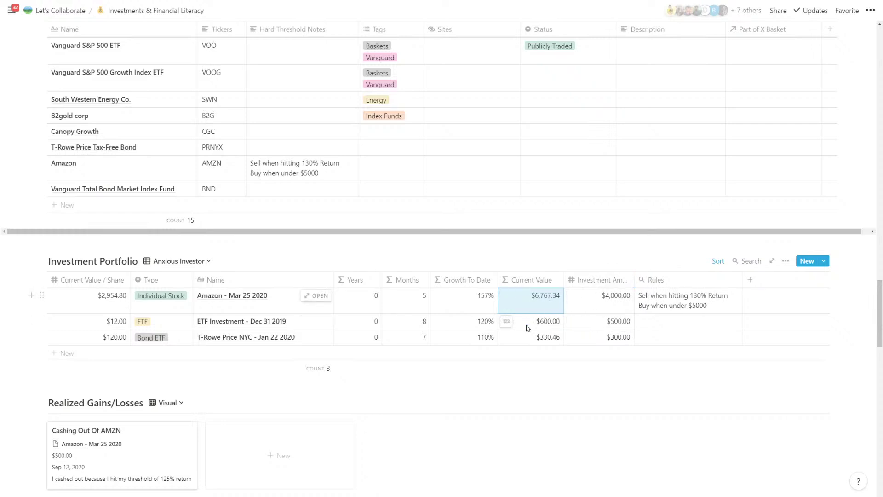
- Add a Sum calculation under the Current Value column and an Average calculation under Growth To Date
{"action": "left_click", "coordinate": [529, 368]}
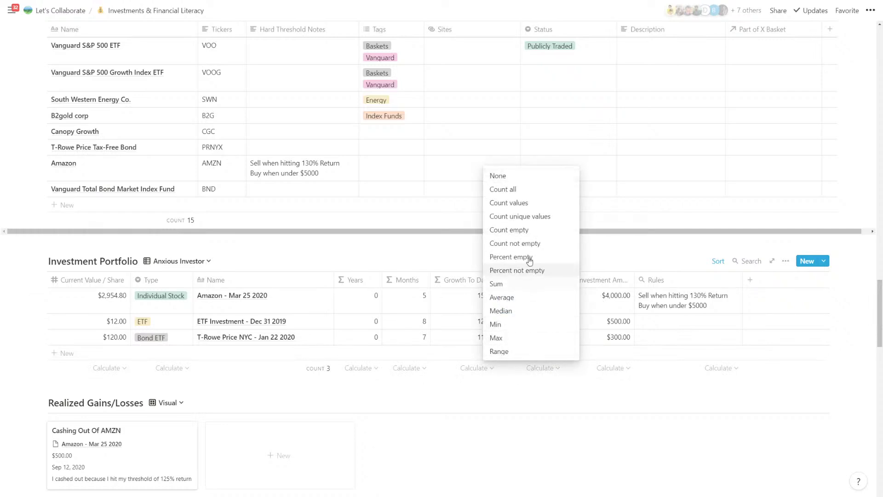
{"action": "left_click", "coordinate": [519, 283]}
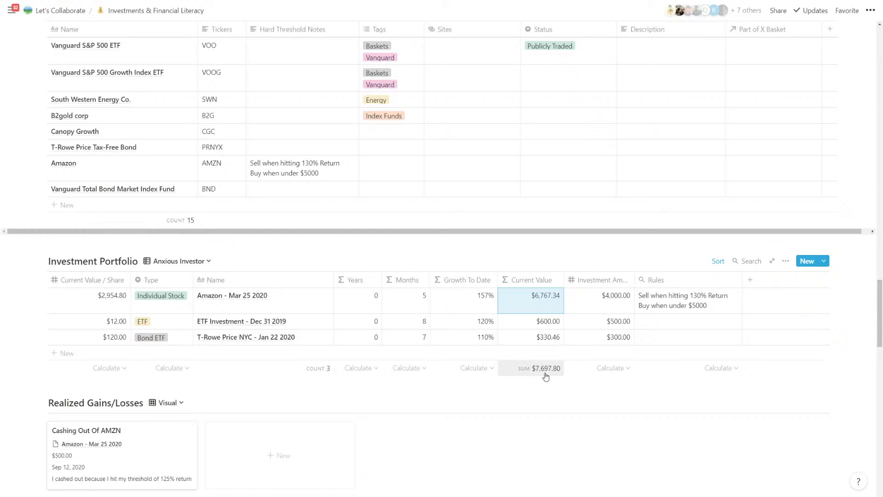
{"action": "left_click", "coordinate": [473, 368]}
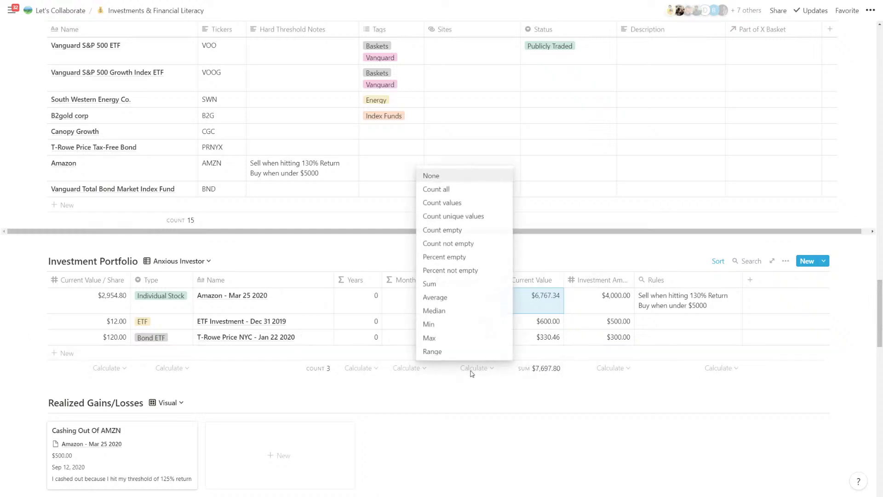
{"action": "left_click", "coordinate": [464, 298]}
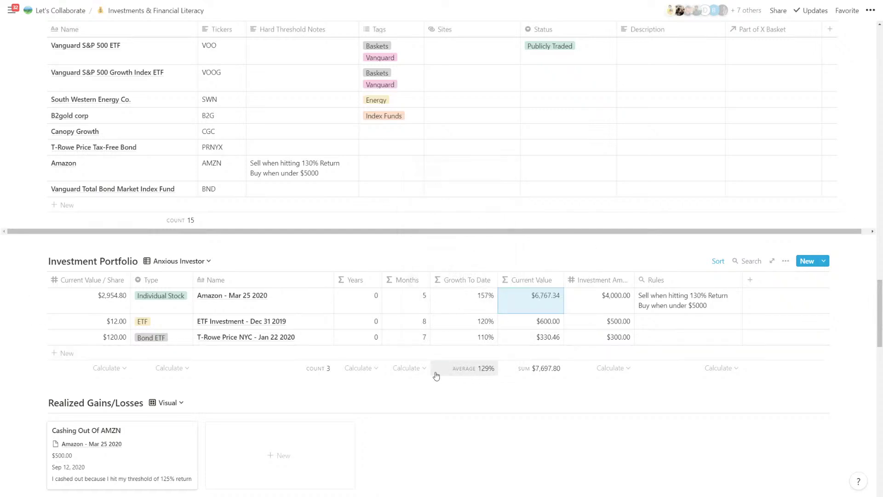
- Try Average and Range calculations under the Months column and reset its calculation to None
{"action": "left_click", "coordinate": [407, 368]}
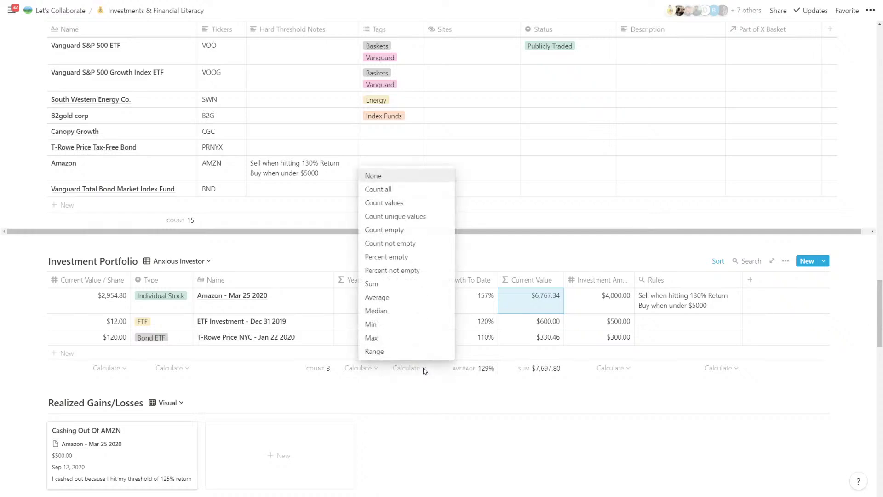
{"action": "left_click", "coordinate": [396, 298]}
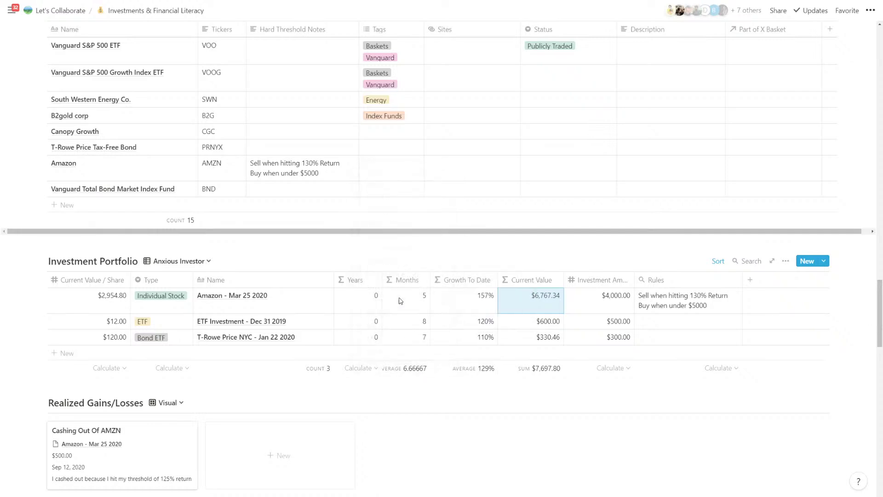
{"action": "left_click", "coordinate": [411, 374]}
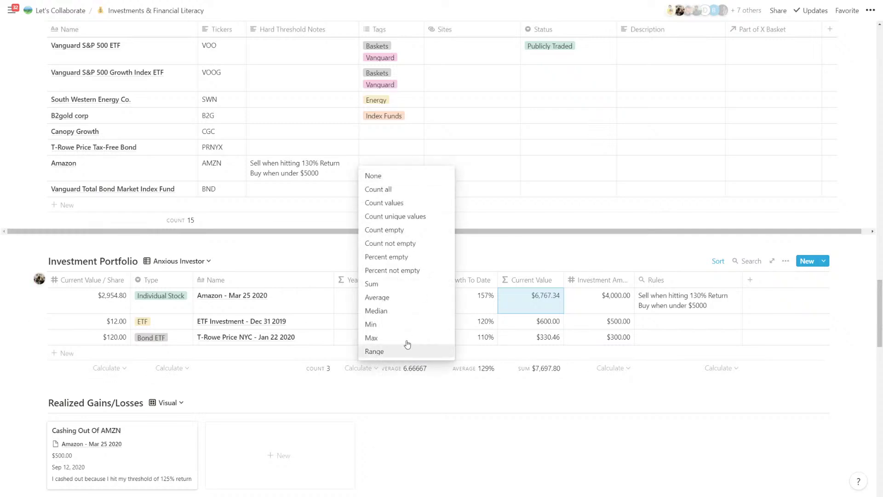
{"action": "left_click", "coordinate": [407, 351]}
{"action": "left_click", "coordinate": [418, 374]}
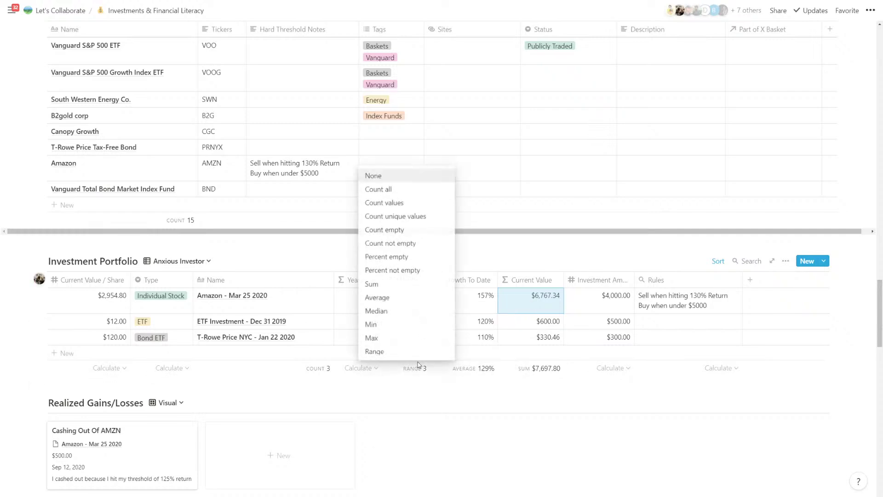
{"action": "left_click", "coordinate": [395, 176]}
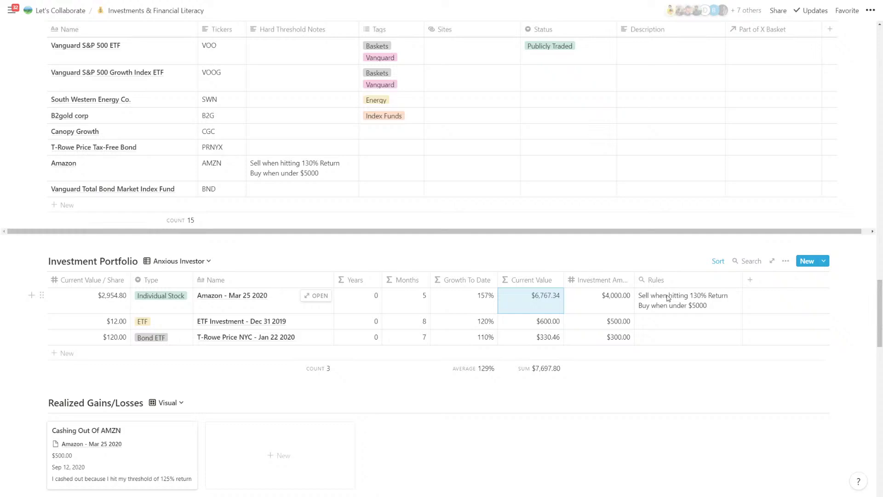
- Rename the Hard Threshold Notes property in the Companies/Stocks to Watch table to "Rules to Follow"
{"action": "scroll", "coordinate": [296, 213], "scroll_direction": "up", "scroll_amount": 1}
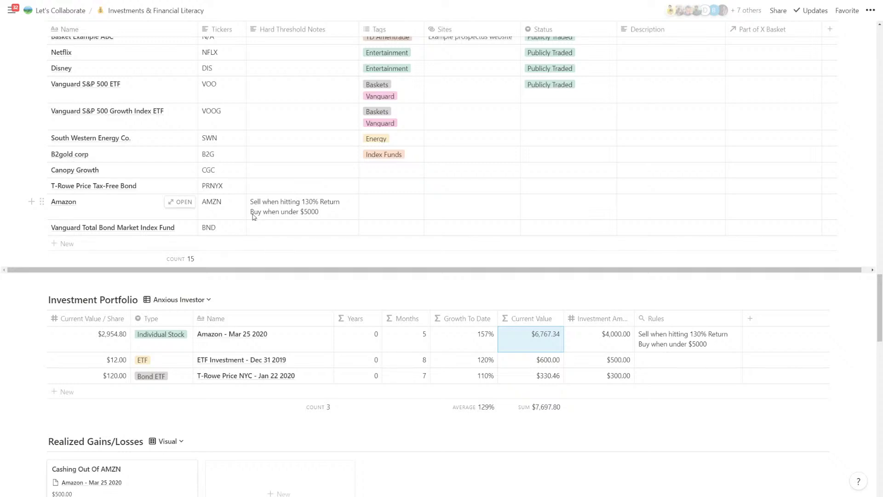
{"action": "scroll", "coordinate": [243, 245], "scroll_direction": "up", "scroll_amount": 5}
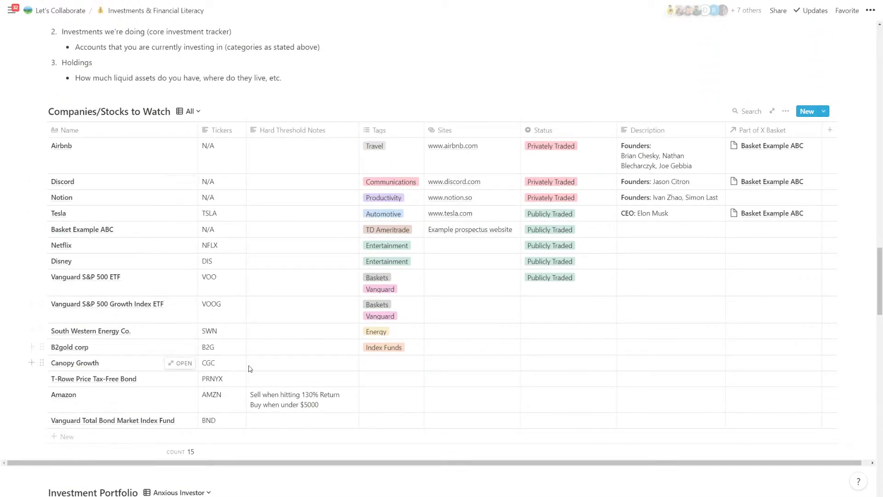
{"action": "scroll", "coordinate": [249, 368], "scroll_direction": "down", "scroll_amount": 3}
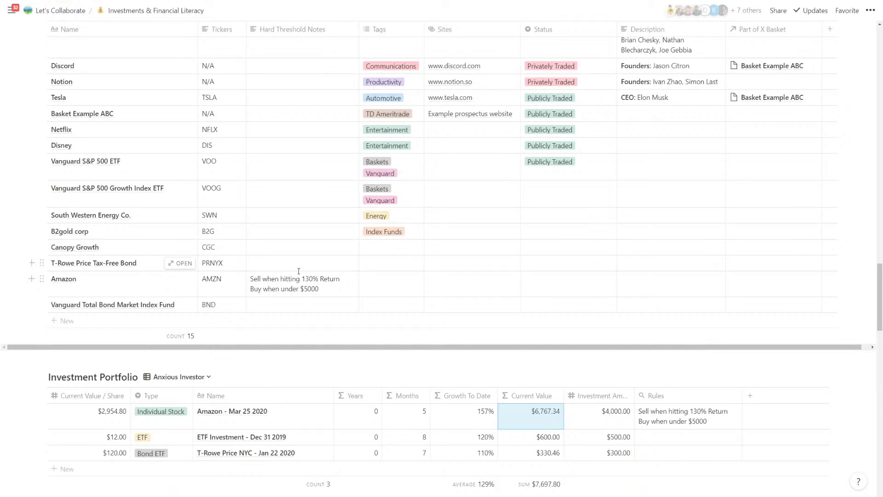
{"action": "left_click", "coordinate": [301, 31]}
{"action": "left_click", "coordinate": [301, 51]}
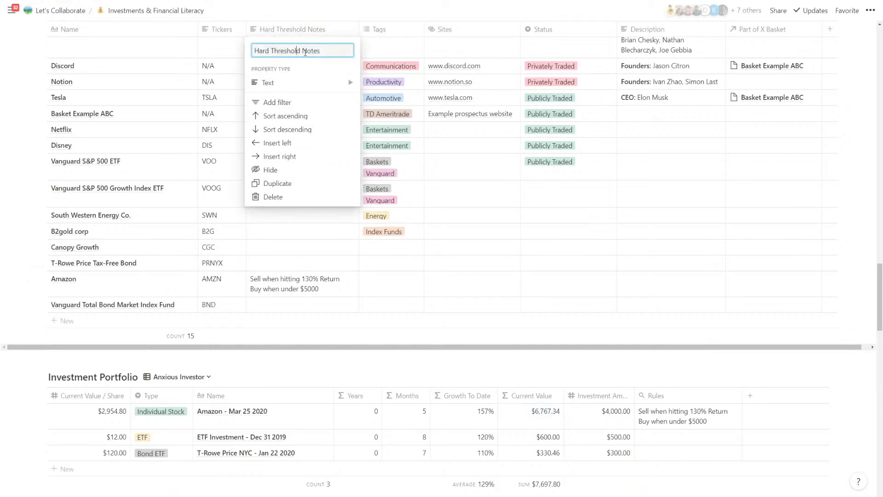
{"action": "left_click_drag", "start_coordinate": [300, 52], "coordinate": [256, 49]}
{"action": "type", "text": "Rules"}
{"action": "type", "text": " to Follow"}
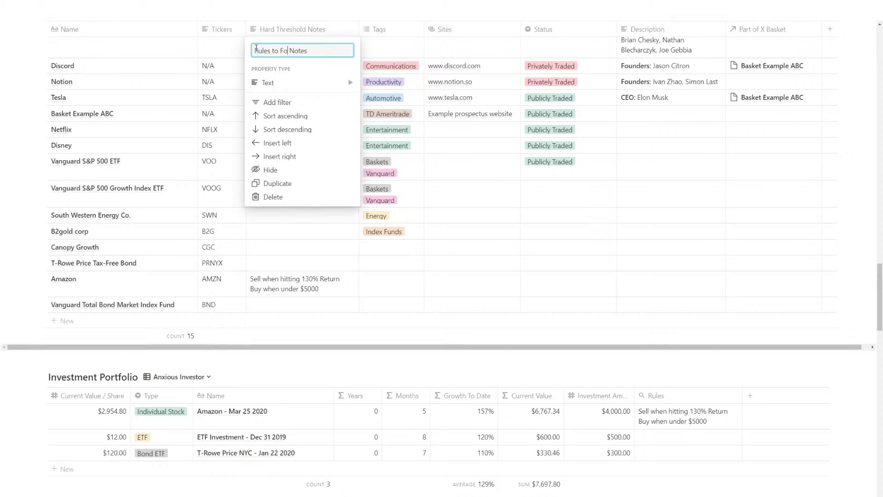
{"action": "key", "text": "Delete"}
{"action": "key", "text": "Delete"}
{"action": "key", "text": "Delete"}
{"action": "key", "text": "Delete"}
{"action": "key", "text": "Delete"}
{"action": "key", "text": "Delete"}
{"action": "key", "text": "Return"}
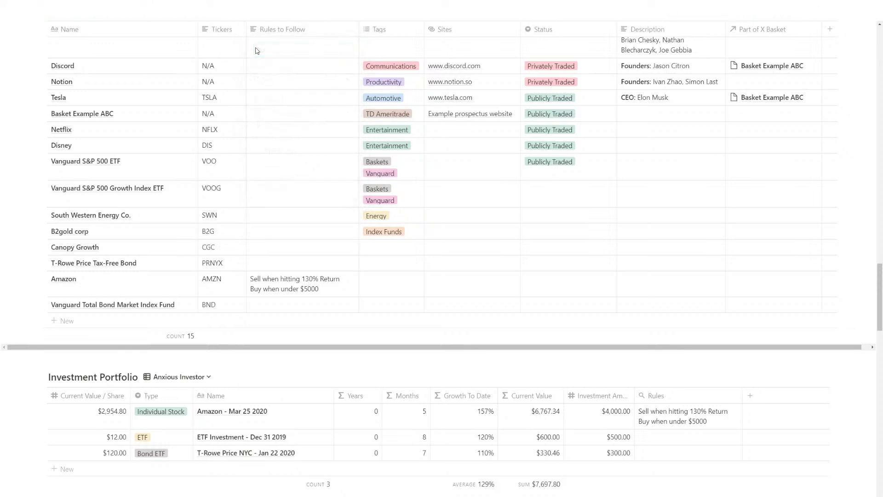
- Make the words "Sell" and "Buy" bold in Amazon's Rules to Follow cell
{"action": "scroll", "coordinate": [267, 253], "scroll_direction": "down", "scroll_amount": 1}
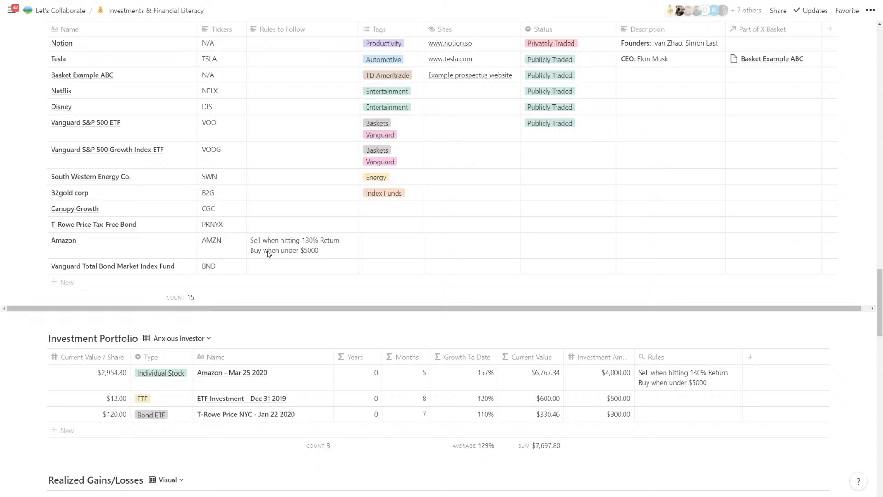
{"action": "left_click", "coordinate": [269, 252]}
{"action": "double_click", "coordinate": [257, 241]}
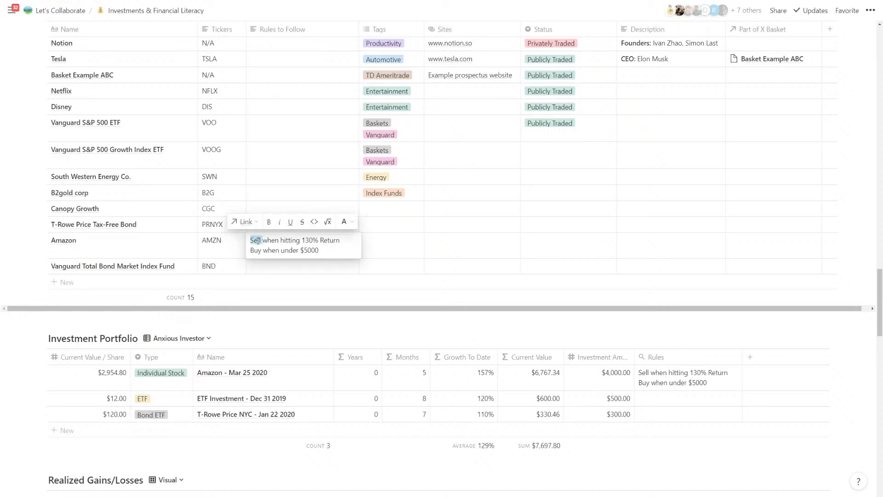
{"action": "key", "text": "ctrl+b"}
{"action": "double_click", "coordinate": [259, 251]}
{"action": "key", "text": "ctrl+b"}
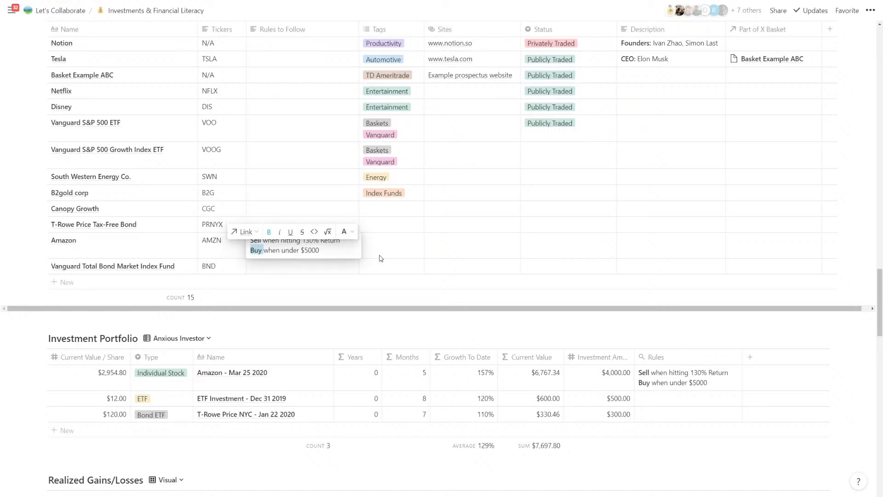
{"action": "key", "text": "Escape"}
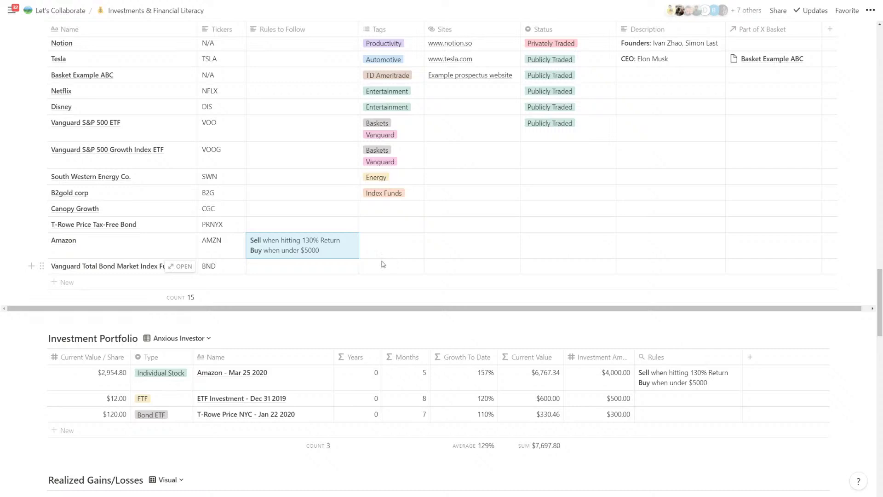
- Look at the Investment Portfolio in its Data Entry view and return to the Anxious Investor view
{"action": "left_click", "coordinate": [325, 254]}
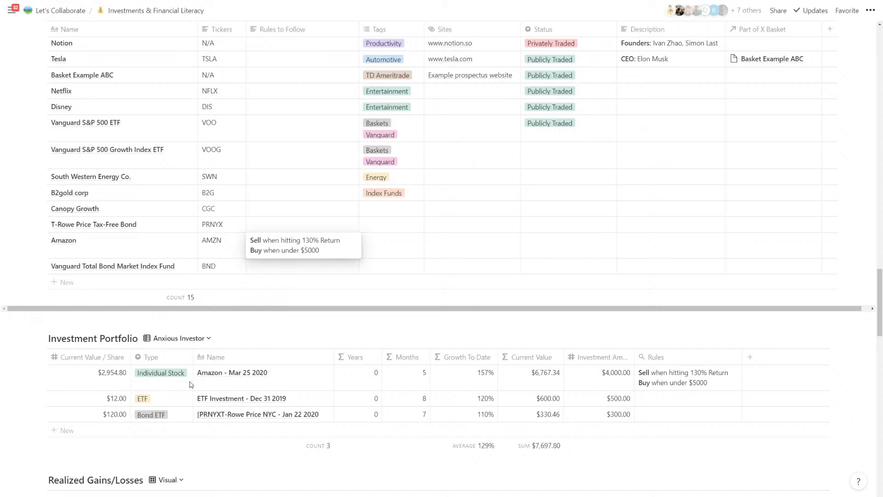
{"action": "key", "text": "Escape"}
{"action": "left_click", "coordinate": [194, 345]}
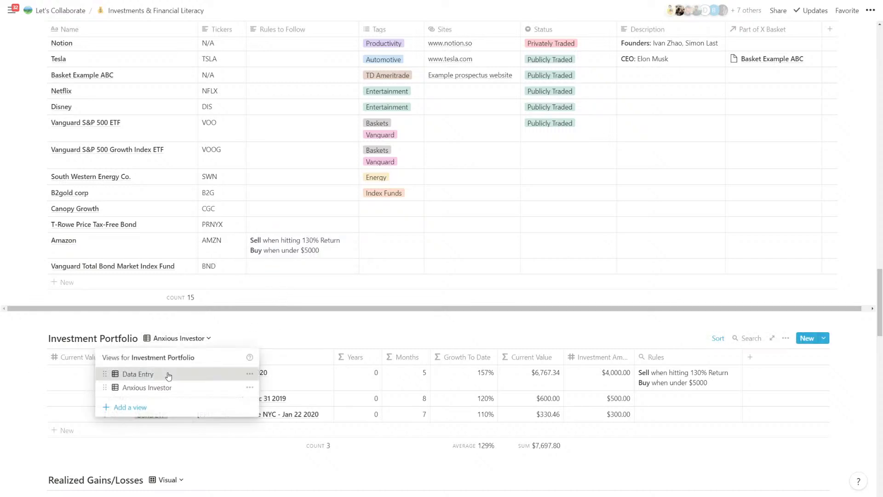
{"action": "left_click", "coordinate": [167, 372]}
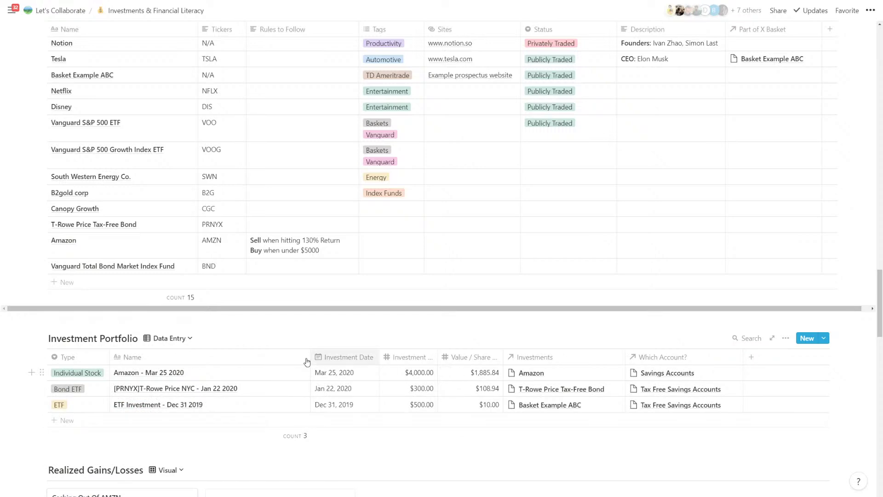
{"action": "left_click", "coordinate": [186, 340]}
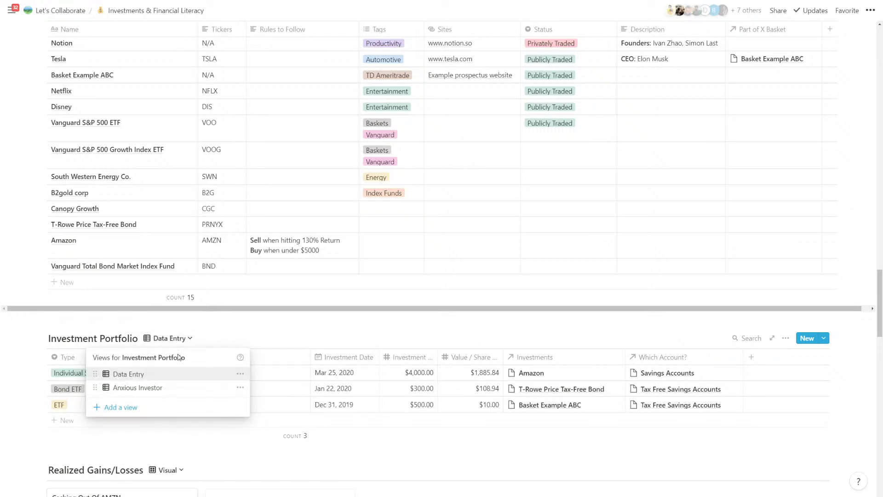
{"action": "left_click", "coordinate": [163, 387]}
- Change the buy threshold in Amazon's Rules to Follow cell to $1500
{"action": "left_click", "coordinate": [314, 250]}
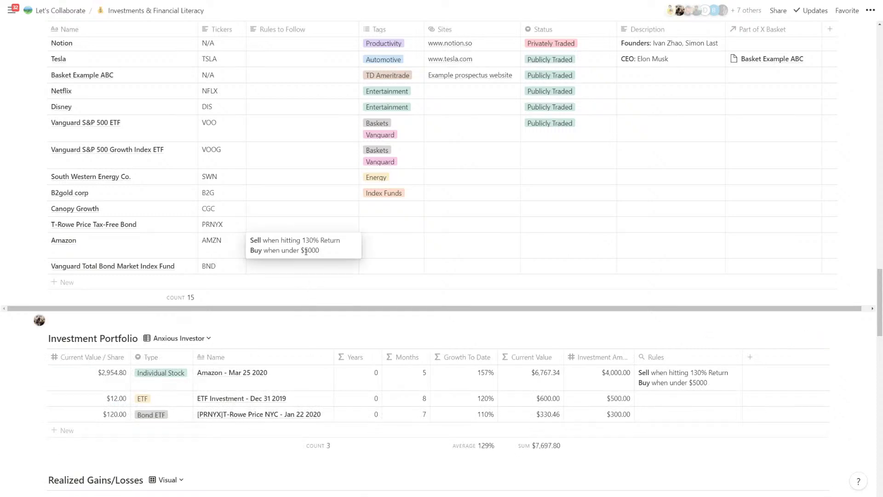
{"action": "left_click_drag", "start_coordinate": [303, 250], "coordinate": [321, 251]}
{"action": "type", "text": "1500"}
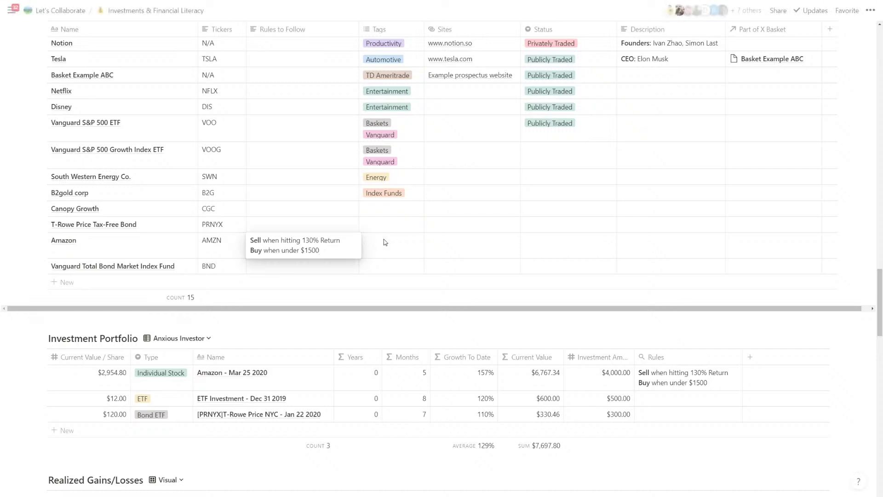
{"action": "key", "text": "Escape"}
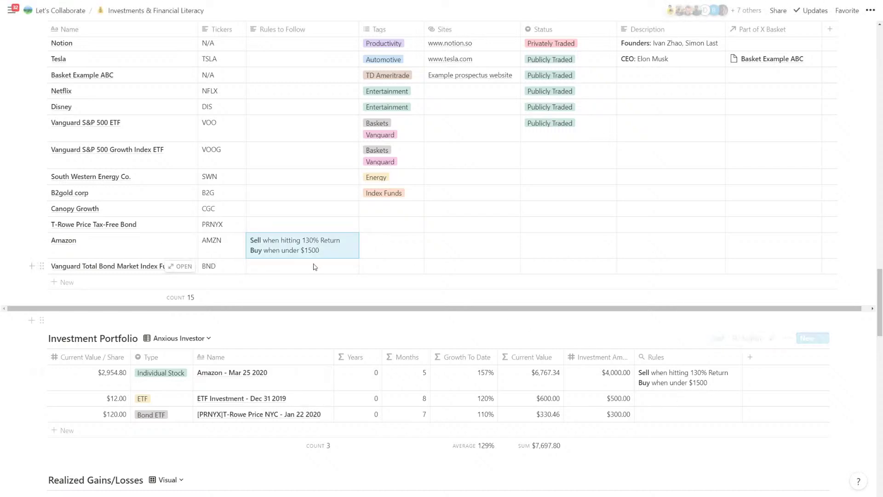
- Duplicate the Investment Portfolio's Anxious Investor view
{"action": "scroll", "coordinate": [676, 383], "scroll_direction": "down", "scroll_amount": 2}
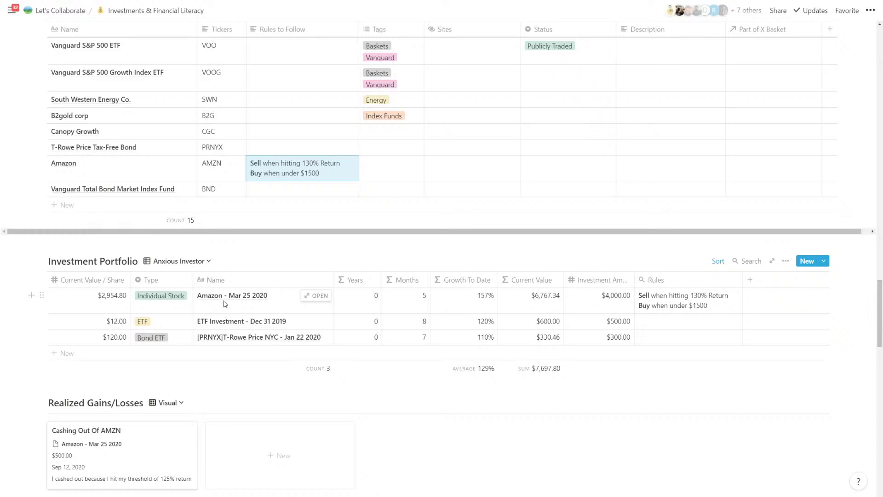
{"action": "left_click", "coordinate": [182, 261]}
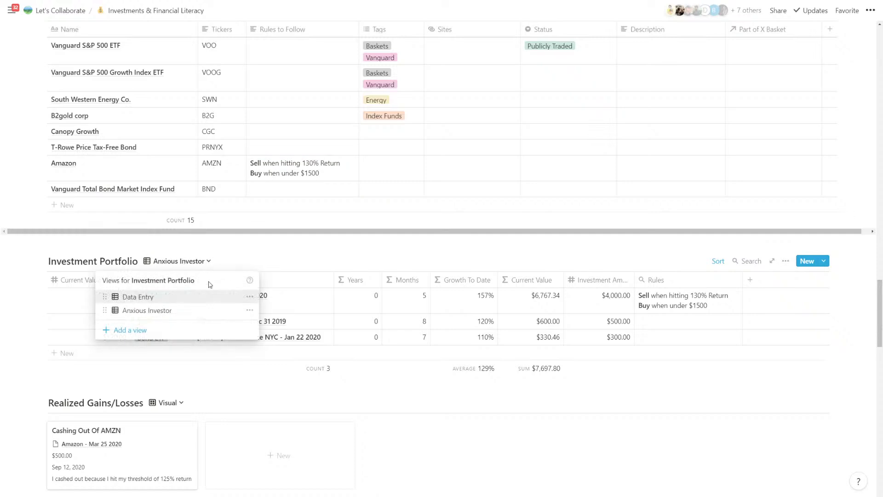
{"action": "left_click", "coordinate": [249, 310]}
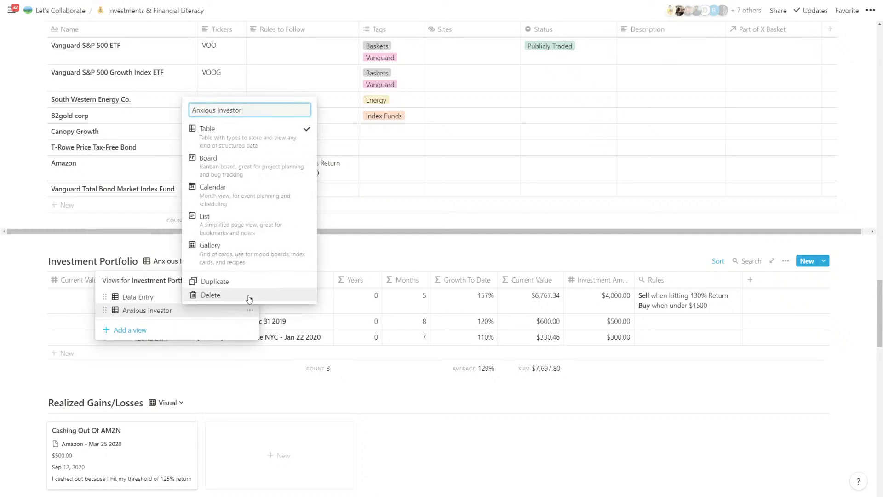
{"action": "left_click", "coordinate": [213, 282]}
- Change the copied Anxious Investor view of the Investment Portfolio to a Gallery layout
{"action": "left_click", "coordinate": [177, 261]}
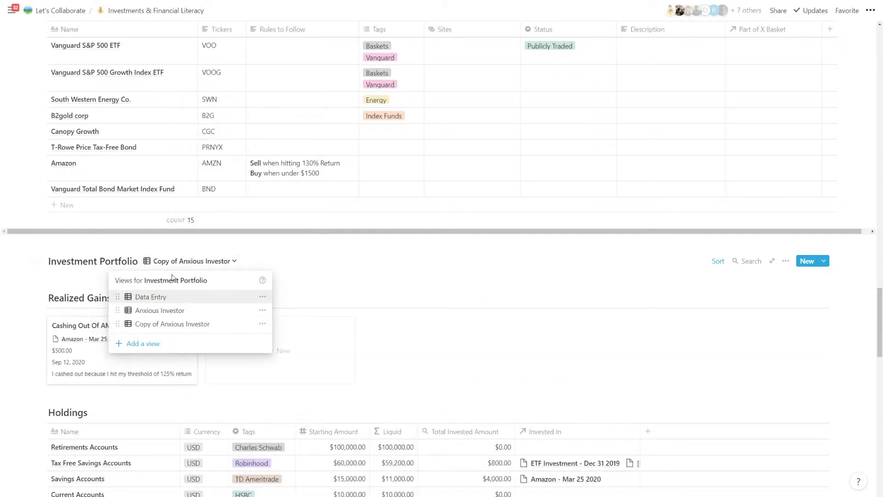
{"action": "left_click", "coordinate": [262, 324]}
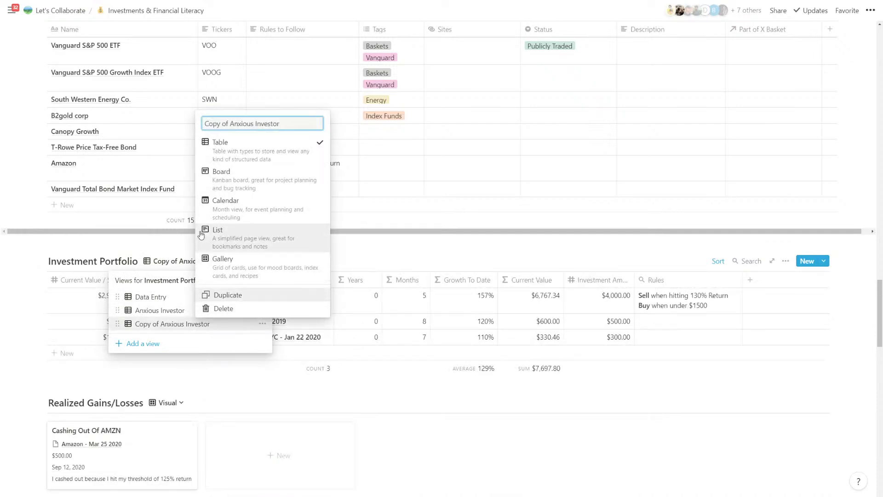
{"action": "left_click", "coordinate": [222, 260]}
{"action": "left_click", "coordinate": [159, 260]}
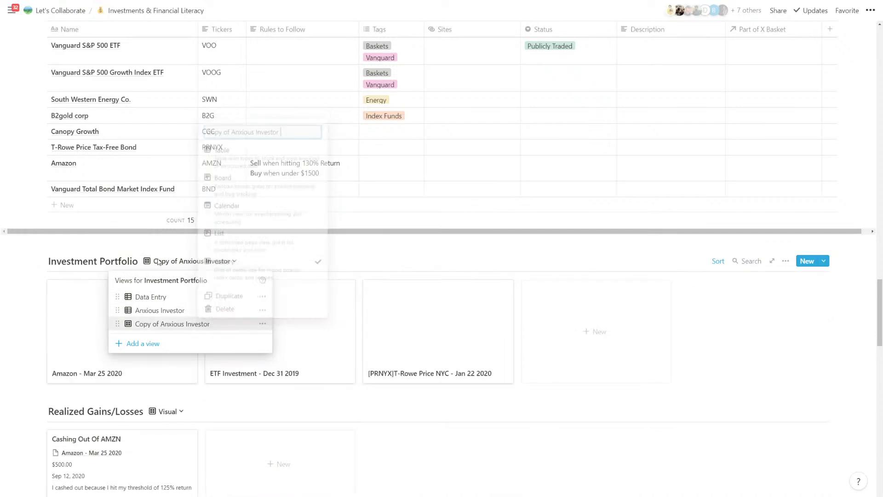
{"action": "left_click", "coordinate": [190, 260]}
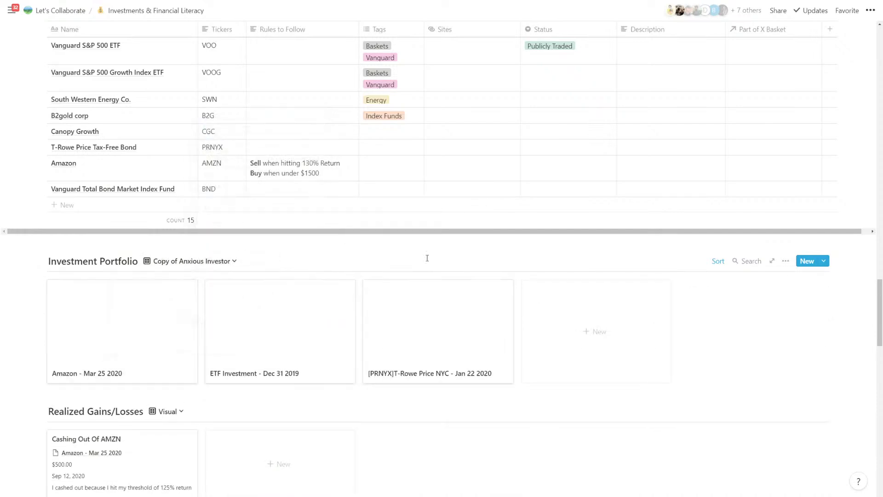
- Rename the Investment Portfolio's copied gallery view to Anxious Investor
{"action": "left_click", "coordinate": [203, 261]}
{"action": "left_click", "coordinate": [263, 324]}
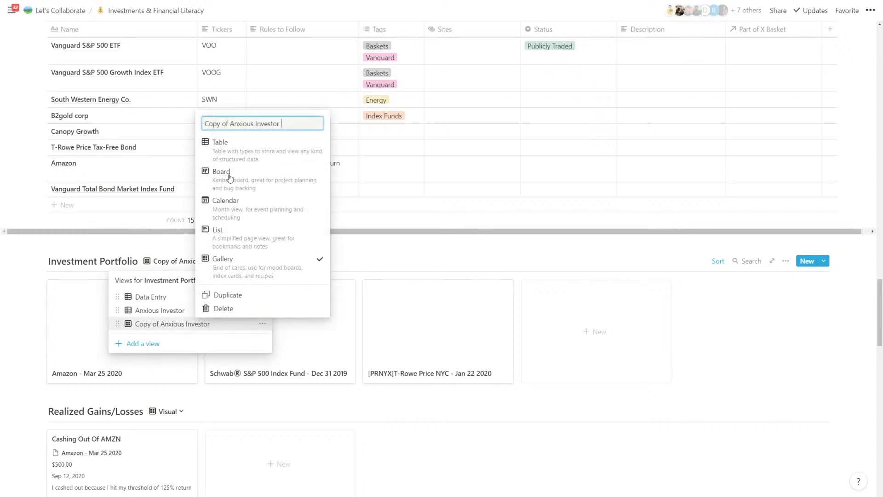
{"action": "left_click_drag", "start_coordinate": [230, 125], "coordinate": [205, 124]}
{"action": "key", "text": "BackSpace"}
{"action": "key", "text": "Return"}
- Set the card preview of the Investment Portfolio's Anxious Investor gallery to None
{"action": "left_click", "coordinate": [785, 262]}
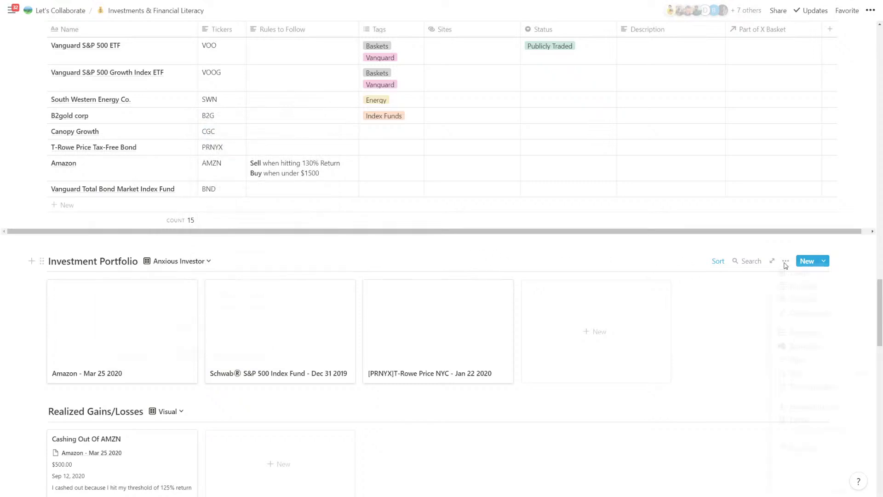
{"action": "left_click", "coordinate": [786, 261]}
{"action": "left_click", "coordinate": [794, 334]}
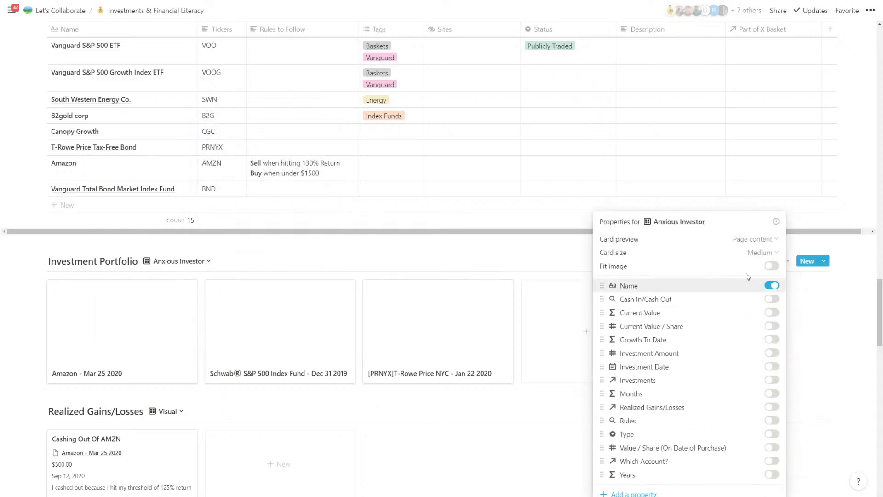
{"action": "left_click", "coordinate": [751, 239]}
{"action": "left_click", "coordinate": [724, 261]}
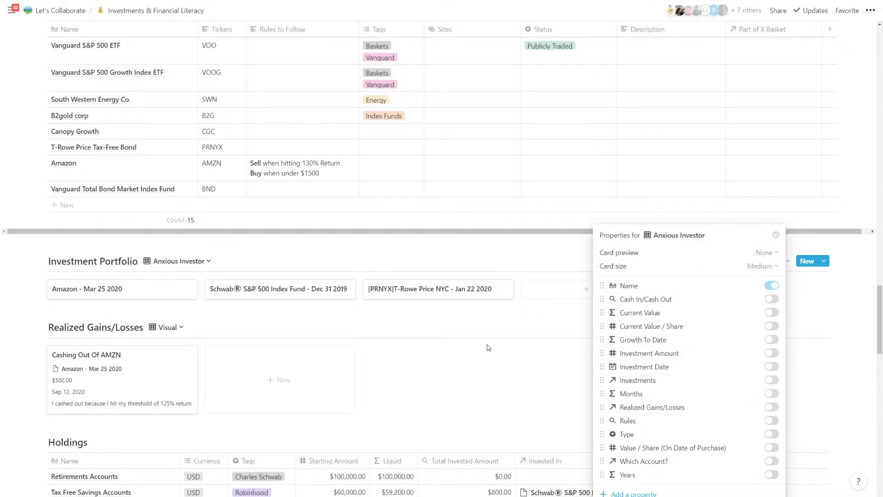
{"action": "left_click", "coordinate": [506, 334]}
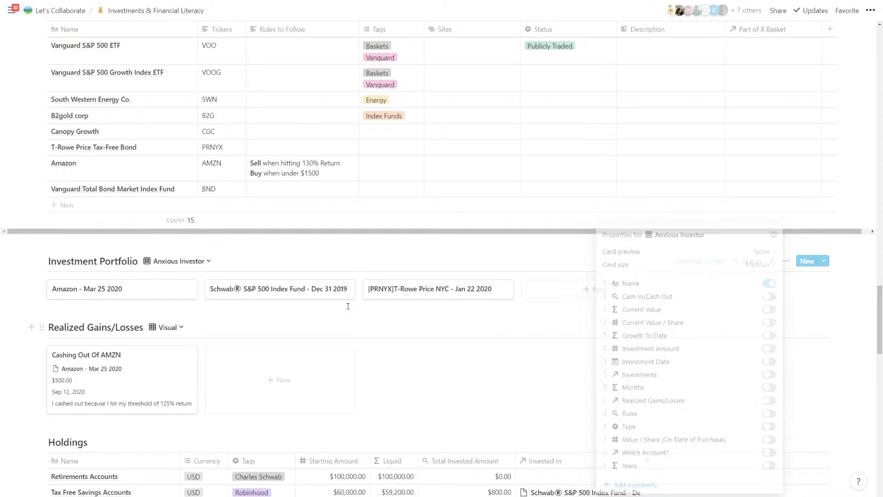
- Return the Investment Portfolio to its Anxious Investor table view and open the Amazon - Mar 25 2020 entry
{"action": "left_click", "coordinate": [177, 261]}
{"action": "left_click", "coordinate": [138, 312]}
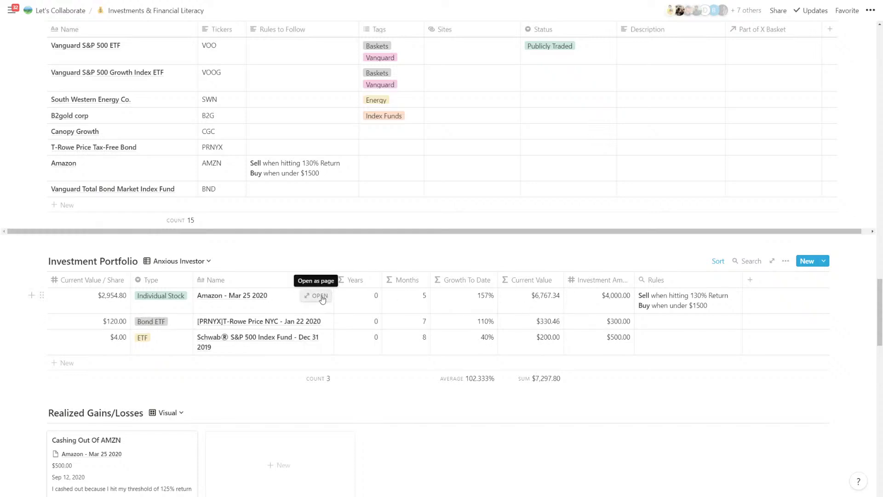
{"action": "left_click", "coordinate": [322, 297]}
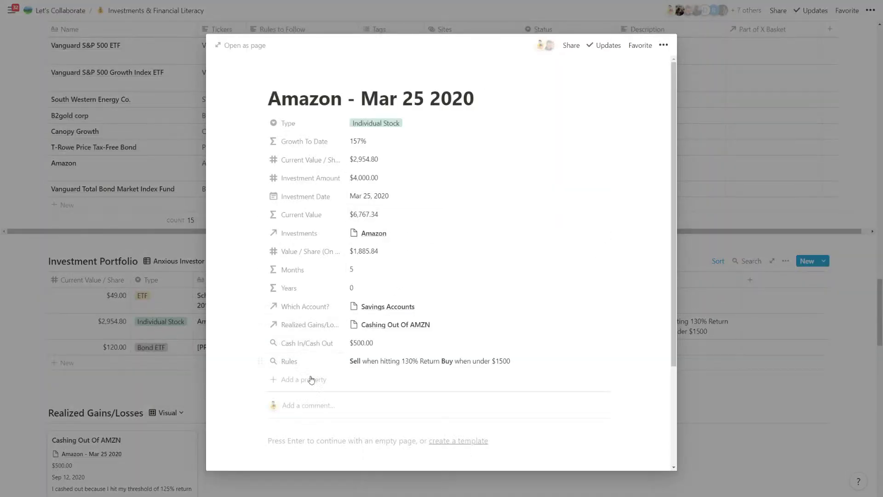
- Add a property named Example Conversational Bot to the Amazon entry and make it a Formula
{"action": "left_click", "coordinate": [311, 379]}
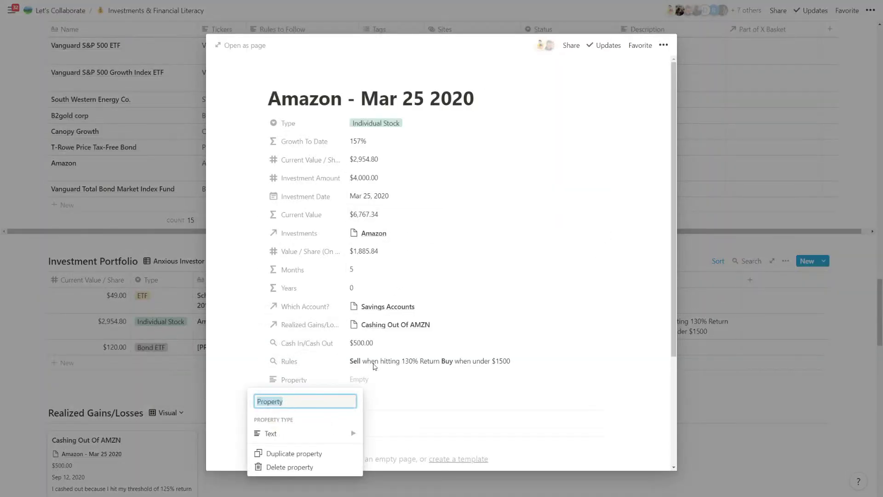
{"action": "type", "text": "Example "}
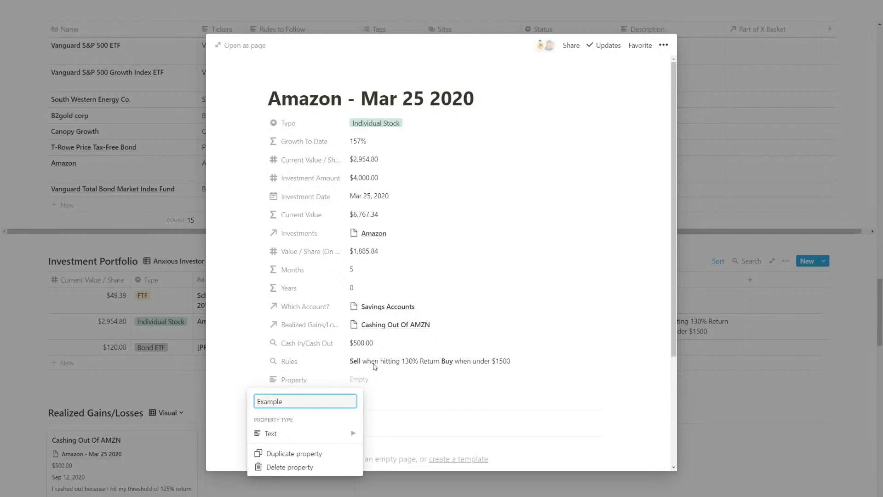
{"action": "type", "text": "Conversational Bot"}
{"action": "key", "text": "Return"}
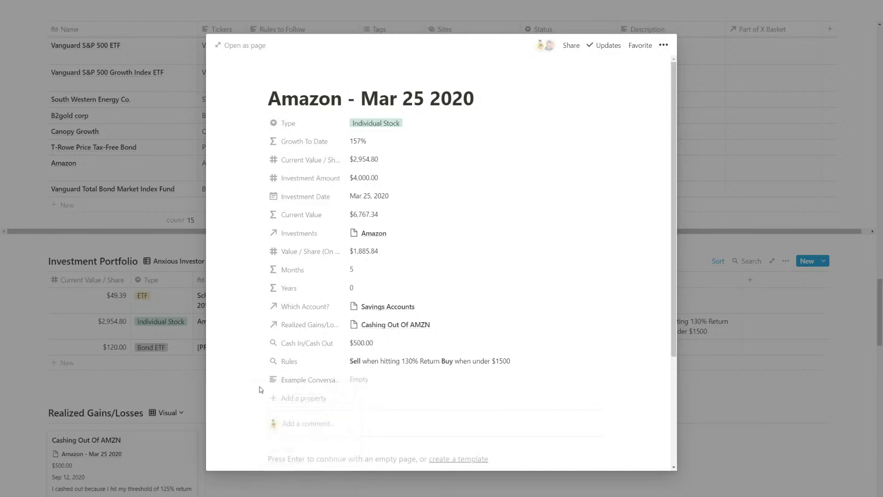
{"action": "left_click", "coordinate": [261, 381]}
{"action": "mouse_move", "coordinate": [280, 434]}
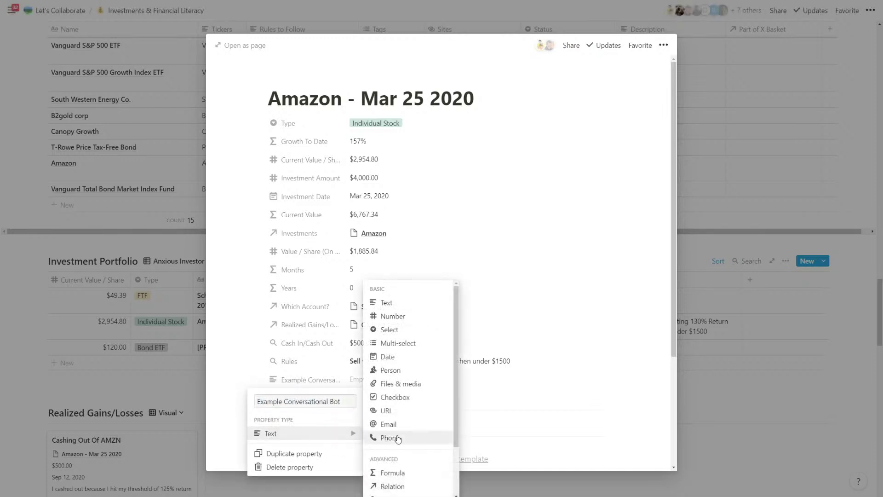
{"action": "left_click", "coordinate": [385, 473]}
- Begin the Example Conversational Bot formula with the text "Hi there! Your investment is doing well. "
{"action": "left_click", "coordinate": [387, 386]}
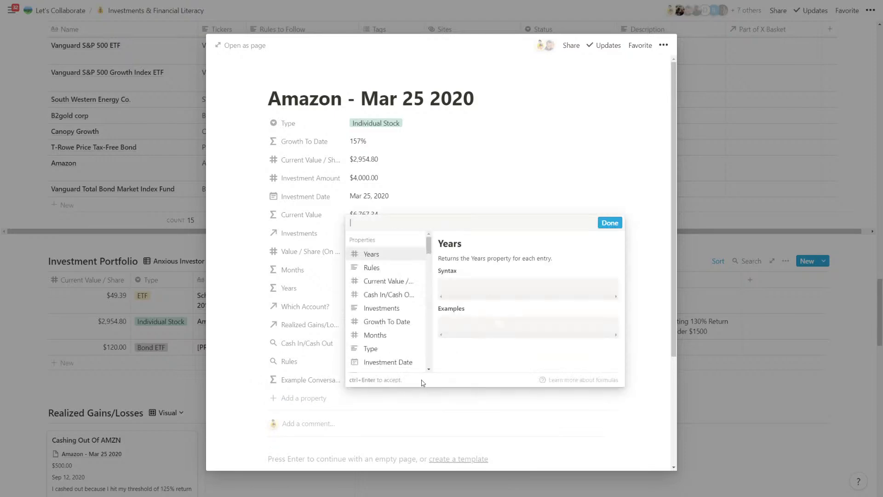
{"action": "type", "text": "\"Hi ther"}
{"action": "type", "text": "e"}
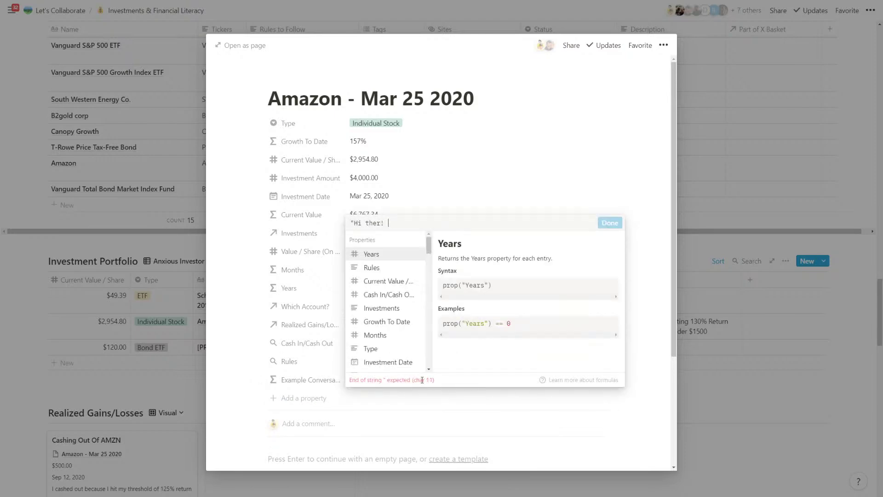
{"action": "type", "text": "! Your investment is doing well"}
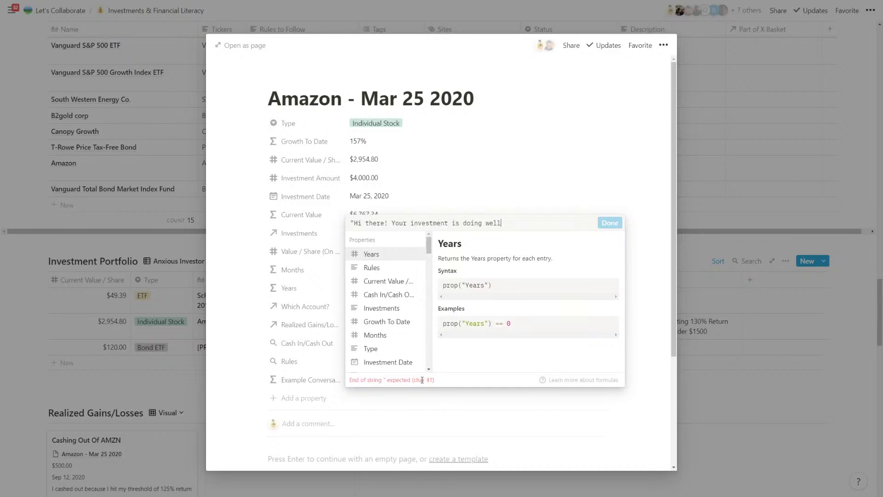
{"action": "type", "text": ". \""}
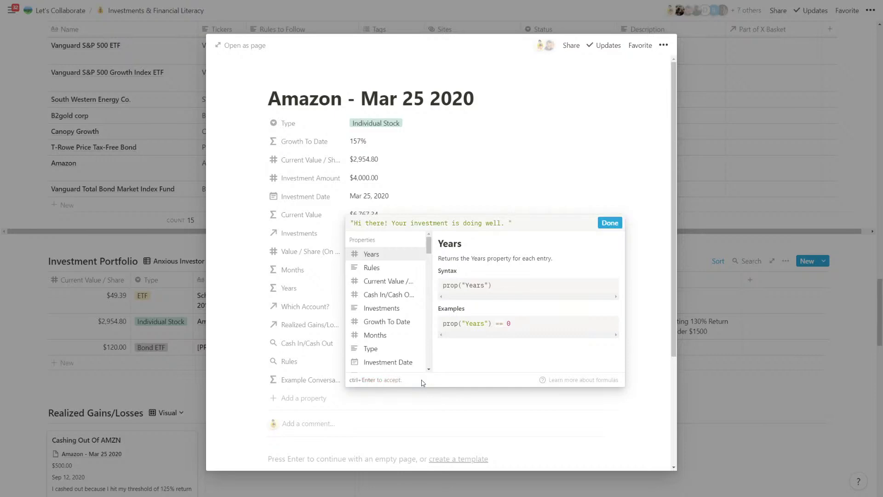
{"action": "type", "text": " +"}
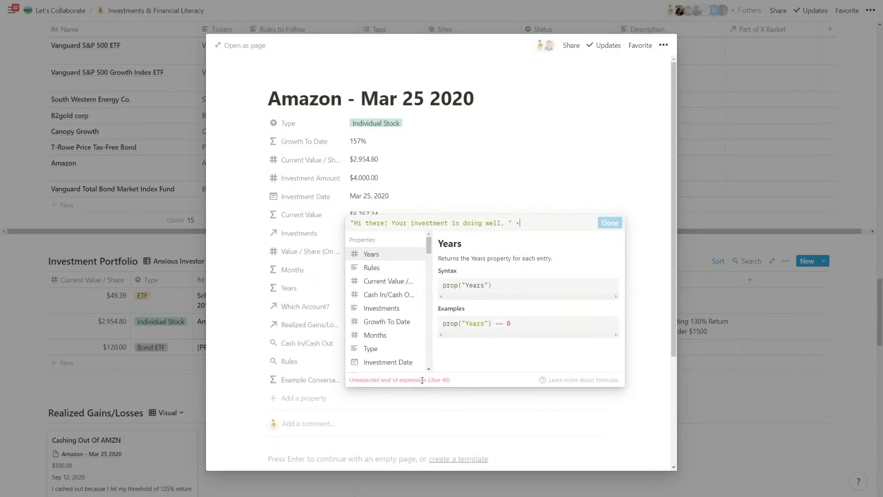
- Extend the formula's text with "Your initial investment amount of " and join the Investment Amount property to it
{"action": "key", "text": "BackSpace"}
{"action": "key", "text": "BackSpace"}
{"action": "key", "text": "BackSpace"}
{"action": "type", "text": "Yo"}
{"action": "key", "text": "BackSpace"}
{"action": "type", "text": "our curr"}
{"action": "key", "text": "BackSpace"}
{"action": "key", "text": "BackSpace"}
{"action": "key", "text": "BackSpace"}
{"action": "key", "text": "BackSpace"}
{"action": "type", "text": "initial investment amo"}
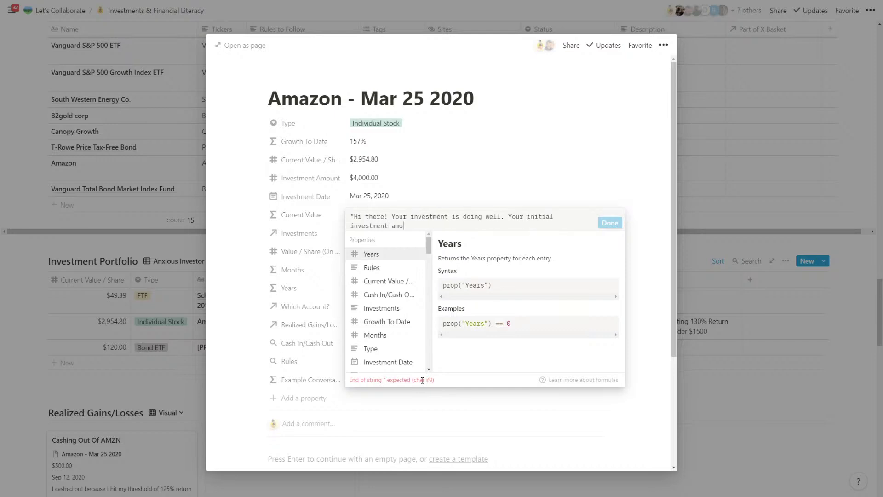
{"action": "type", "text": "unt of \""}
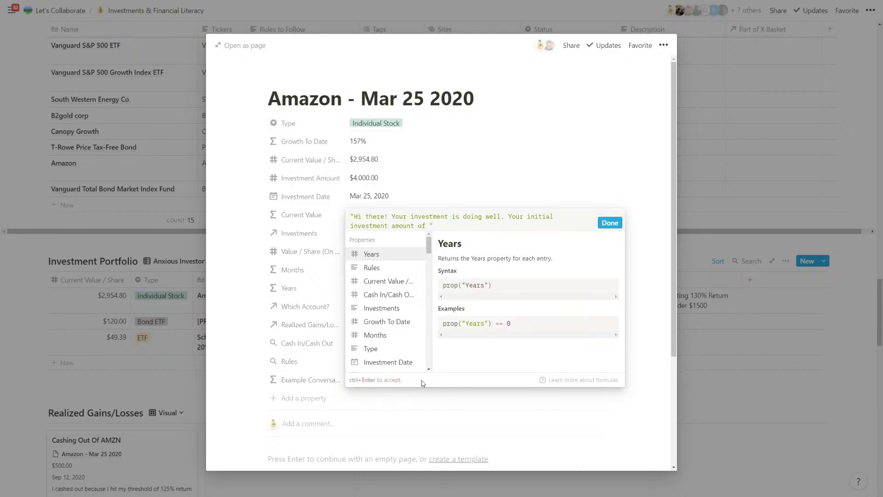
{"action": "type", "text": "+"}
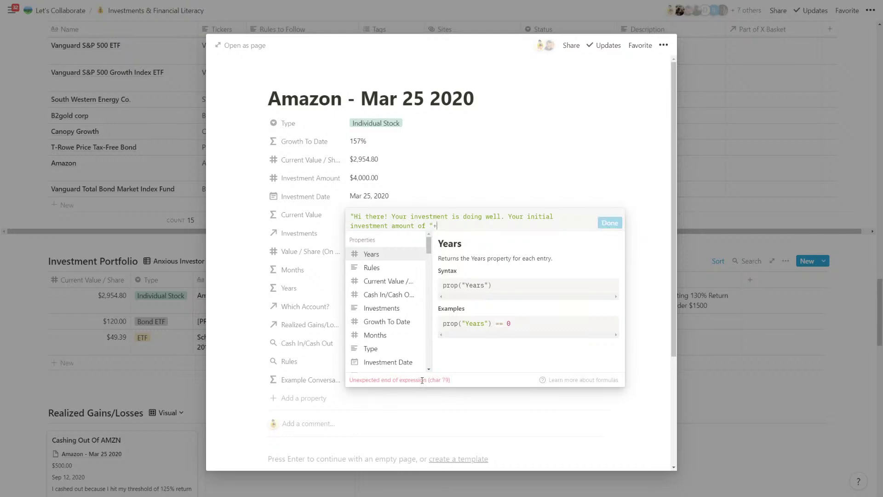
{"action": "scroll", "coordinate": [408, 340], "scroll_direction": "down", "scroll_amount": 2}
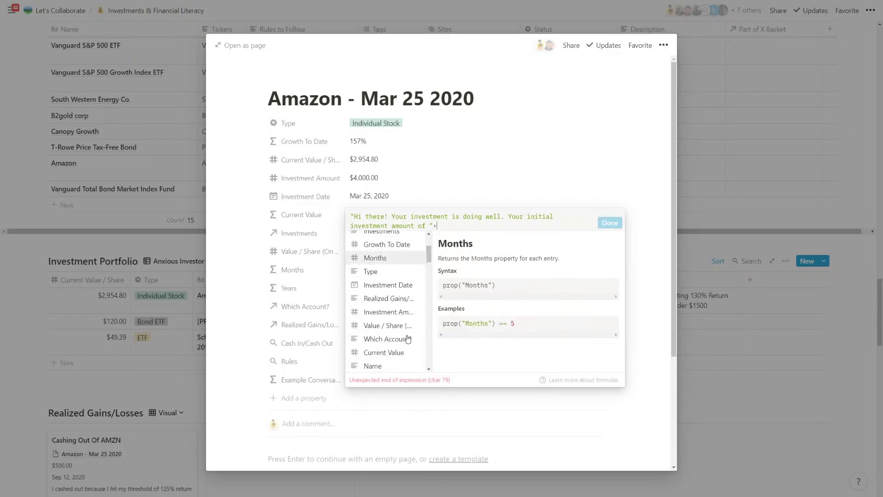
{"action": "left_click", "coordinate": [400, 313]}
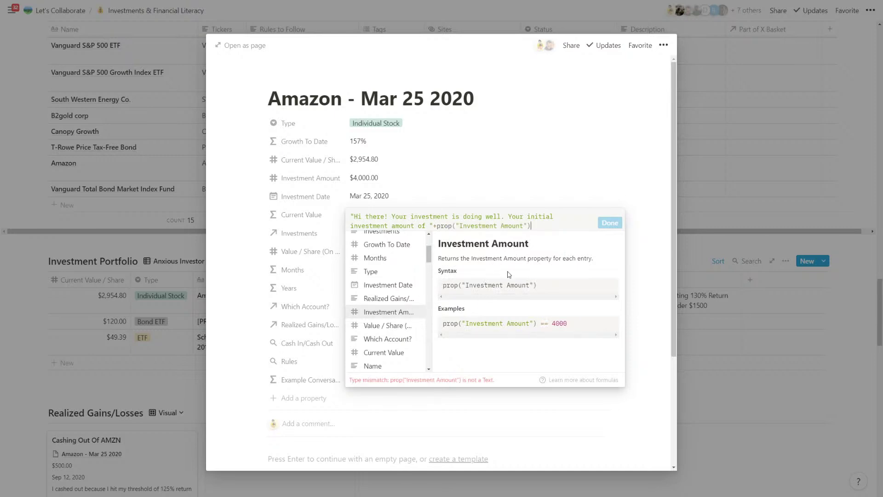
- Append the text " is now currently valued at " and the Current Value property to the formula
{"action": "type", "text": "+\" is now current"}
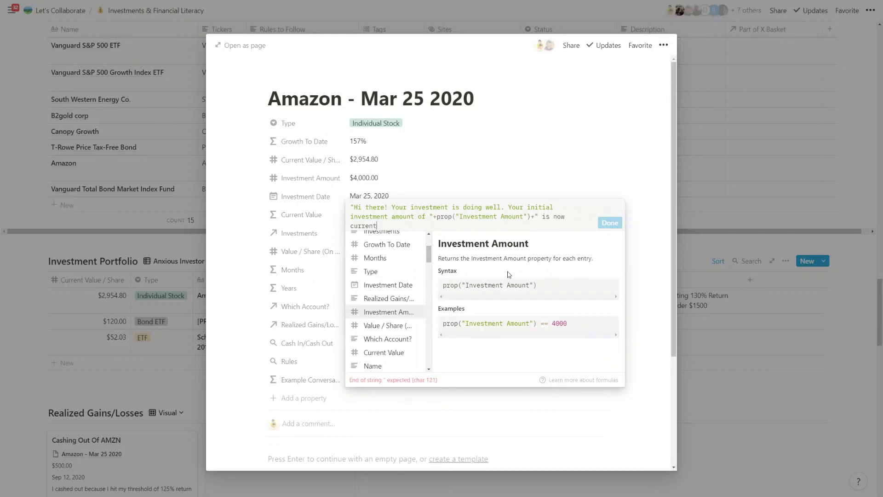
{"action": "type", "text": "ly valued at"}
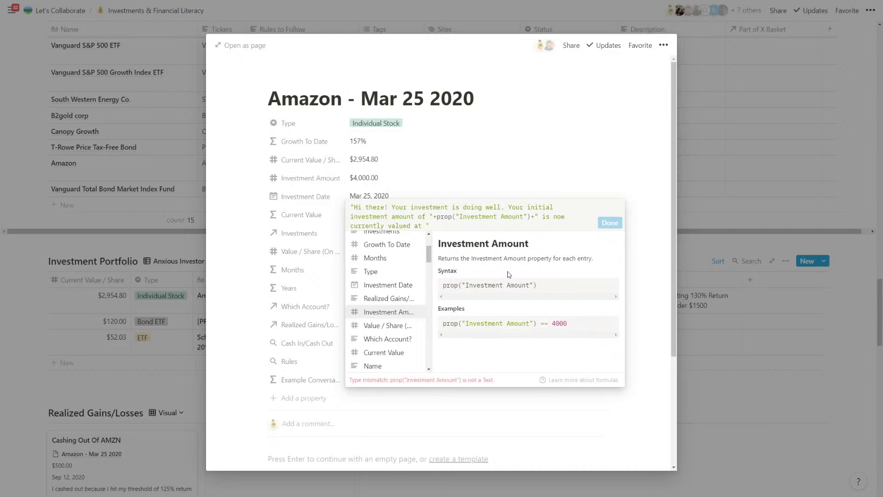
{"action": "type", "text": "+"}
{"action": "scroll", "coordinate": [404, 317], "scroll_direction": "down", "scroll_amount": 1}
{"action": "left_click", "coordinate": [396, 313]}
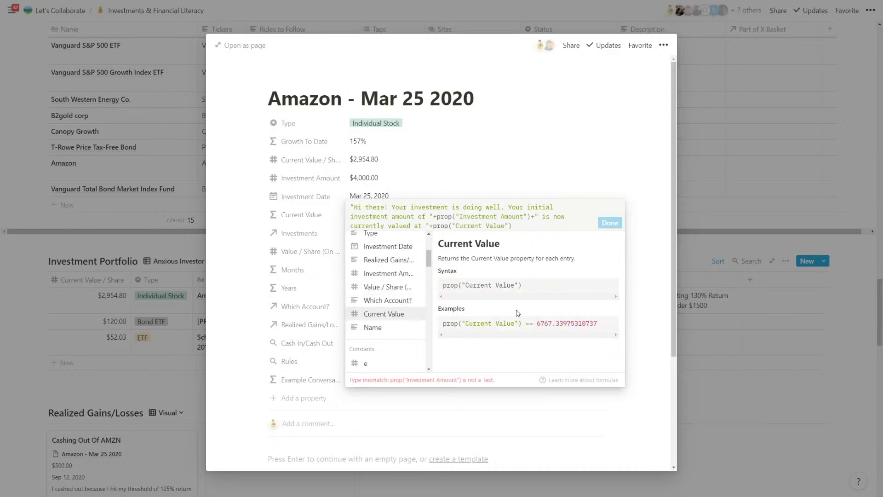
- Append the text "with unrealized gains of" to the formula, followed by the Current Value property and a minus sign
{"action": "type", "text": "+\"with unreal"}
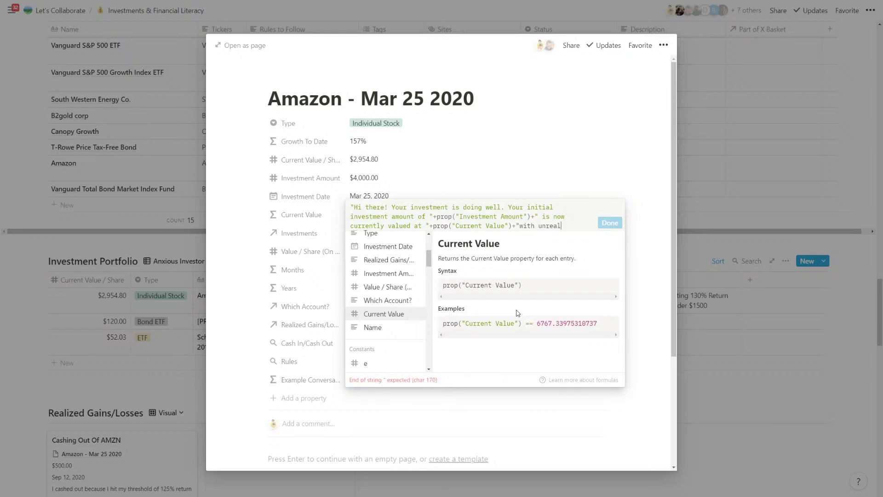
{"action": "type", "text": "ized gains of"}
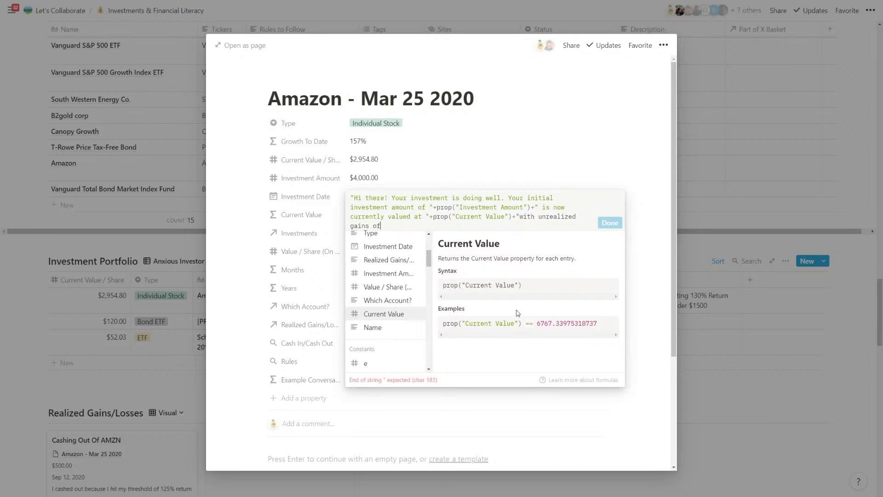
{"action": "type", "text": "\""}
{"action": "left_click_drag", "start_coordinate": [433, 217], "coordinate": [503, 216]}
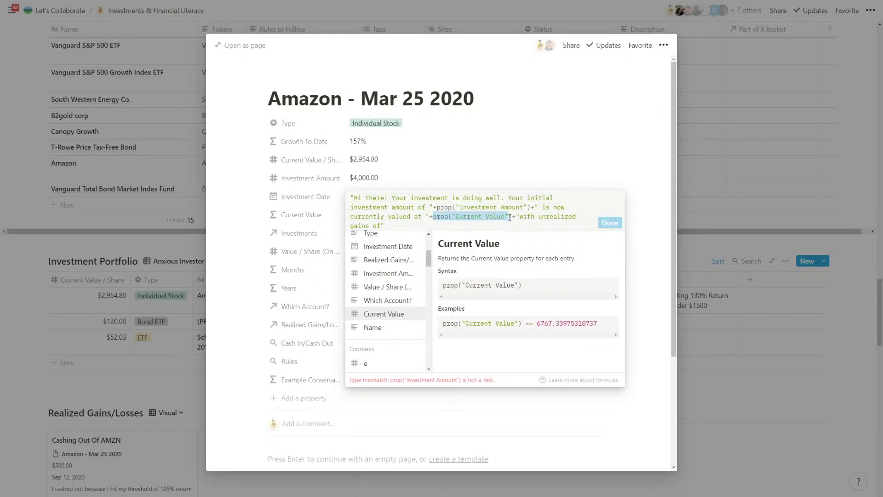
{"action": "left_click", "coordinate": [496, 225]}
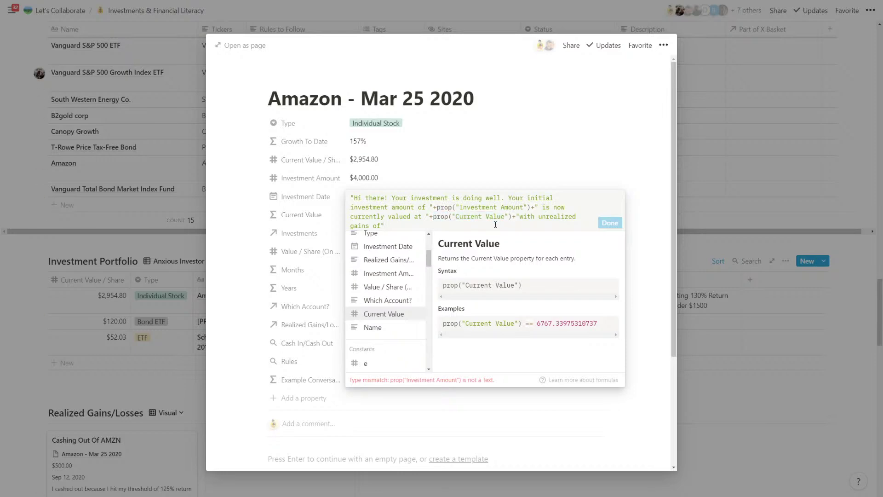
{"action": "type", "text": "+"}
{"action": "type", "text": "prop(\"Current Value\")"}
{"action": "type", "text": "-"}
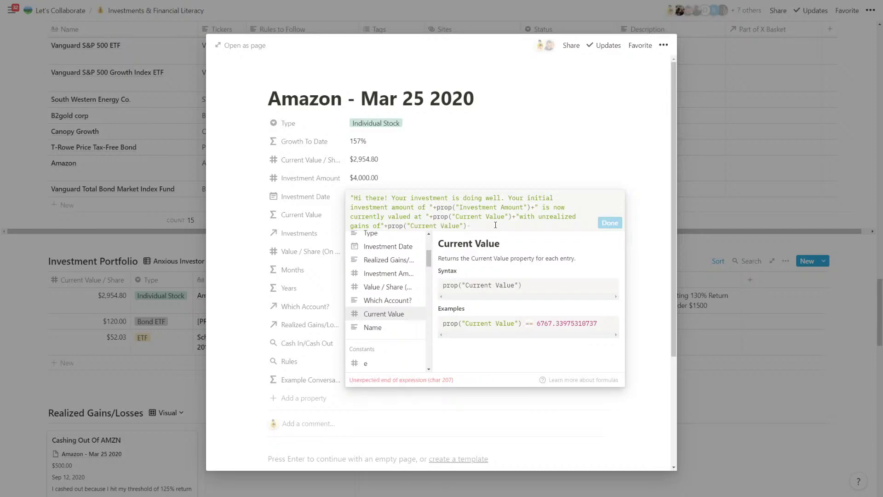
- Complete the gains subtraction with the Investment Amount property and enclose the whole difference in parentheses
{"action": "left_click_drag", "start_coordinate": [437, 207], "coordinate": [530, 208]}
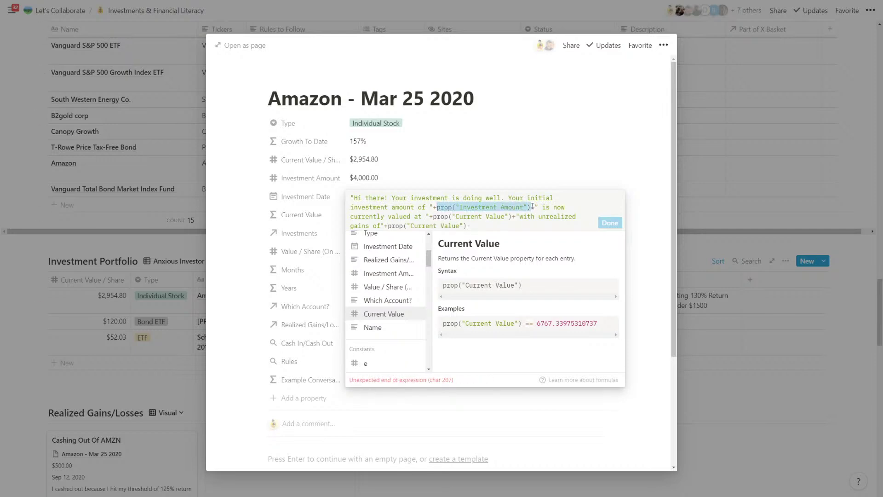
{"action": "key", "text": "ctrl+c"}
{"action": "left_click", "coordinate": [494, 227]}
{"action": "key", "text": "ctrl+v"}
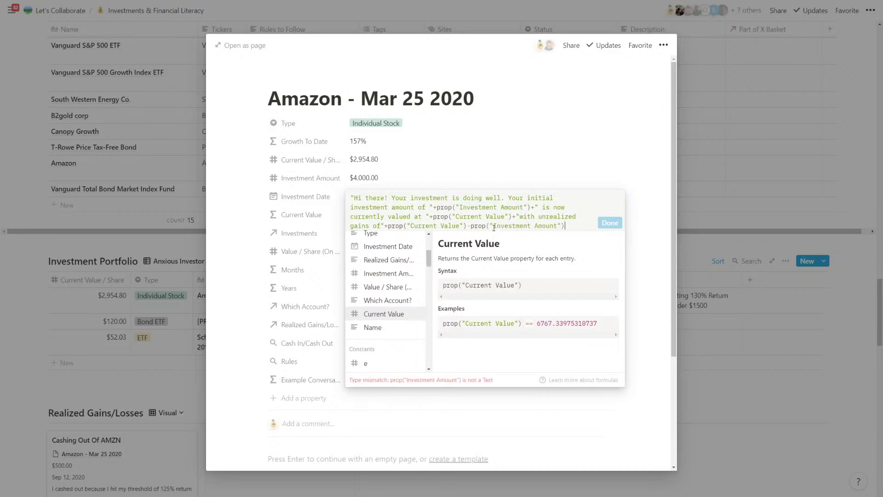
{"action": "left_click", "coordinate": [390, 225]}
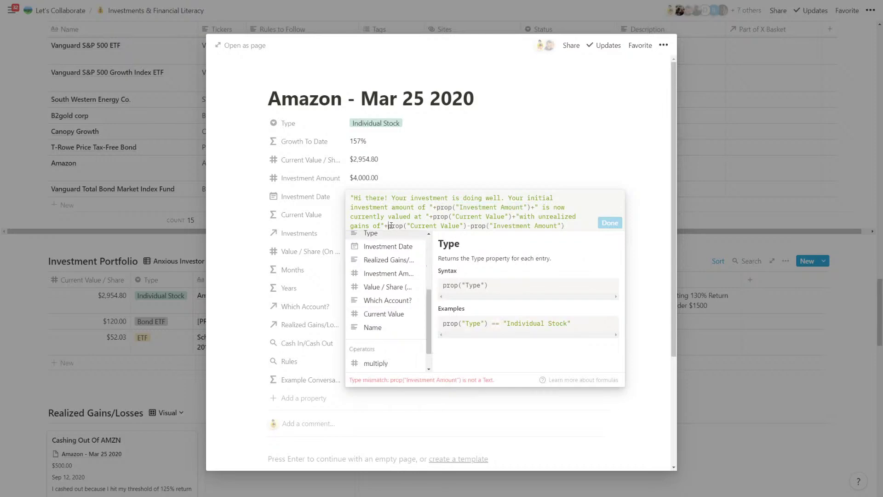
{"action": "type", "text": "("}
{"action": "left_click", "coordinate": [578, 229]}
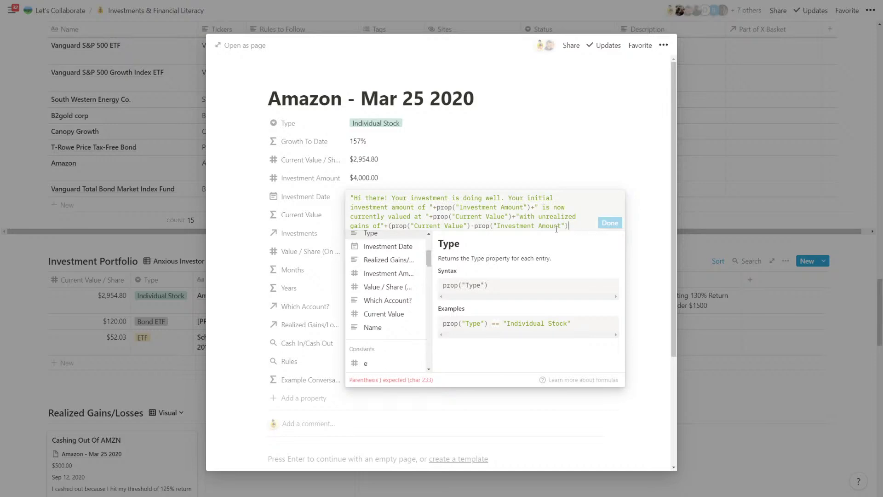
{"action": "type", "text": ")"}
- Wrap the formula's first Investment Amount property in format() to convert it to text
{"action": "left_click", "coordinate": [436, 207]}
{"action": "type", "text": "format("}
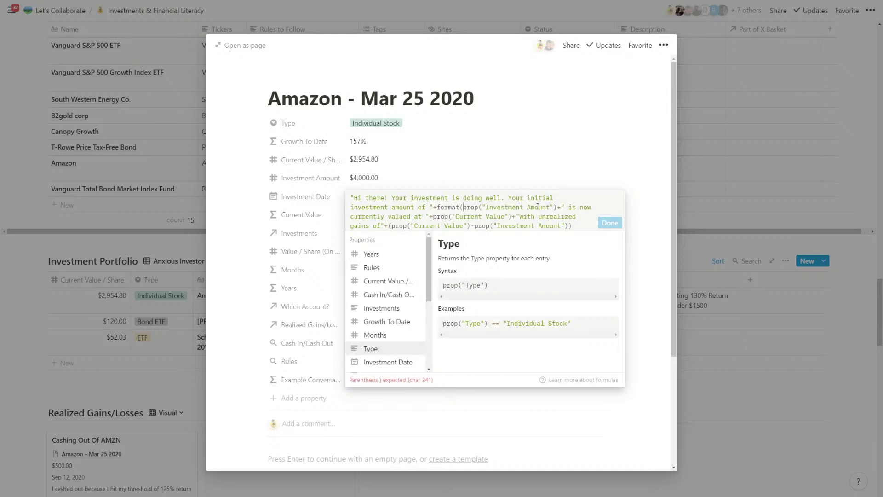
{"action": "left_click", "coordinate": [558, 208]}
{"action": "type", "text": ")"}
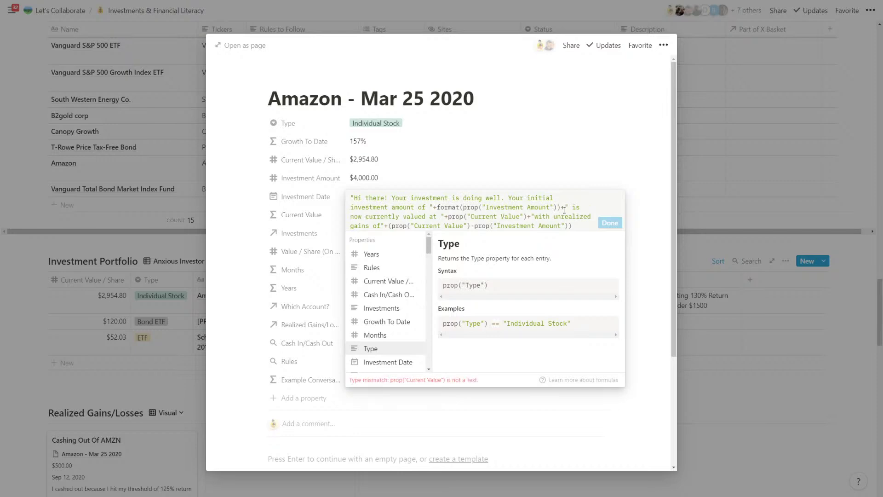
- Wrap the formula's standalone Current Value property and the gains difference each in format() and save the formula
{"action": "left_click", "coordinate": [450, 216]}
{"action": "type", "text": "format("}
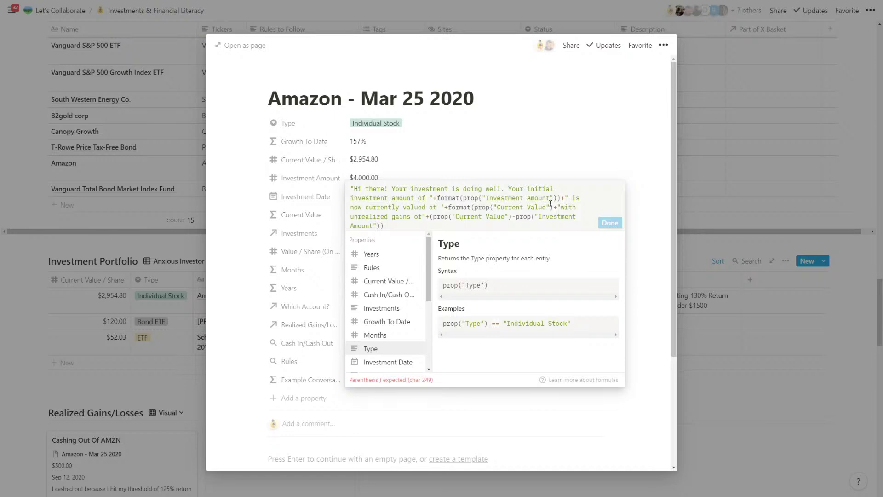
{"action": "left_click", "coordinate": [554, 208]}
{"action": "type", "text": ")"}
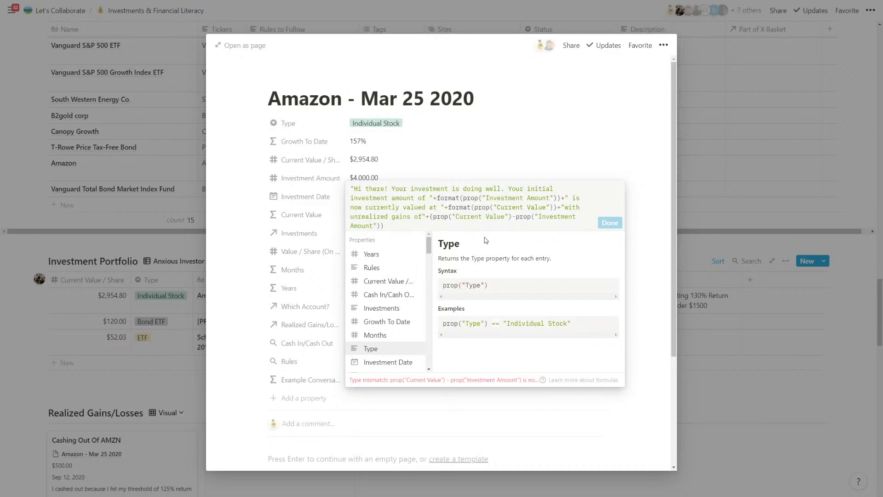
{"action": "type", "text": "format("}
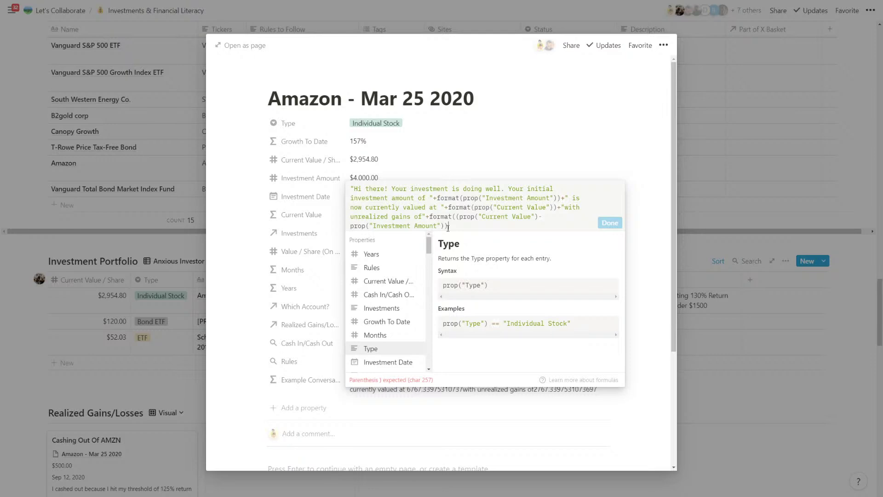
{"action": "type", "text": ")"}
{"action": "left_click", "coordinate": [610, 223]}
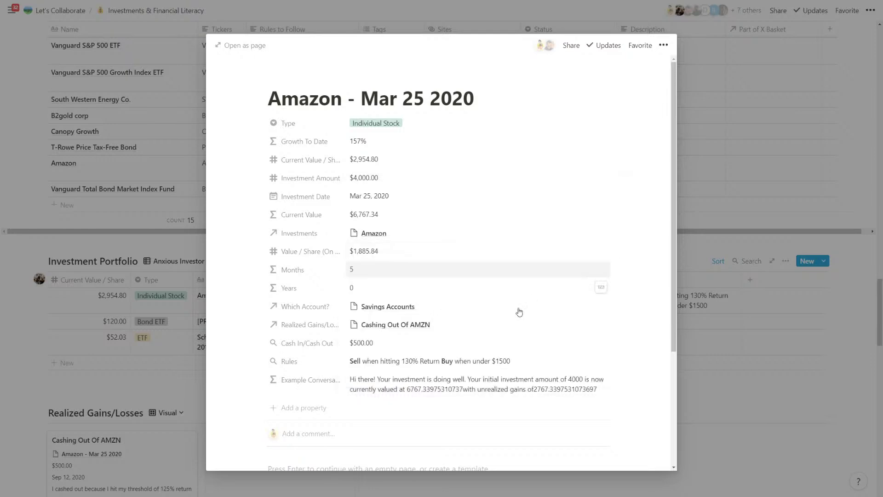
- Insert a waving emoji after "Hi there!" in the Example Conversational Bot formula and save it
{"action": "scroll", "coordinate": [496, 359], "scroll_direction": "down", "scroll_amount": 1}
{"action": "left_click", "coordinate": [497, 351]}
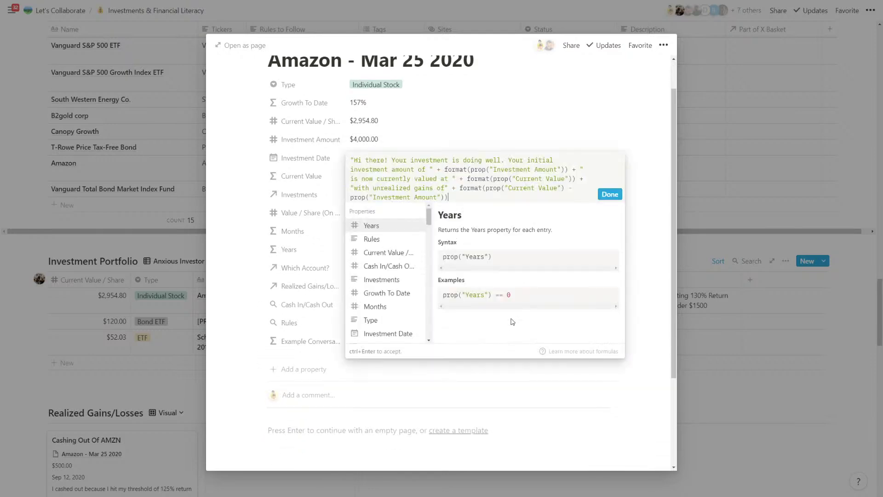
{"action": "left_click", "coordinate": [468, 178]}
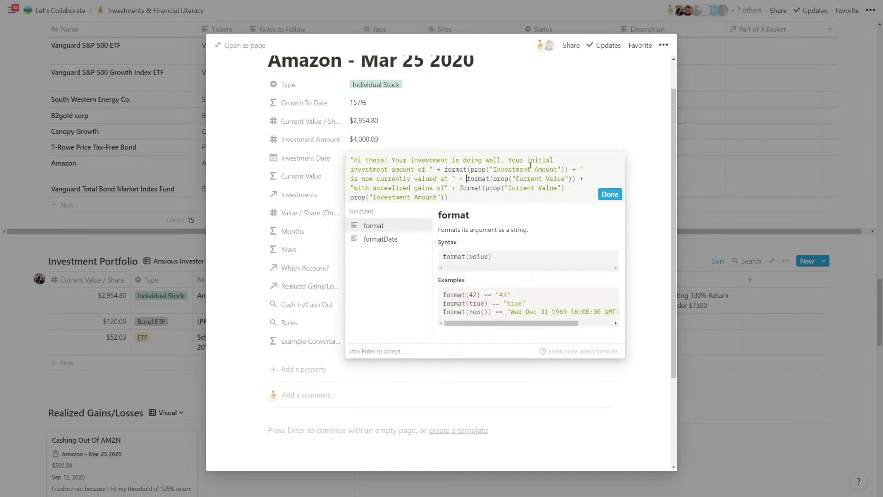
{"action": "left_click", "coordinate": [610, 195]}
{"action": "scroll", "coordinate": [556, 286], "scroll_direction": "down", "scroll_amount": 2}
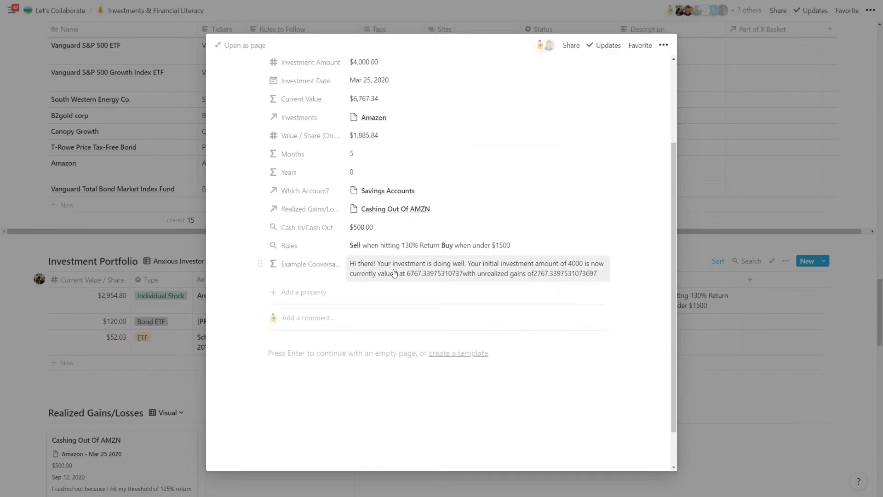
{"action": "left_click", "coordinate": [389, 275]}
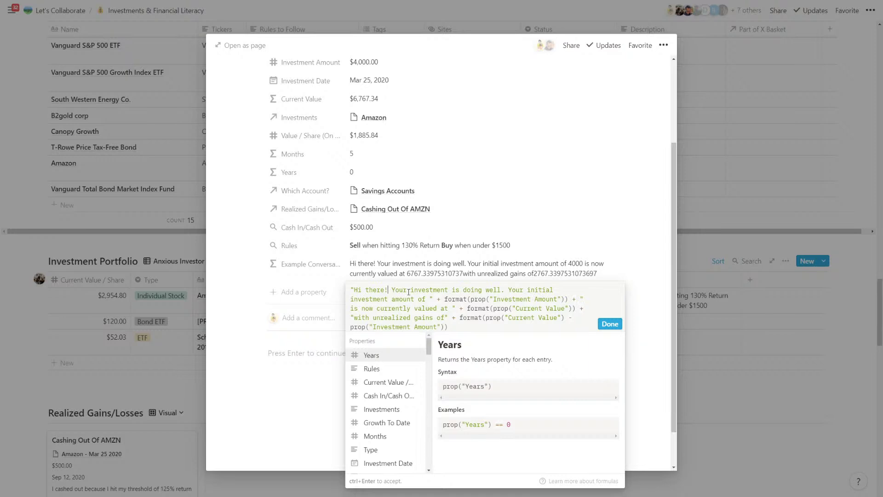
{"action": "type", "text": "wave"}
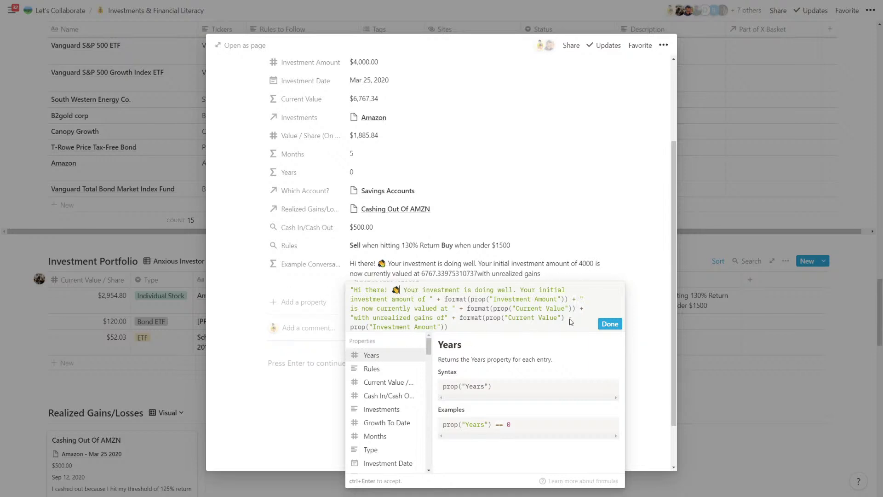
{"action": "left_click", "coordinate": [610, 324]}
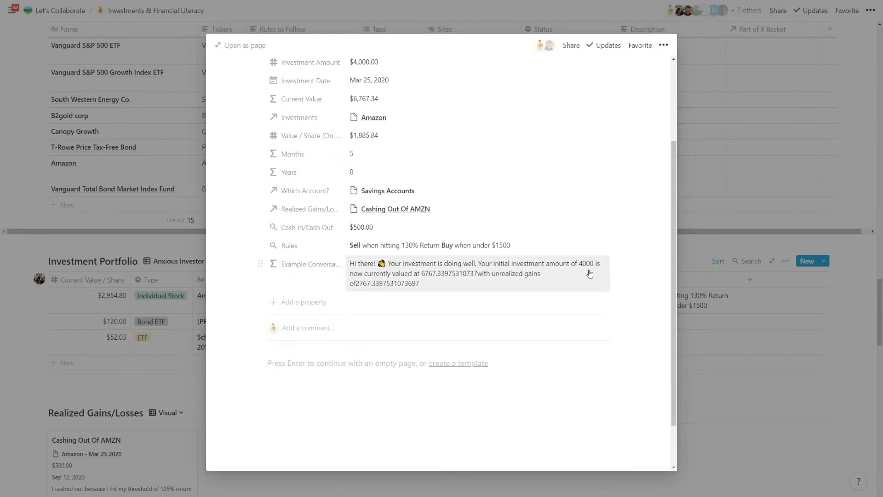
- Add a space before and after the formula's "with unrealized gains of" text, save it, and close the Amazon record
{"action": "left_click", "coordinate": [468, 282]}
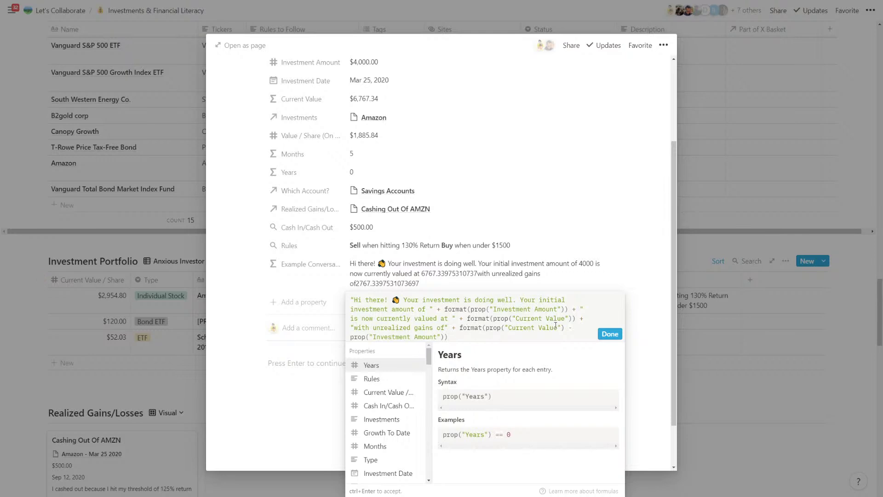
{"action": "left_click", "coordinate": [610, 334]}
{"action": "left_click", "coordinate": [460, 294]}
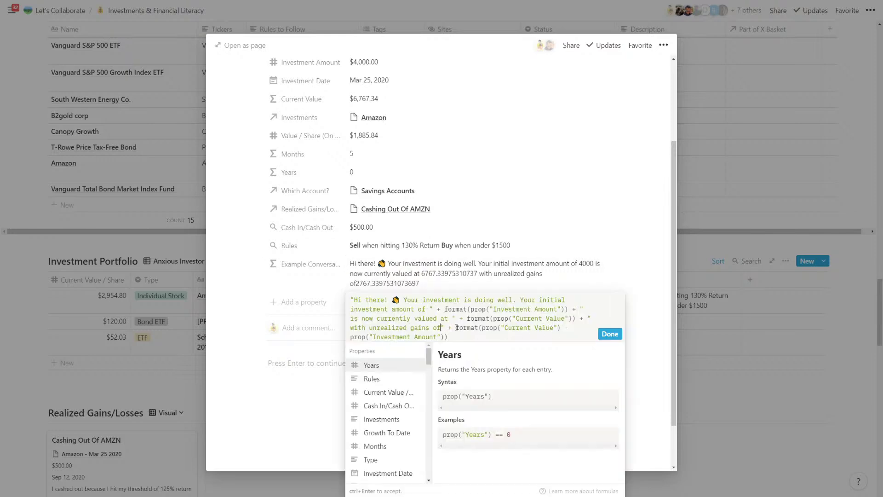
{"action": "left_click", "coordinate": [610, 334]}
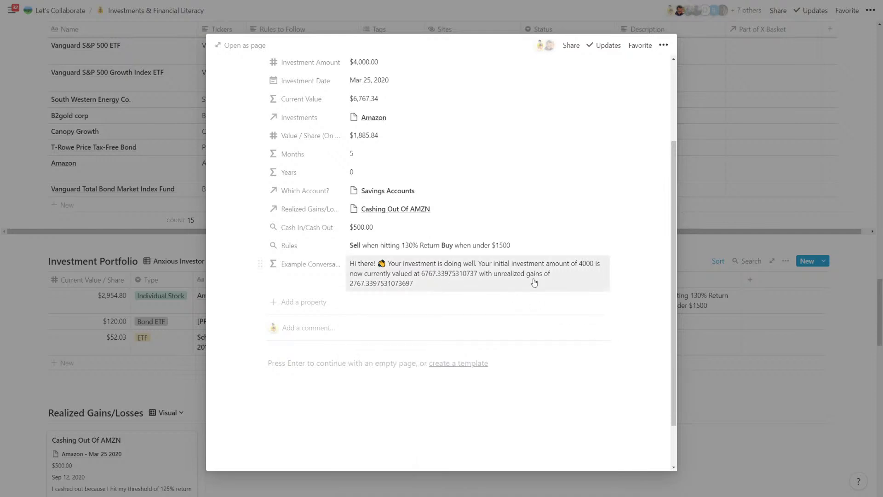
{"action": "scroll", "coordinate": [487, 320], "scroll_direction": "up", "scroll_amount": 2}
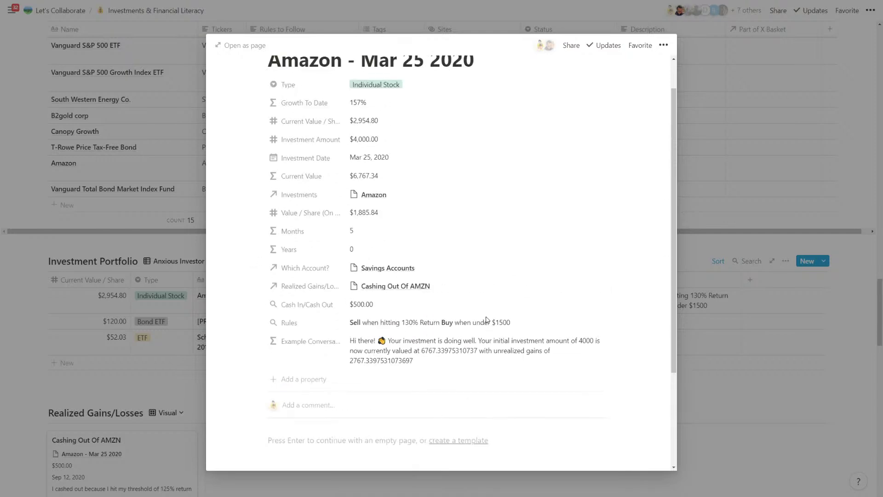
{"action": "scroll", "coordinate": [486, 320], "scroll_direction": "up", "scroll_amount": 1}
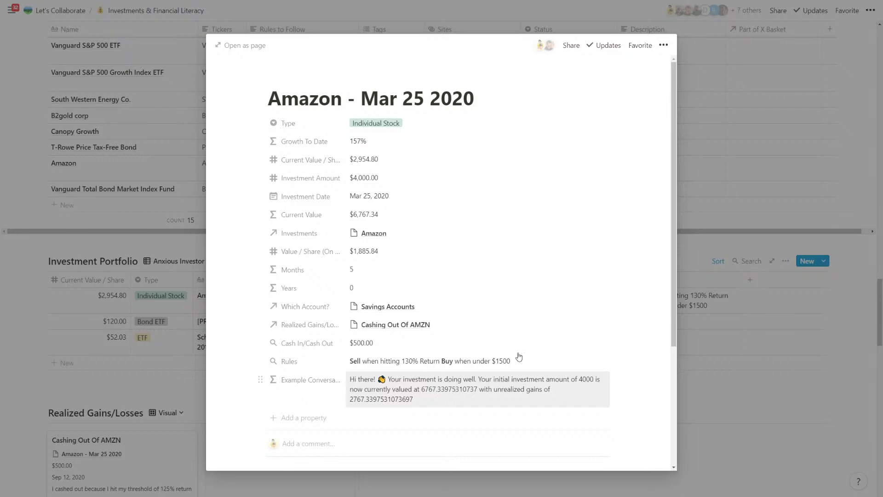
{"action": "left_click", "coordinate": [721, 325]}
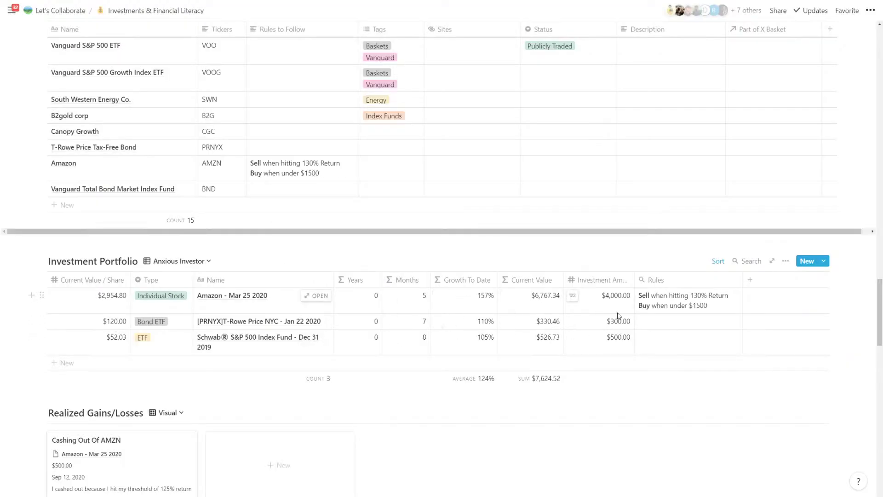
- Show the Example Conversational Bot property on the cards of the Investment Portfolio's Anxious Investor gallery view
{"action": "left_click", "coordinate": [189, 262]}
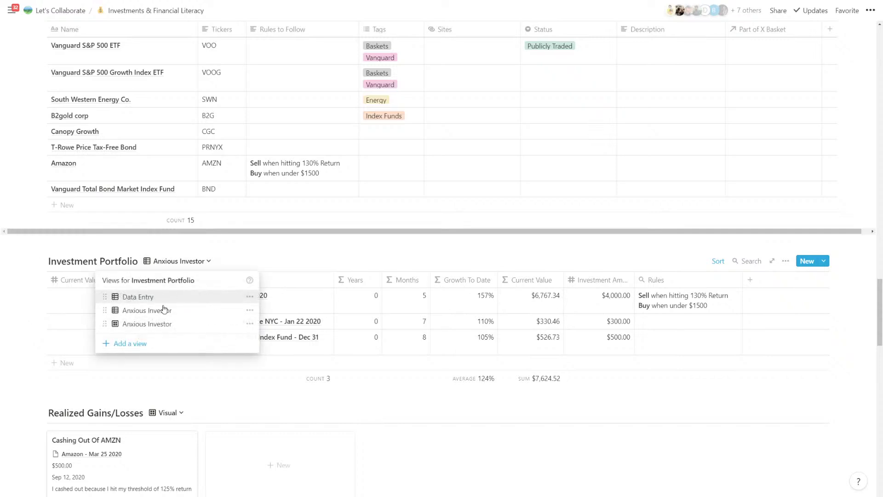
{"action": "left_click", "coordinate": [156, 326]}
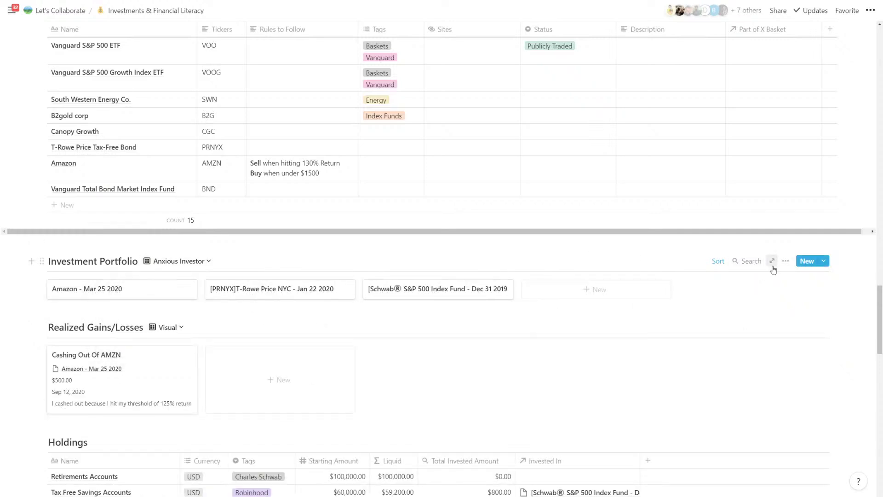
{"action": "left_click", "coordinate": [786, 261]}
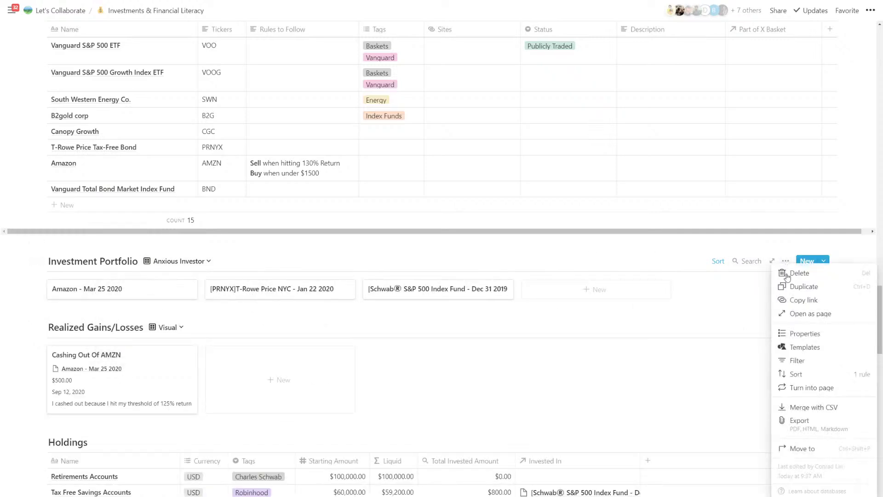
{"action": "left_click", "coordinate": [786, 334]}
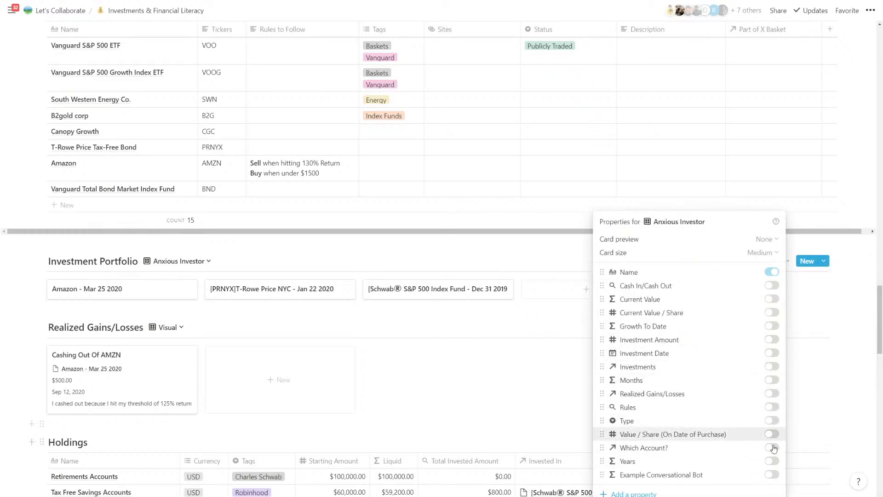
{"action": "left_click", "coordinate": [773, 474]}
{"action": "left_click", "coordinate": [285, 341]}
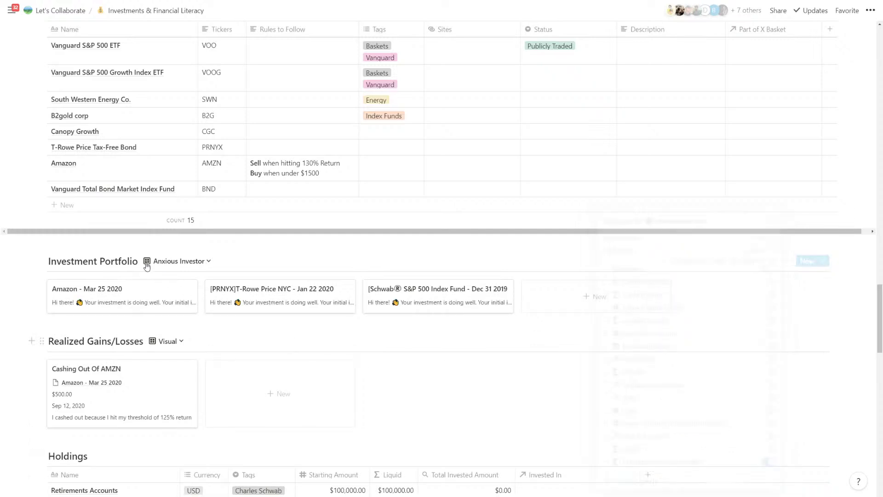
- Change the Anxious Investor gallery view's layout to Board
{"action": "left_click", "coordinate": [205, 261]}
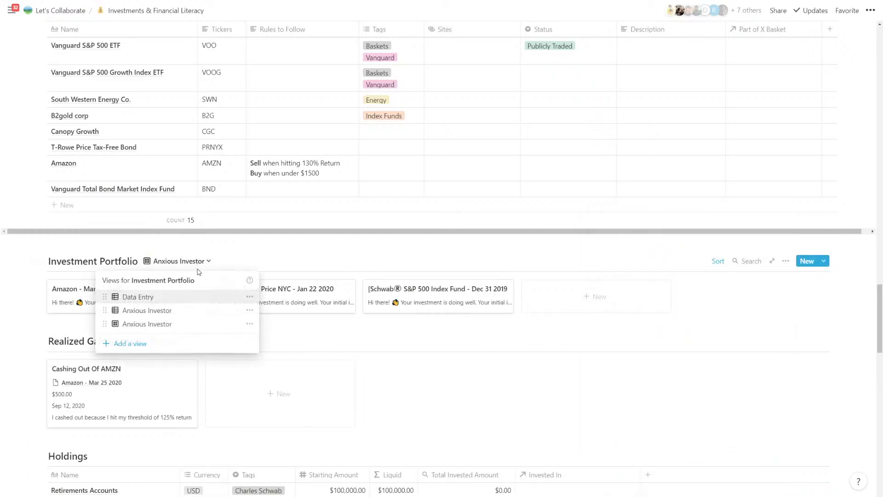
{"action": "left_click", "coordinate": [250, 324]}
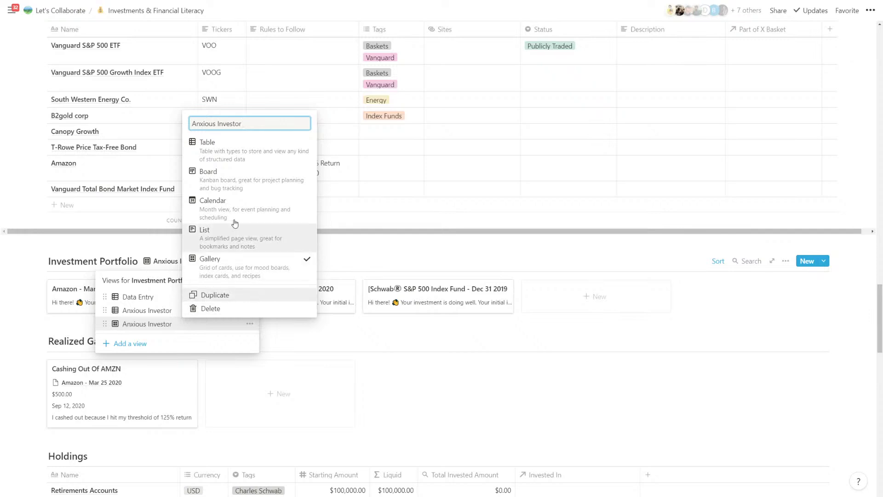
{"action": "left_click", "coordinate": [246, 175]}
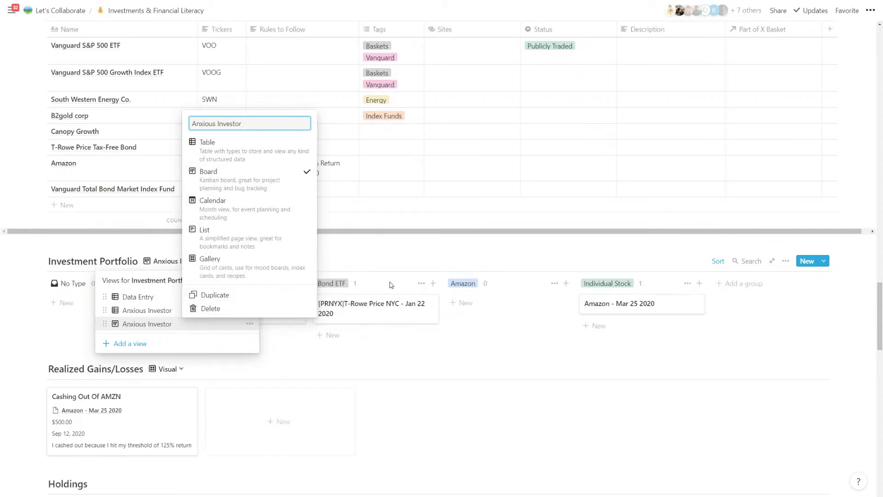
{"action": "key", "text": "Escape"}
{"action": "key", "text": "Escape"}
- Show the Example Conversational Bot property on the Anxious Investor board's cards
{"action": "left_click", "coordinate": [786, 261]}
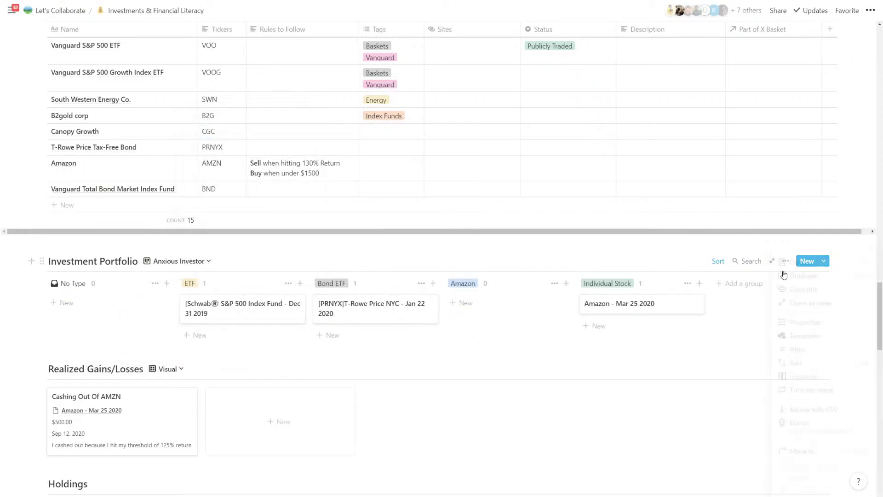
{"action": "left_click", "coordinate": [806, 323]}
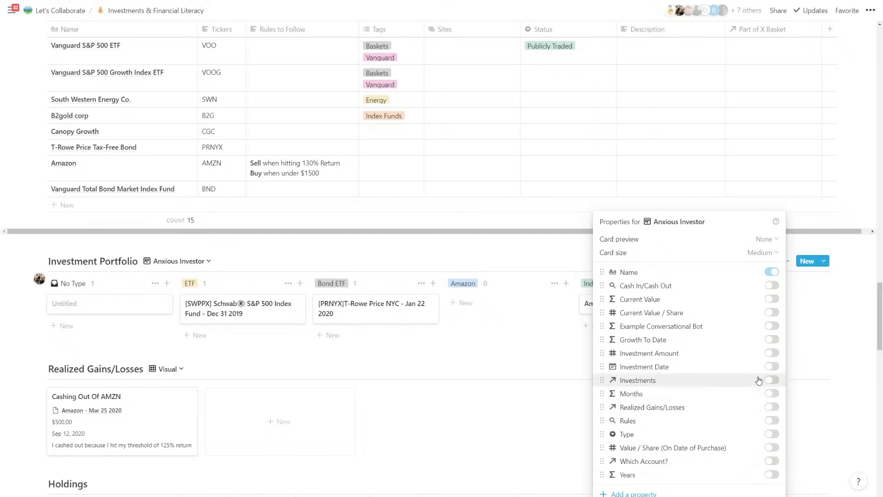
{"action": "left_click", "coordinate": [776, 327]}
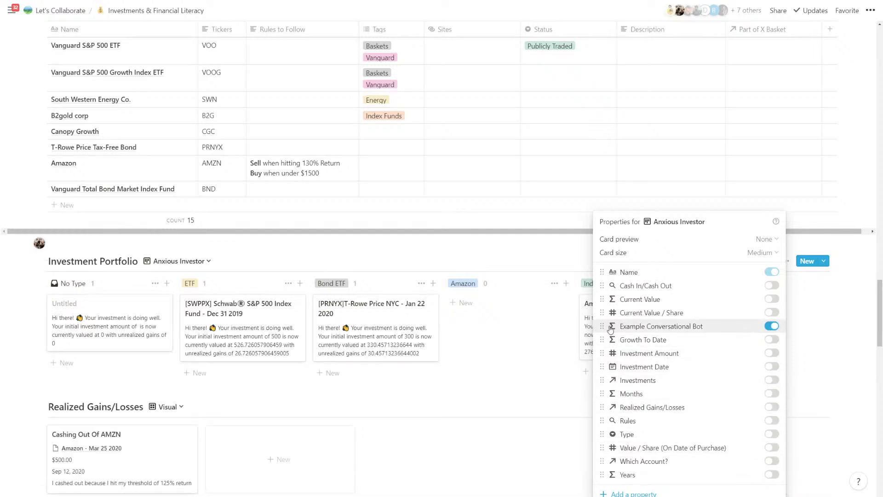
{"action": "left_click", "coordinate": [487, 350]}
- Hide the board's No Type column and move the Individual Stock column ahead of the Amazon column
{"action": "scroll", "coordinate": [451, 339], "scroll_direction": "down", "scroll_amount": 1}
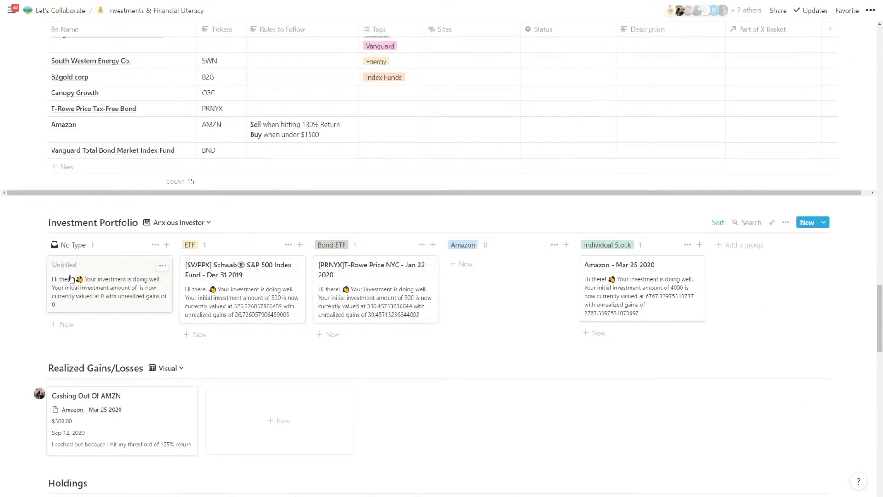
{"action": "left_click", "coordinate": [162, 265]}
{"action": "left_click", "coordinate": [181, 261]}
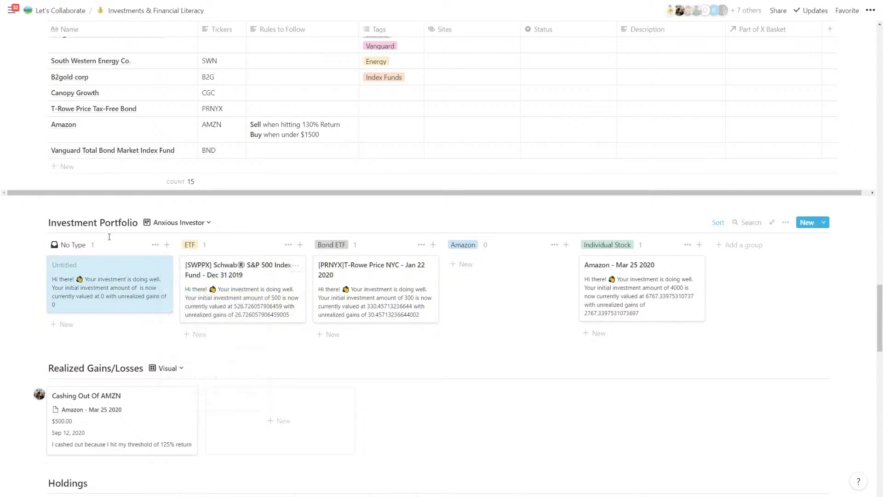
{"action": "left_click", "coordinate": [153, 244]}
{"action": "left_click", "coordinate": [138, 259]}
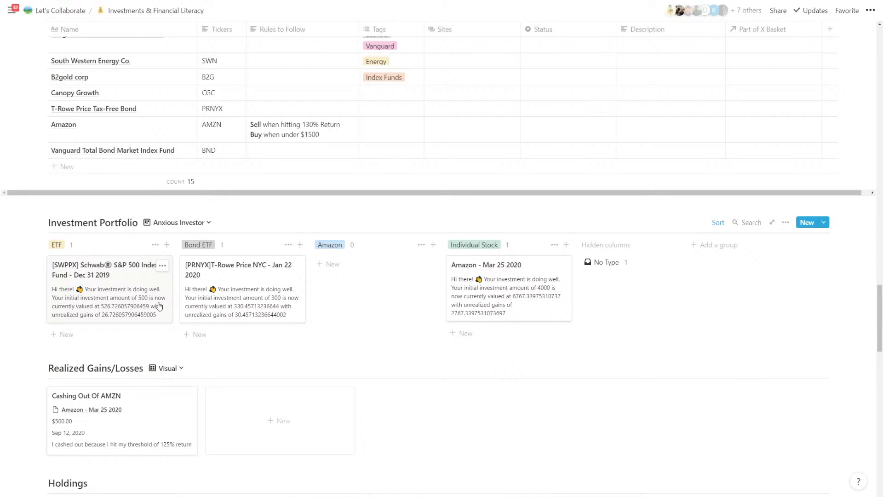
{"action": "left_click_drag", "start_coordinate": [479, 245], "coordinate": [356, 293]}
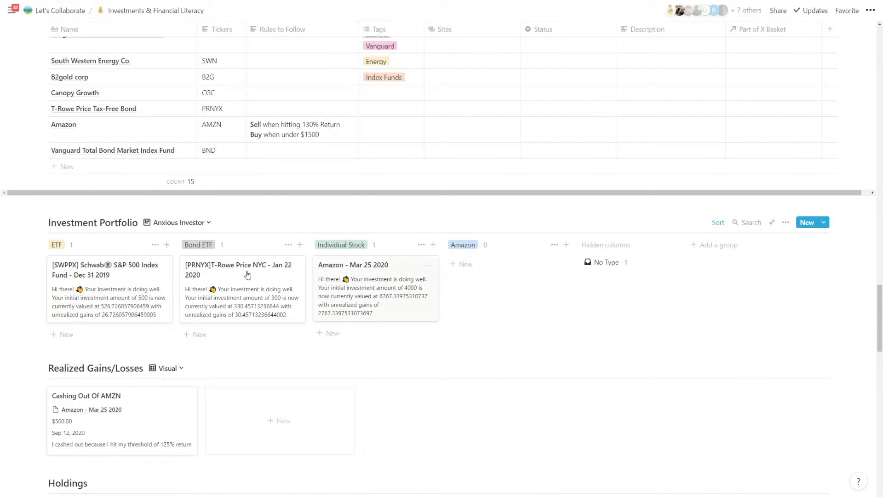
- Compare the Anxious Investor table and board views of the Investment Portfolio, finishing on the table view
{"action": "left_click", "coordinate": [189, 225]}
{"action": "left_click", "coordinate": [167, 274]}
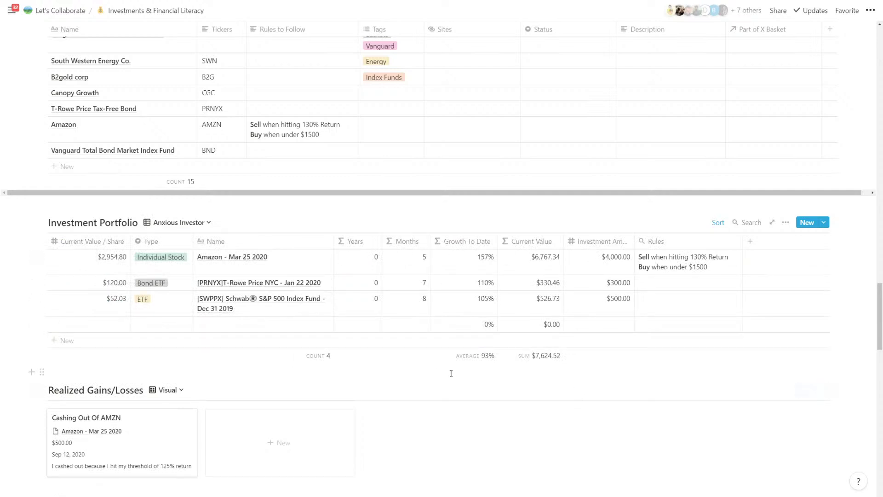
{"action": "left_click", "coordinate": [163, 226]}
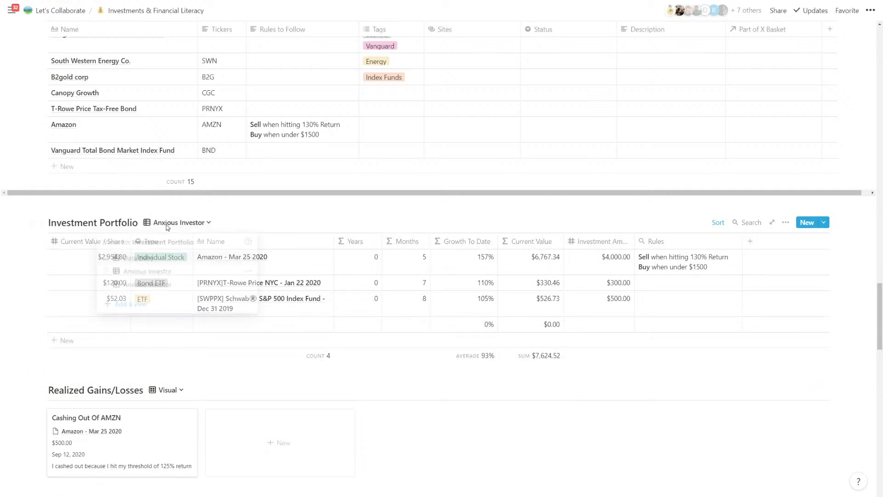
{"action": "left_click", "coordinate": [163, 286]}
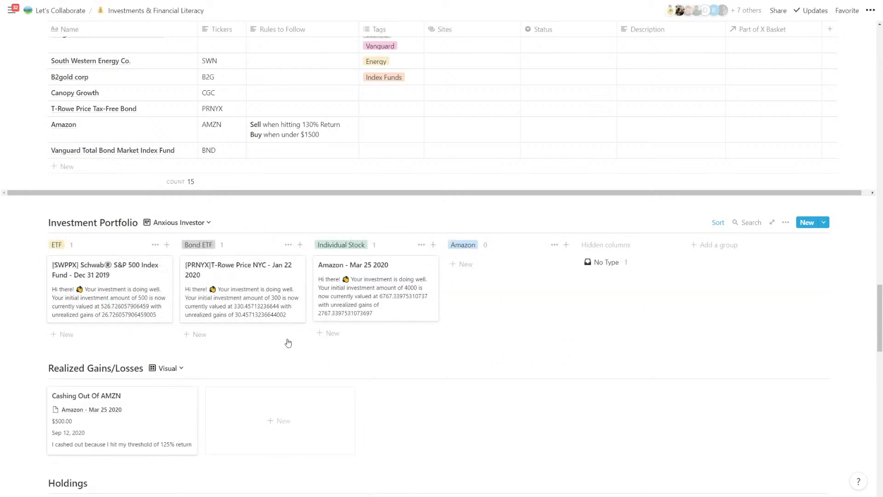
{"action": "left_click", "coordinate": [178, 222]}
{"action": "left_click", "coordinate": [177, 278]}
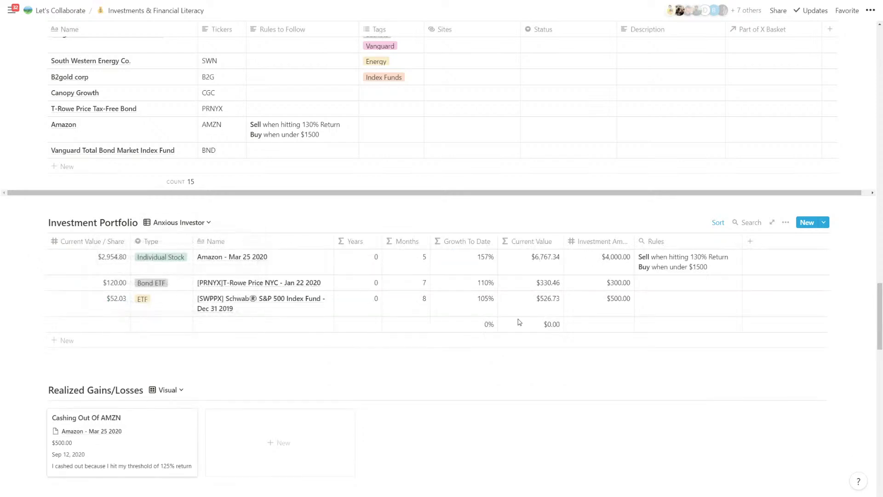
- Review the Investment Portfolio's Anxious Investor board and Data Entry views, finishing on the Anxious Investor table view
{"action": "left_click", "coordinate": [179, 222]}
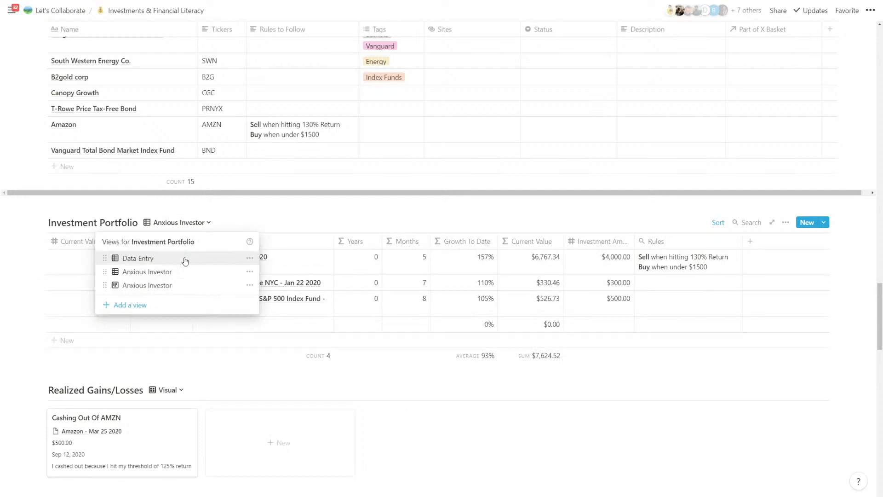
{"action": "left_click", "coordinate": [168, 287]}
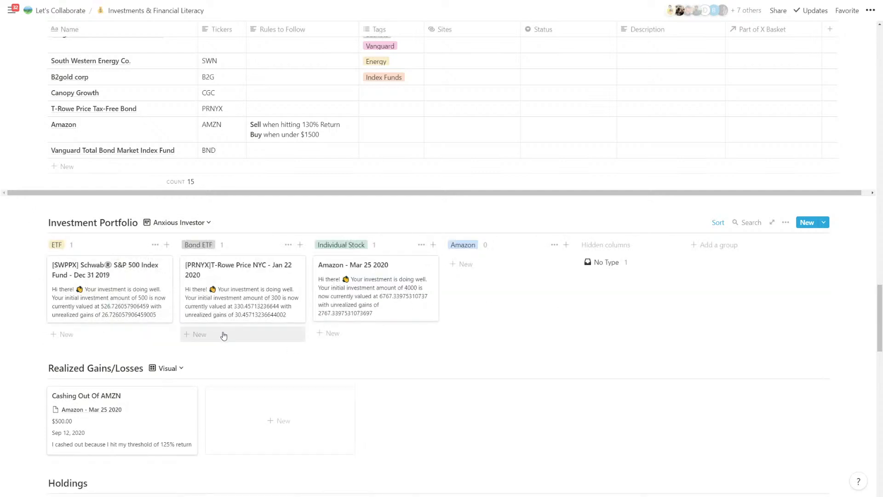
{"action": "left_click", "coordinate": [178, 224]}
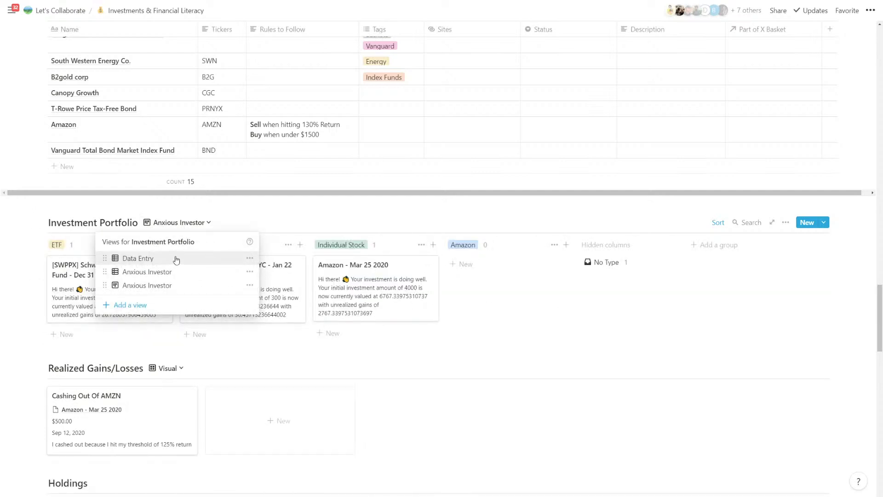
{"action": "left_click", "coordinate": [177, 260]}
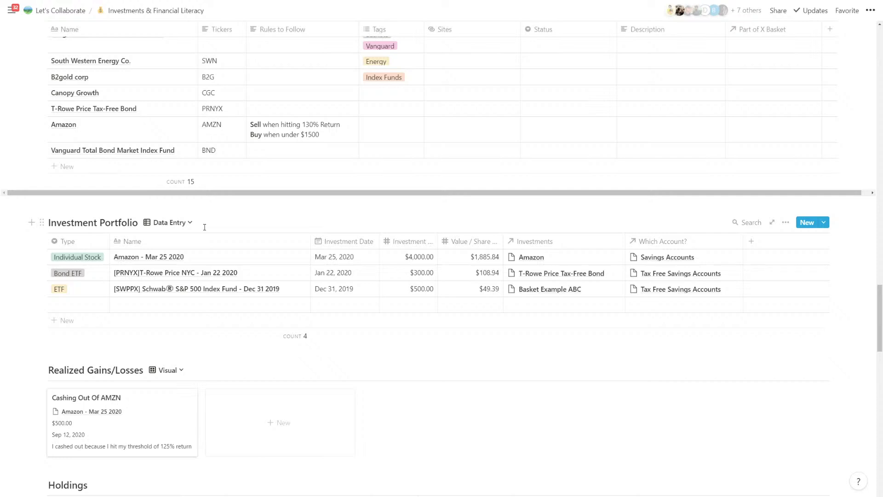
{"action": "left_click", "coordinate": [182, 224]}
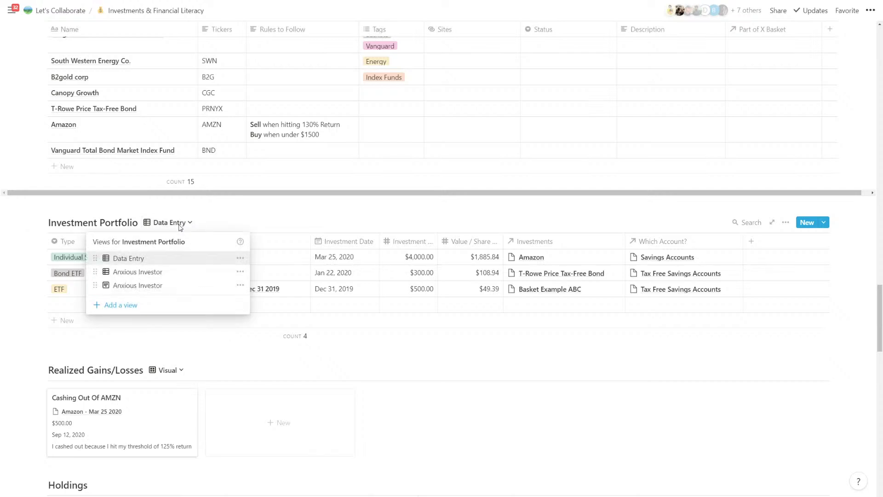
{"action": "left_click", "coordinate": [158, 276]}
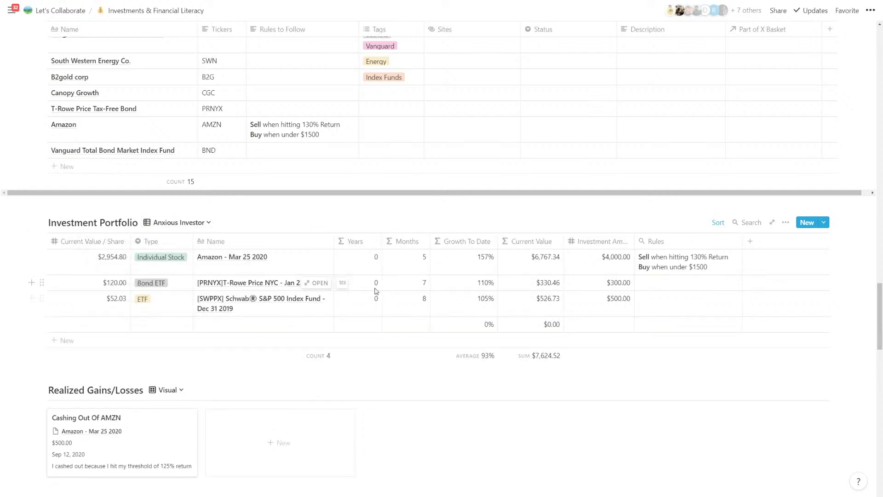
- Add a Formula property named Unrealized Gains/Losses after Rules in the Anxious Investor table
{"action": "left_click", "coordinate": [760, 248]}
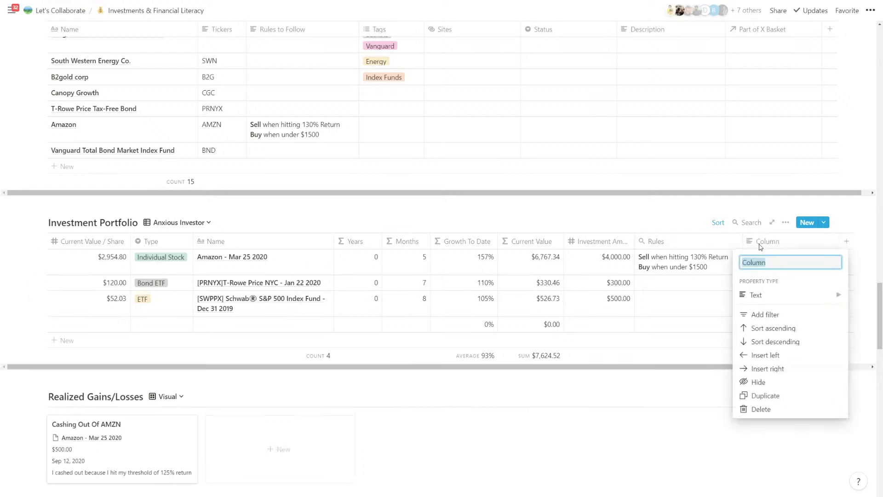
{"action": "type", "text": "Unrel"}
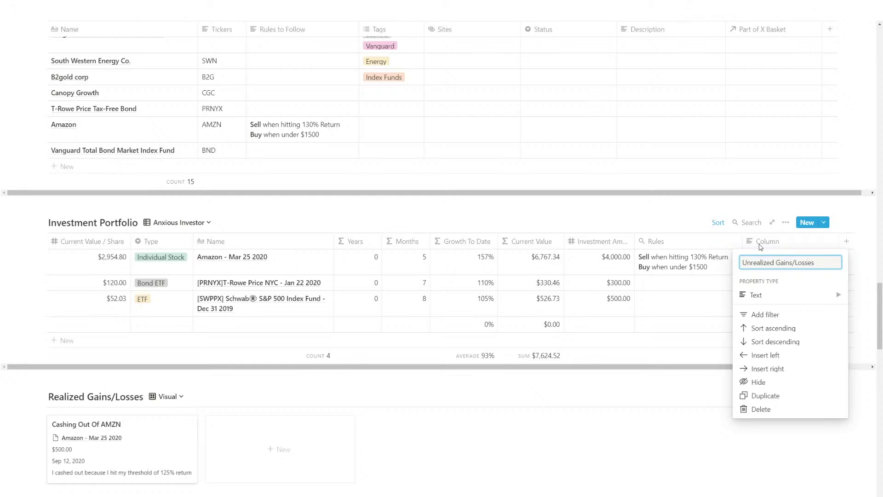
{"action": "key", "text": "Return"}
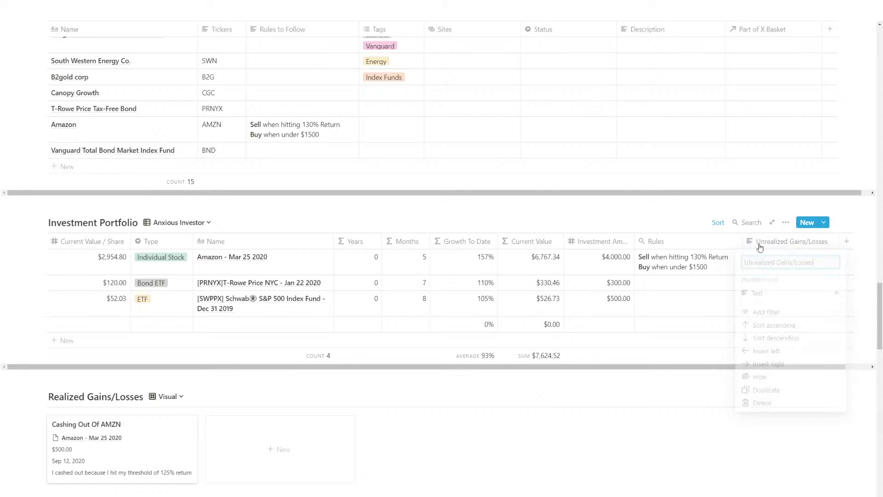
{"action": "left_click", "coordinate": [778, 241]}
{"action": "mouse_move", "coordinate": [773, 293]}
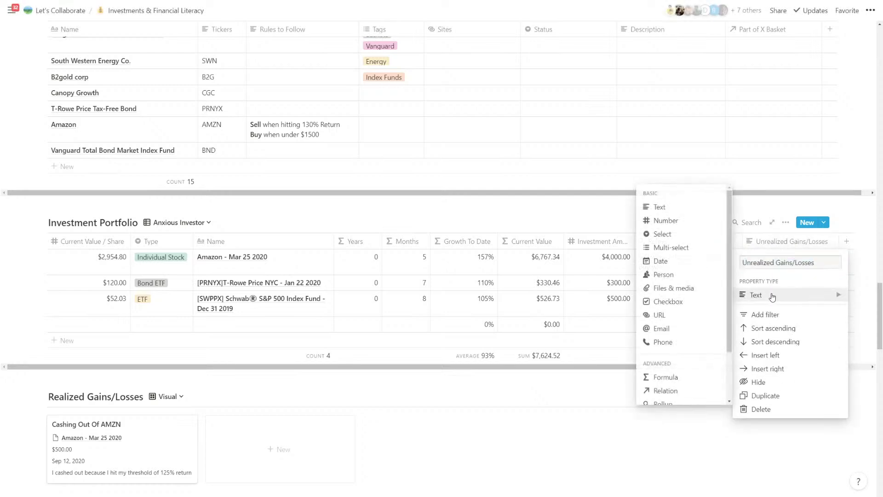
{"action": "scroll", "coordinate": [685, 336], "scroll_direction": "down", "scroll_amount": 2}
{"action": "left_click", "coordinate": [676, 338]}
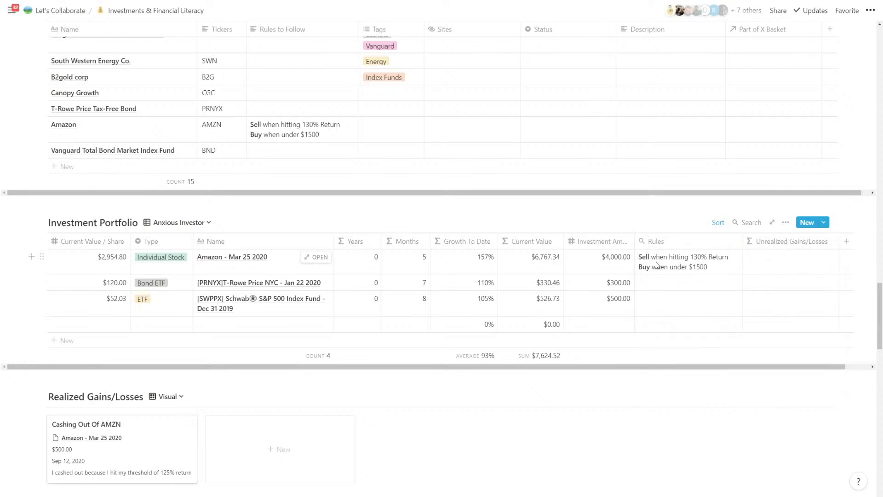
- Copy the expression prop("Current Value") - prop("Investment Amount") from the Amazon record's Example Conversational Bot formula and close the record
{"action": "left_click", "coordinate": [313, 263]}
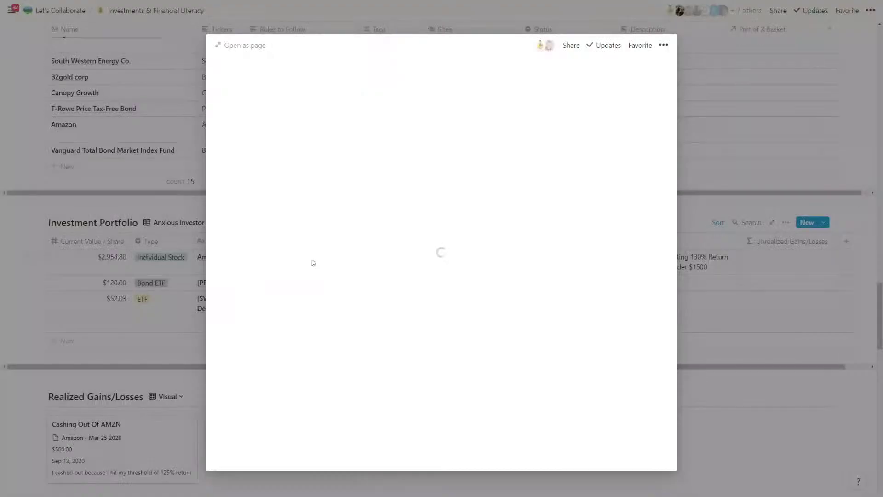
{"action": "left_click", "coordinate": [417, 385]}
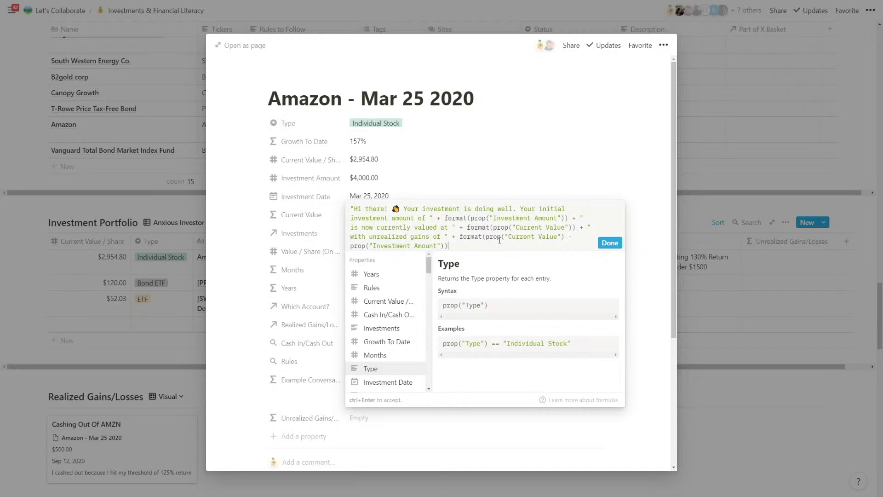
{"action": "left_click_drag", "start_coordinate": [487, 236], "coordinate": [482, 247]}
{"action": "key", "text": "ctrl+c"}
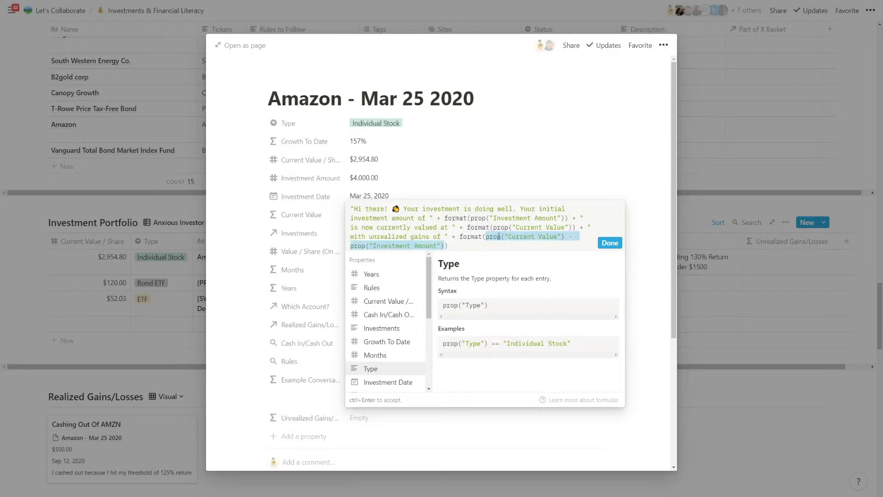
{"action": "left_click", "coordinate": [610, 242]}
{"action": "left_click", "coordinate": [735, 318]}
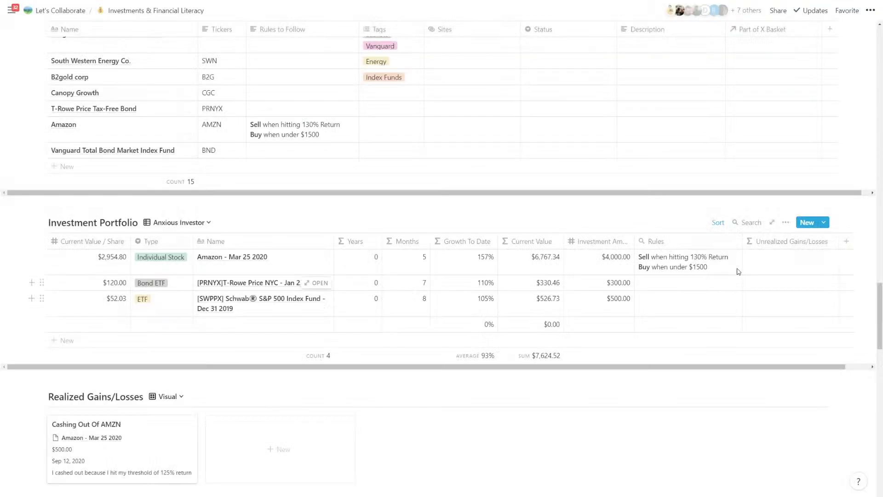
- Set the Unrealized Gains/Losses formula to prop("Current Value") - prop("Investment Amount")
{"action": "left_click", "coordinate": [768, 263]}
{"action": "key", "text": "ctrl+v"}
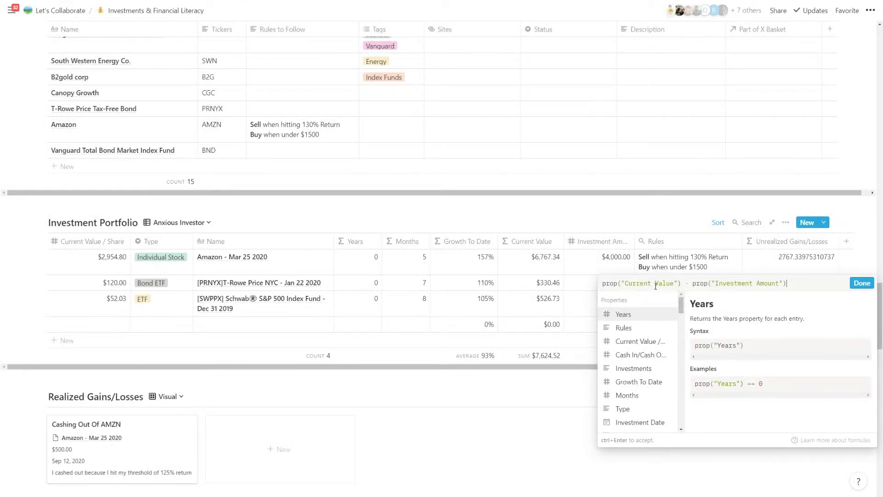
{"action": "left_click", "coordinate": [552, 264]}
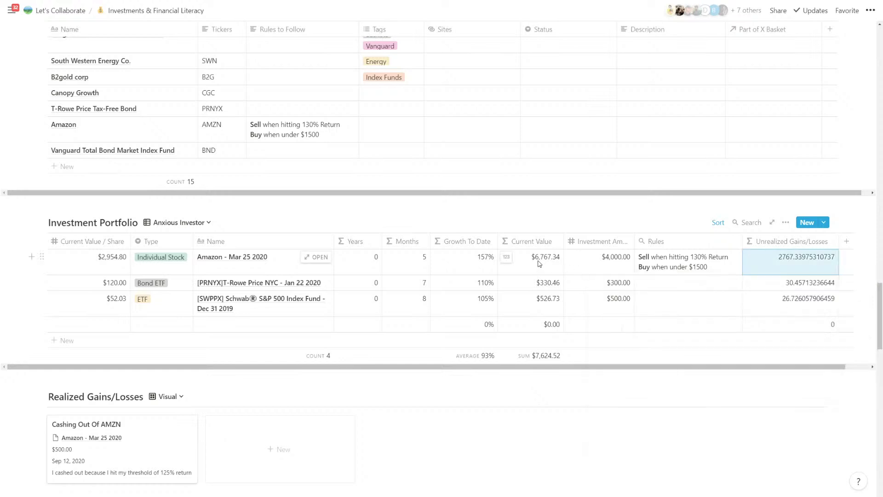
- Examine the Current Value formula and its input values in the Amazon - Mar 25 2020 record, leaving everything unedited
{"action": "left_click", "coordinate": [540, 263]}
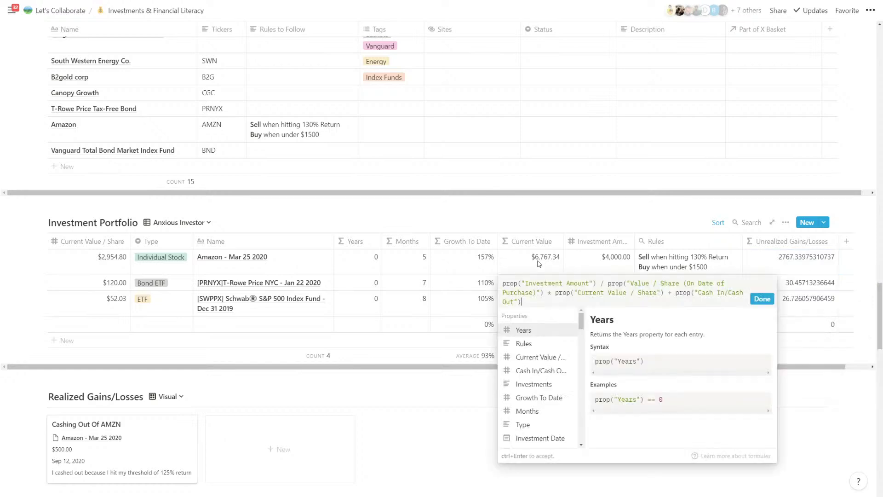
{"action": "left_click", "coordinate": [581, 271]}
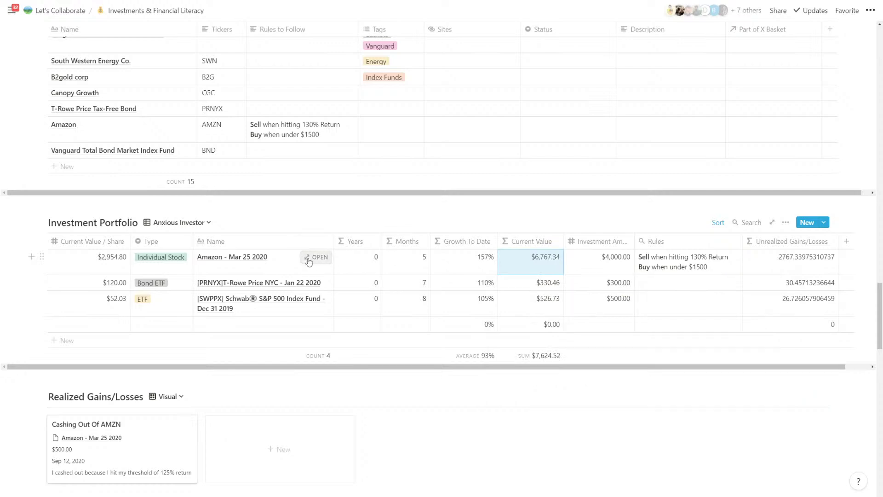
{"action": "left_click", "coordinate": [317, 258]}
{"action": "left_click", "coordinate": [389, 178]}
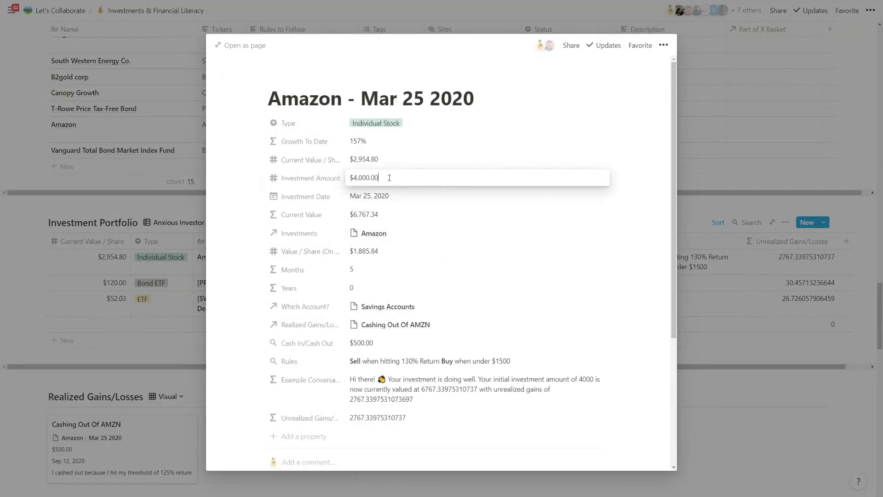
{"action": "key", "text": "Escape"}
{"action": "left_click", "coordinate": [378, 214]}
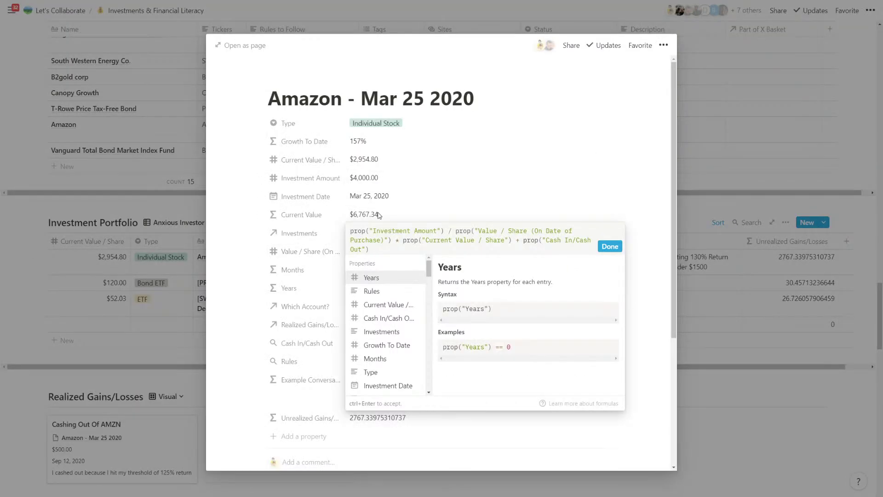
{"action": "left_click", "coordinate": [386, 206]}
{"action": "left_click", "coordinate": [374, 251]}
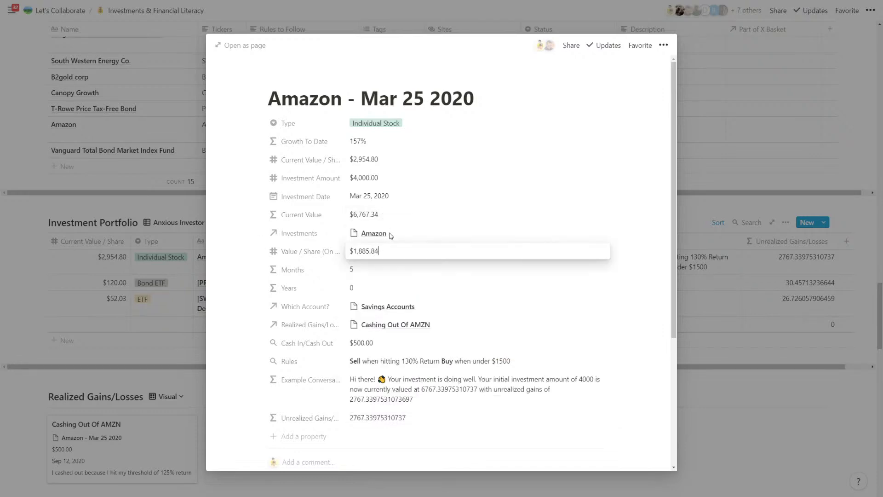
{"action": "key", "text": "Escape"}
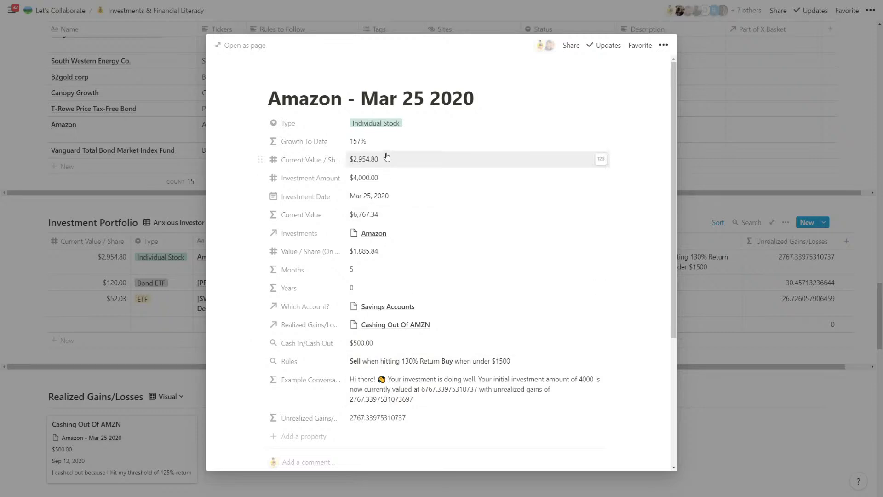
{"action": "left_click", "coordinate": [393, 215]}
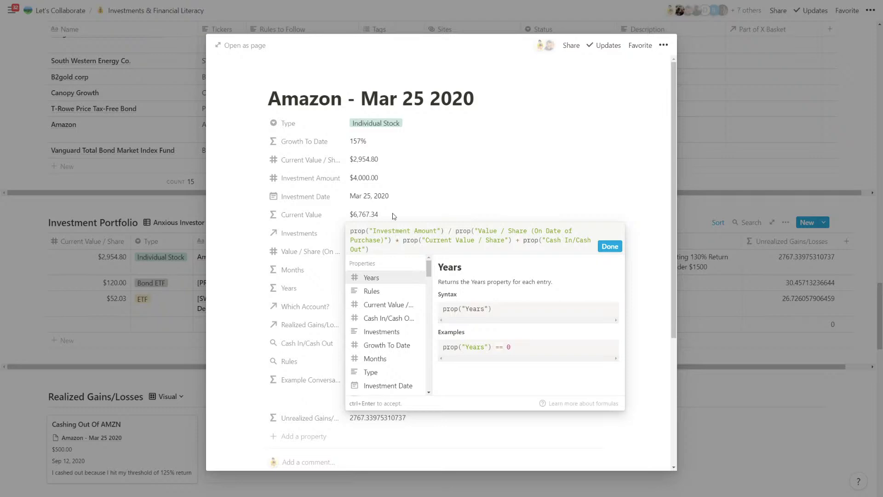
{"action": "key", "text": "Escape"}
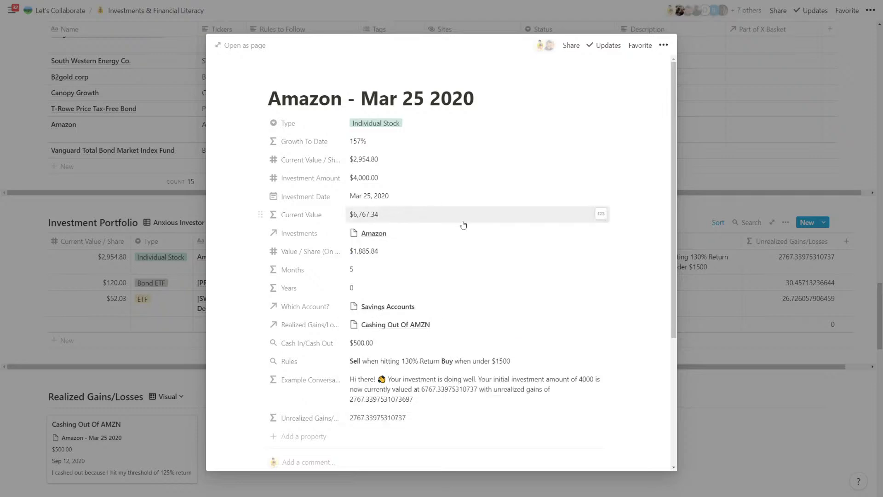
{"action": "left_click", "coordinate": [776, 260]}
- Format the Unrealized Gains/Losses values as Dollar and move the column to the start of the Anxious Investor table
{"action": "left_click", "coordinate": [751, 257]}
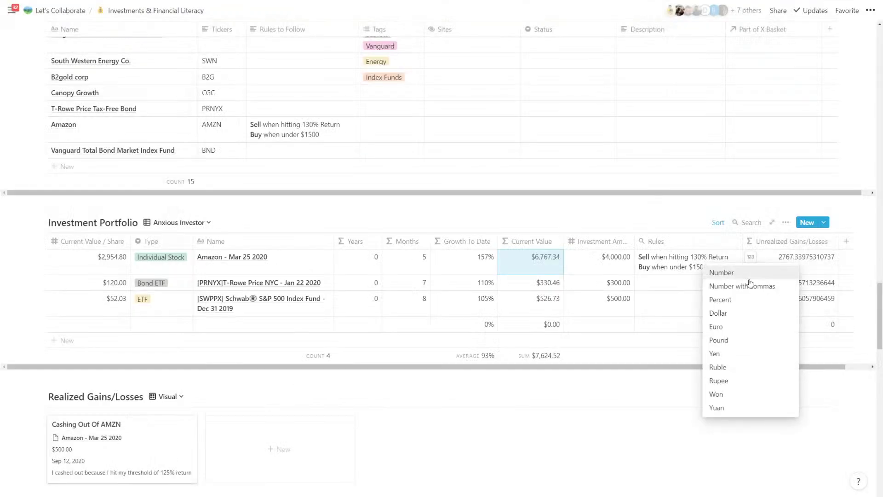
{"action": "left_click", "coordinate": [744, 314]}
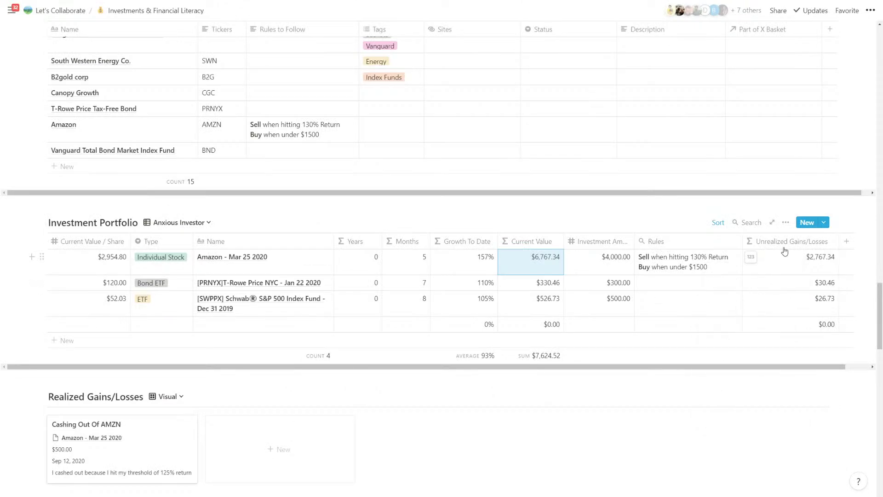
{"action": "left_click_drag", "start_coordinate": [785, 251], "coordinate": [118, 244]}
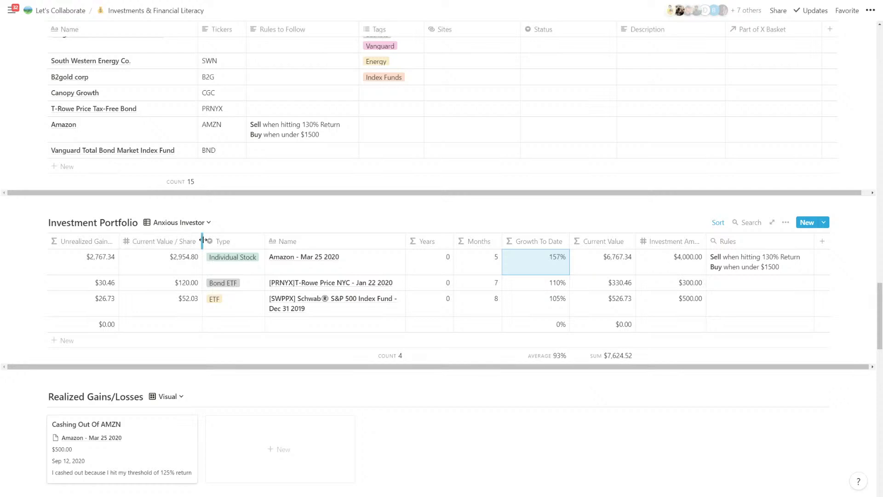
- Narrow the Current Value / Share column and widen the Unrealized Gains/Losses column to fit its full name
{"action": "left_click_drag", "start_coordinate": [202, 240], "coordinate": [188, 239]}
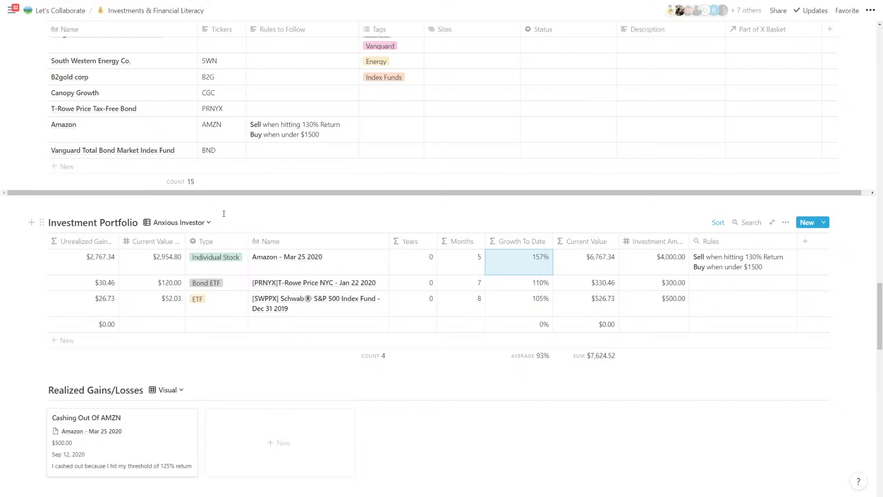
{"action": "left_click", "coordinate": [105, 260]}
{"action": "key", "text": "Escape"}
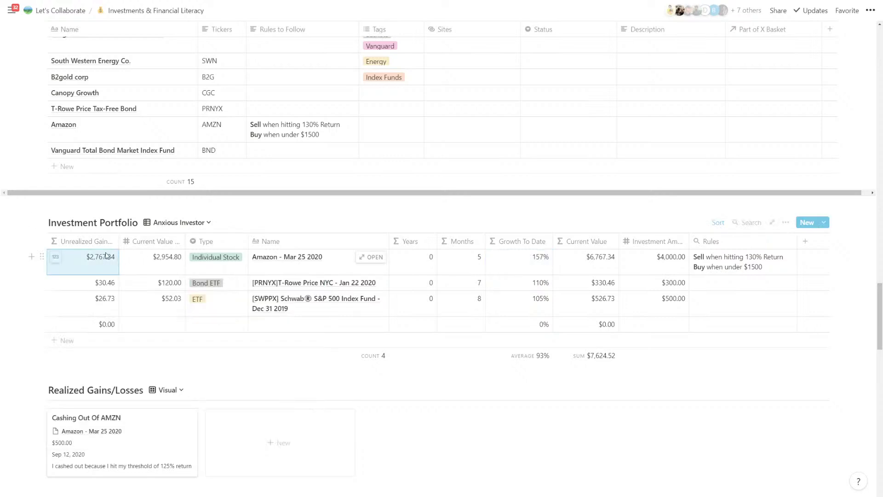
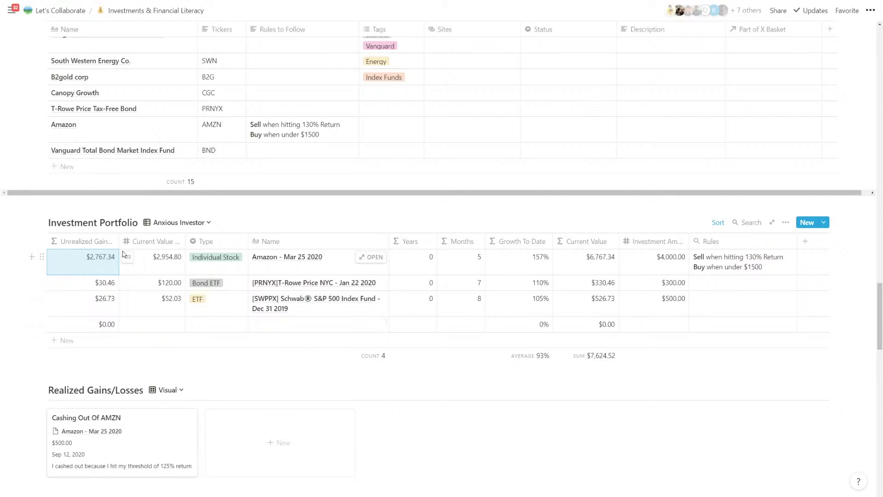
{"action": "left_click_drag", "start_coordinate": [119, 243], "coordinate": [141, 243]}
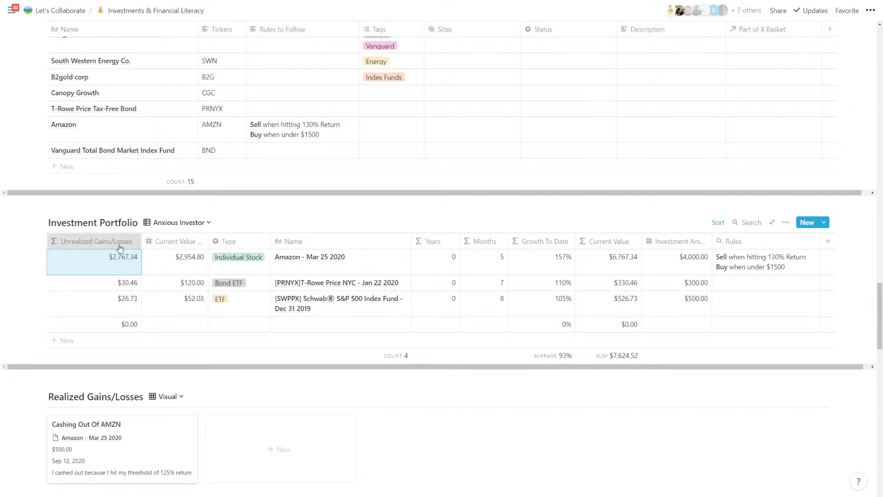
- Place a narrower Unrealized Gains/Losses column between Investment Amount and Rules and set its footer calculation to Sum
{"action": "left_click_drag", "start_coordinate": [111, 242], "coordinate": [676, 260]}
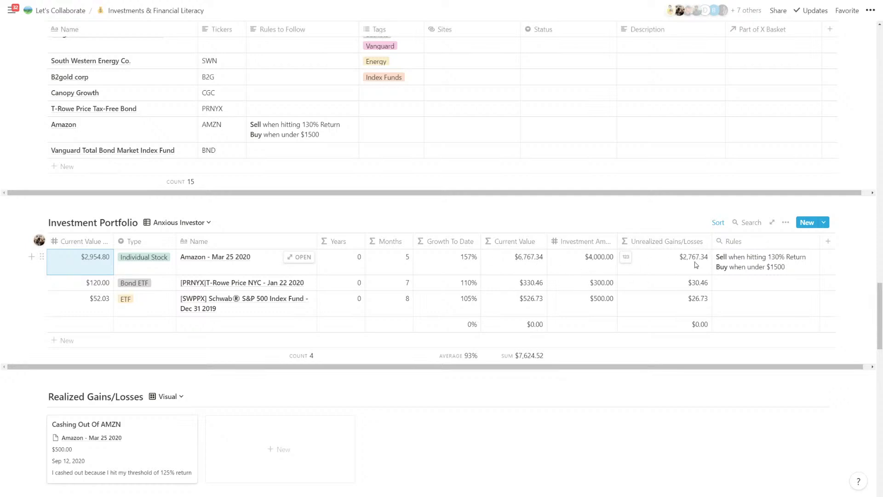
{"action": "left_click_drag", "start_coordinate": [712, 241], "coordinate": [679, 239]}
{"action": "left_click", "coordinate": [656, 355]}
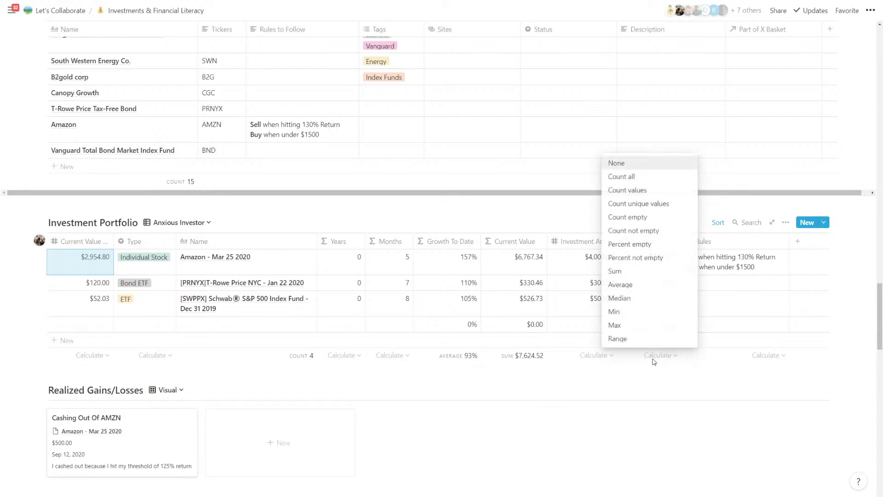
{"action": "left_click", "coordinate": [646, 272]}
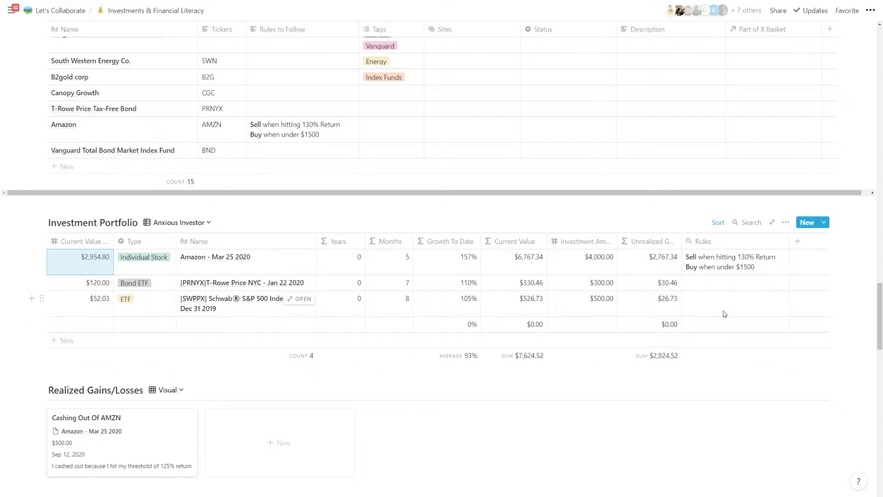
- Below the Investment Portfolio table, add the line "As an anxious investor" with an empty numbered list under it
{"action": "left_click", "coordinate": [83, 378]}
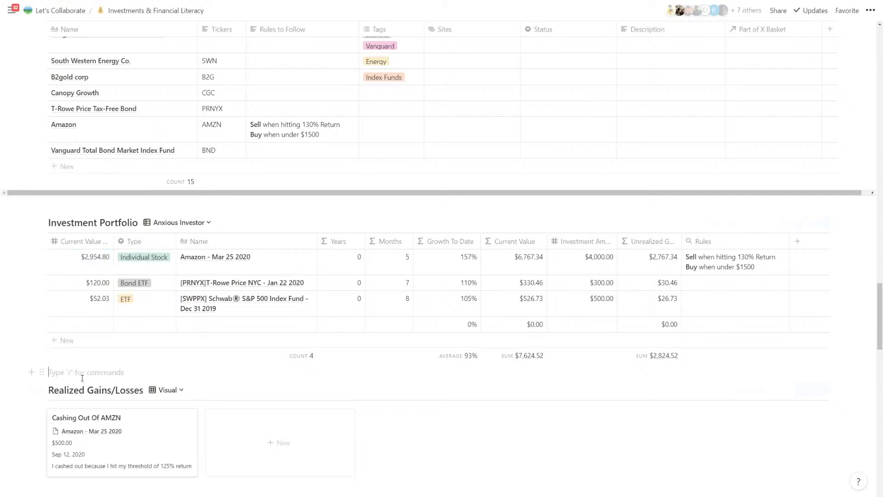
{"action": "key", "text": "Return"}
{"action": "key", "text": "Return"}
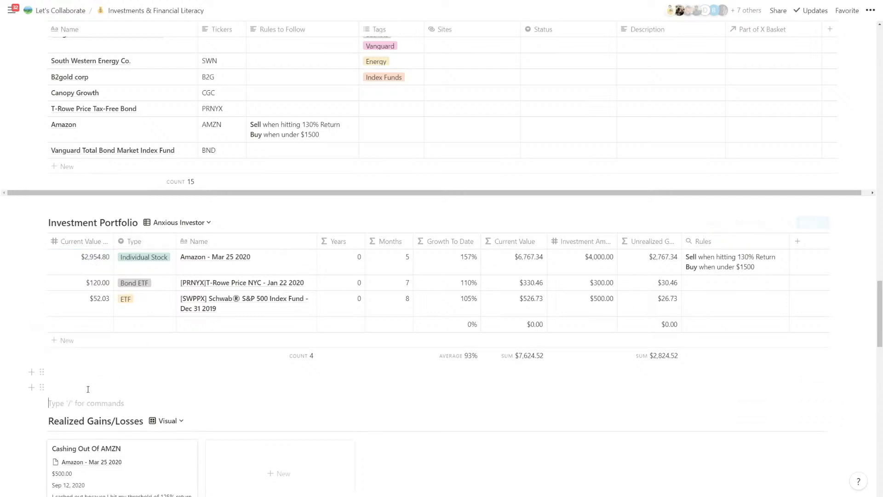
{"action": "left_click", "coordinate": [89, 388]}
{"action": "type", "text": "1."}
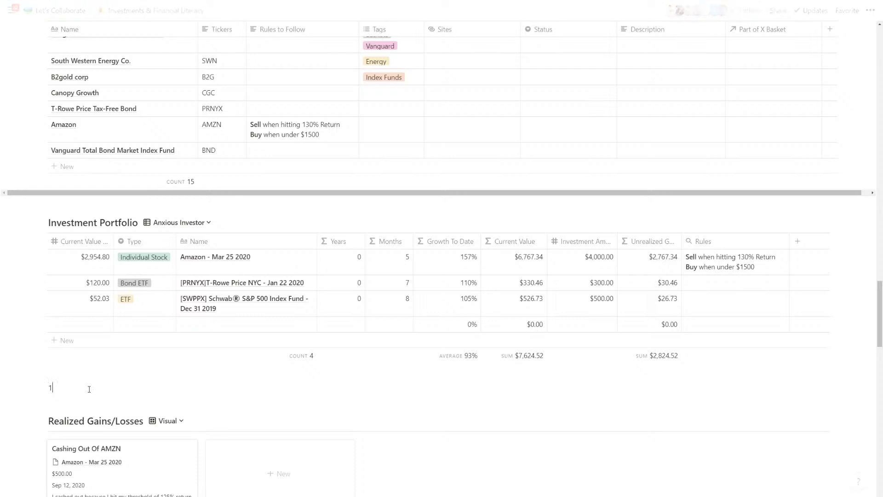
{"action": "key", "text": "Up"}
{"action": "key", "text": "Return"}
{"action": "type", "text": "A"}
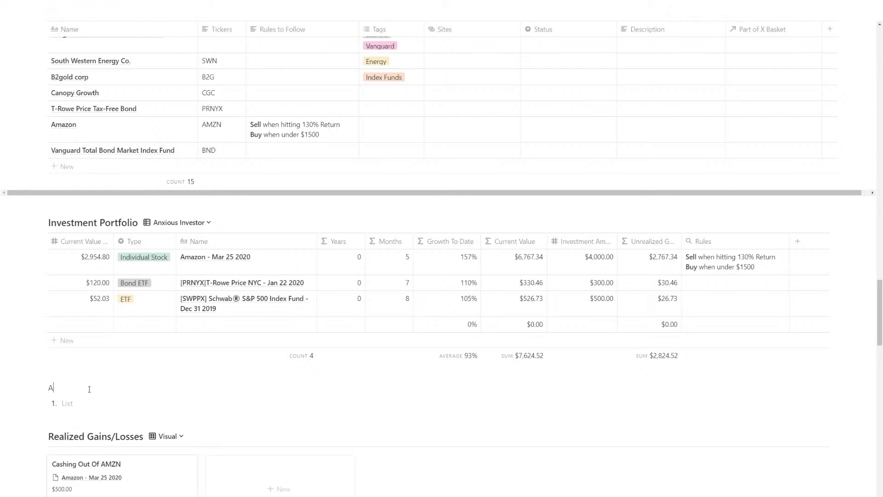
{"action": "type", "text": "s an anxious investor"}
- Write the first numbered item: "I am going to look up the current prices of the investments I am making from time to time"
{"action": "type", "text": "I am going"}
{"action": "type", "text": " to look u"}
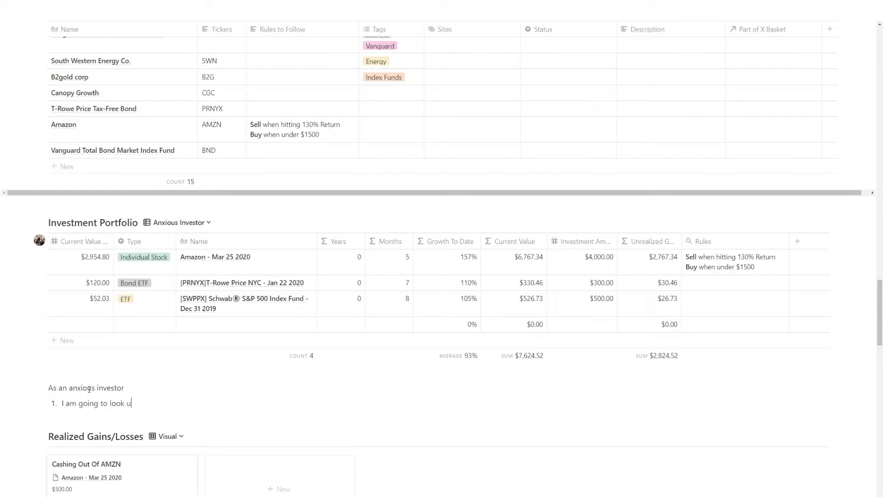
{"action": "type", "text": "p the current prices of the investments I am making "}
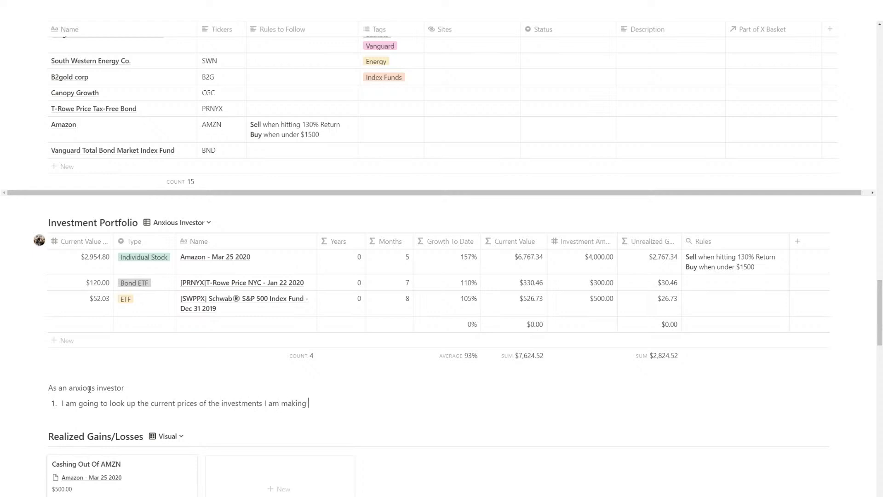
{"action": "type", "text": "from time to time"}
- Nest a bullet under the first numbered item reading "Enter the current value into the property"
{"action": "key", "text": "Return"}
{"action": "type", "text": "I"}
{"action": "key", "text": "BackSpace"}
{"action": "key", "text": "Tab"}
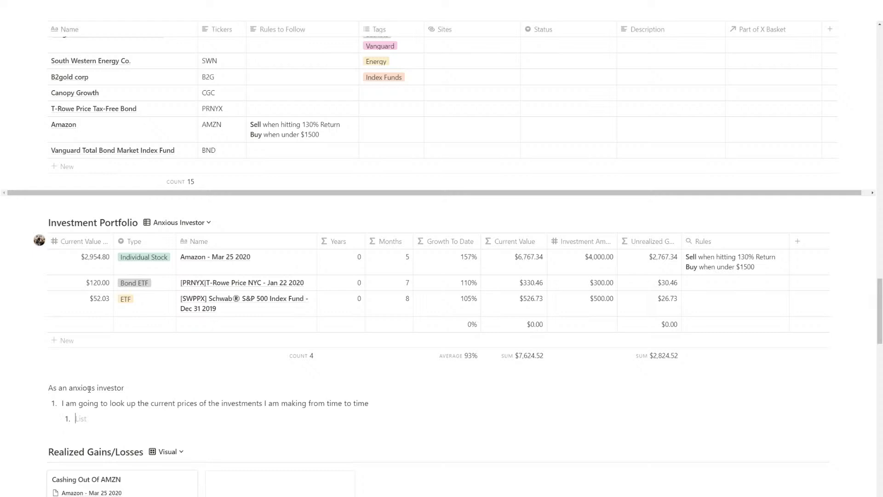
{"action": "key", "text": "BackSpace"}
{"action": "type", "text": "- "}
{"action": "type", "text": "Enter the current "}
{"action": "type", "text": "v"}
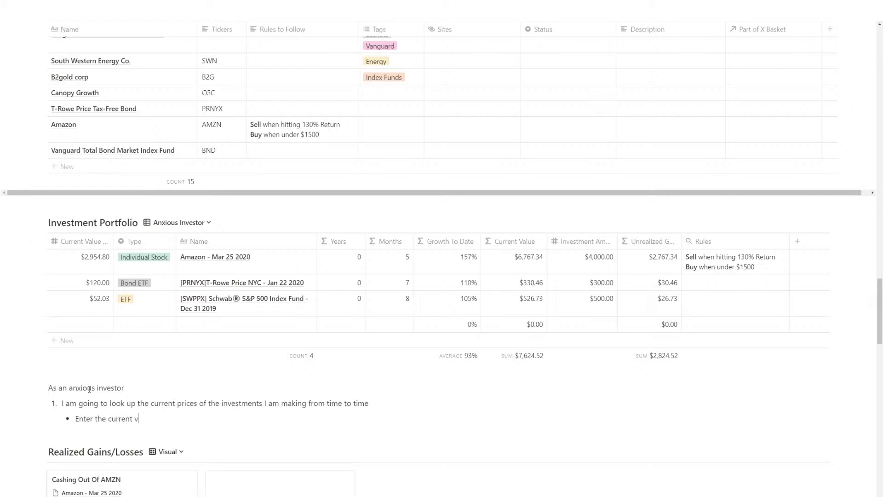
{"action": "type", "text": "alue into the poroperty"}
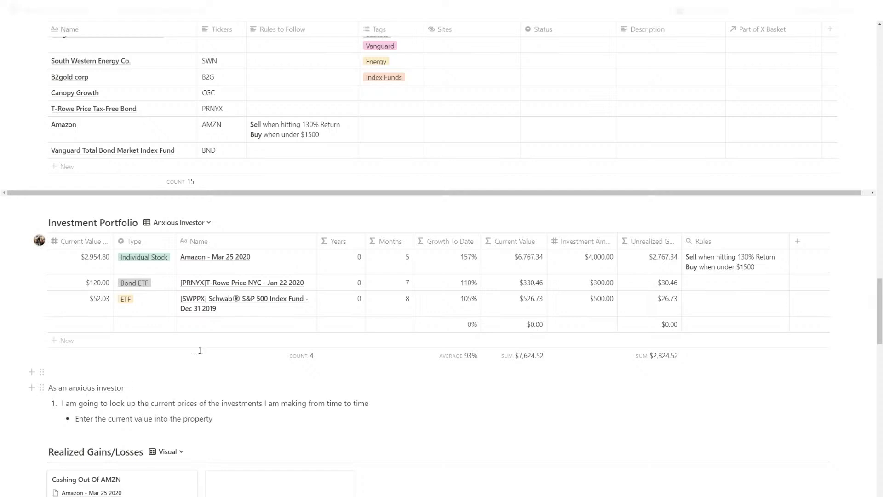
- Copy the Current Value / Share property name from the table and append it to the nested bullet as inline code
{"action": "left_click", "coordinate": [79, 241]}
{"action": "key", "text": "ctrl+c"}
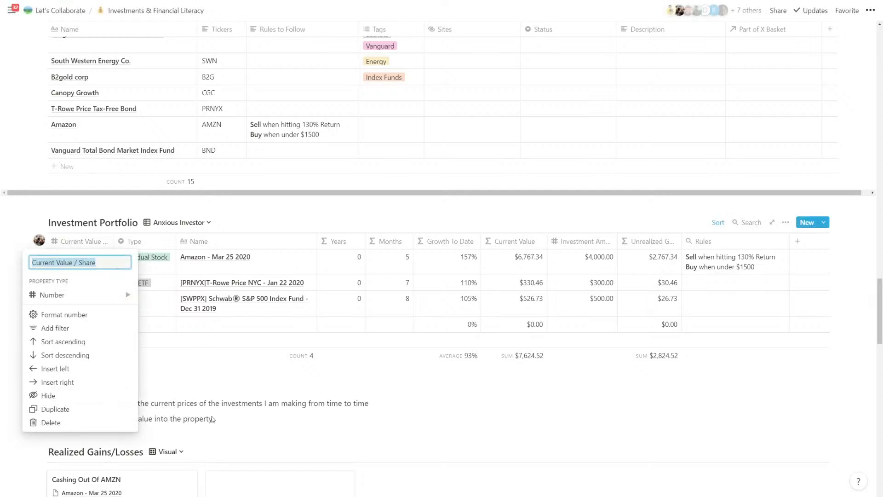
{"action": "left_click", "coordinate": [229, 421]}
{"action": "type", "text": "`"}
{"action": "key", "text": "ctrl+v"}
{"action": "type", "text": "`"}
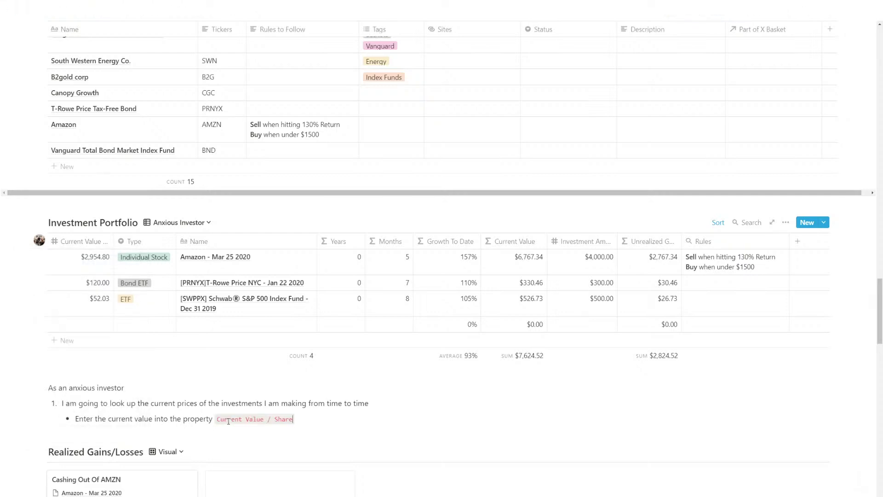
- Add the second numbered item: "Observe the following properties to help me make a reasonable decision to sell or buy more"
{"action": "key", "text": "Return"}
{"action": "key", "text": "Return"}
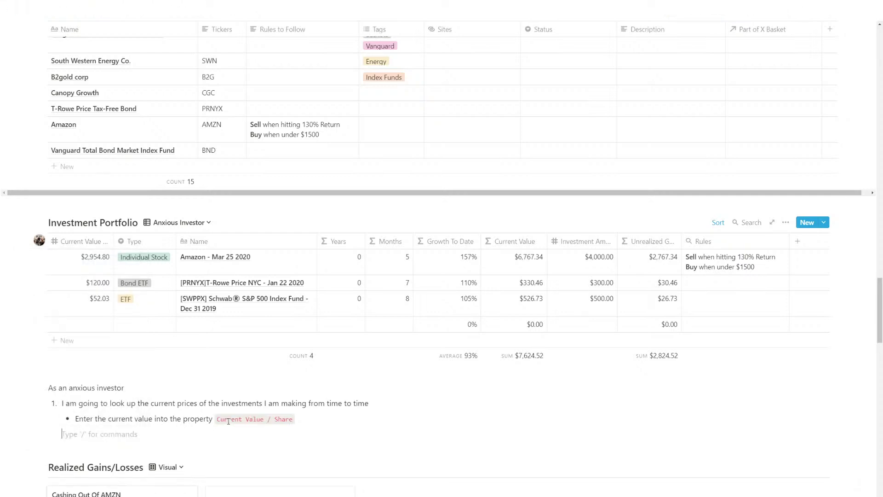
{"action": "type", "text": "Observe the following properti"}
{"action": "type", "text": "es to "}
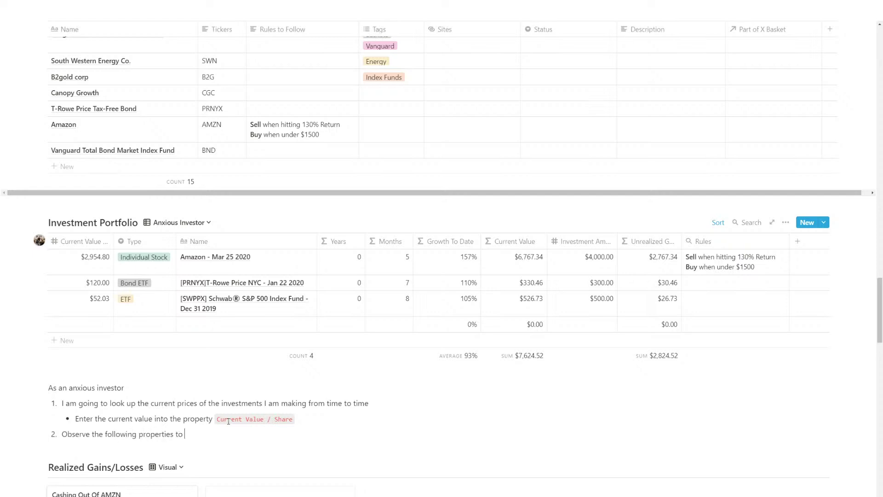
{"action": "type", "text": "help me make a reasonable decision "}
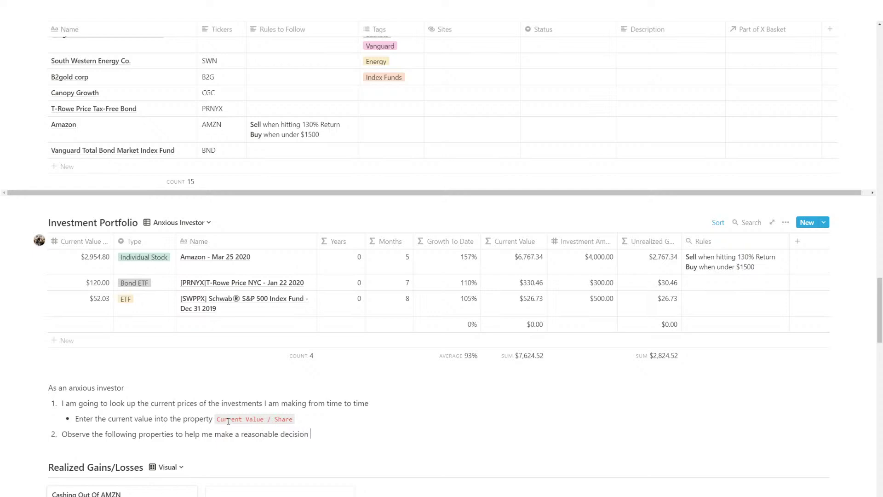
{"action": "type", "text": "to sell or buy more"}
- Nest a to-do under the second item reading "How long have I been holding this investment?" followed by Years and Months as separate inline code
{"action": "key", "text": "Return"}
{"action": "key", "text": "BackSpace"}
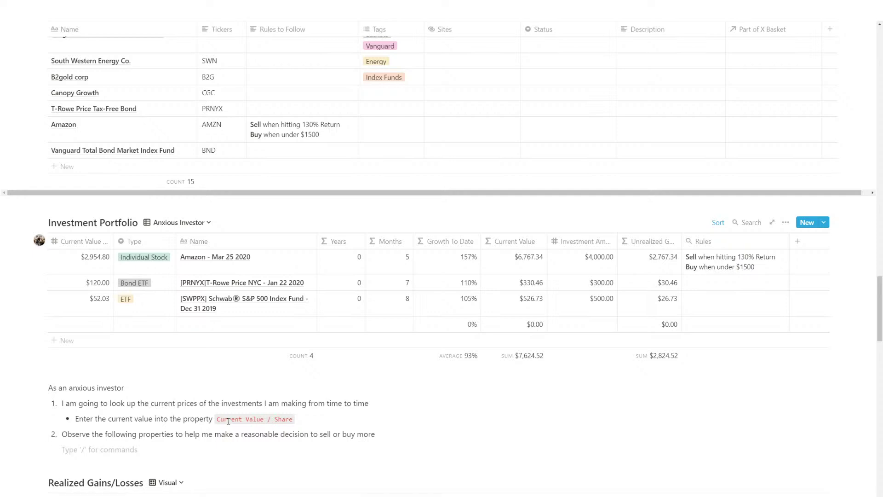
{"action": "type", "text": "/todo"}
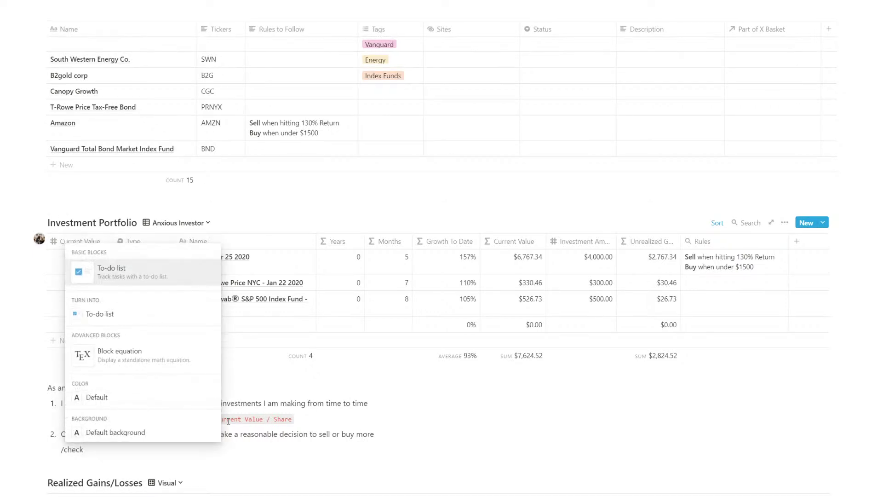
{"action": "key", "text": "Return"}
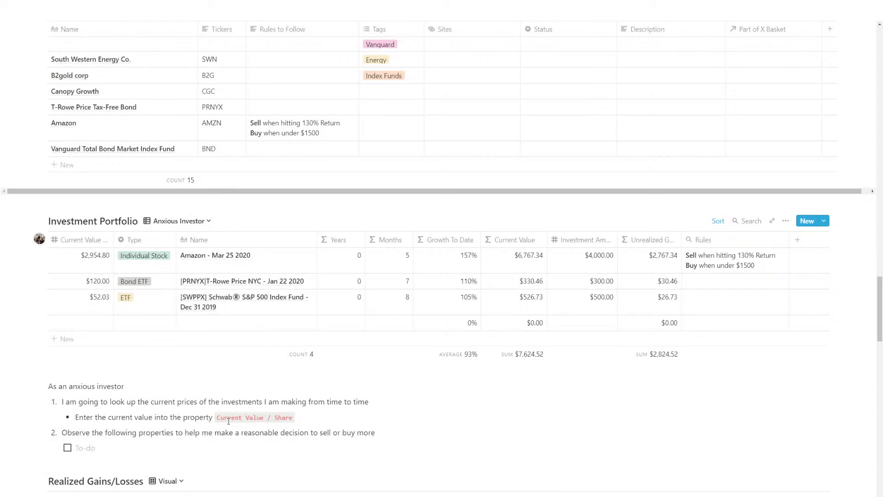
{"action": "type", "text": "How long have I been holding this investment?"}
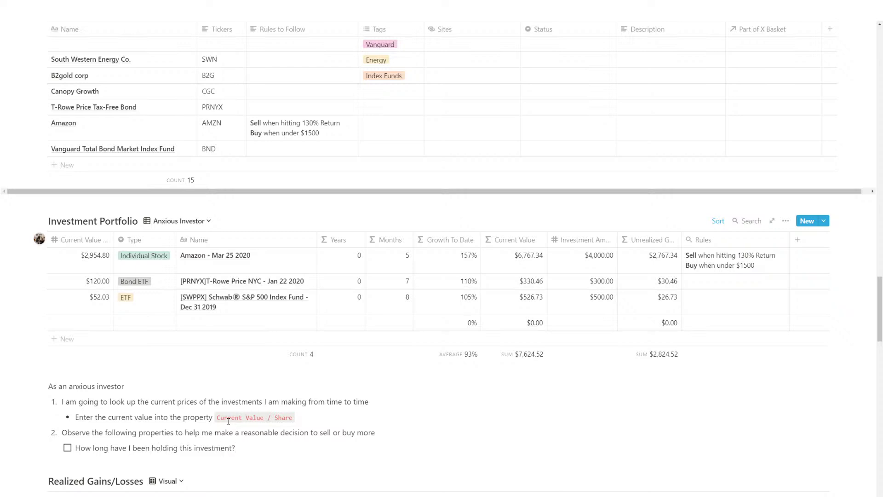
{"action": "type", "text": " `Years` `"}
{"action": "type", "text": "Months`"}
- Add the to-do "How much growth to date have I been appreciating?" followed by Growth To Date as inline code
{"action": "key", "text": "Return"}
{"action": "type", "text": "How"}
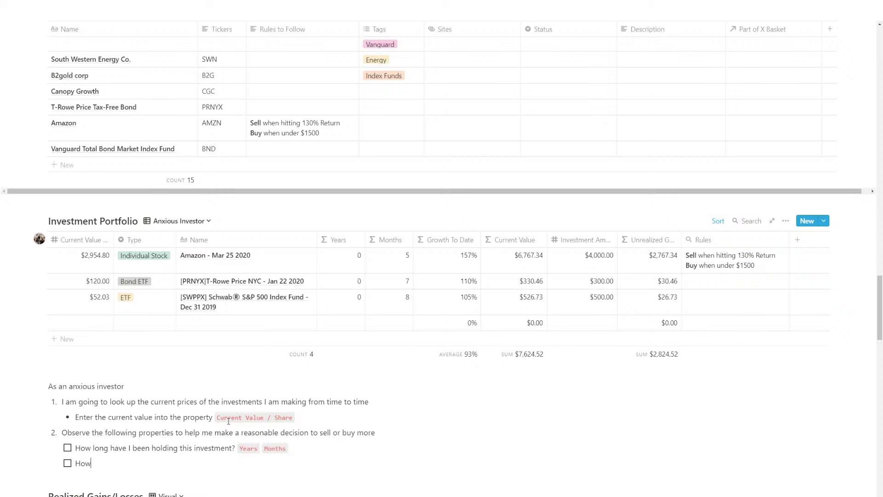
{"action": "type", "text": " much growth to date have I been"}
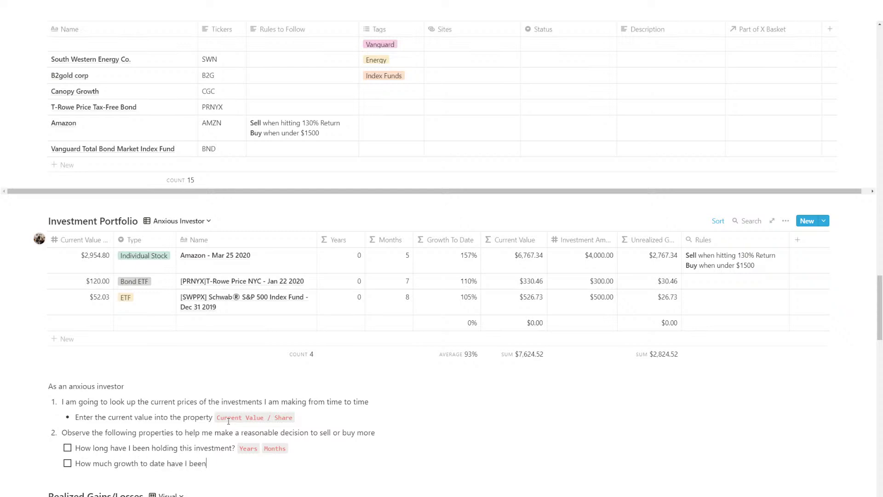
{"action": "scroll", "coordinate": [324, 345], "scroll_direction": "down", "scroll_amount": 2}
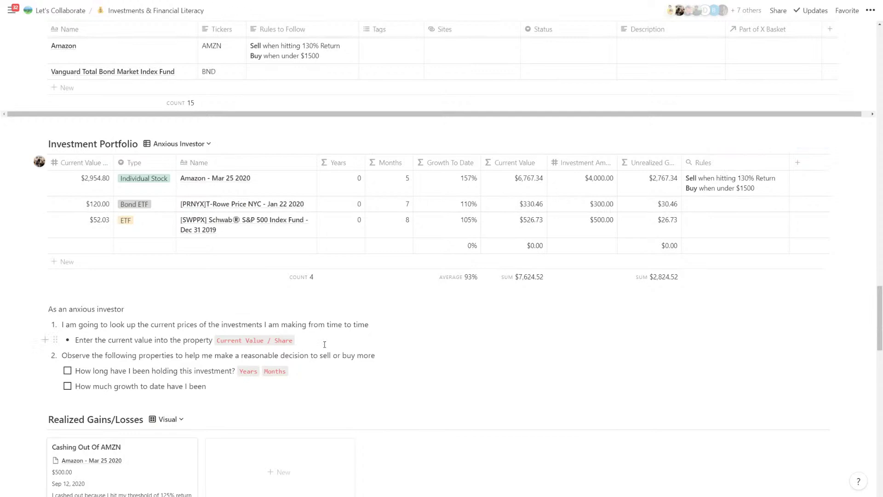
{"action": "type", "text": "appreciating?"}
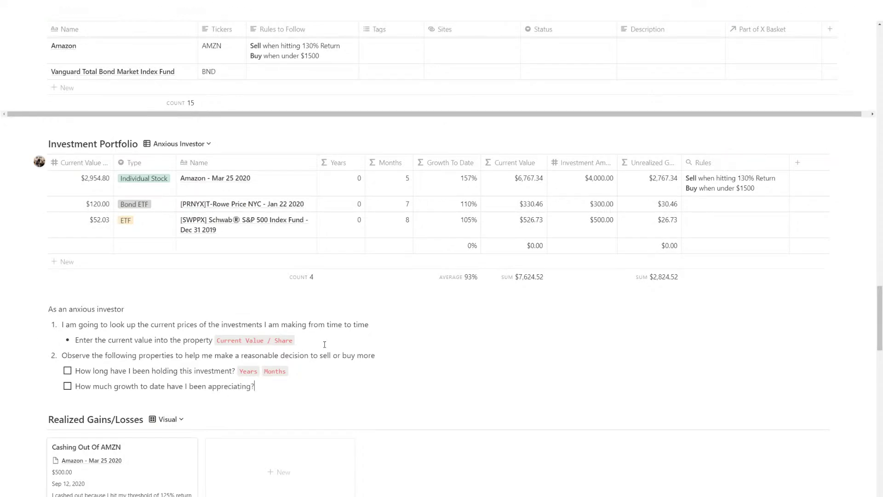
{"action": "type", "text": " `Growth To Date`"}
- Add the to-do "Do I need this money to be liquid?" followed by Current Value as inline code, without any leading question
{"action": "key", "text": "Return"}
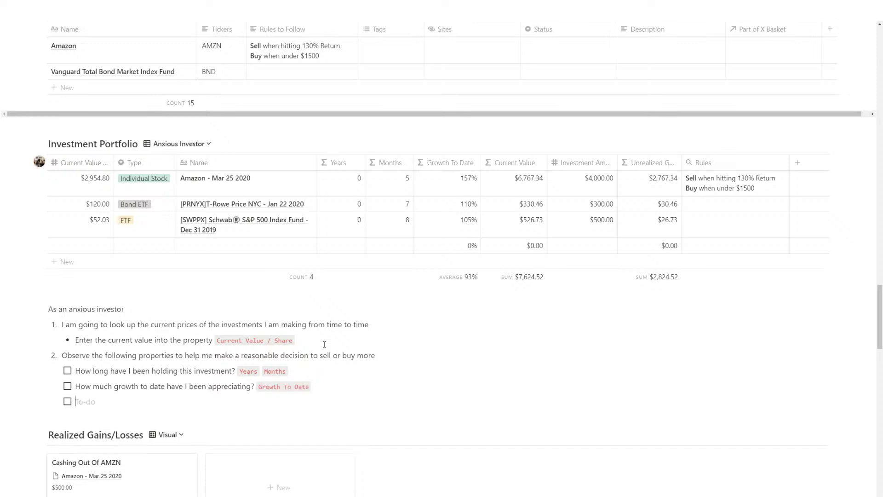
{"action": "type", "text": "What is the current value?"}
{"action": "key", "text": "BackSpace"}
{"action": "key", "text": "BackSpace"}
{"action": "type", "text": "Do I need this liq"}
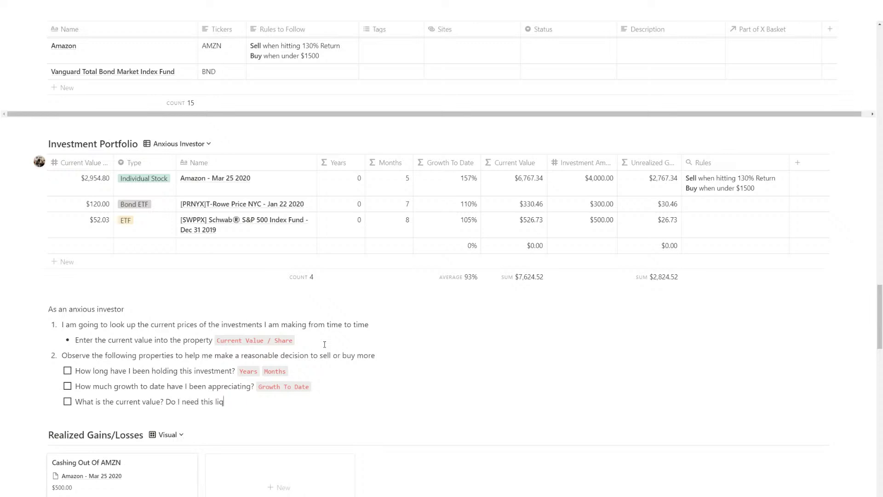
{"action": "key", "text": "BackSpace"}
{"action": "type", "text": "moneyt out"}
{"action": "key", "text": "BackSpace"}
{"action": "key", "text": "BackSpace"}
{"action": "key", "text": "BackSpace"}
{"action": "key", "text": "BackSpace"}
{"action": "key", "text": "BackSpace"}
{"action": "type", "text": "ot s"}
{"action": "key", "text": "BackSpace"}
{"action": "key", "text": "BackSpace"}
{"action": "key", "text": "BackSpace"}
{"action": "key", "text": "BackSpace"}
{"action": "type", "text": "to be liquid? `Current Value`"}
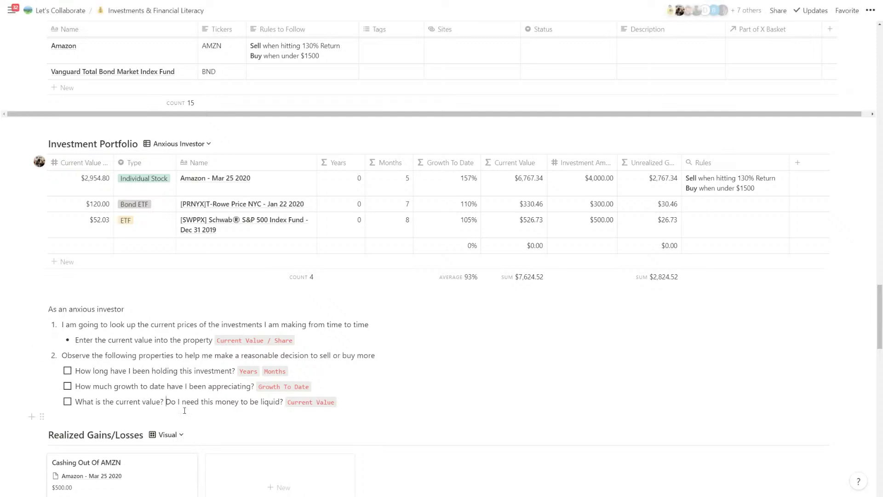
{"action": "key", "text": "shift+Home"}
{"action": "key", "text": "BackSpace"}
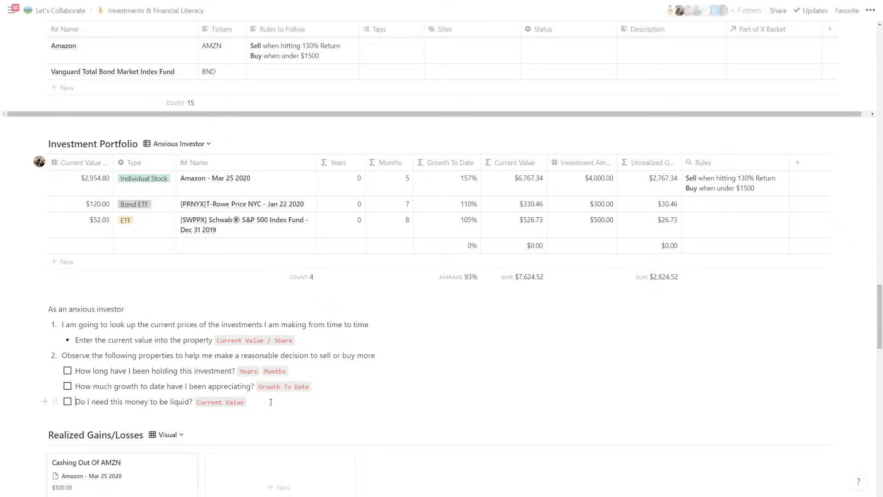
- Add the to-do "Do I have significant unrealized gains/losses?" followed by Unrealized Gains as inline code
{"action": "key", "text": "Return"}
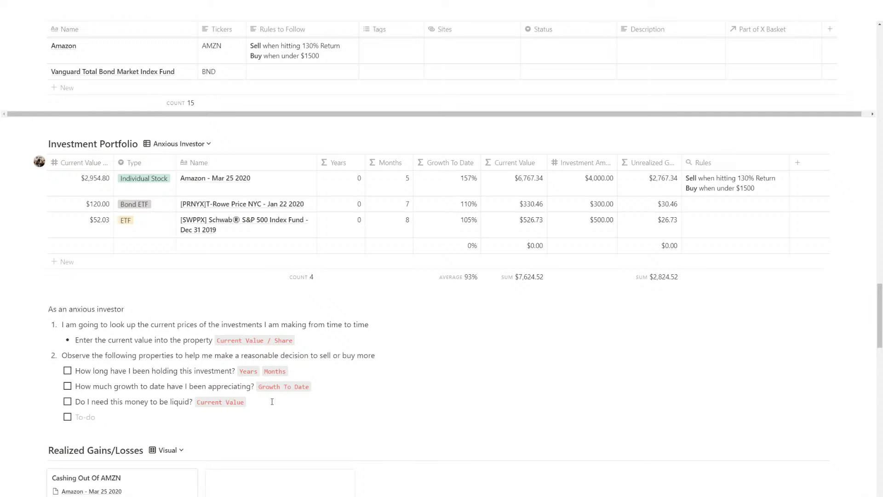
{"action": "type", "text": "H"}
{"action": "key", "text": "BackSpace"}
{"action": "type", "text": "Do I have significant unrealized gains/losses?"}
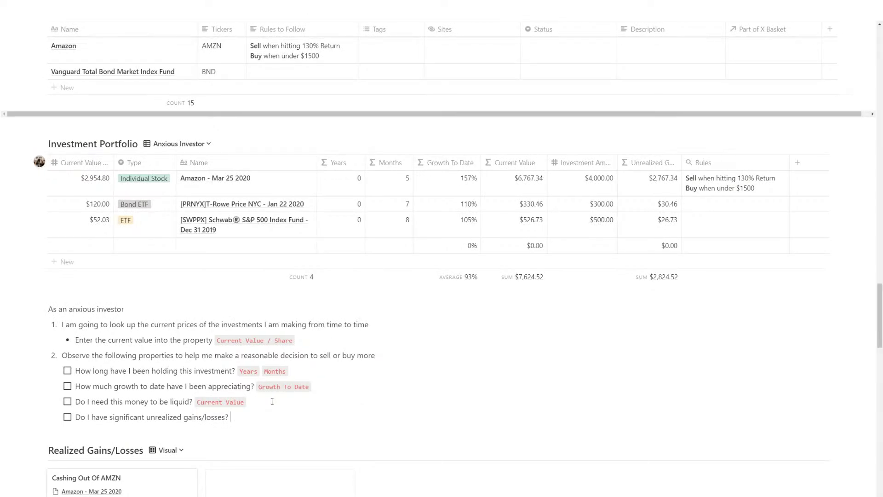
{"action": "type", "text": " `"}
{"action": "type", "text": "Unrealized "}
{"action": "type", "text": "Gains/Losses"}
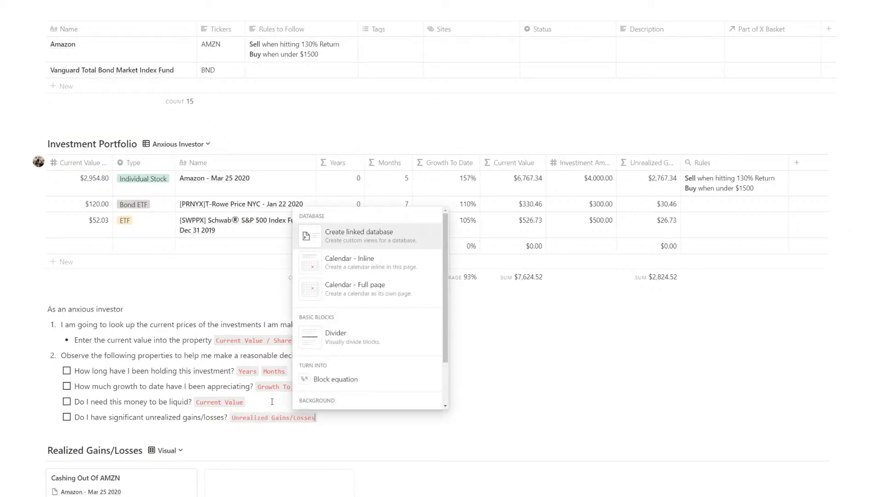
{"action": "key", "text": "Return"}
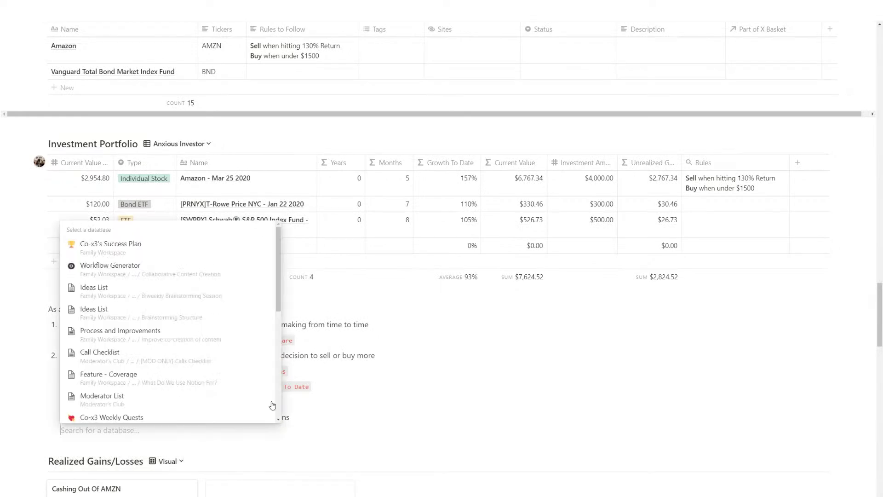
{"action": "left_click", "coordinate": [312, 414]}
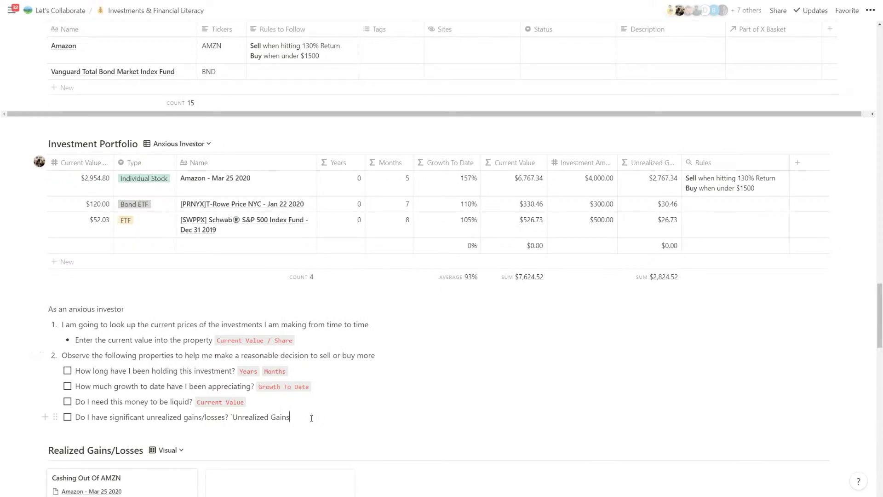
{"action": "type", "text": "`"}
- Add the to-do "What rules do I have for this investment?" followed by Rules as inline code
{"action": "key", "text": "Return"}
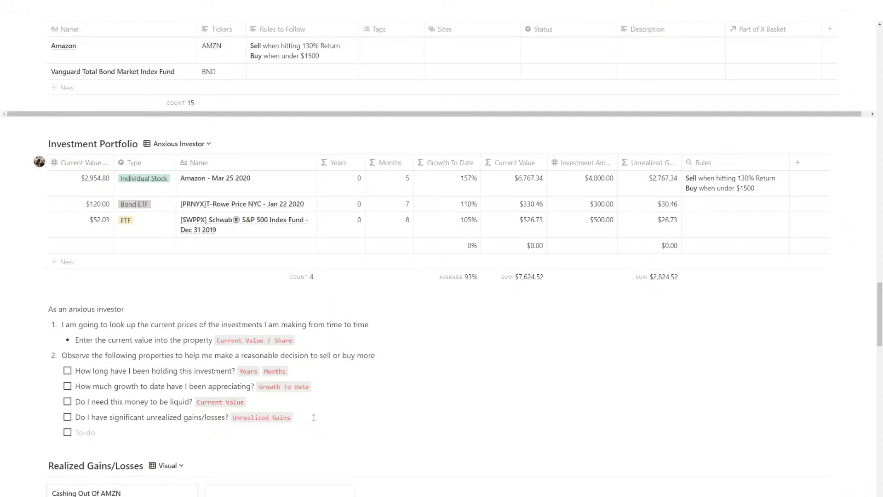
{"action": "type", "text": "What rules do I have for "}
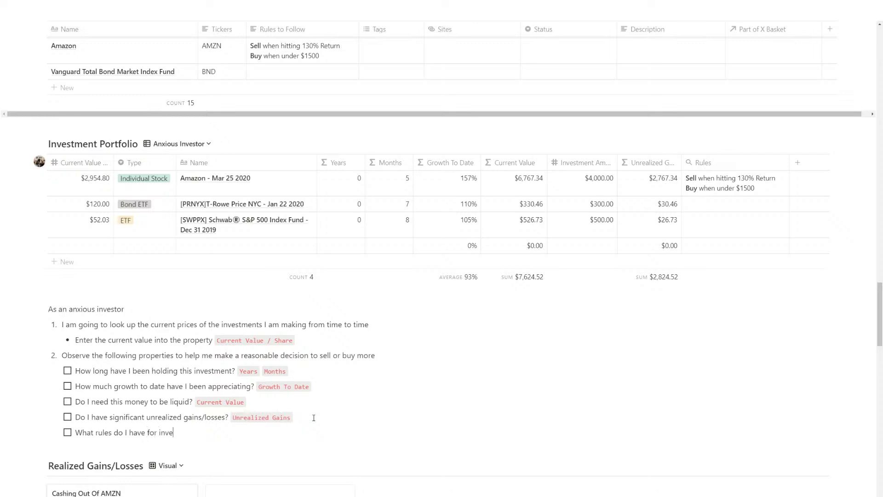
{"action": "type", "text": "this investment?"}
{"action": "scroll", "coordinate": [314, 418], "scroll_direction": "down", "scroll_amount": 2}
{"action": "type", "text": "`Rule"}
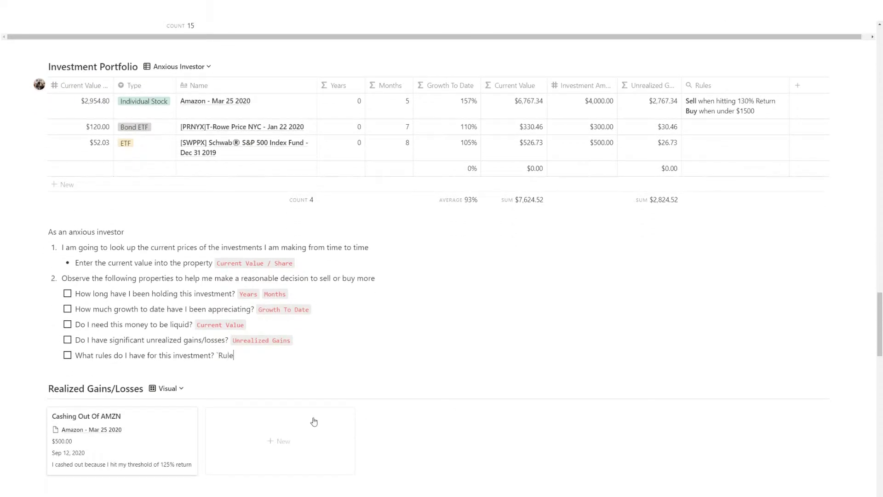
{"action": "type", "text": "s`"}
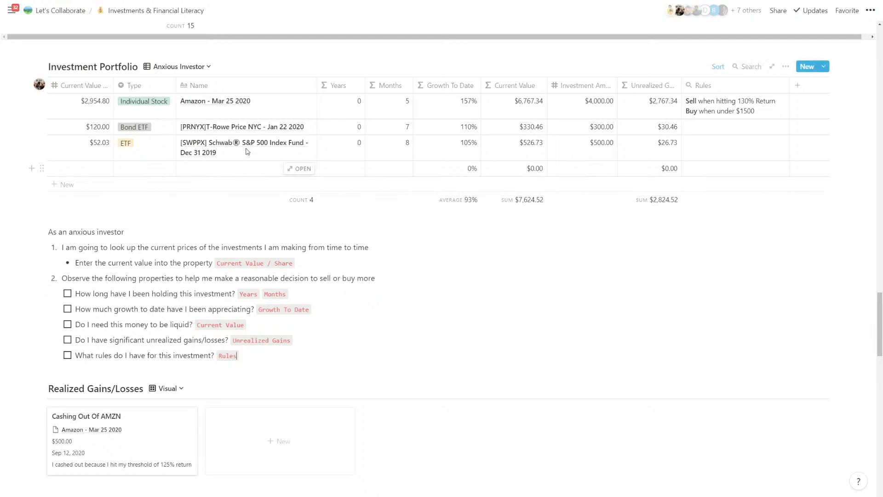
- Delete the empty row from the Investment Portfolio table and turn the "As an anxious investor" line into a Heading 3
{"action": "left_click", "coordinate": [42, 169]}
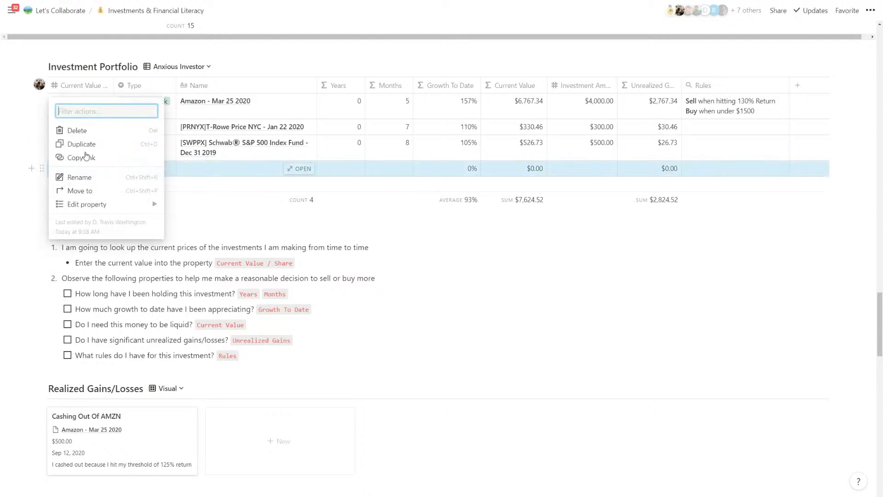
{"action": "left_click", "coordinate": [94, 133]}
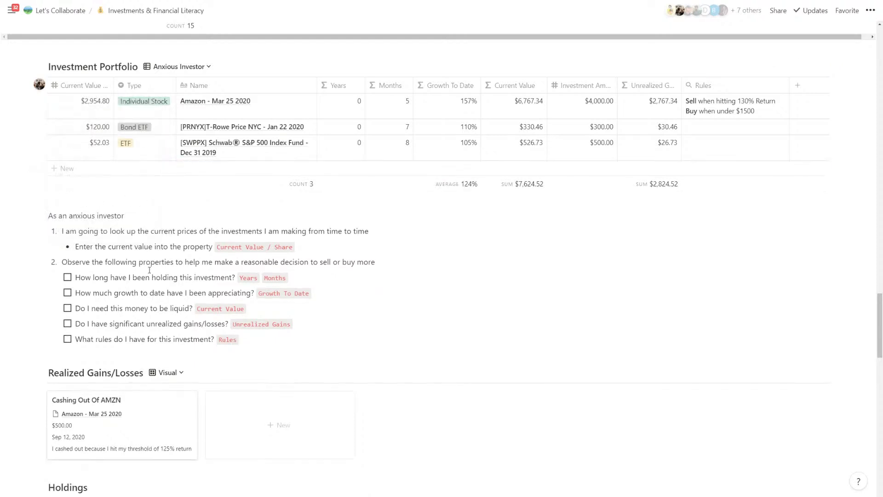
{"action": "left_click", "coordinate": [42, 215]}
{"action": "mouse_move", "coordinate": [92, 184]}
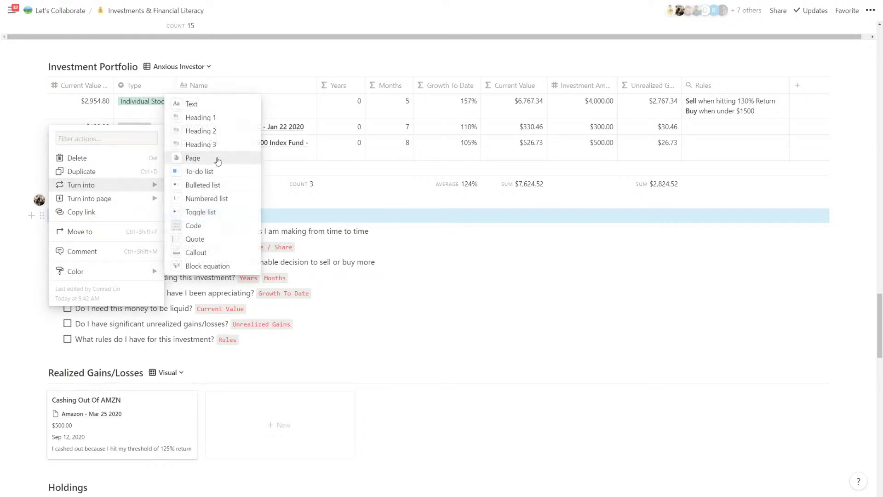
{"action": "left_click", "coordinate": [225, 146]}
{"action": "left_click", "coordinate": [151, 262]}
{"action": "scroll", "coordinate": [133, 286], "scroll_direction": "up", "scroll_amount": 1}
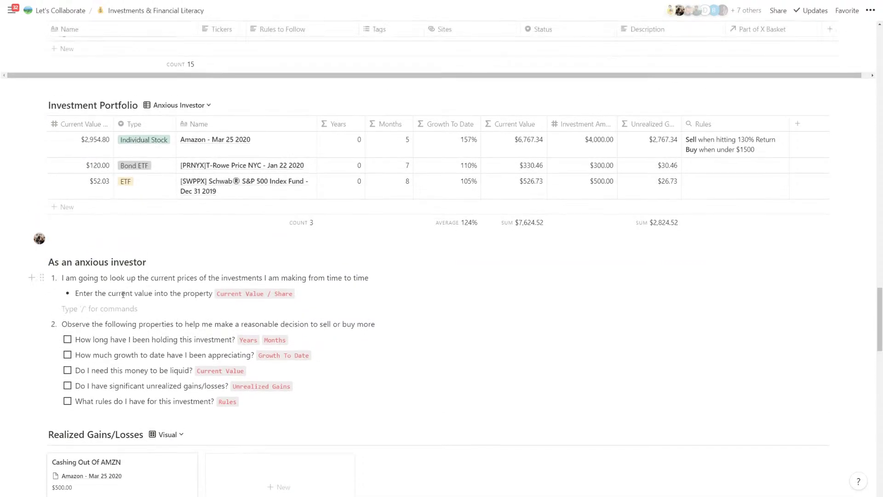
{"action": "key", "text": "BackSpace"}
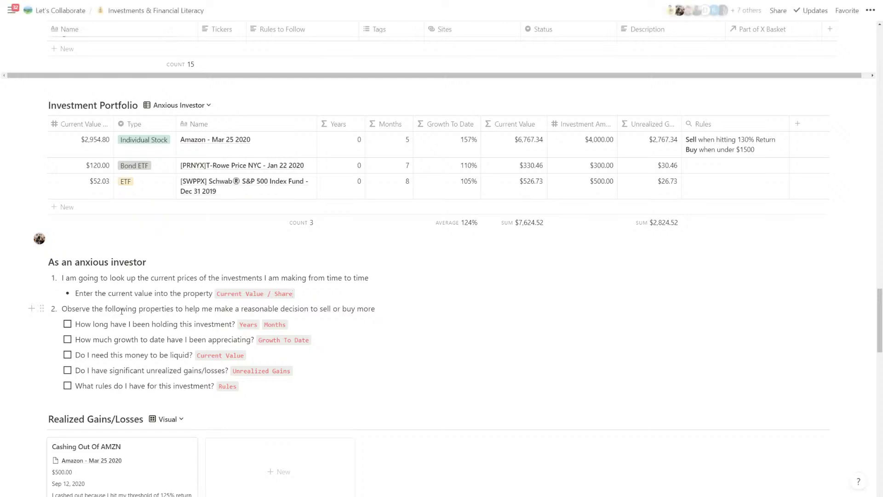
- Add the Heading 2 "Stage 1 - DO YOUR RESEARCH" between the Companies/Stocks to Watch and Investment Portfolio tables
{"action": "scroll", "coordinate": [117, 309], "scroll_direction": "up", "scroll_amount": 1}
{"action": "scroll", "coordinate": [122, 311], "scroll_direction": "up", "scroll_amount": 8}
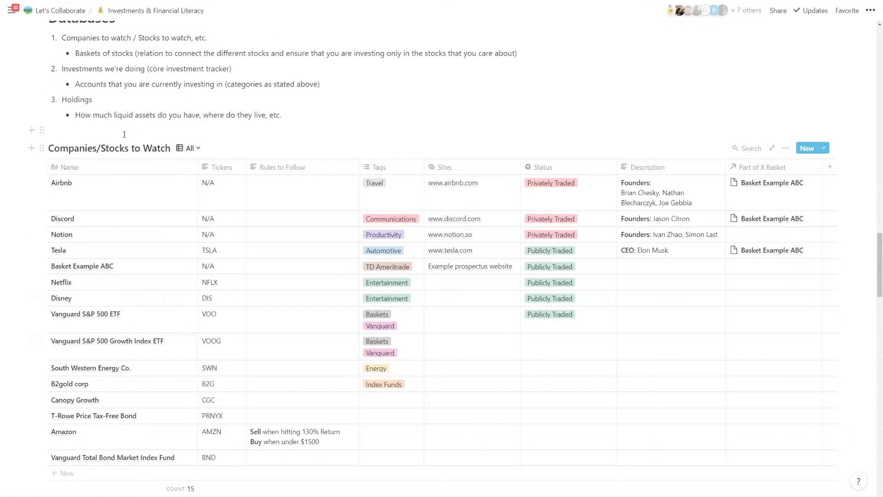
{"action": "scroll", "coordinate": [135, 257], "scroll_direction": "down", "scroll_amount": 3}
{"action": "left_click", "coordinate": [89, 397]}
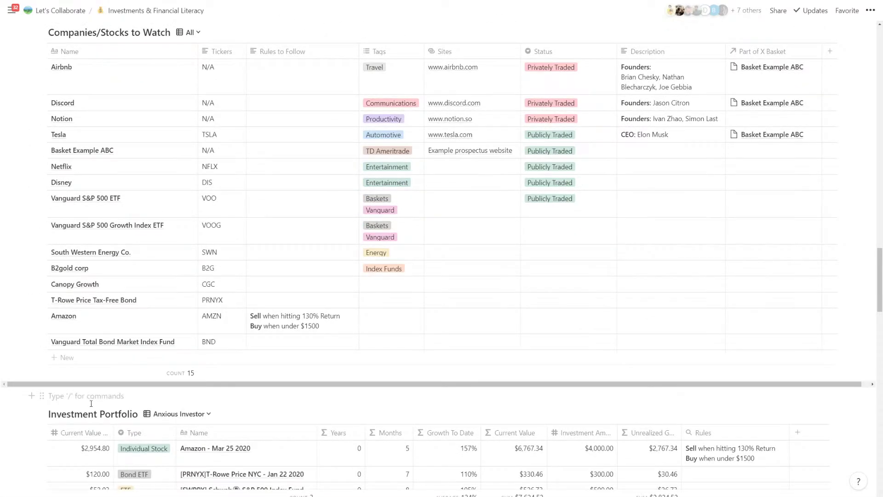
{"action": "key", "text": "Return"}
{"action": "type", "text": "/"}
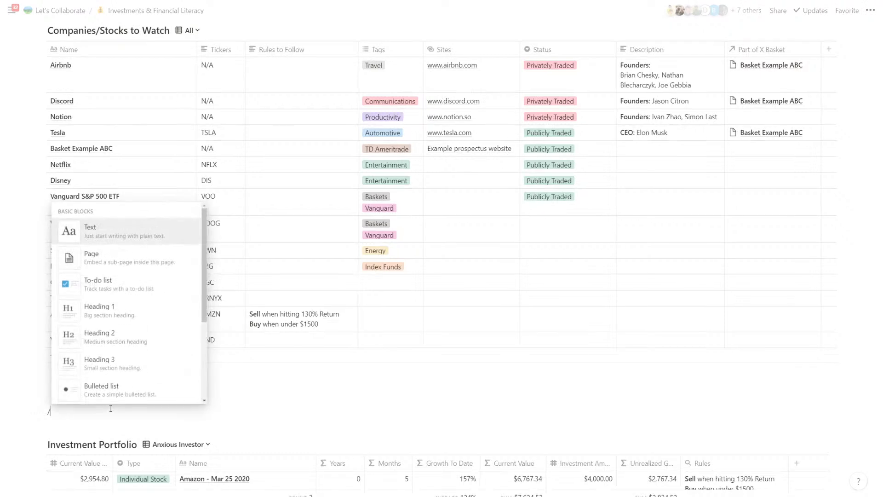
{"action": "type", "text": "head"}
{"action": "key", "text": "Down"}
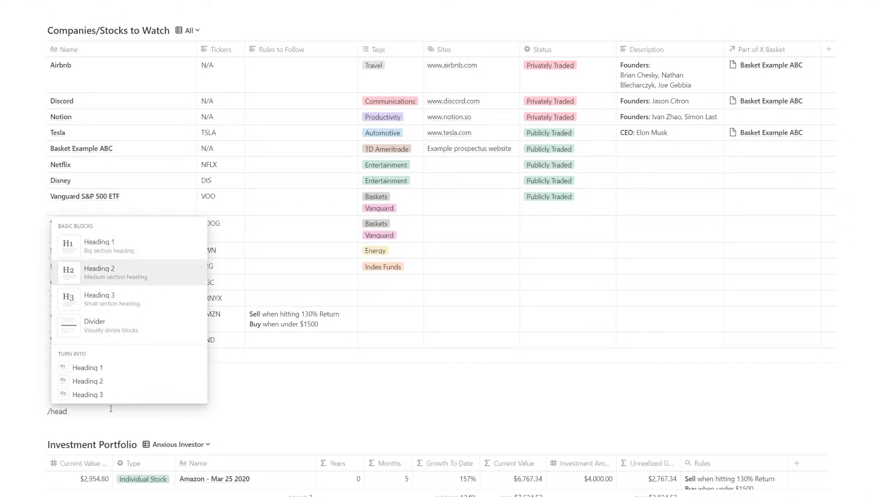
{"action": "key", "text": "Return"}
{"action": "type", "text": "Stage 1"}
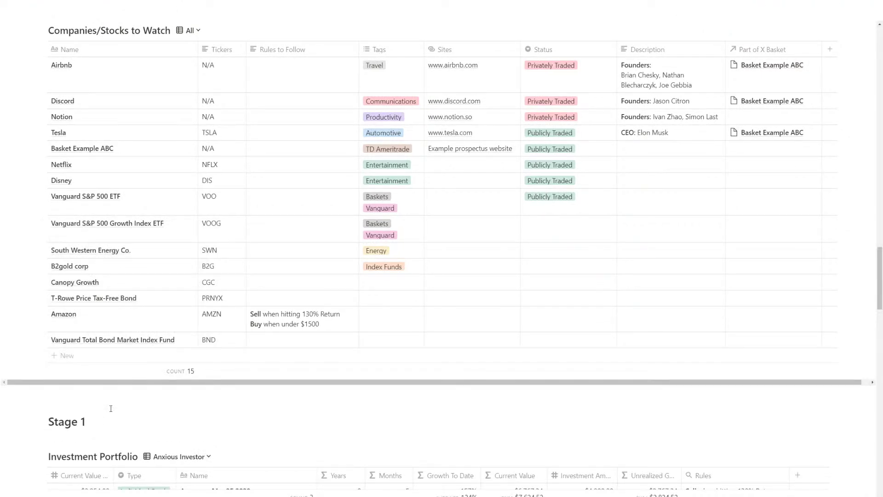
{"action": "key", "text": "Return"}
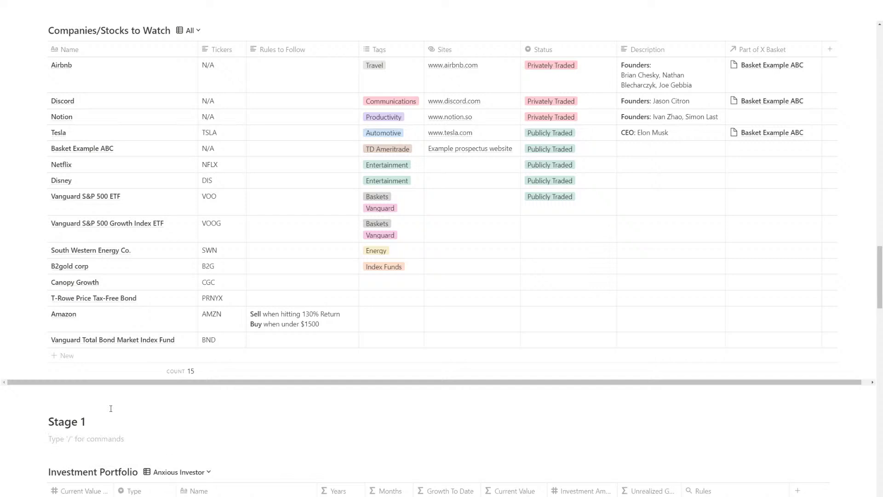
{"action": "key", "text": "BackSpace"}
{"action": "type", "text": "- DO Y"}
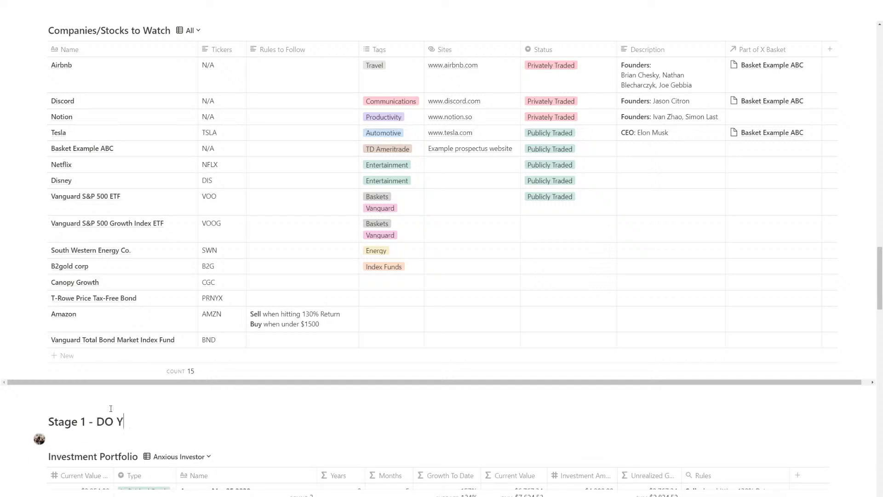
{"action": "type", "text": "OUR RESEARCH"}
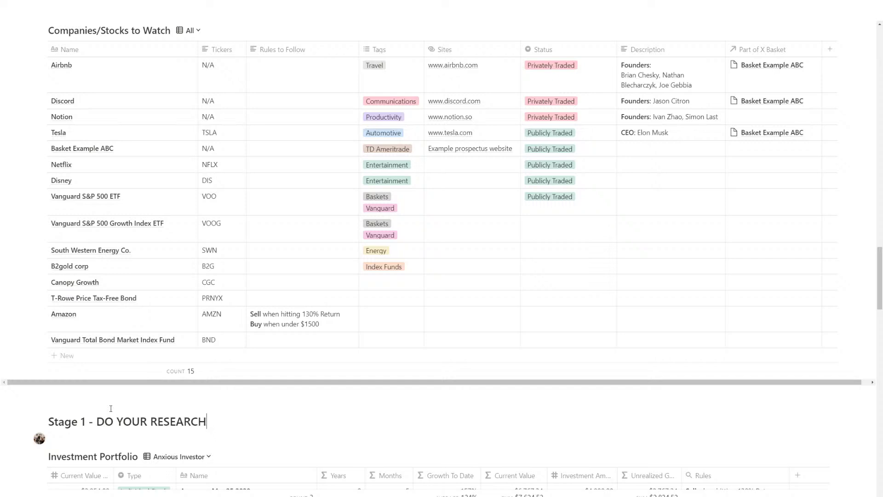
- Start a numbered list under the Stage 1 heading with "Figure out what companies you admire and think will do well"
{"action": "key", "text": "Return"}
{"action": "type", "text": "1. Fig"}
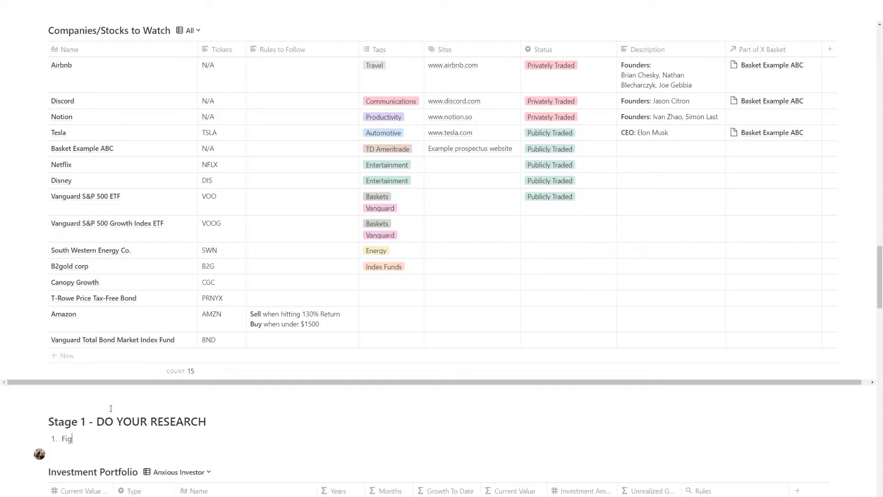
{"action": "type", "text": "ure out what"}
{"action": "type", "text": " s"}
{"action": "key", "text": "BackSpace"}
{"action": "type", "text": "investments "}
{"action": "type", "text": "you"}
{"action": "key", "text": "ctrl+BackSpace"}
{"action": "key", "text": "ctrl+BackSpace"}
{"action": "type", "text": "companies you admire and think will do well"}
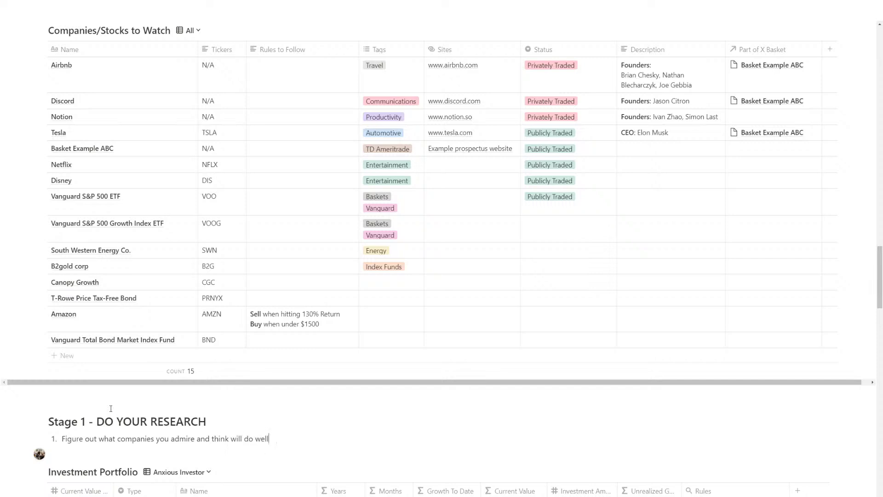
- Add the second numbered item "Figure out which investment vehicles/instruments will be your best bet (refer to our masters)", plus an empty third item
{"action": "key", "text": "Return"}
{"action": "type", "text": "Figure out wh"}
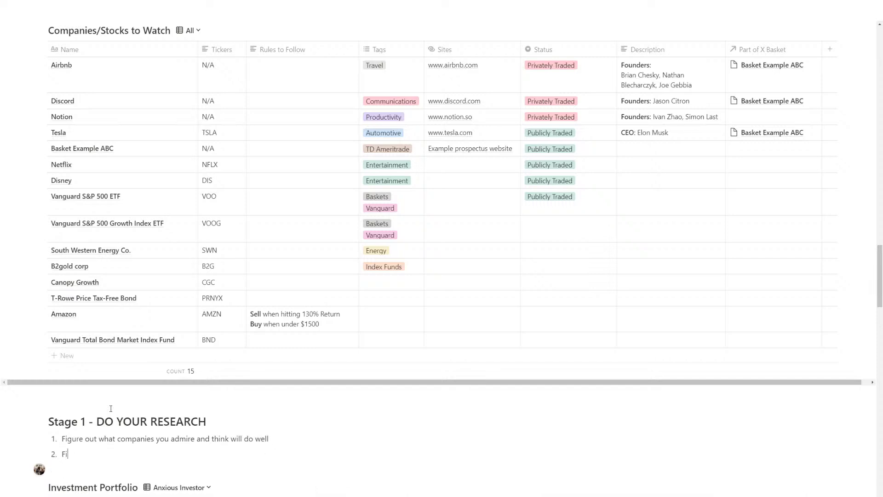
{"action": "type", "text": "ich investment veh"}
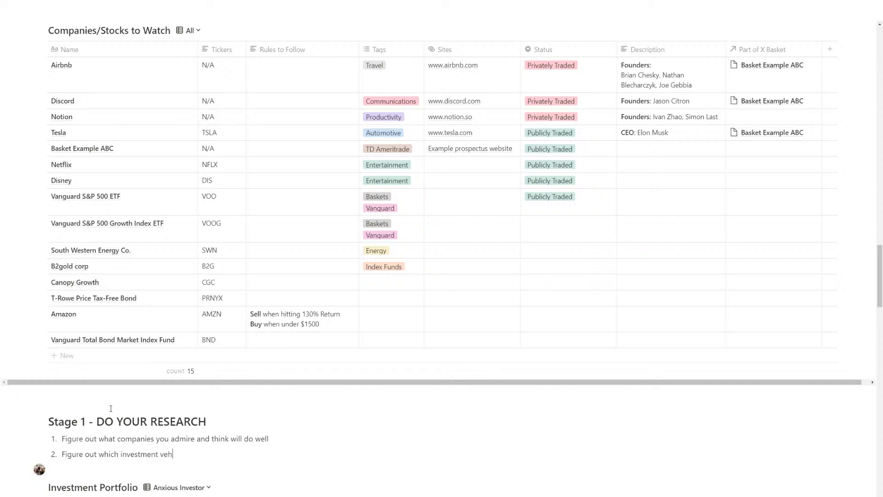
{"action": "type", "text": "icles/"}
{"action": "type", "text": "instruments "}
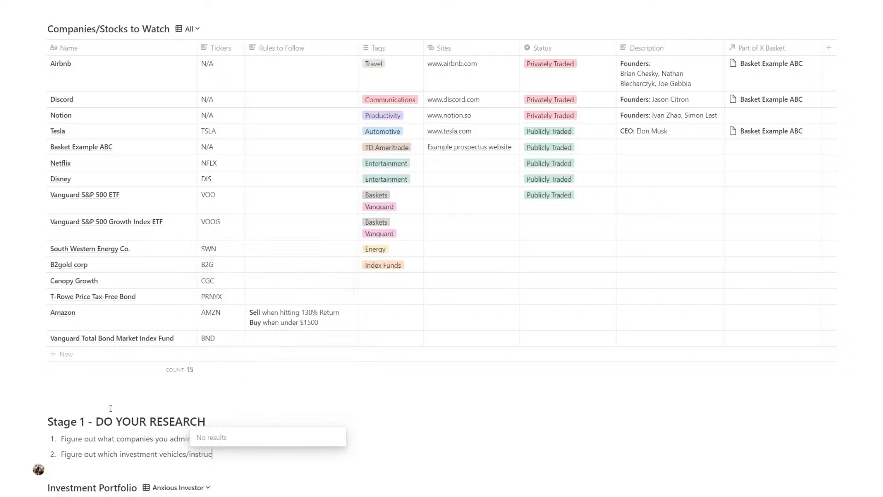
{"action": "type", "text": "will be your "}
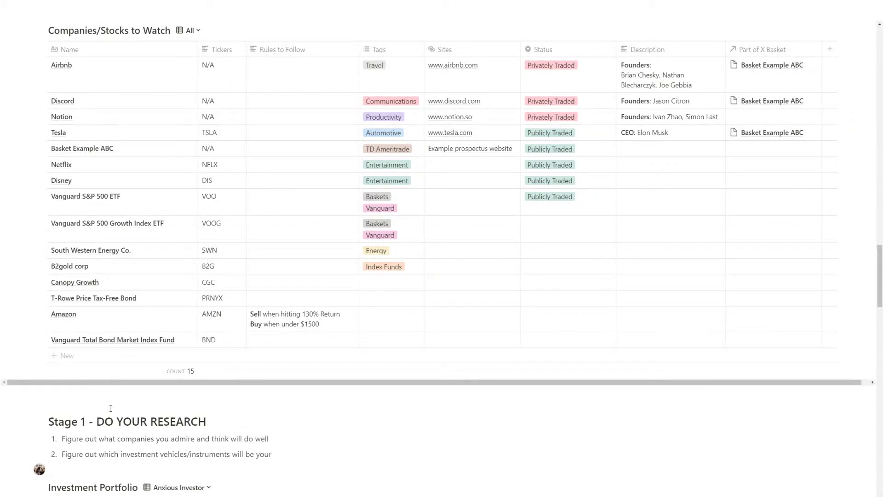
{"action": "type", "text": "best bet"}
{"action": "key", "text": "Return"}
{"action": "scroll", "coordinate": [316, 380], "scroll_direction": "down", "scroll_amount": 2}
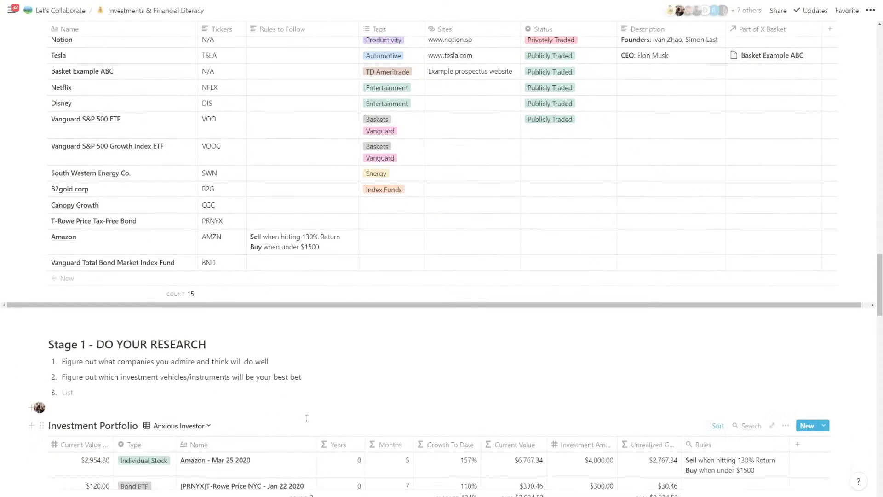
{"action": "type", "text": "(refer "}
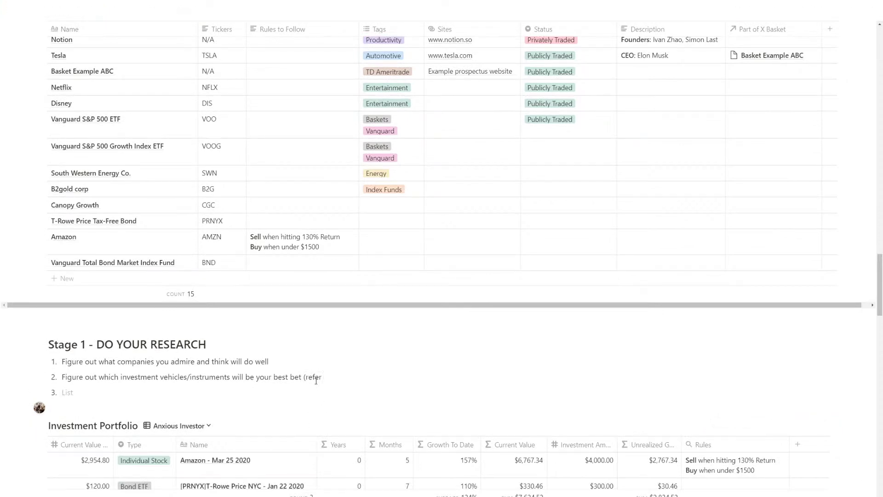
{"action": "type", "text": "to our masters)"}
- Link the word "masters" to the Types of Investments gallery and replace "bet" with "options" in the second list item
{"action": "scroll", "coordinate": [316, 381], "scroll_direction": "up", "scroll_amount": 15}
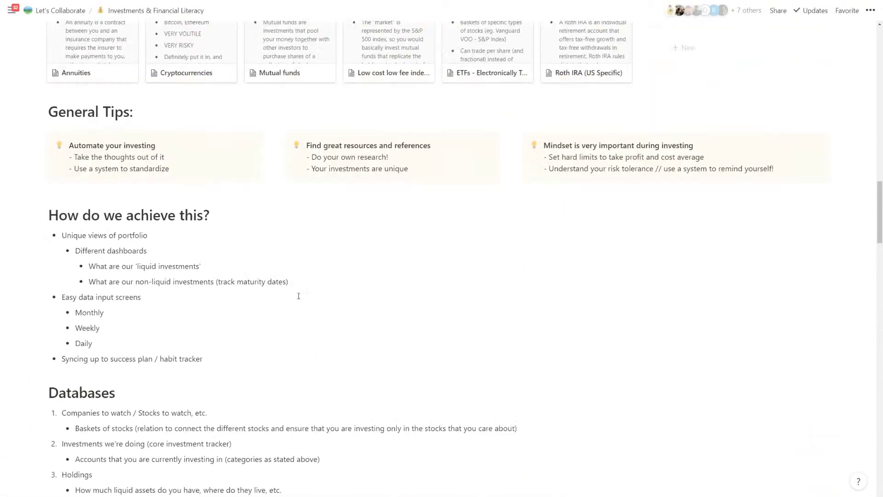
{"action": "scroll", "coordinate": [299, 296], "scroll_direction": "up", "scroll_amount": 4}
{"action": "left_click", "coordinate": [42, 158]}
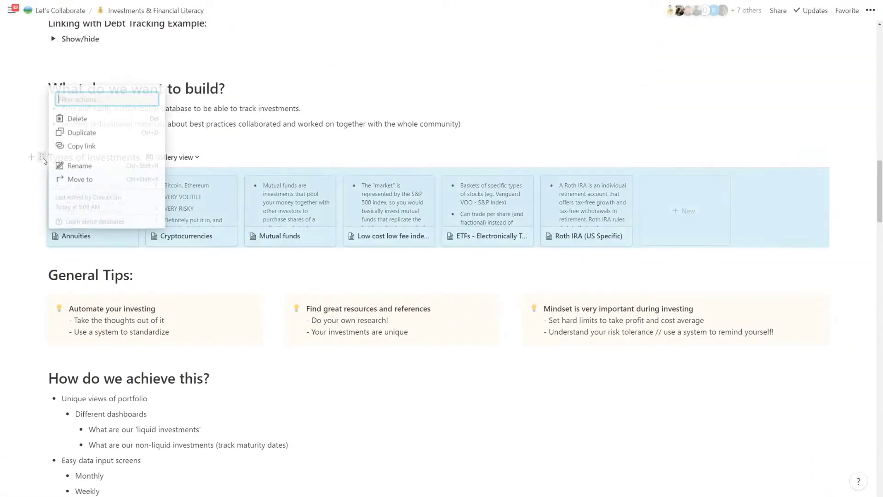
{"action": "left_click", "coordinate": [81, 146]}
{"action": "scroll", "coordinate": [263, 320], "scroll_direction": "down", "scroll_amount": 10}
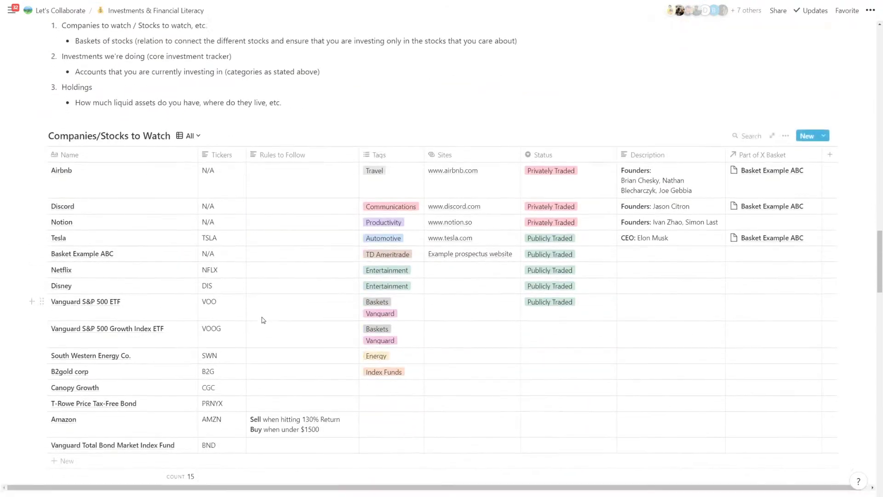
{"action": "scroll", "coordinate": [264, 319], "scroll_direction": "down", "scroll_amount": 5}
{"action": "double_click", "coordinate": [356, 340]}
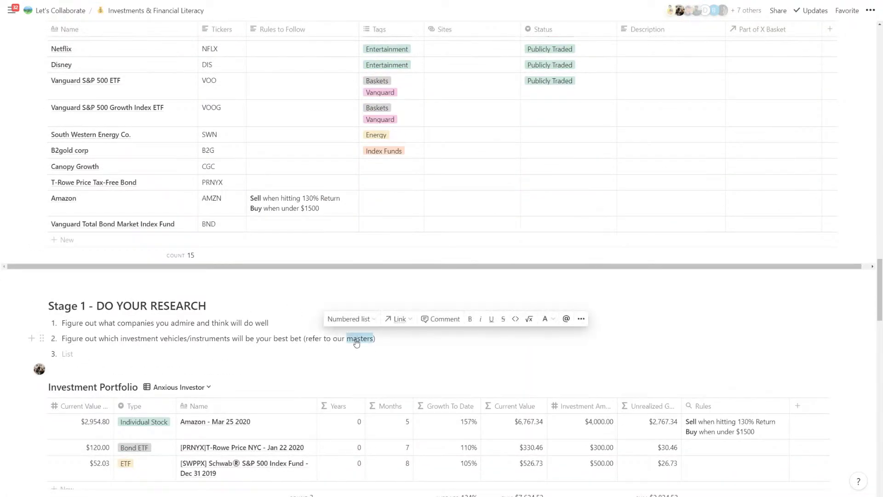
{"action": "left_click", "coordinate": [357, 343]}
{"action": "double_click", "coordinate": [296, 338]}
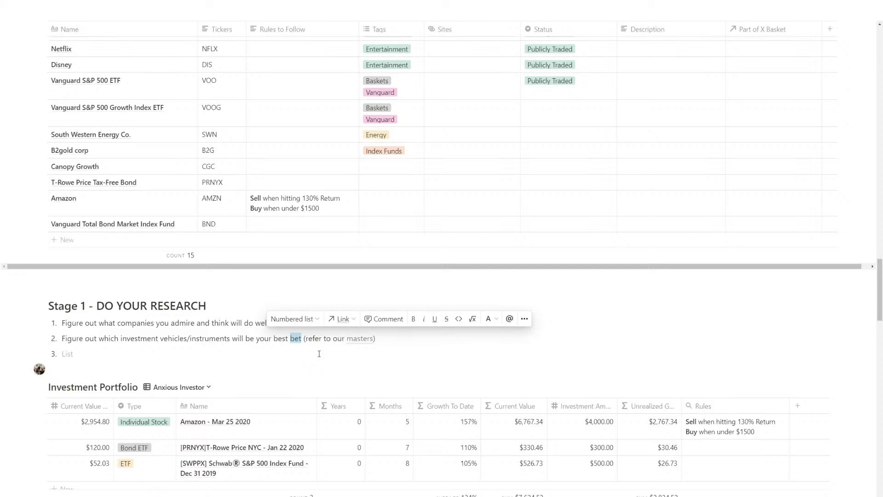
{"action": "type", "text": "options"}
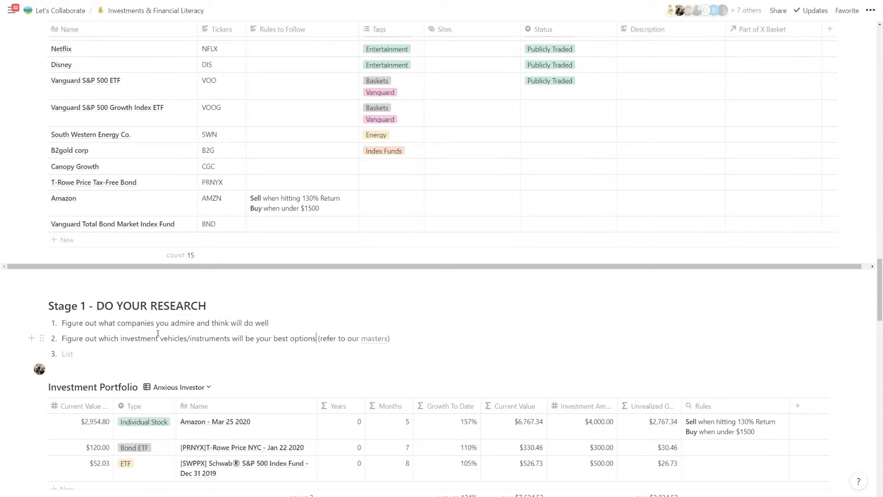
- Add the Heading 1 "Let's Start Investing" between the Databases list and the Companies/Stocks to Watch table
{"action": "scroll", "coordinate": [158, 333], "scroll_direction": "down", "scroll_amount": 1}
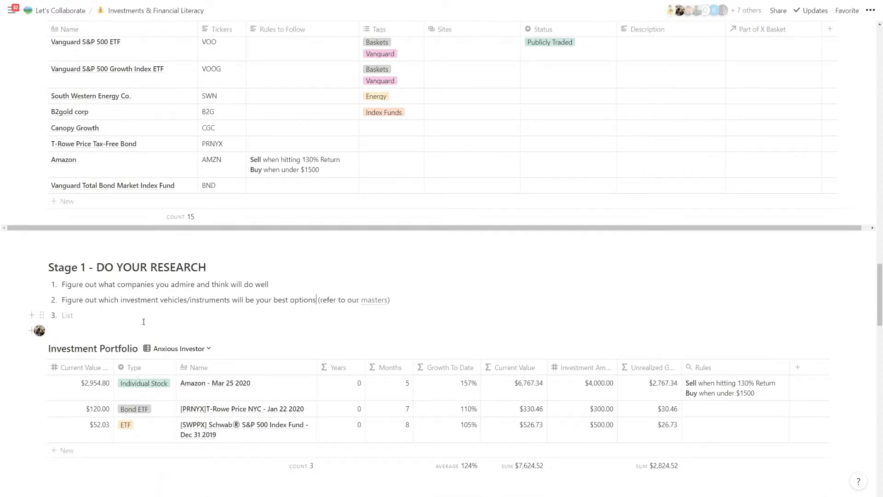
{"action": "scroll", "coordinate": [143, 321], "scroll_direction": "up", "scroll_amount": 6}
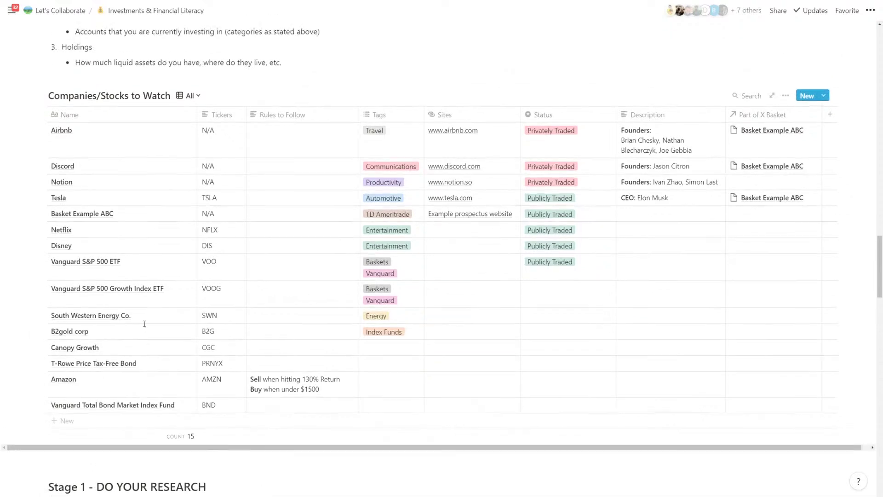
{"action": "scroll", "coordinate": [146, 327], "scroll_direction": "up", "scroll_amount": 3}
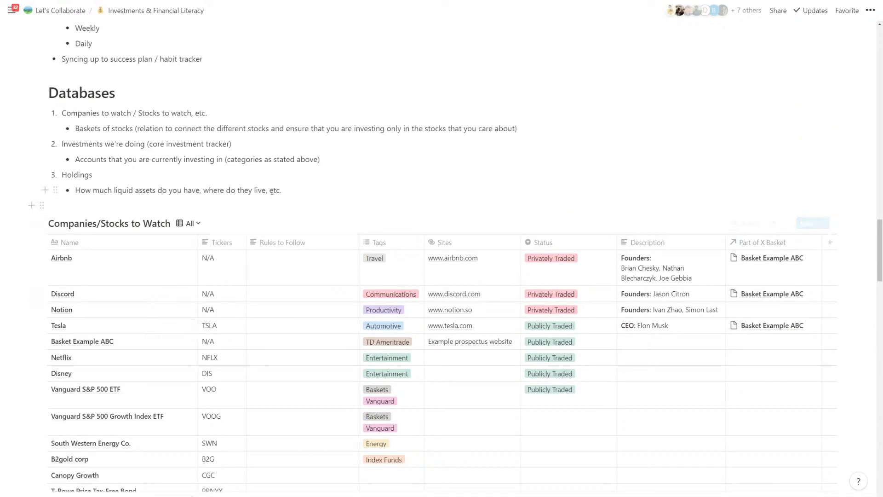
{"action": "left_click", "coordinate": [299, 193]}
{"action": "key", "text": "Return"}
{"action": "key", "text": "BackSpace"}
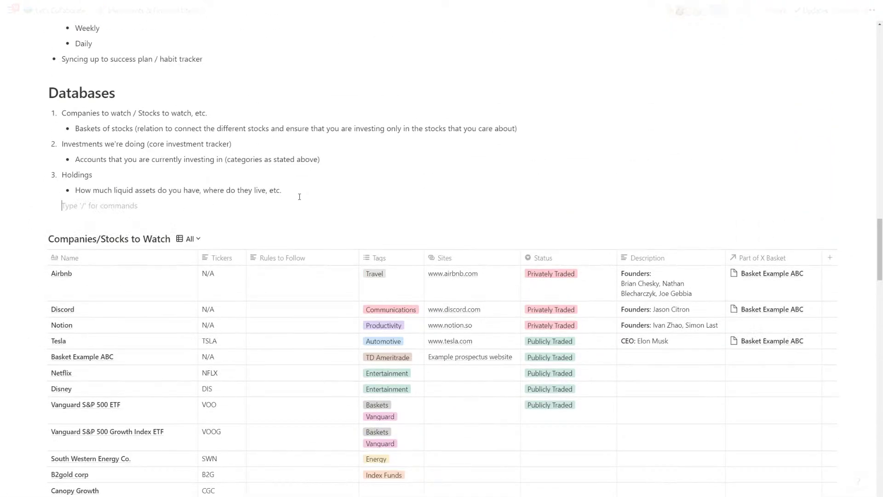
{"action": "type", "text": "/head"}
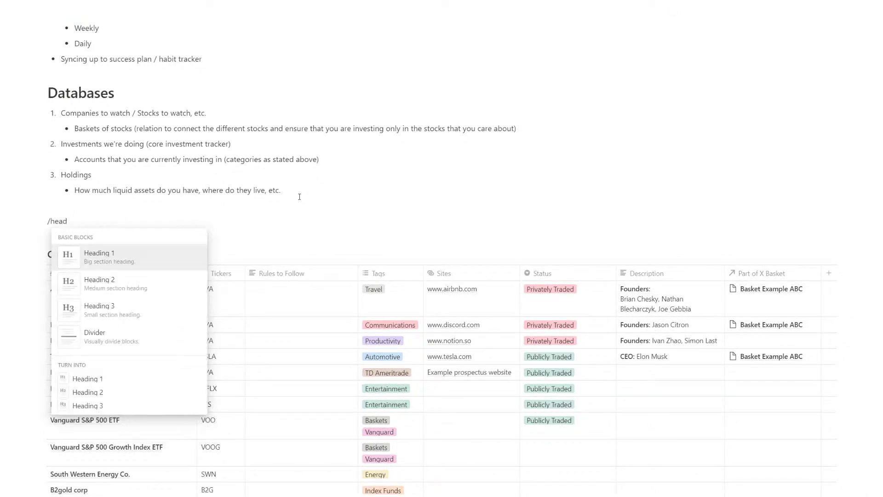
{"action": "key", "text": "Return"}
{"action": "type", "text": "Let's Start"}
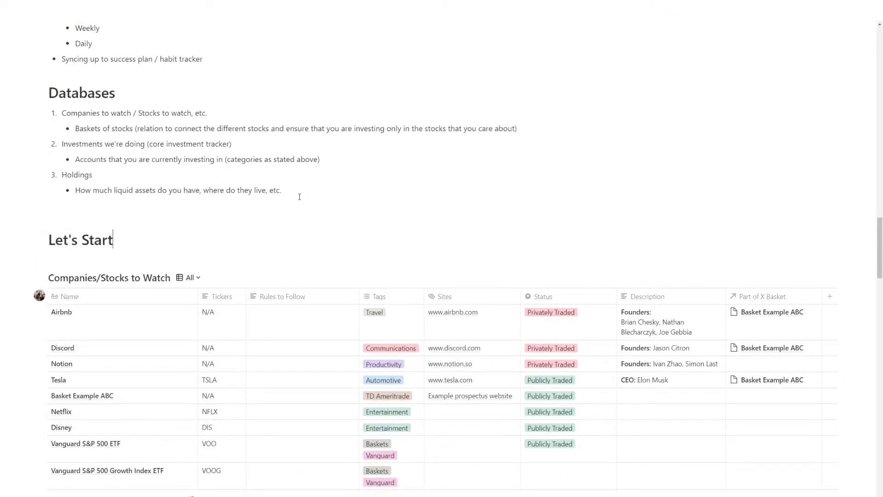
{"action": "type", "text": " Investing"}
- Move the Stage 1 heading and its numbered list directly beneath the "Let's Start Investing" heading
{"action": "scroll", "coordinate": [299, 196], "scroll_direction": "down", "scroll_amount": 4}
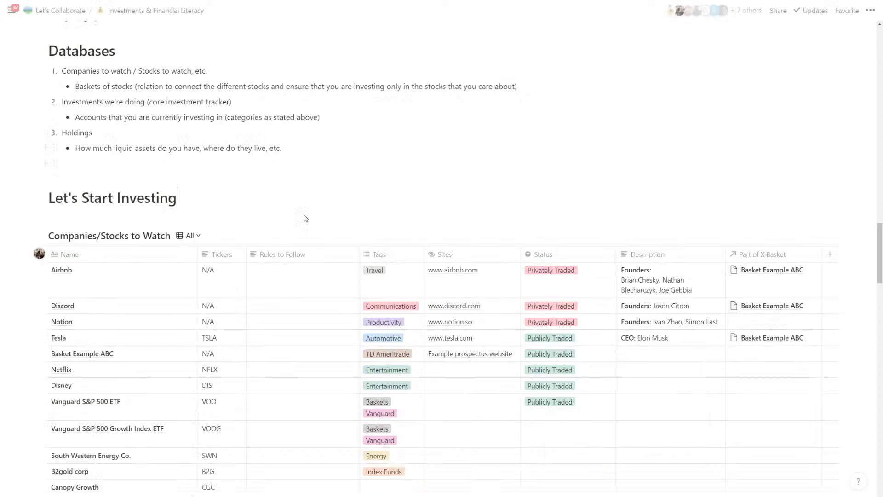
{"action": "scroll", "coordinate": [142, 411], "scroll_direction": "down", "scroll_amount": 2}
{"action": "left_click_drag", "start_coordinate": [63, 398], "coordinate": [81, 448]}
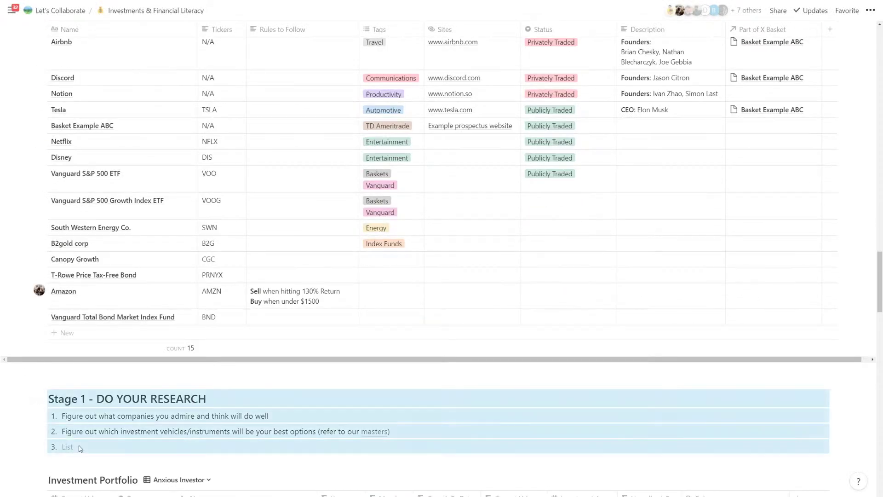
{"action": "left_click_drag", "start_coordinate": [41, 398], "coordinate": [76, 116]}
- Insert a divider between the "Let's Start Investing" heading and the Stage 1 heading
{"action": "left_click", "coordinate": [193, 110]}
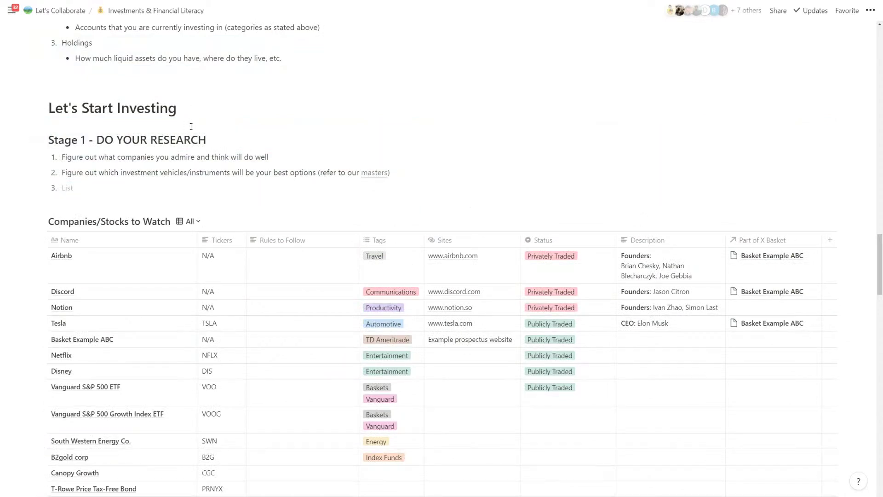
{"action": "key", "text": "Return"}
{"action": "type", "text": "/div"}
{"action": "key", "text": "Return"}
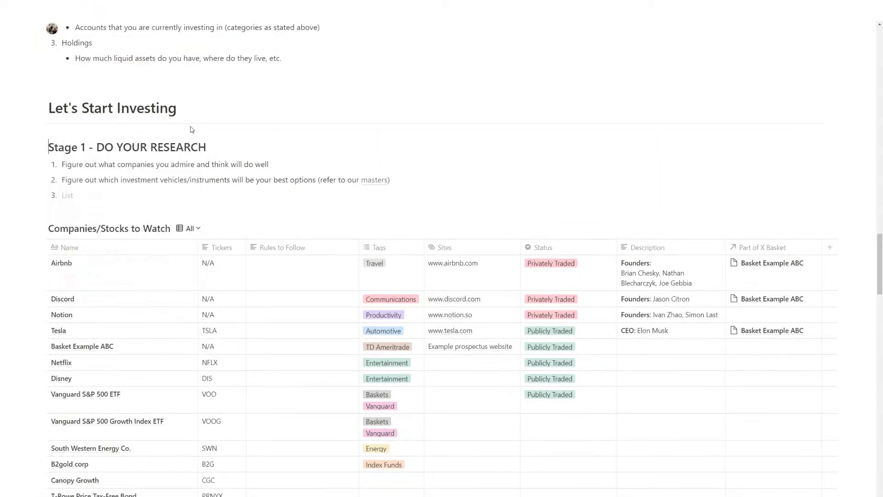
- Open the Airbnb entry in Companies/Stocks to Watch and add a new property to it
{"action": "scroll", "coordinate": [276, 138], "scroll_direction": "down", "scroll_amount": 2}
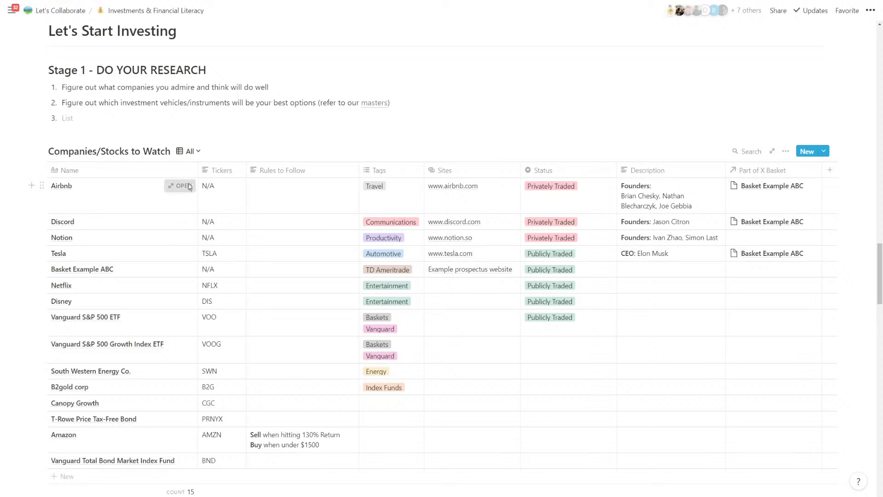
{"action": "left_click", "coordinate": [188, 187]}
{"action": "left_click", "coordinate": [324, 298]}
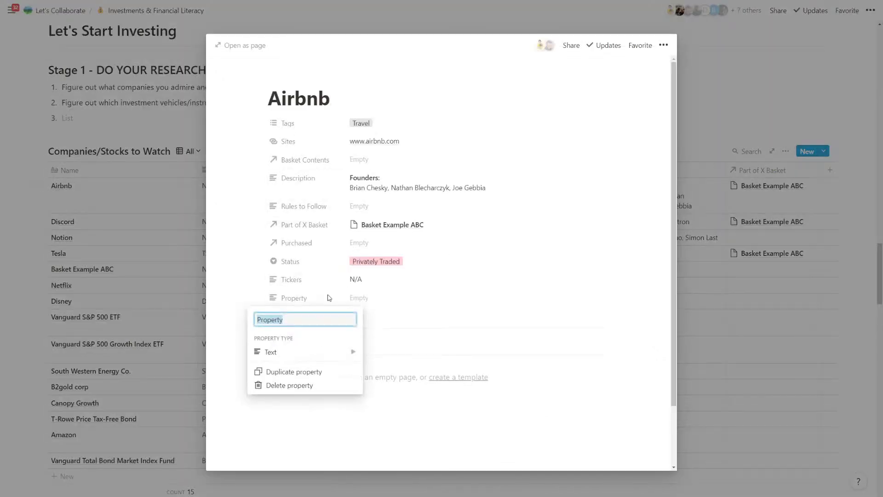
- Name the new Airbnb page property "Operation Start Date" and set its type to Date
{"action": "type", "text": "Date "}
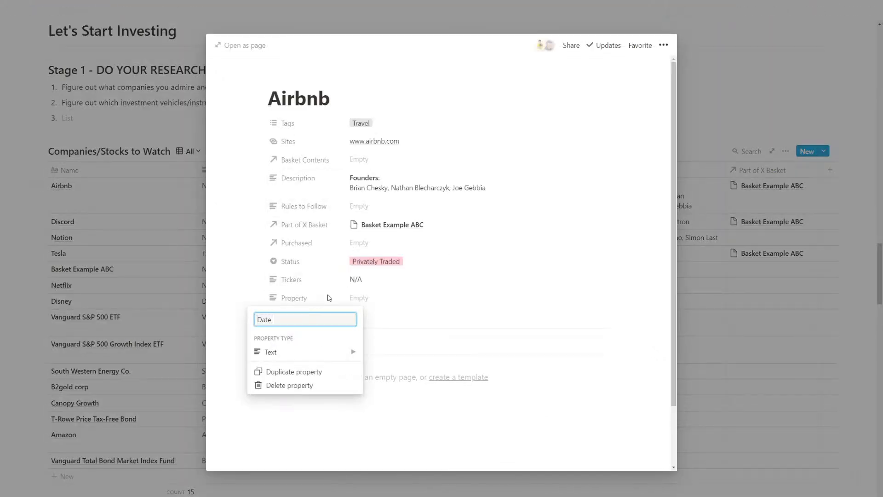
{"action": "type", "text": "of Incorporation"}
{"action": "key", "text": "ctrl+BackSpace"}
{"action": "key", "text": "ctrl+BackSpace"}
{"action": "key", "text": "ctrl+BackSpace"}
{"action": "type", "text": "Operation Start Date"}
{"action": "mouse_move", "coordinate": [326, 352]}
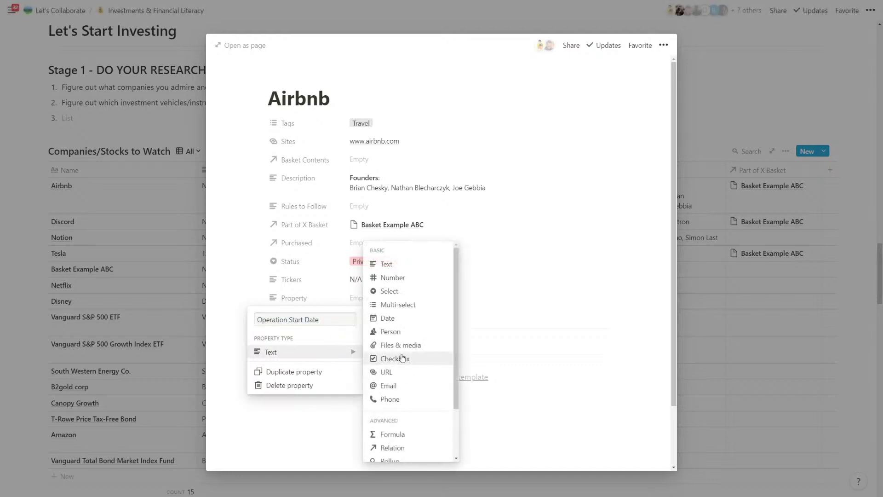
{"action": "left_click", "coordinate": [388, 318]}
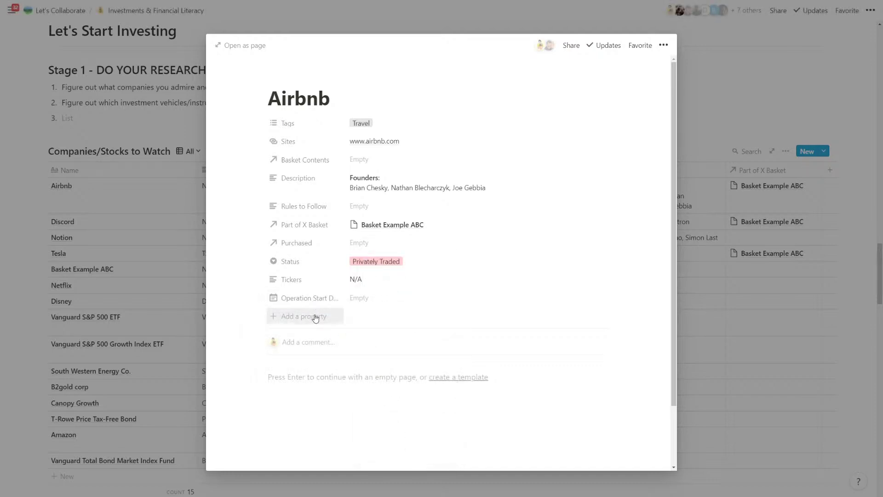
- Add a Formula property named "Years in Operation" below Operation Start Date
{"action": "left_click", "coordinate": [334, 323]}
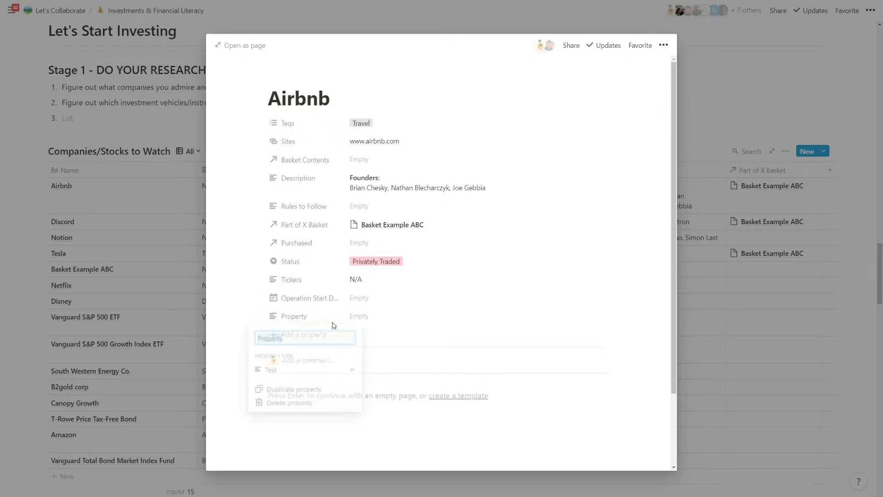
{"action": "mouse_move", "coordinate": [347, 371]}
{"action": "scroll", "coordinate": [410, 397], "scroll_direction": "down", "scroll_amount": 3}
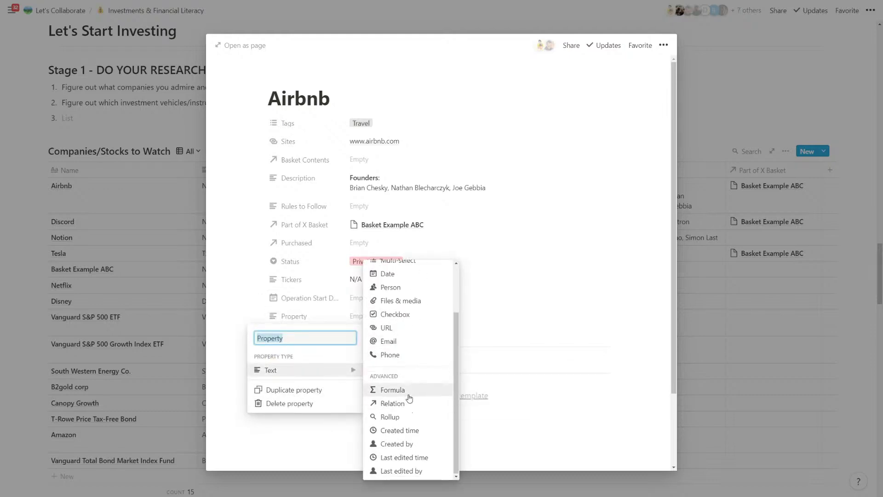
{"action": "left_click", "coordinate": [409, 395]}
{"action": "left_click", "coordinate": [310, 316]}
{"action": "type", "text": "Ye"}
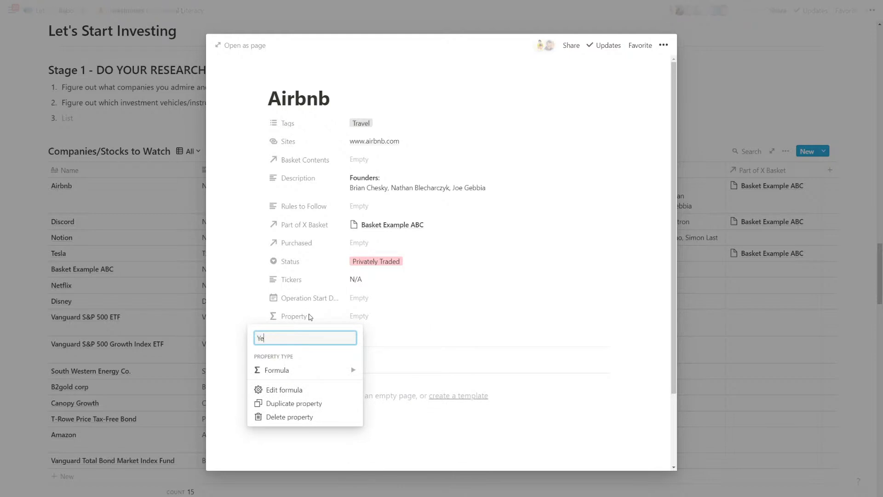
{"action": "type", "text": "ars in Operation"}
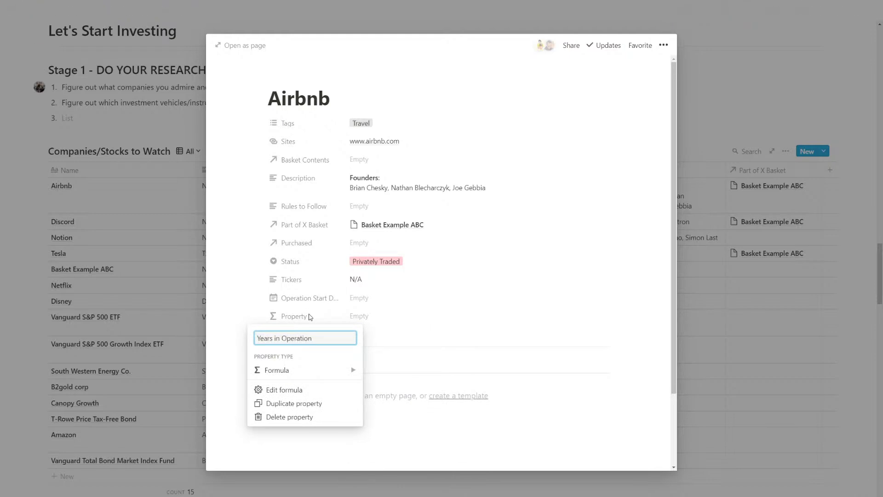
{"action": "key", "text": "Return"}
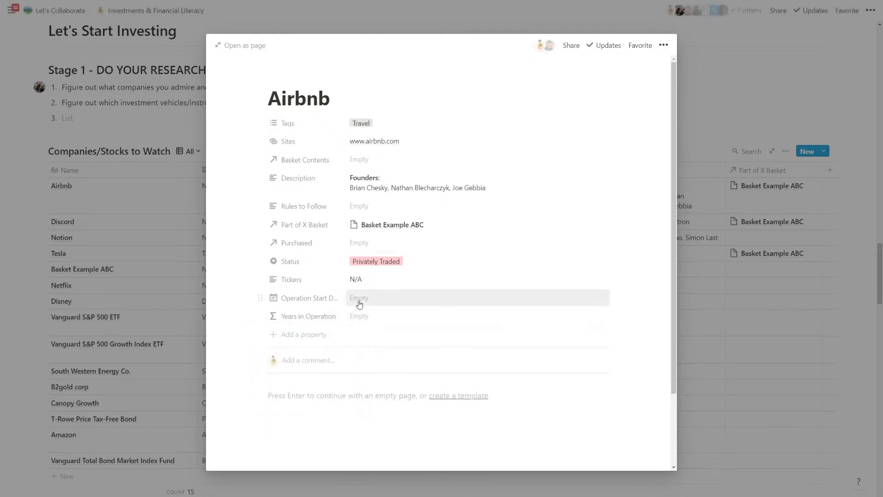
{"action": "left_click", "coordinate": [359, 301]}
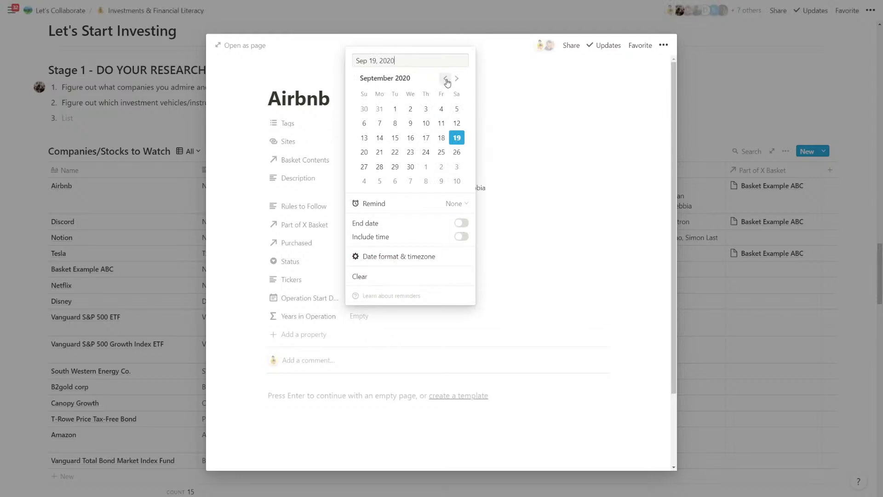
{"action": "key", "text": "Escape"}
{"action": "left_click", "coordinate": [158, 344]}
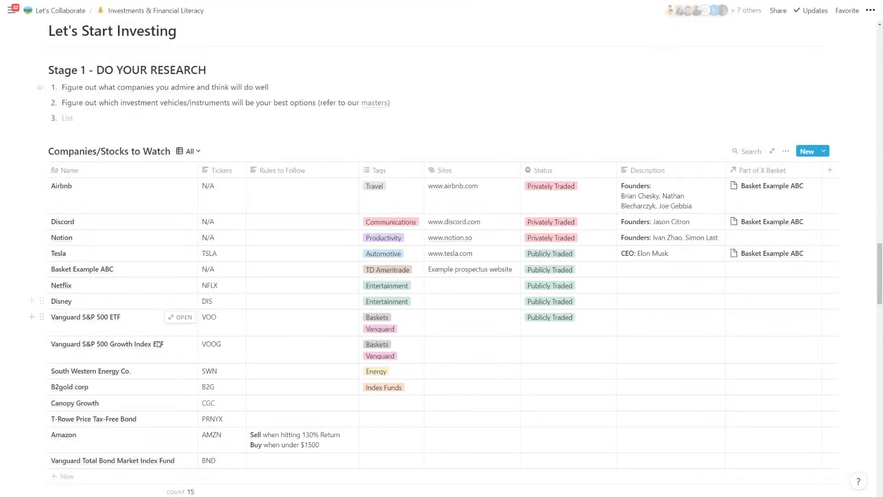
- Open the Amazon entry and set its Operation Start Date to July 5 1994
{"action": "scroll", "coordinate": [158, 344], "scroll_direction": "down", "scroll_amount": 2}
{"action": "left_click", "coordinate": [180, 397]}
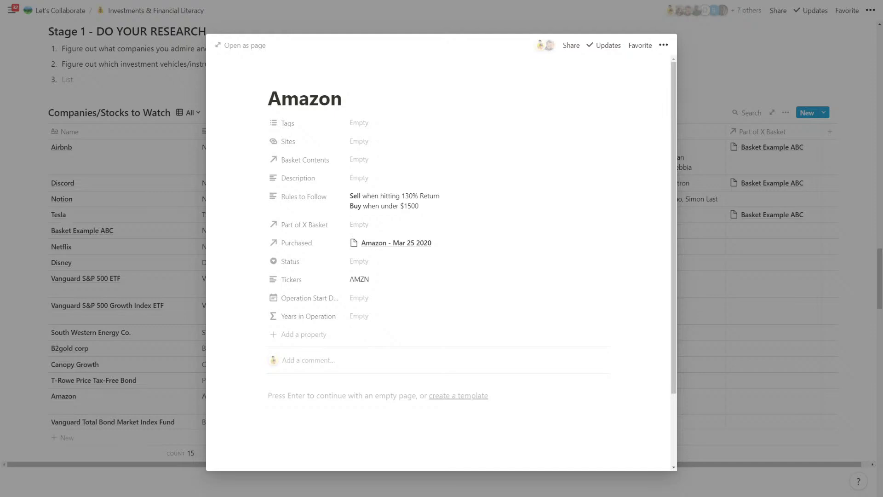
{"action": "left_click", "coordinate": [366, 300]}
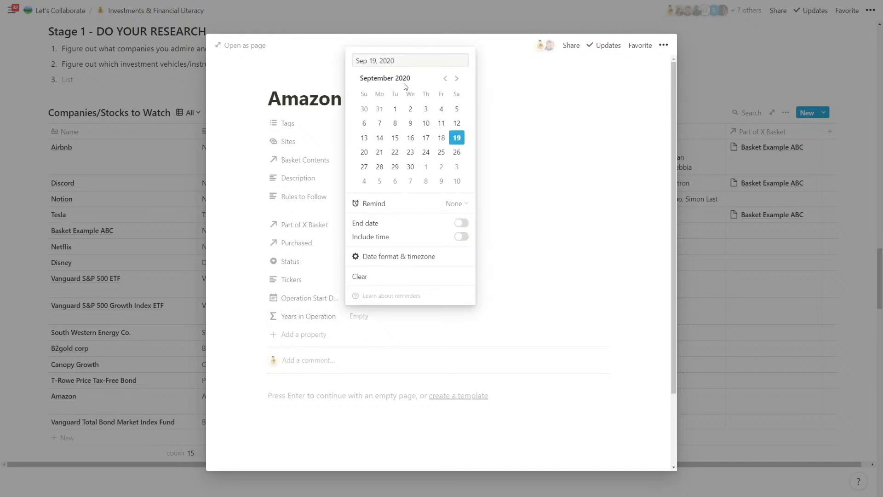
{"action": "left_click_drag", "start_coordinate": [414, 64], "coordinate": [320, 57]}
{"action": "type", "text": "July "}
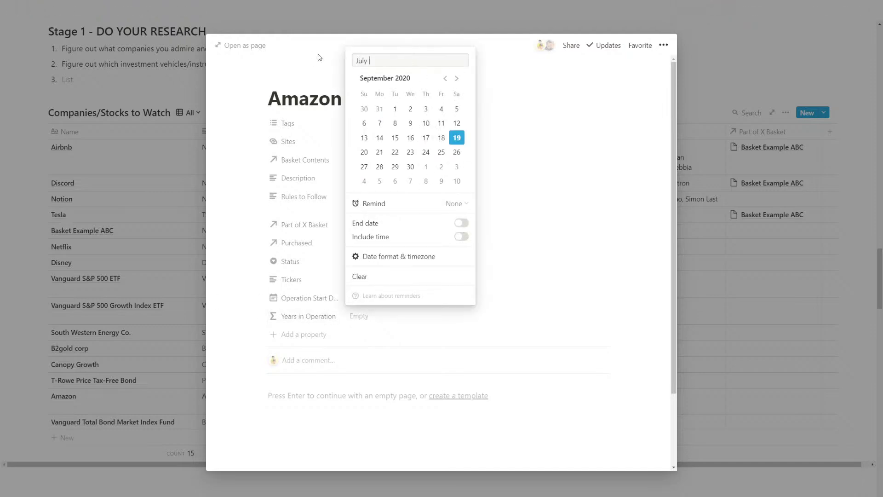
{"action": "type", "text": "5 1994"}
{"action": "key", "text": "Return"}
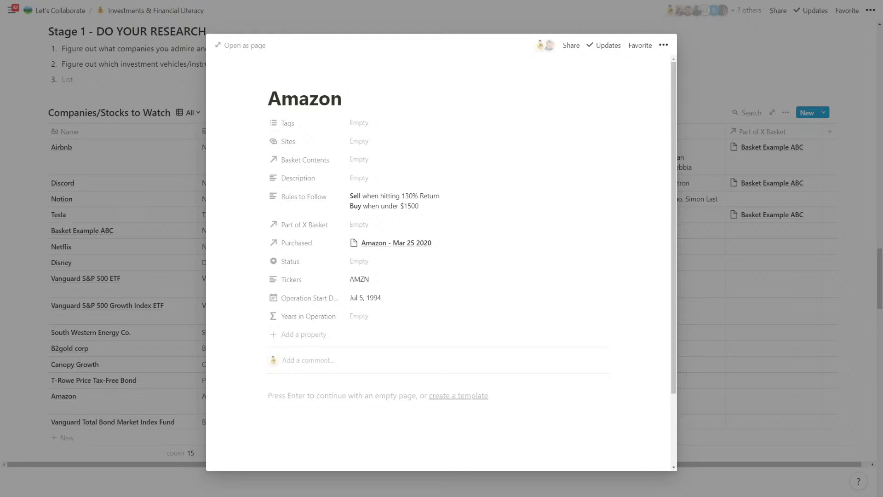
- Enter the Years in Operation formula dateBetween(now(), prop("Operation Start Date"), "years")
{"action": "left_click", "coordinate": [375, 316]}
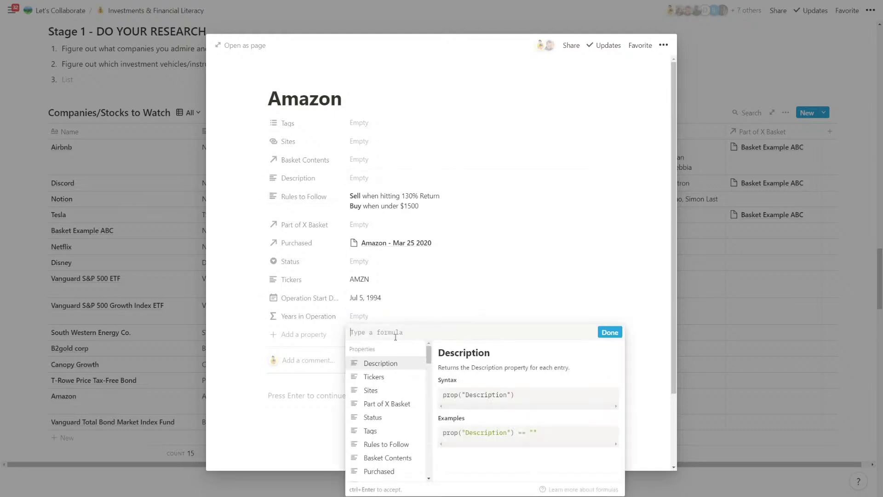
{"action": "type", "text": "dateBetween(now(), prop(\"Birthday\"), \"years\")"}
{"action": "double_click", "coordinate": [452, 331]}
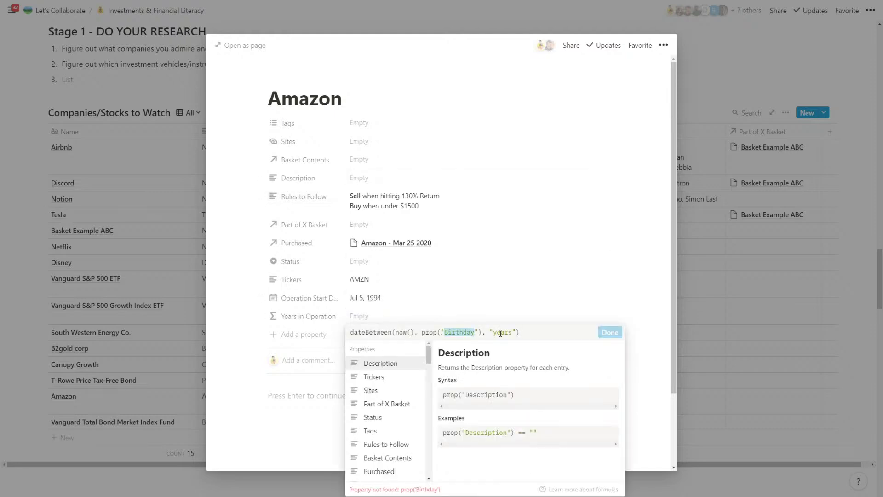
{"action": "type", "text": "Operation"}
{"action": "type", "text": "Start Date"}
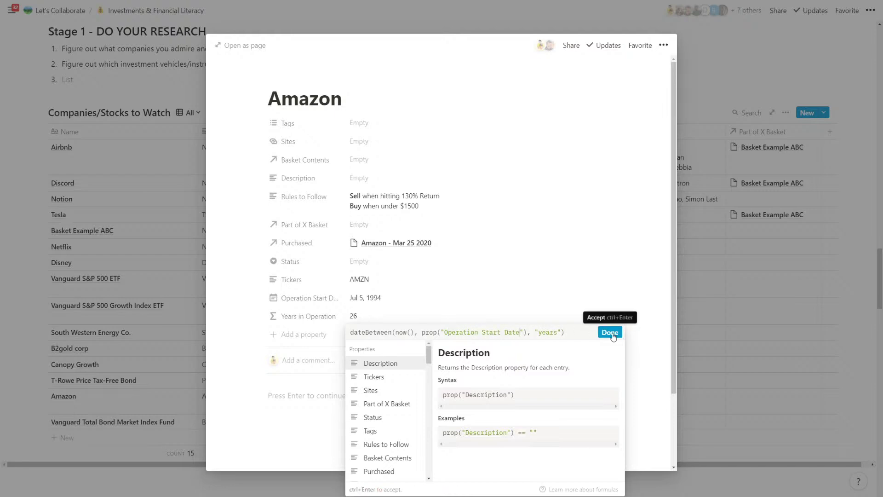
- Wrap the dateBetween expression in format(), append + " years in operation", accept the formula and close the Amazon page
{"action": "type", "text": " + "}
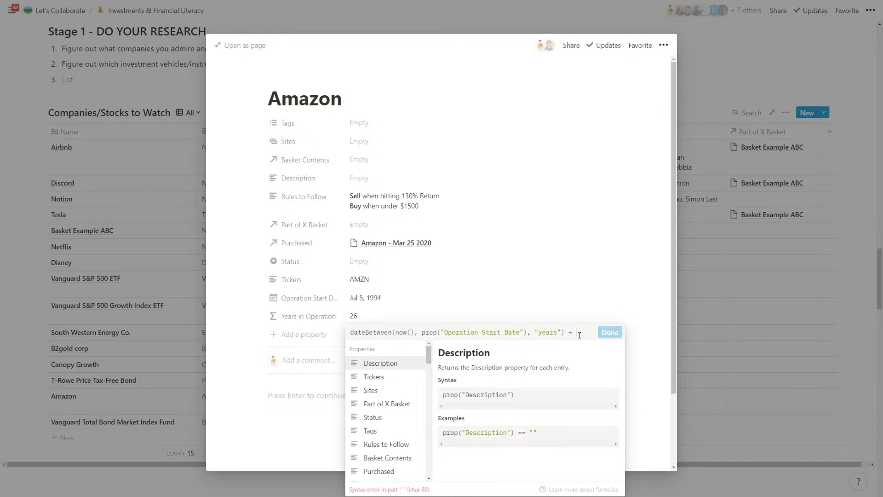
{"action": "type", "text": "\" Ye"}
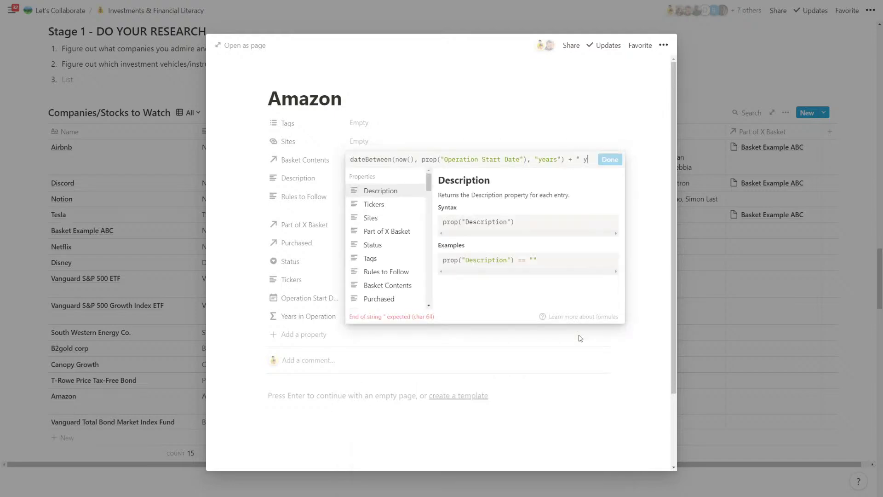
{"action": "type", "text": "ears in operation\""}
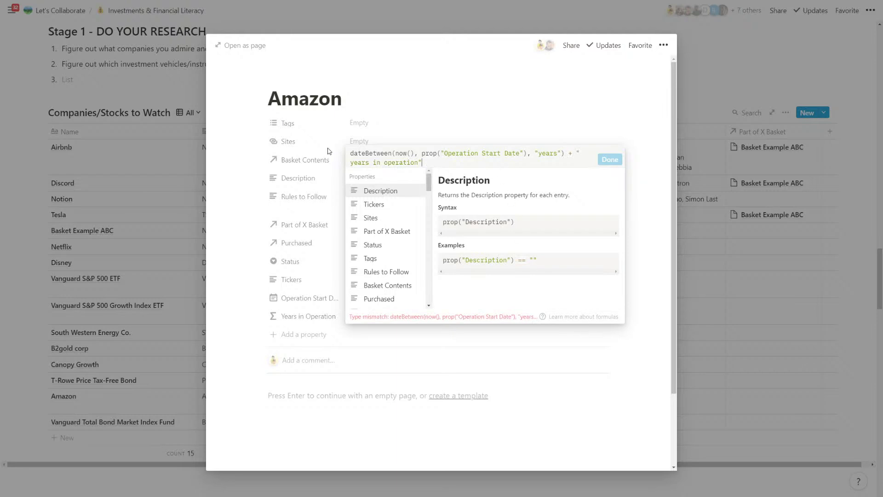
{"action": "left_click", "coordinate": [351, 154]}
{"action": "type", "text": "format("}
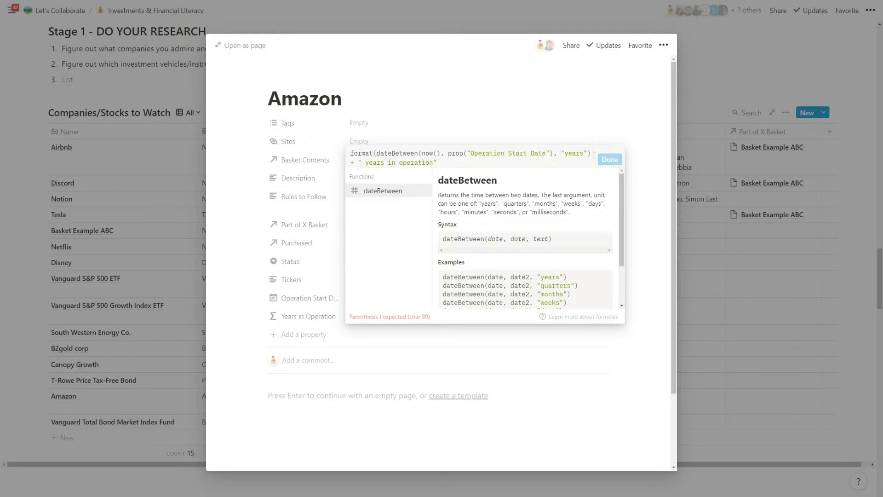
{"action": "left_click", "coordinate": [591, 165]}
{"action": "type", "text": ")"}
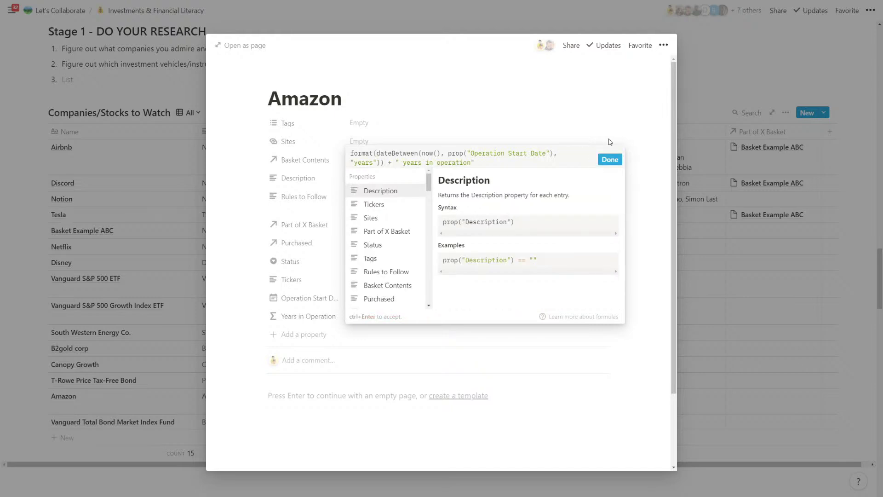
{"action": "left_click", "coordinate": [610, 159]}
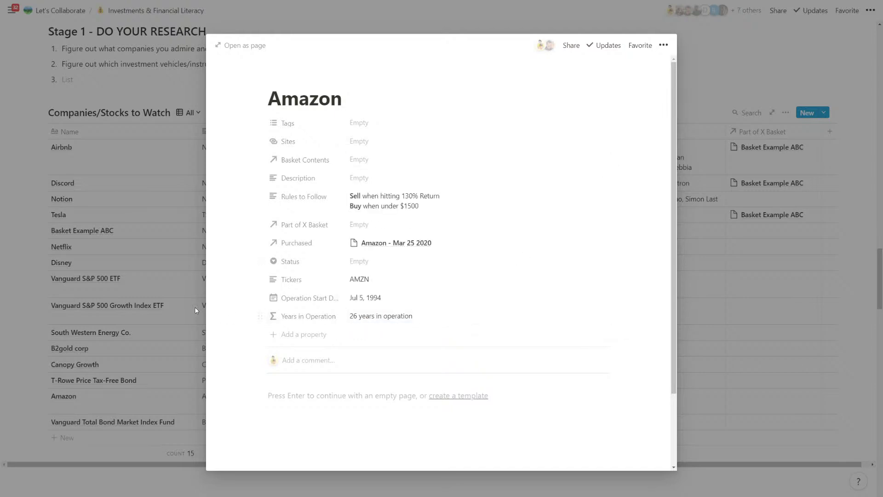
{"action": "left_click", "coordinate": [157, 307]}
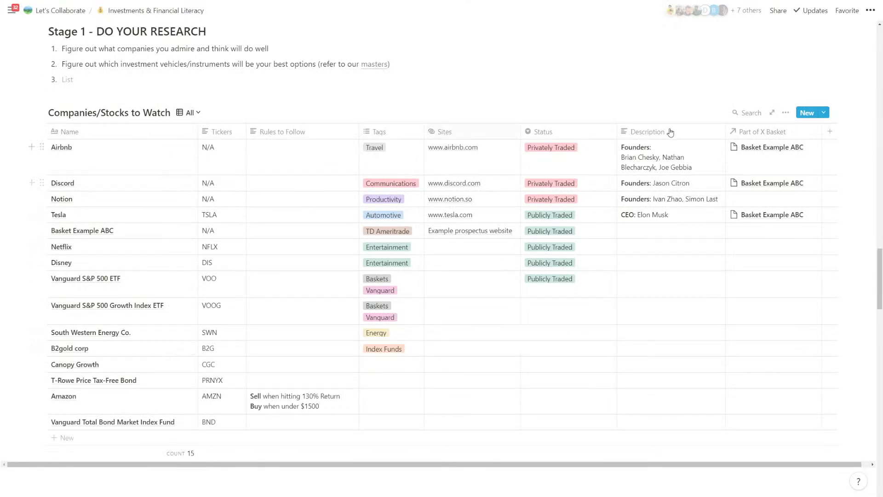
- Show the Operation Start Date property in the Companies/Stocks to Watch table
{"action": "left_click", "coordinate": [786, 113]}
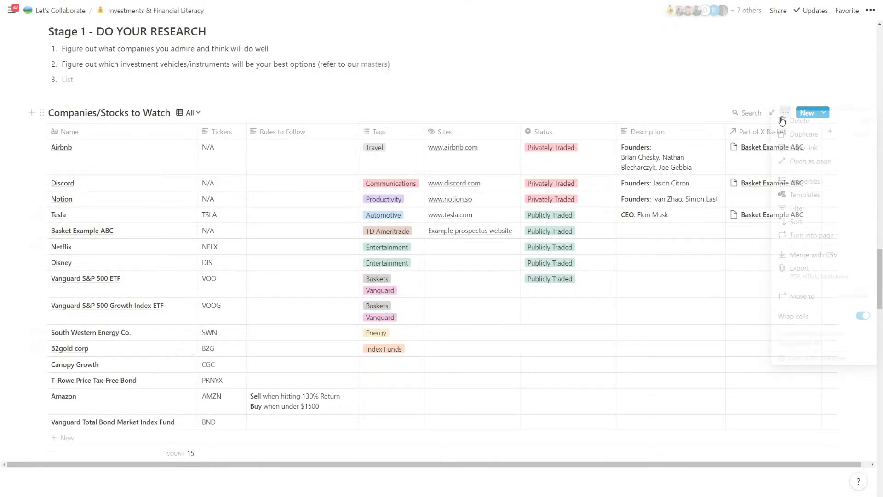
{"action": "left_click", "coordinate": [799, 181]}
{"action": "left_click", "coordinate": [791, 285]}
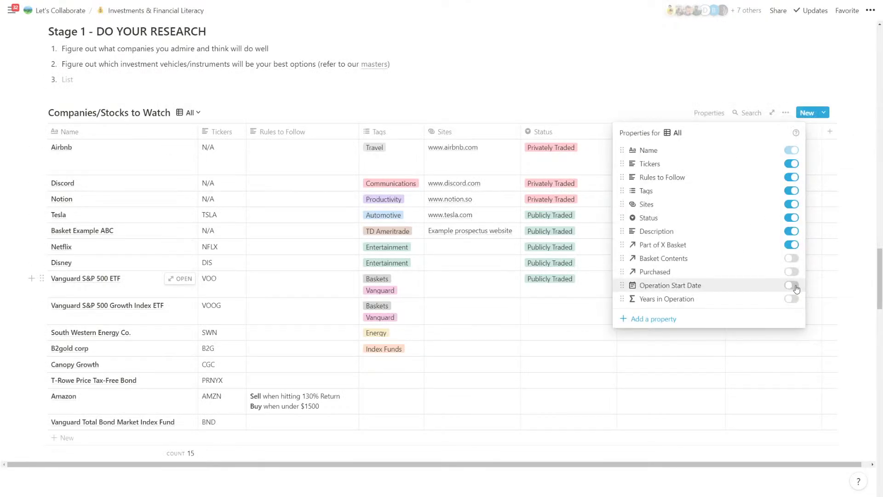
{"action": "left_click", "coordinate": [608, 232]}
- Narrow the Operation Start Date column and move it between the Tags and Sites columns
{"action": "left_click_drag", "start_coordinate": [698, 465], "coordinate": [790, 246]}
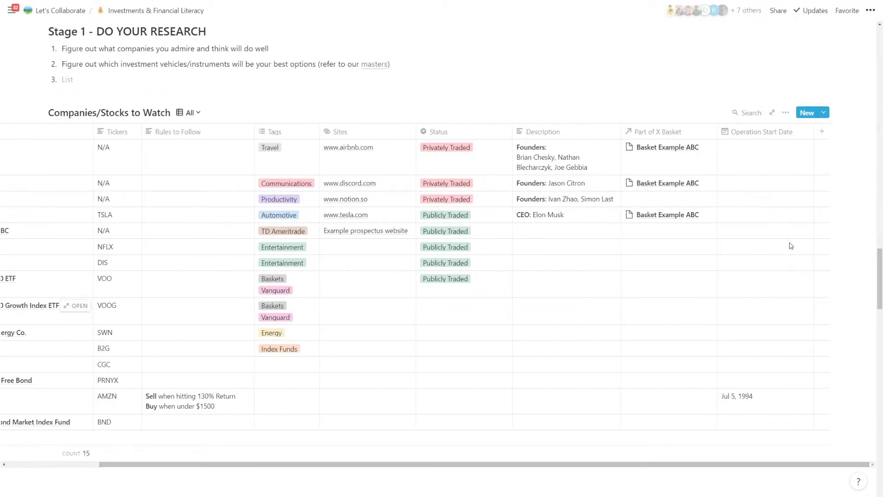
{"action": "left_click_drag", "start_coordinate": [814, 133], "coordinate": [326, 133]}
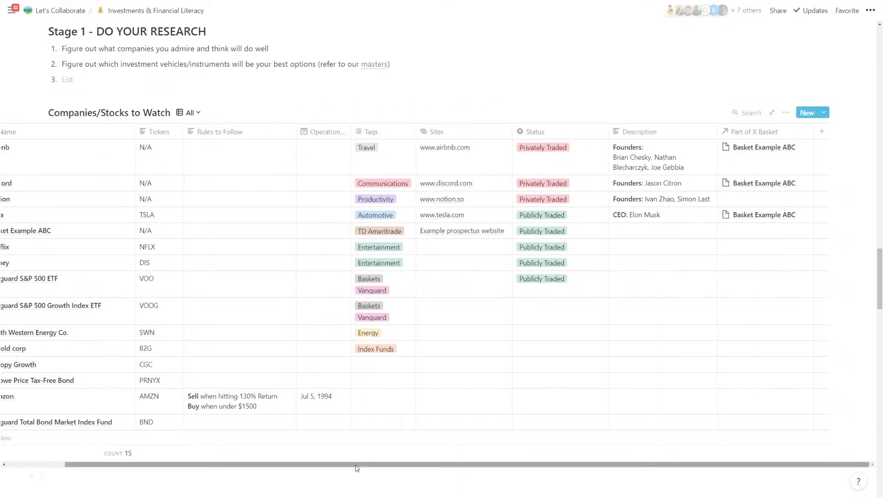
{"action": "left_click_drag", "start_coordinate": [357, 468], "coordinate": [263, 453]}
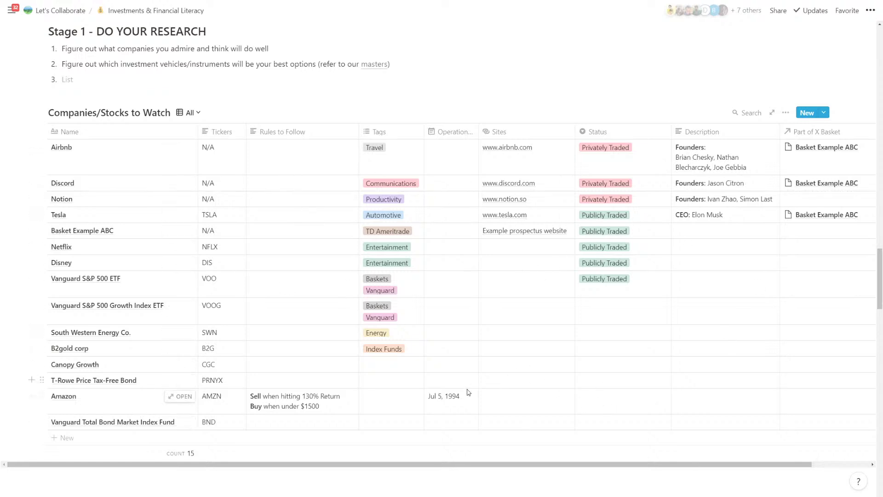
- Create a "Marketplace" tag and assign it to the Amazon row
{"action": "left_click", "coordinate": [405, 408]}
{"action": "type", "text": "Marketplac"}
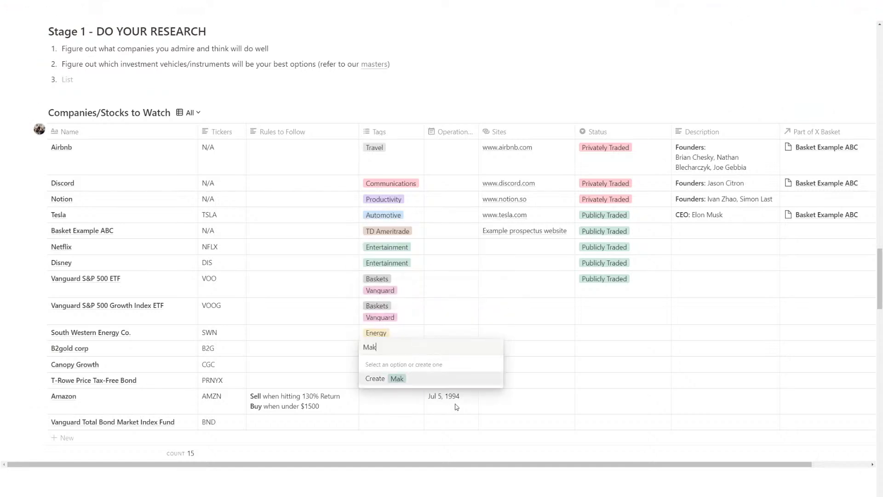
{"action": "type", "text": "e"}
{"action": "key", "text": "Return"}
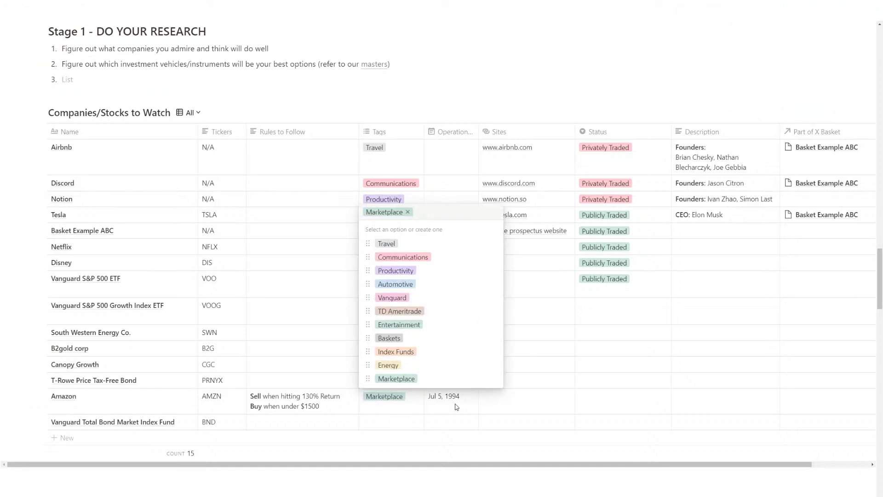
{"action": "key", "text": "Escape"}
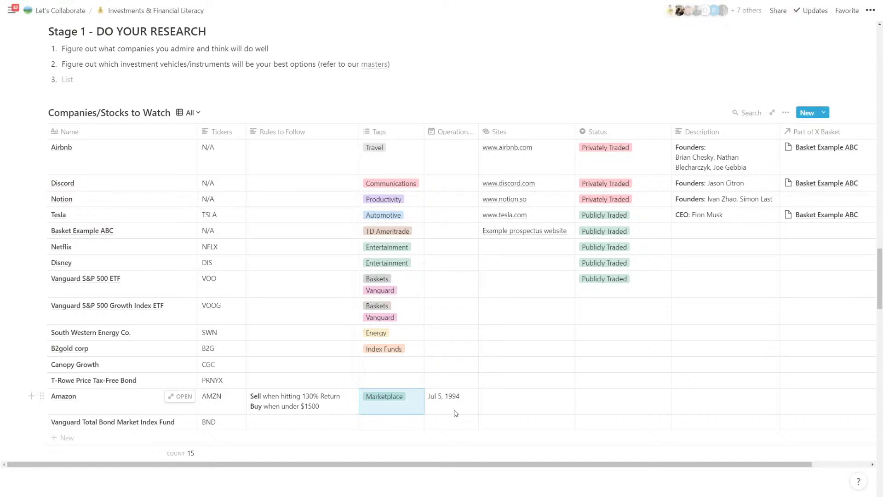
- Move Years in Operation to the top of the Amazon page's property list and close the page
{"action": "left_click", "coordinate": [180, 396]}
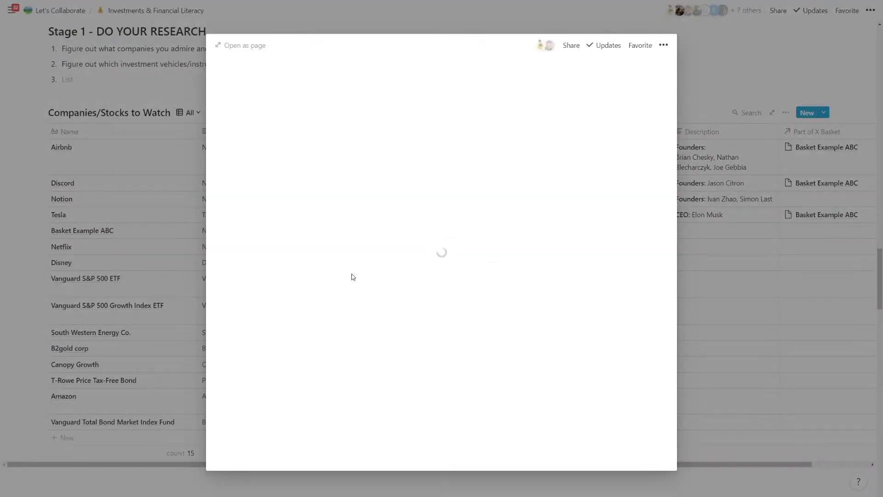
{"action": "left_click_drag", "start_coordinate": [325, 317], "coordinate": [295, 122]}
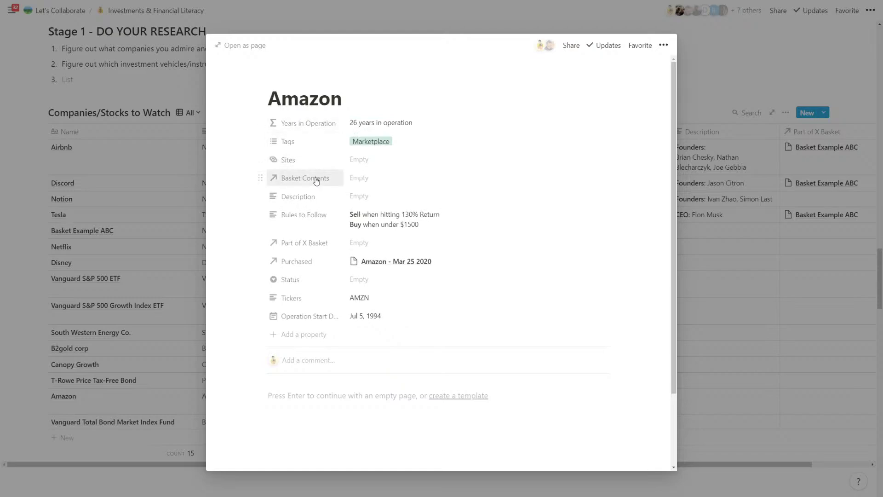
{"action": "left_click", "coordinate": [141, 180]}
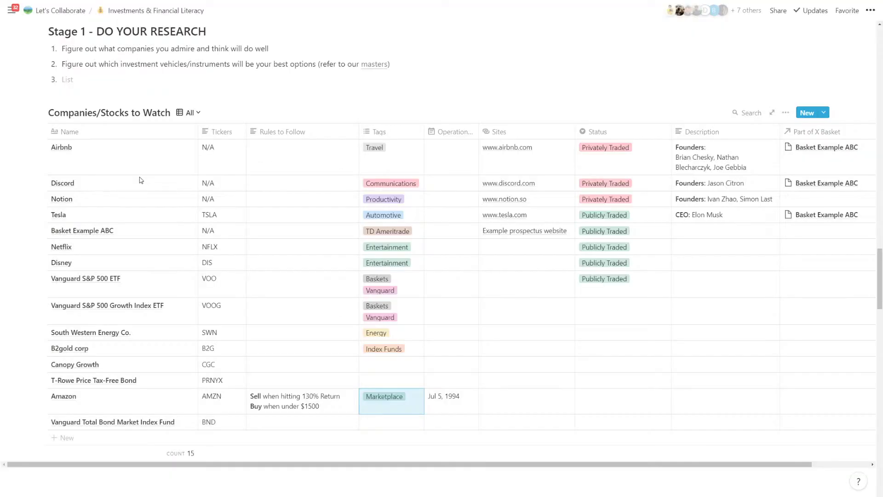
- Remove the empty third item from the numbered list under "Stage 1 - DO YOUR RESEARCH"
{"action": "scroll", "coordinate": [205, 230], "scroll_direction": "up", "scroll_amount": 2}
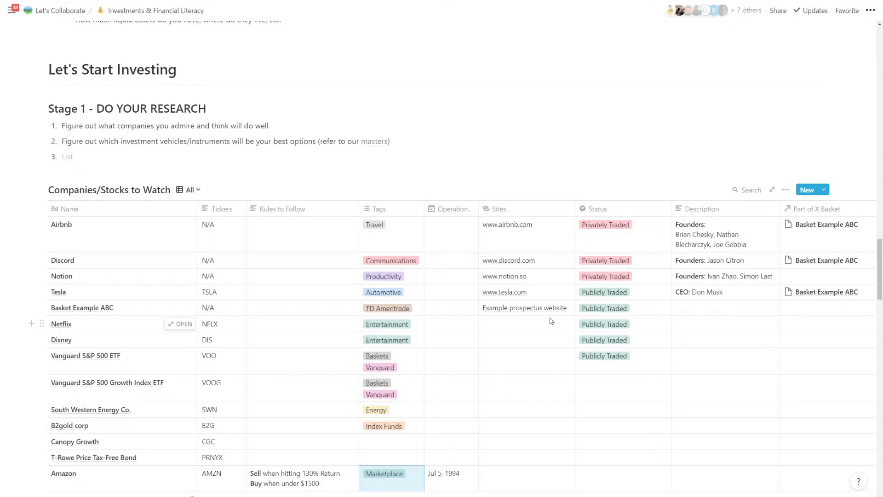
{"action": "left_click", "coordinate": [168, 155]}
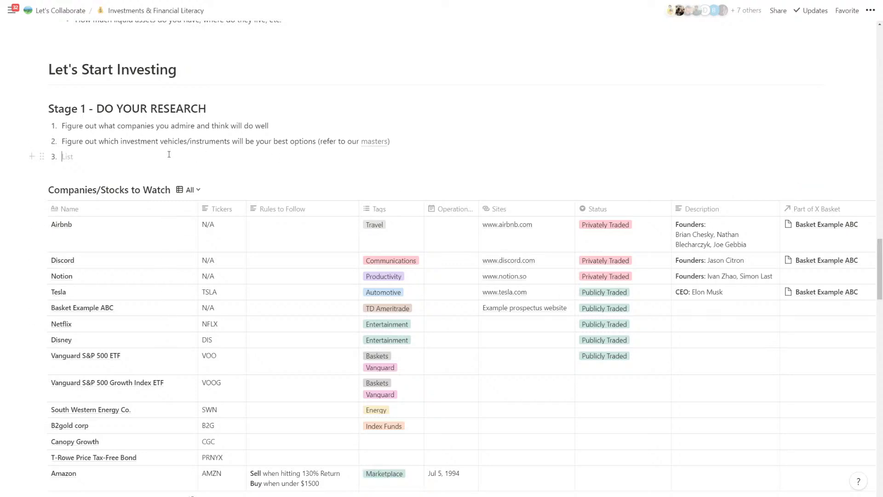
{"action": "key", "text": "BackSpace"}
{"action": "key", "text": "BackSpace"}
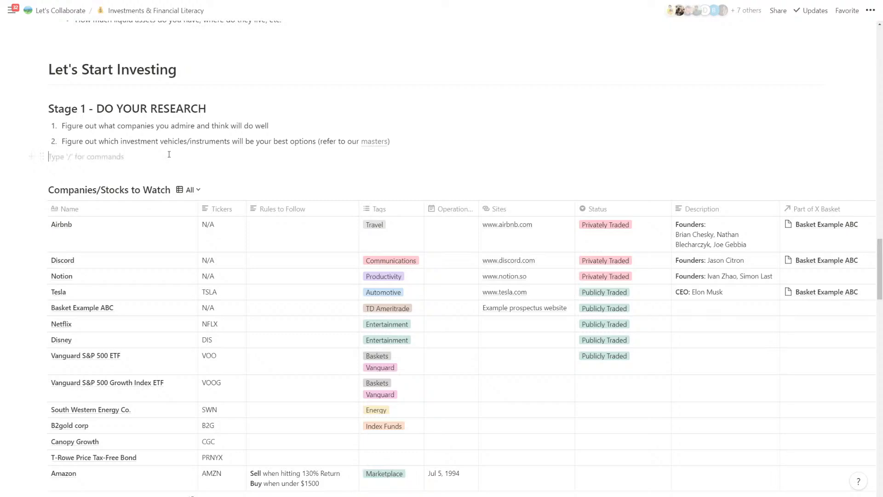
- Add a Heading 2 reading "Stage 2 - Make Your Investment" between the Companies/Stocks to Watch and Investment Portfolio tables
{"action": "scroll", "coordinate": [169, 154], "scroll_direction": "down", "scroll_amount": 6}
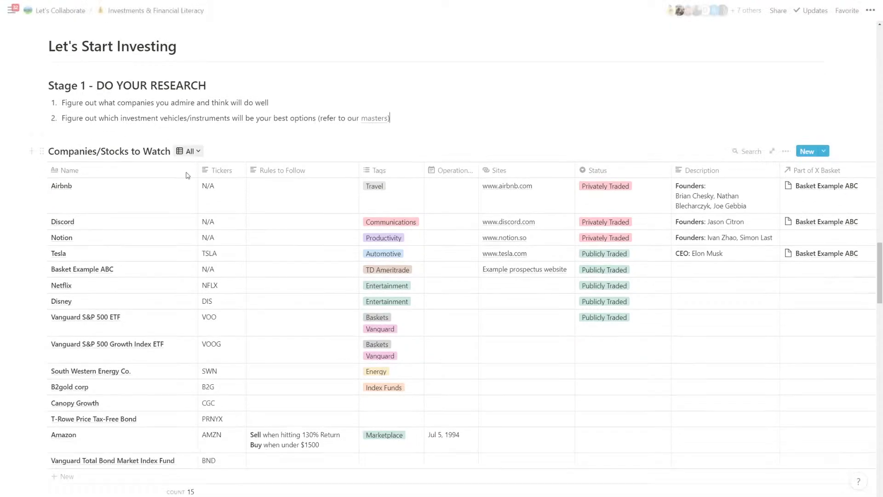
{"action": "left_click", "coordinate": [140, 276]}
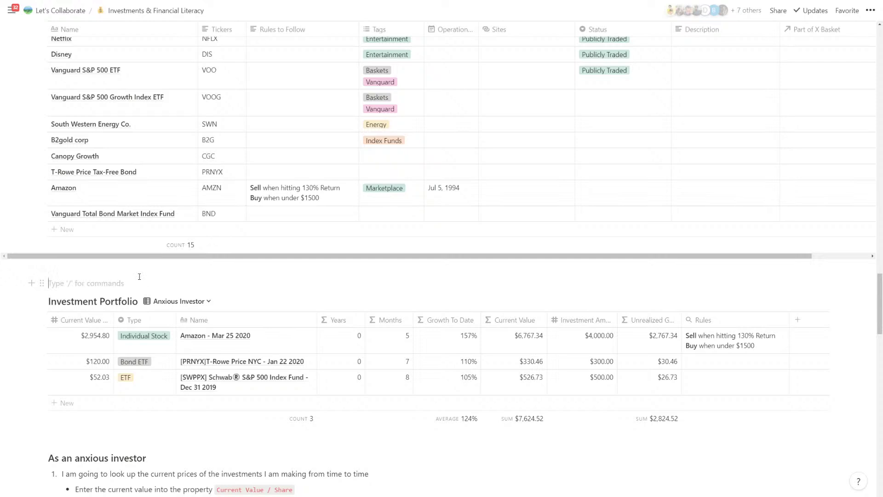
{"action": "key", "text": "Return"}
{"action": "left_click", "coordinate": [147, 280]}
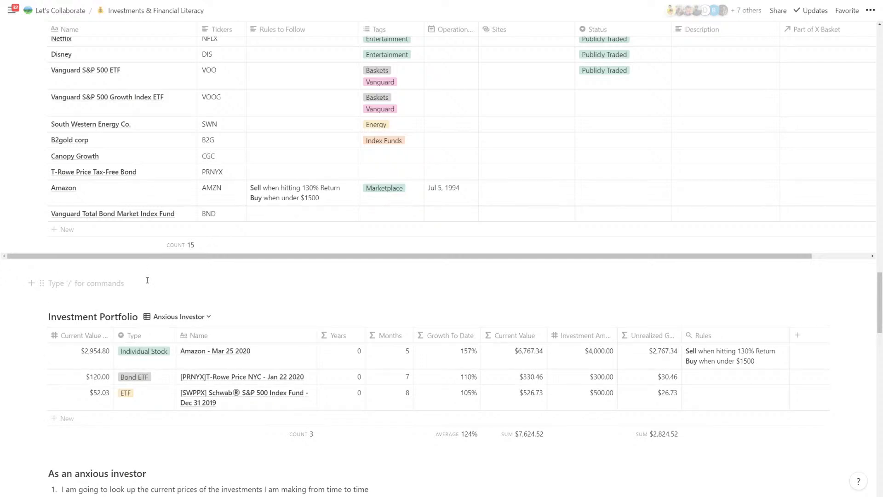
{"action": "type", "text": "/head"}
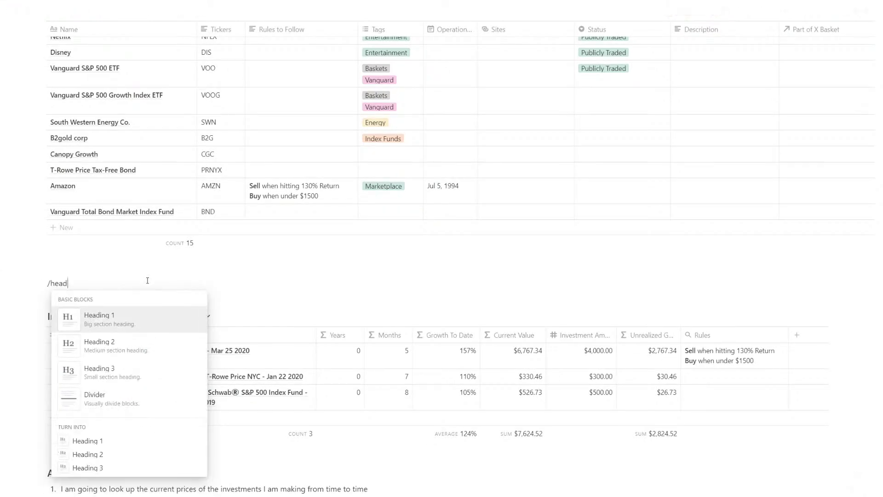
{"action": "key", "text": "Down"}
{"action": "key", "text": "Return"}
{"action": "scroll", "coordinate": [147, 280], "scroll_direction": "up", "scroll_amount": 4}
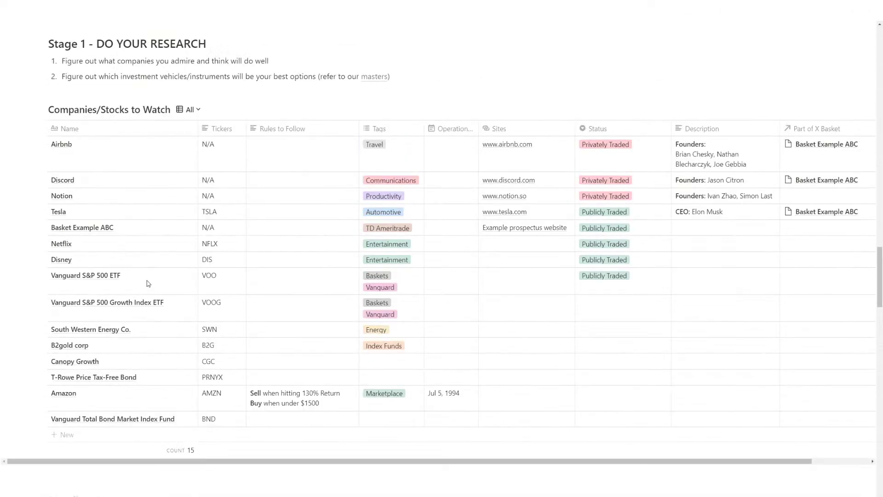
{"action": "scroll", "coordinate": [147, 280], "scroll_direction": "down", "scroll_amount": 4}
{"action": "type", "text": "Stage 2"}
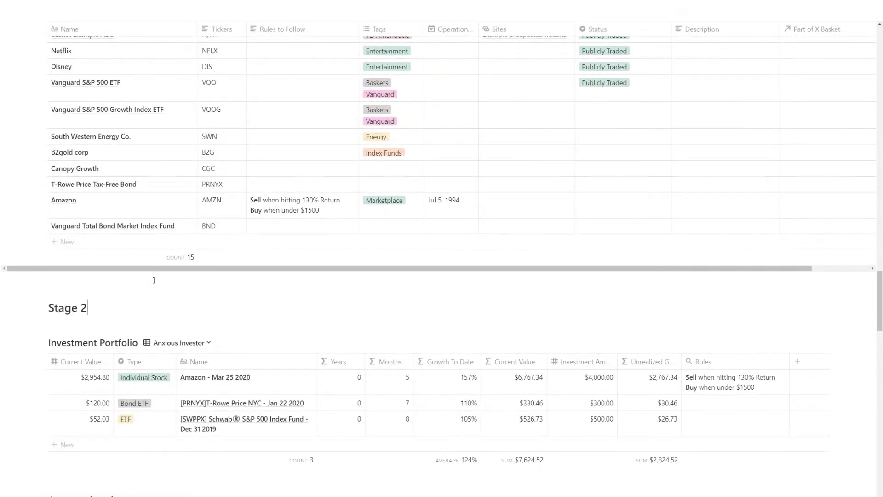
{"action": "type", "text": " - Make Your Investment"}
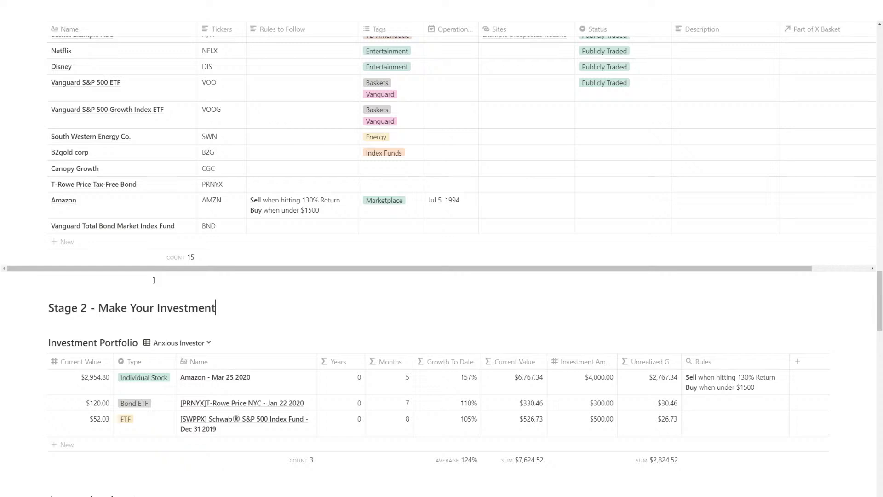
- Start a numbered list under Stage 2 with "Choose the investment you want to make in your favourite companies, and use your rules to make an educated"
{"action": "key", "text": "Return"}
{"action": "type", "text": "1. "}
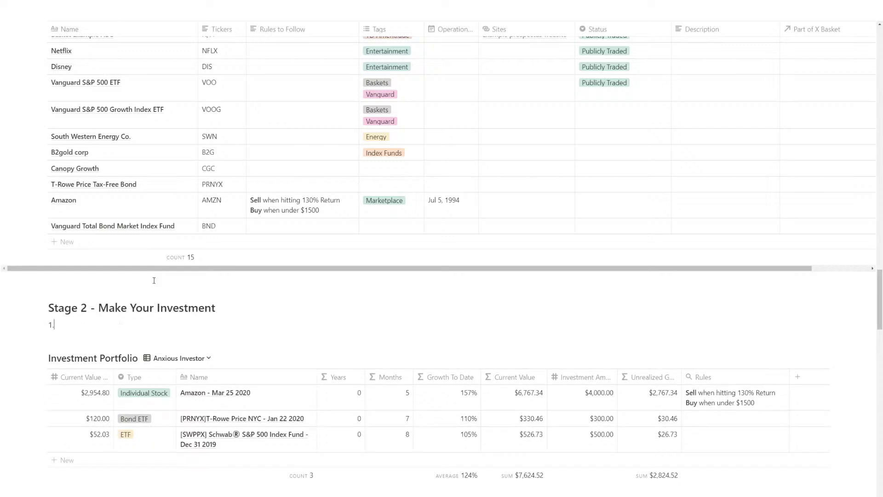
{"action": "type", "text": "Choose the investment you want to make"}
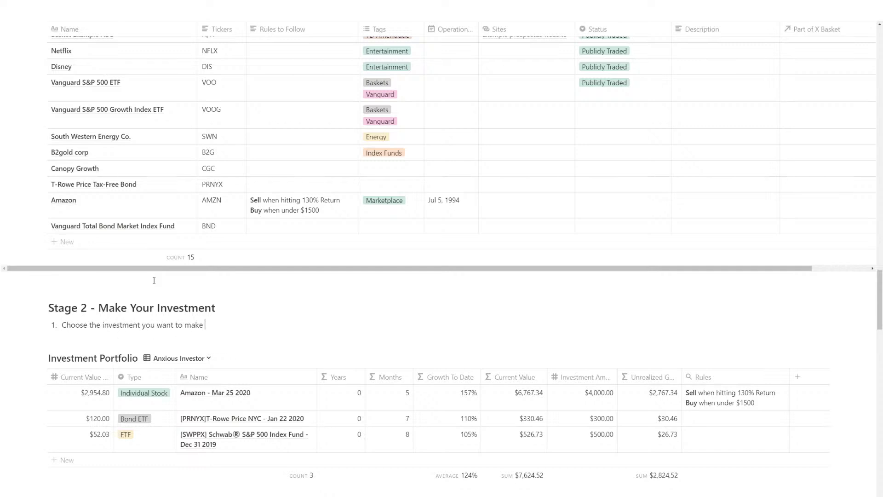
{"action": "type", "text": " in your favourite companies"}
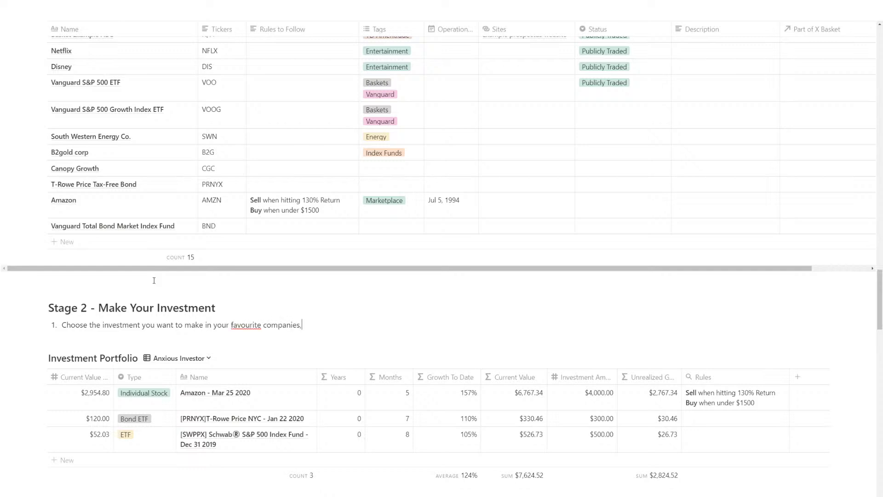
{"action": "type", "text": ", and use the rules"}
{"action": "key", "text": "BackSpace"}
{"action": "key", "text": "BackSpace"}
{"action": "key", "text": "BackSpace"}
{"action": "key", "text": "BackSpace"}
{"action": "key", "text": "BackSpace"}
{"action": "key", "text": "BackSpace"}
{"action": "key", "text": "BackSpace"}
{"action": "key", "text": "BackSpace"}
{"action": "key", "text": "BackSpace"}
{"action": "key", "text": "BackSpace"}
{"action": "key", "text": "BackSpace"}
{"action": "key", "text": "BackSpace"}
{"action": "key", "text": "BackSpace"}
{"action": "type", "text": "your rules to make an i"}
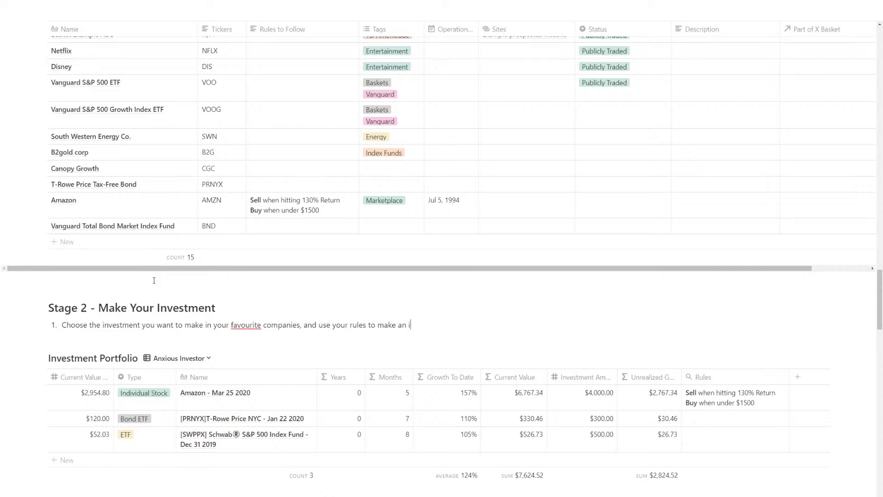
{"action": "type", "text": "n"}
{"action": "key", "text": "BackSpace"}
{"action": "key", "text": "BackSpace"}
{"action": "type", "text": "edudcated"}
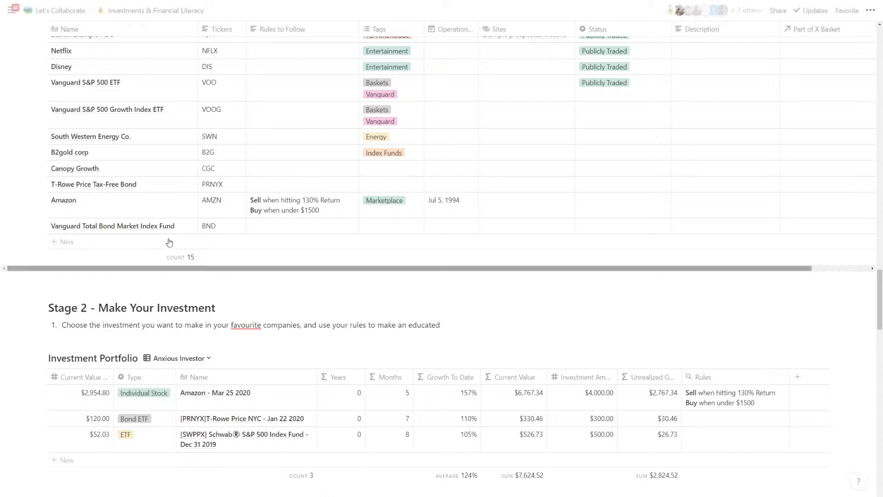
- Change the buy threshold in Amazon's Rules to Follow to "Buy when under $2000"
{"action": "left_click", "coordinate": [317, 212]}
{"action": "left_click_drag", "start_coordinate": [319, 211], "coordinate": [305, 212]}
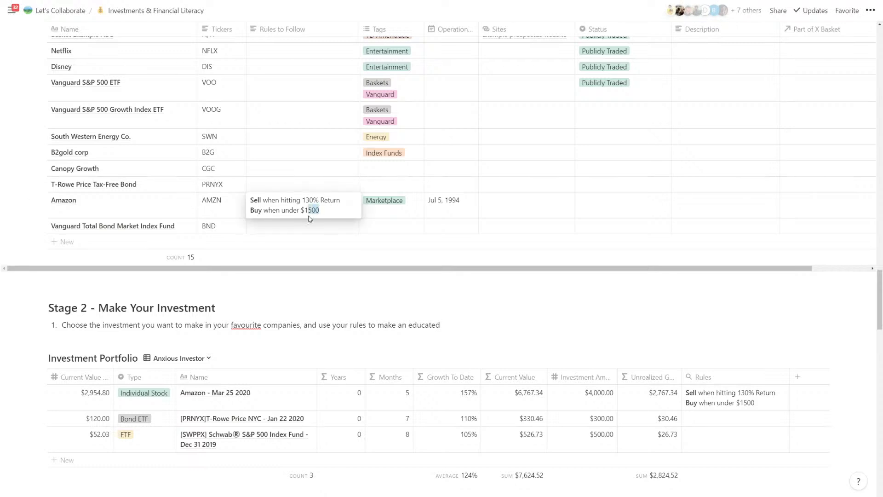
{"action": "type", "text": "200"}
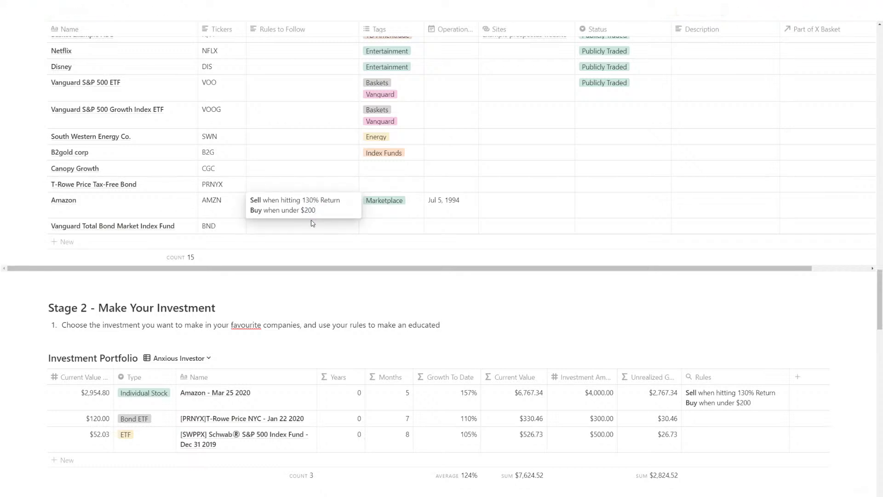
{"action": "type", "text": "0"}
{"action": "key", "text": "Escape"}
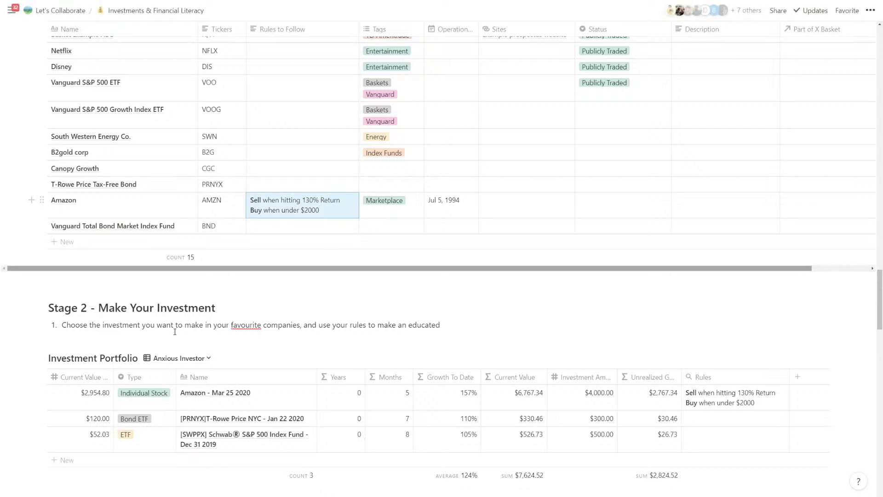
- Switch Investment Portfolio to the Data Entry view and check which account the Amazon investment is linked to
{"action": "left_click", "coordinate": [177, 357]}
{"action": "left_click", "coordinate": [163, 391]}
{"action": "scroll", "coordinate": [500, 365], "scroll_direction": "down", "scroll_amount": 1}
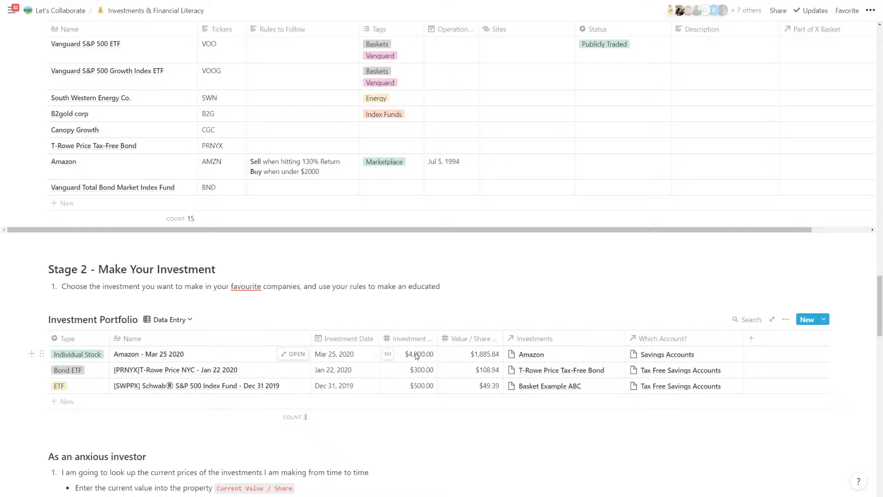
{"action": "left_click", "coordinate": [655, 360]}
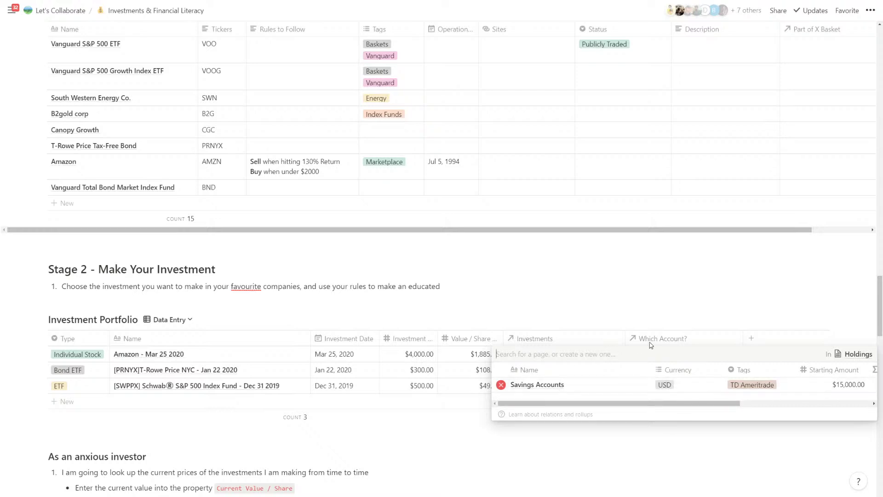
{"action": "key", "text": "Escape"}
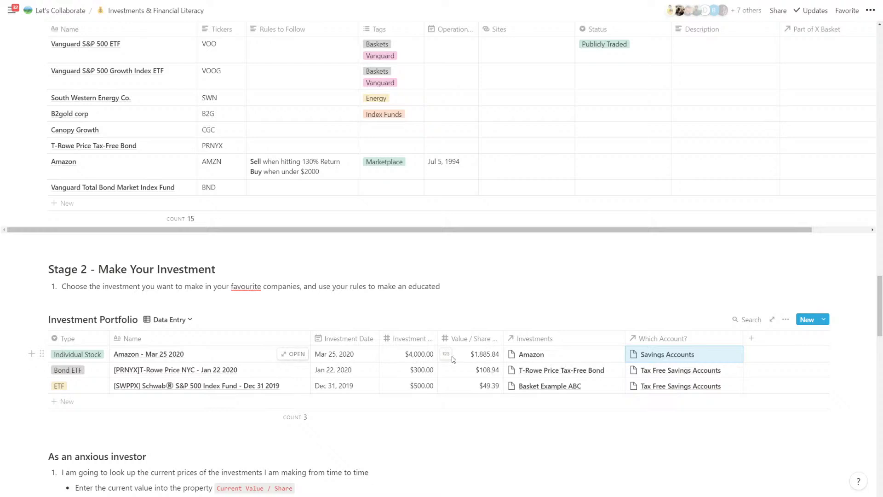
- Complete the first list item under Stage 2 with the word "decision"
{"action": "left_click", "coordinate": [440, 286]}
{"action": "type", "text": "de"}
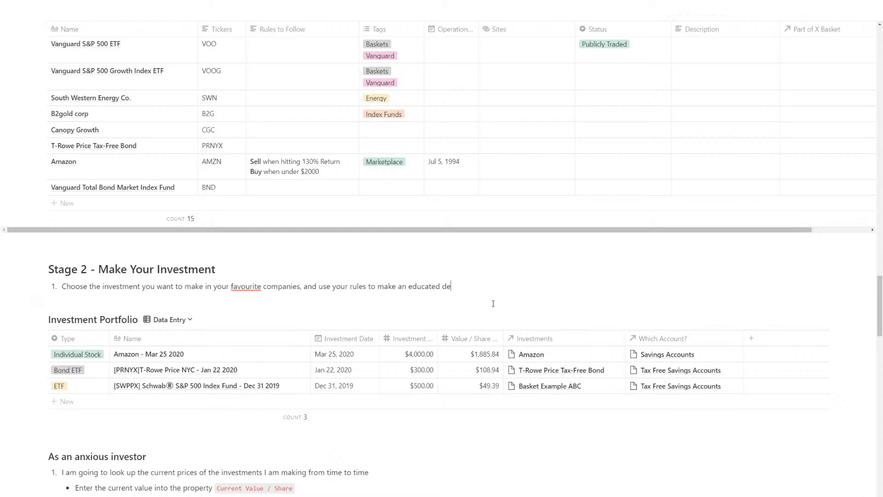
{"action": "type", "text": "cision"}
{"action": "scroll", "coordinate": [493, 303], "scroll_direction": "down", "scroll_amount": 2}
{"action": "left_click", "coordinate": [246, 194]}
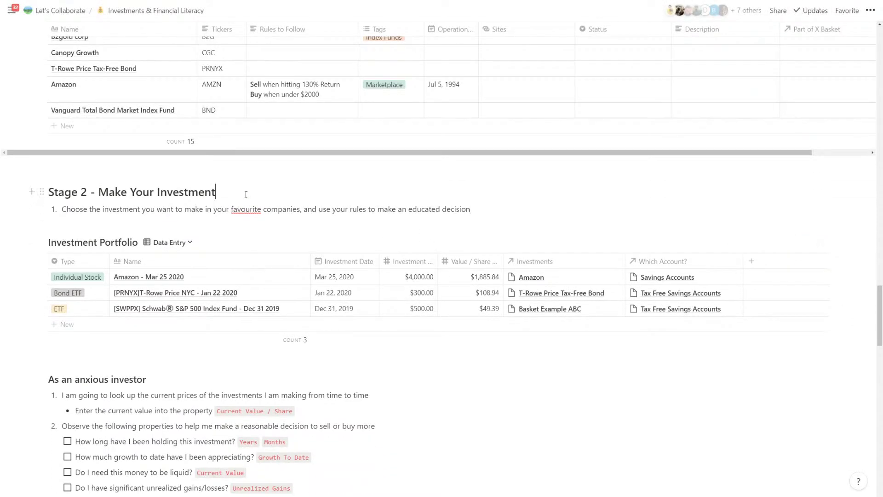
{"action": "key", "text": "Return"}
{"action": "key", "text": "BackSpace"}
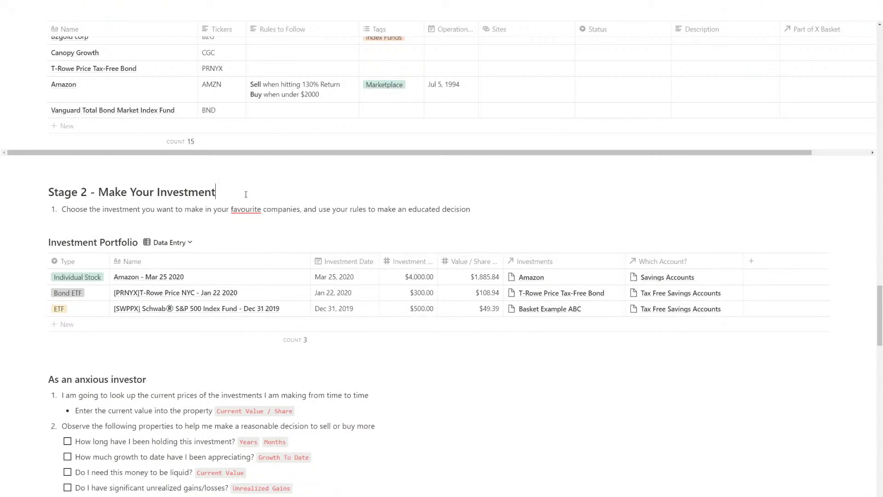
- Add a Heading 3 reading "Track Your Investments" directly above the "As an anxious investor" heading
{"action": "left_click", "coordinate": [137, 368]}
{"action": "type", "text": "/head"}
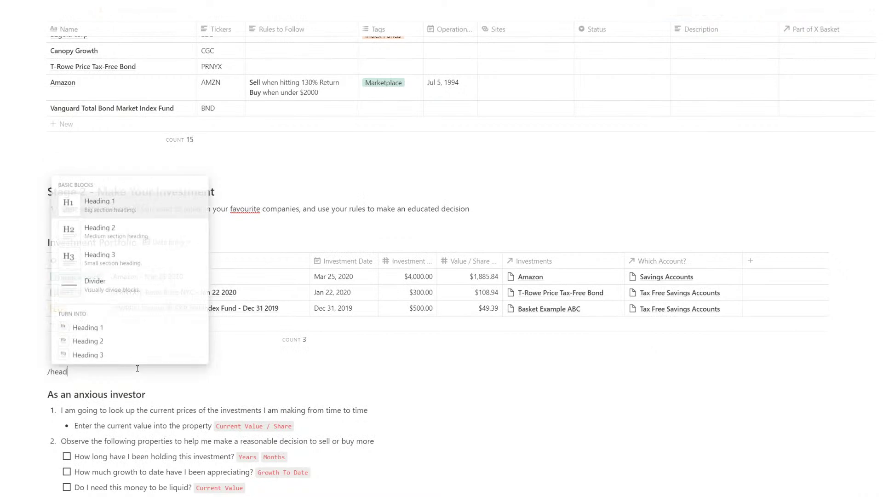
{"action": "key", "text": "Down"}
{"action": "key", "text": "Down"}
{"action": "key", "text": "Return"}
{"action": "type", "text": "Trac"}
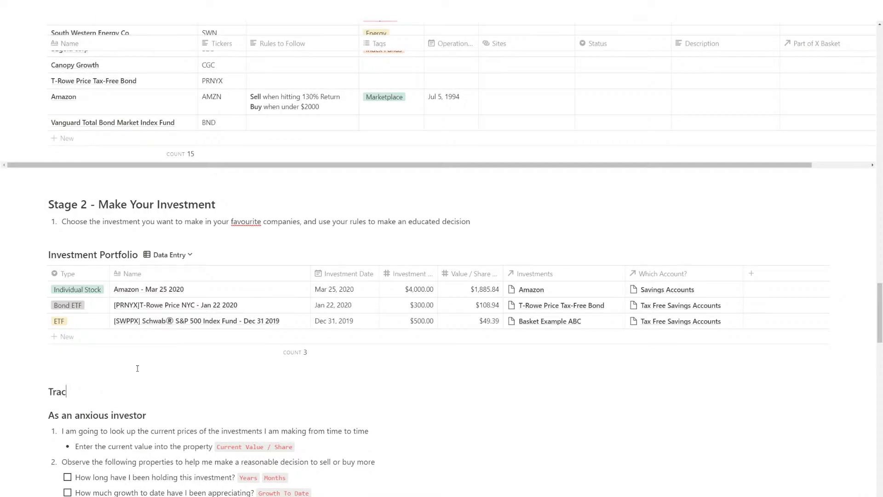
{"action": "type", "text": "k Your Investments"}
- Merge the two headings into one line reading "Track Your Investments - As an anxious investor"
{"action": "scroll", "coordinate": [124, 393], "scroll_direction": "down", "scroll_amount": 1}
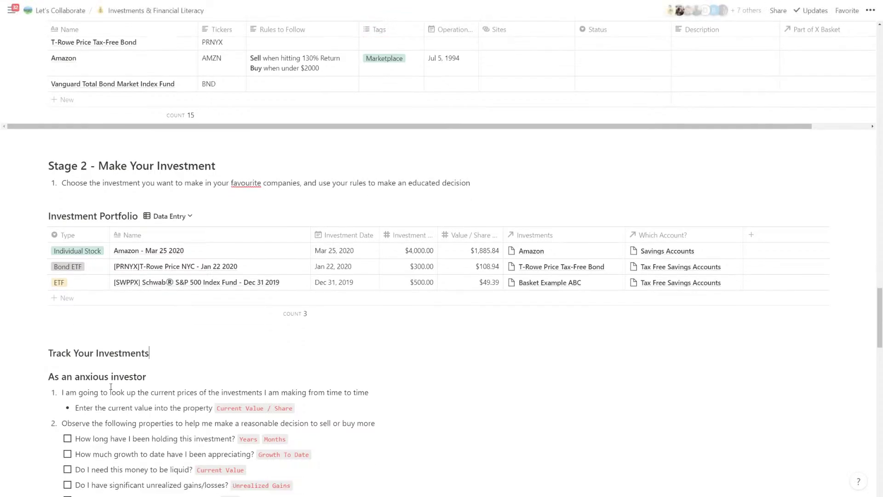
{"action": "type", "text": "-"}
{"action": "key", "text": "Delete"}
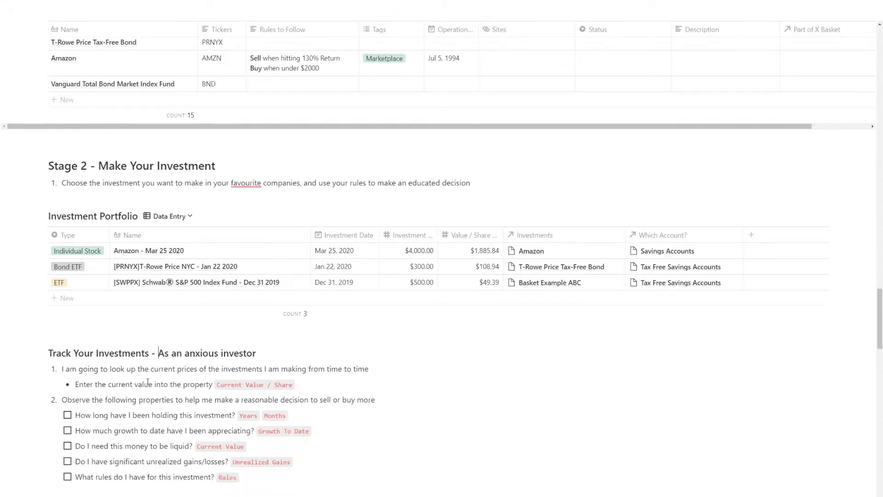
- Switch the Investment Portfolio database to its Anxious Investor table view
{"action": "scroll", "coordinate": [175, 350], "scroll_direction": "down", "scroll_amount": 1}
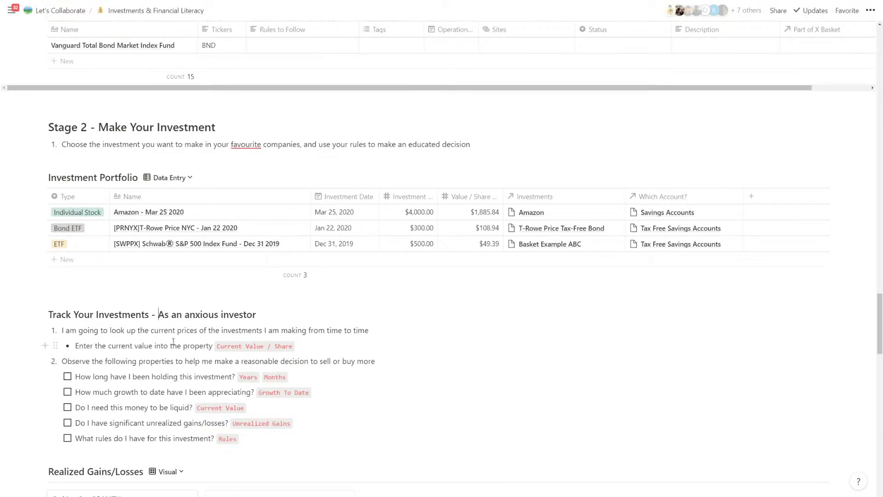
{"action": "left_click", "coordinate": [169, 177]}
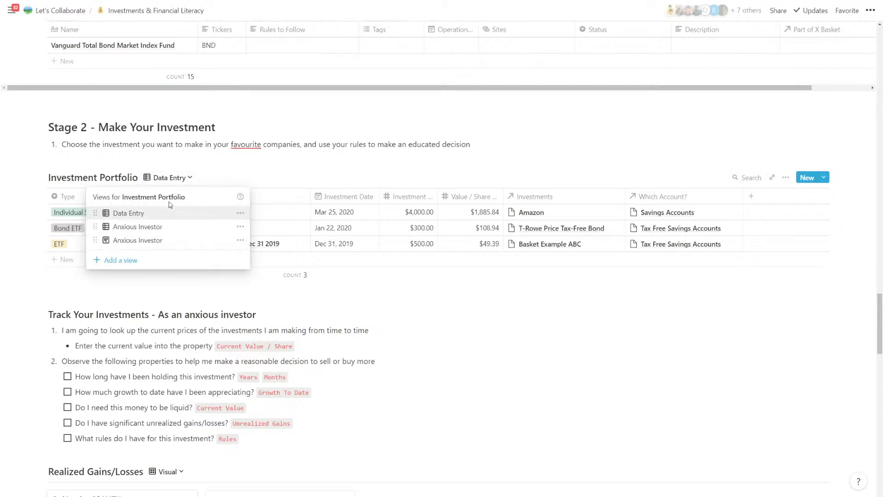
{"action": "left_click", "coordinate": [163, 228]}
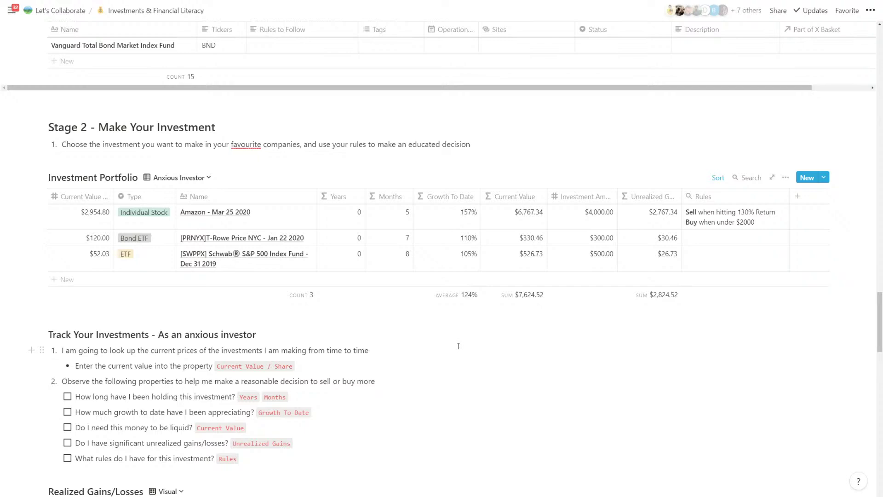
- Duplicate the Anxious Investor table view of the Investment Portfolio database
{"action": "scroll", "coordinate": [434, 354], "scroll_direction": "up", "scroll_amount": 10}
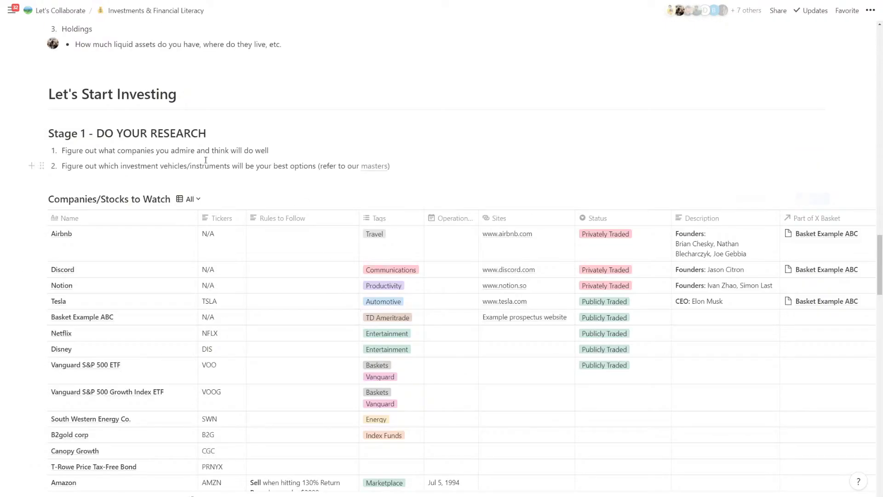
{"action": "scroll", "coordinate": [218, 257], "scroll_direction": "down", "scroll_amount": 8}
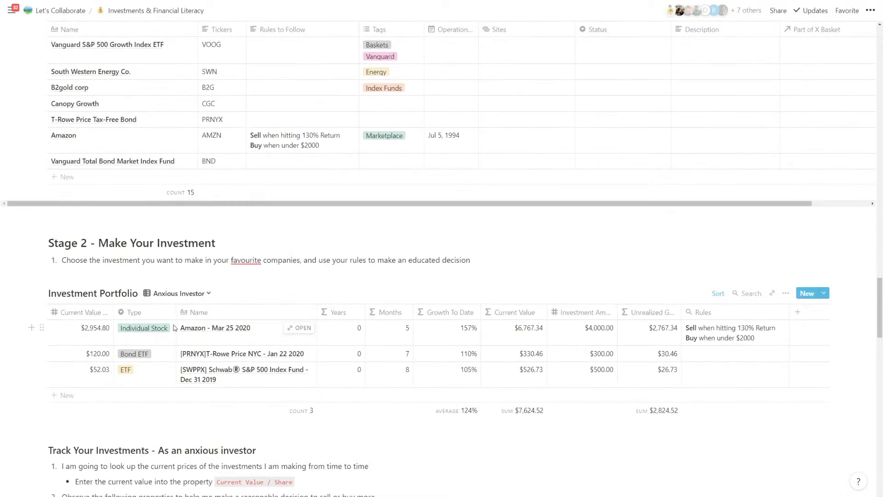
{"action": "scroll", "coordinate": [280, 357], "scroll_direction": "down", "scroll_amount": 3}
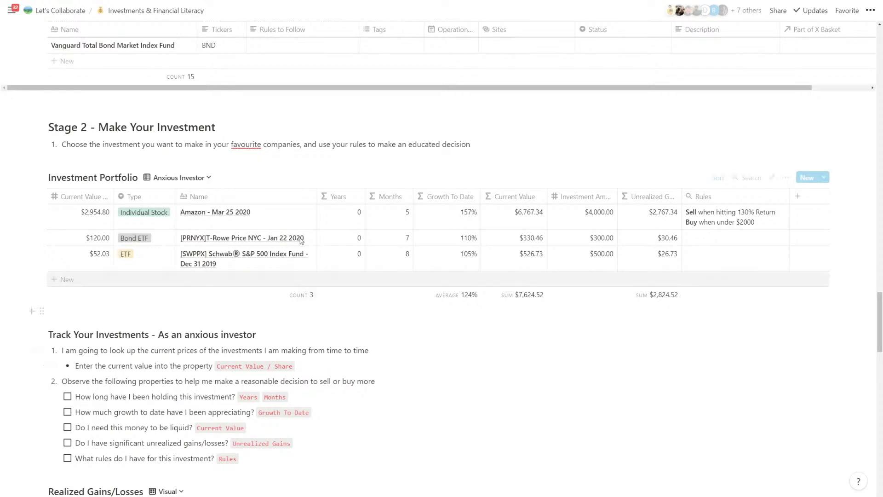
{"action": "left_click", "coordinate": [180, 178]}
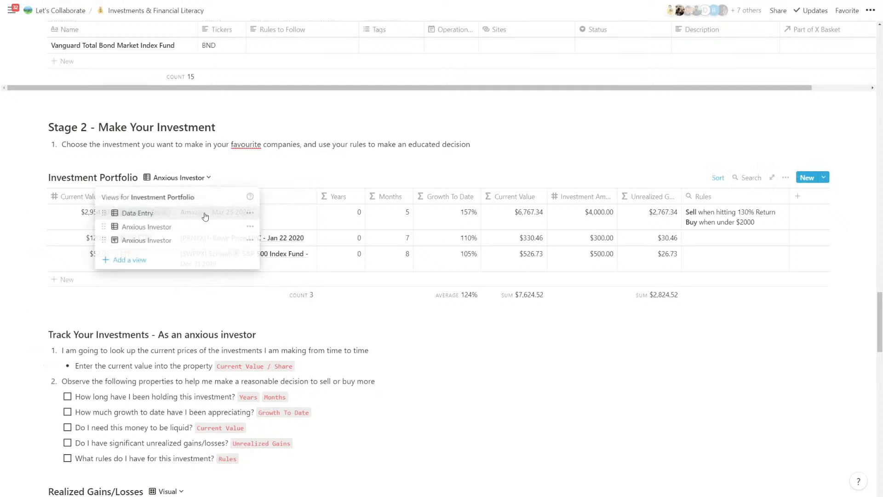
{"action": "left_click", "coordinate": [250, 227]}
{"action": "left_click", "coordinate": [214, 416]}
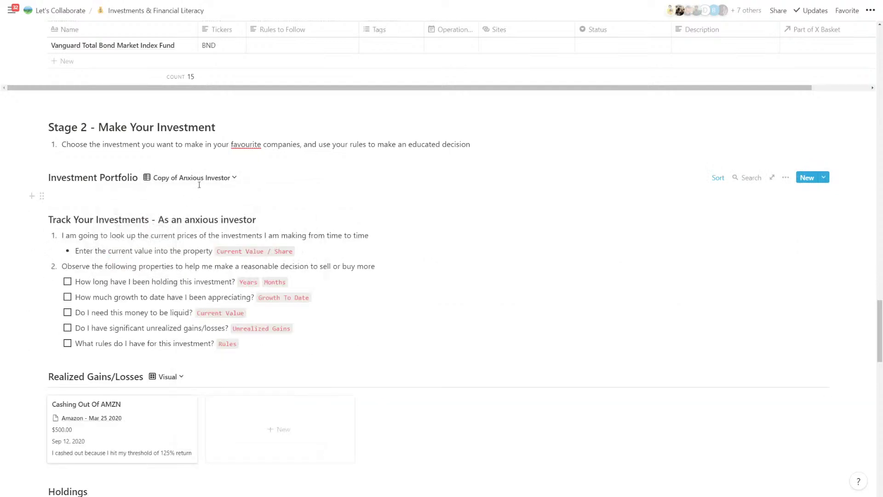
- Rename the duplicated view "Anxious Investor (But Only See When It's The Right Time)"
{"action": "left_click", "coordinate": [230, 179]}
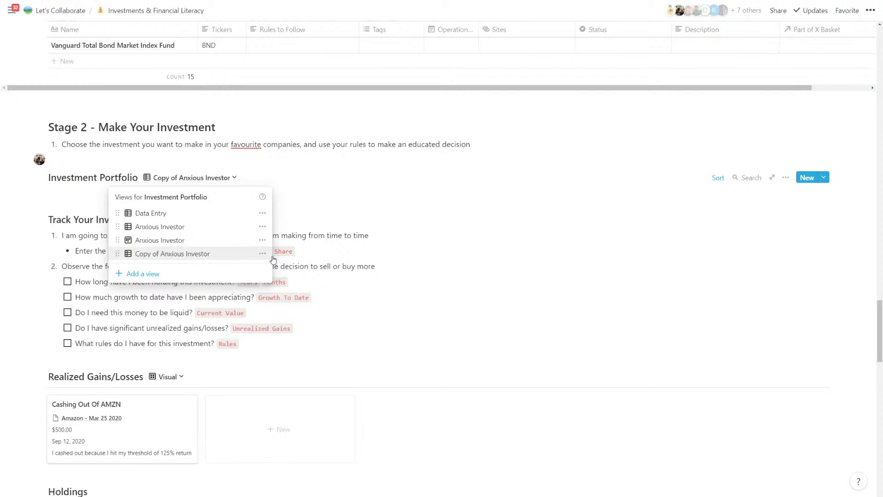
{"action": "left_click", "coordinate": [262, 253]}
{"action": "left_click_drag", "start_coordinate": [229, 272], "coordinate": [203, 273]}
{"action": "key", "text": "BackSpace"}
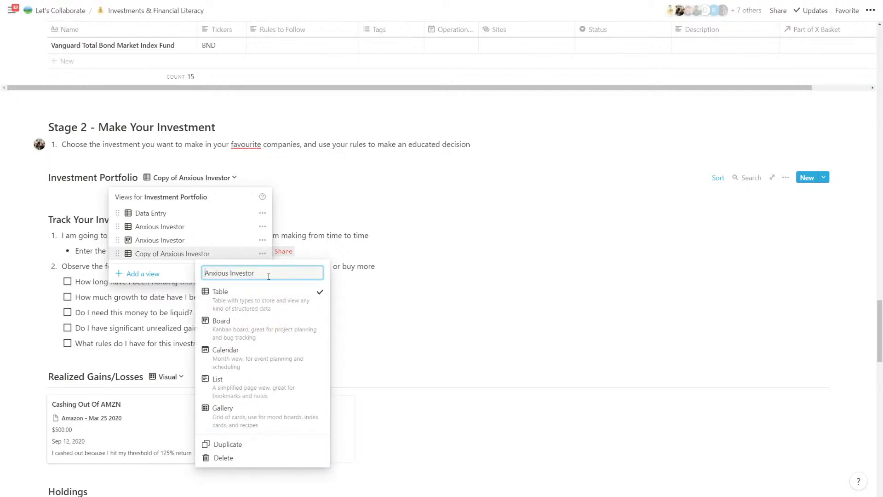
{"action": "type", "text": "(But O"}
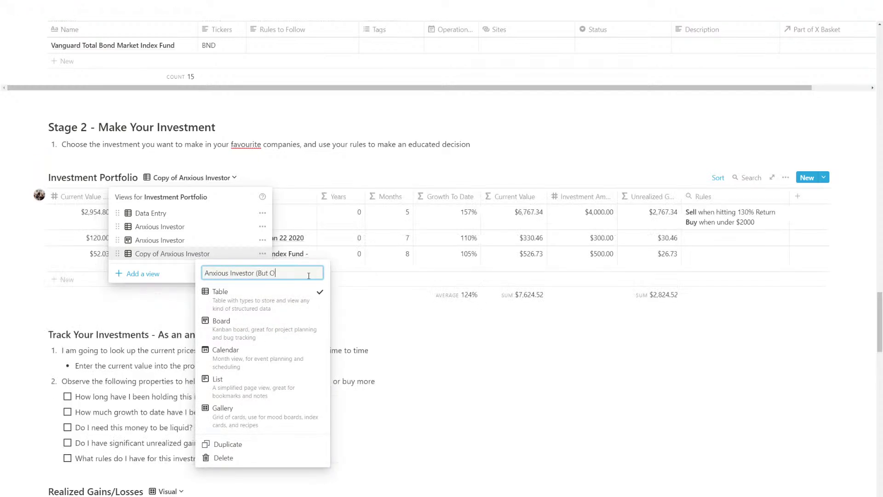
{"action": "type", "text": "nly See wh"}
{"action": "type", "text": "hen it's t"}
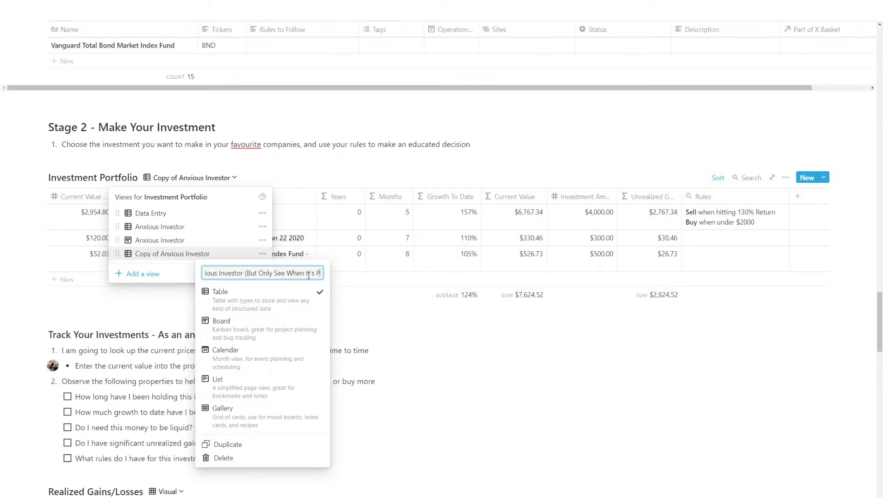
{"action": "type", "text": "he Right Time)"}
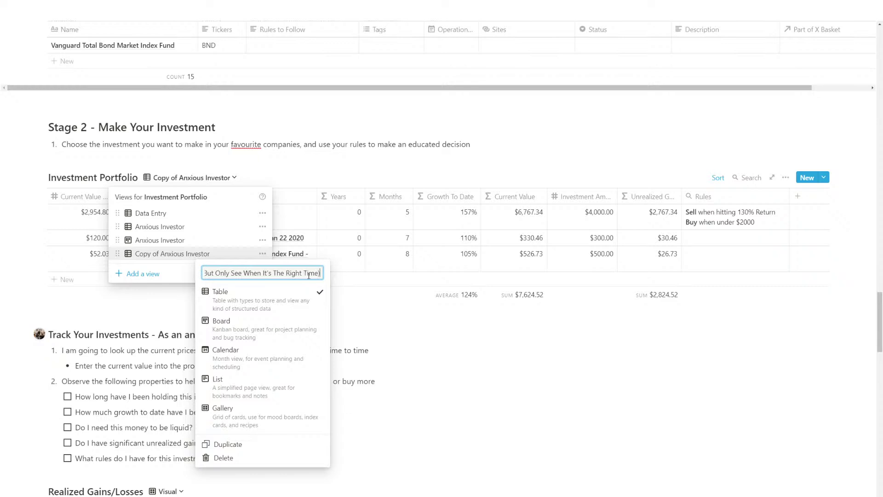
{"action": "key", "text": "Return"}
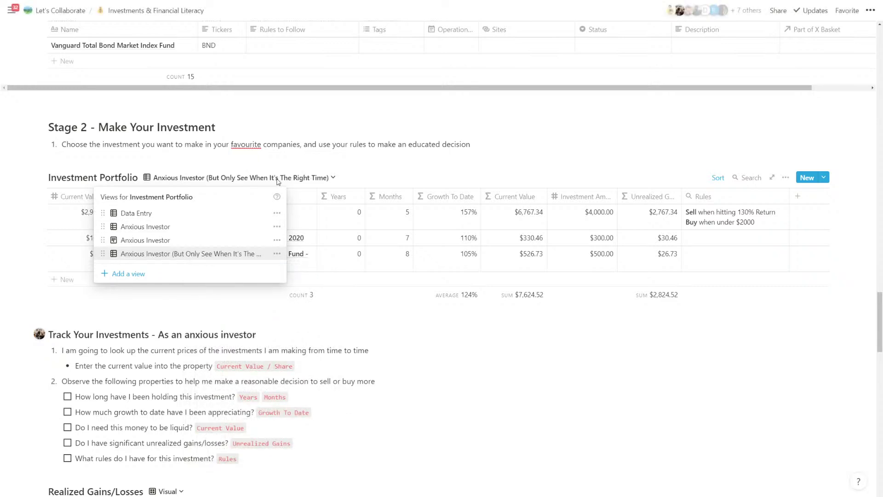
- Replace the bracketed part of the duplicated view's name so it reads "Anxious Investor (Periodic View)"
{"action": "left_click", "coordinate": [278, 179]}
{"action": "left_click", "coordinate": [279, 179]}
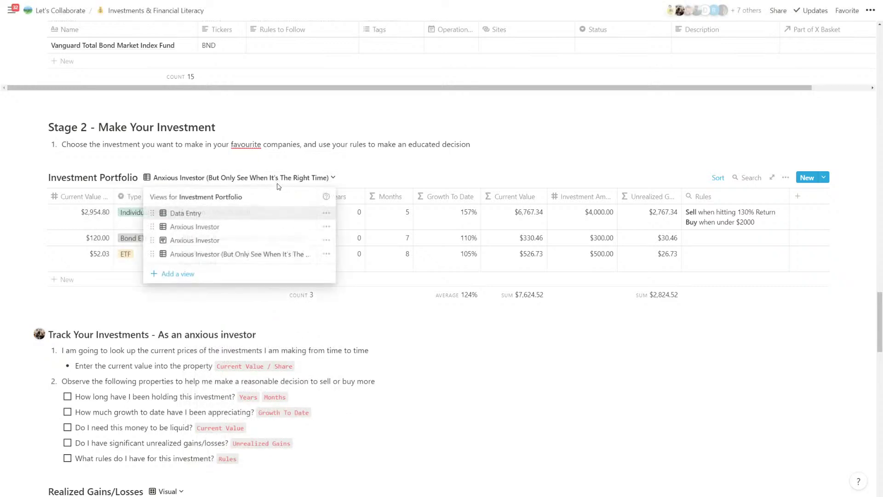
{"action": "left_click", "coordinate": [326, 254]}
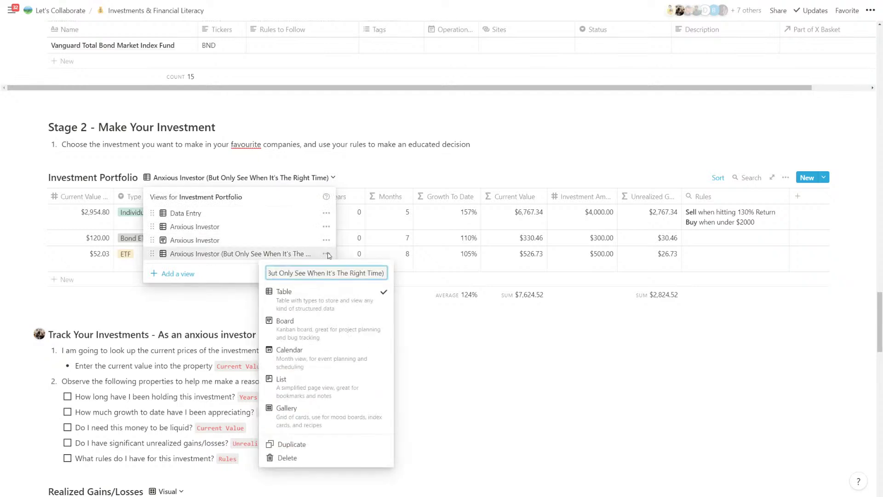
{"action": "key", "text": "ctrl+shift+Left"}
{"action": "key", "text": "ctrl+shift+Left"}
{"action": "key", "text": "ctrl+shift+Left"}
{"action": "key", "text": "ctrl+shift+Left"}
{"action": "key", "text": "ctrl+shift+Left"}
{"action": "key", "text": "ctrl+shift+Left"}
{"action": "key", "text": "ctrl+shift+Left"}
{"action": "key", "text": "ctrl+shift+Left"}
{"action": "key", "text": "ctrl+shift+Left"}
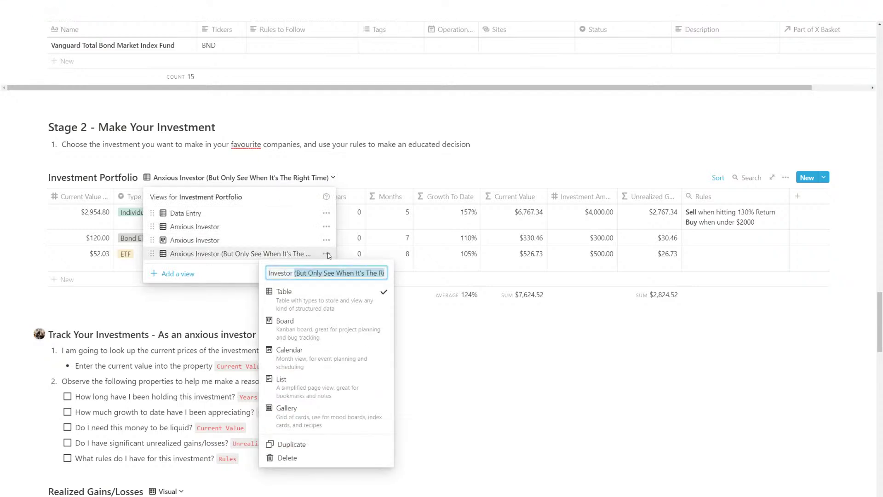
{"action": "type", "text": "Periodic "}
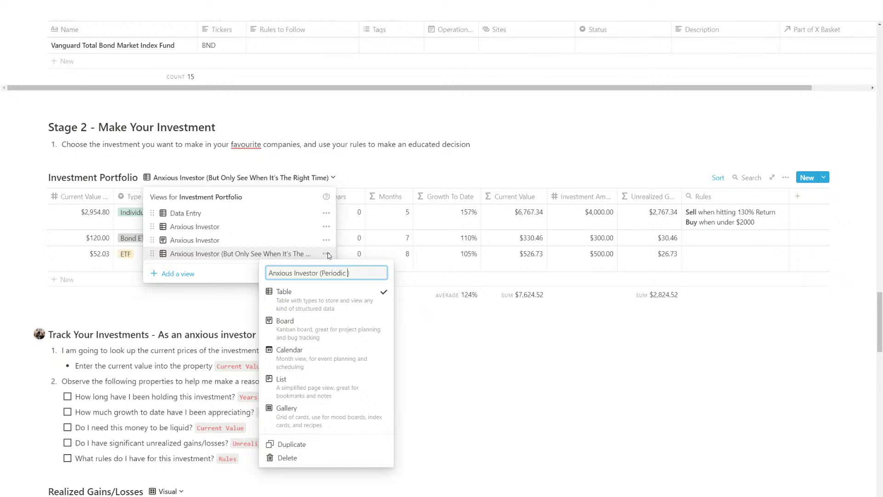
{"action": "type", "text": "View"}
{"action": "key", "text": "Return"}
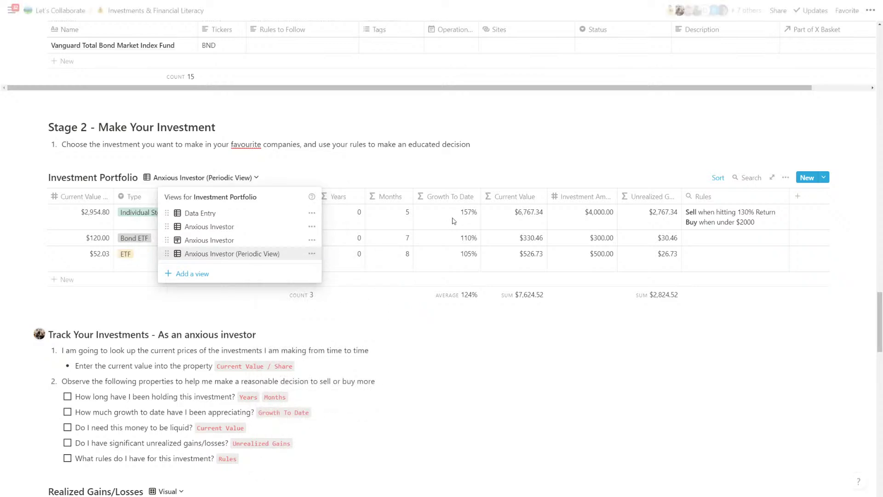
{"action": "key", "text": "Escape"}
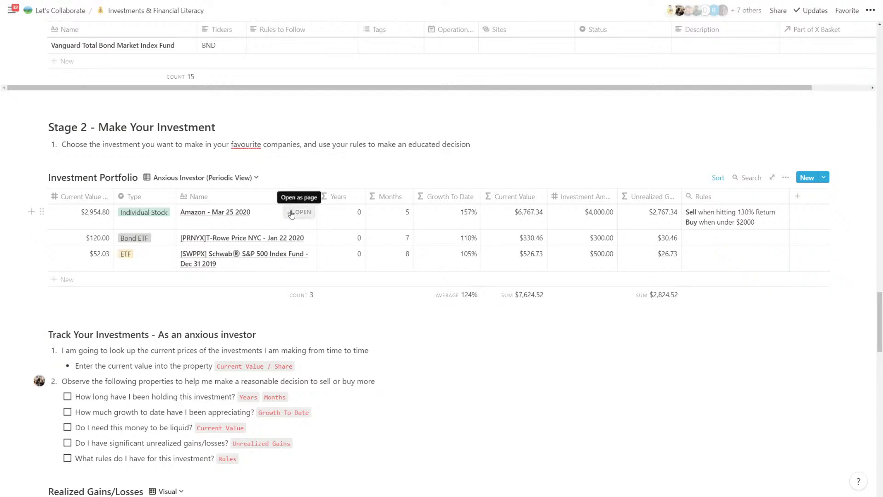
- Add a Select property named "Frequency" from the "Amazon - Mar 25 2020" page
{"action": "left_click", "coordinate": [291, 213]}
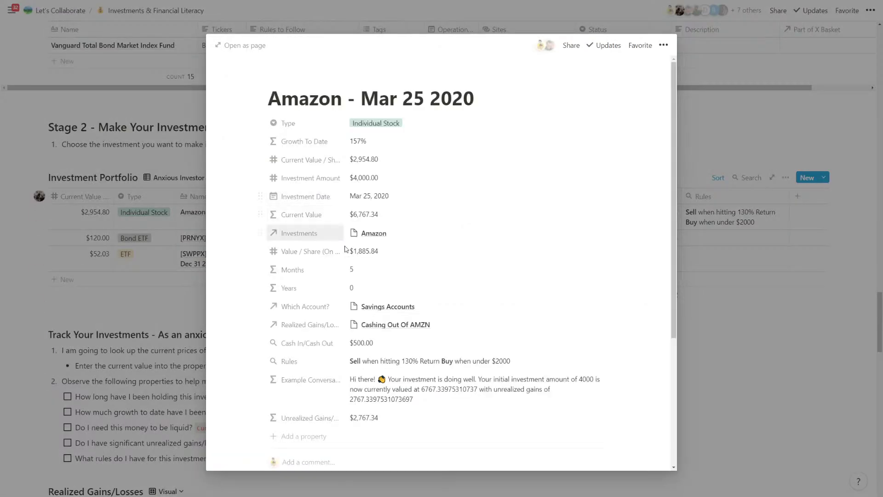
{"action": "scroll", "coordinate": [346, 249], "scroll_direction": "down", "scroll_amount": 3}
{"action": "left_click", "coordinate": [322, 359]}
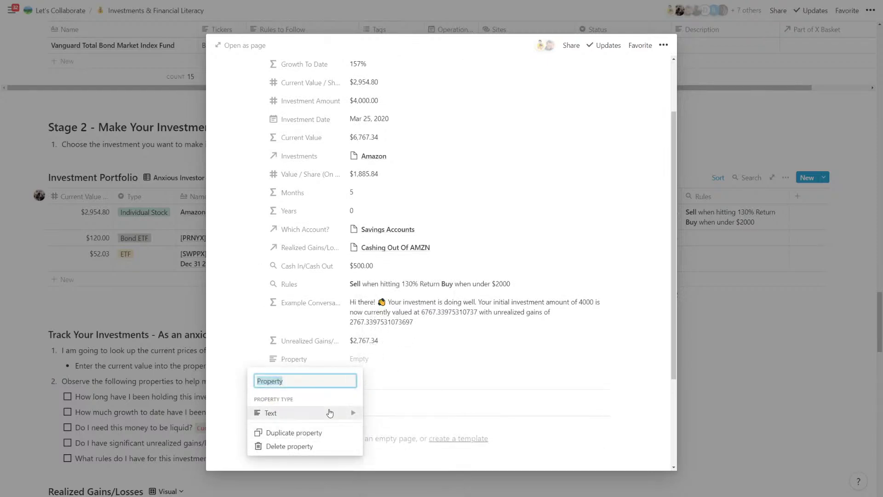
{"action": "mouse_move", "coordinate": [336, 412]}
{"action": "left_click", "coordinate": [389, 329]}
{"action": "left_click", "coordinate": [339, 358]}
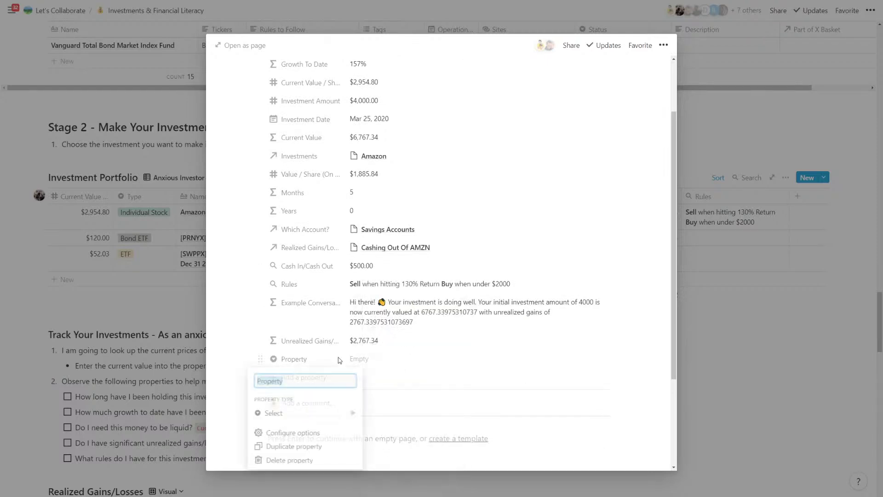
{"action": "type", "text": "Frequency"}
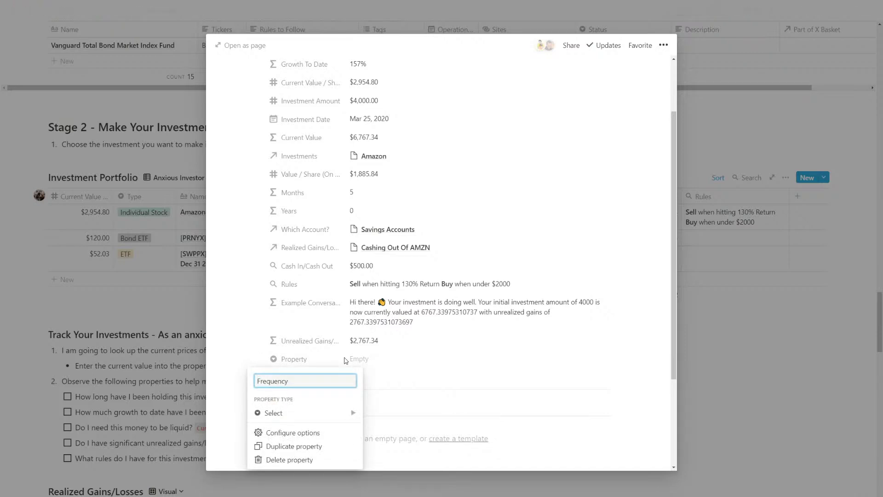
{"action": "key", "text": "Return"}
- Create the Frequency options "Daily" and "Weekly", leaving Weekly selected for the Amazon investment
{"action": "left_click", "coordinate": [373, 358]}
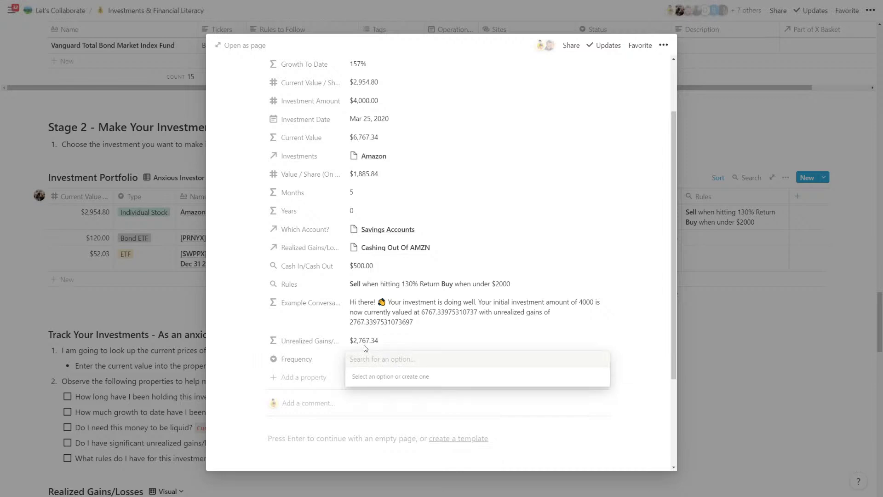
{"action": "left_click", "coordinate": [369, 327]}
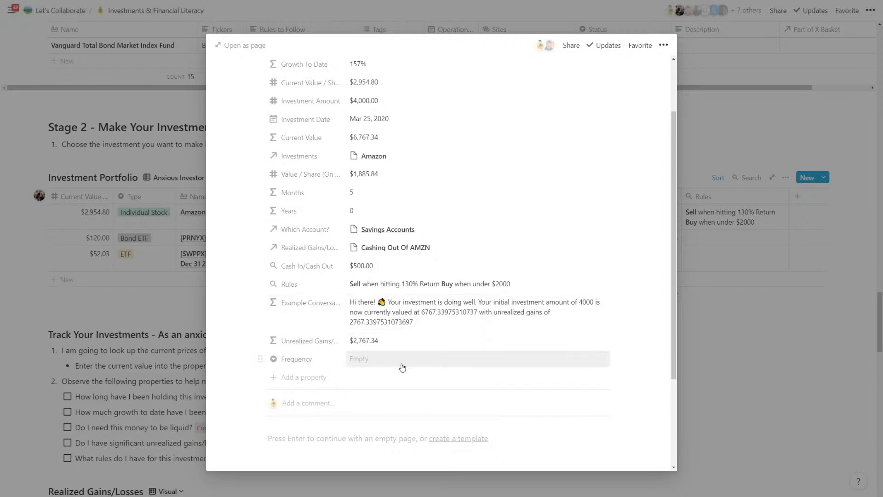
{"action": "left_click", "coordinate": [357, 368]}
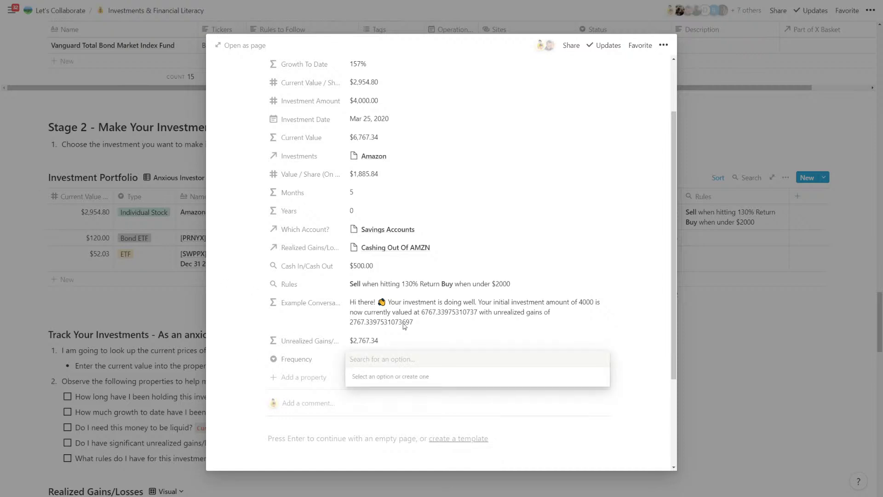
{"action": "type", "text": "Daily"}
{"action": "key", "text": "Return"}
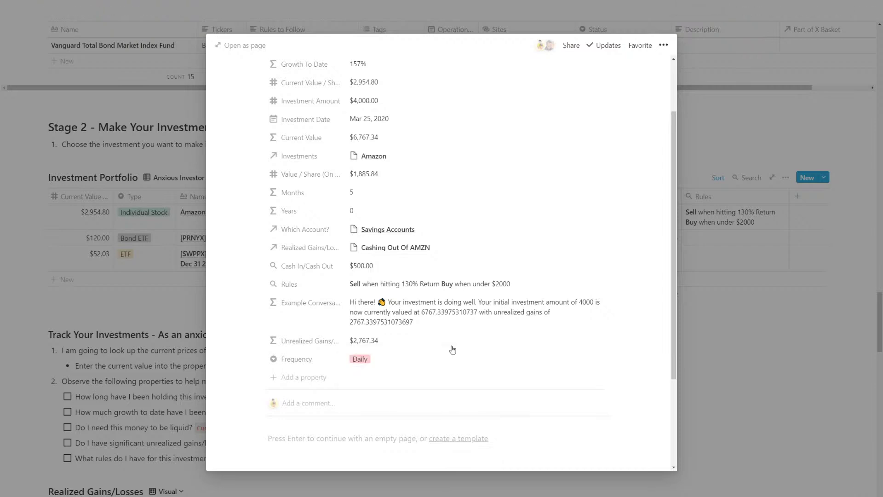
{"action": "left_click", "coordinate": [436, 359]}
{"action": "type", "text": "Weekly"}
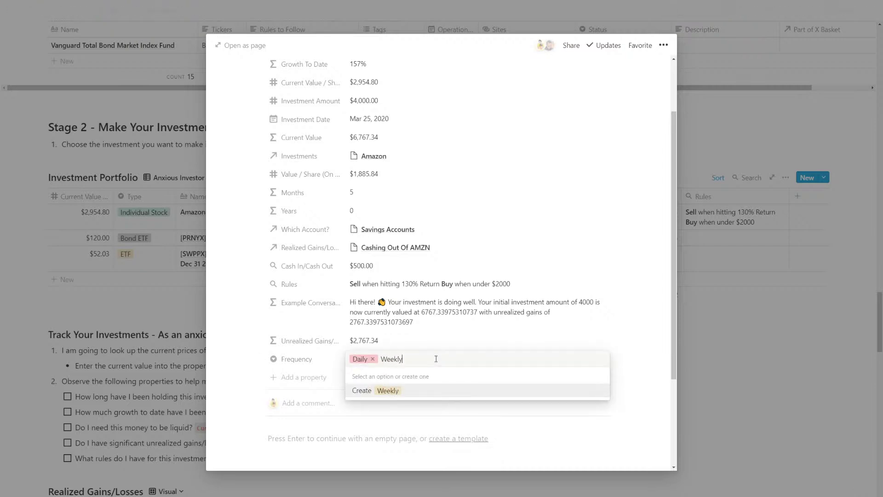
{"action": "key", "text": "Return"}
{"action": "left_click", "coordinate": [436, 359]}
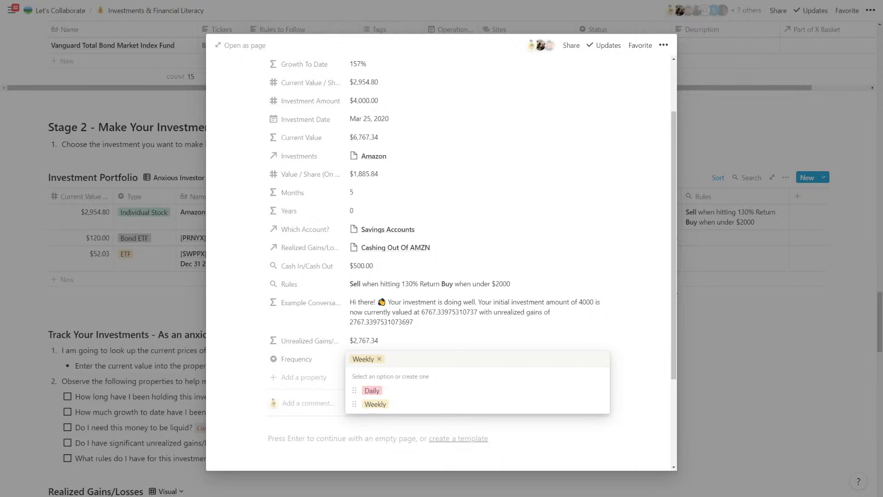
{"action": "key", "text": "Escape"}
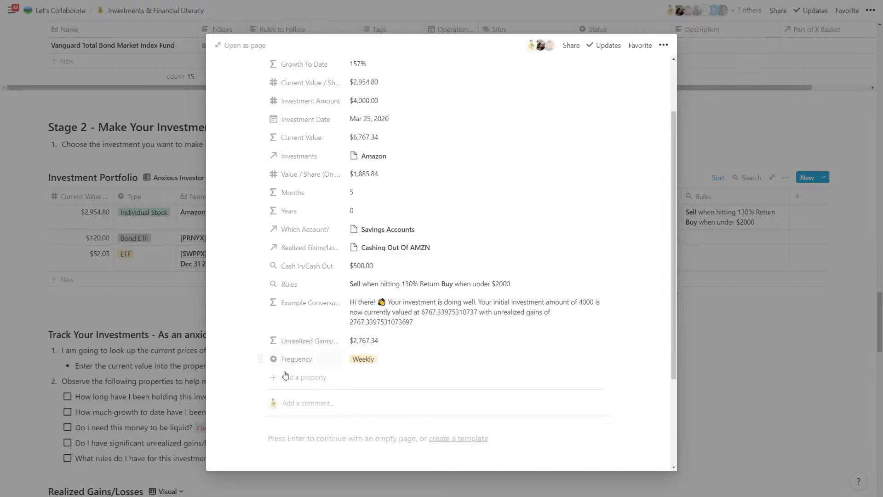
- Add another property below Frequency and set its type to Formula
{"action": "left_click", "coordinate": [295, 377]}
{"action": "left_click", "coordinate": [284, 431]}
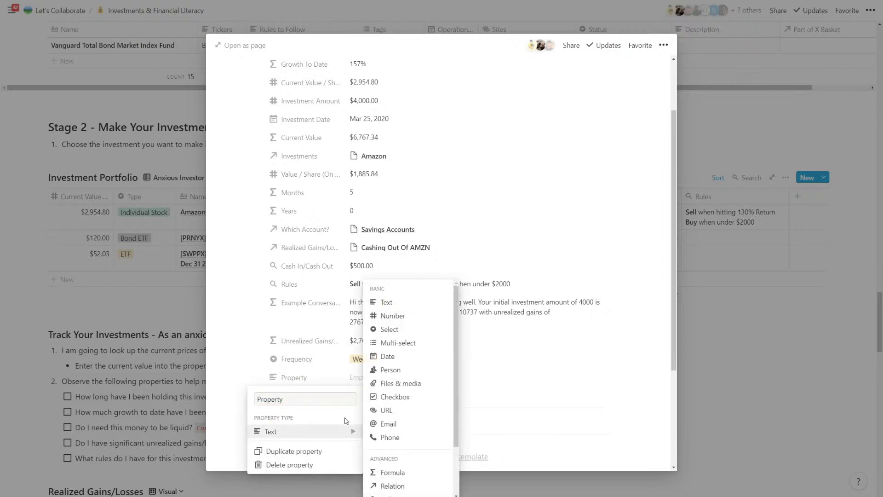
{"action": "scroll", "coordinate": [406, 458], "scroll_direction": "down", "scroll_amount": 2}
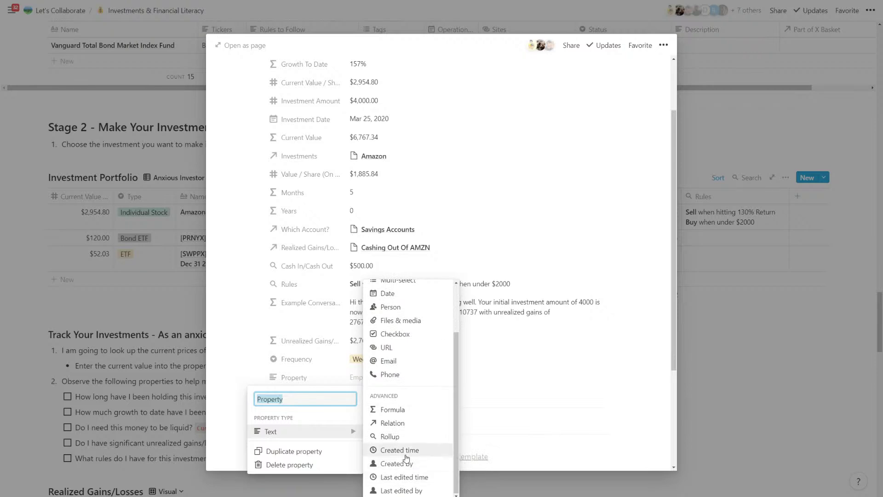
{"action": "scroll", "coordinate": [405, 442], "scroll_direction": "up", "scroll_amount": 2}
{"action": "scroll", "coordinate": [412, 382], "scroll_direction": "down", "scroll_amount": 2}
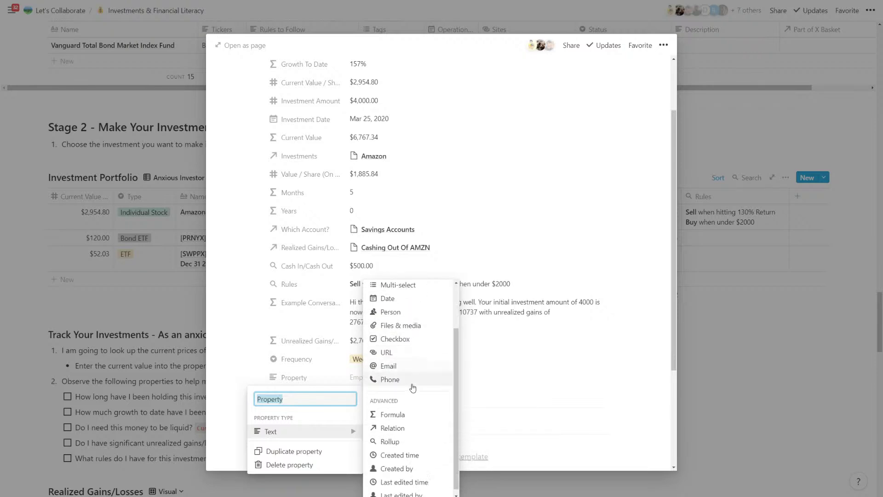
{"action": "scroll", "coordinate": [394, 414], "scroll_direction": "up", "scroll_amount": 3}
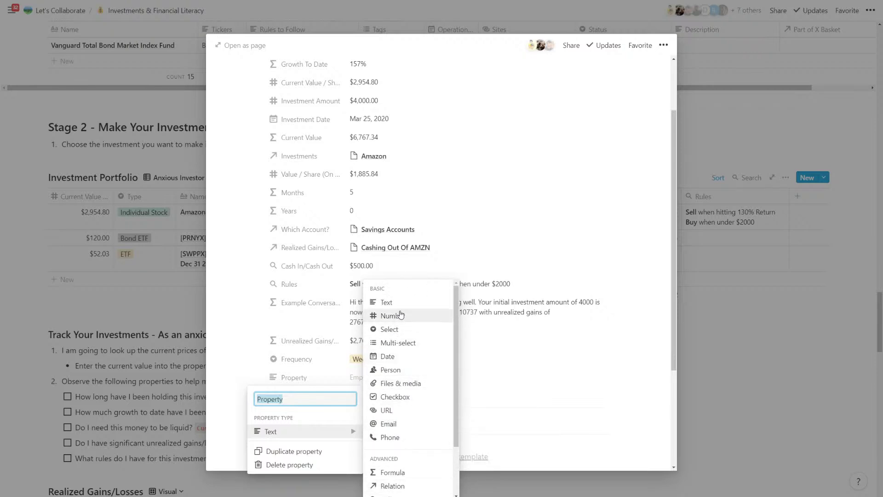
{"action": "scroll", "coordinate": [409, 414], "scroll_direction": "down", "scroll_amount": 2}
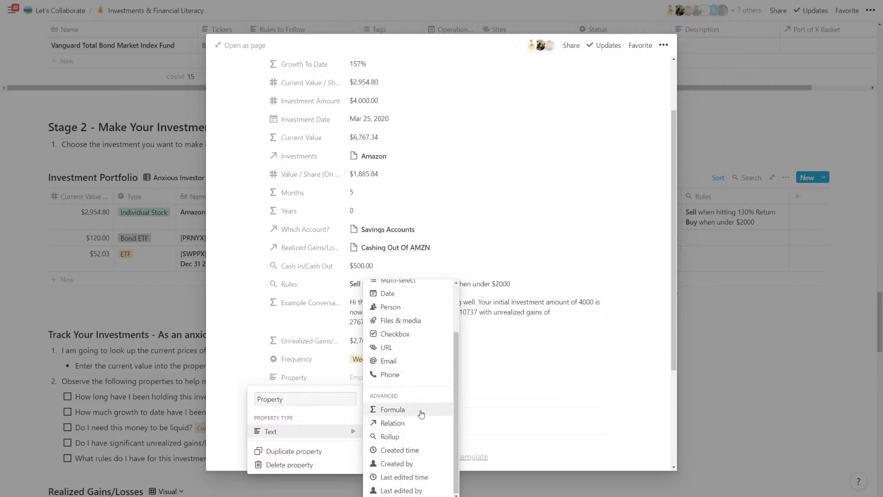
{"action": "left_click", "coordinate": [422, 414]}
- Clear the Amazon investment's Frequency selection and close its option list without choosing another value
{"action": "left_click", "coordinate": [296, 359]}
{"action": "left_click", "coordinate": [377, 363]}
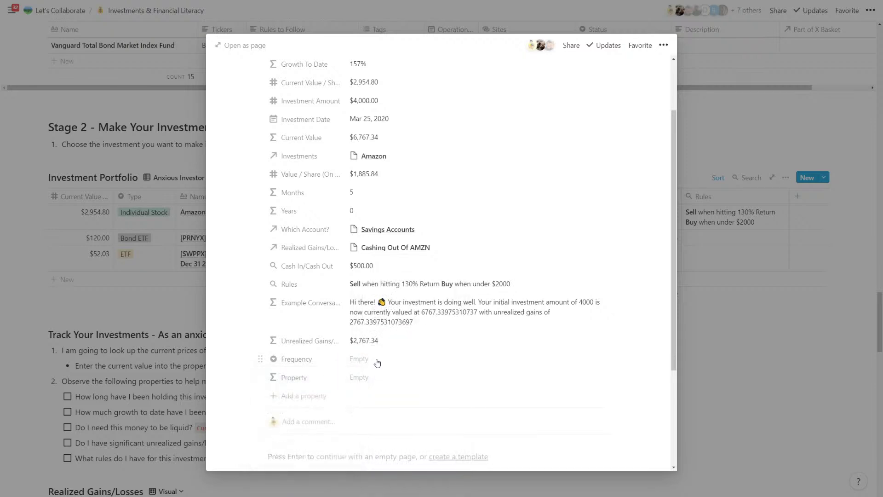
{"action": "left_click", "coordinate": [378, 363]}
{"action": "left_click", "coordinate": [386, 352]}
{"action": "scroll", "coordinate": [387, 352], "scroll_direction": "down", "scroll_amount": 1}
{"action": "left_click", "coordinate": [384, 321]}
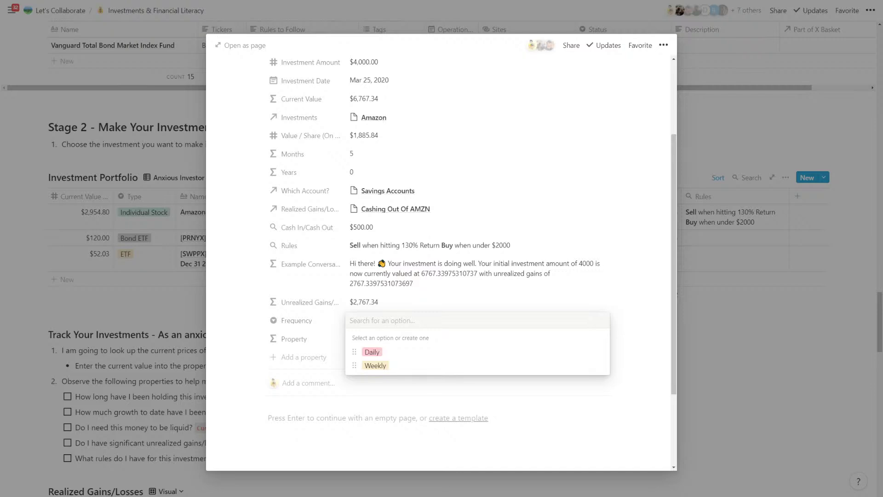
{"action": "key", "text": "Escape"}
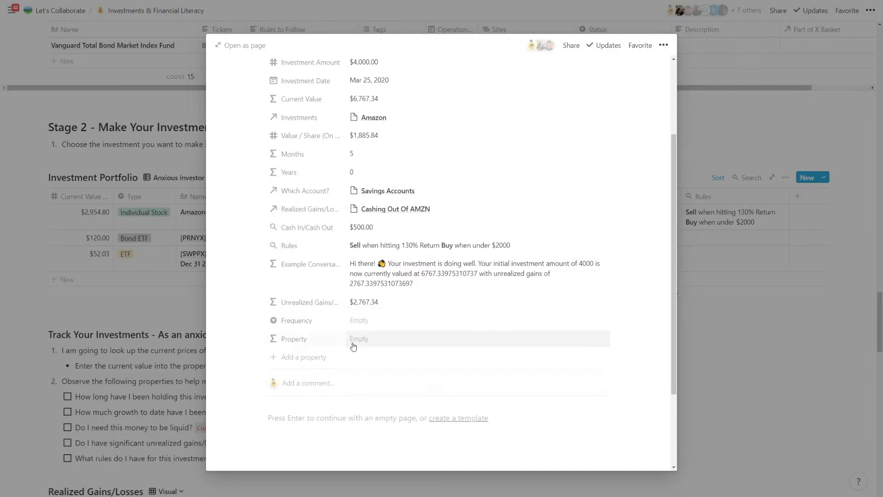
- Rename the new formula property below Frequency as "Review Every"
{"action": "left_click", "coordinate": [316, 346]}
{"action": "type", "text": "Review"}
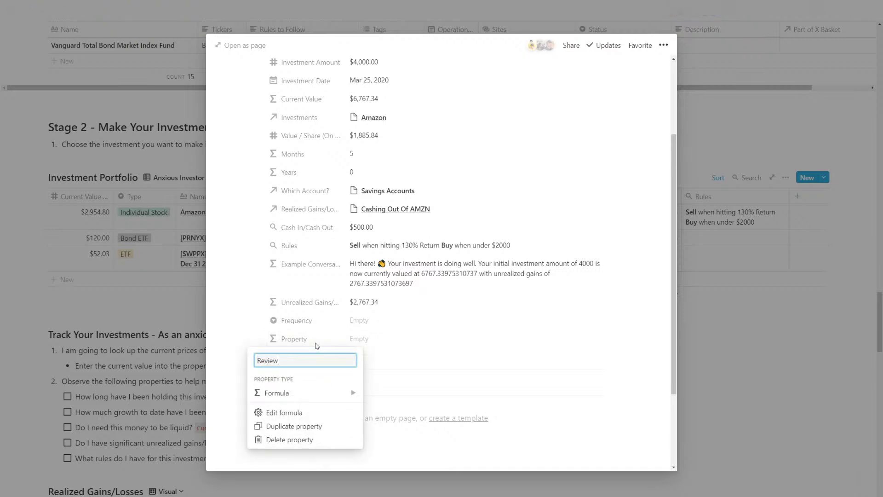
{"action": "type", "text": " Every"}
{"action": "key", "text": "Return"}
- Rename the Frequency property as "Review Freq."
{"action": "left_click", "coordinate": [324, 324]}
{"action": "type", "text": "F"}
{"action": "key", "text": "BackSpace"}
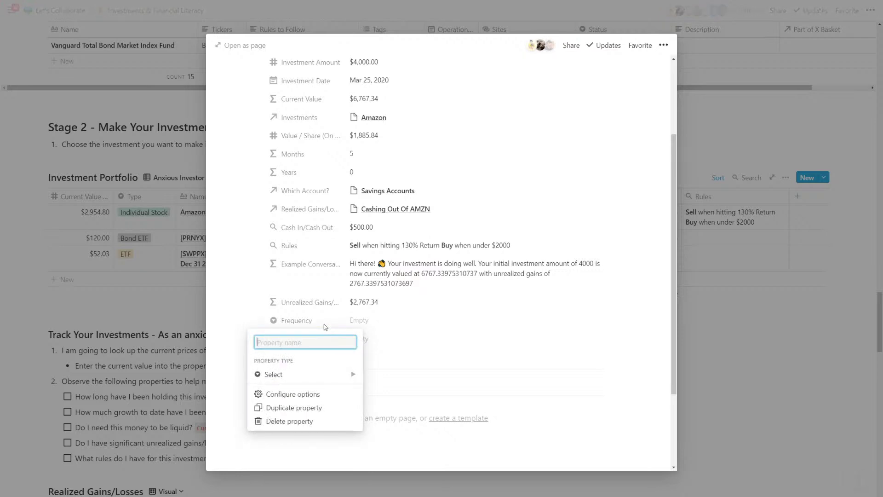
{"action": "type", "text": "Ref"}
{"action": "key", "text": "BackSpace"}
{"action": "type", "text": "vew"}
{"action": "key", "text": "BackSpace"}
{"action": "type", "text": "iw"}
{"action": "key", "text": "BackSpace"}
{"action": "key", "text": "BackSpace"}
{"action": "key", "text": "BackSpace"}
{"action": "type", "text": "iew Freq."}
{"action": "key", "text": "Return"}
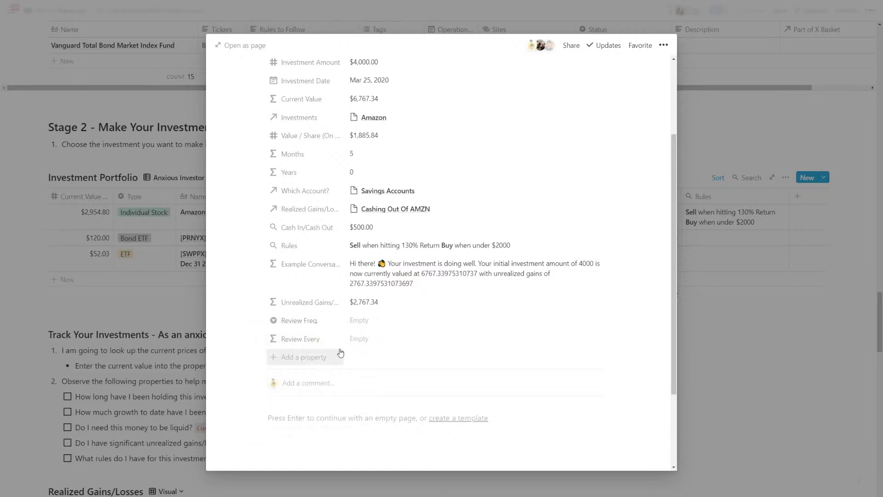
- Paste the copied formula into the Review Every property and apply it
{"action": "left_click", "coordinate": [360, 340]}
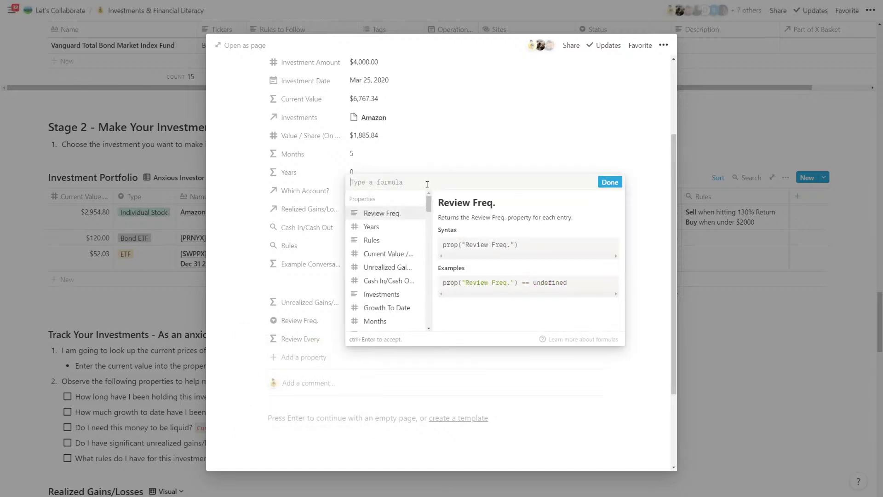
{"action": "key", "text": "ctrl+v"}
{"action": "left_click", "coordinate": [610, 182]}
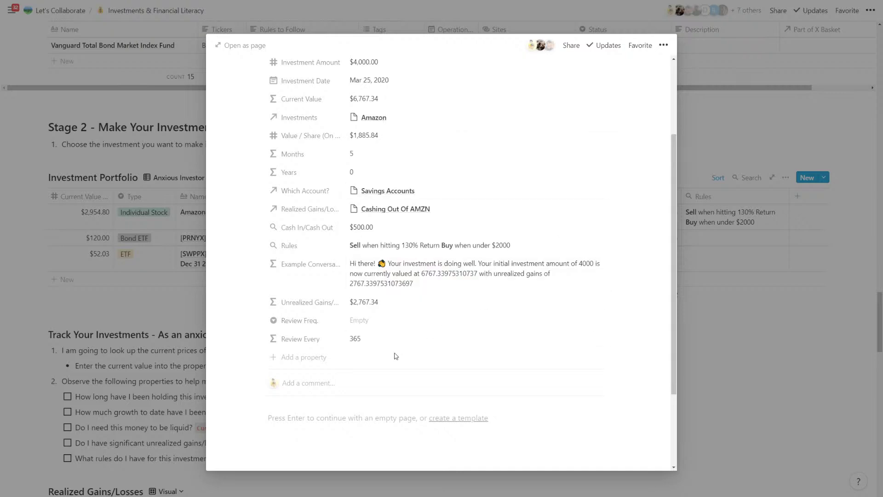
- Add a property named "Review?" below Review Every and set its type to Formula
{"action": "left_click", "coordinate": [304, 358]}
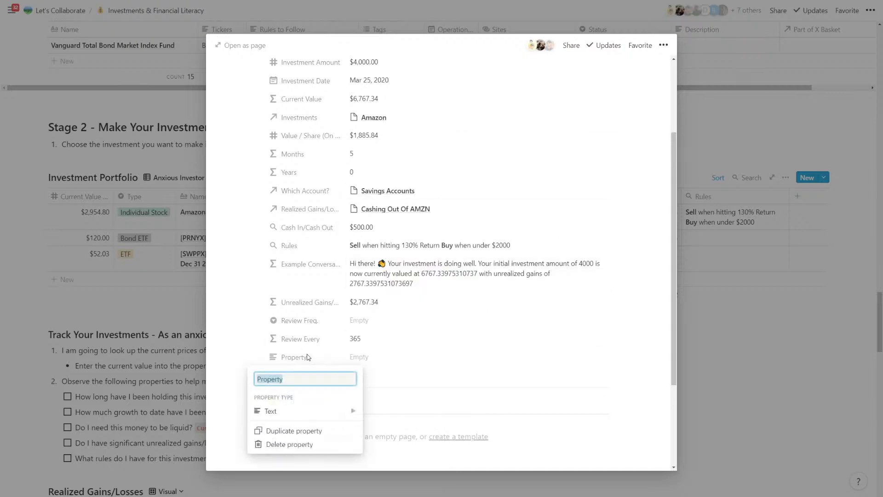
{"action": "type", "text": "Review?"}
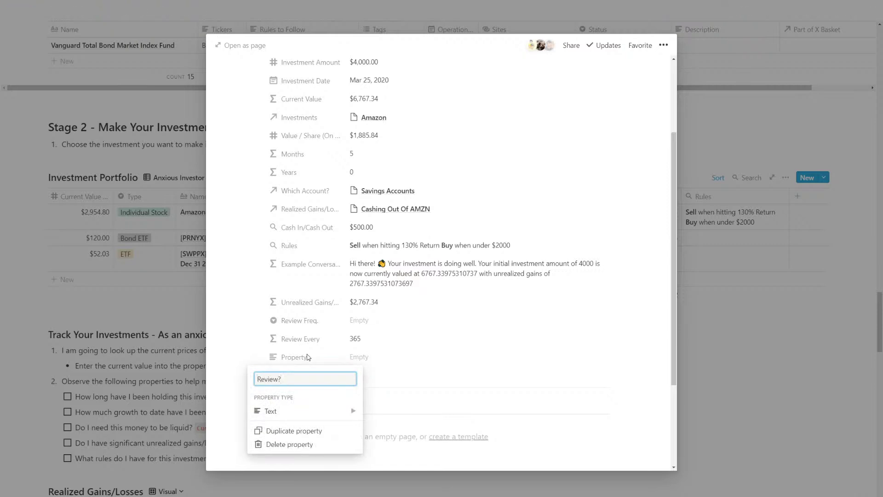
{"action": "key", "text": "Return"}
{"action": "left_click", "coordinate": [263, 358]}
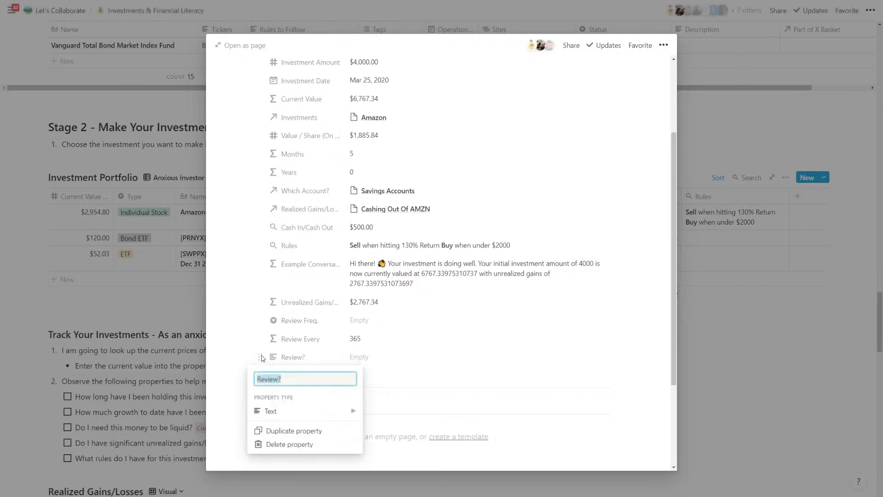
{"action": "mouse_move", "coordinate": [305, 411]}
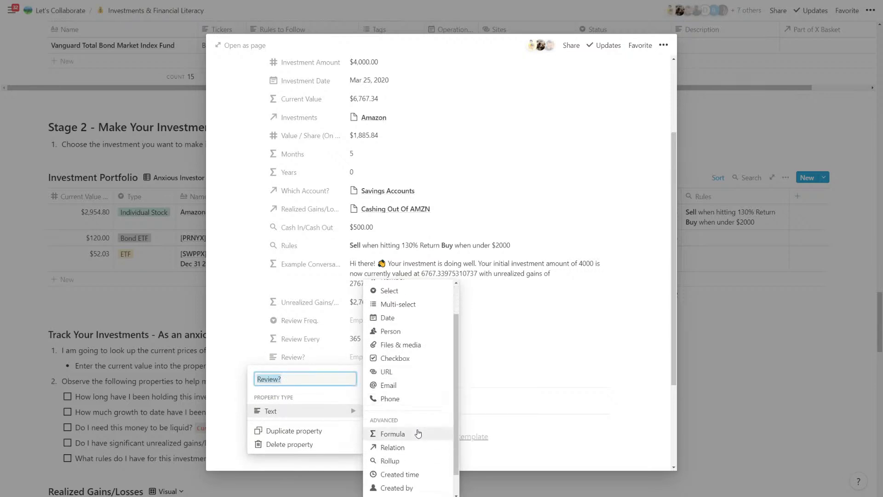
{"action": "left_click", "coordinate": [418, 433]}
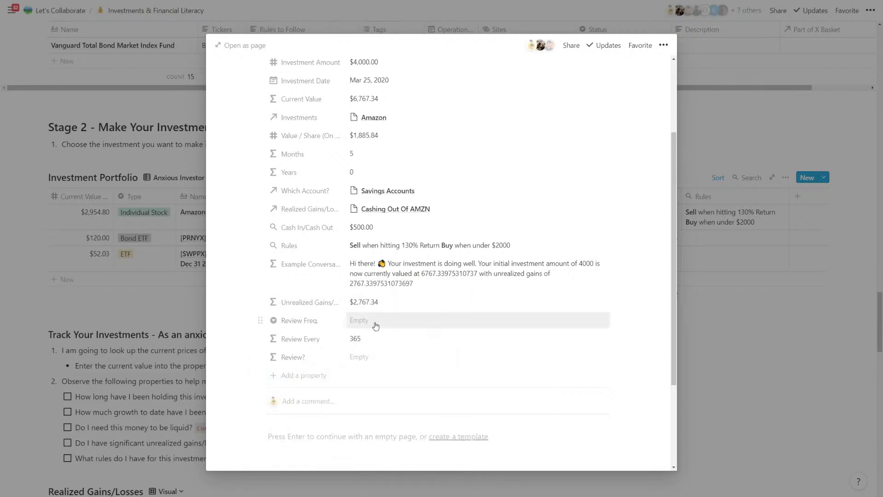
- Try to give Review? a formula that subtracts Review Every from the days between now() and the "Last Edited" property
{"action": "left_click", "coordinate": [359, 321]}
{"action": "left_click", "coordinate": [312, 321]}
{"action": "left_click", "coordinate": [362, 361]}
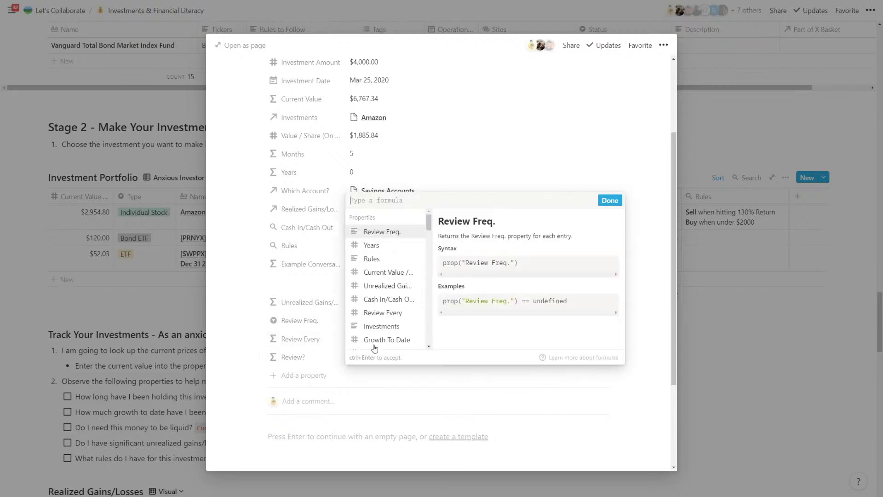
{"action": "type", "text": "toNumber(dateBetween(now(), prop(\"Last Edited\"), \"days\")) - prop(\"Review Every\")"}
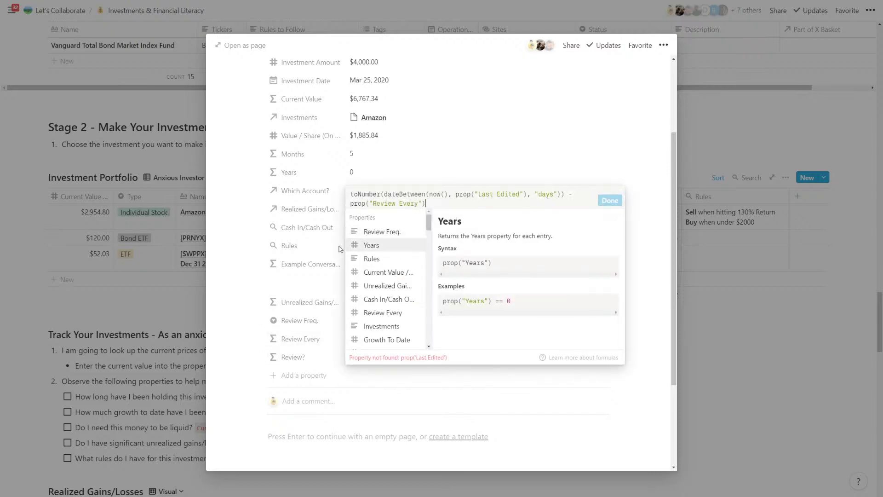
{"action": "left_click", "coordinate": [303, 300]}
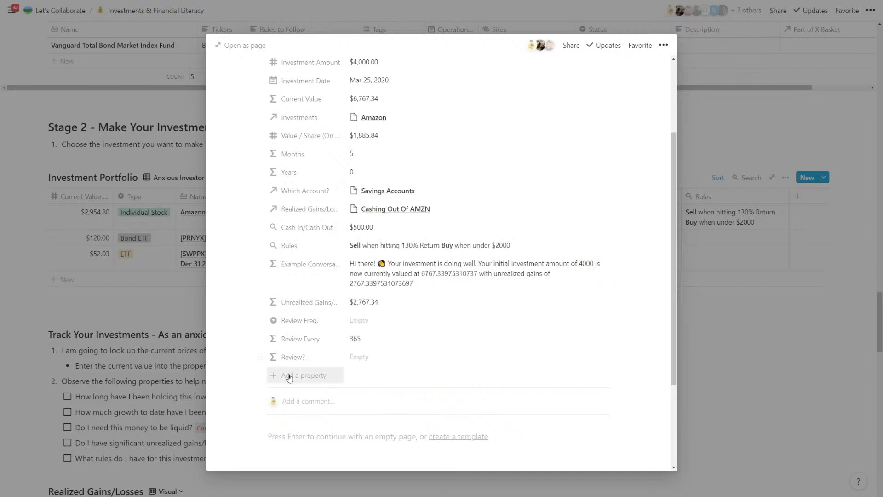
- Add a property of type Last edited time below Review? and name it "Last Edited"
{"action": "left_click", "coordinate": [295, 375]}
{"action": "mouse_move", "coordinate": [322, 429]}
{"action": "scroll", "coordinate": [403, 442], "scroll_direction": "down", "scroll_amount": 2}
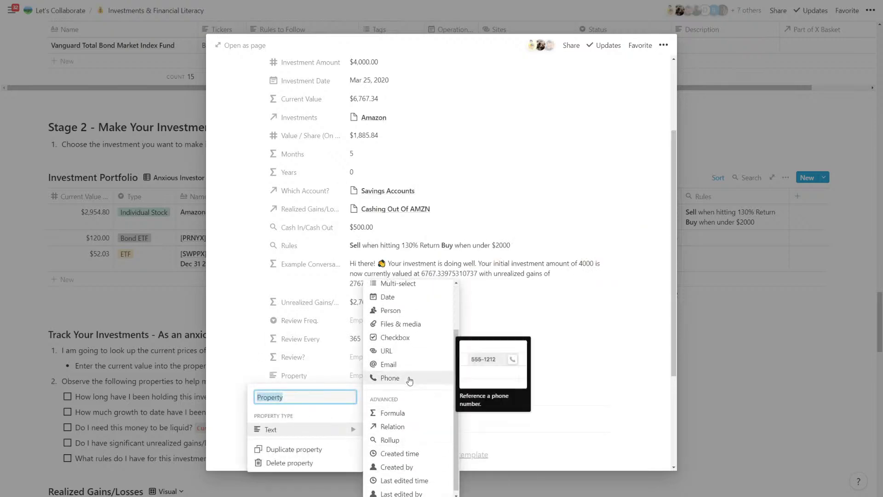
{"action": "scroll", "coordinate": [409, 350], "scroll_direction": "up", "scroll_amount": 2}
{"action": "scroll", "coordinate": [405, 364], "scroll_direction": "down", "scroll_amount": 2}
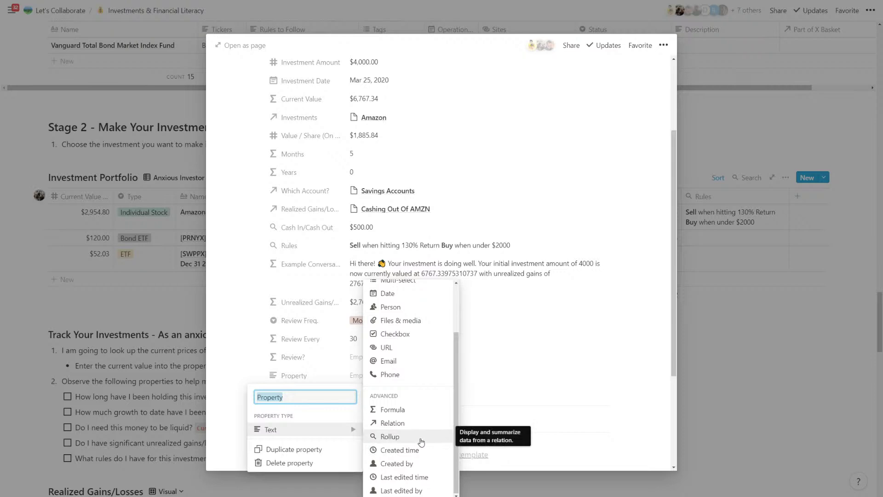
{"action": "left_click", "coordinate": [404, 477]}
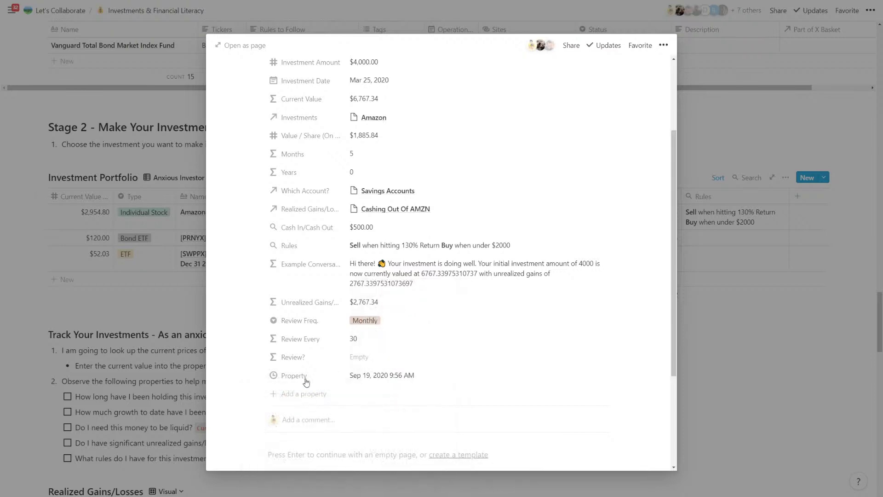
{"action": "left_click", "coordinate": [310, 378]}
{"action": "type", "text": "Last Edited"}
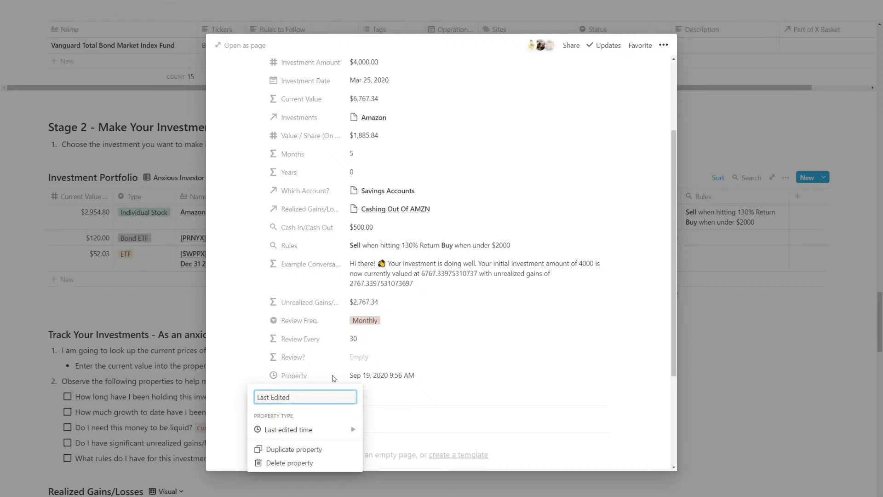
{"action": "key", "text": "Return"}
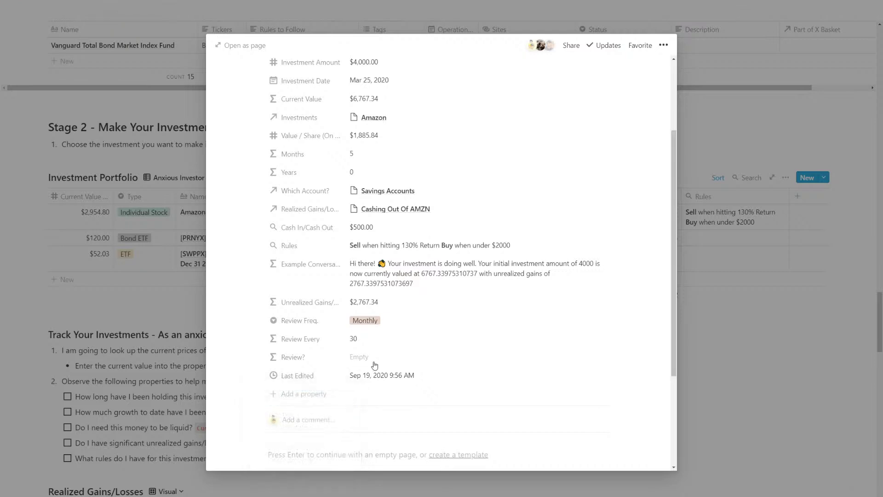
- Set the Review? formula to toNumber(dateBetween(now(), prop("Last Edited"), "days")) - prop("Review Every")
{"action": "left_click", "coordinate": [382, 357]}
{"action": "type", "text": "toNumber(dateBetween(now(), prop(\"Last Edited\"), \"days\")) - prop(\"Review Every\")"}
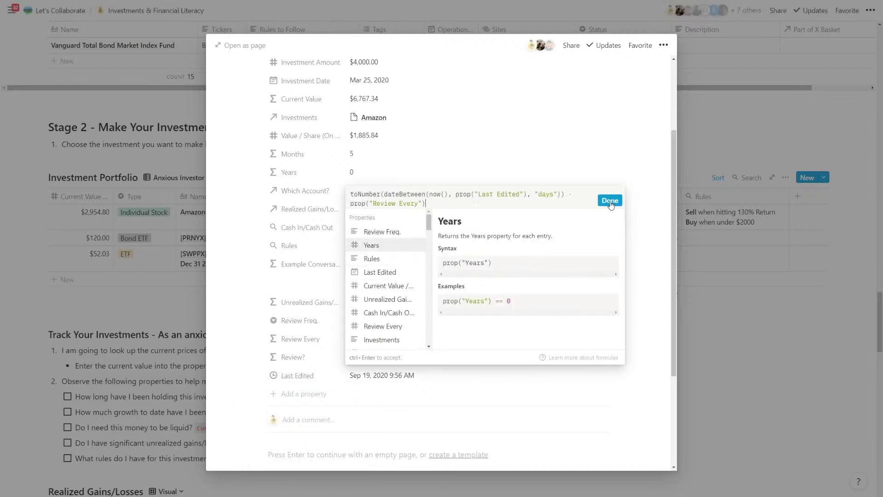
{"action": "left_click", "coordinate": [610, 200]}
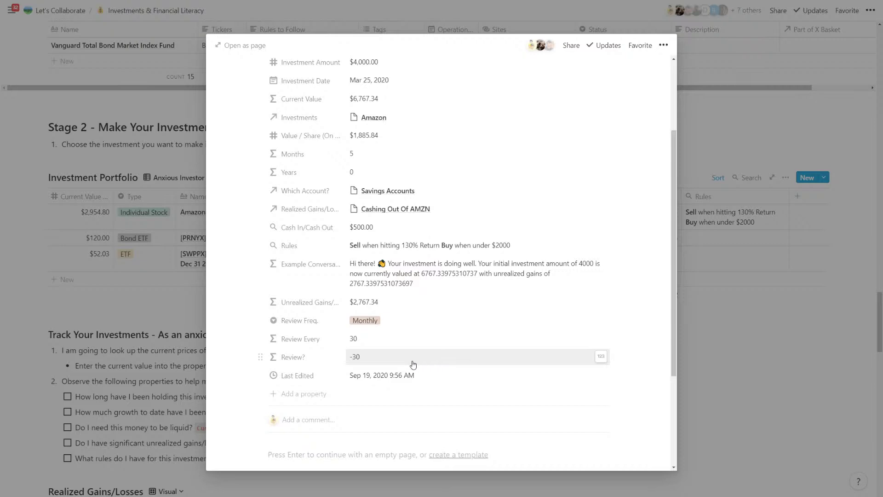
- Create a "Bi-Weekly" option for Review Freq. and place it above Monthly in the option order
{"action": "left_click", "coordinate": [423, 321]}
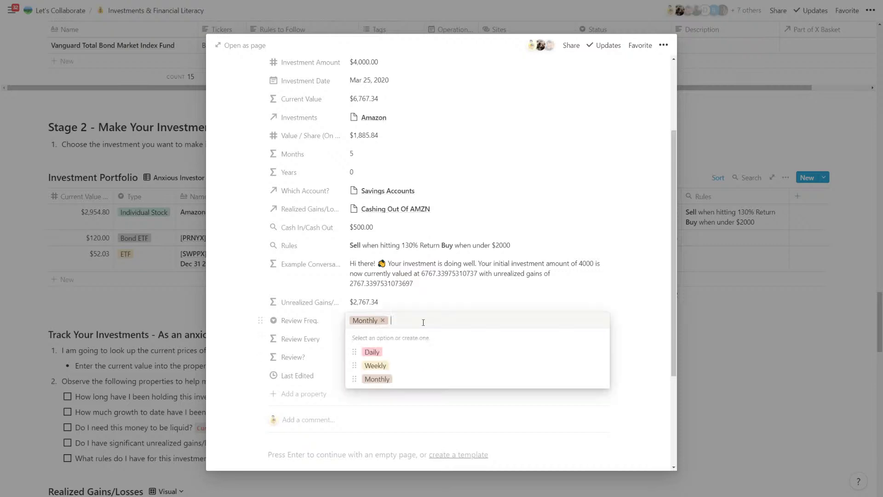
{"action": "type", "text": "W"}
{"action": "key", "text": "BackSpace"}
{"action": "type", "text": "Bi-W"}
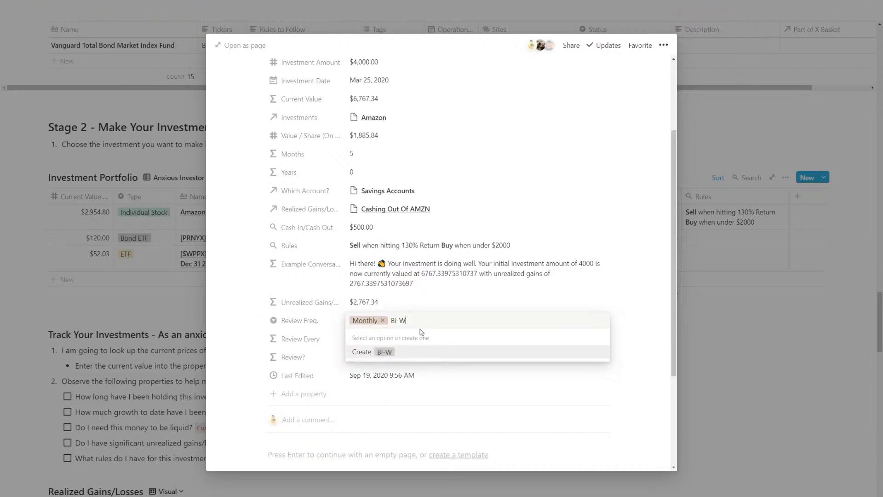
{"action": "type", "text": "eekly"}
{"action": "key", "text": "Return"}
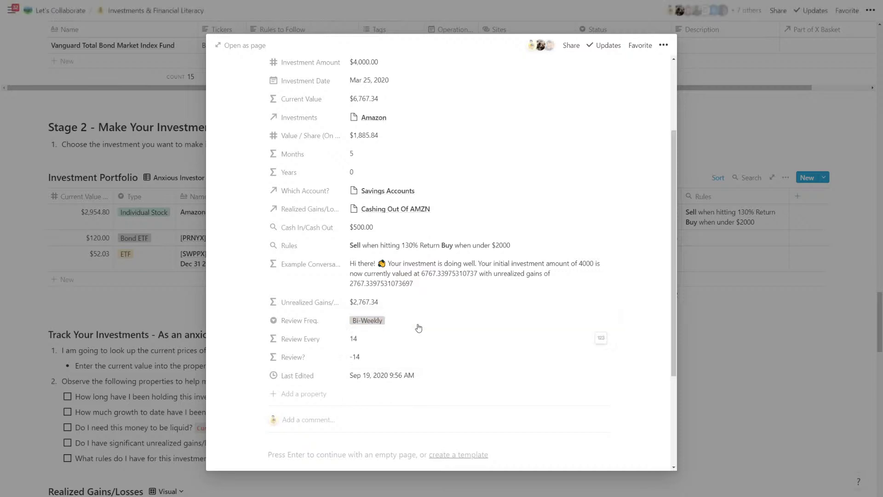
{"action": "left_click", "coordinate": [417, 325]}
{"action": "left_click_drag", "start_coordinate": [395, 392], "coordinate": [395, 378]}
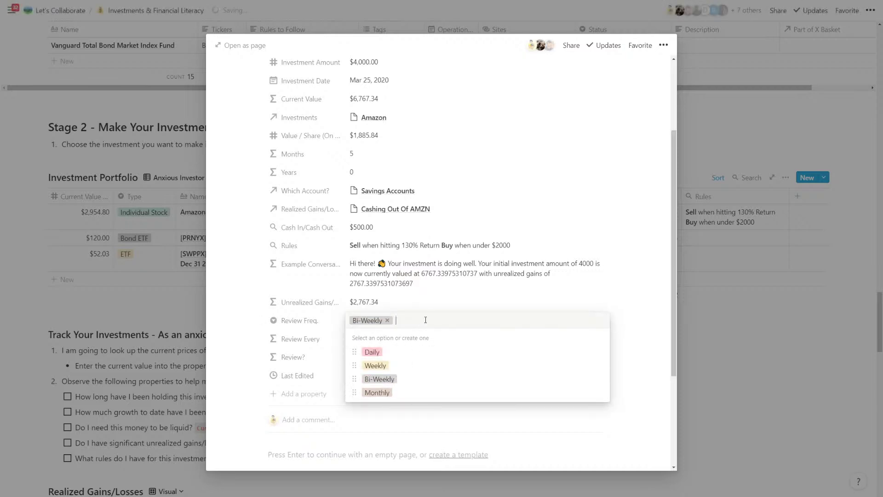
- Create a "Semesterly" option for Review Freq. and select it for the Amazon investment
{"action": "type", "text": "Semesterl"}
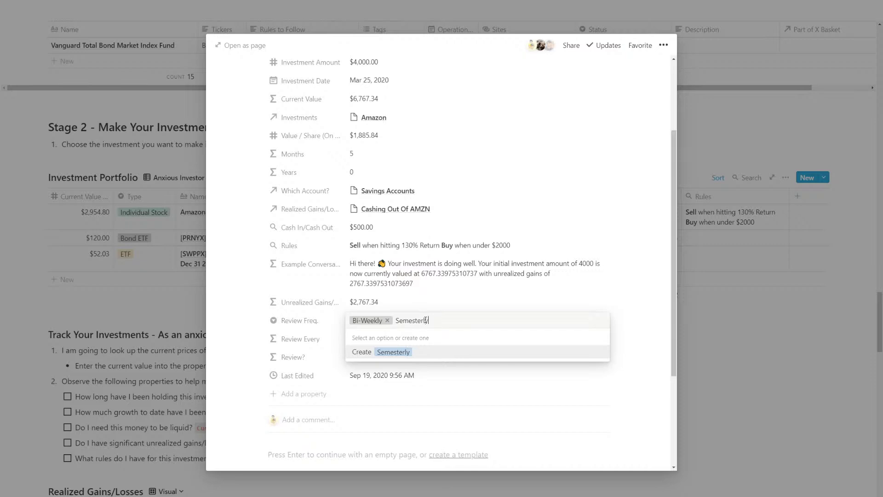
{"action": "type", "text": "y"}
{"action": "left_click", "coordinate": [421, 353]}
- Create a Review Freq. option spelled "Yaerly" and select it for the Amazon investment
{"action": "left_click", "coordinate": [414, 320]}
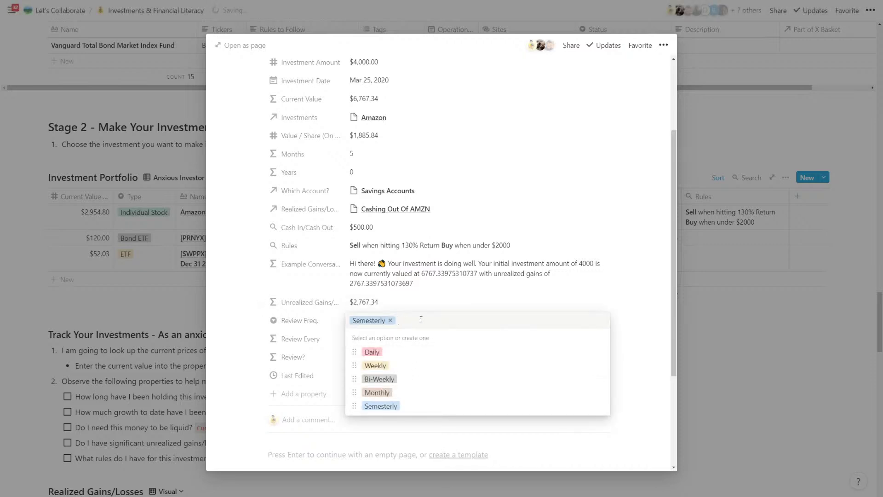
{"action": "left_click", "coordinate": [428, 306]}
{"action": "left_click", "coordinate": [416, 318]}
{"action": "type", "text": "Yaerly"}
{"action": "key", "text": "Return"}
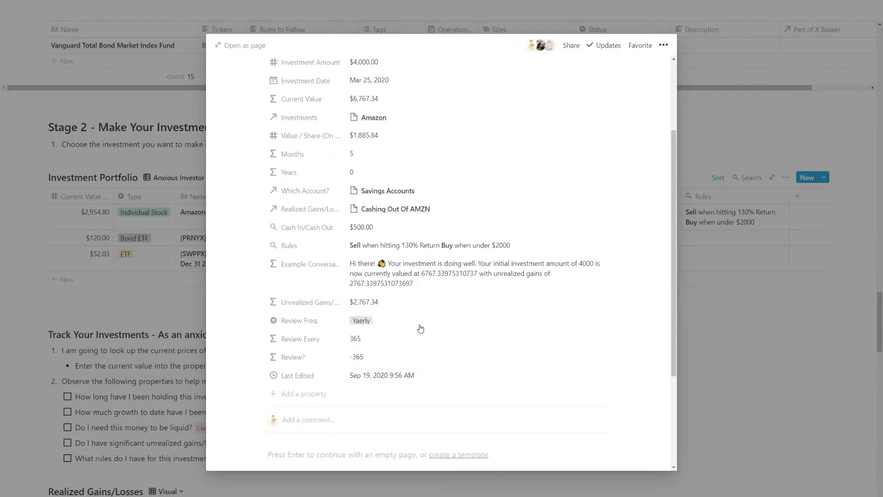
- Delete the misspelled "Yaerly" option from Review Freq
{"action": "left_click", "coordinate": [420, 327]}
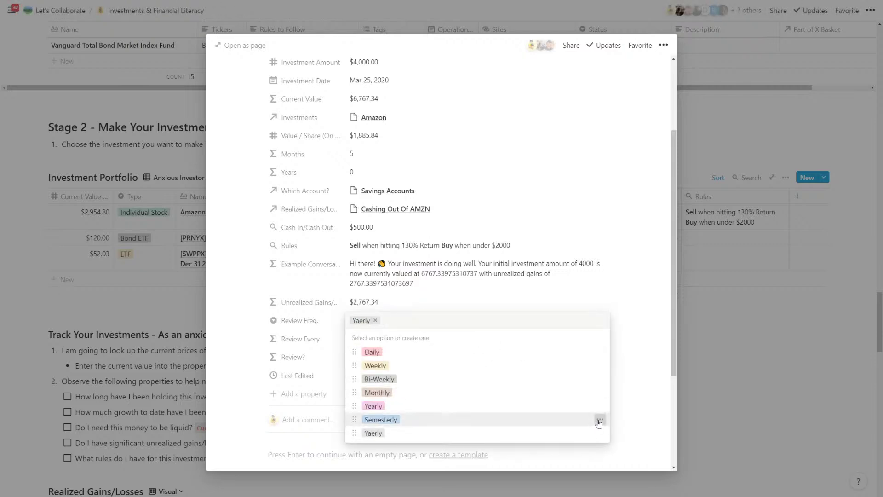
{"action": "left_click", "coordinate": [599, 420]}
{"action": "key", "text": "Escape"}
{"action": "left_click", "coordinate": [600, 433]}
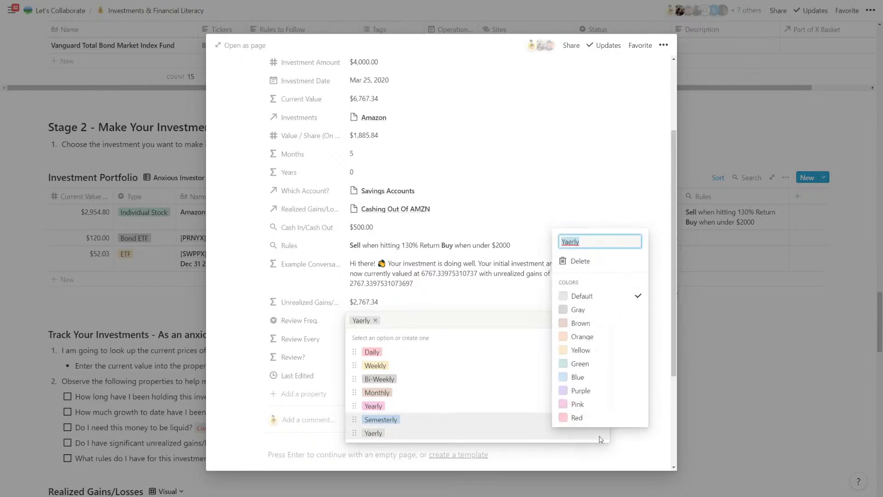
{"action": "left_click", "coordinate": [581, 261]}
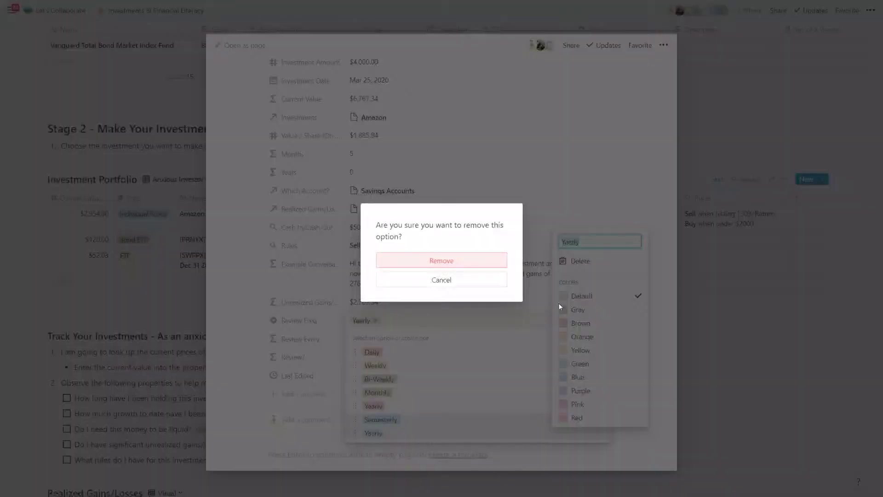
{"action": "left_click", "coordinate": [450, 259]}
- Create a "Quarterly" option for Review Freq. and select it for the Amazon investment
{"action": "type", "text": "Quaret"}
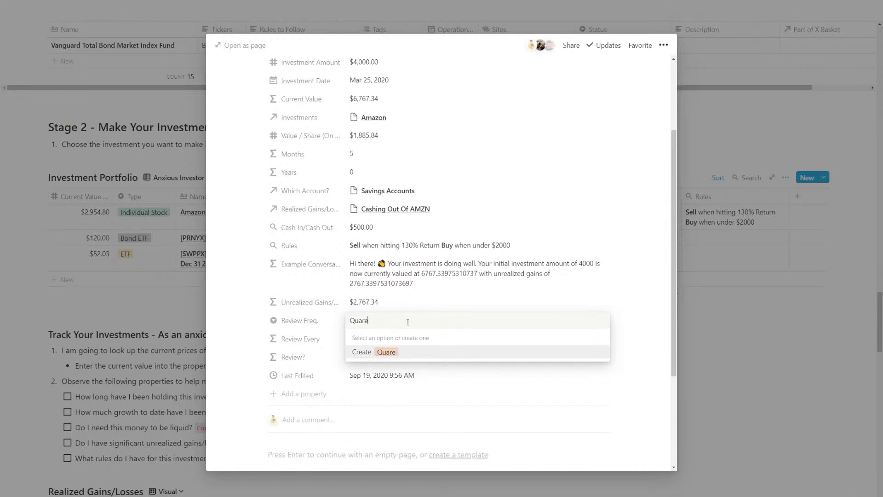
{"action": "key", "text": "BackSpace"}
{"action": "key", "text": "BackSpace"}
{"action": "type", "text": "lky"}
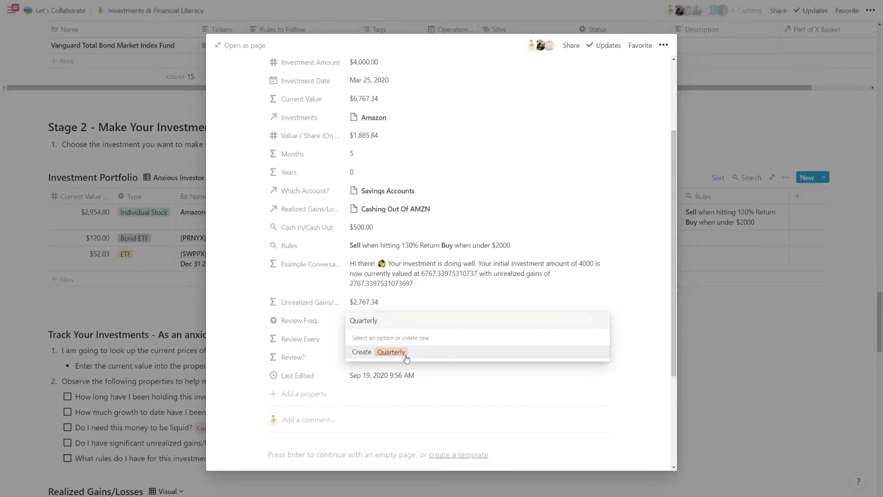
{"action": "left_click", "coordinate": [412, 351]}
- Reorder the Review Freq. options so Quarterly, Semesterly and Yearly follow Monthly, and close the Amazon investment
{"action": "left_click", "coordinate": [398, 328]}
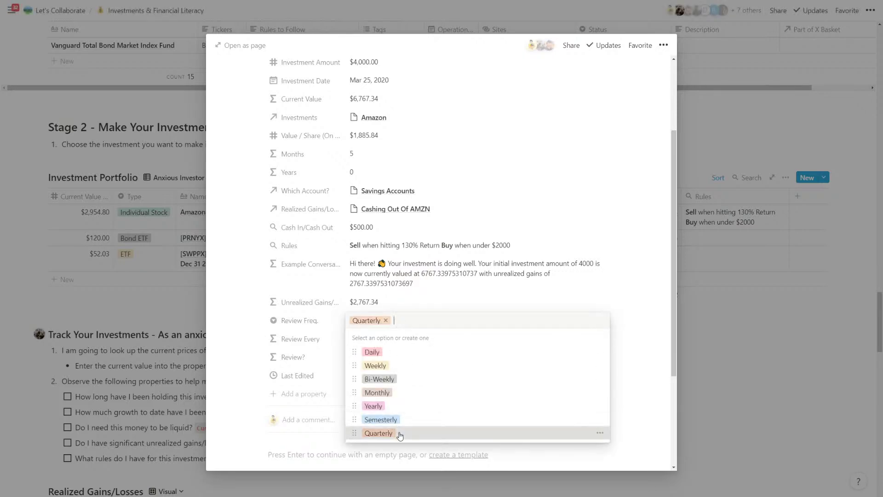
{"action": "mouse_move", "coordinate": [397, 431]}
{"action": "left_mouse_down"}
{"action": "mouse_move", "coordinate": [396, 404]}
{"action": "mouse_move", "coordinate": [397, 439]}
{"action": "left_mouse_up"}
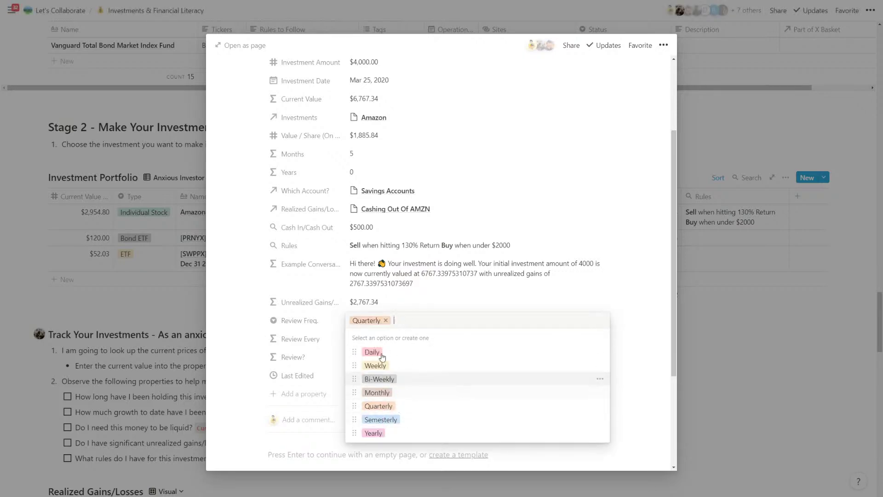
{"action": "left_click", "coordinate": [393, 310]}
{"action": "scroll", "coordinate": [392, 336], "scroll_direction": "up", "scroll_amount": 1}
{"action": "scroll", "coordinate": [392, 335], "scroll_direction": "up", "scroll_amount": 2}
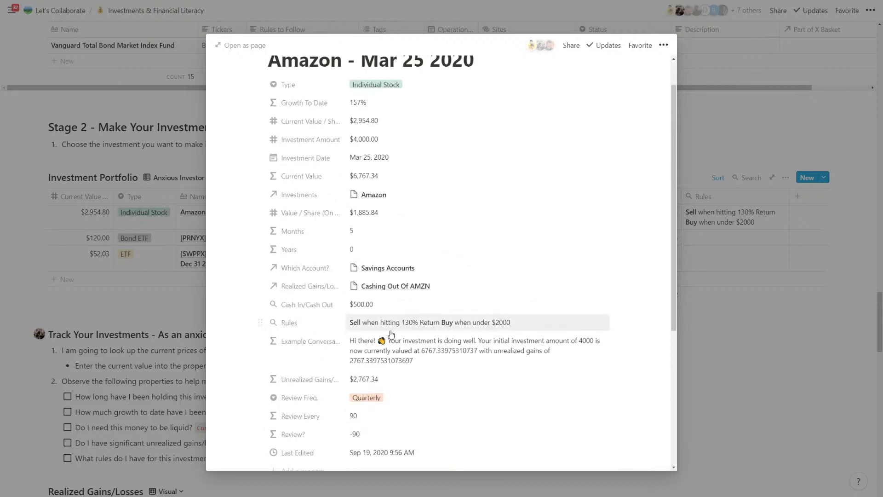
{"action": "scroll", "coordinate": [390, 335], "scroll_direction": "down", "scroll_amount": 3}
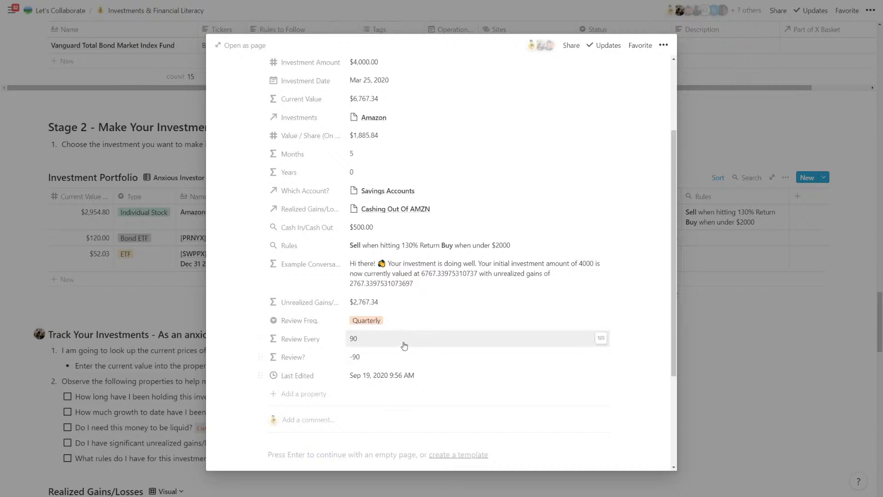
{"action": "left_click", "coordinate": [409, 322]}
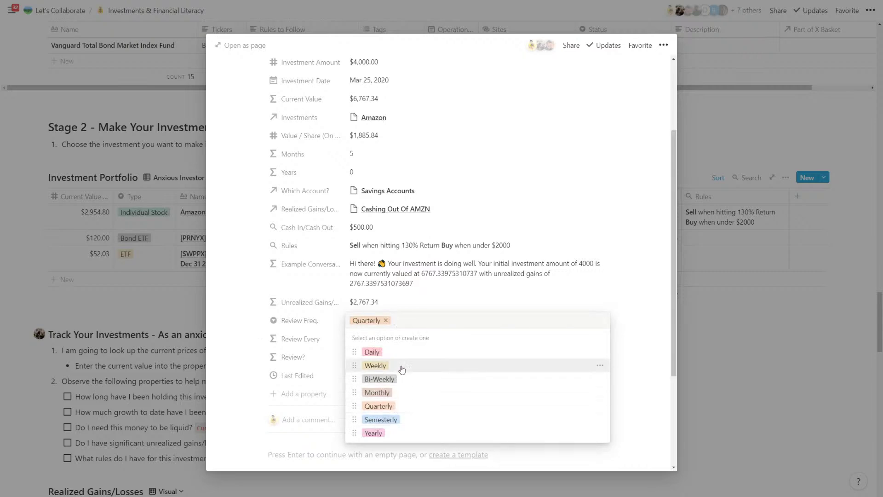
{"action": "left_click", "coordinate": [284, 340]}
{"action": "key", "text": "Escape"}
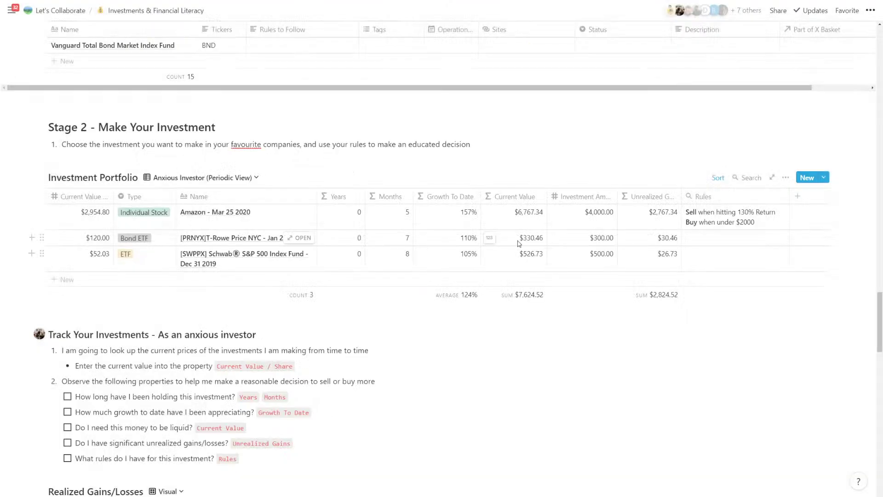
- Set Review Freq. to Daily for the [SWPPX] Schwab S&P 500 Index Fund investment and close its page
{"action": "left_click", "coordinate": [301, 254]}
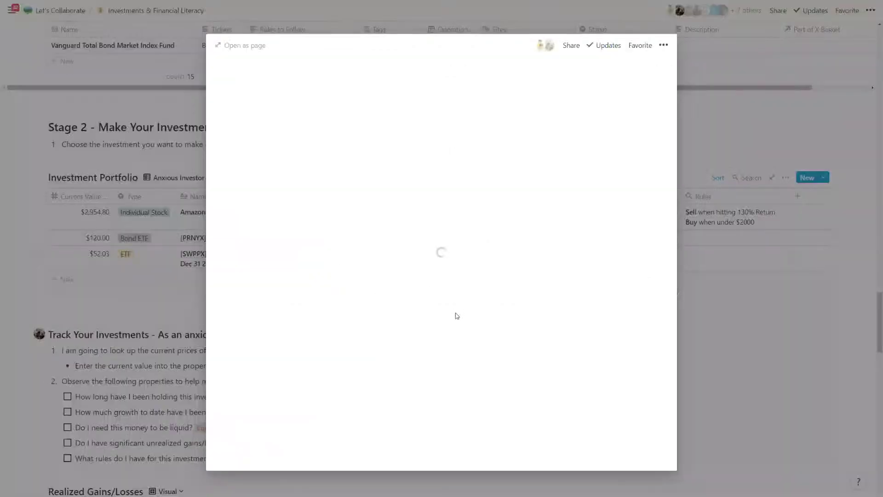
{"action": "scroll", "coordinate": [412, 365], "scroll_direction": "down", "scroll_amount": 5}
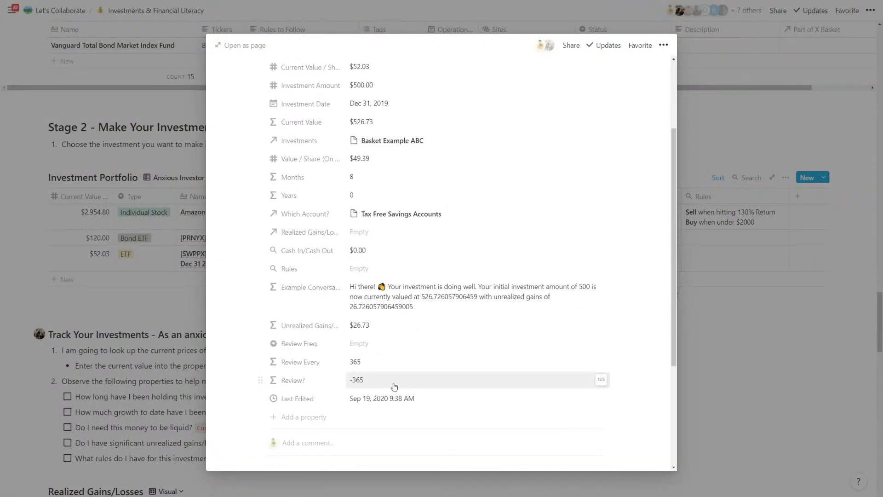
{"action": "left_click", "coordinate": [367, 343]}
{"action": "left_click", "coordinate": [366, 373]}
{"action": "left_click", "coordinate": [162, 224]}
- Filter the Anxious Investor (Periodic View) of Investment Portfolio to entries where Review? ≥ 0
{"action": "left_click", "coordinate": [202, 177]}
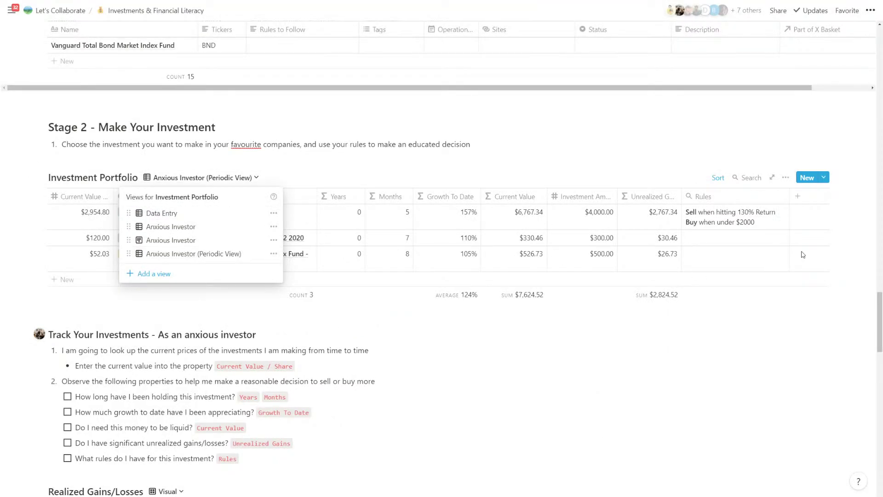
{"action": "left_click", "coordinate": [719, 183]}
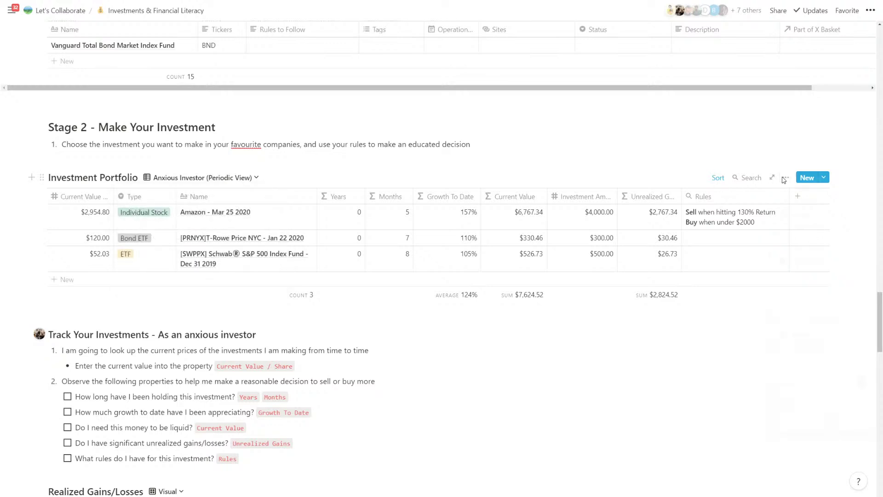
{"action": "left_click", "coordinate": [786, 177]}
{"action": "left_click", "coordinate": [810, 280]}
{"action": "left_click", "coordinate": [628, 271]}
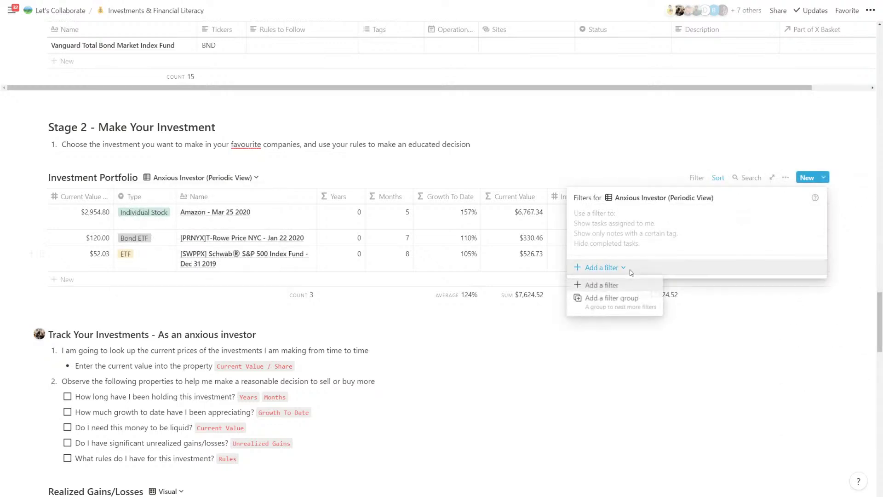
{"action": "left_click", "coordinate": [612, 286]}
{"action": "left_click", "coordinate": [636, 225]}
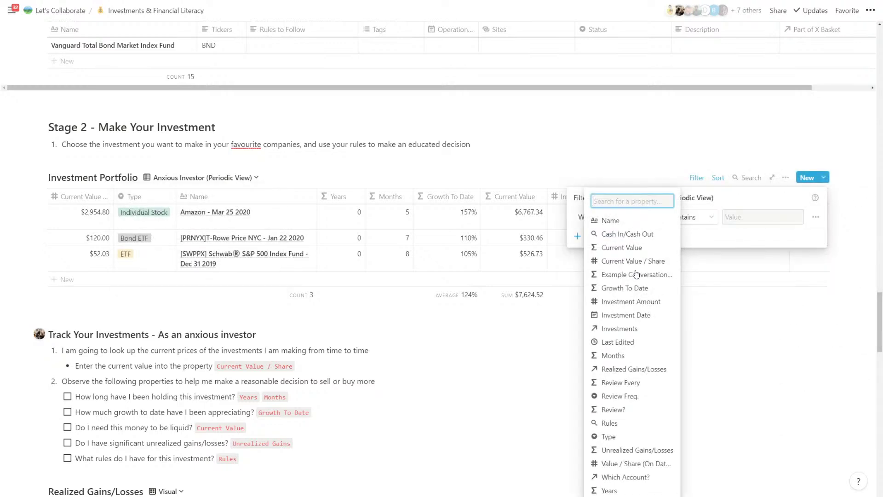
{"action": "left_click", "coordinate": [644, 415]}
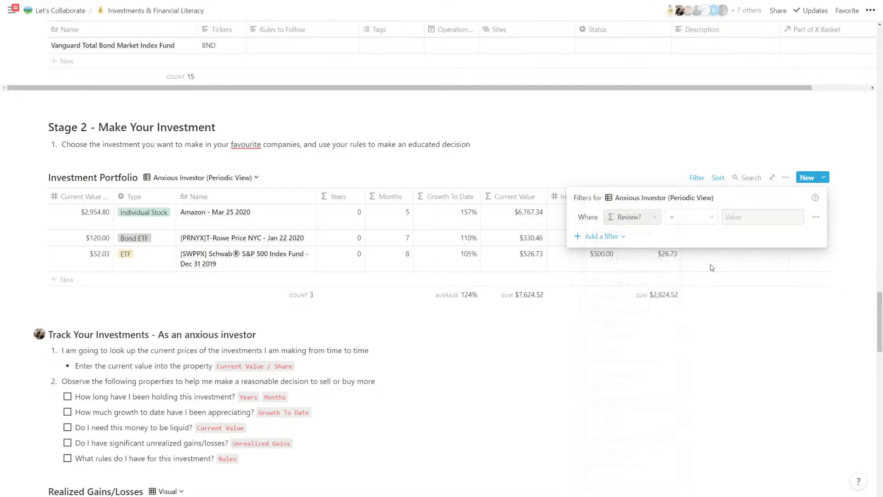
{"action": "left_click", "coordinate": [694, 219]}
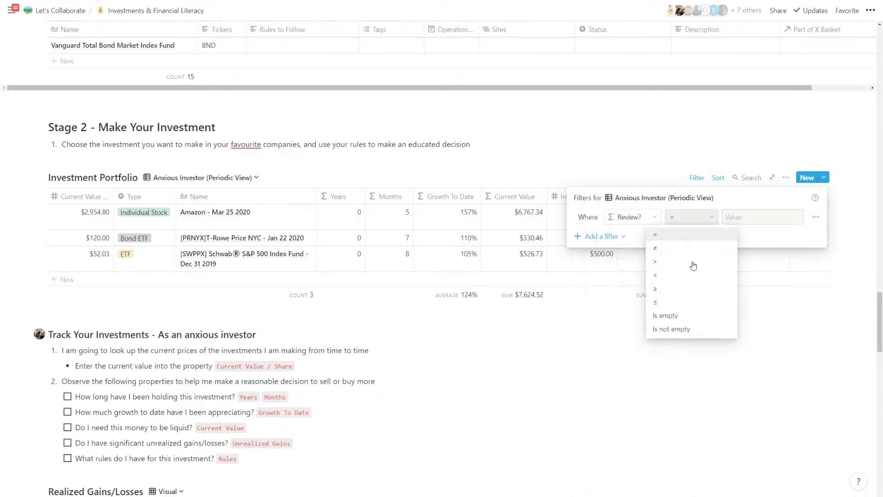
{"action": "left_click", "coordinate": [681, 288]}
{"action": "type", "text": "0"}
{"action": "key", "text": "Escape"}
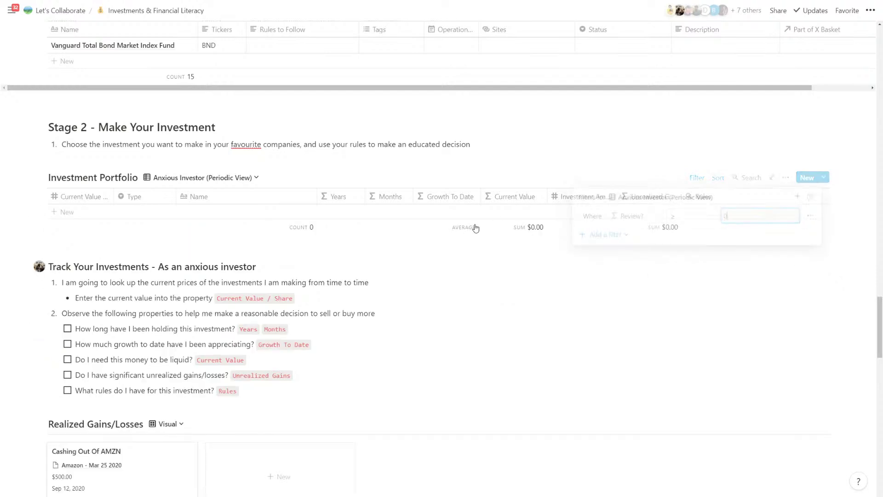
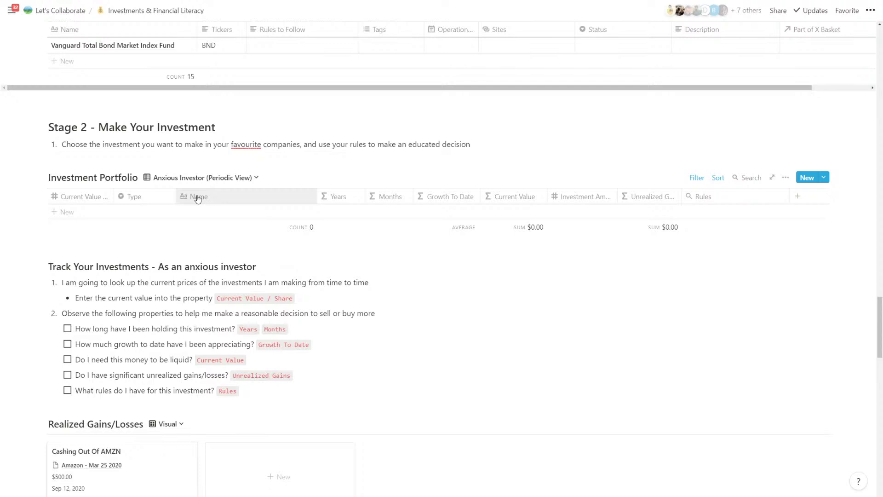
- Replace "anxious" with "intelligent" in the Track Your Investments heading
{"action": "double_click", "coordinate": [199, 266]}
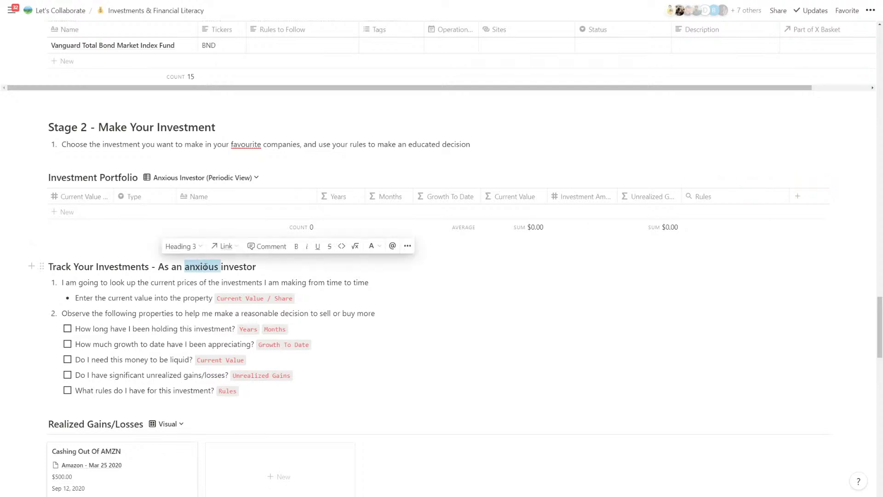
{"action": "type", "text": "intelligent"}
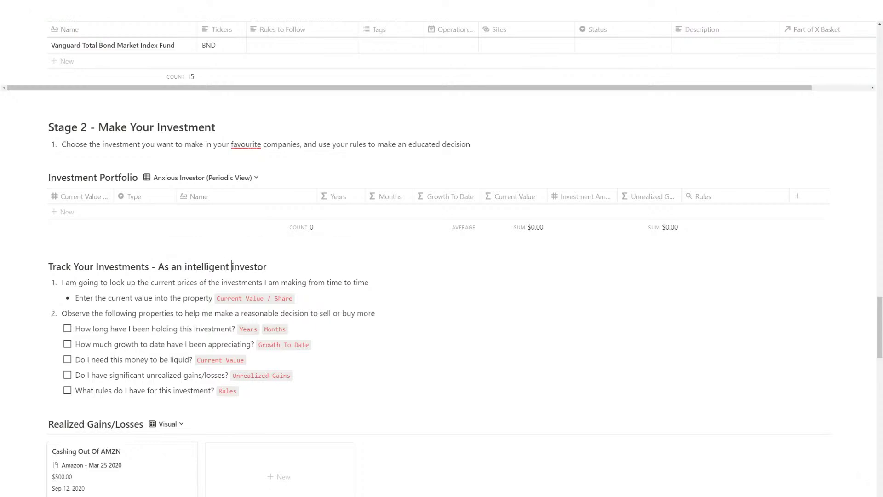
- Rename the Anxious Investor table view of Investment Portfolio as "Intelligence Investor"
{"action": "left_click", "coordinate": [205, 178]}
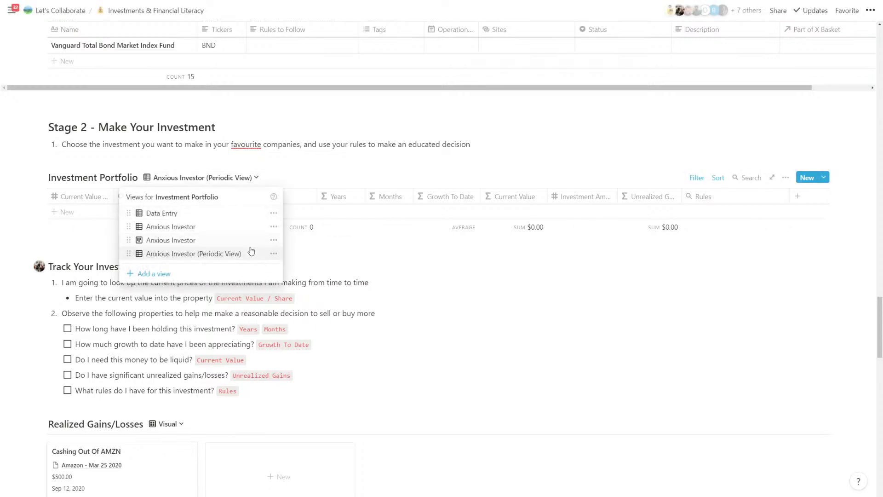
{"action": "left_click", "coordinate": [274, 230]}
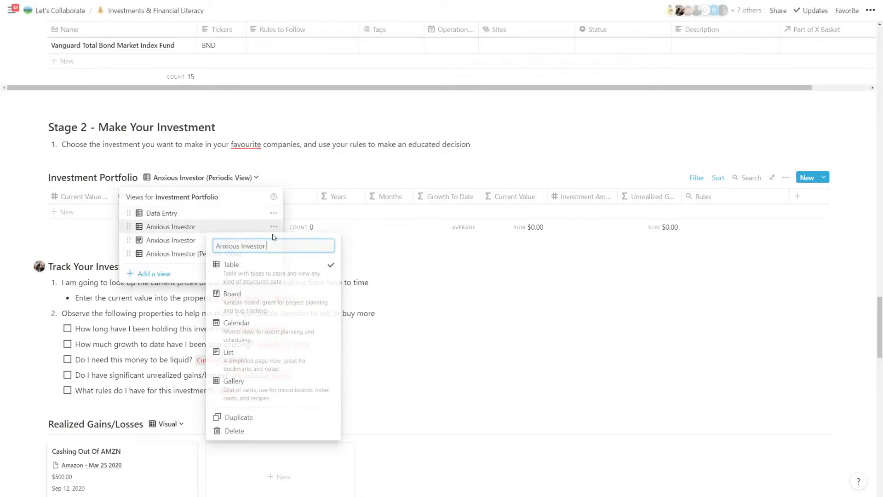
{"action": "double_click", "coordinate": [239, 247]}
{"action": "type", "text": "Intellgi"}
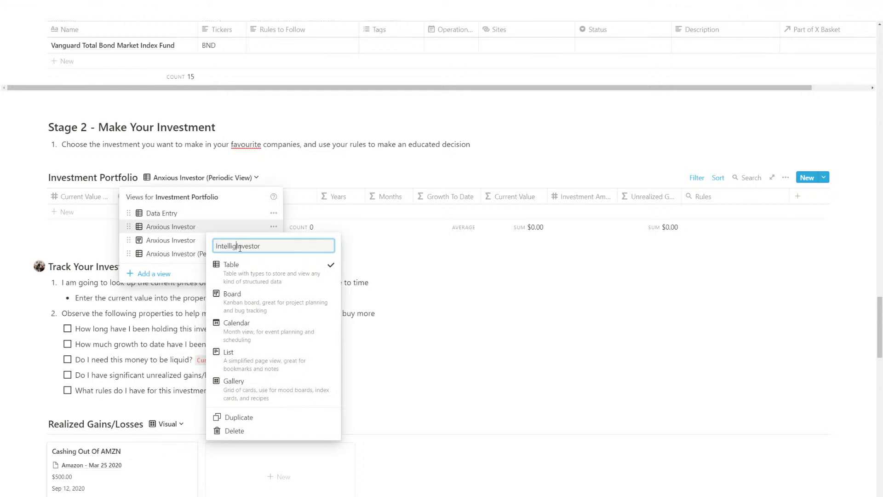
{"action": "type", "text": "ence"}
{"action": "key", "text": "Return"}
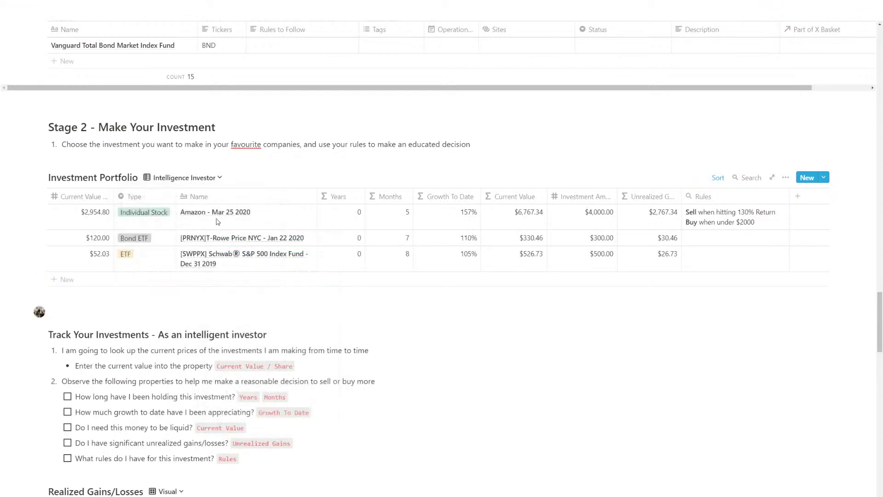
- Rename the Anxious Investor board view of Investment Portfolio as "Intelligent Investor"
{"action": "left_click", "coordinate": [191, 181]}
{"action": "left_click", "coordinate": [255, 240]}
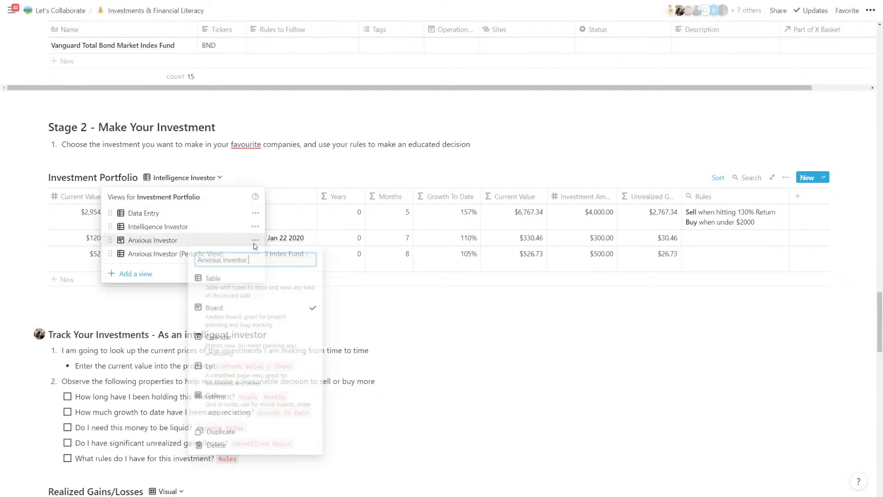
{"action": "double_click", "coordinate": [215, 258]}
{"action": "type", "text": "Intelligent"}
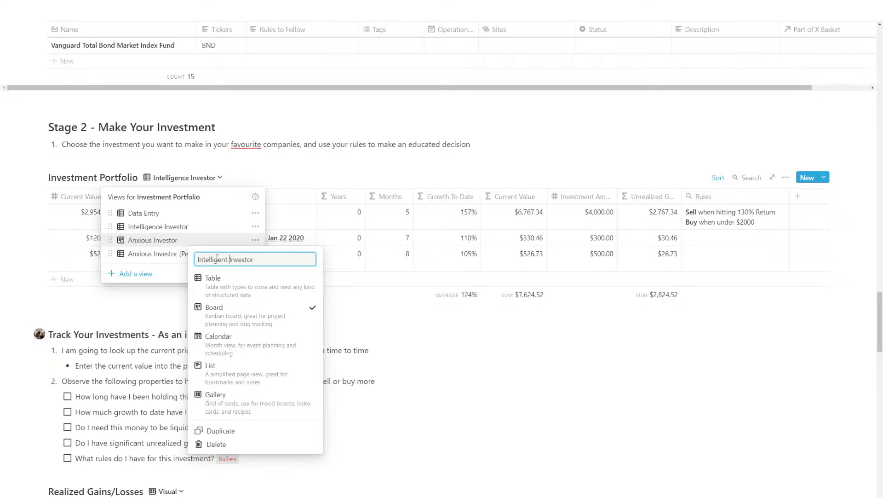
{"action": "key", "text": "Return"}
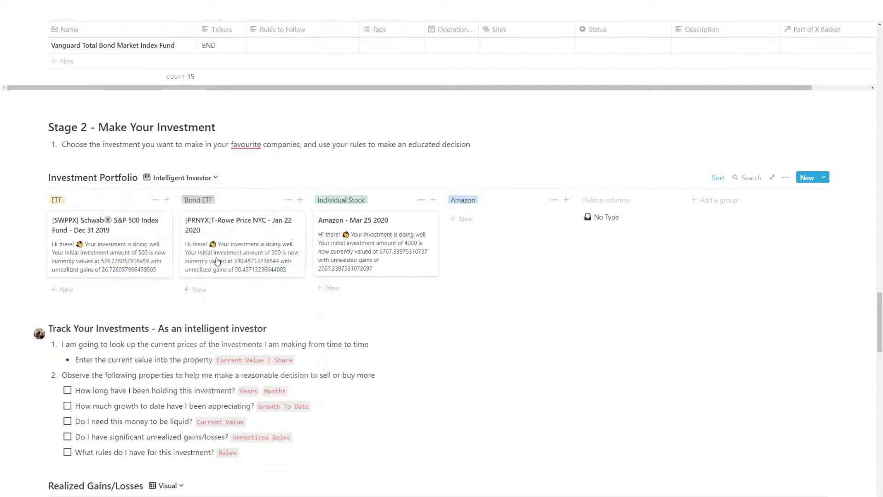
- Rename the Anxious Investor (Periodic View) as "Intelligent Investor (Periodic View)"
{"action": "left_click", "coordinate": [184, 177]}
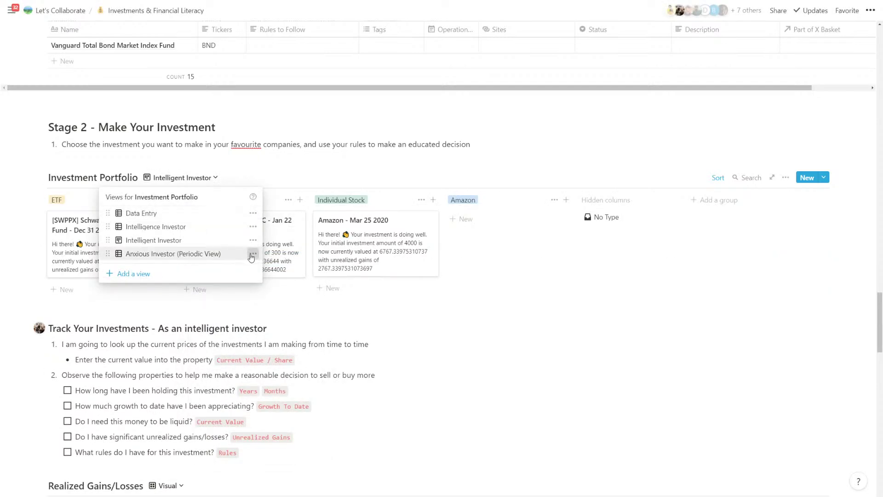
{"action": "left_click", "coordinate": [253, 253]}
{"action": "double_click", "coordinate": [215, 273]}
{"action": "type", "text": "Intelligent Investor (Periodic View"}
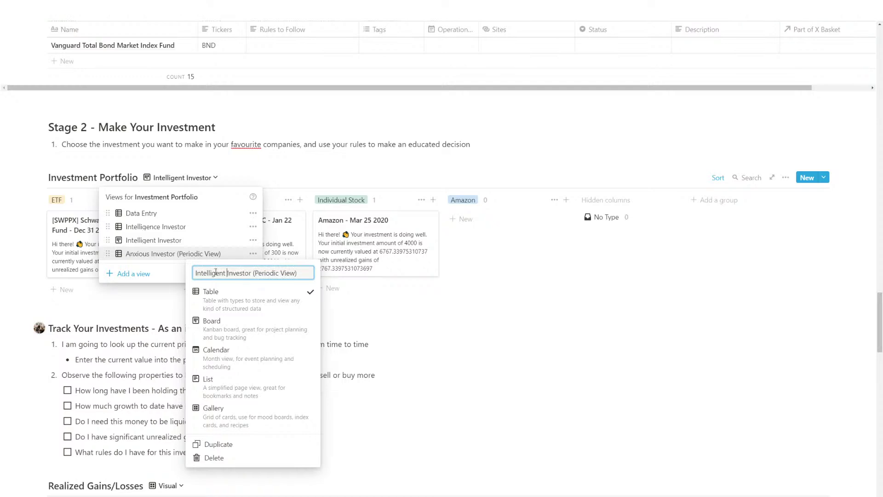
{"action": "key", "text": "Return"}
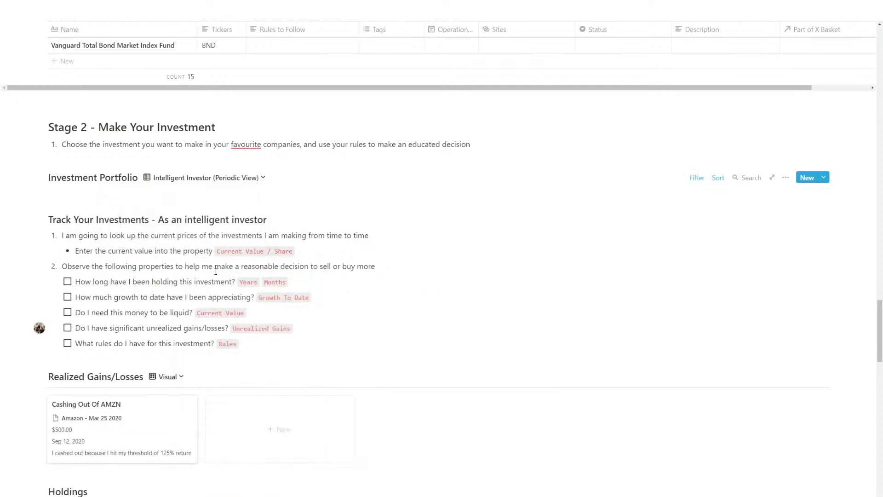
- Rename the Intelligence Investor table view as "Intelligence Investor (All)"
{"action": "left_click", "coordinate": [249, 178]}
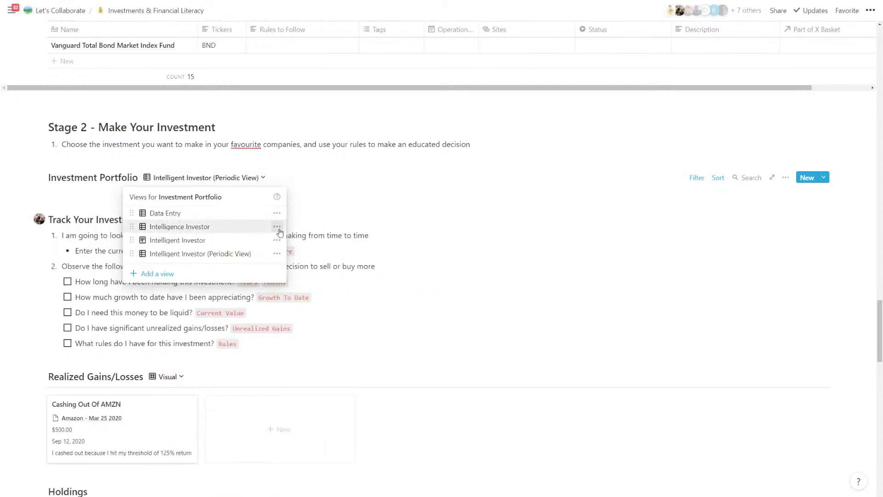
{"action": "left_click", "coordinate": [277, 226]}
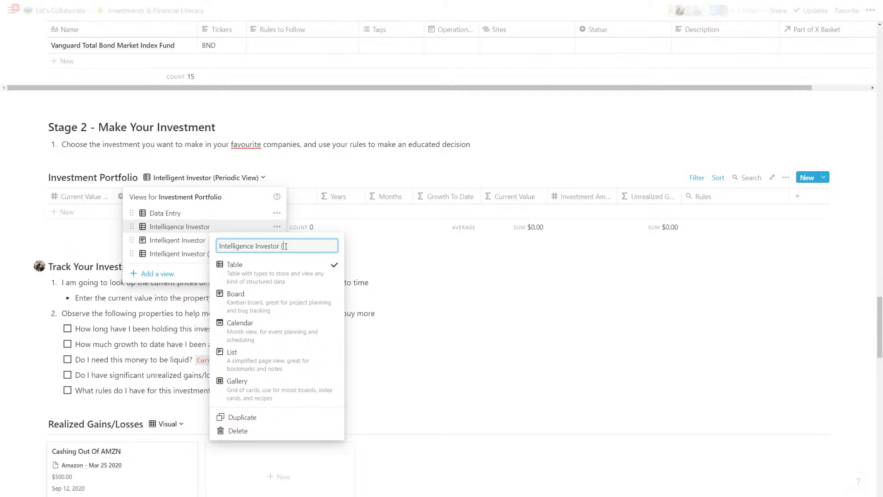
{"action": "type", "text": "(All)"}
{"action": "key", "text": "Return"}
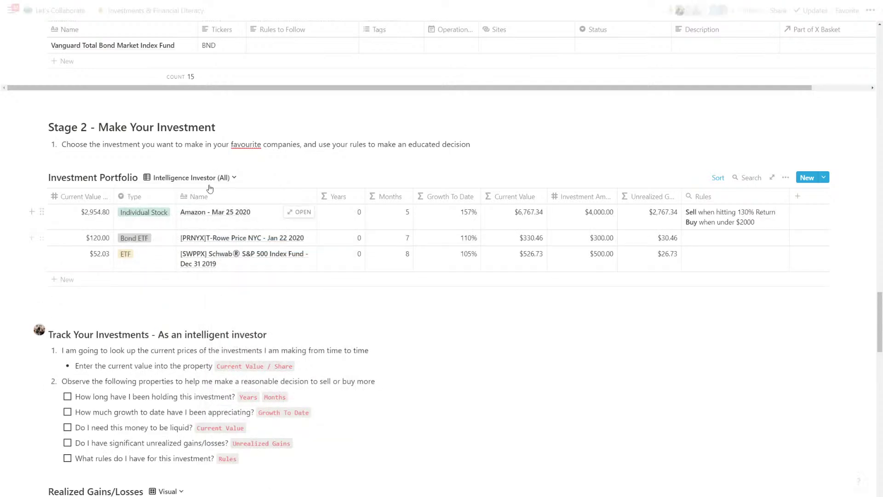
- Rename the Intelligent Investor board view as "Intelligent Investor (All)"
{"action": "left_click", "coordinate": [194, 177]}
{"action": "left_click", "coordinate": [262, 240]}
{"action": "type", "text": "(All"}
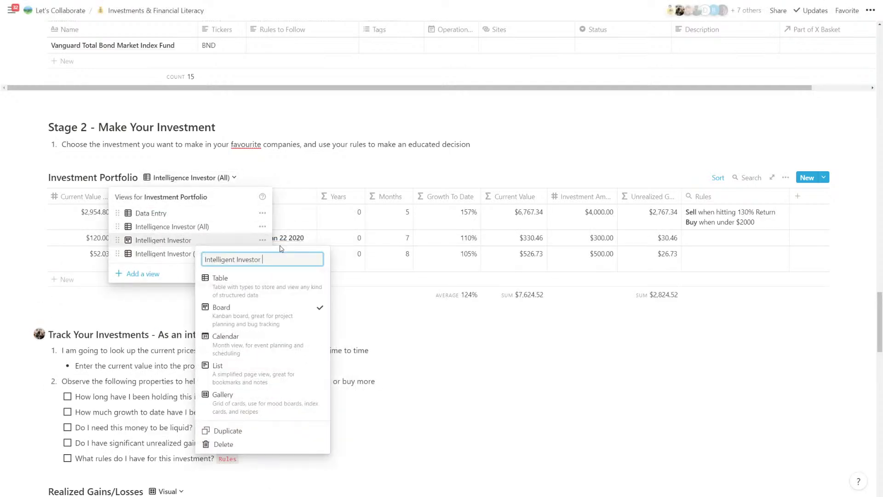
{"action": "type", "text": ")"}
{"action": "key", "text": "Return"}
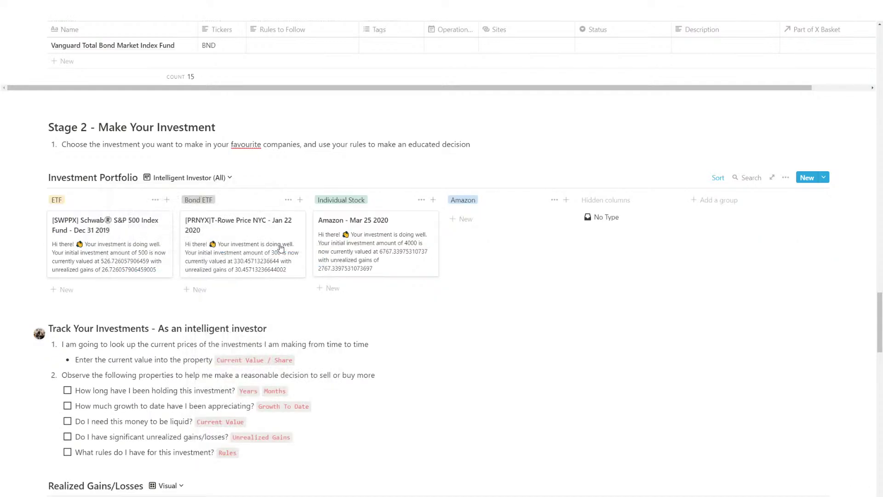
- Rename the Intelligent Investor (Periodic View) of Investment Portfolio as "Intelligent Investor (Periodic)"
{"action": "left_click", "coordinate": [217, 180]}
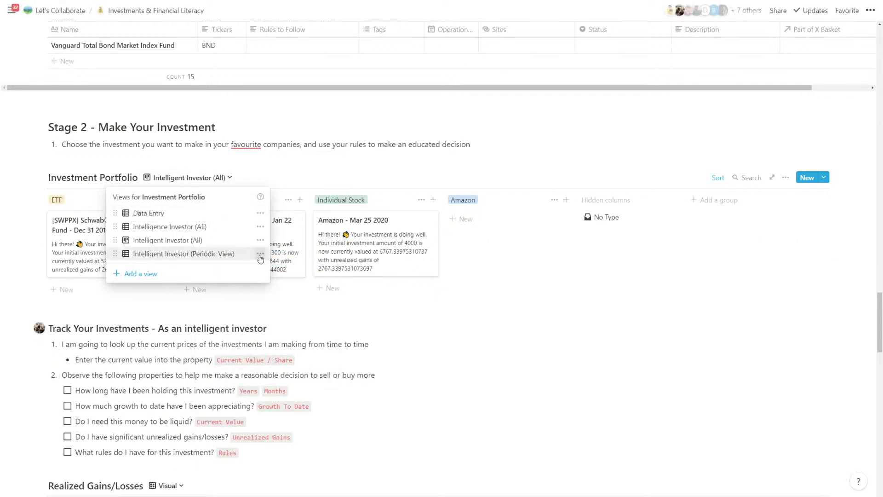
{"action": "left_click", "coordinate": [260, 253]}
{"action": "left_click_drag", "start_coordinate": [289, 274], "coordinate": [377, 258]}
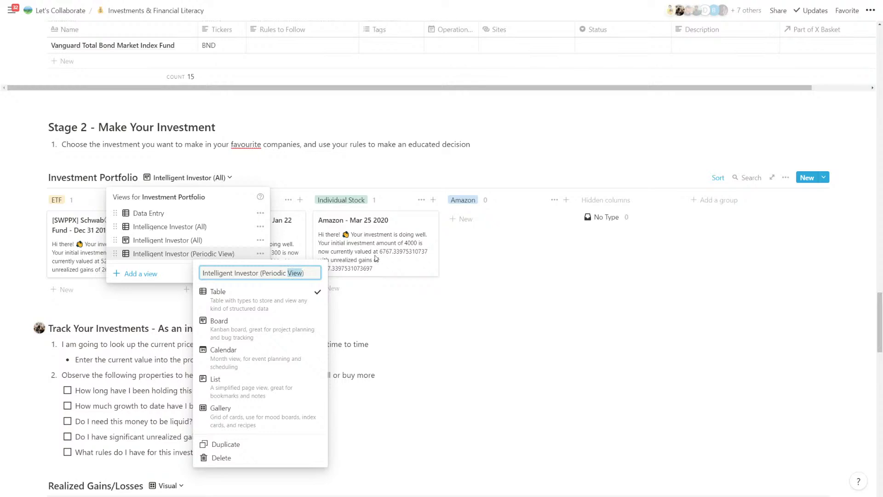
{"action": "key", "text": "BackSpace"}
{"action": "type", "text": ")"}
{"action": "key", "text": "Return"}
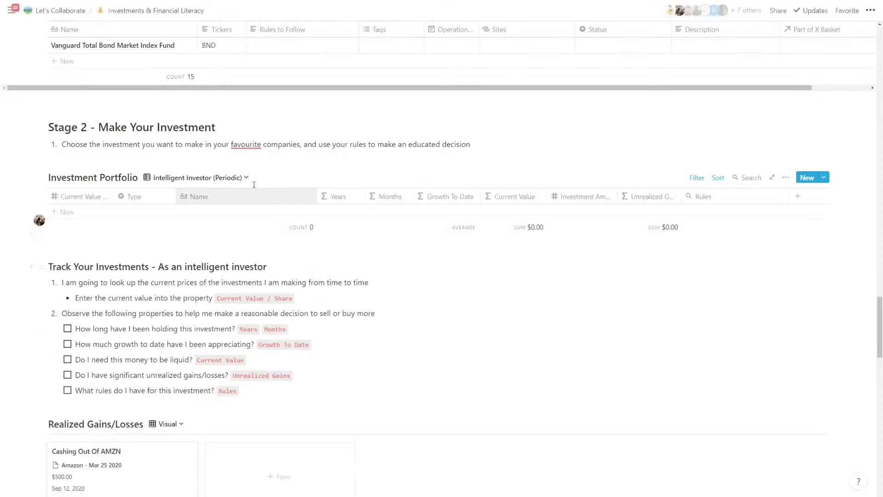
- Show the Review Freq. property in the Data Entry view of Investment Portfolio and narrow its column
{"action": "left_click", "coordinate": [239, 179]}
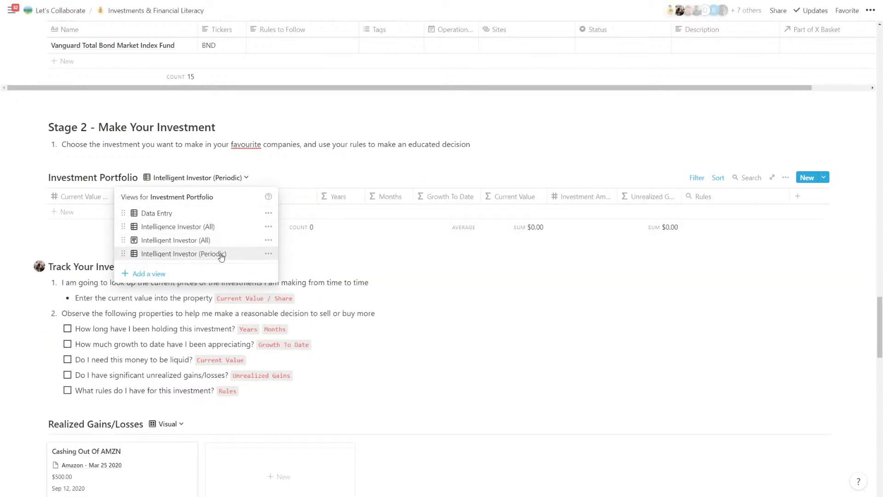
{"action": "left_click", "coordinate": [219, 227]}
{"action": "left_click", "coordinate": [195, 183]}
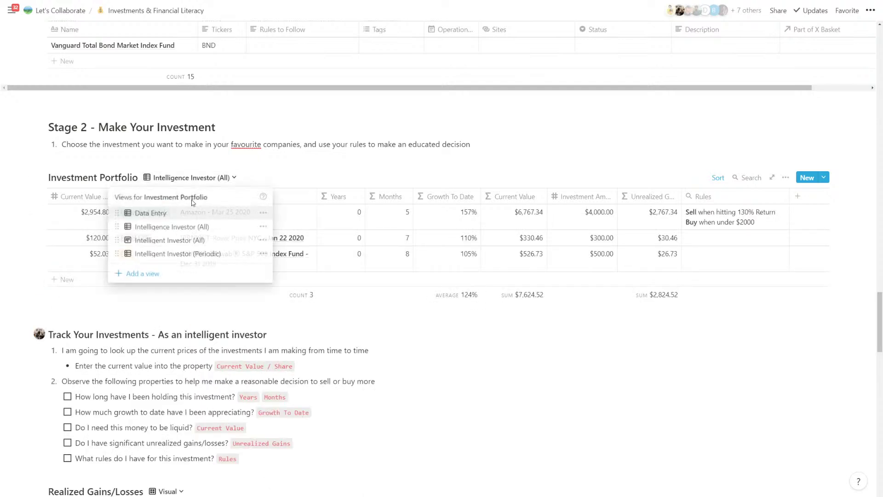
{"action": "left_click", "coordinate": [157, 213]}
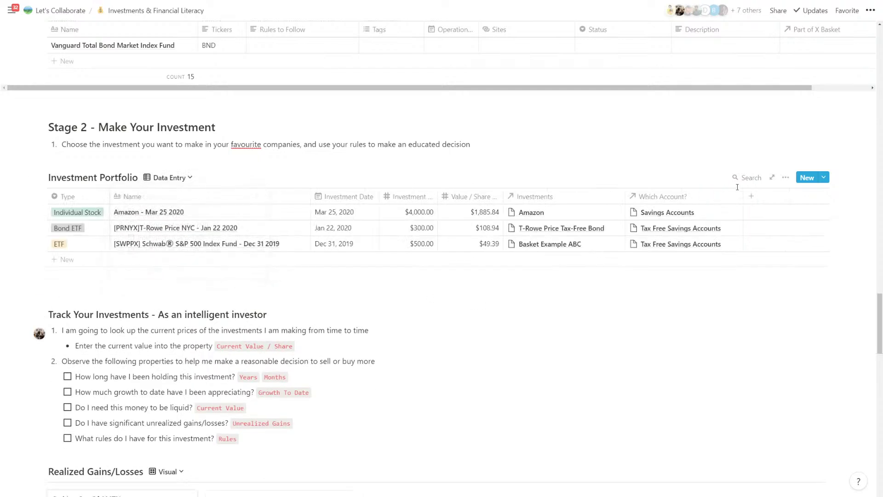
{"action": "left_click", "coordinate": [786, 179]}
{"action": "left_click", "coordinate": [782, 248]}
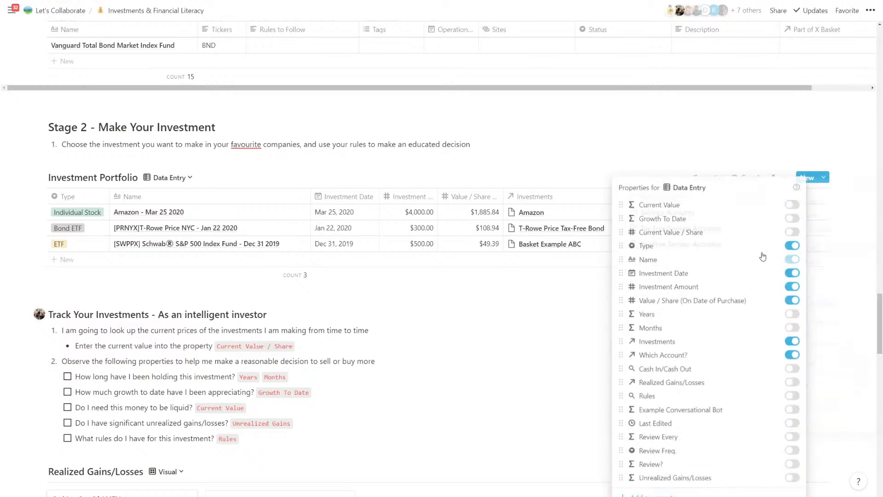
{"action": "left_click", "coordinate": [792, 447]}
{"action": "left_click", "coordinate": [514, 335]}
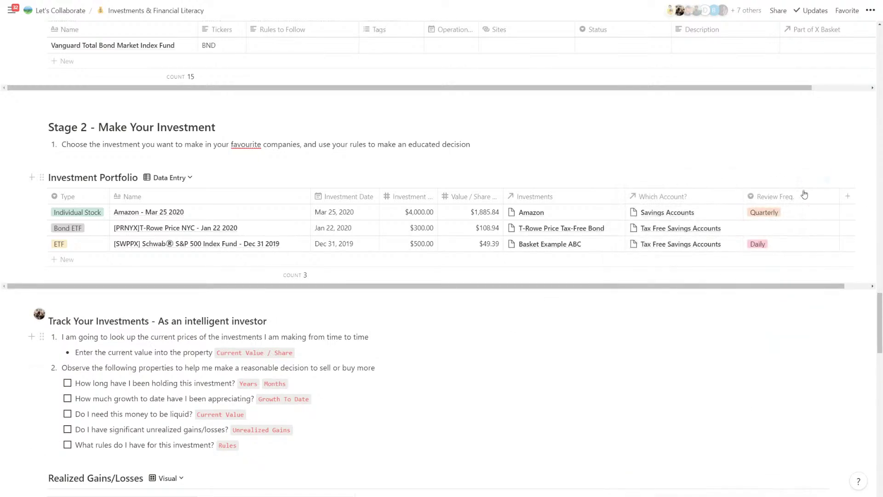
{"action": "left_click_drag", "start_coordinate": [842, 197], "coordinate": [803, 199]}
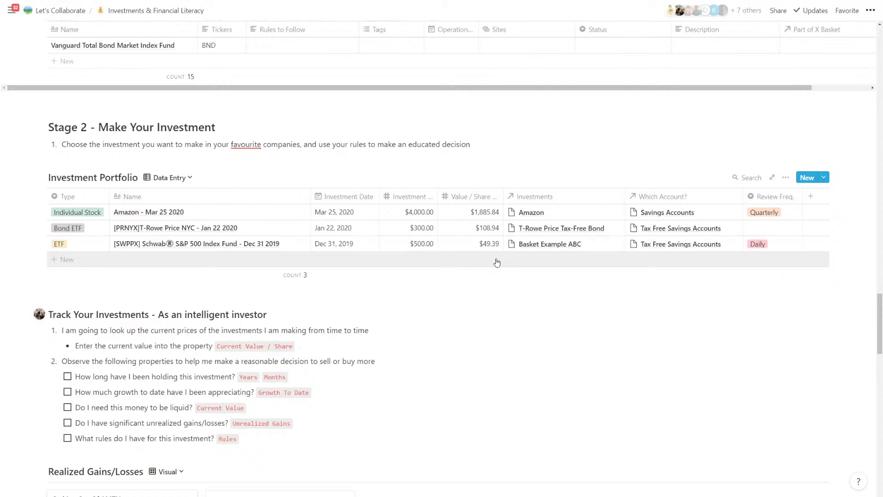
- Switch Investment Portfolio to the Intelligent Investor (Periodic) view and look over the Companies/Stocks to Watch table above it
{"action": "left_click", "coordinate": [166, 178]}
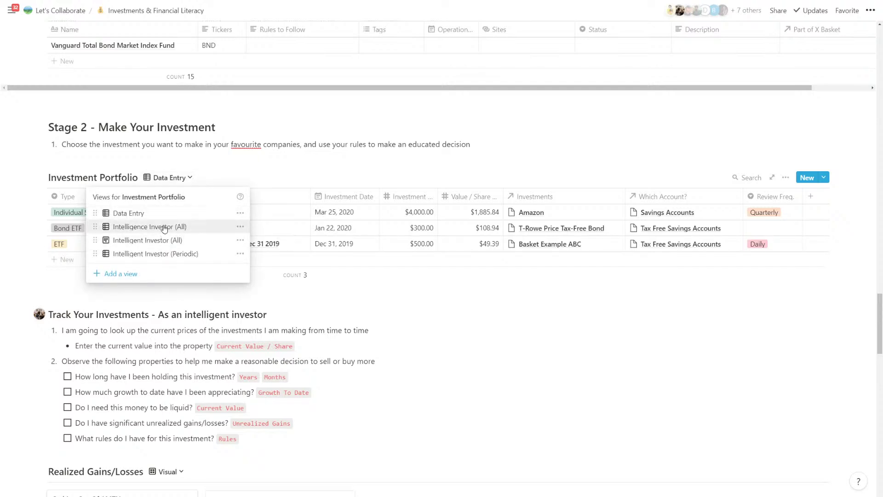
{"action": "left_click", "coordinate": [172, 253]}
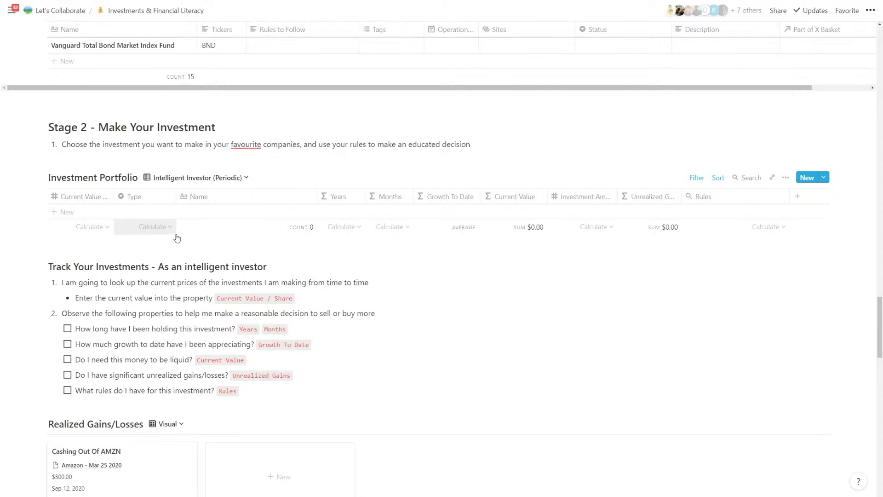
{"action": "left_click", "coordinate": [182, 180]}
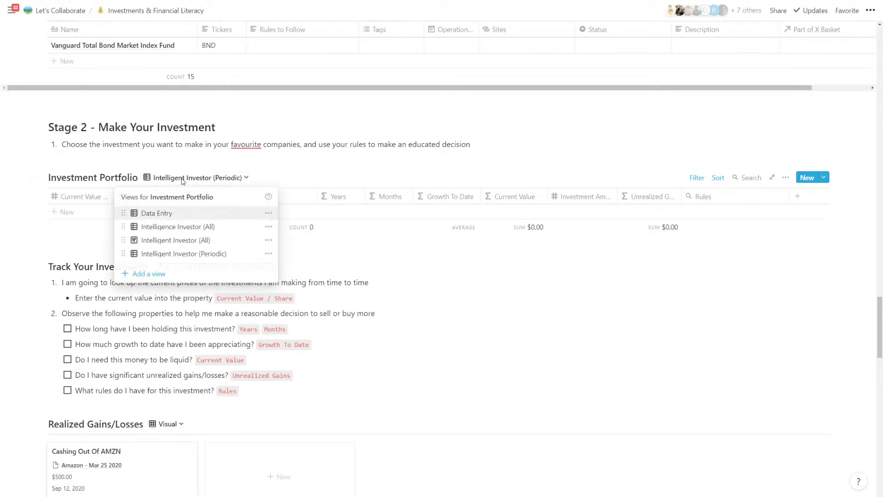
{"action": "key", "text": "Escape"}
{"action": "scroll", "coordinate": [198, 216], "scroll_direction": "up", "scroll_amount": 8}
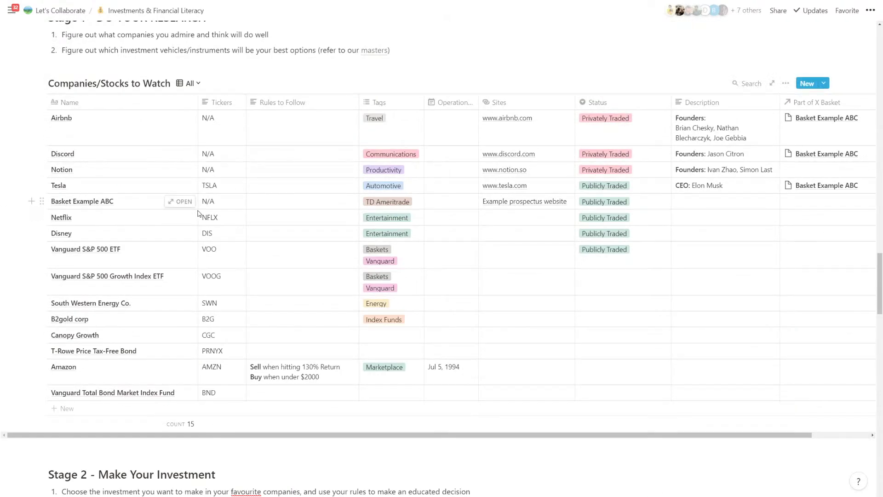
{"action": "scroll", "coordinate": [198, 213], "scroll_direction": "down", "scroll_amount": 5}
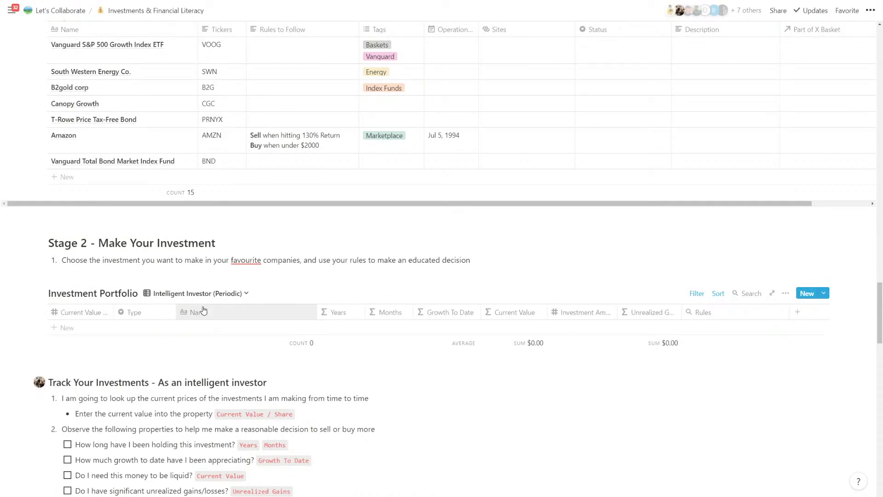
- Rename the Intelligence Investor (All) table view of Investment Portfolio as "Intelligent Investor (All)" and display it
{"action": "scroll", "coordinate": [202, 299], "scroll_direction": "down", "scroll_amount": 4}
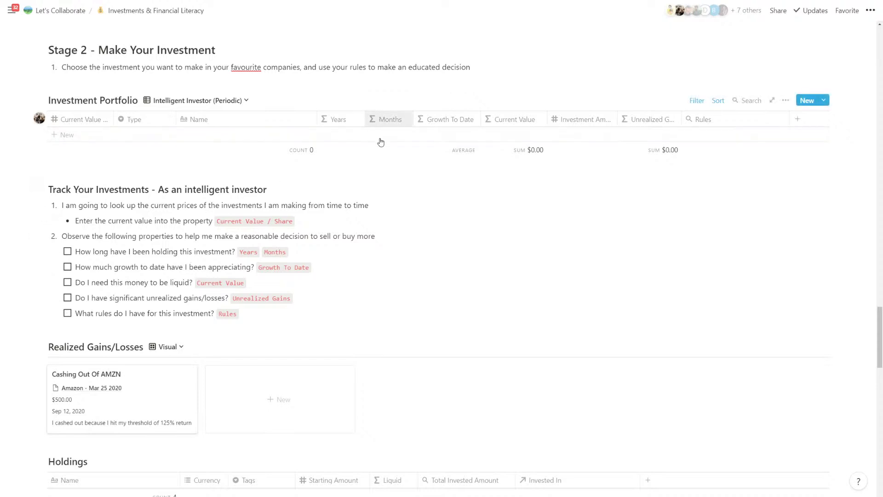
{"action": "left_click", "coordinate": [207, 101]}
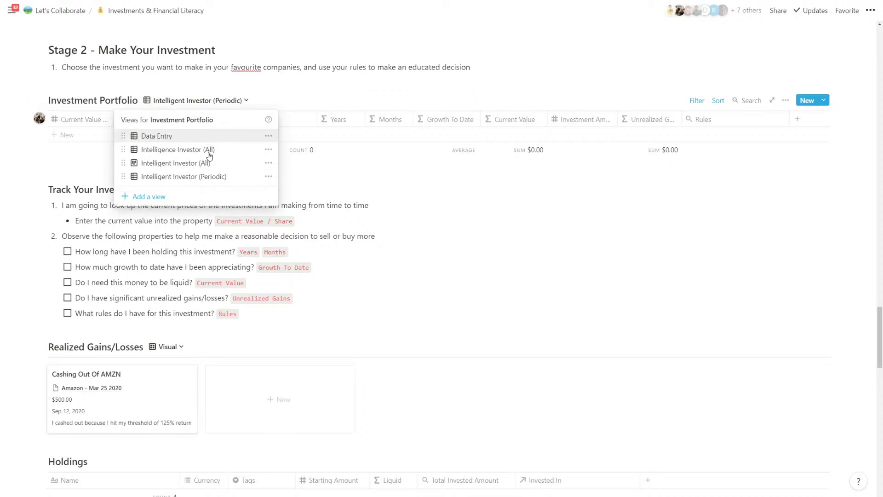
{"action": "left_click", "coordinate": [210, 149]}
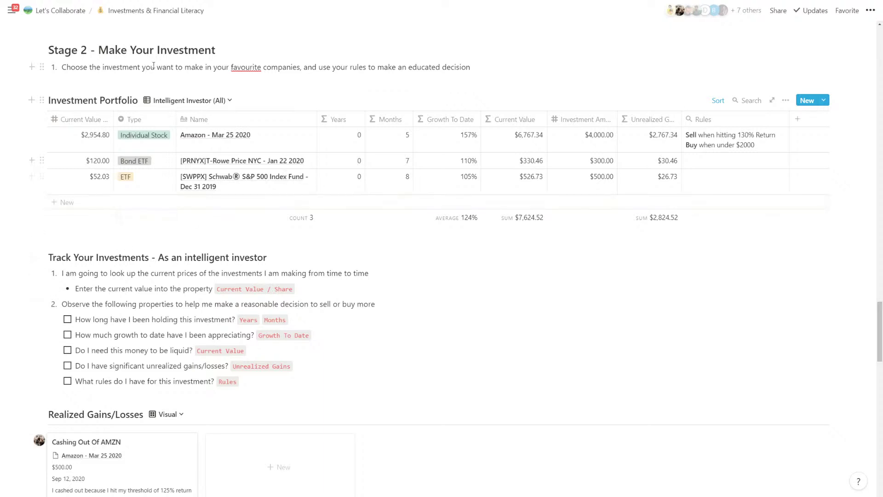
- Add an empty text block between the Track Your Investments checklist and the Realized Gains/Losses database
{"action": "scroll", "coordinate": [187, 291], "scroll_direction": "down", "scroll_amount": 3}
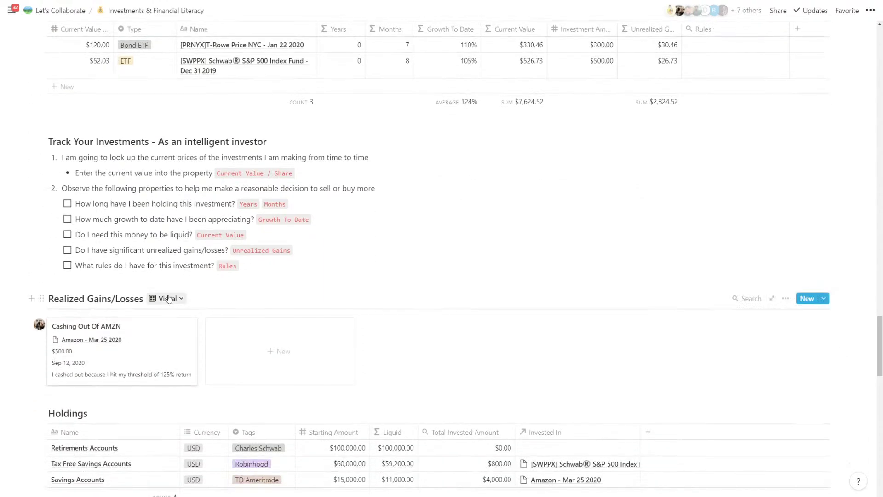
{"action": "left_click", "coordinate": [252, 272]}
{"action": "key", "text": "Return"}
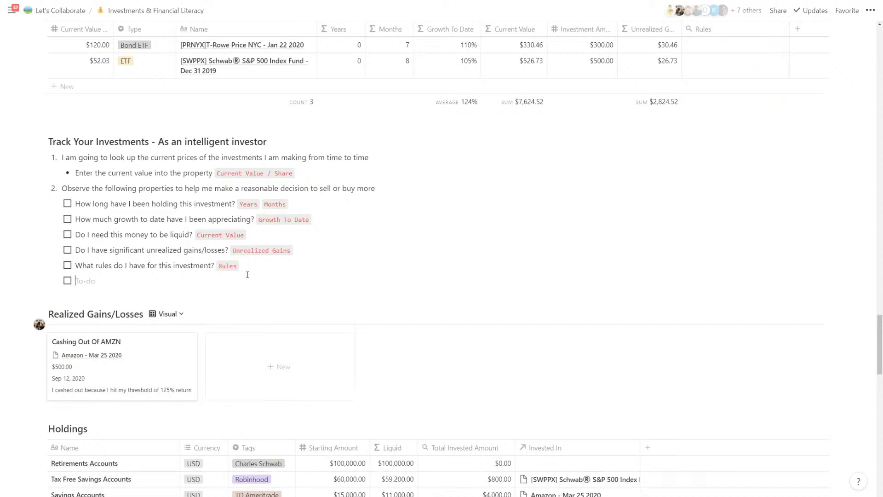
{"action": "key", "text": "Return"}
{"action": "key", "text": "Return"}
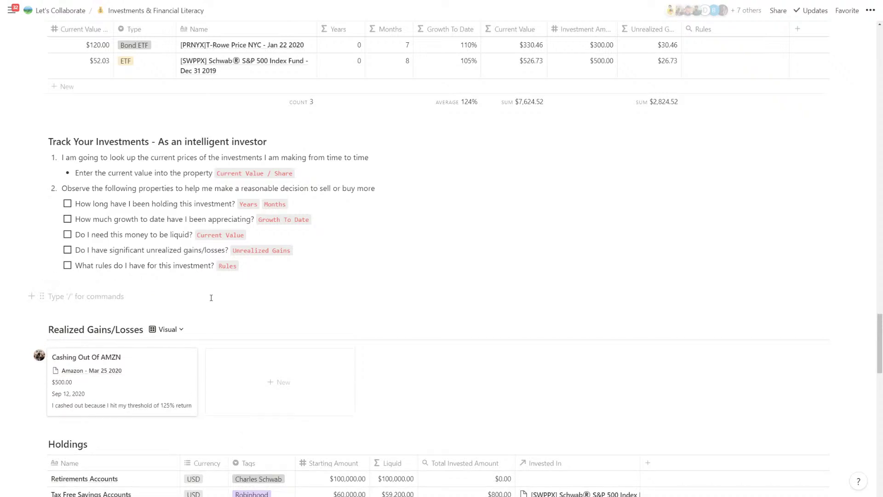
{"action": "scroll", "coordinate": [216, 294], "scroll_direction": "down", "scroll_amount": 2}
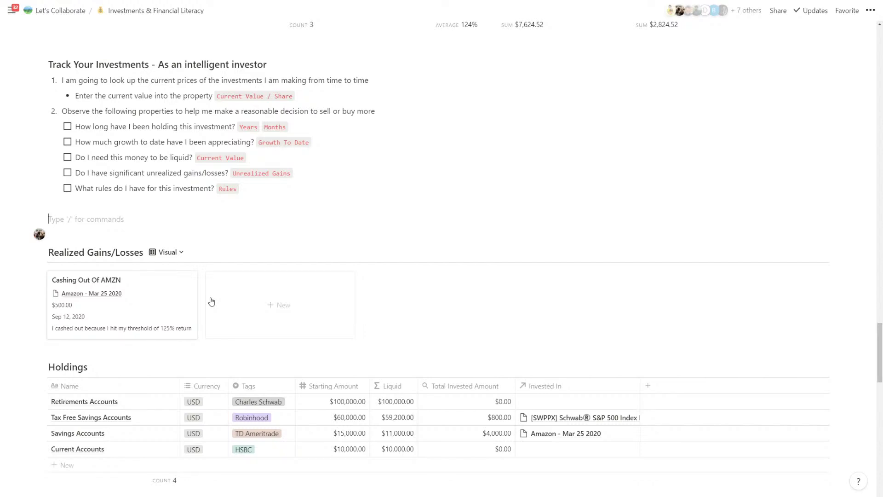
{"action": "type", "text": "/head"}
{"action": "key", "text": "Return"}
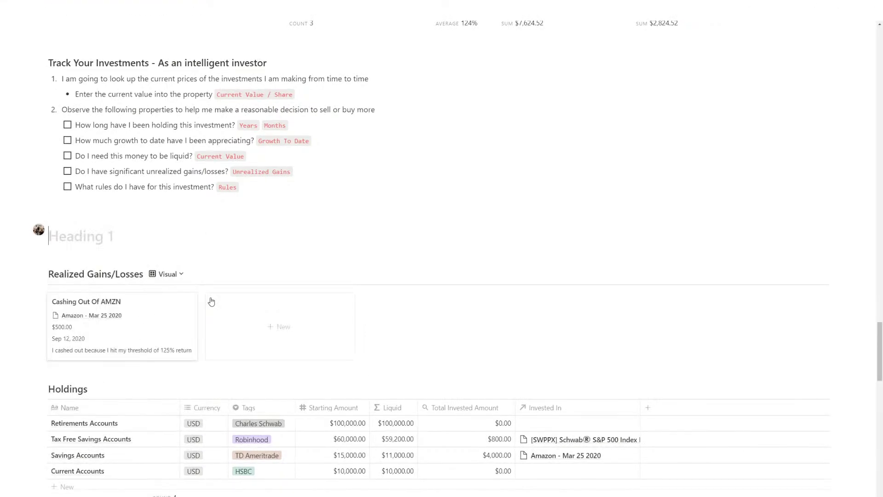
{"action": "scroll", "coordinate": [212, 301], "scroll_direction": "up", "scroll_amount": 5}
{"action": "scroll", "coordinate": [209, 295], "scroll_direction": "down", "scroll_amount": 4}
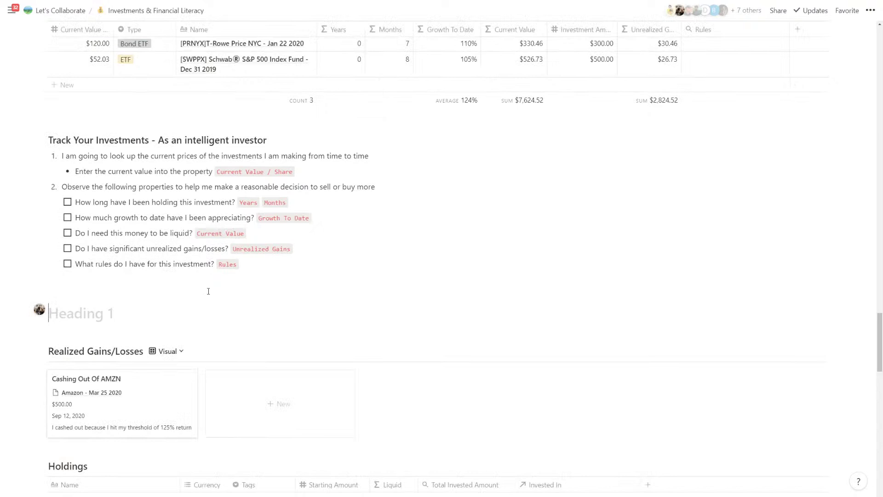
{"action": "key", "text": "BackSpace"}
{"action": "type", "text": "/head"}
{"action": "key", "text": "Return"}
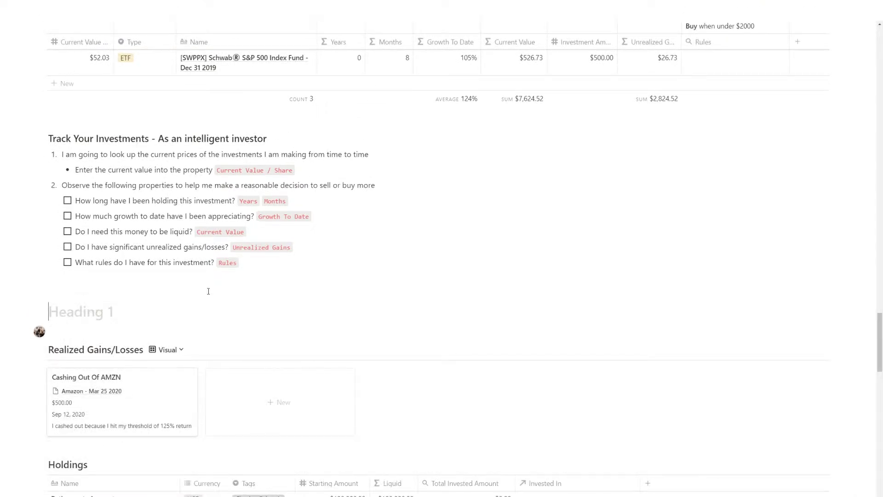
{"action": "scroll", "coordinate": [209, 291], "scroll_direction": "down", "scroll_amount": 1}
{"action": "key", "text": "BackSpace"}
{"action": "scroll", "coordinate": [208, 292], "scroll_direction": "up", "scroll_amount": 1}
- Add the Heading 2 "Stage 3 - Take Profits" above Realized Gains/Losses
{"action": "type", "text": "##"}
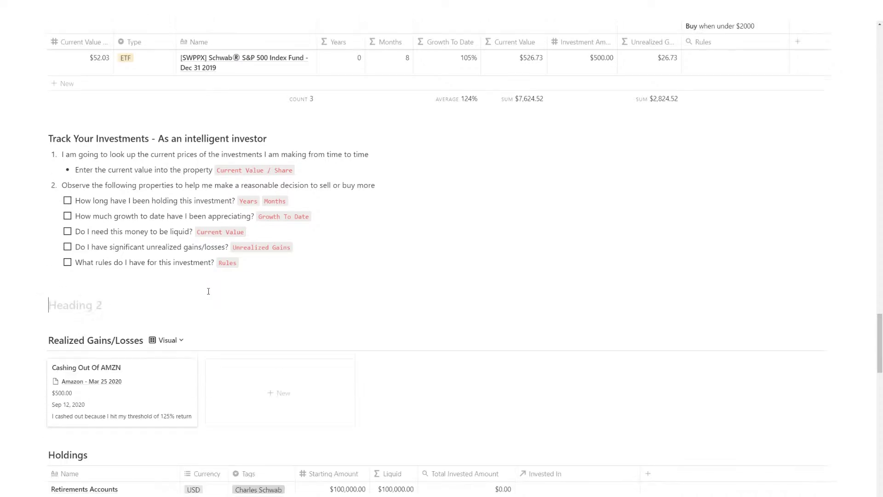
{"action": "scroll", "coordinate": [209, 292], "scroll_direction": "up", "scroll_amount": 5}
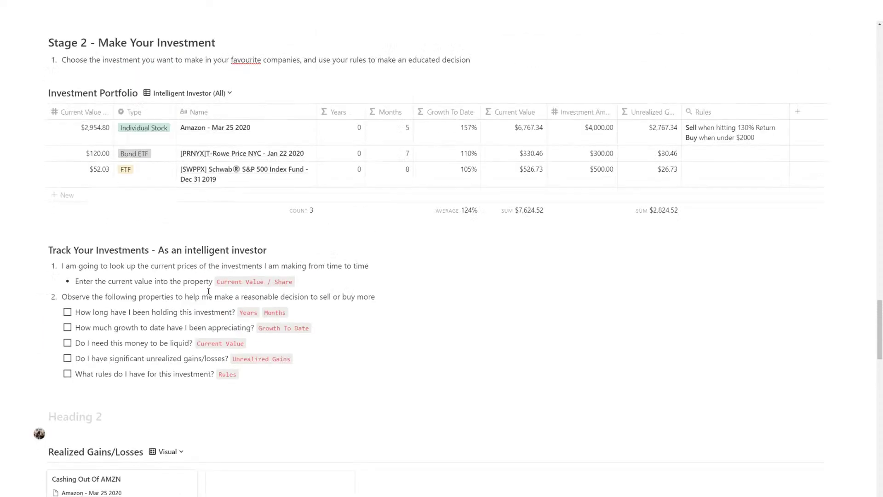
{"action": "type", "text": "Stage "}
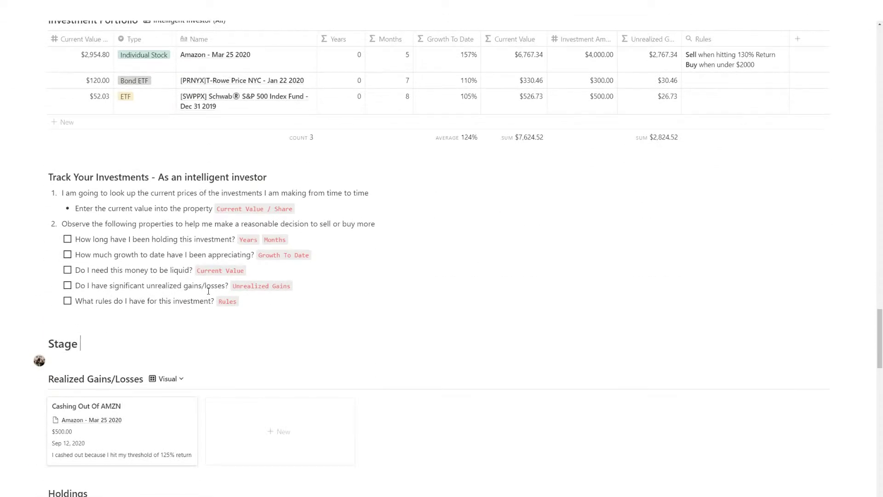
{"action": "type", "text": "3 - Take Profits"}
{"action": "key", "text": "Return"}
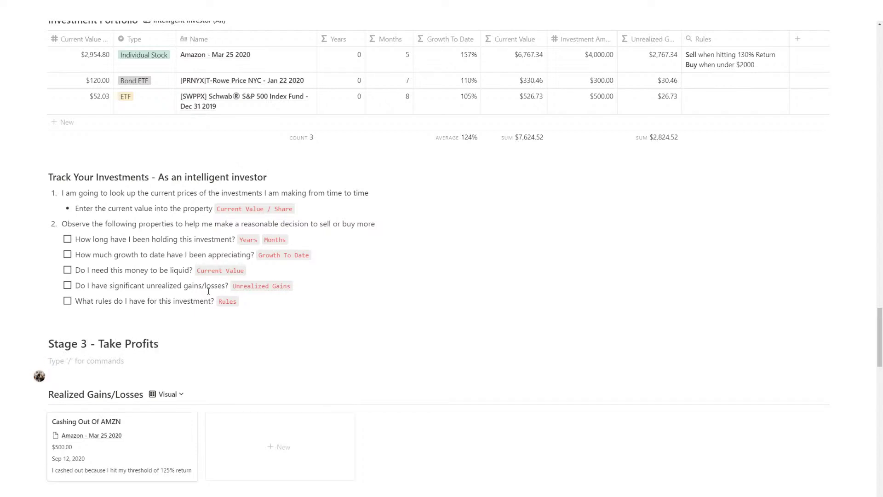
- Write numbered item 1: "If in the above stage, you realize that it is time to sell some of your holdings so that you are taking profits or cutting losses"
{"action": "type", "text": "1."}
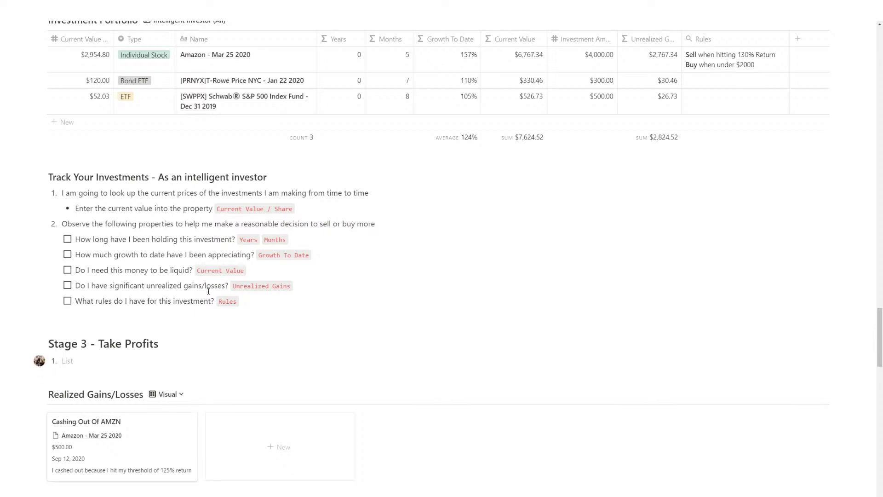
{"action": "scroll", "coordinate": [216, 293], "scroll_direction": "down", "scroll_amount": 1}
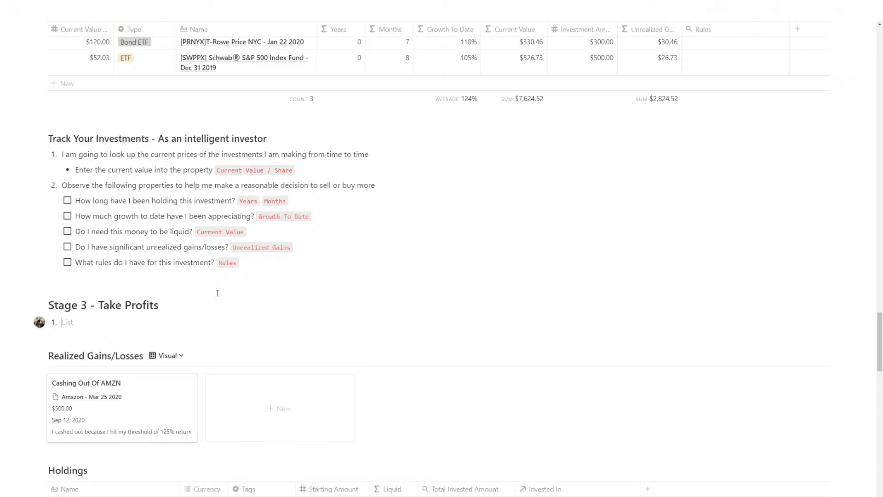
{"action": "type", "text": "If in the above stage, you re"}
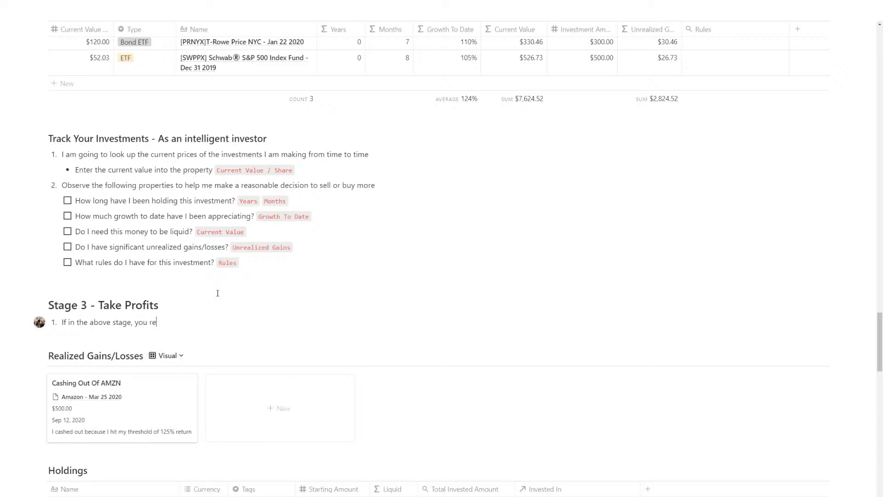
{"action": "type", "text": "alize that it is time to sell some of y"}
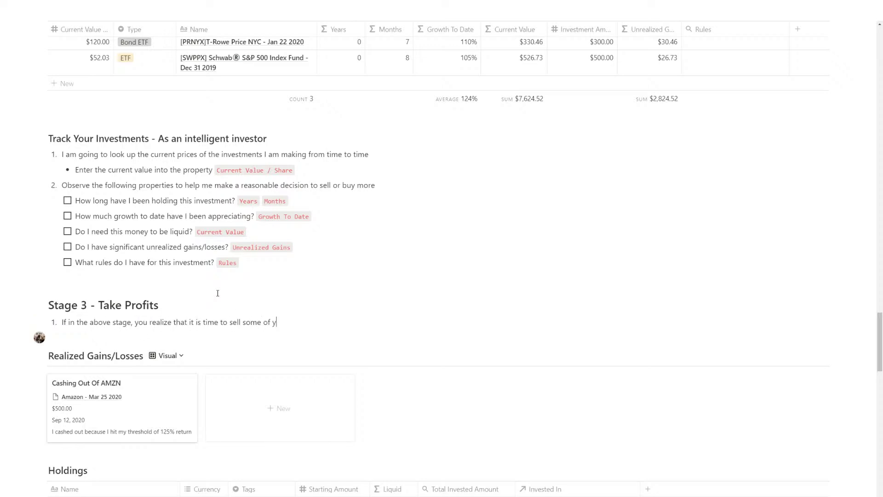
{"action": "type", "text": "our holdings so that you are "}
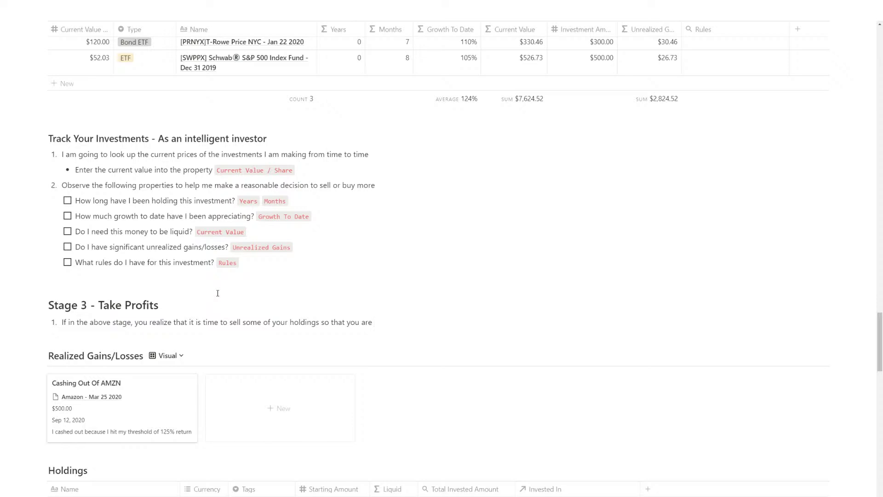
{"action": "type", "text": "taking profits or cutting losses"}
- Extend the Stage 3 heading to read "Stage 3 - Take Profits and Cutting Losses"
{"action": "left_click", "coordinate": [218, 293]}
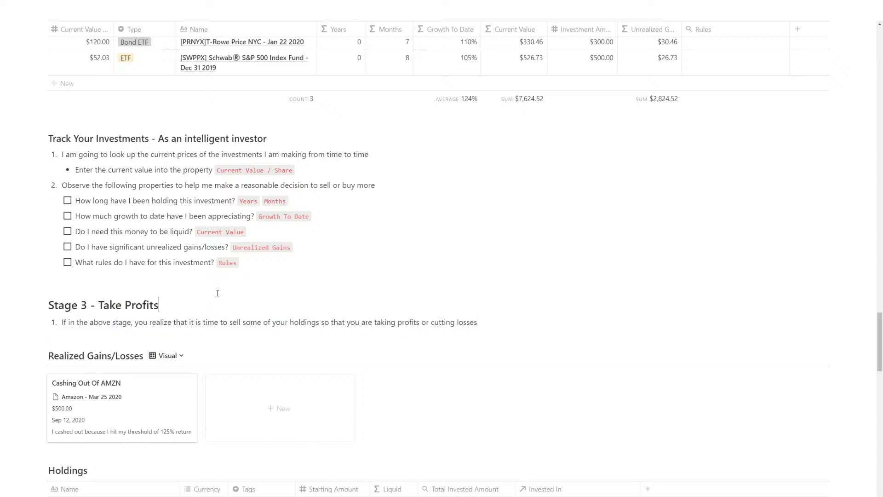
{"action": "type", "text": "/Cutting Losses"}
{"action": "key", "text": "ctrl+Left"}
{"action": "key", "text": "ctrl+Left"}
{"action": "key", "text": "ctrl+Left"}
{"action": "key", "text": "BackSpace"}
{"action": "type", "text": "and "}
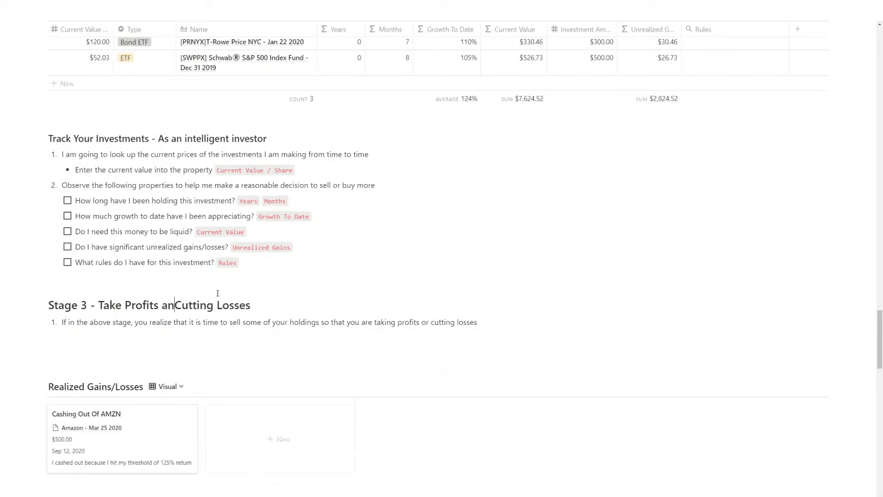
- Extend the first numbered item under Stage 3 with ", enter in the below table" after "cutting losses"
{"action": "type", "text": ", "}
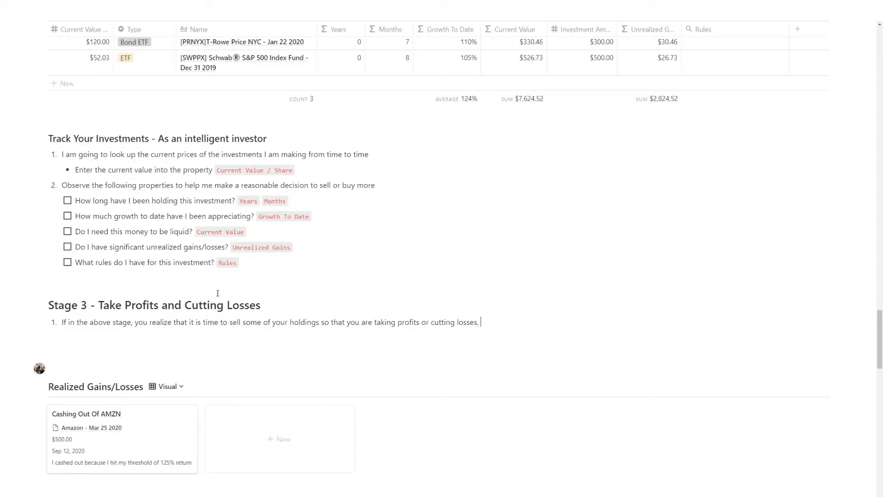
{"action": "type", "text": "enter in the below table"}
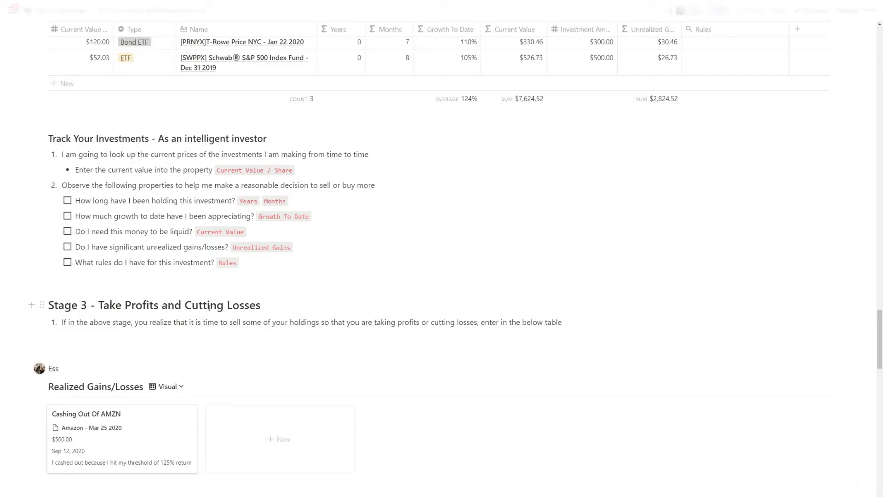
- Rename the Realized Gains/Losses default table view as "Data Entry" and place it above the Visual view
{"action": "scroll", "coordinate": [207, 290], "scroll_direction": "down", "scroll_amount": 3}
{"action": "left_click", "coordinate": [175, 273]}
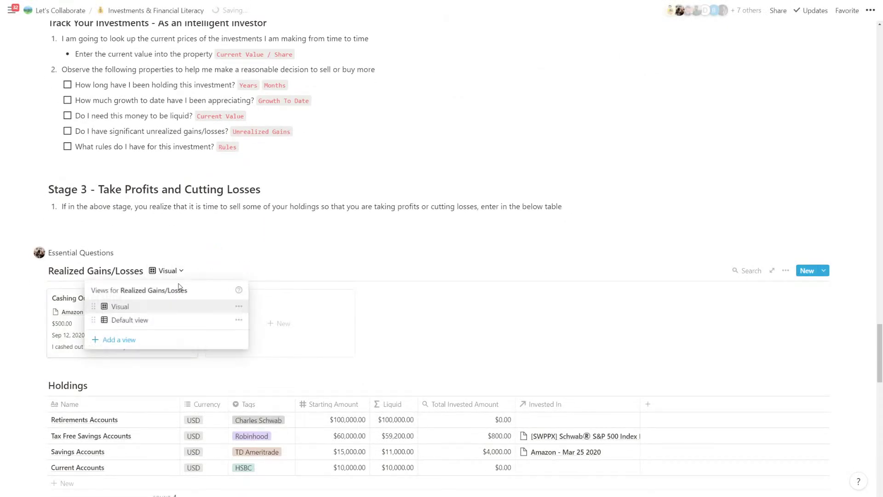
{"action": "left_click", "coordinate": [173, 320]}
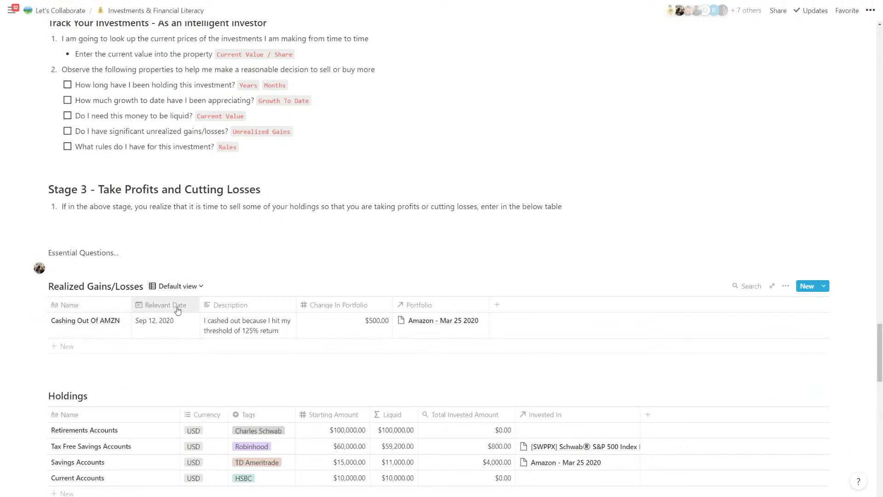
{"action": "scroll", "coordinate": [170, 317], "scroll_direction": "down", "scroll_amount": 1}
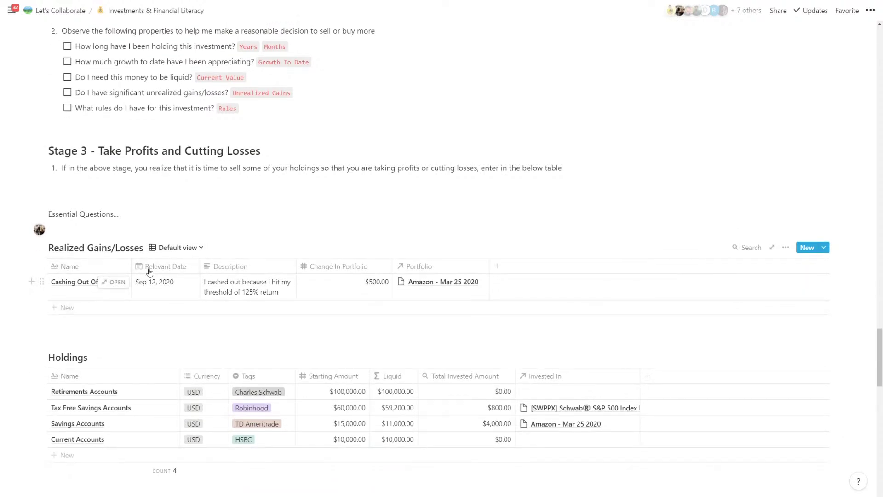
{"action": "left_click", "coordinate": [178, 247]}
{"action": "left_click", "coordinate": [248, 297]}
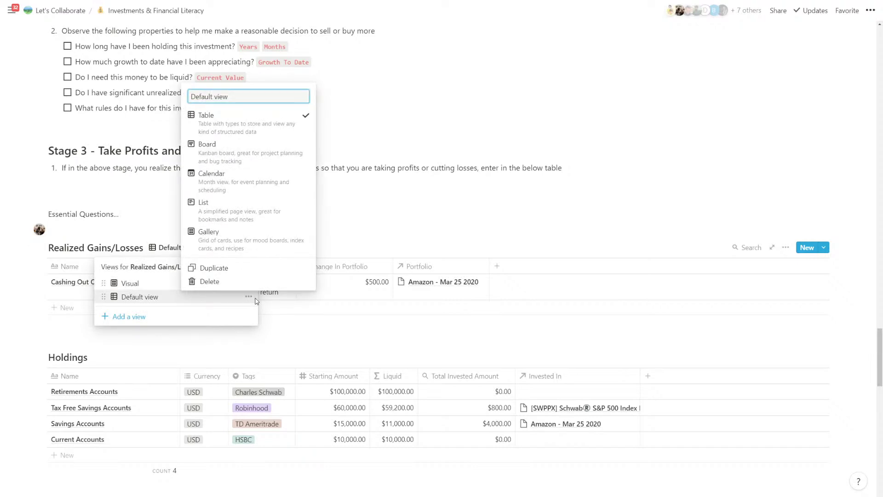
{"action": "type", "text": "Data Entry"}
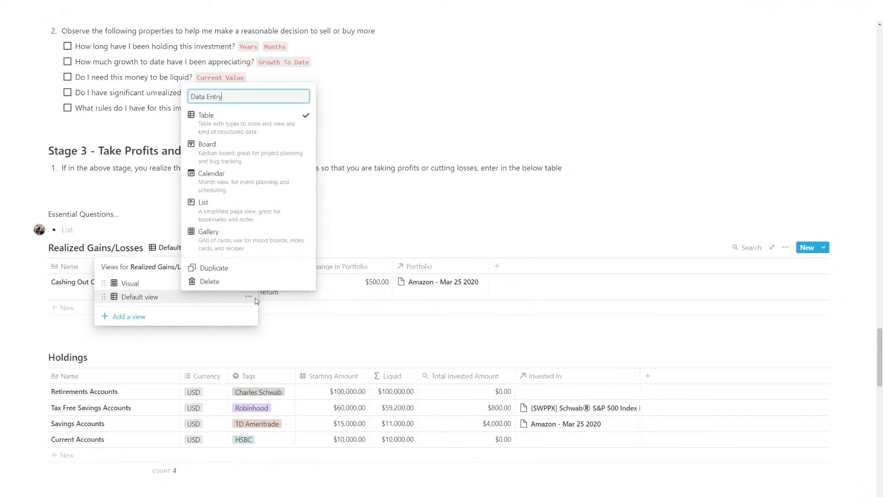
{"action": "key", "text": "Return"}
{"action": "left_click_drag", "start_coordinate": [229, 288], "coordinate": [231, 281]}
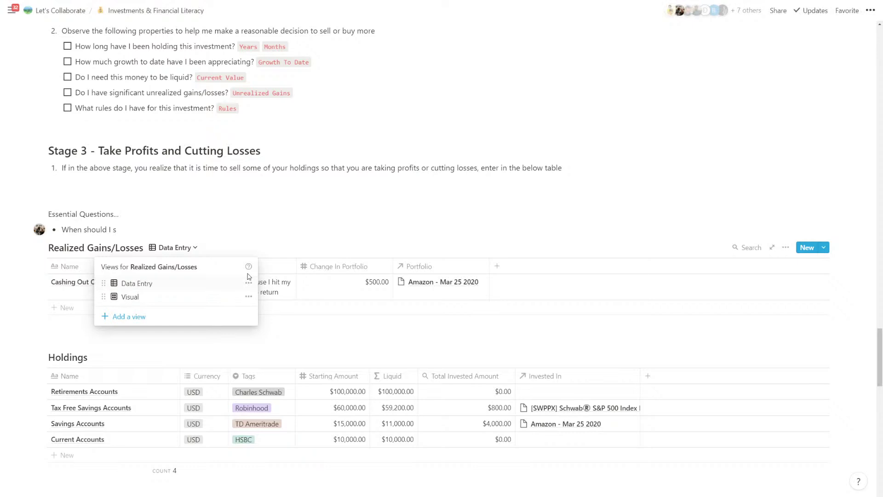
{"action": "left_click", "coordinate": [315, 282]}
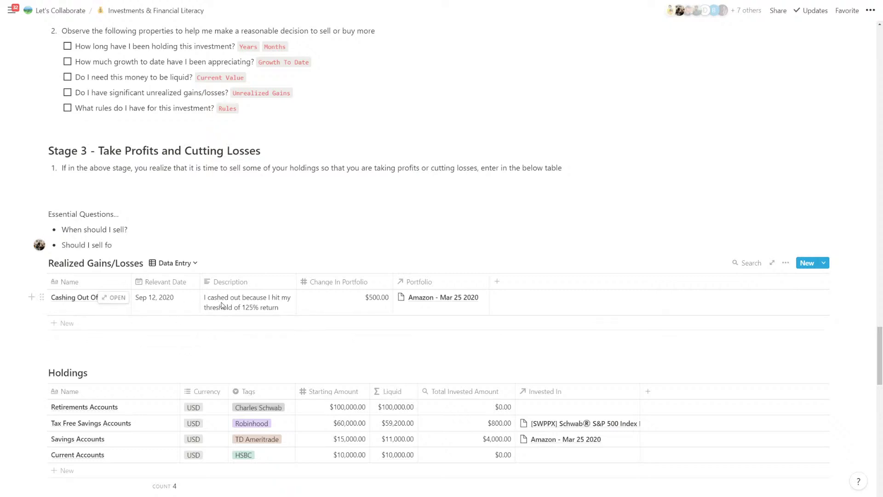
- Rename the Description property in Realized Gains/Losses as "Why Did You Make This Change?" and narrow the Change In Portfolio column
{"action": "left_click", "coordinate": [258, 281]}
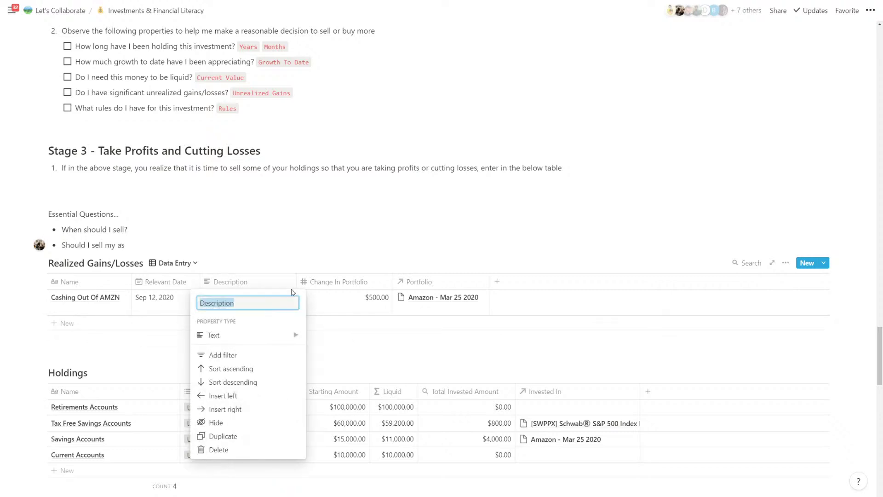
{"action": "type", "text": "Why Did You Mak"}
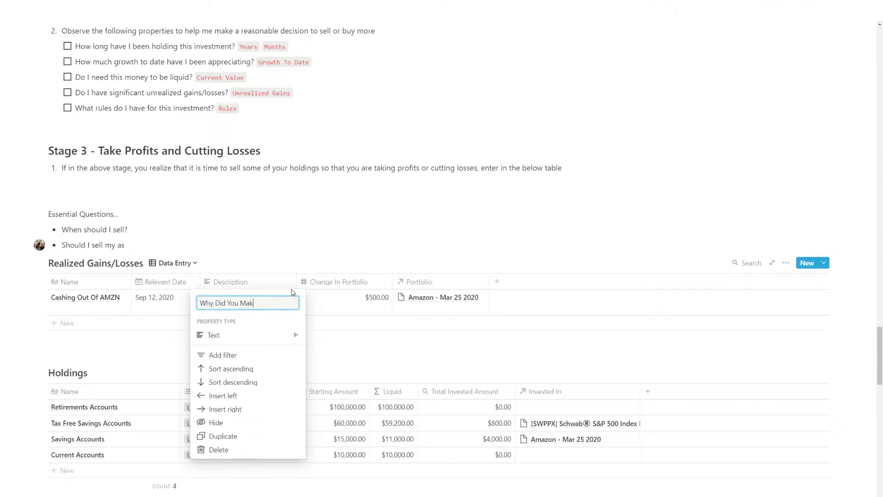
{"action": "type", "text": "e This Change?"}
{"action": "key", "text": "Return"}
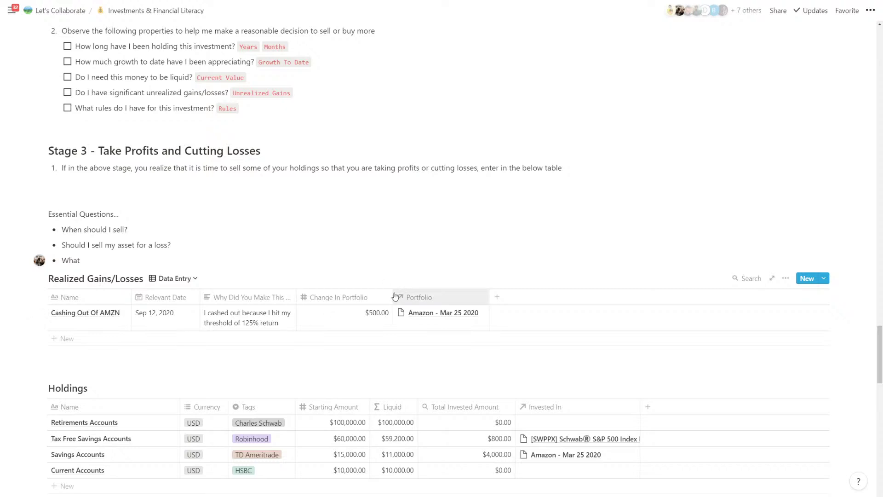
{"action": "left_click_drag", "start_coordinate": [393, 294], "coordinate": [374, 293]}
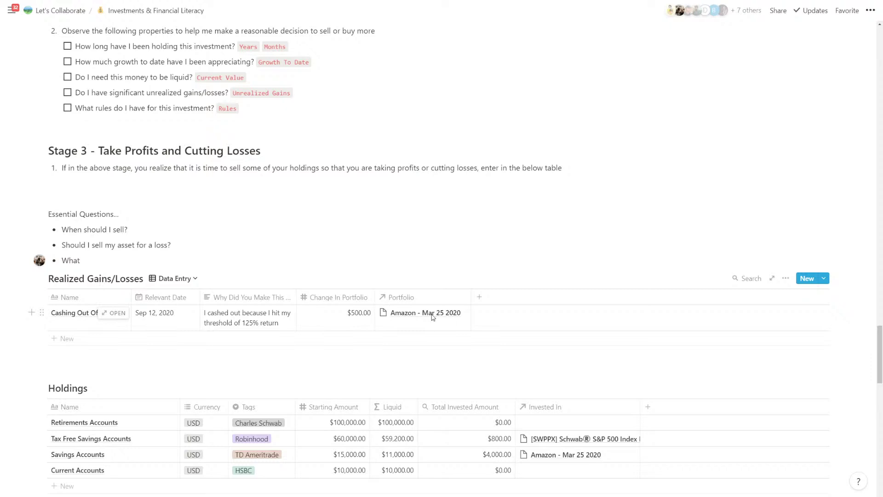
- Switch Realized Gains/Losses to its Visual gallery view and rename that view as "Monthly Summary"
{"action": "left_click", "coordinate": [188, 281]}
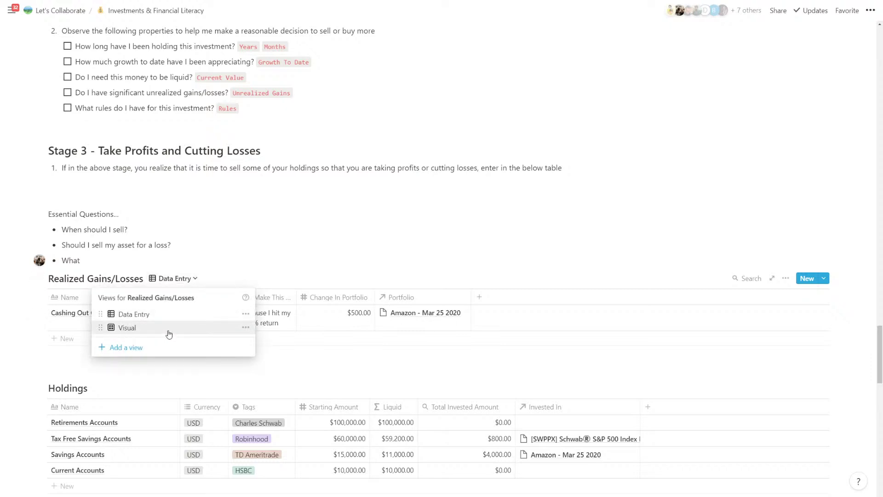
{"action": "left_click", "coordinate": [169, 328]}
{"action": "left_click", "coordinate": [171, 279]}
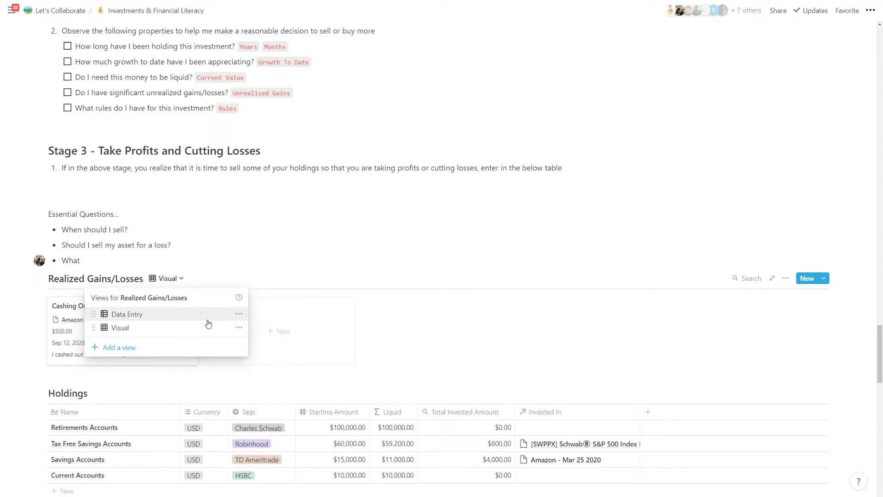
{"action": "left_click", "coordinate": [239, 328]}
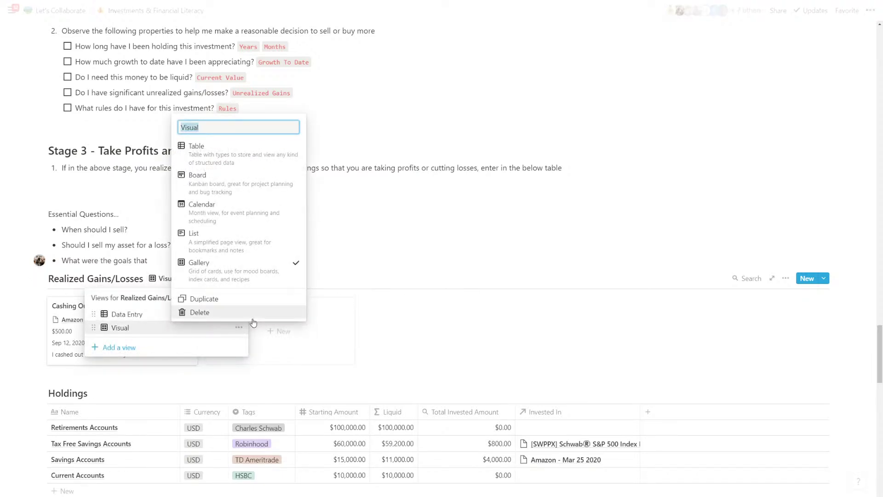
{"action": "type", "text": "Monthly Summary"}
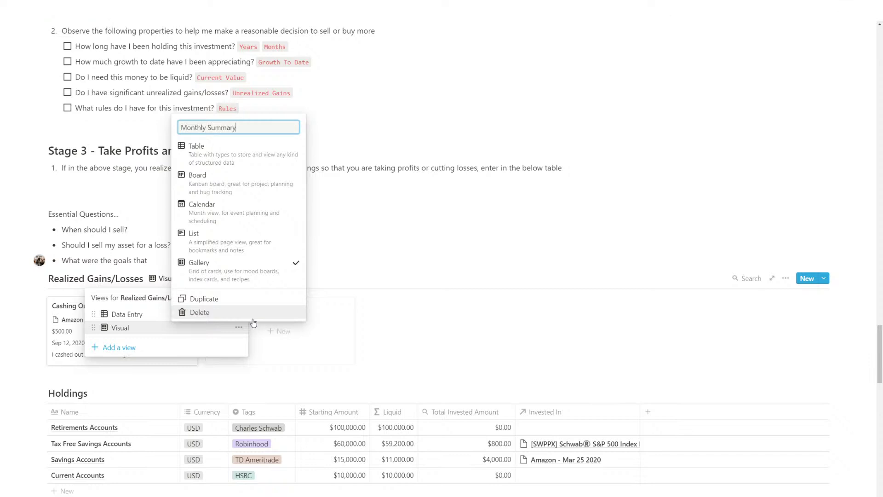
{"action": "left_click", "coordinate": [260, 335]}
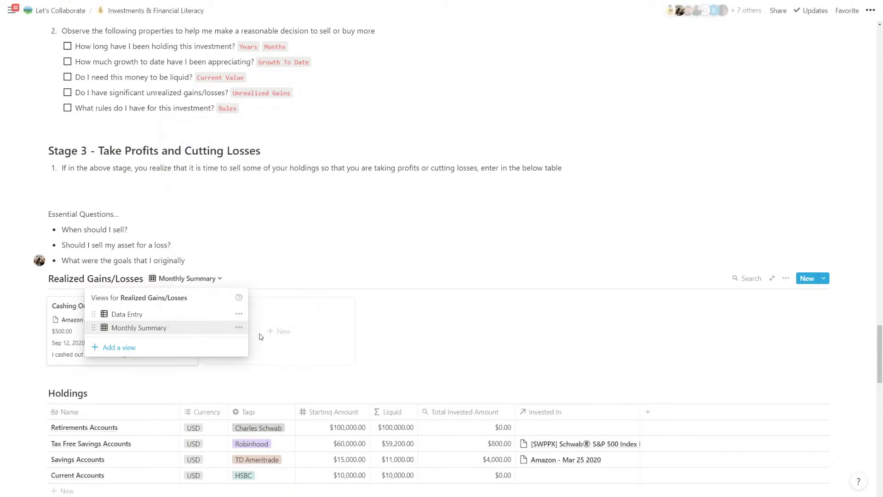
{"action": "left_click", "coordinate": [260, 336]}
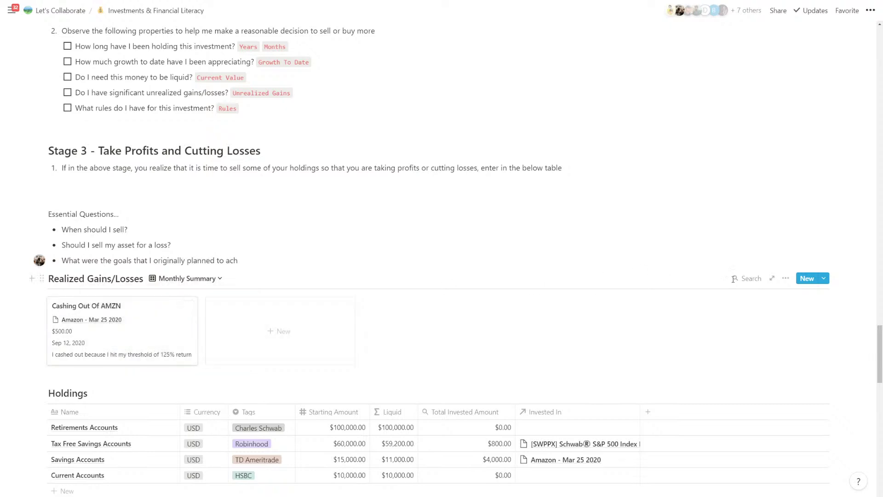
- In the Cashing Out Of AMZN entry, reorder the properties so that Portfolio comes after Change In Portfolio
{"action": "left_click", "coordinate": [785, 280]}
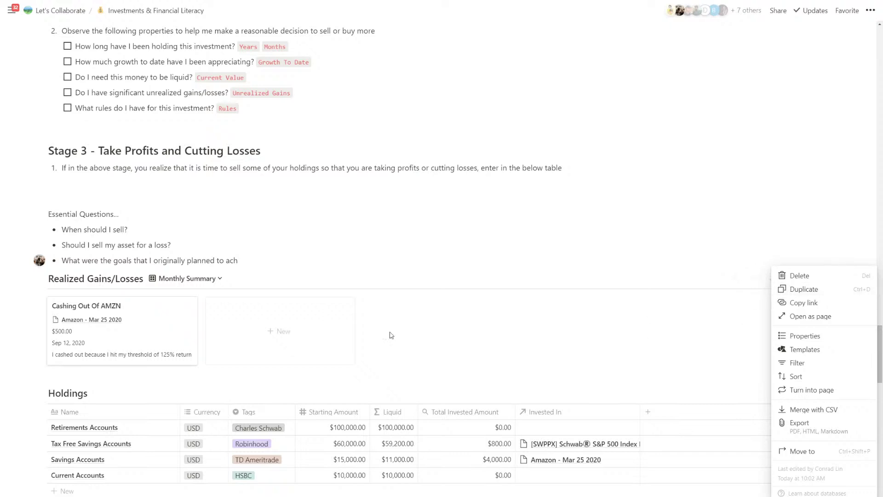
{"action": "left_click", "coordinate": [100, 328]}
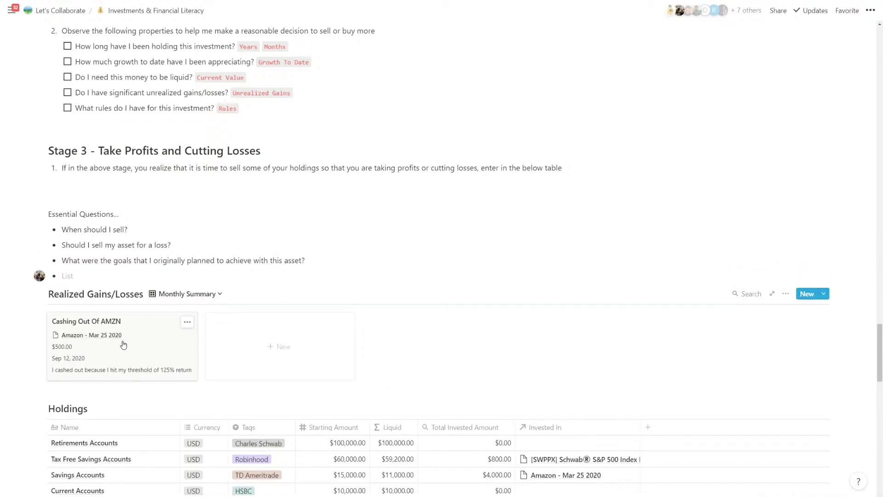
{"action": "left_click", "coordinate": [125, 342]}
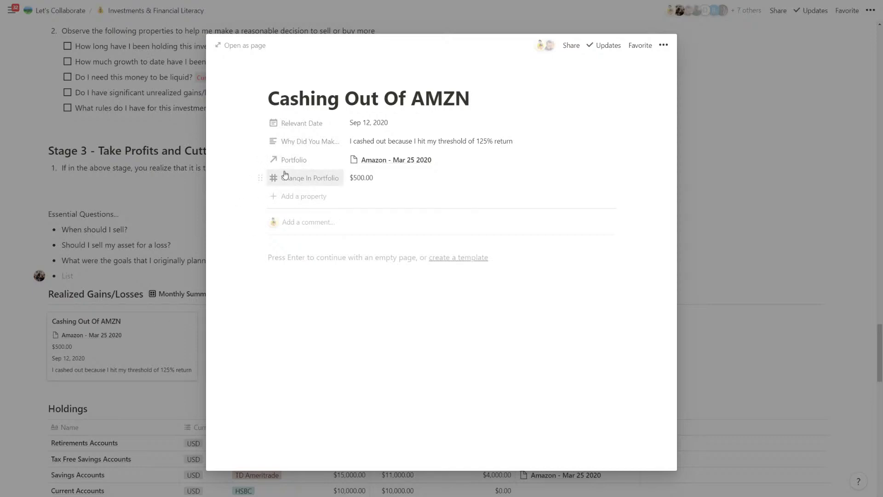
{"action": "left_click_drag", "start_coordinate": [266, 163], "coordinate": [297, 177]}
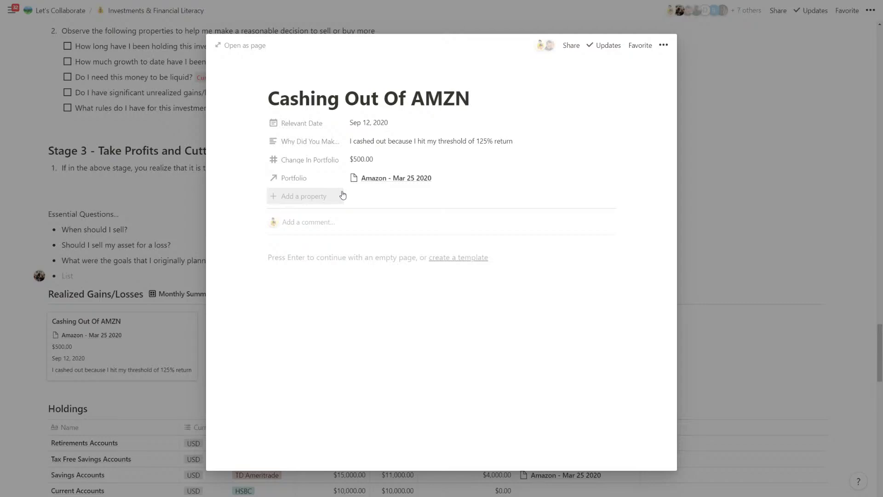
{"action": "left_click", "coordinate": [183, 276]}
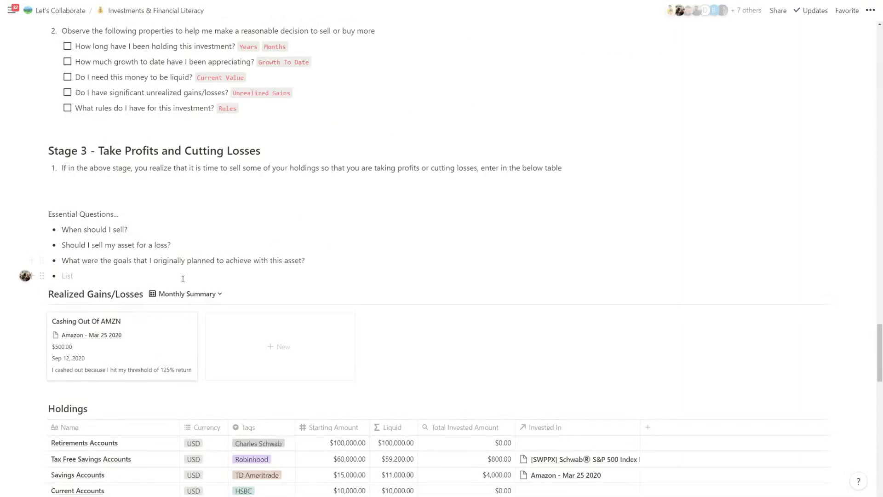
- Add a number property named "Price Per Stock At Sell" to the Cashing Out Of AMZN entry
{"action": "type", "text": "If I se"}
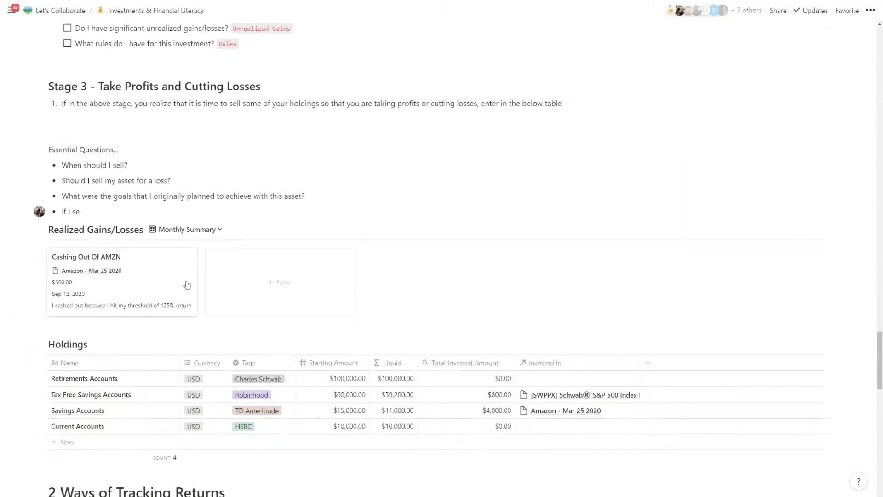
{"action": "left_click", "coordinate": [138, 283]}
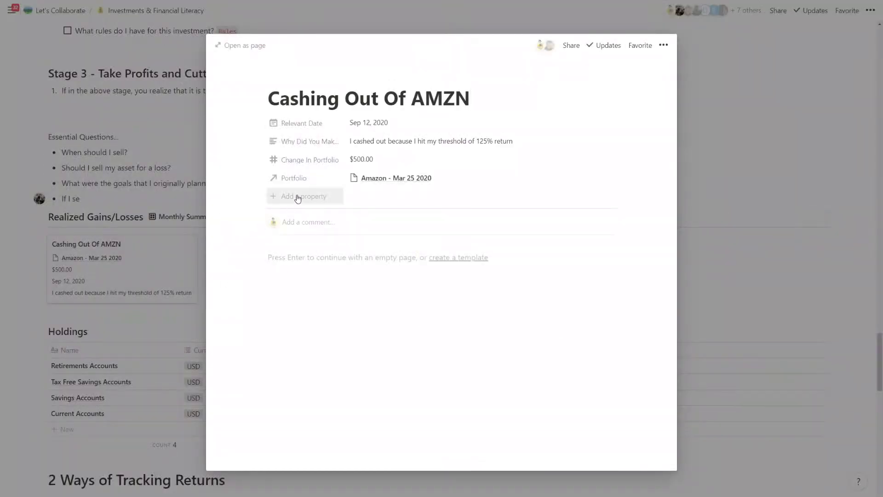
{"action": "left_click", "coordinate": [298, 198]}
{"action": "mouse_move", "coordinate": [292, 250]}
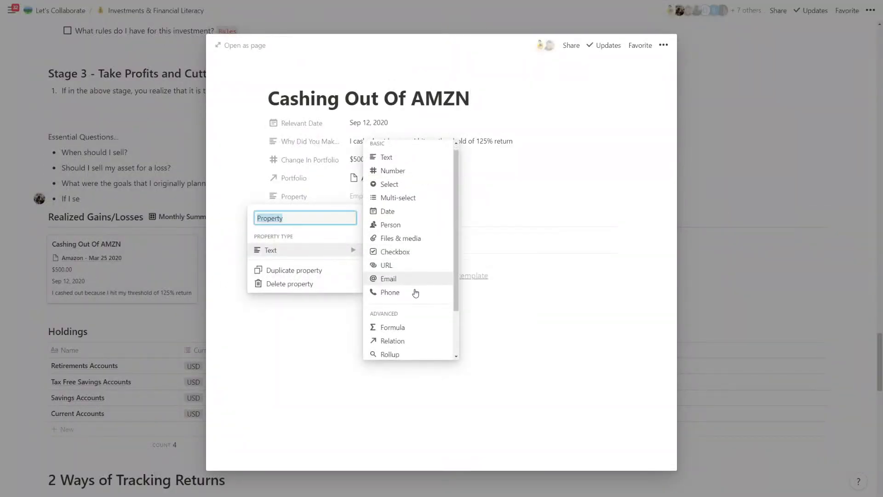
{"action": "scroll", "coordinate": [405, 240], "scroll_direction": "up", "scroll_amount": 2}
{"action": "left_click", "coordinate": [393, 173]}
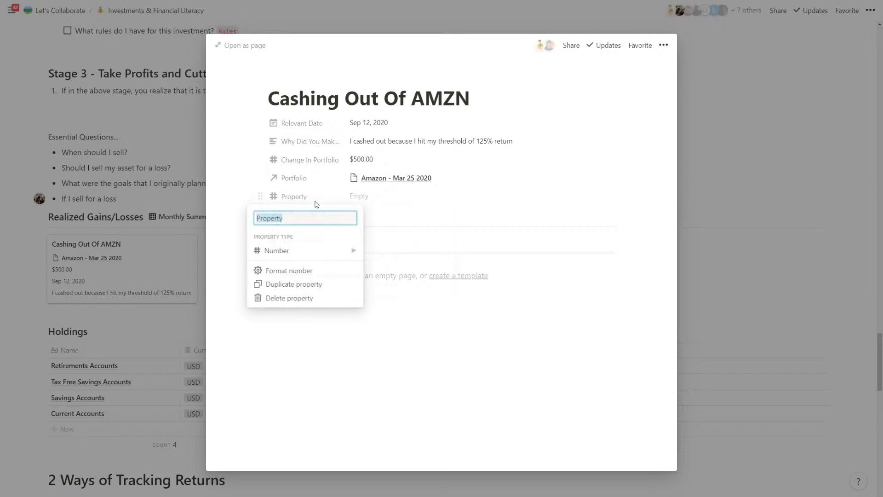
{"action": "type", "text": "Price Per Stock At"}
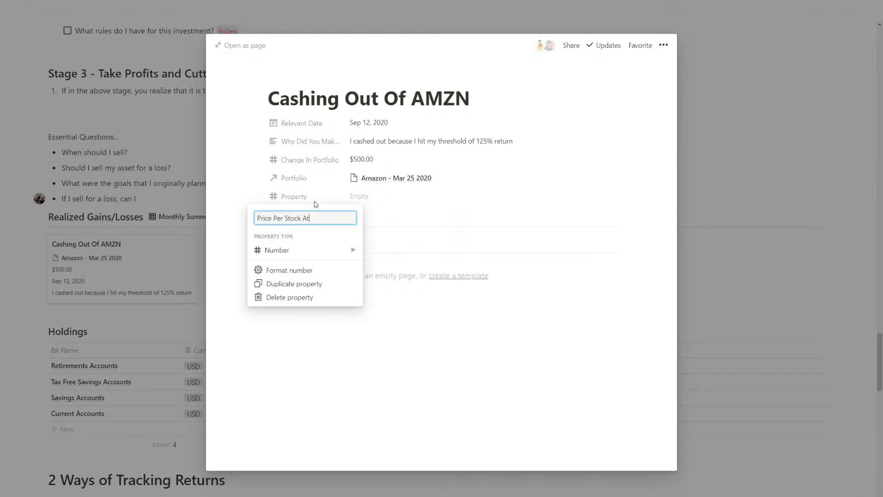
{"action": "type", "text": " Time"}
{"action": "type", "text": "Sell"}
{"action": "key", "text": "Return"}
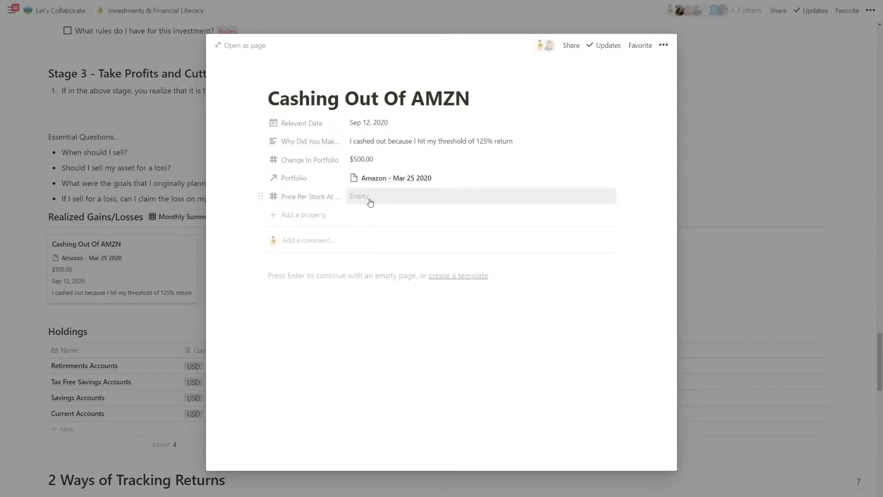
{"action": "left_click", "coordinate": [155, 197]}
- Read the Making a Stock Dashboard - A Guide page from the introduction through the Monitoring Tickers example dashboard
{"action": "scroll", "coordinate": [155, 216], "scroll_direction": "up", "scroll_amount": 8}
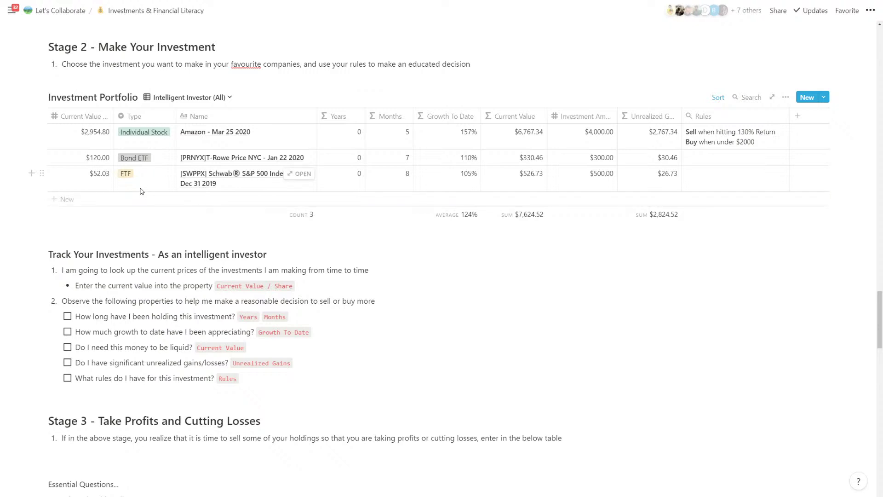
{"action": "scroll", "coordinate": [142, 191], "scroll_direction": "down", "scroll_amount": 3}
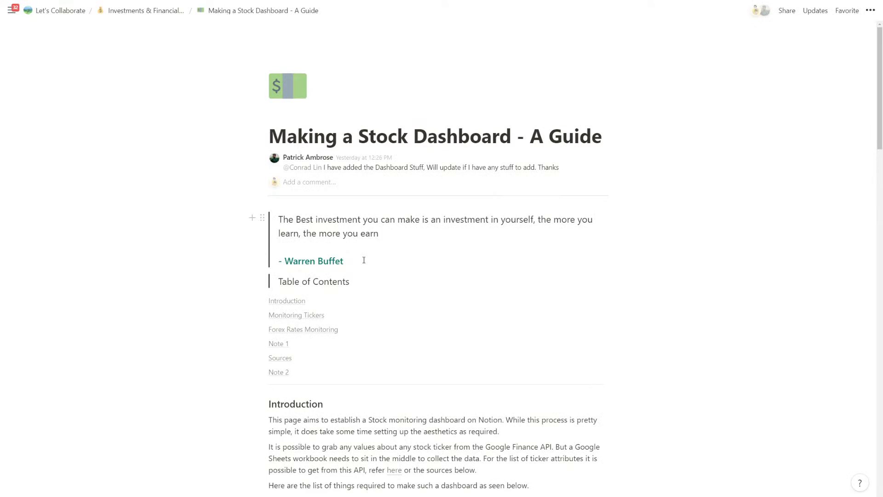
{"action": "scroll", "coordinate": [363, 260], "scroll_direction": "down", "scroll_amount": 5}
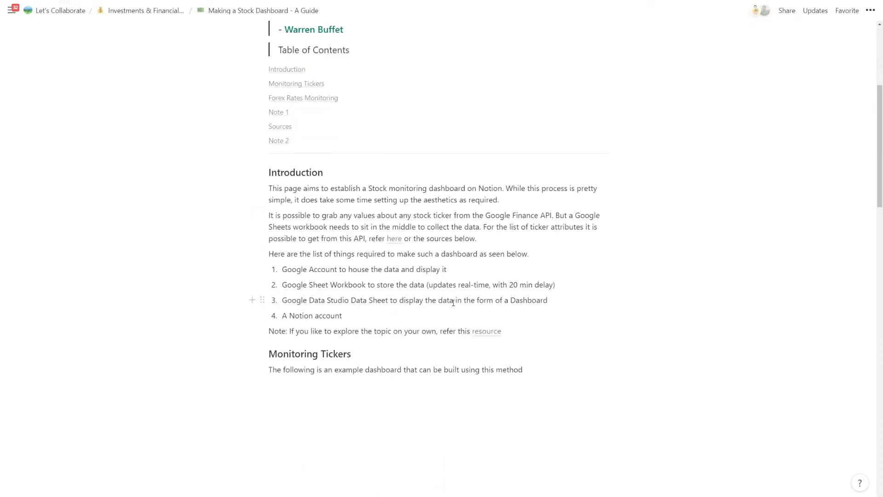
{"action": "scroll", "coordinate": [453, 303], "scroll_direction": "down", "scroll_amount": 1}
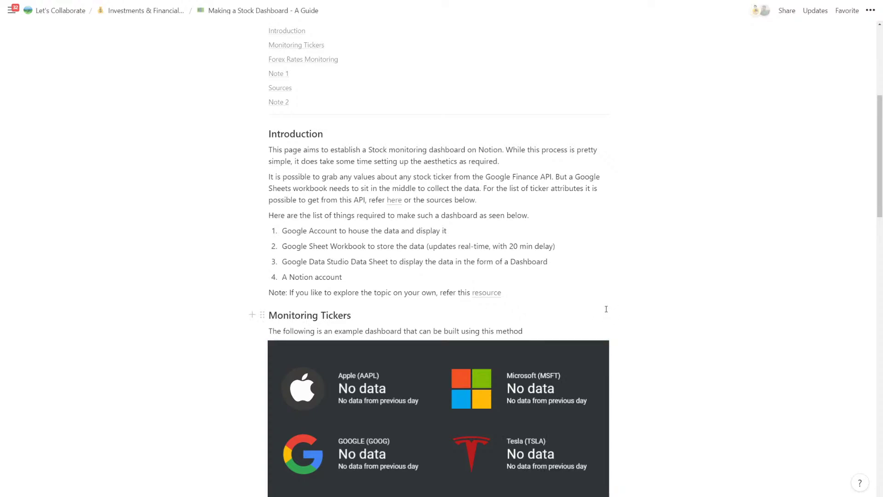
{"action": "scroll", "coordinate": [610, 307], "scroll_direction": "down", "scroll_amount": 3}
{"action": "scroll", "coordinate": [644, 276], "scroll_direction": "down", "scroll_amount": 2}
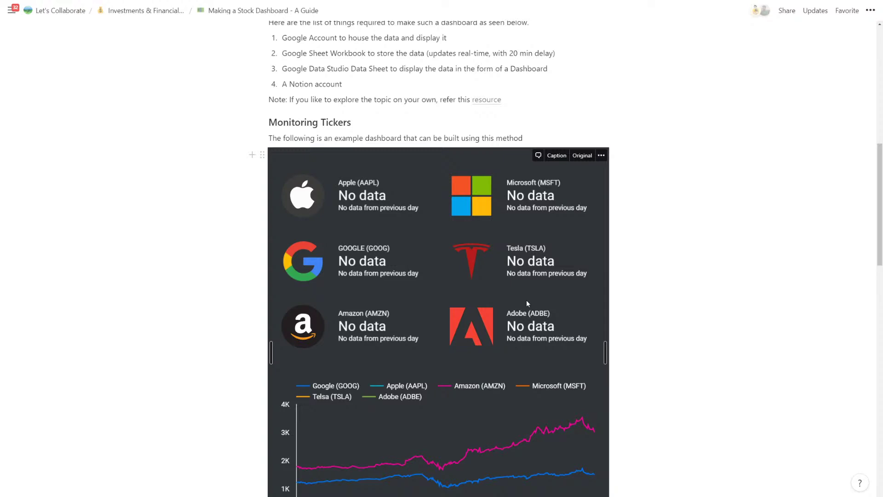
- Examine the past-year stock price chart and the notes beneath it in the guide's Monitoring Tickers example dashboard
{"action": "scroll", "coordinate": [527, 293], "scroll_direction": "down", "scroll_amount": 2}
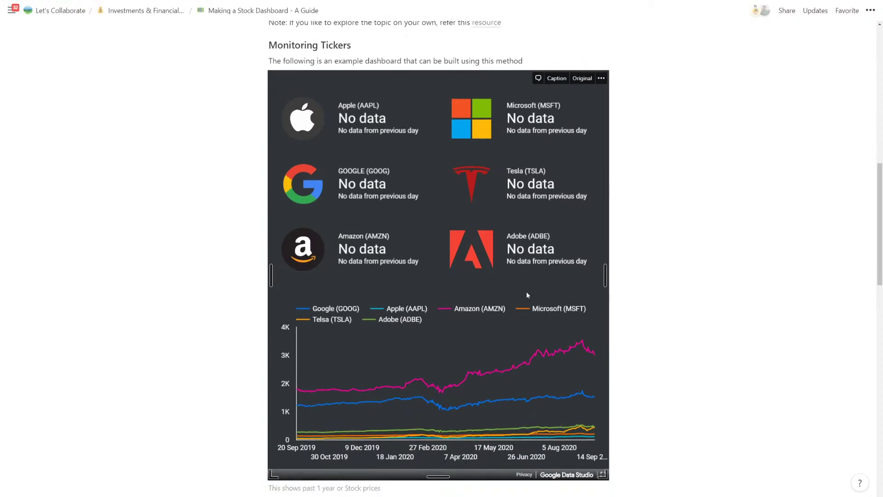
{"action": "scroll", "coordinate": [527, 291], "scroll_direction": "down", "scroll_amount": 1}
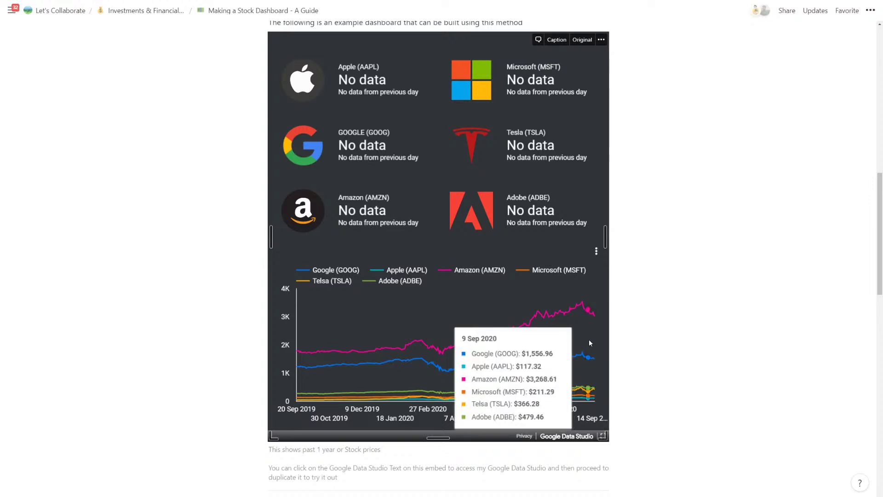
{"action": "scroll", "coordinate": [632, 282], "scroll_direction": "down", "scroll_amount": 6}
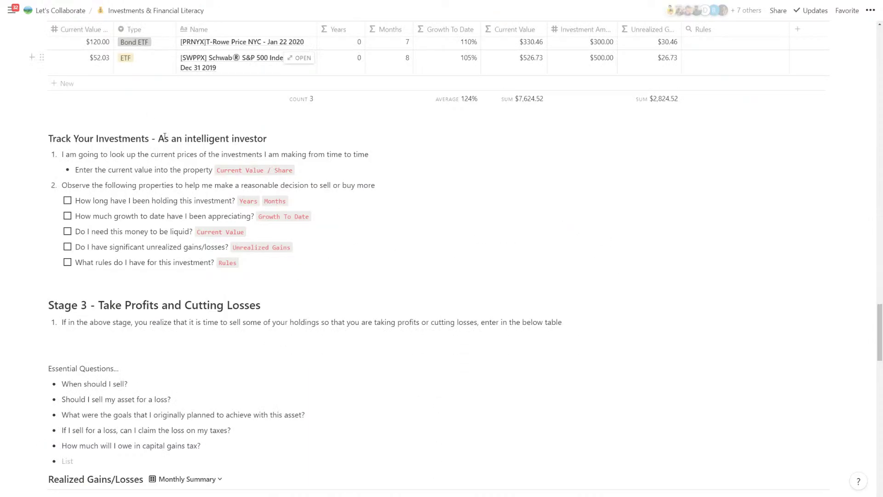
- Set Price Per Stock At Sell to 1760.33 in the Cashing Out Of AMZN entry under Realized Gains/Losses
{"action": "scroll", "coordinate": [296, 157], "scroll_direction": "up", "scroll_amount": 2}
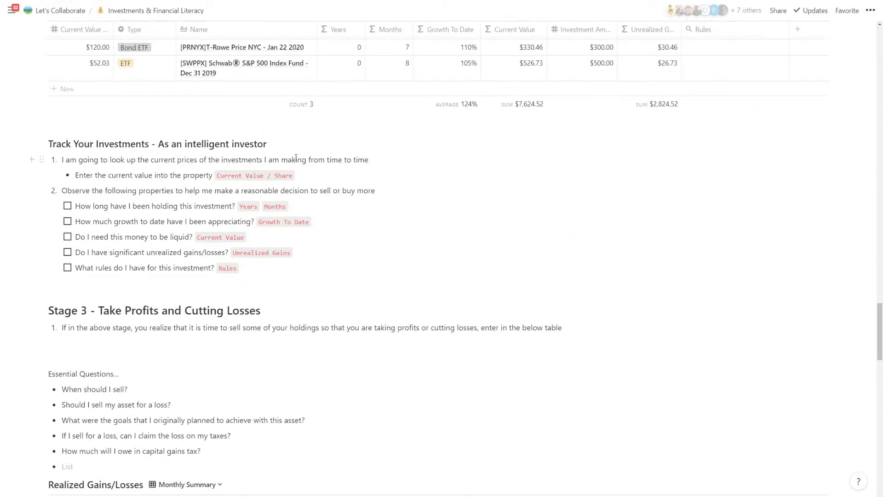
{"action": "scroll", "coordinate": [126, 279], "scroll_direction": "down", "scroll_amount": 8}
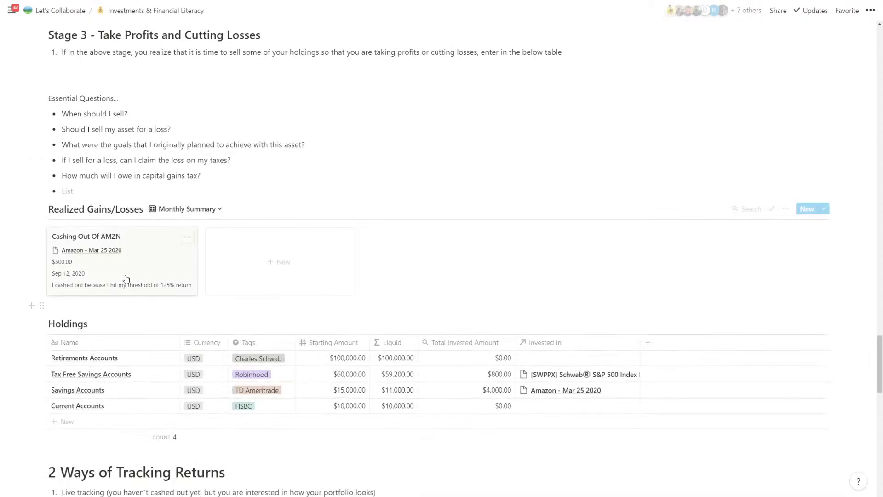
{"action": "left_click", "coordinate": [156, 256]}
{"action": "left_click", "coordinate": [388, 197]}
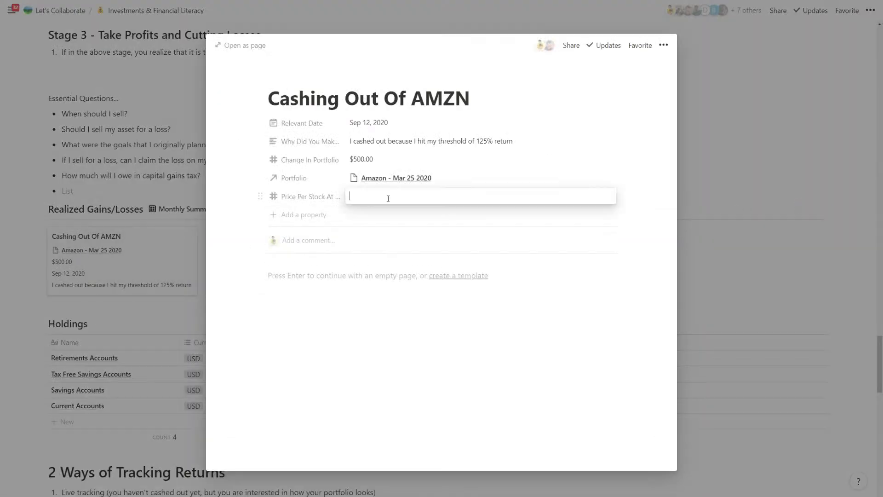
{"action": "type", "text": "1763"}
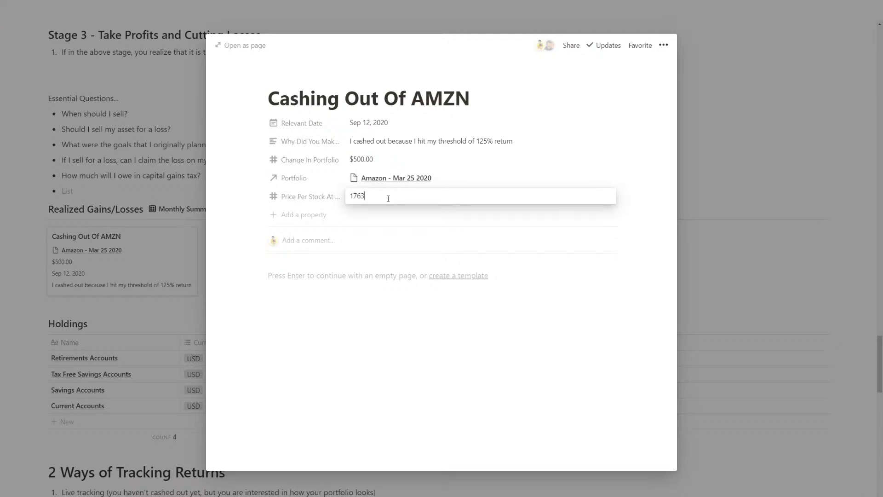
{"action": "type", "text": "."}
{"action": "type", "text": "00"}
{"action": "type", "text": ".33"}
{"action": "key", "text": "Return"}
{"action": "left_click", "coordinate": [366, 196]}
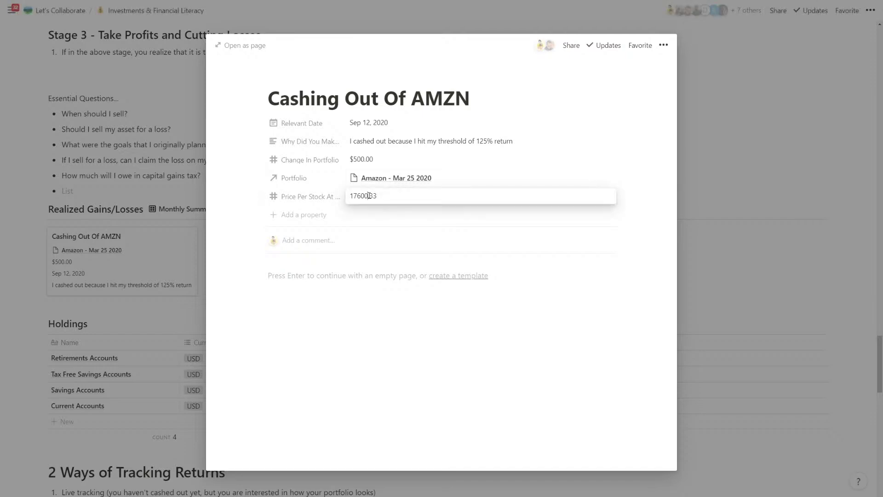
{"action": "key", "text": "BackSpace"}
{"action": "key", "text": "Return"}
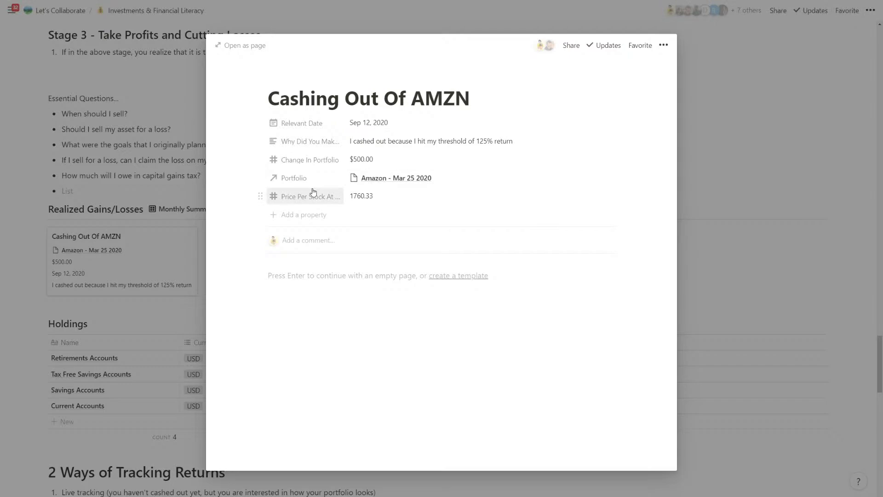
{"action": "left_click", "coordinate": [148, 197]}
- Check Amazon's current value in the Investment Portfolio, and clear the Price Per Stock At Sell value in the Cashing Out Of AMZN entry
{"action": "scroll", "coordinate": [165, 227], "scroll_direction": "up", "scroll_amount": 3}
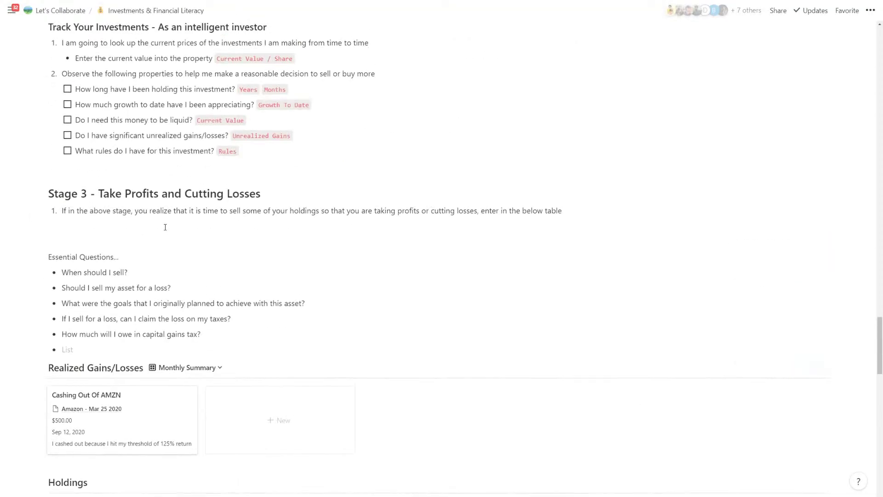
{"action": "scroll", "coordinate": [165, 227], "scroll_direction": "up", "scroll_amount": 6}
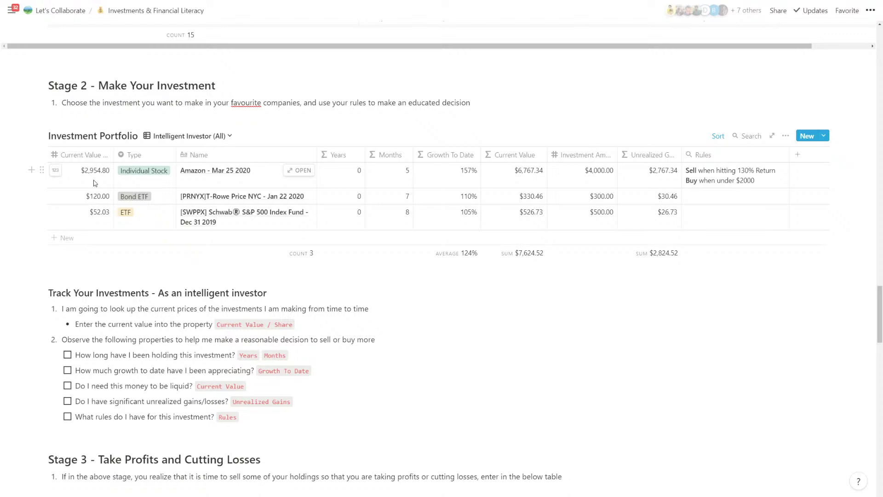
{"action": "scroll", "coordinate": [94, 183], "scroll_direction": "down", "scroll_amount": 9}
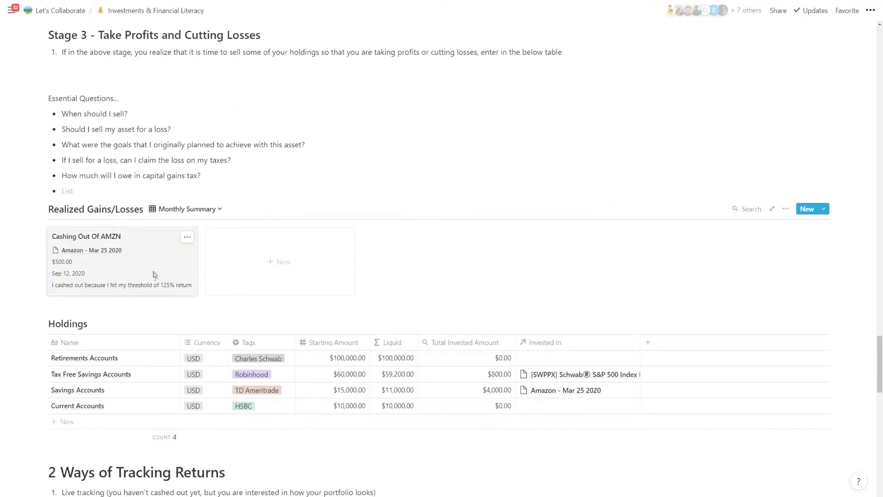
{"action": "left_click", "coordinate": [155, 275]}
{"action": "left_click", "coordinate": [422, 196]}
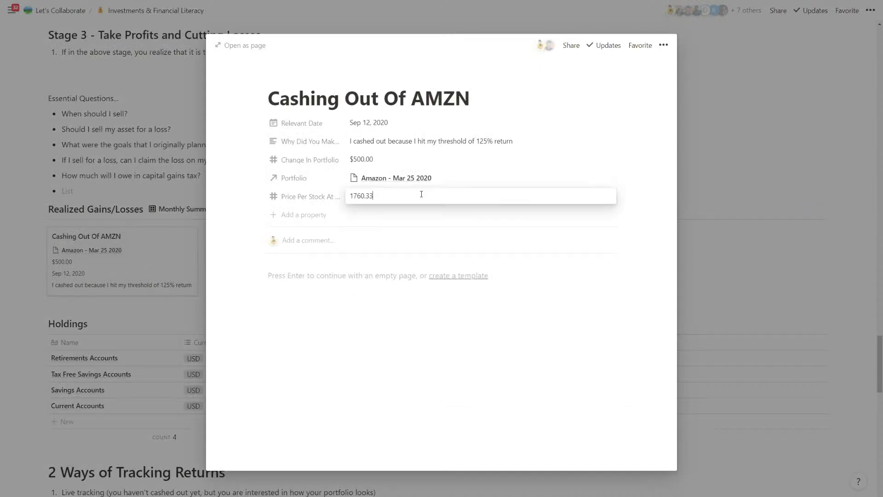
{"action": "key", "text": "BackSpace"}
{"action": "key", "text": "BackSpace"}
{"action": "key", "text": "BackSpace"}
{"action": "key", "text": "BackSpace"}
{"action": "key", "text": "BackSpace"}
{"action": "key", "text": "BackSpace"}
{"action": "key", "text": "BackSpace"}
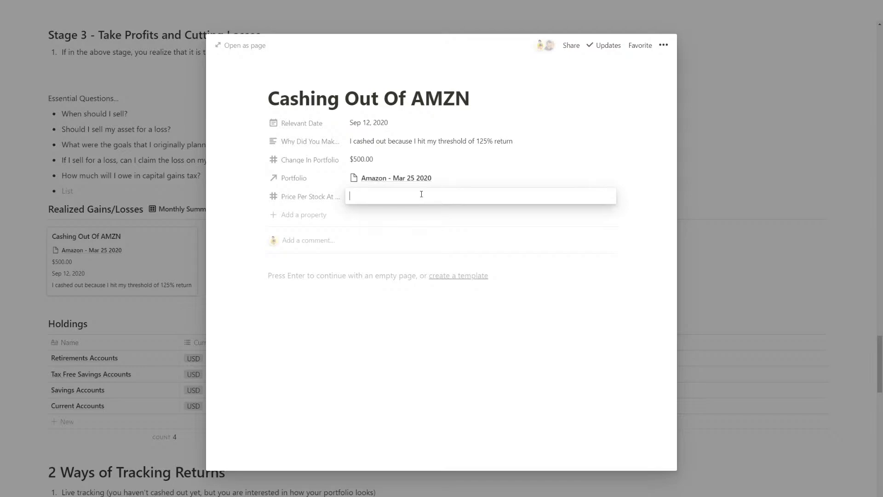
{"action": "key", "text": "Escape"}
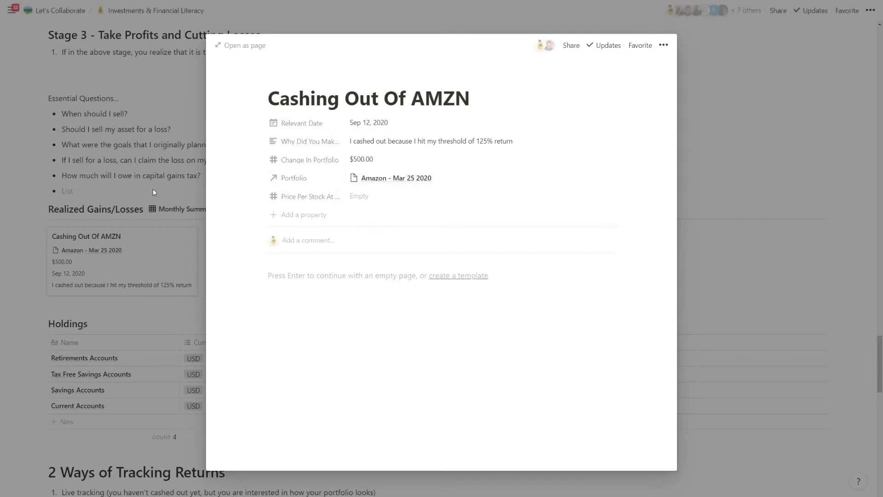
{"action": "left_click", "coordinate": [153, 192]}
- Set the Relevant Date of the Cashing Out Of AMZN entry to Sep 11, 2020
{"action": "scroll", "coordinate": [317, 133], "scroll_direction": "up", "scroll_amount": 8}
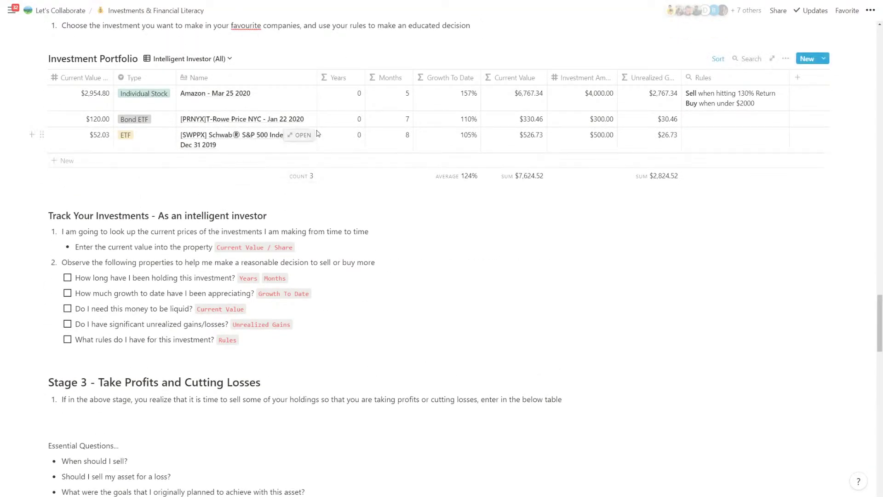
{"action": "scroll", "coordinate": [330, 249], "scroll_direction": "down", "scroll_amount": 8}
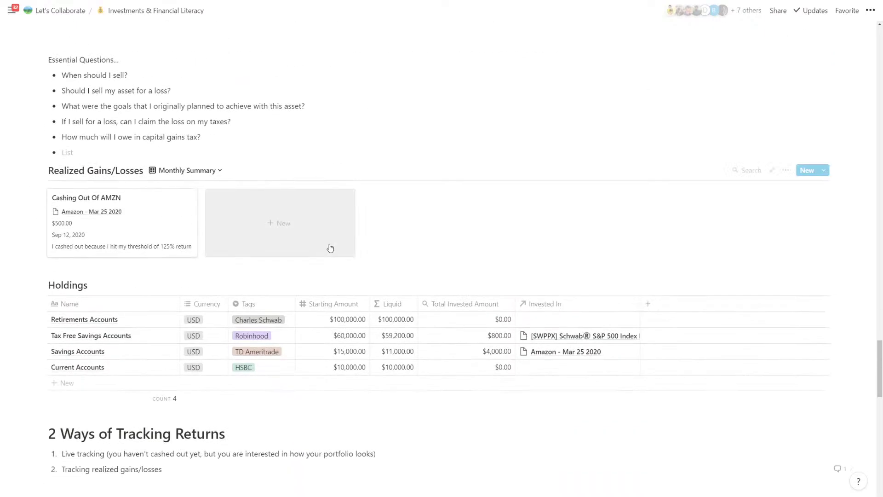
{"action": "scroll", "coordinate": [330, 249], "scroll_direction": "up", "scroll_amount": 8}
{"action": "scroll", "coordinate": [327, 239], "scroll_direction": "down", "scroll_amount": 6}
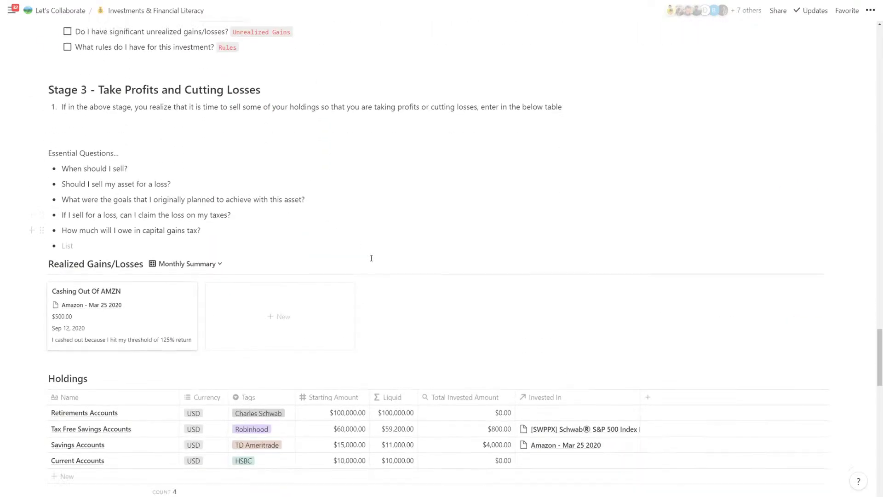
{"action": "scroll", "coordinate": [372, 258], "scroll_direction": "down", "scroll_amount": 2}
{"action": "scroll", "coordinate": [230, 244], "scroll_direction": "down", "scroll_amount": 3}
{"action": "scroll", "coordinate": [160, 237], "scroll_direction": "up", "scroll_amount": 3}
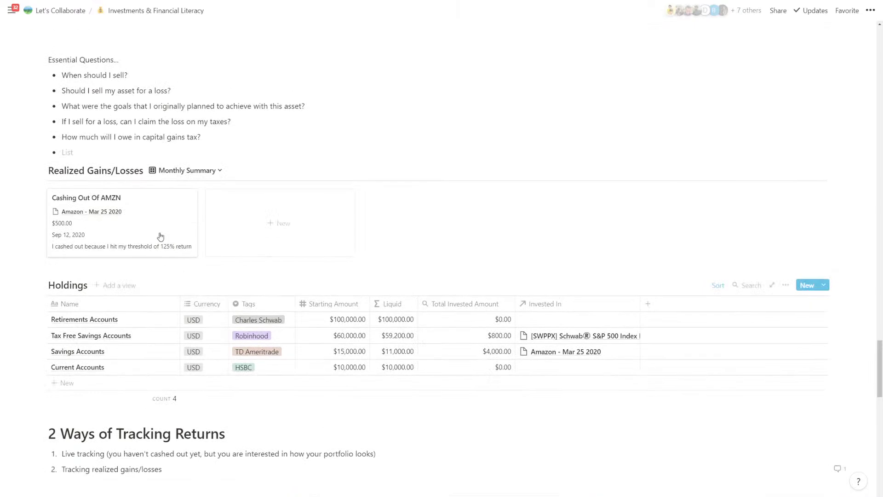
{"action": "left_click", "coordinate": [154, 222]}
{"action": "left_click", "coordinate": [382, 123]}
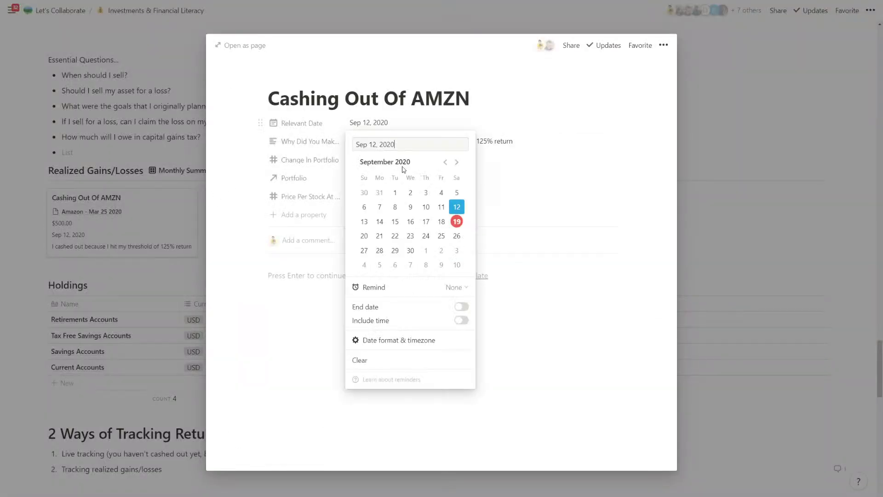
{"action": "left_click", "coordinate": [441, 207]}
{"action": "left_click", "coordinate": [520, 200]}
- Enter 3116.23 as the entry's Price Per Stock At Sell and set that property's number format to Dollar
{"action": "left_click", "coordinate": [389, 195]}
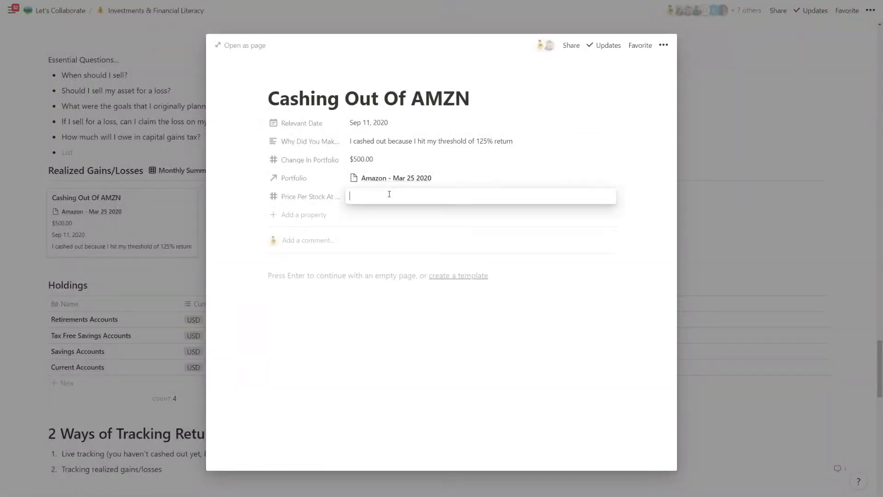
{"action": "type", "text": "3116"}
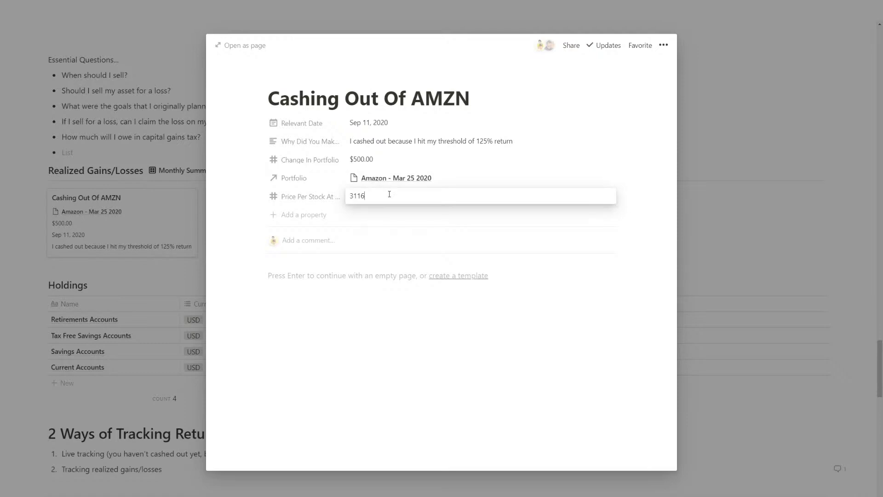
{"action": "type", "text": ".23"}
{"action": "key", "text": "Return"}
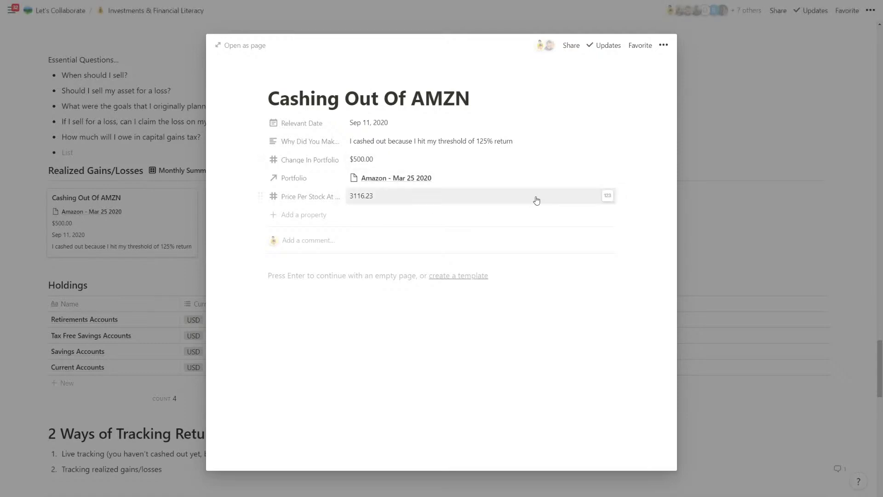
{"action": "left_click", "coordinate": [608, 195]}
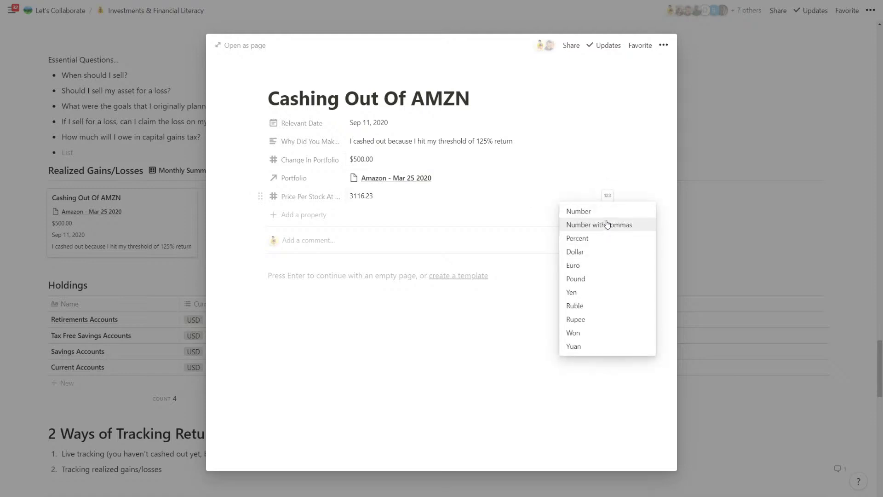
{"action": "left_click", "coordinate": [606, 252]}
- Correct Price Per Stock At Sell to $3,116.22 and move that property above Portfolio
{"action": "left_click", "coordinate": [413, 196]}
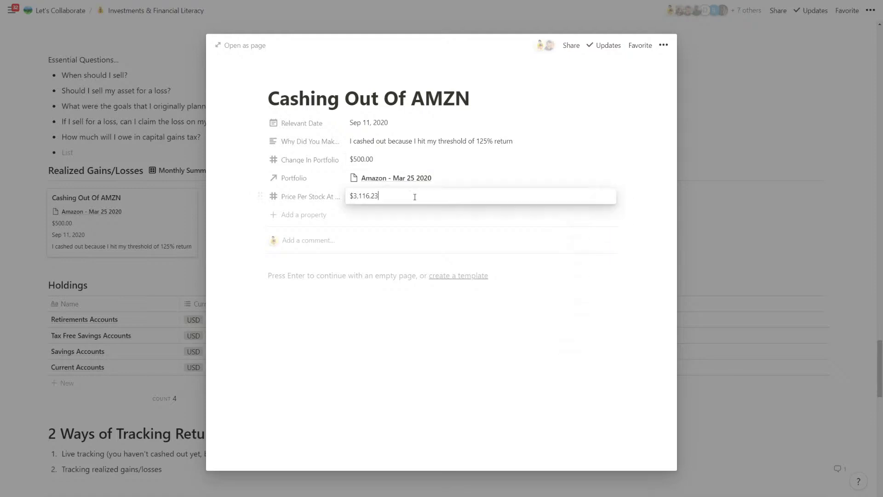
{"action": "key", "text": "BackSpace"}
{"action": "type", "text": "2"}
{"action": "key", "text": "Return"}
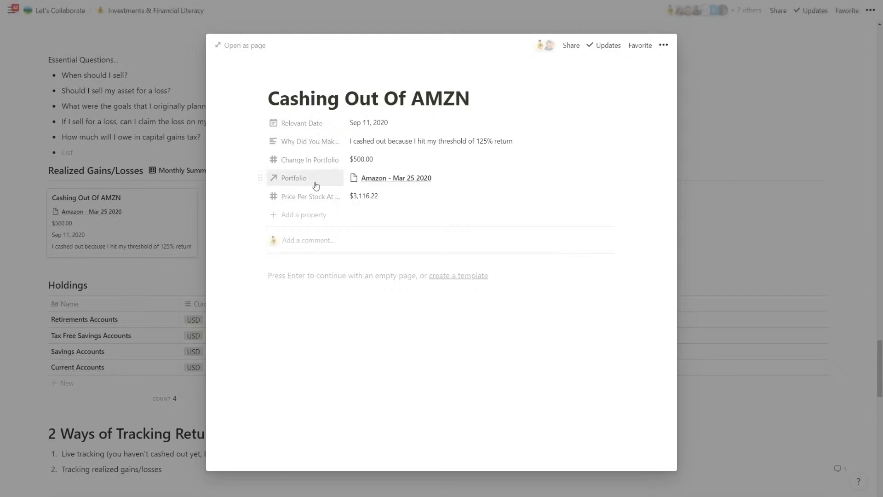
{"action": "left_click_drag", "start_coordinate": [305, 196], "coordinate": [305, 178]}
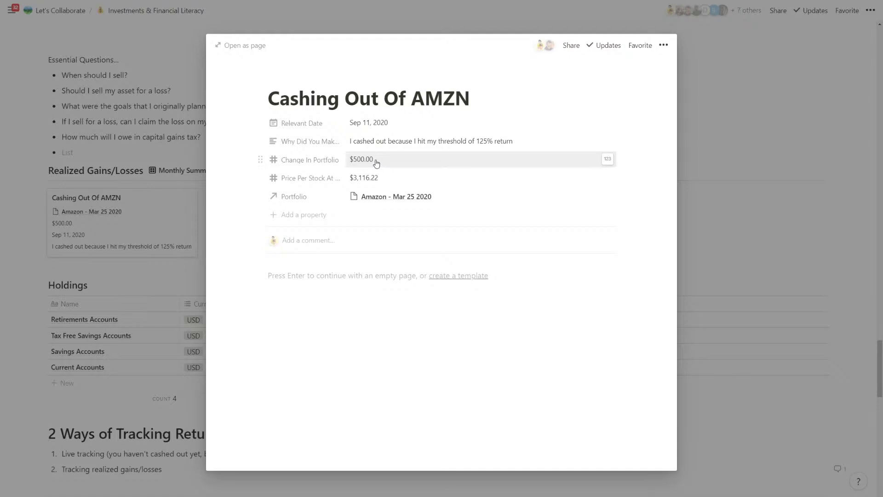
- Try a negative amount, -$500.00, for Change In Portfolio and restore the positive amount
{"action": "left_click", "coordinate": [352, 160]}
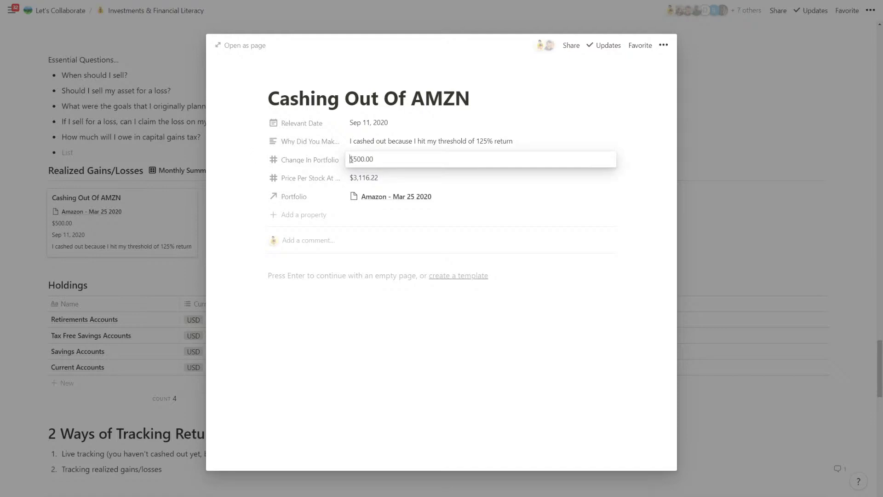
{"action": "type", "text": "-"}
{"action": "key", "text": "Return"}
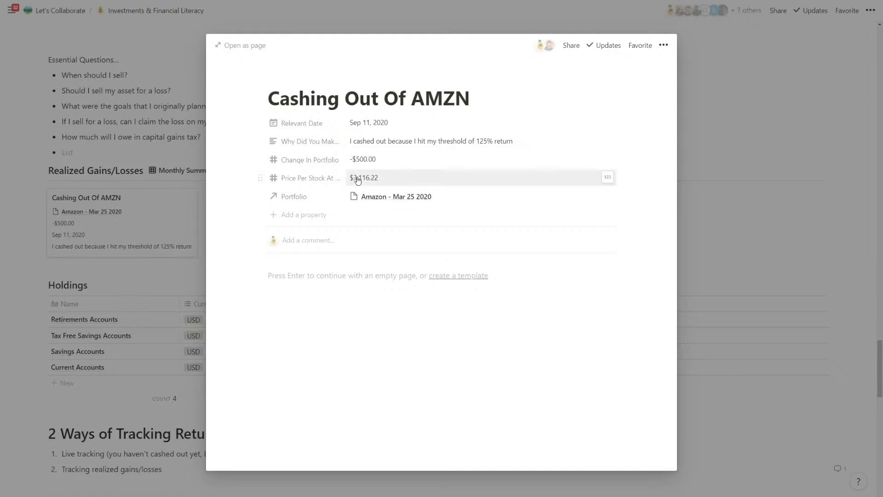
{"action": "left_click", "coordinate": [351, 161]}
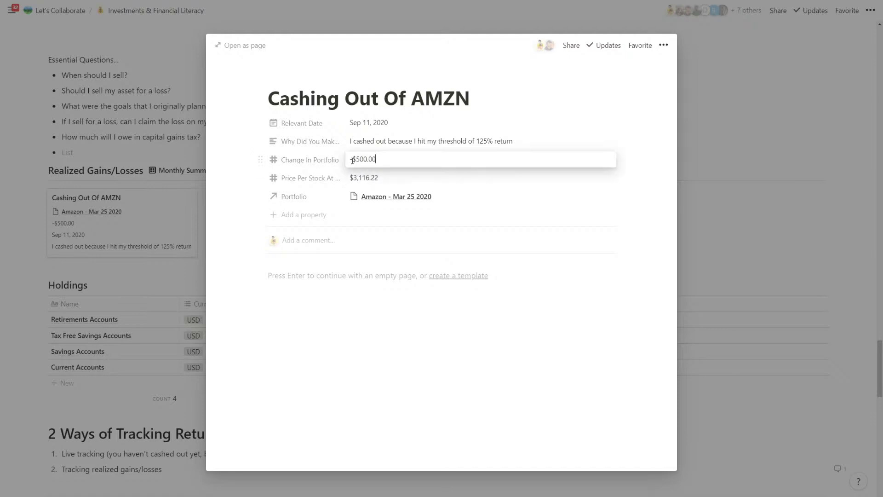
{"action": "key", "text": "Delete"}
{"action": "key", "text": "Return"}
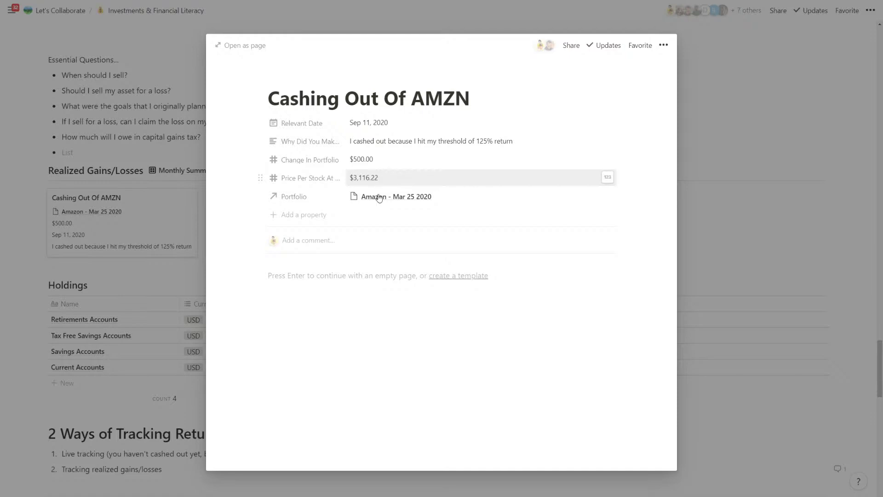
- Add a Rollup property to the Cashing Out Of AMZN entry
{"action": "left_click", "coordinate": [322, 215]}
{"action": "mouse_move", "coordinate": [289, 273]}
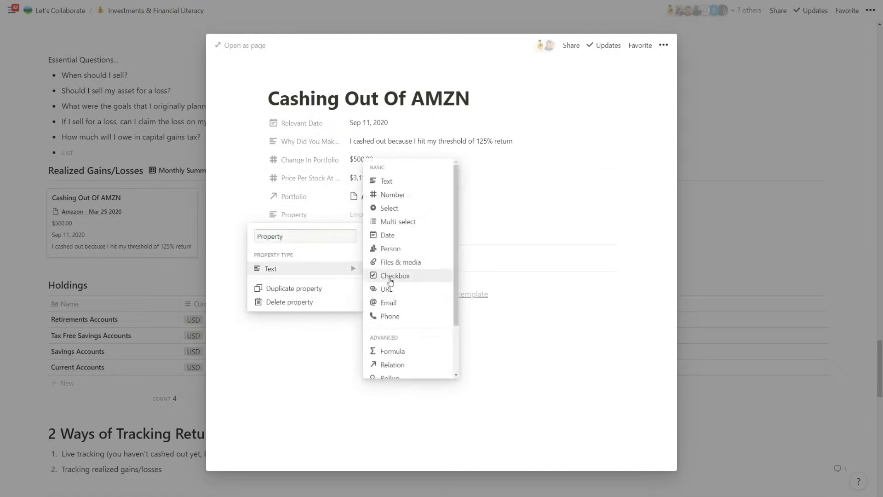
{"action": "scroll", "coordinate": [382, 285], "scroll_direction": "down", "scroll_amount": 3}
{"action": "left_click", "coordinate": [385, 315]}
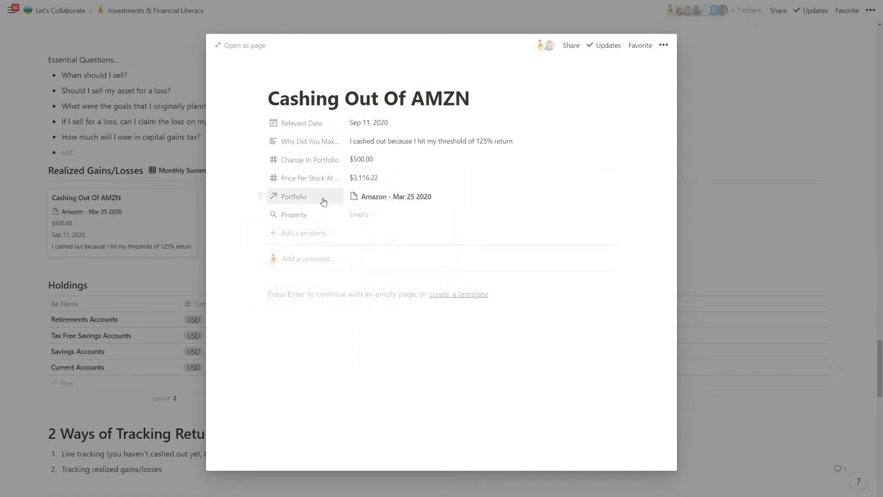
{"action": "left_click", "coordinate": [324, 201]}
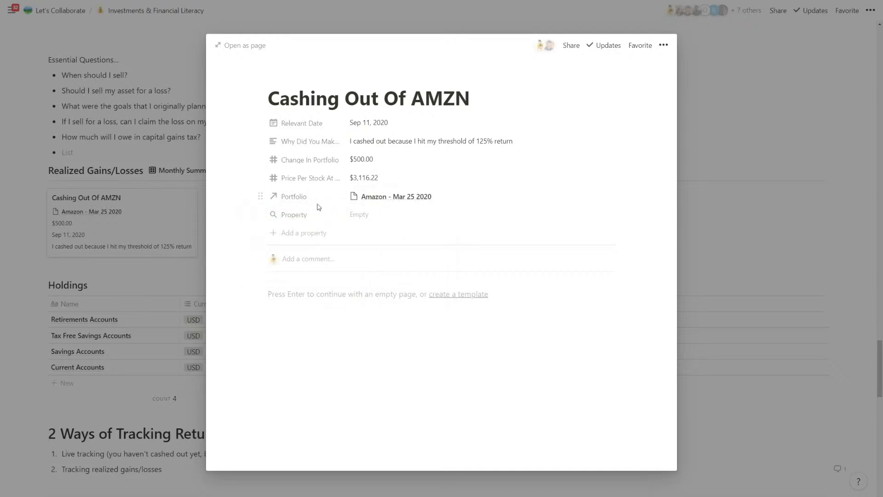
- Configure the rollup to use the Portfolio relation and show the original Value / Share (On Date of Purchase)
{"action": "left_click", "coordinate": [352, 214]}
{"action": "left_click", "coordinate": [375, 246]}
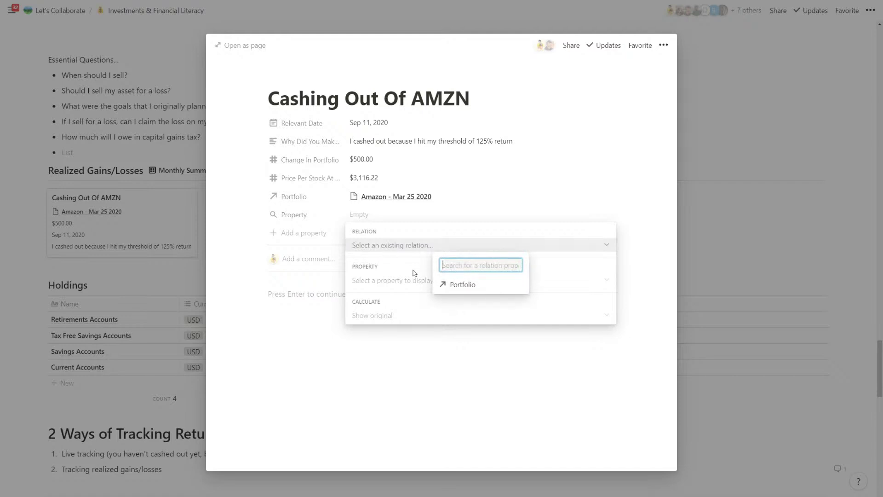
{"action": "left_click", "coordinate": [451, 284]}
{"action": "left_click", "coordinate": [407, 285]}
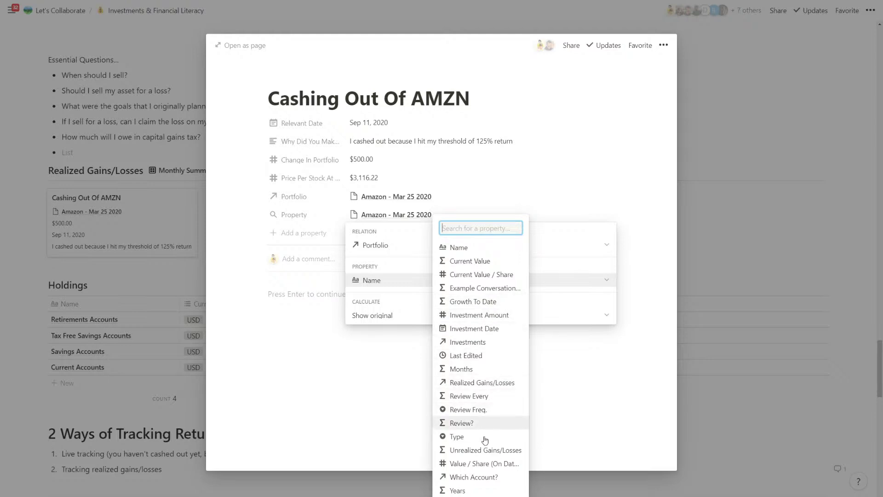
{"action": "left_click", "coordinate": [482, 465]}
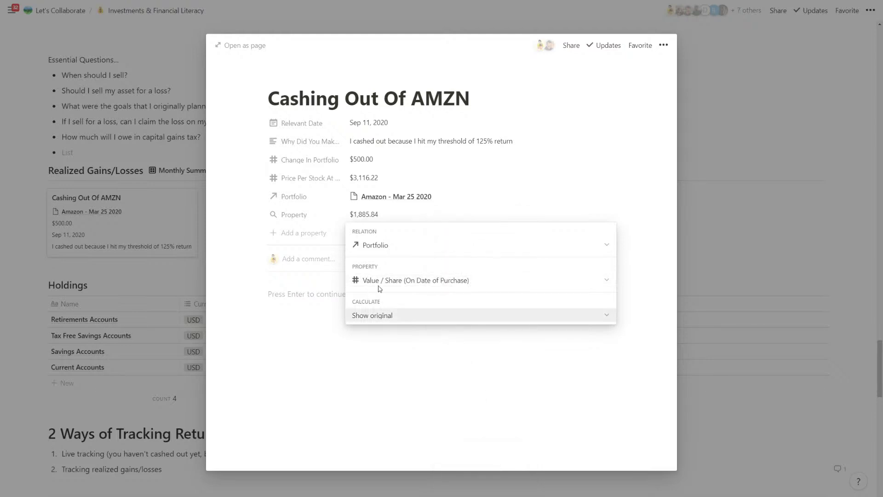
{"action": "key", "text": "Escape"}
- Rename the Price Per Stock At Time Of Sell property as Value/Share at time of sell
{"action": "left_click", "coordinate": [320, 180]}
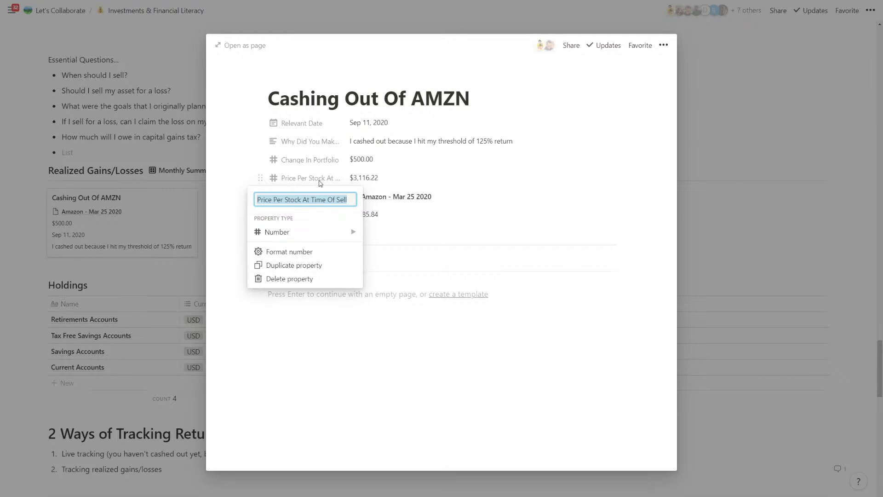
{"action": "key", "text": "Home"}
{"action": "key", "text": "ctrl+shift+Right"}
{"action": "key", "text": "ctrl+shift+Right"}
{"action": "key", "text": "ctrl+shift+Right"}
{"action": "key", "text": "ctrl+shift+Right"}
{"action": "key", "text": "ctrl+shift+Right"}
{"action": "key", "text": "ctrl+shift+Right"}
{"action": "type", "text": "V"}
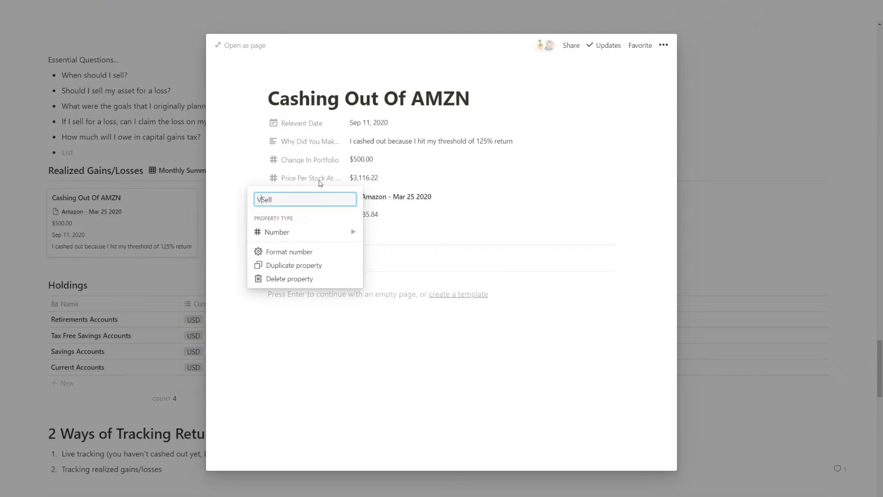
{"action": "type", "text": "alue/Share at time of s"}
{"action": "key", "text": "Return"}
- Rename the rollup property as Value/Share At Original Purchase Date
{"action": "left_click", "coordinate": [320, 217]}
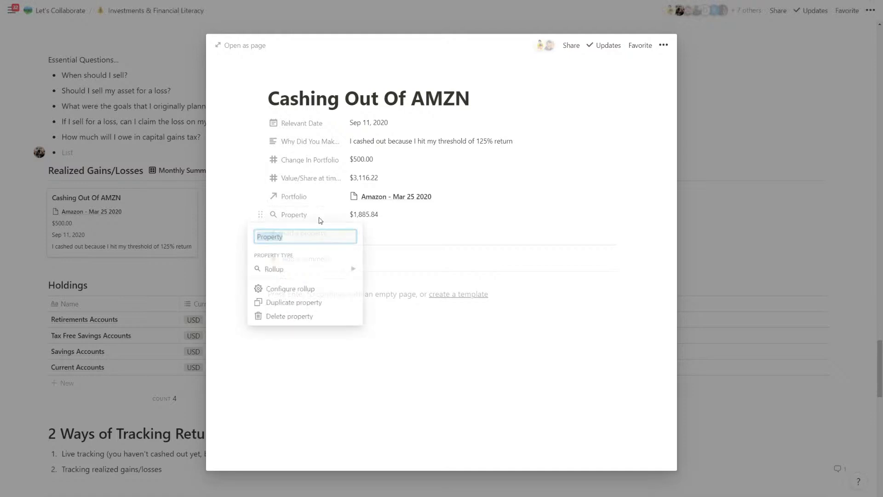
{"action": "type", "text": "Val"}
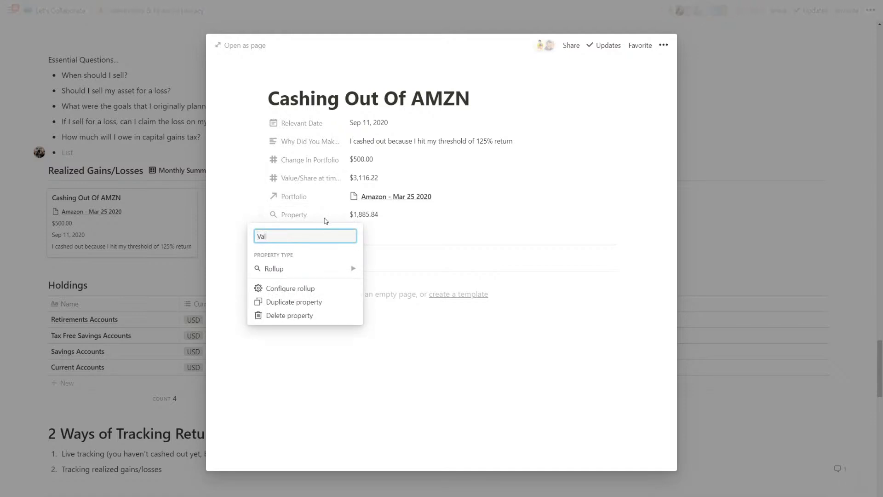
{"action": "type", "text": "ue/Share A"}
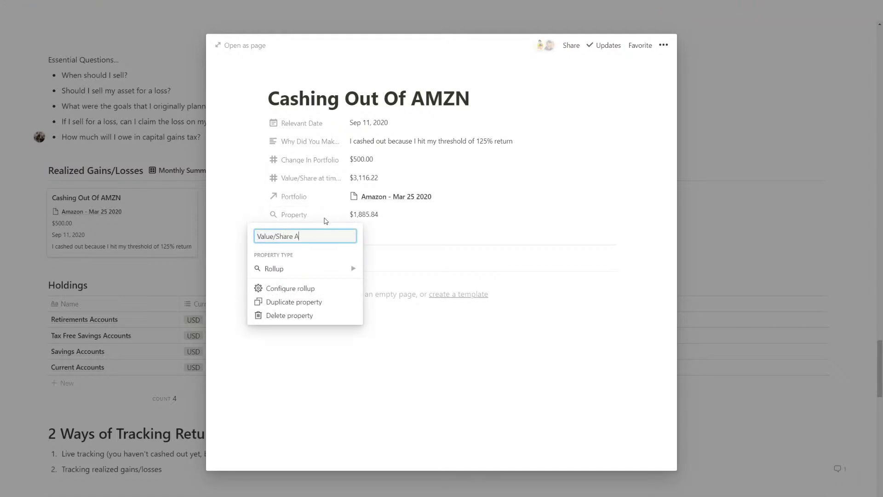
{"action": "type", "text": "t Original Purchase Date"}
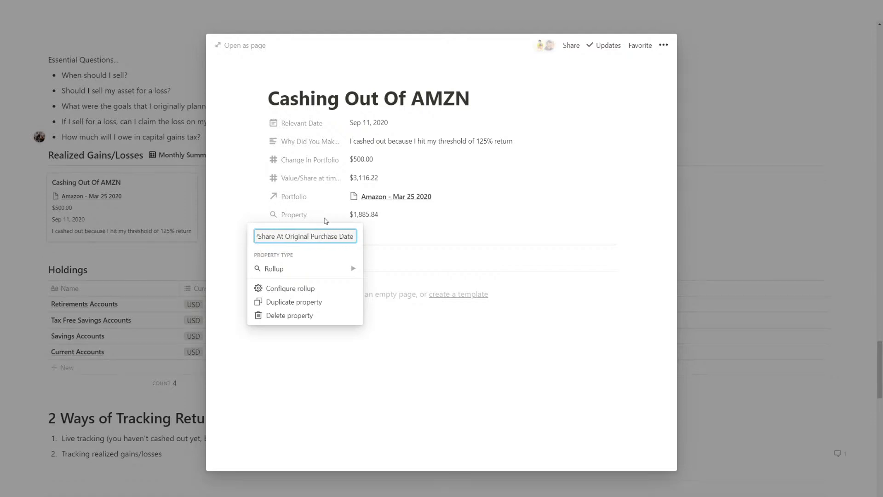
{"action": "key", "text": "Return"}
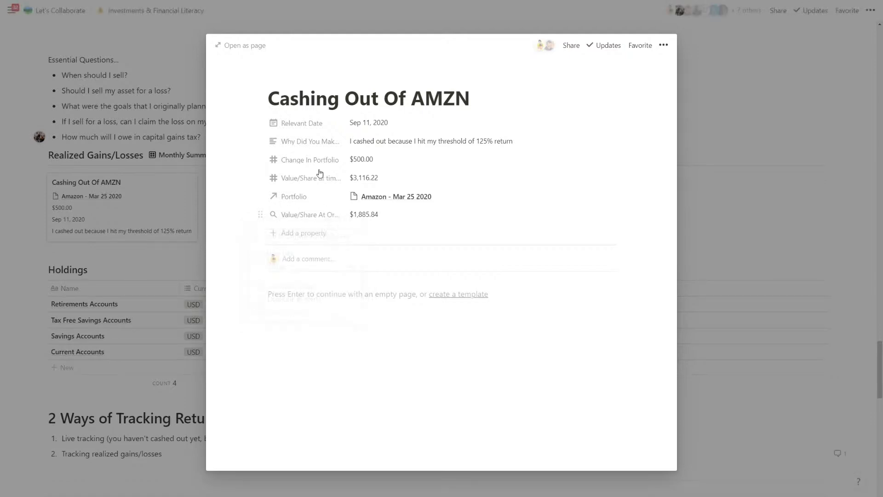
- Rename the sell price property as Value/Share On Sale Date, then place the purchase value rollup above Portfolio and close the entry
{"action": "left_click", "coordinate": [320, 179]}
{"action": "left_click", "coordinate": [304, 201]}
{"action": "left_click", "coordinate": [354, 206]}
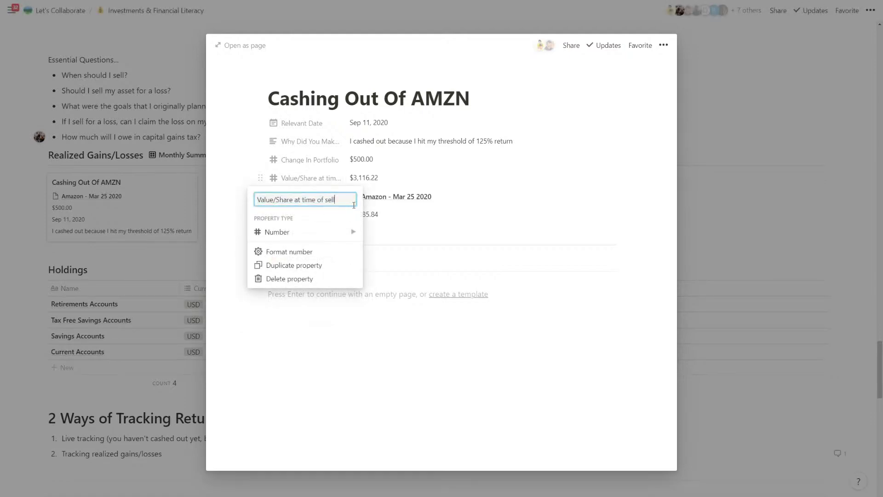
{"action": "key", "text": "BackSpace"}
{"action": "key", "text": "BackSpace"}
{"action": "key", "text": "BackSpace"}
{"action": "key", "text": "BackSpace"}
{"action": "key", "text": "BackSpace"}
{"action": "key", "text": "BackSpace"}
{"action": "key", "text": "BackSpace"}
{"action": "key", "text": "BackSpace"}
{"action": "key", "text": "BackSpace"}
{"action": "key", "text": "BackSpace"}
{"action": "key", "text": "BackSpace"}
{"action": "key", "text": "BackSpace"}
{"action": "key", "text": "BackSpace"}
{"action": "key", "text": "BackSpace"}
{"action": "key", "text": "BackSpace"}
{"action": "key", "text": "BackSpace"}
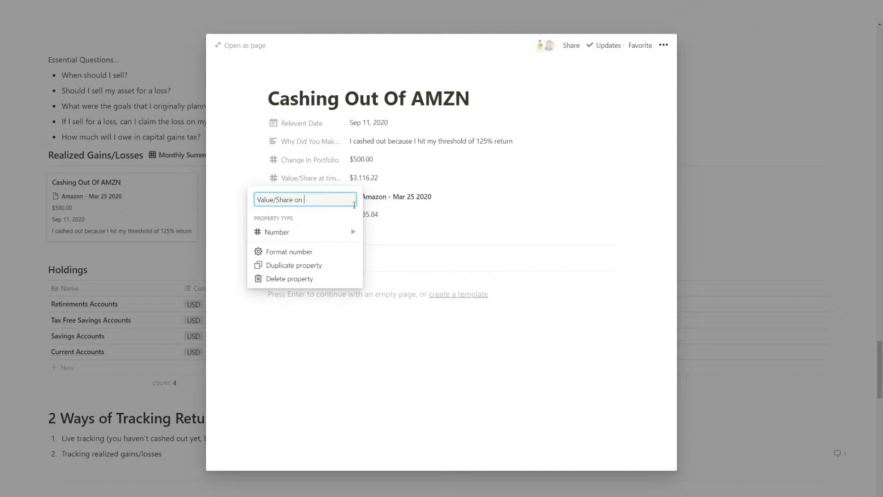
{"action": "type", "text": "On Sale Date"}
{"action": "key", "text": "Return"}
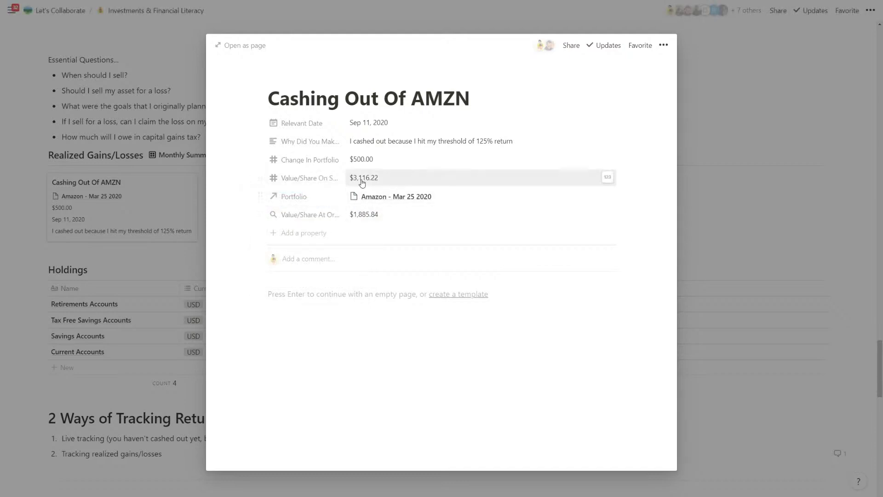
{"action": "left_click_drag", "start_coordinate": [329, 215], "coordinate": [328, 197]}
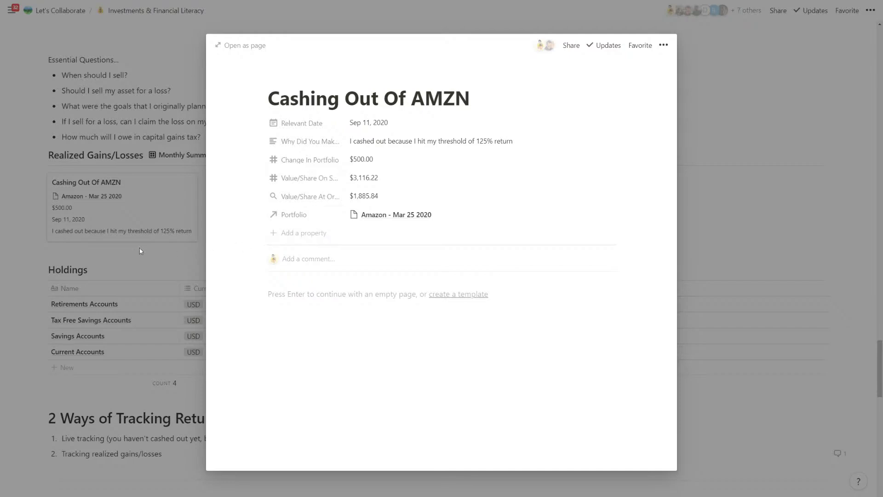
{"action": "key", "text": "Escape"}
- Copy the Growth To Date formula from the Investment Portfolio table
{"action": "scroll", "coordinate": [341, 262], "scroll_direction": "up", "scroll_amount": 7}
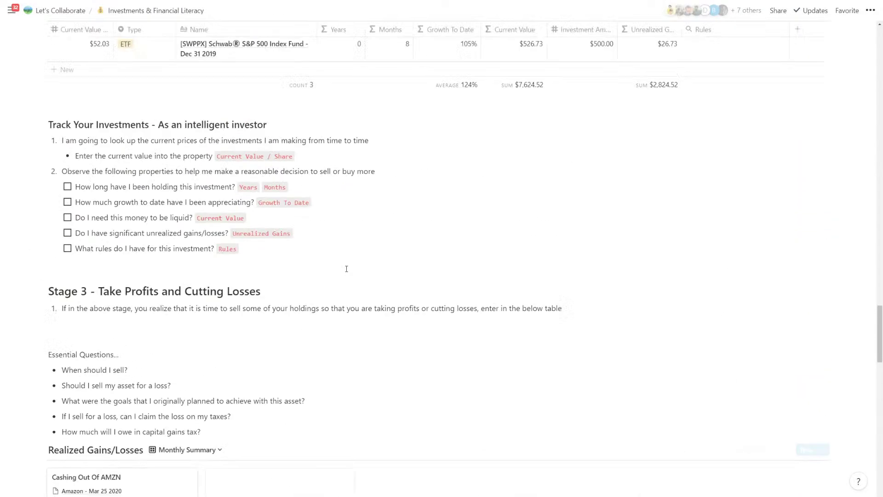
{"action": "scroll", "coordinate": [364, 212], "scroll_direction": "up", "scroll_amount": 3}
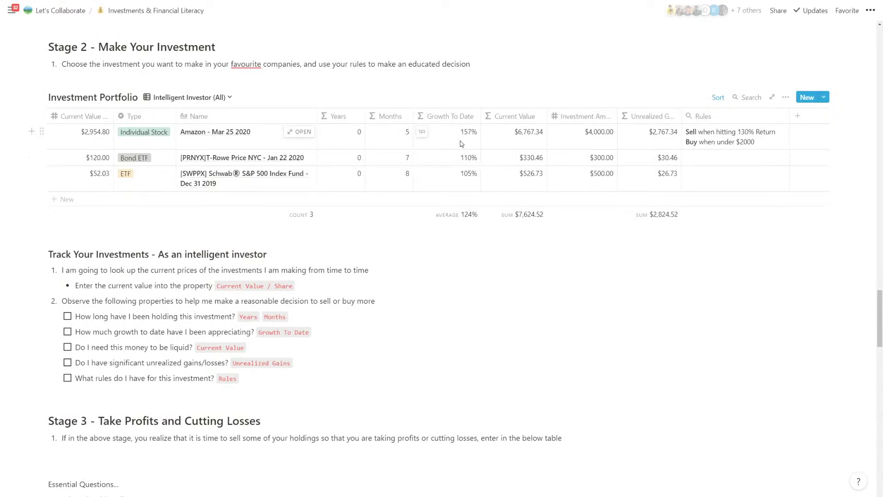
{"action": "left_click", "coordinate": [474, 159]}
{"action": "triple_click", "coordinate": [488, 166]}
{"action": "key", "text": "ctrl+c"}
{"action": "left_click", "coordinate": [353, 230]}
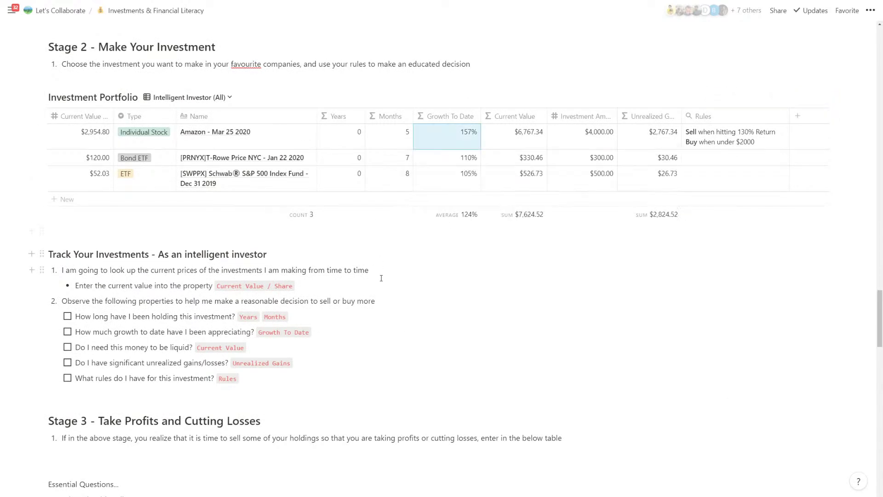
- Add a Formula property to the Cashing Out Of AMZN entry and open its formula for editing
{"action": "scroll", "coordinate": [380, 276], "scroll_direction": "down", "scroll_amount": 5}
{"action": "scroll", "coordinate": [252, 341], "scroll_direction": "down", "scroll_amount": 1}
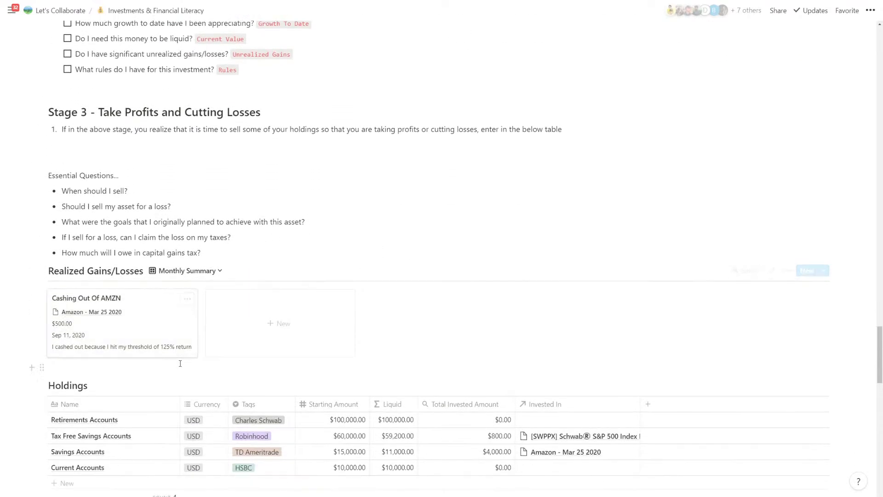
{"action": "left_click", "coordinate": [132, 326]}
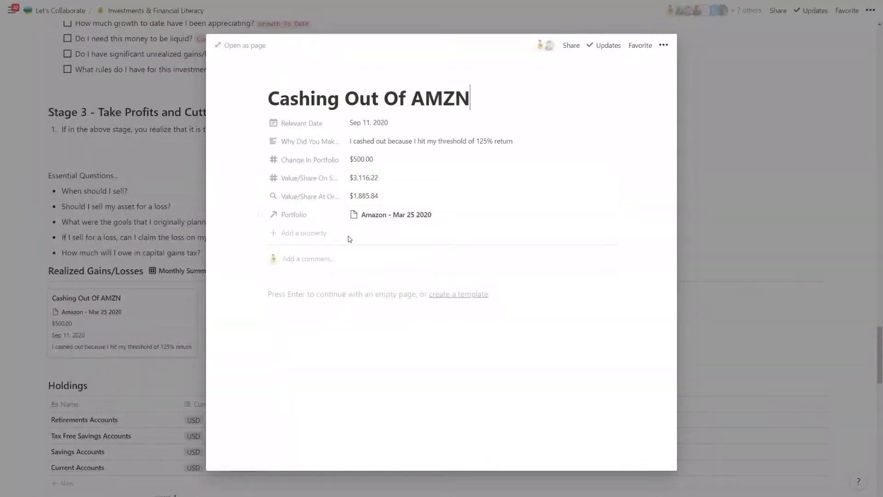
{"action": "left_click", "coordinate": [329, 236]}
{"action": "mouse_move", "coordinate": [315, 290]}
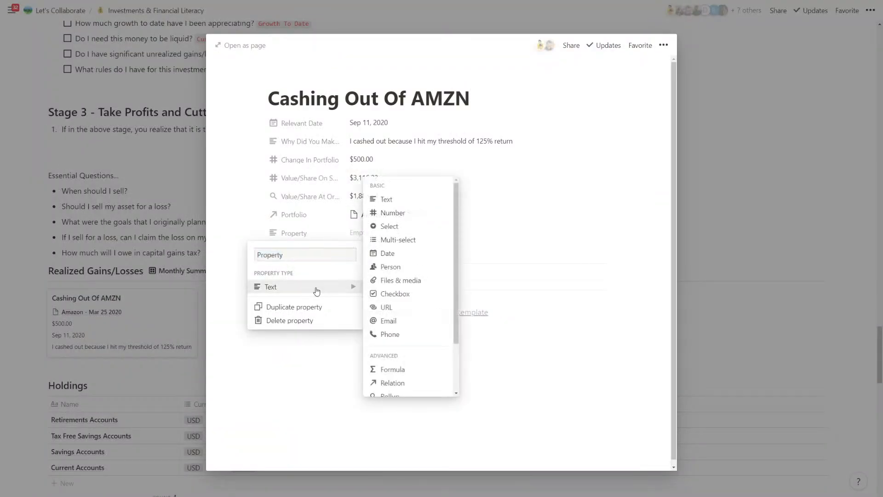
{"action": "left_click", "coordinate": [375, 371]}
{"action": "left_click", "coordinate": [375, 235]}
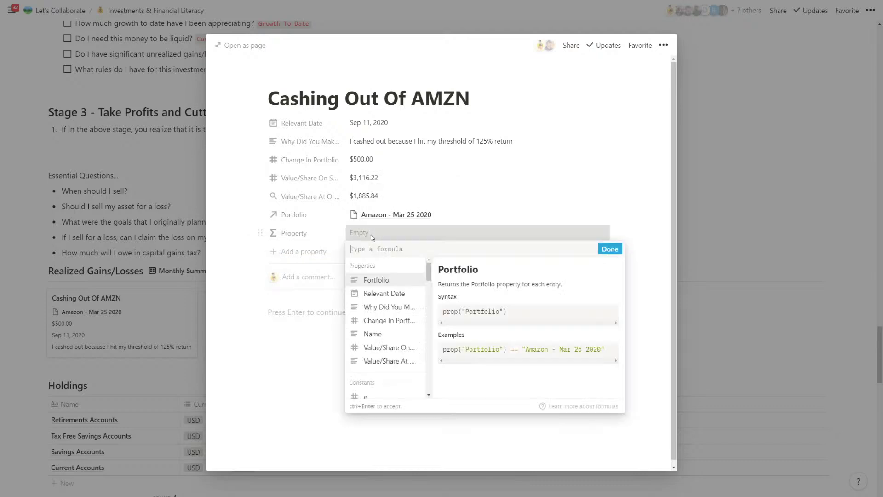
- Try the copied growth formula with its references replaced by Value/Share On Sale Date and Value/Share At Original Purchase Date
{"action": "key", "text": "ctrl+v"}
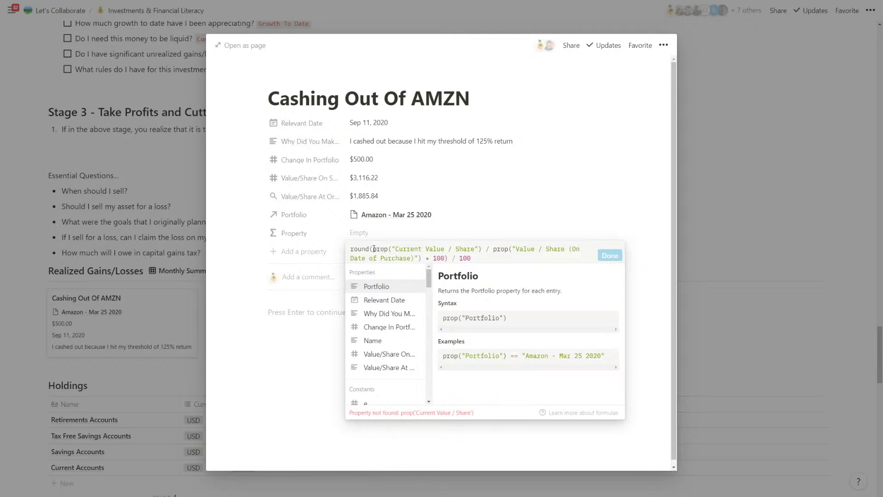
{"action": "left_click_drag", "start_coordinate": [375, 249], "coordinate": [482, 250]}
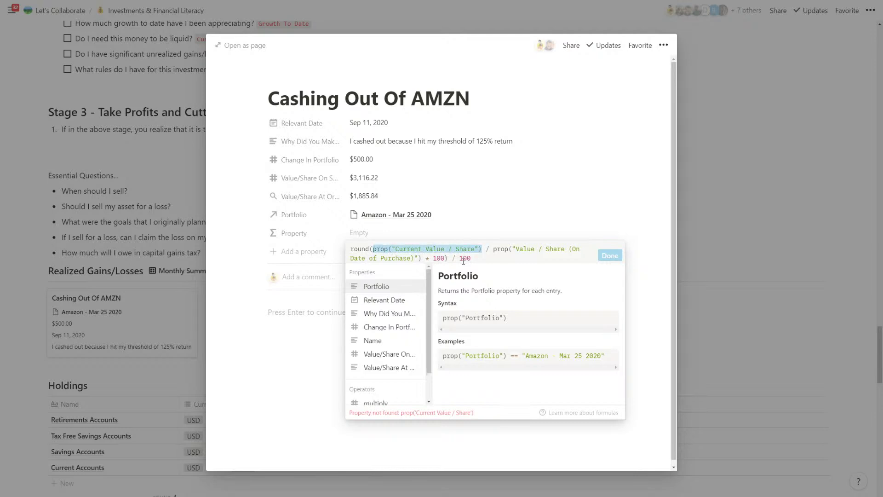
{"action": "key", "text": "BackSpace"}
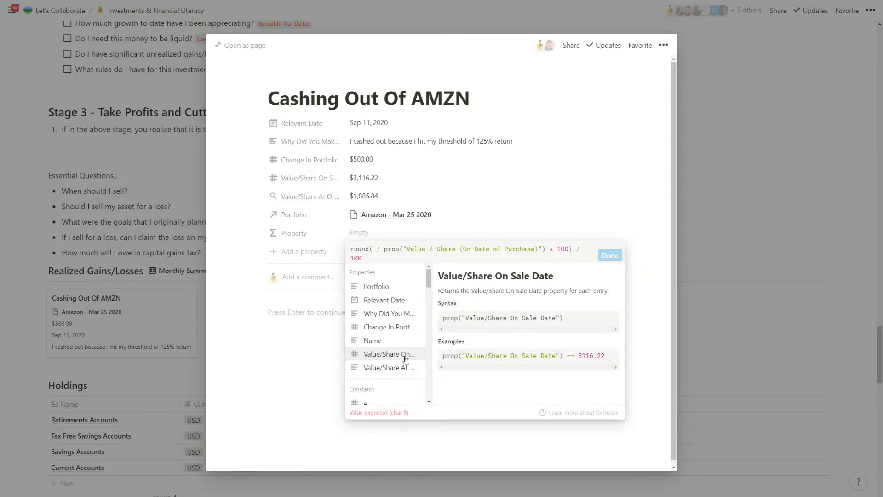
{"action": "left_click", "coordinate": [405, 360]}
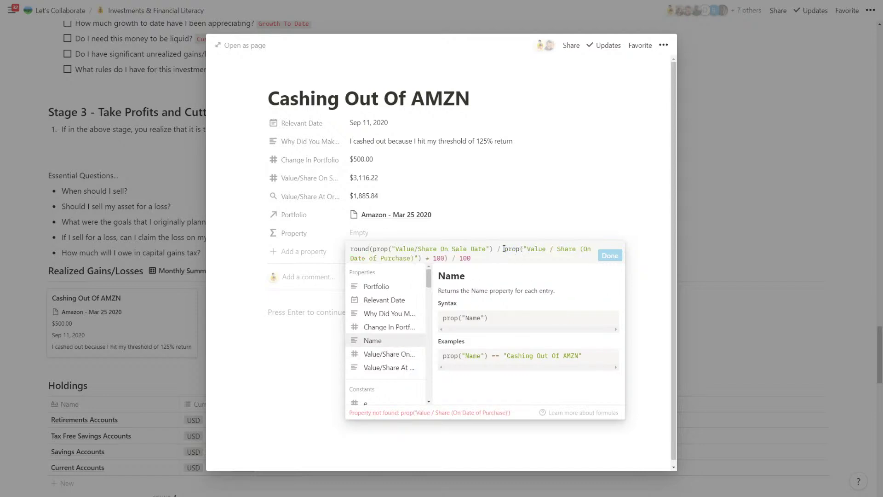
{"action": "left_click_drag", "start_coordinate": [504, 249], "coordinate": [420, 258]}
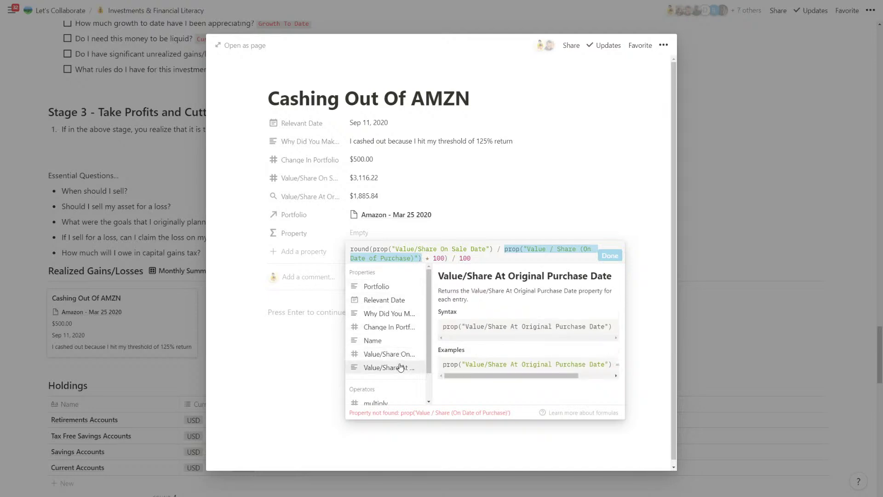
{"action": "key", "text": "BackSpace"}
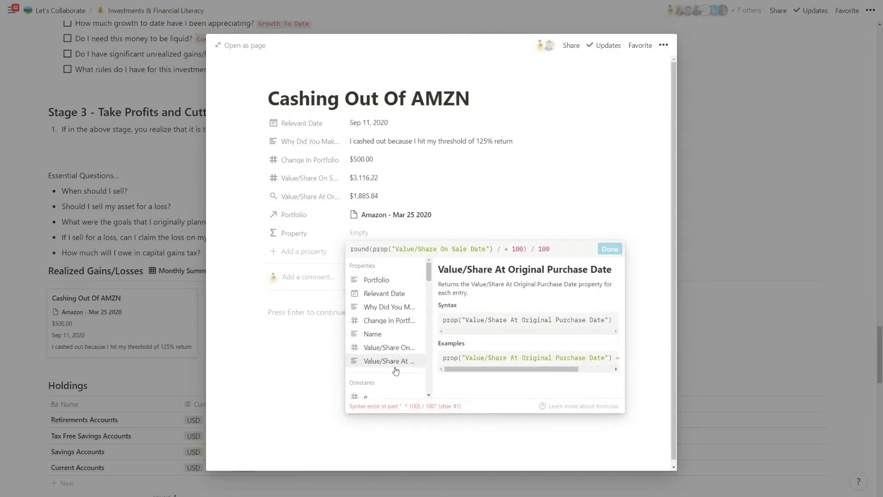
{"action": "left_click", "coordinate": [394, 364]}
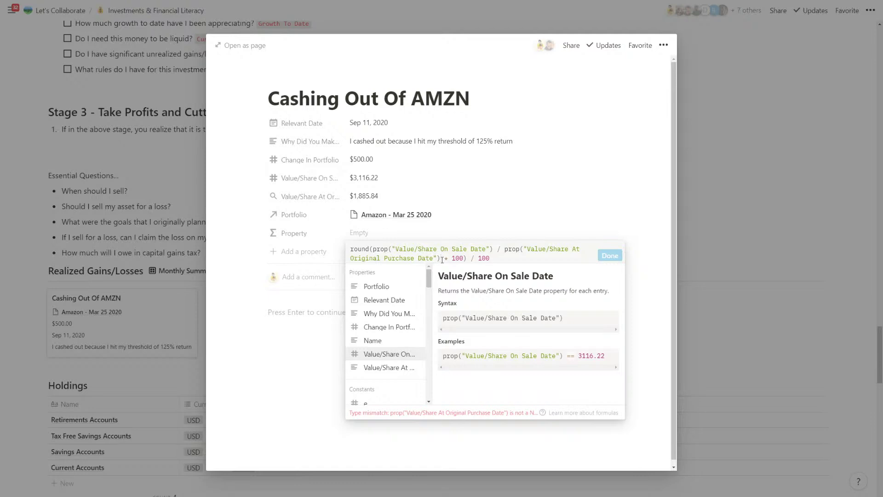
- Try reducing the formula to Value/Share On Sale Date divided by Value/Share At Original Purchase Date without rounding, and clear it
{"action": "type", "text": ")"}
{"action": "key", "text": "BackSpace"}
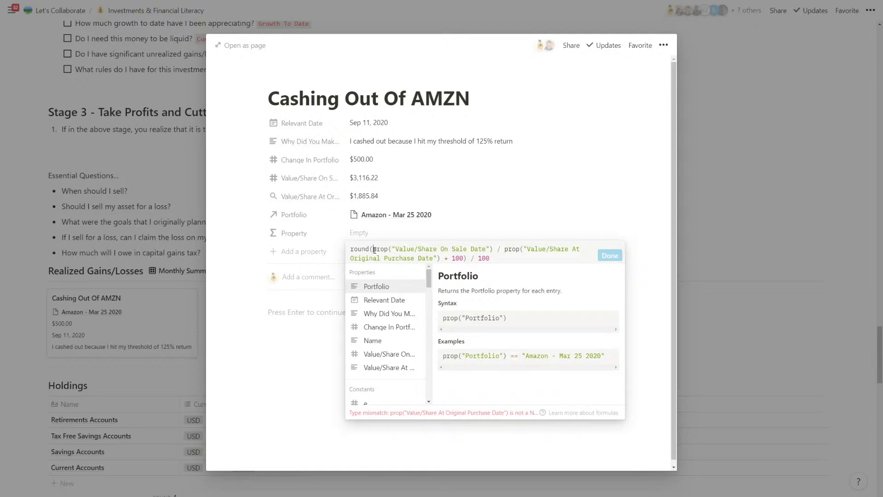
{"action": "left_click_drag", "start_coordinate": [374, 250], "coordinate": [345, 250]}
{"action": "left_click_drag", "start_coordinate": [441, 259], "coordinate": [367, 244]}
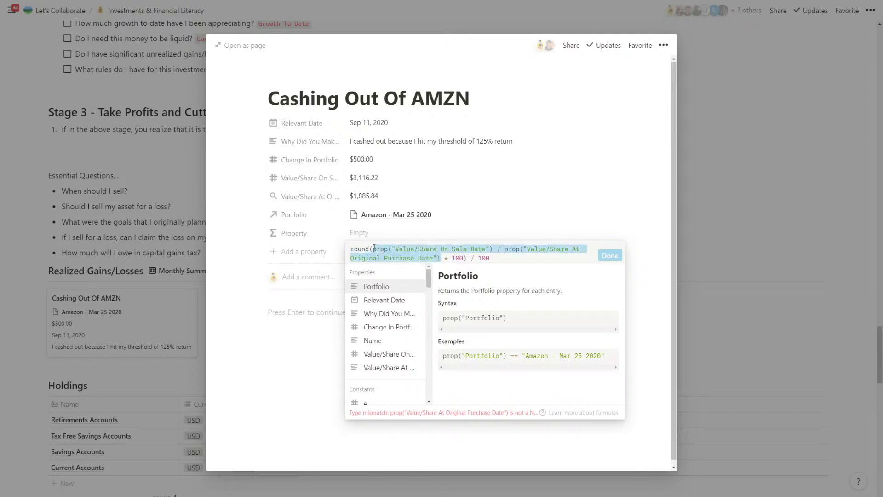
{"action": "key", "text": "ctrl+x"}
{"action": "key", "text": "ctrl+a"}
{"action": "key", "text": "ctrl+v"}
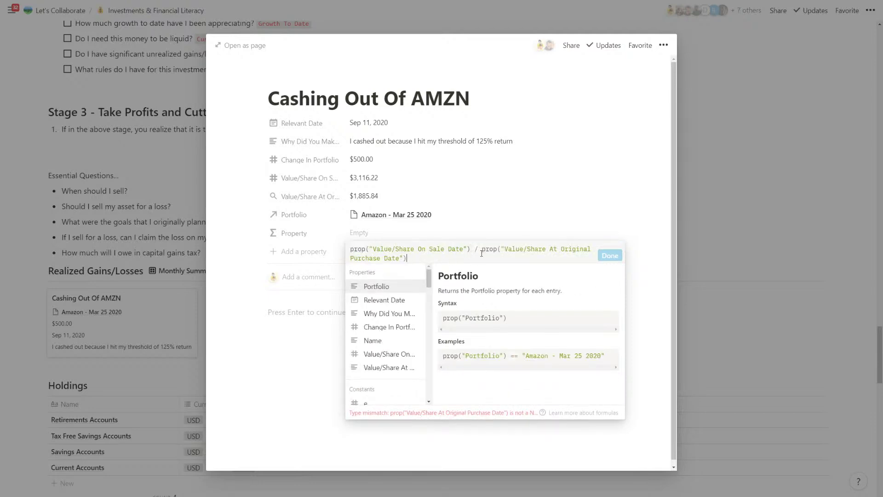
{"action": "key", "text": "ctrl+a"}
{"action": "key", "text": "BackSpace"}
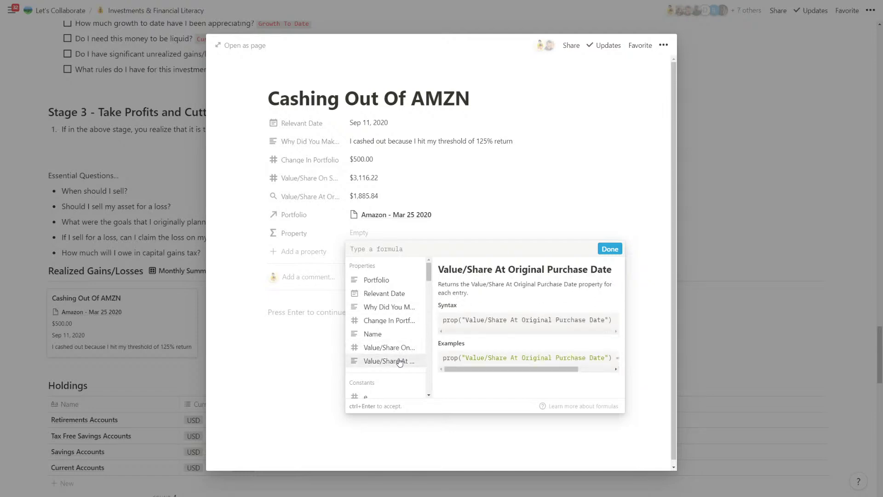
- Set the Value/Share At Original Purchase Date rollup in the Cashing Out Of AMZN entry to calculate Sum
{"action": "mouse_move", "coordinate": [510, 370]}
{"action": "left_mouse_down"}
{"action": "mouse_move", "coordinate": [545, 374]}
{"action": "mouse_move", "coordinate": [497, 373]}
{"action": "left_mouse_up"}
{"action": "left_click", "coordinate": [410, 205]}
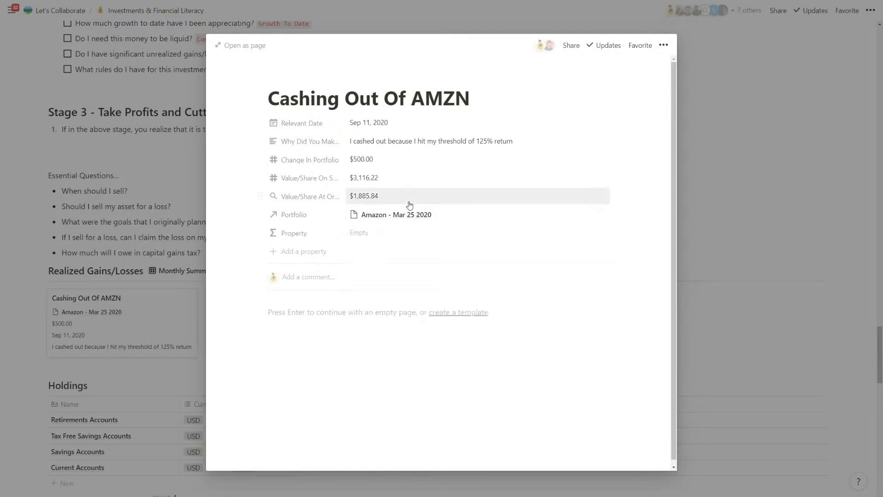
{"action": "left_click", "coordinate": [406, 199]}
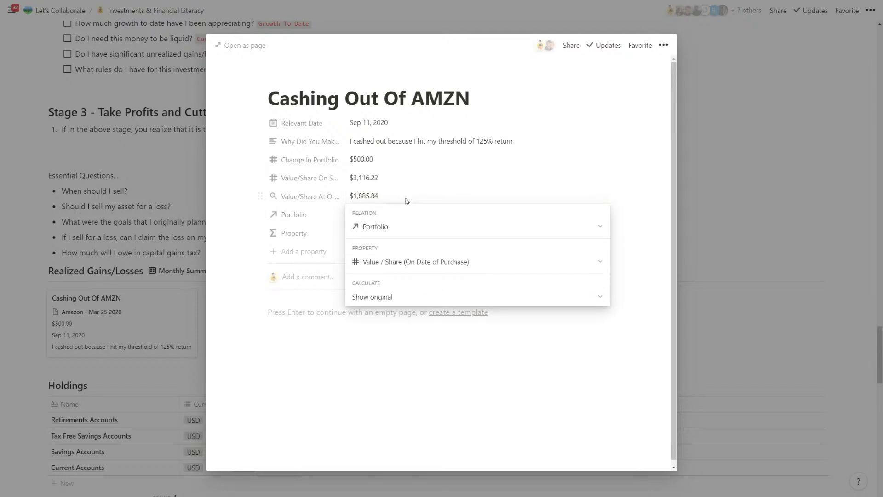
{"action": "left_click", "coordinate": [409, 297]}
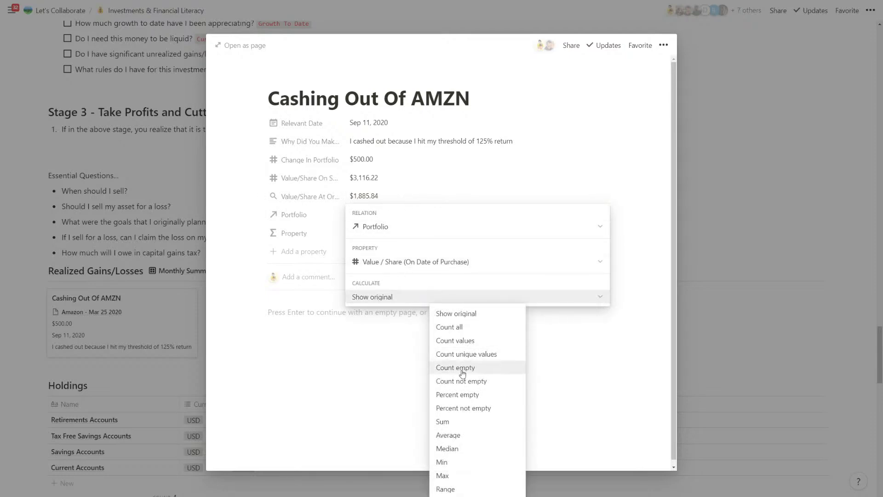
{"action": "left_click", "coordinate": [455, 422]}
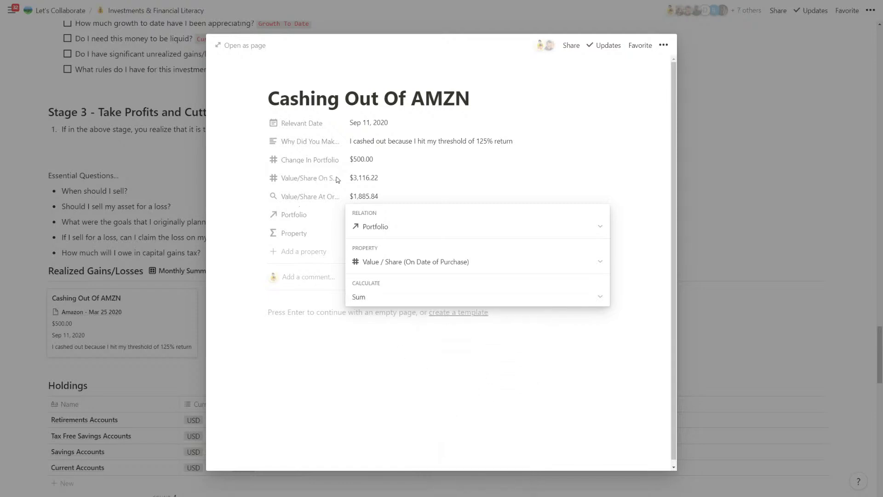
{"action": "left_click", "coordinate": [360, 190]}
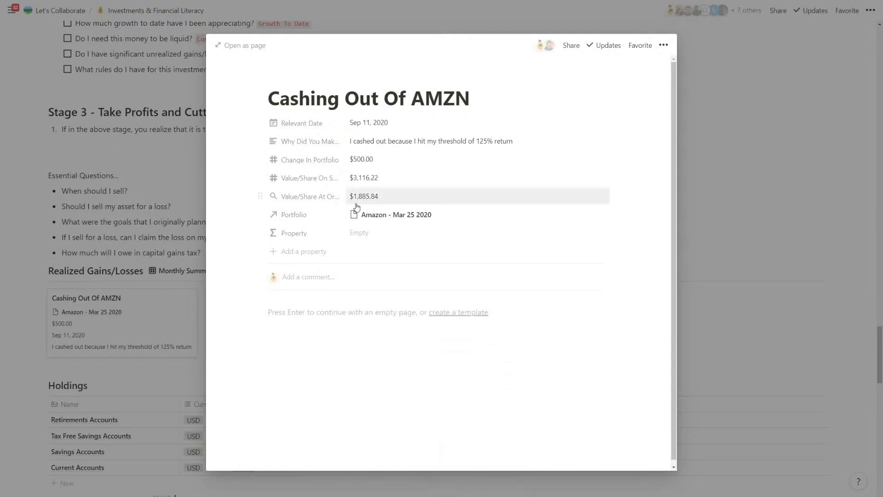
- Copy the Growth To Date formula from the Investment Portfolio table again and reopen the Cashing Out Of AMZN entry
{"action": "left_click", "coordinate": [164, 214]}
{"action": "scroll", "coordinate": [408, 187], "scroll_direction": "up", "scroll_amount": 7}
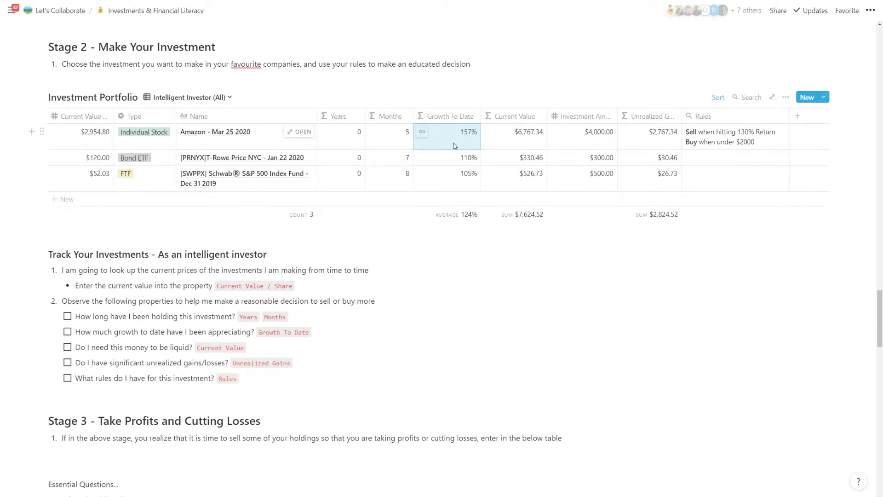
{"action": "left_click", "coordinate": [454, 146]}
{"action": "key", "text": "Escape"}
{"action": "scroll", "coordinate": [351, 317], "scroll_direction": "down", "scroll_amount": 3}
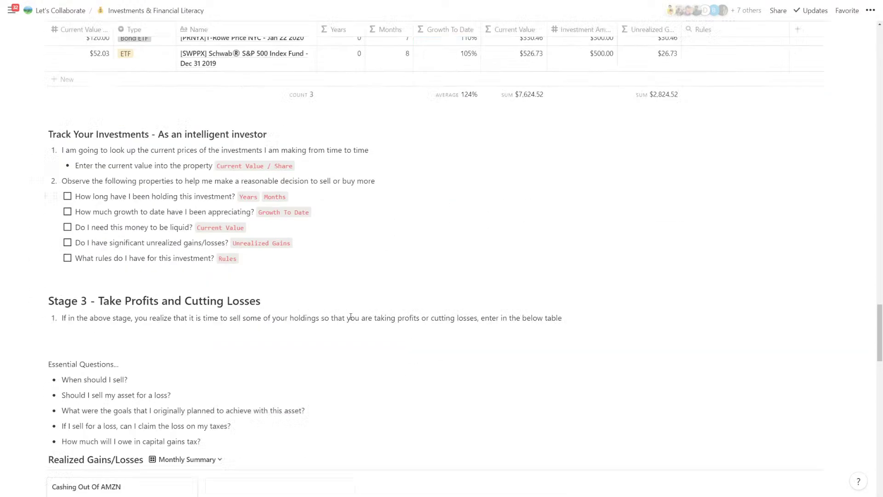
{"action": "scroll", "coordinate": [350, 317], "scroll_direction": "down", "scroll_amount": 3}
{"action": "left_click", "coordinate": [145, 392]}
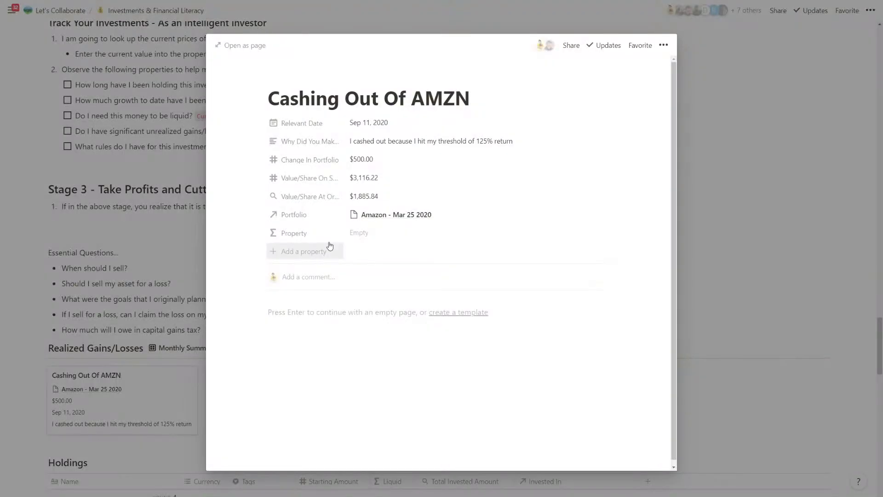
- Paste the growth formula into the entry's empty formula property and replace its Current Value / Share reference with Value/Share On Sale Date
{"action": "left_click", "coordinate": [376, 233]}
{"action": "key", "text": "ctrl+v"}
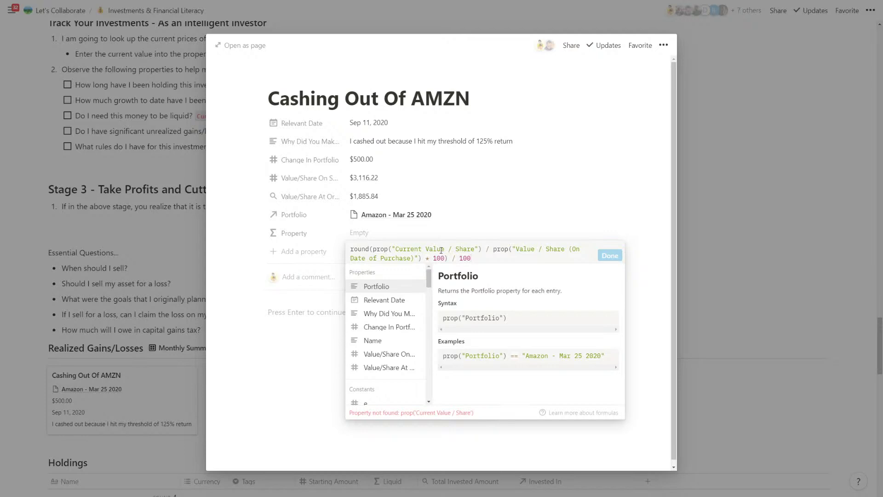
{"action": "left_click_drag", "start_coordinate": [373, 249], "coordinate": [481, 249]}
{"action": "key", "text": "BackSpace"}
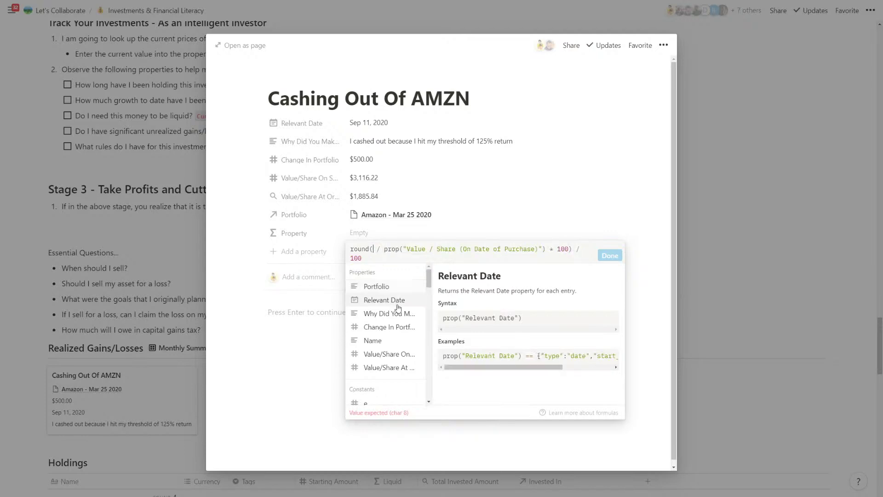
{"action": "left_click", "coordinate": [398, 359]}
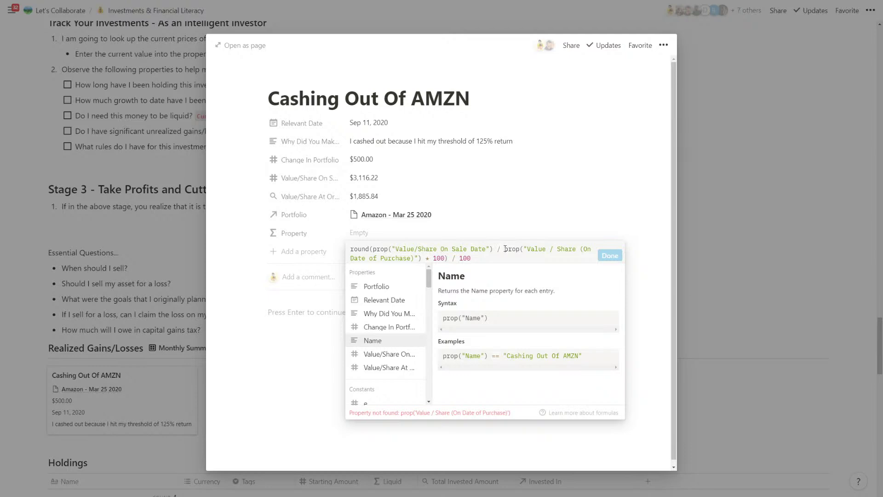
- Replace the formula's Value / Share (On Date of Purchase) reference with Value/Share At Original Purchase Date and accept the formula
{"action": "left_click_drag", "start_coordinate": [505, 249], "coordinate": [416, 258]}
{"action": "key", "text": "BackSpace"}
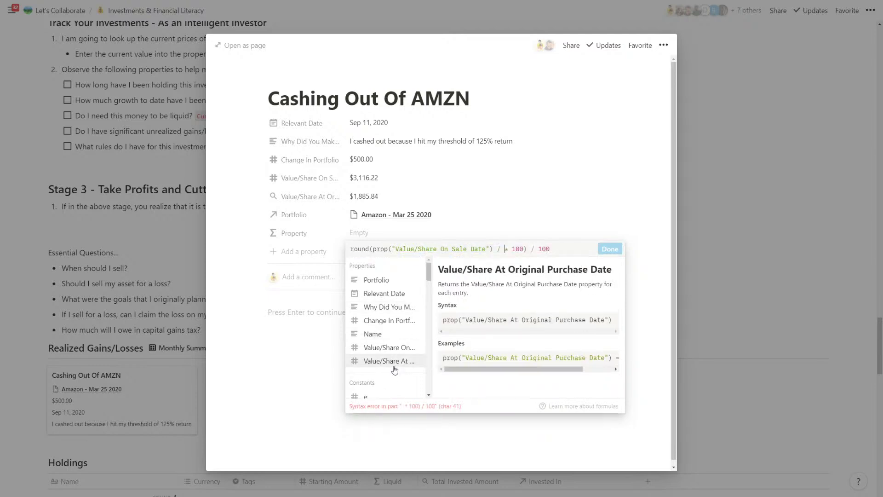
{"action": "left_click", "coordinate": [388, 361]}
{"action": "left_click", "coordinate": [606, 260]}
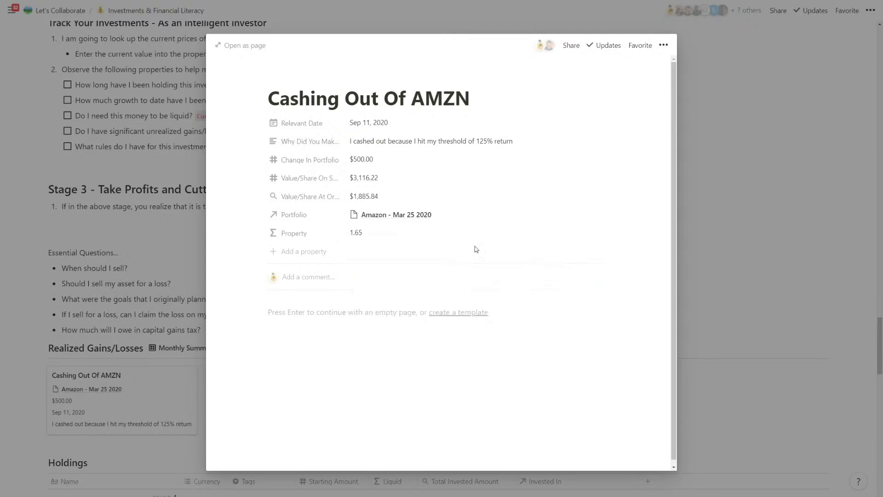
- Format the new growth formula property's result as Percent
{"action": "left_click", "coordinate": [412, 235]}
{"action": "left_click", "coordinate": [613, 232]}
{"action": "left_click", "coordinate": [601, 232]}
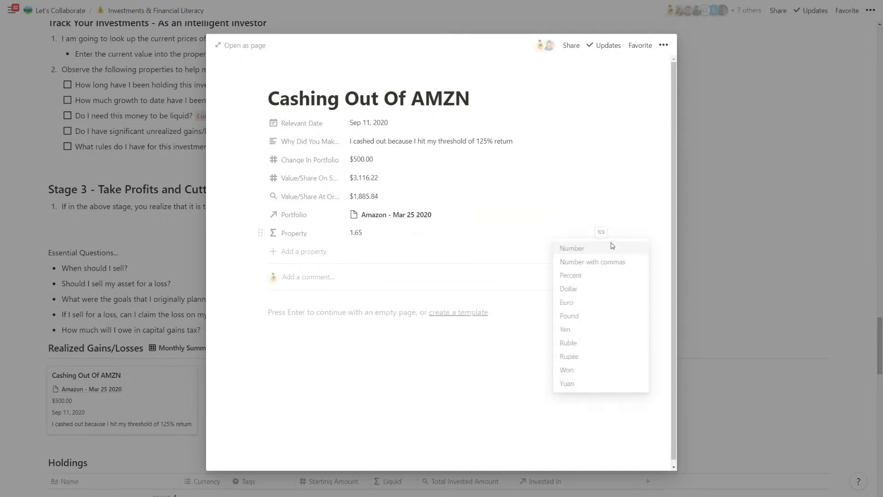
{"action": "left_click", "coordinate": [608, 282]}
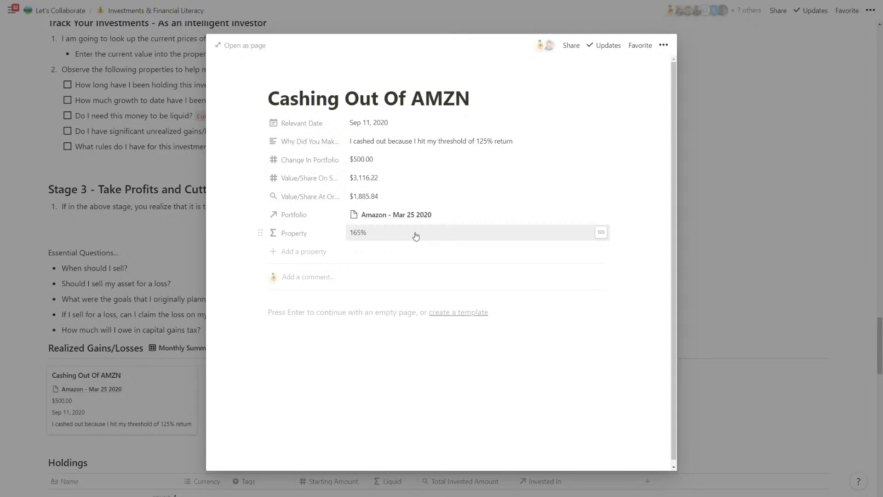
- Open the growth formula property's name for editing
{"action": "left_click", "coordinate": [314, 233]}
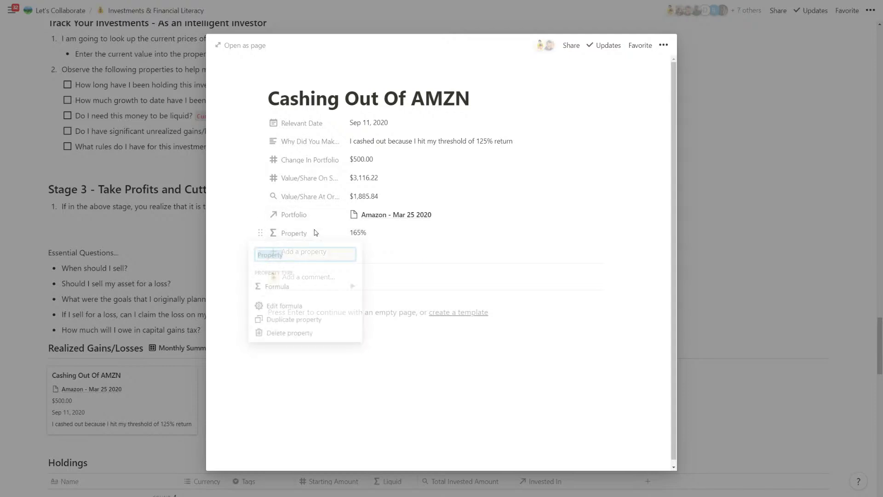
- Rename the new formula property to Growth, place it above Portfolio, and close the Cashing Out Of AMZN record
{"action": "type", "text": "Growth"}
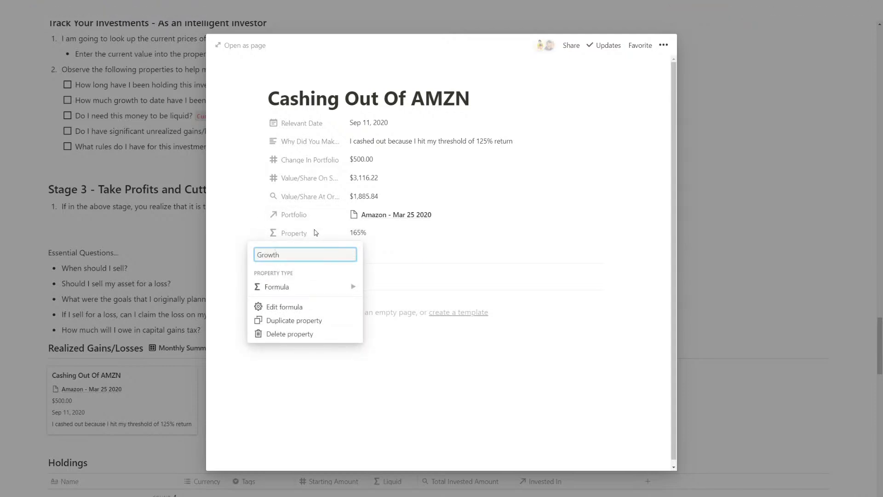
{"action": "key", "text": "Return"}
{"action": "left_click_drag", "start_coordinate": [311, 233], "coordinate": [316, 216]}
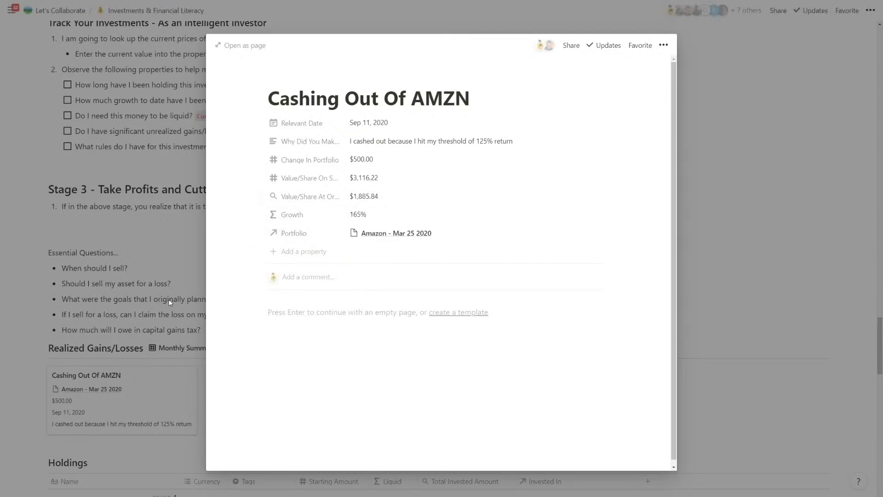
{"action": "left_click", "coordinate": [245, 339]}
- Show Growth on the Realized Gains/Losses Monthly Summary cards and order the fields Portfolio, Relevant Date, Change In Portfolio, Growth, Why Did You Make This Change?
{"action": "scroll", "coordinate": [245, 340], "scroll_direction": "down", "scroll_amount": 3}
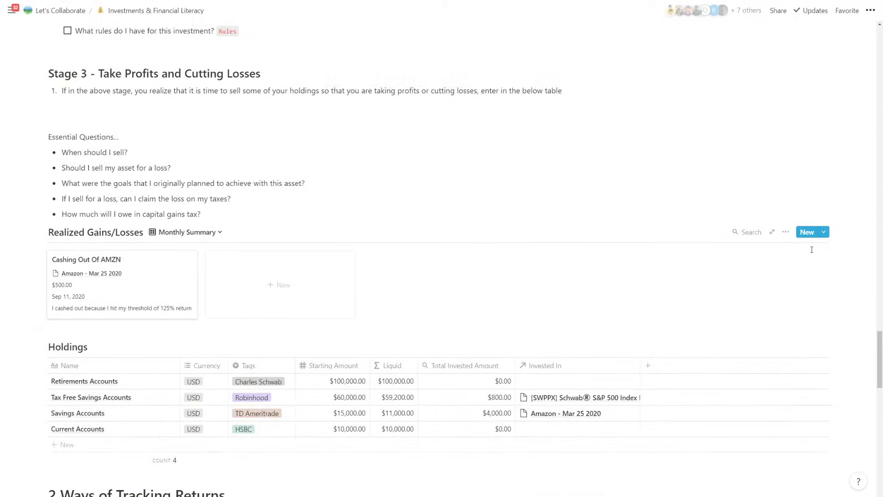
{"action": "left_click", "coordinate": [785, 232]}
{"action": "left_click", "coordinate": [810, 306]}
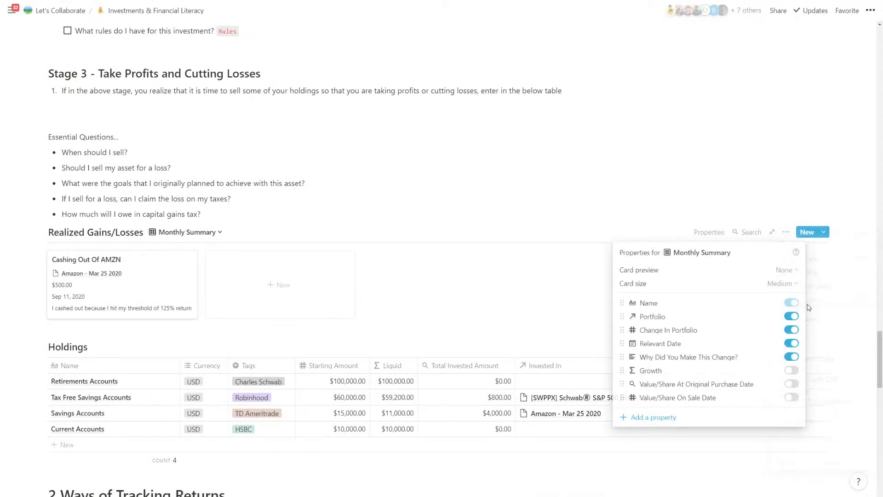
{"action": "left_click", "coordinate": [791, 371]}
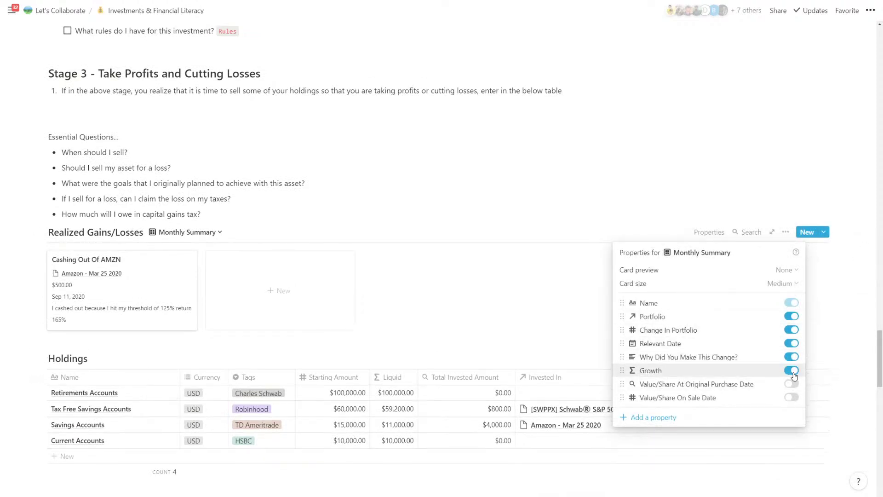
{"action": "left_click_drag", "start_coordinate": [775, 376], "coordinate": [772, 362]}
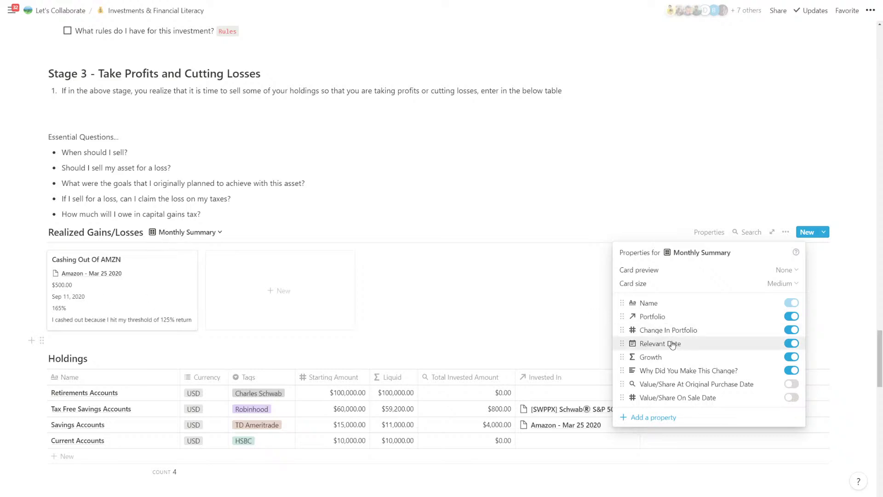
{"action": "left_click_drag", "start_coordinate": [673, 343], "coordinate": [676, 332]}
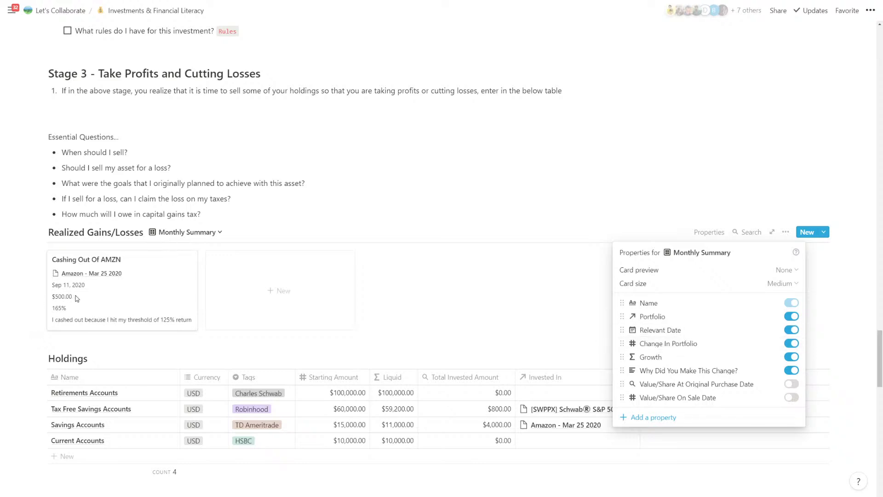
- Open the Cashing Out Of AMZN record and add a formula property named Conversational Bot
{"action": "left_click", "coordinate": [160, 309]}
{"action": "left_click", "coordinate": [161, 309]}
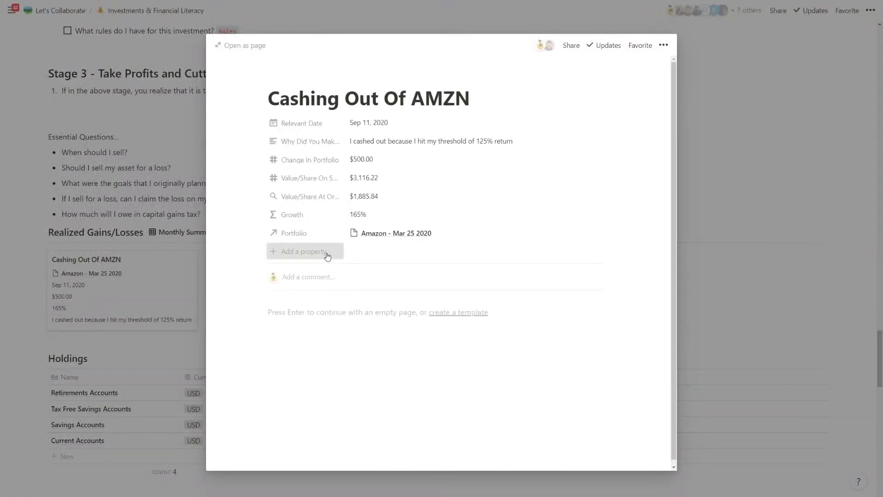
{"action": "left_click", "coordinate": [326, 254]}
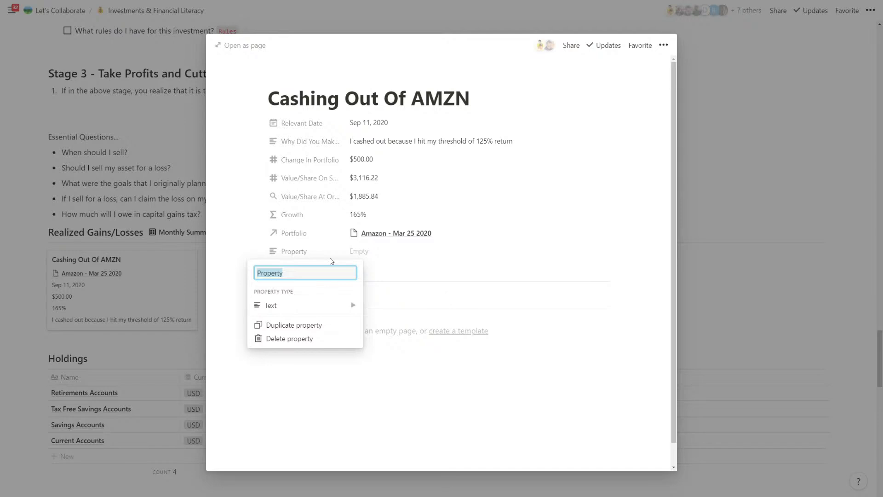
{"action": "type", "text": "Conve"}
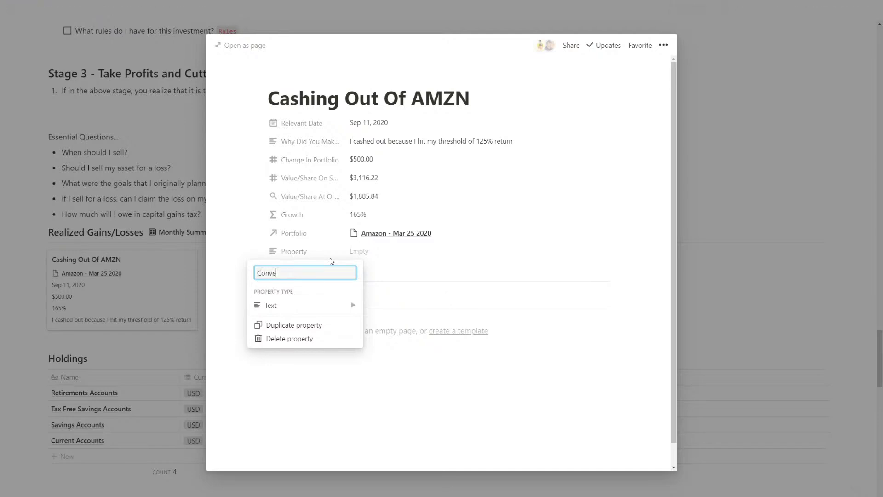
{"action": "type", "text": "rsation al Bot"}
{"action": "left_click", "coordinate": [322, 305]}
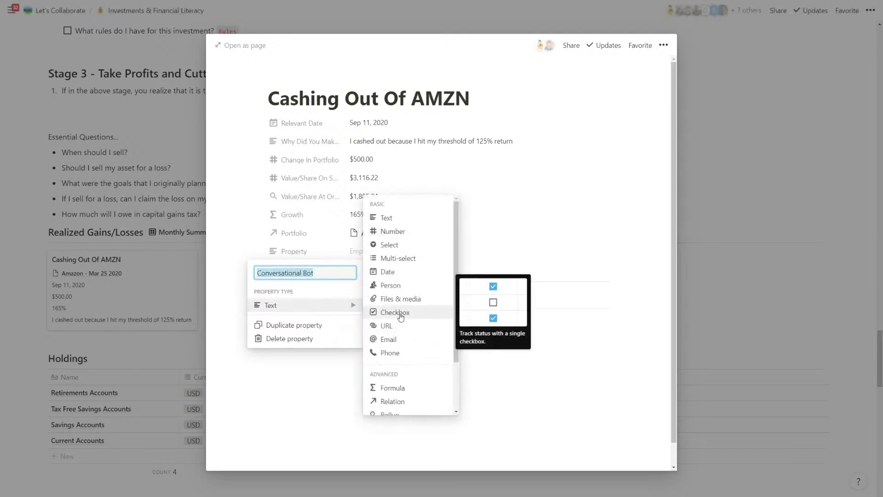
{"action": "left_click", "coordinate": [405, 388]}
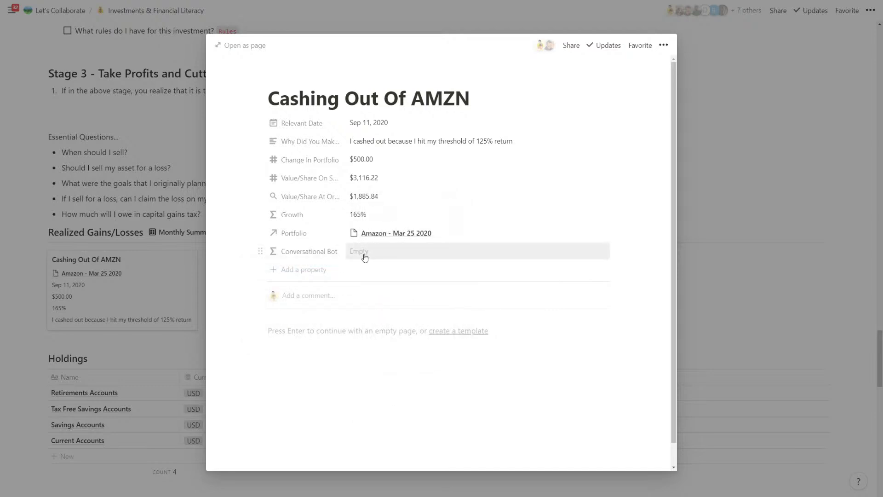
- Begin the Conversational Bot formula with a conditional that tests prop("Growth") > 1.25
{"action": "left_click", "coordinate": [365, 257]}
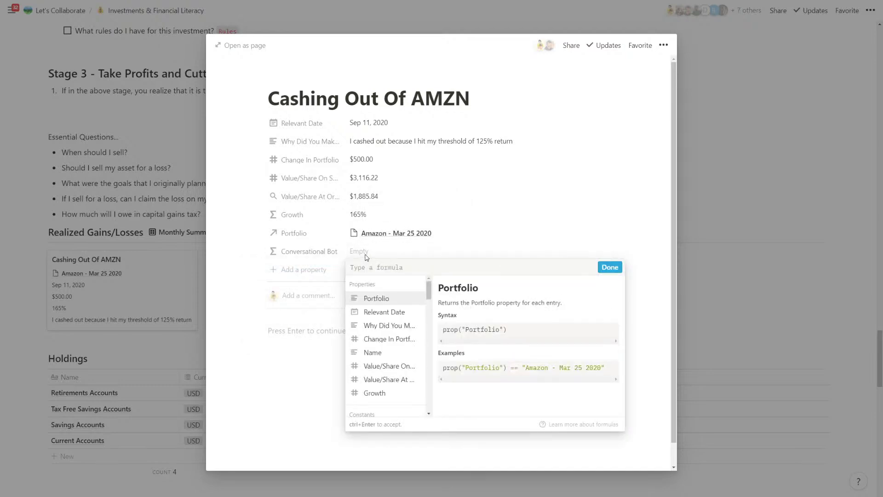
{"action": "type", "text": "Y"}
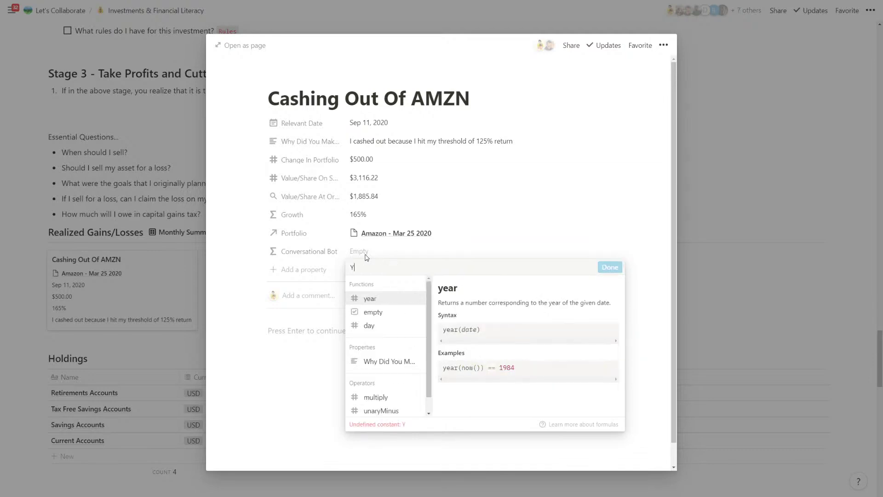
{"action": "key", "text": "BackSpace"}
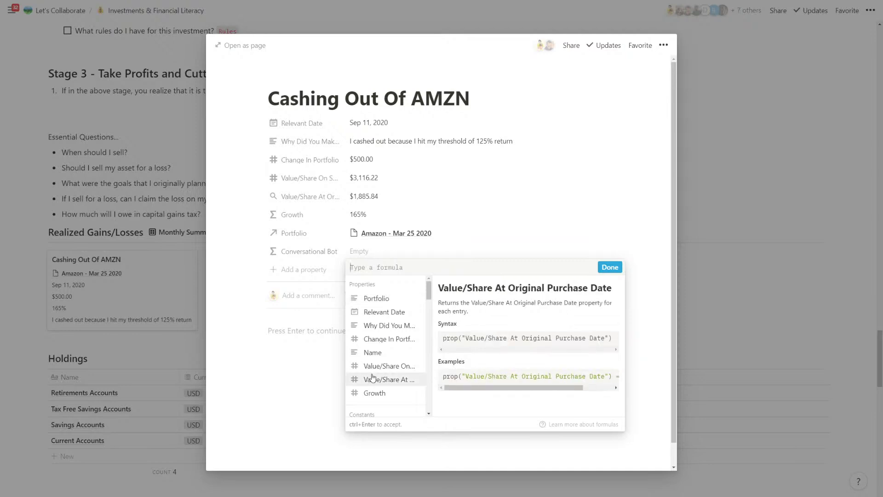
{"action": "left_click", "coordinate": [375, 392]}
{"action": "type", "text": "> "}
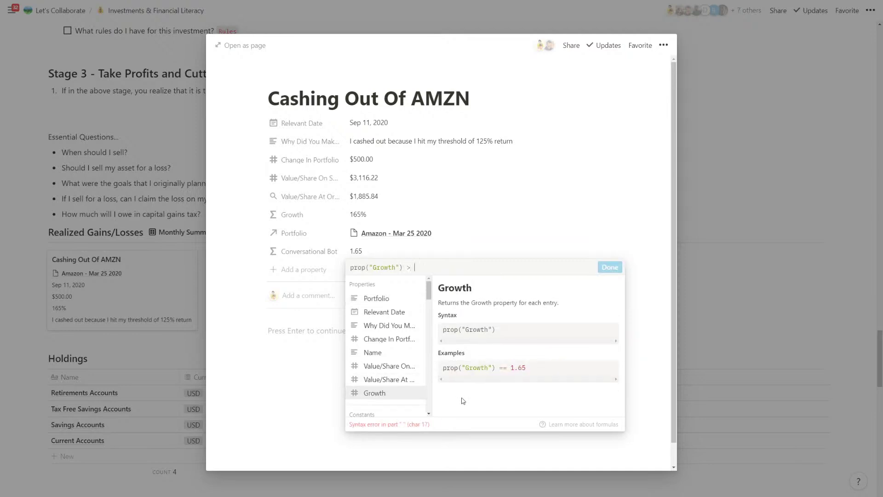
{"action": "type", "text": "1.5"}
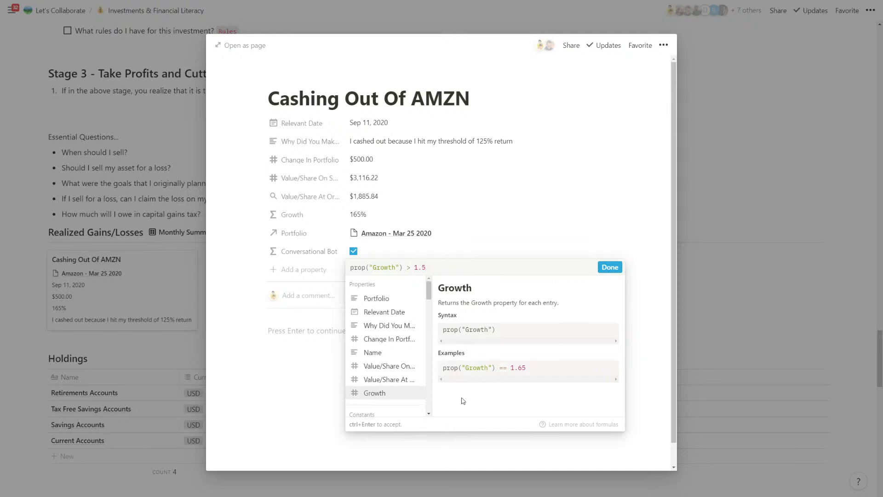
{"action": "type", "text": "25 ? "}
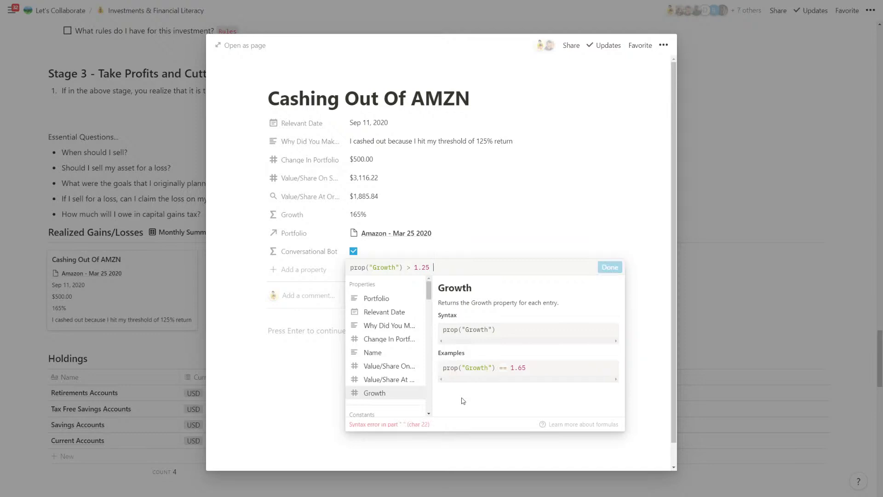
- Start the true result with "You did really well! You cashed out " joined to the Change In Portfolio property
{"action": "type", "text": "\"You did really well! You"}
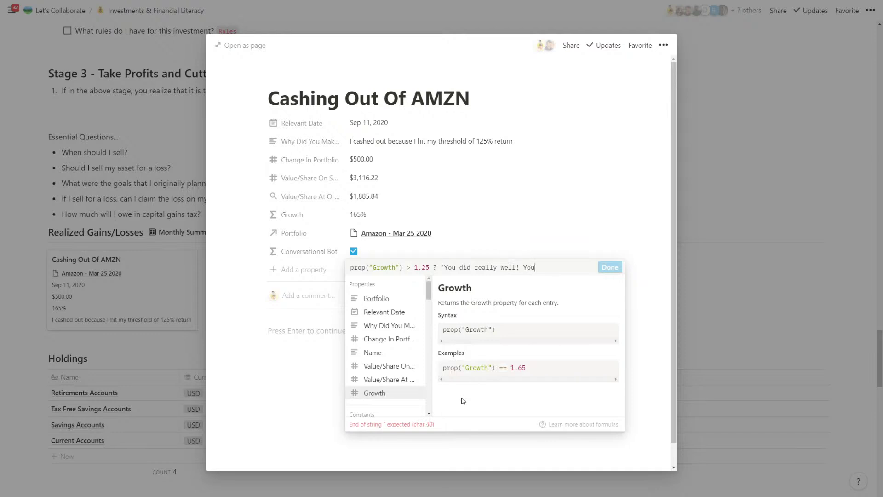
{"action": "type", "text": "r investment"}
{"action": "key", "text": "ctrl+BackSpace"}
{"action": "key", "text": "ctrl+BackSpace"}
{"action": "type", "text": "You cashed out \"+"}
{"action": "key", "text": "BackSpace"}
{"action": "type", "text": "\"+"}
{"action": "left_click", "coordinate": [389, 338]}
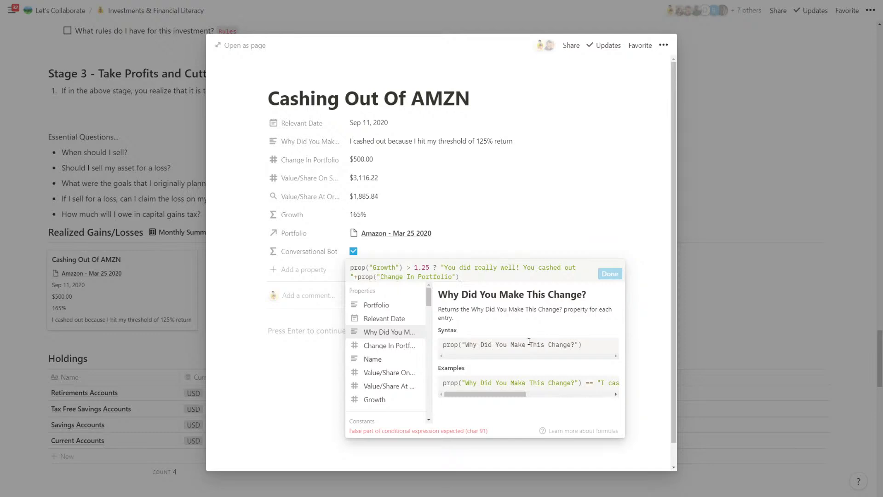
- Append the text " at a earnings of " and the Growth property to the true result
{"action": "type", "text": "+\" at a earnings of"}
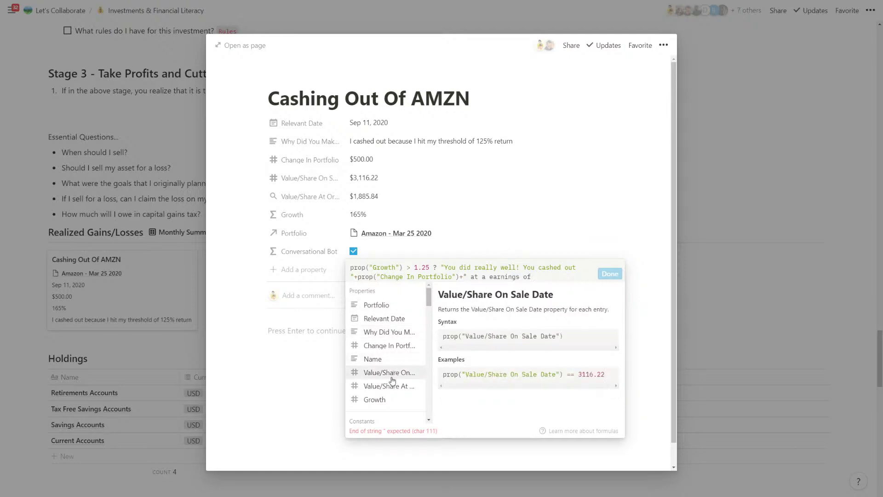
{"action": "scroll", "coordinate": [397, 368], "scroll_direction": "down", "scroll_amount": 2}
{"action": "scroll", "coordinate": [400, 365], "scroll_direction": "down", "scroll_amount": 2}
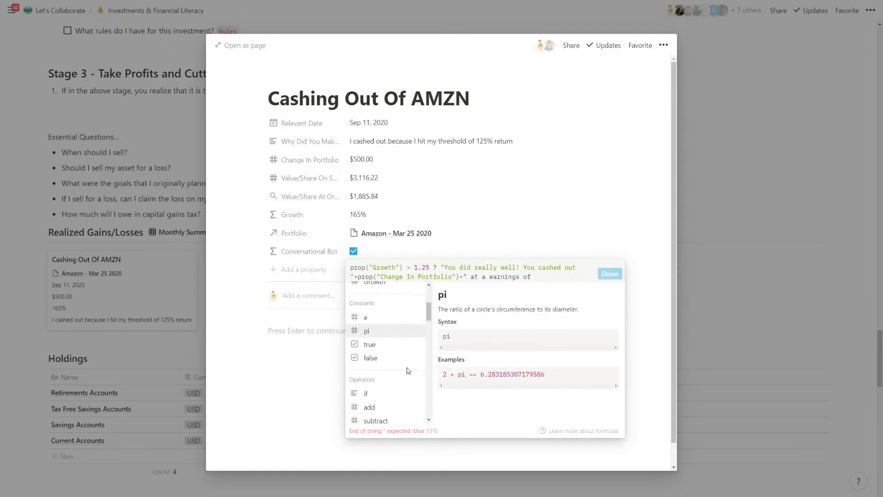
{"action": "scroll", "coordinate": [400, 367], "scroll_direction": "up", "scroll_amount": 3}
{"action": "scroll", "coordinate": [400, 365], "scroll_direction": "up", "scroll_amount": 2}
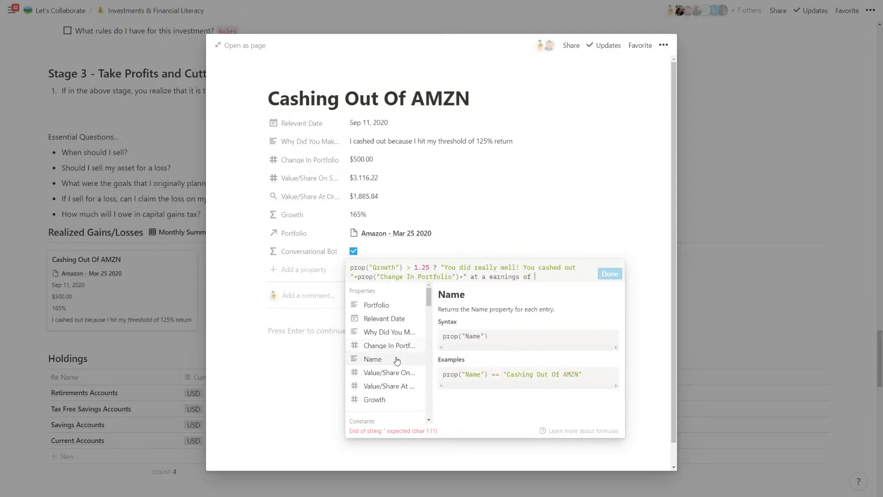
{"action": "left_click", "coordinate": [385, 399]}
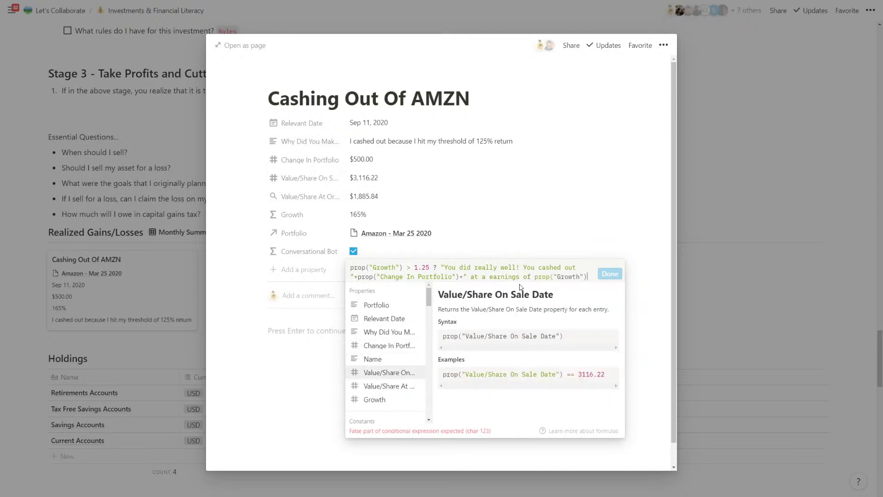
- Close the text string before the Growth property and join the two with a plus sign
{"action": "type", "text": "\"+"}
{"action": "key", "text": "Left"}
{"action": "key", "text": "Left"}
{"action": "key", "text": "Right"}
{"action": "key", "text": "Right"}
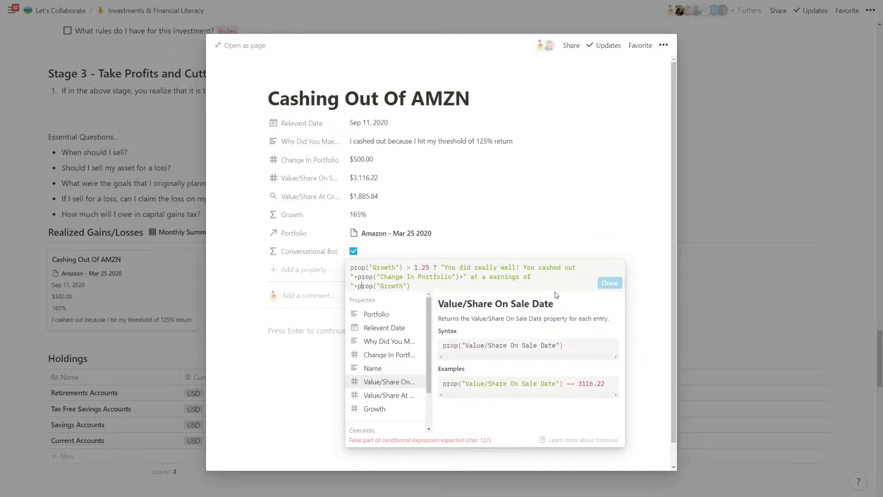
{"action": "key", "text": "Right"}
{"action": "key", "text": "Right"}
{"action": "key", "text": "Right"}
{"action": "key", "text": "Right"}
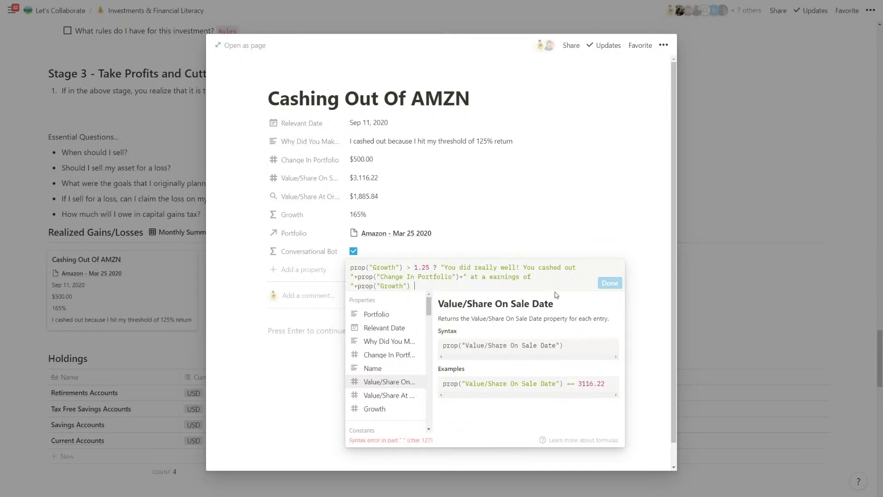
- Insert a ⭐ after "You did really well!" and reuse the message from "You cashed out" onward as the quoted false result
{"action": "type", "text": ":"}
{"action": "type", "text": "⭐"}
{"action": "left_click_drag", "start_coordinate": [537, 267], "coordinate": [411, 286]}
{"action": "key", "text": "ctrl+c"}
{"action": "left_click", "coordinate": [423, 287]}
{"action": "key", "text": "ctrl+v"}
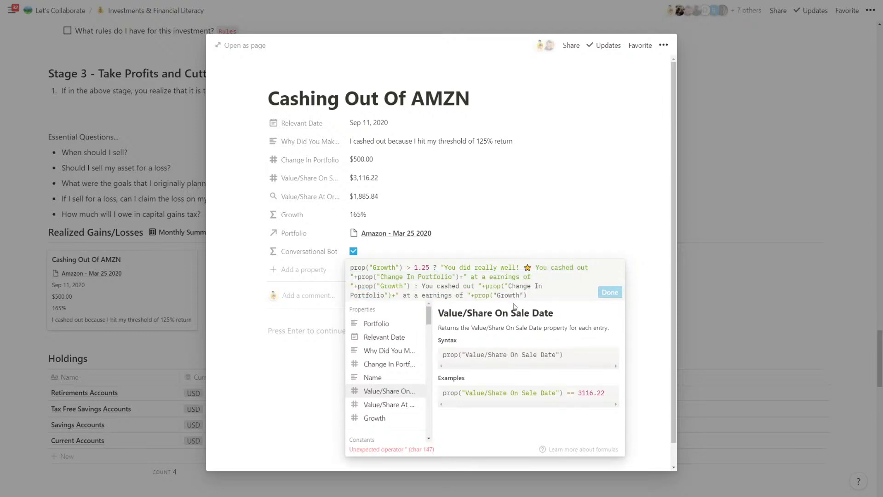
{"action": "left_click", "coordinate": [424, 288]}
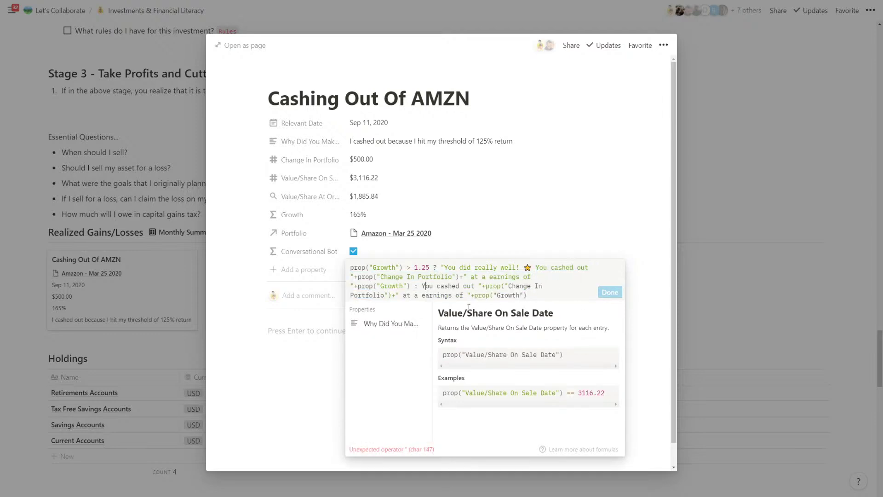
{"action": "type", "text": "\""}
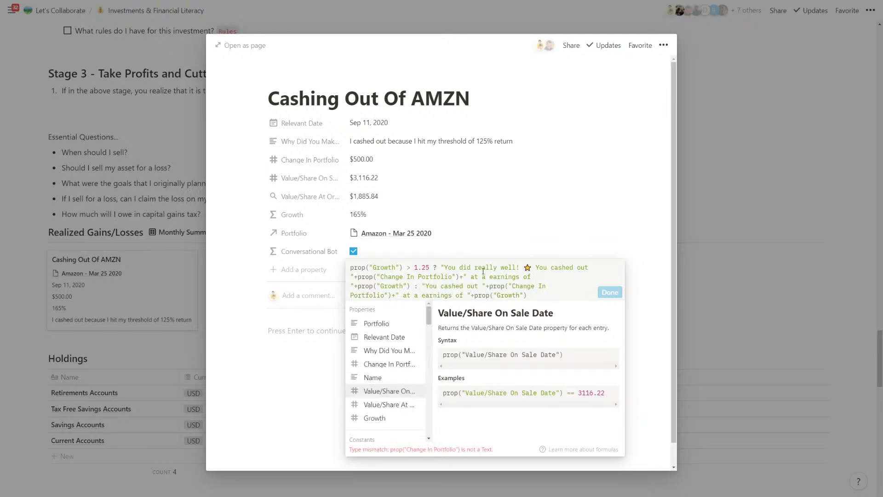
- Wrap the Change In Portfolio and Growth properties in the true result in format() to convert them to text
{"action": "left_click", "coordinate": [361, 277]}
{"action": "type", "text": "format("}
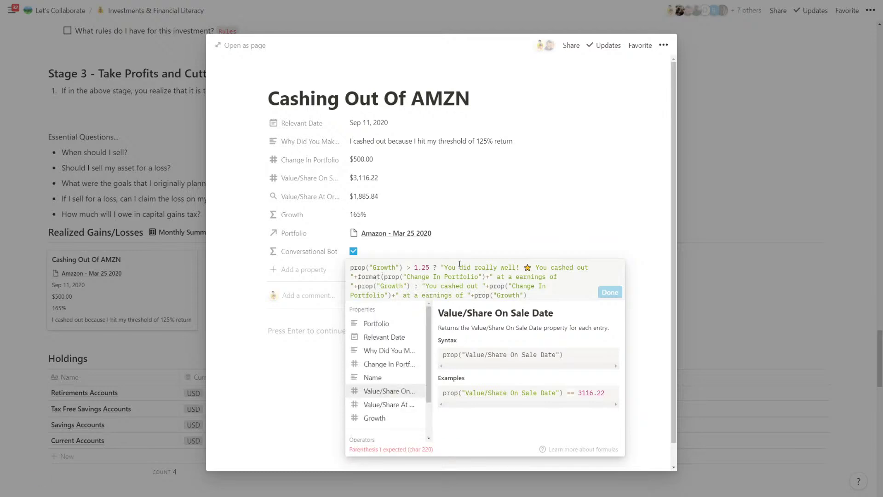
{"action": "left_click", "coordinate": [484, 276]}
{"action": "type", "text": ")"}
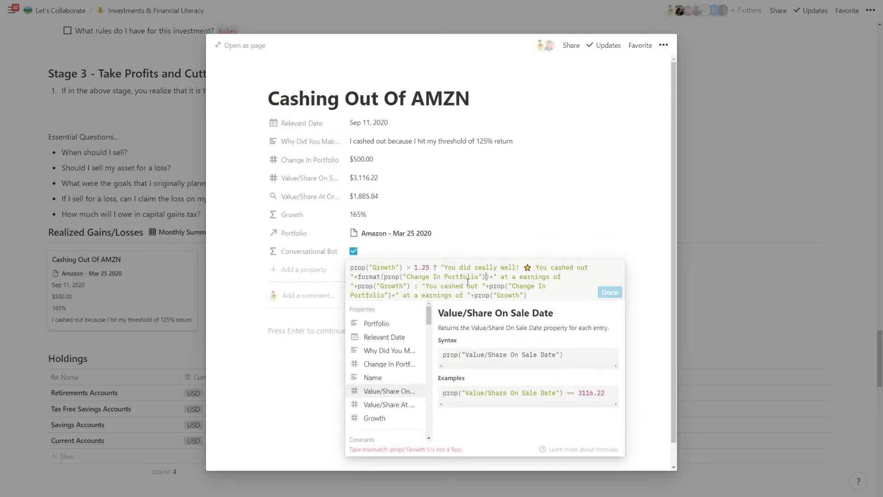
{"action": "left_click", "coordinate": [358, 286]}
{"action": "type", "text": "forma"}
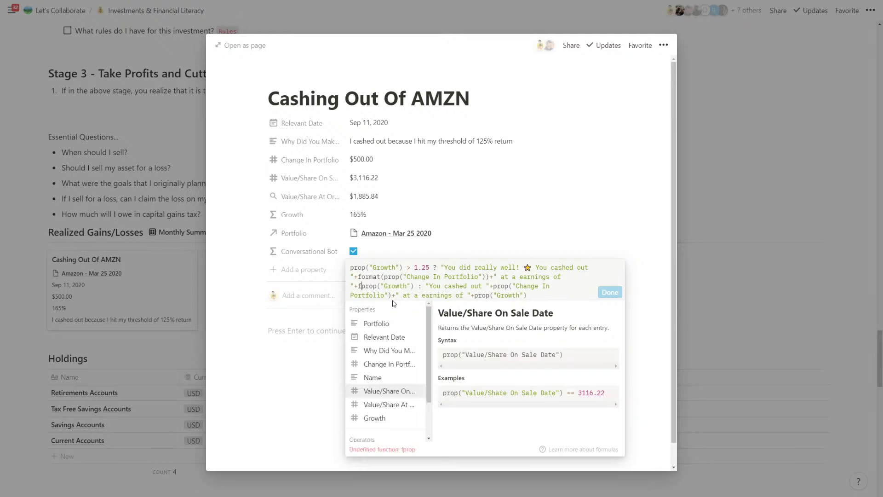
{"action": "type", "text": "t("}
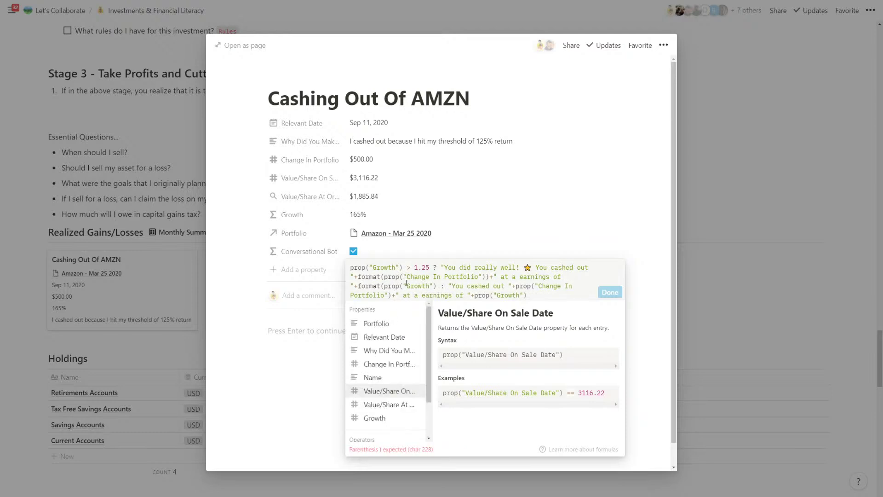
{"action": "type", "text": ")"}
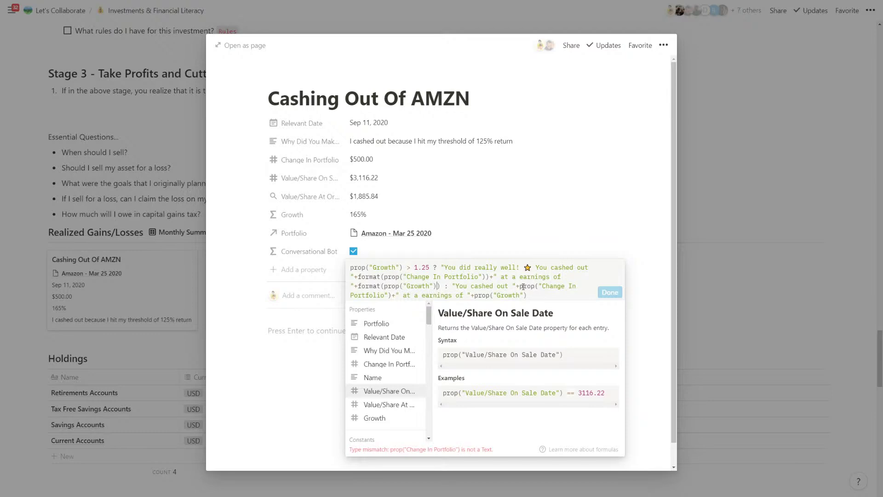
- Wrap the Change In Portfolio and Growth properties in the false result in format() and save the Conversational Bot formula
{"action": "type", "text": "format("}
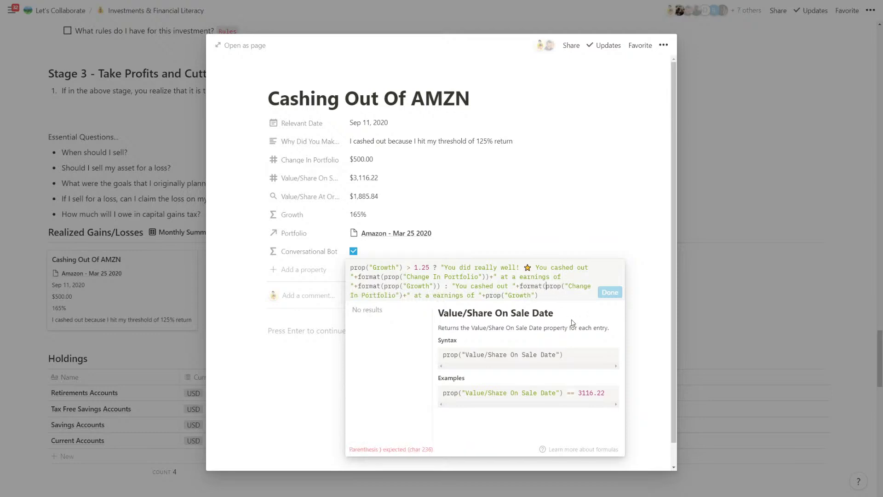
{"action": "left_click", "coordinate": [404, 295]}
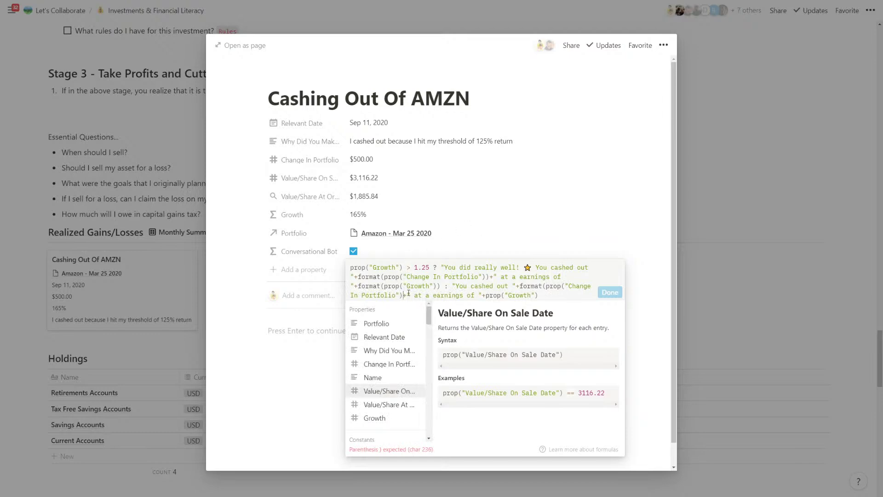
{"action": "type", "text": ")"}
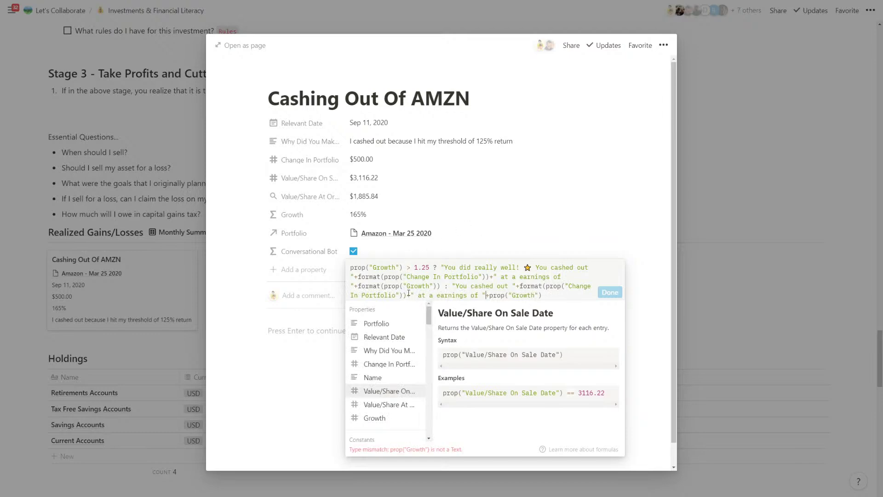
{"action": "key", "text": "Right"}
{"action": "type", "text": "format("}
{"action": "key", "text": "End"}
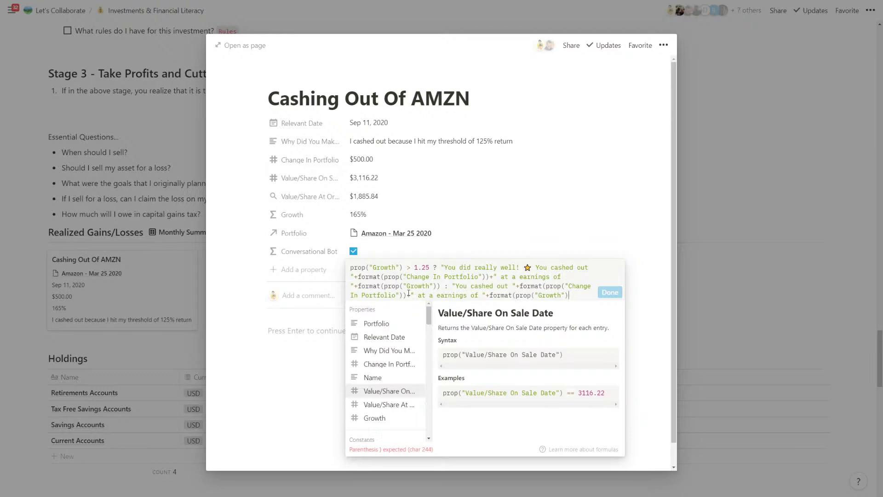
{"action": "type", "text": ")"}
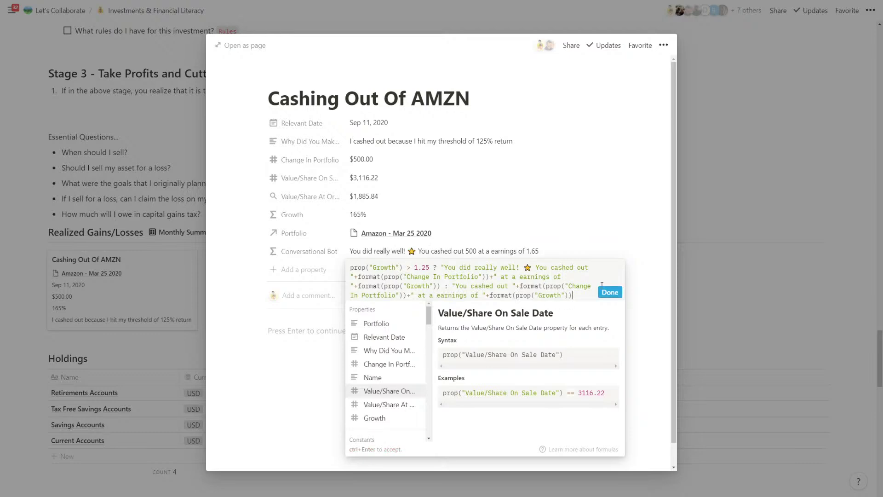
{"action": "left_click", "coordinate": [610, 292]}
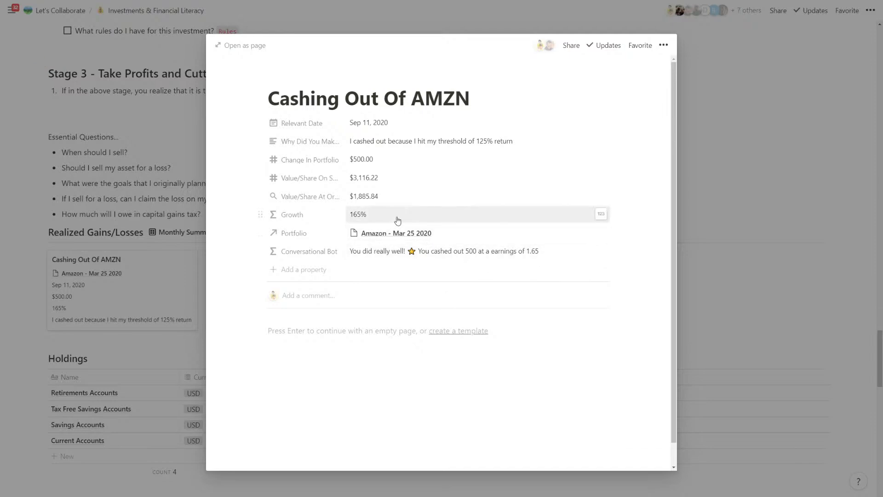
- Add a $ after "You cashed out " in the formula's true result, save it and close the Cashing Out Of AMZN page
{"action": "left_click", "coordinate": [519, 251]}
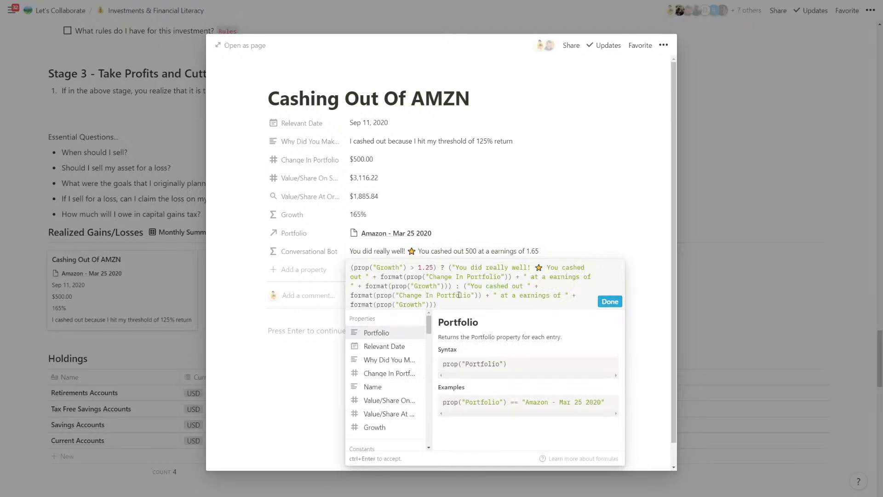
{"action": "left_click", "coordinate": [372, 278]}
{"action": "type", "text": "$"}
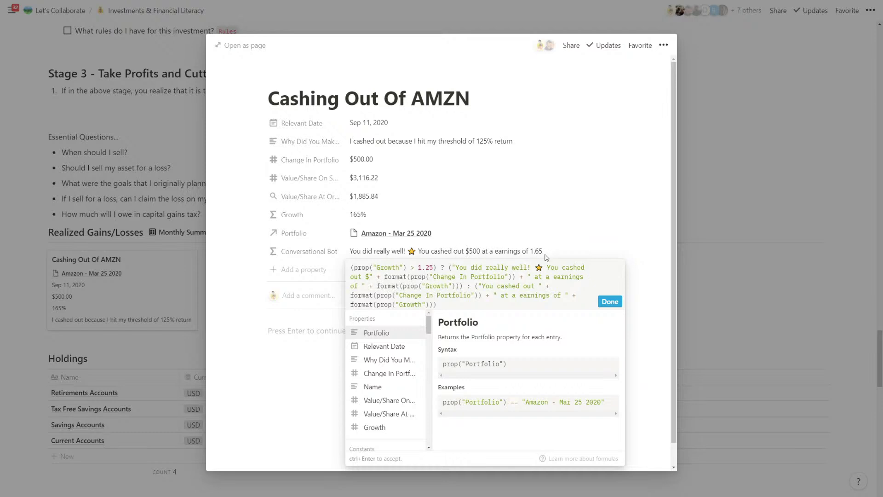
{"action": "left_click", "coordinate": [605, 304]}
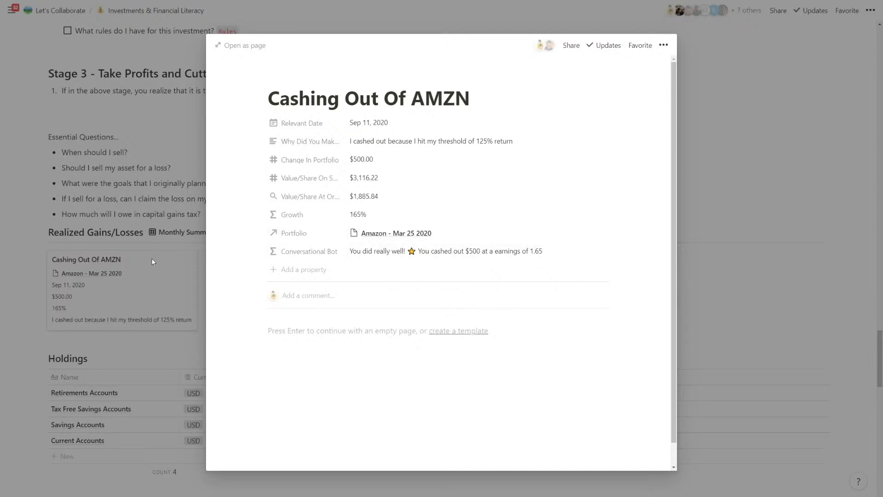
{"action": "left_click", "coordinate": [191, 309]}
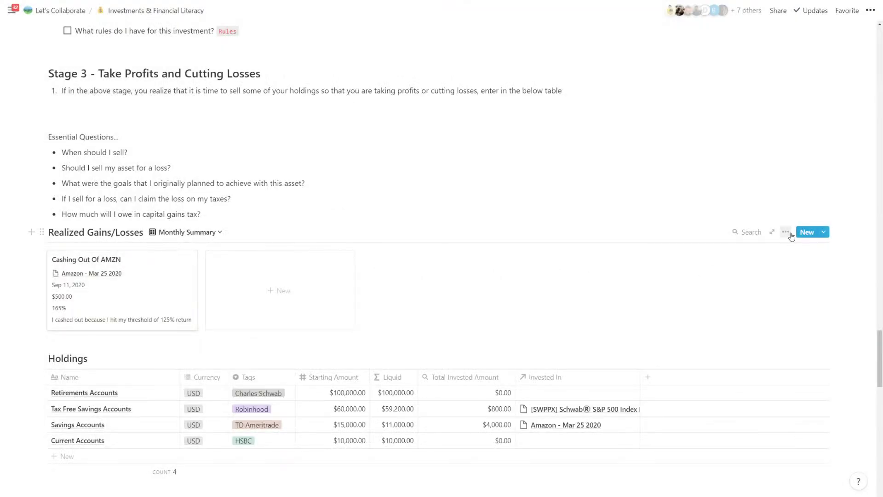
- Show the Conversational Bot property on the Monthly Summary cards of Realized Gains/Losses
{"action": "left_click", "coordinate": [786, 232]}
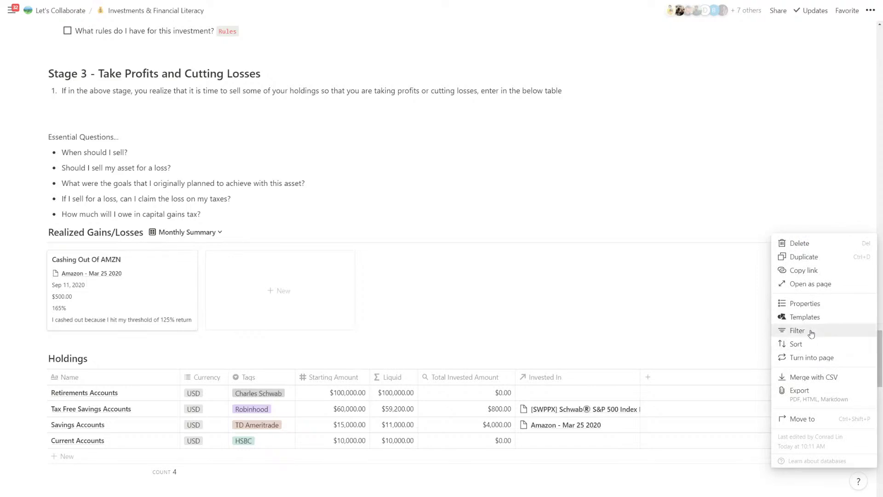
{"action": "left_click", "coordinate": [817, 304]}
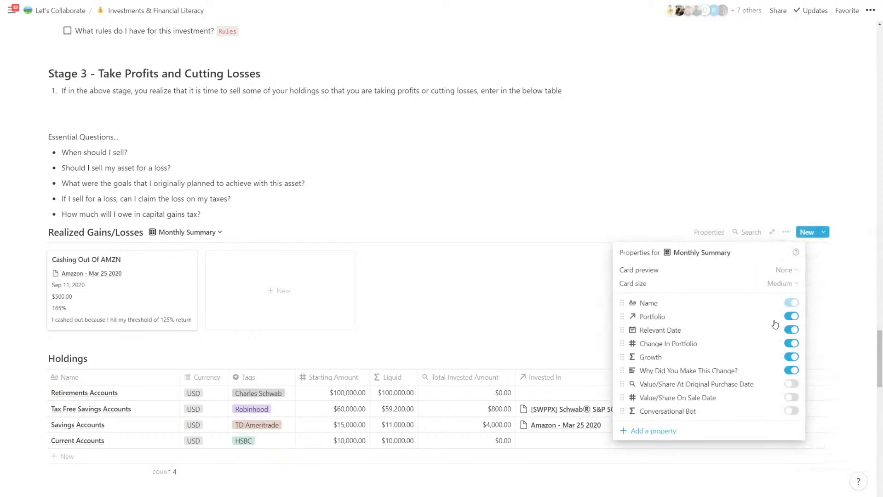
{"action": "left_click", "coordinate": [789, 412]}
{"action": "left_click", "coordinate": [177, 329]}
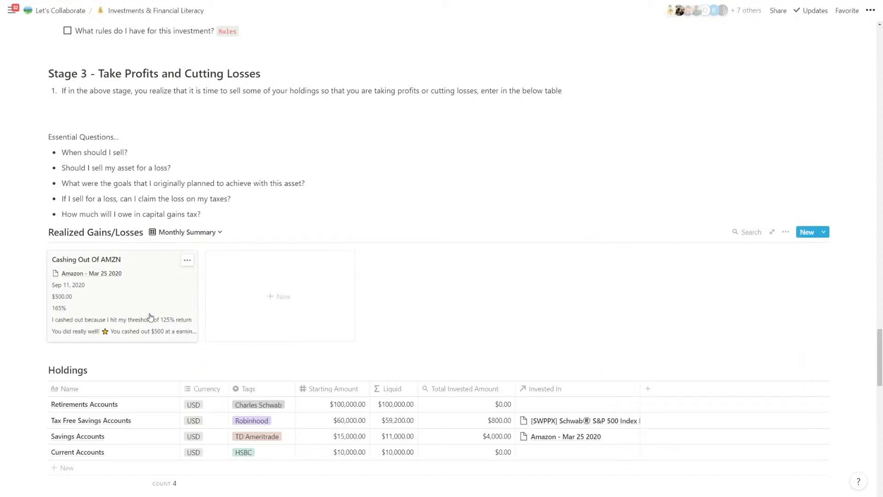
- Add an empty line between the last essential question and the Realized Gains/Losses database
{"action": "left_click", "coordinate": [245, 213]}
{"action": "key", "text": "Return"}
{"action": "key", "text": "Return"}
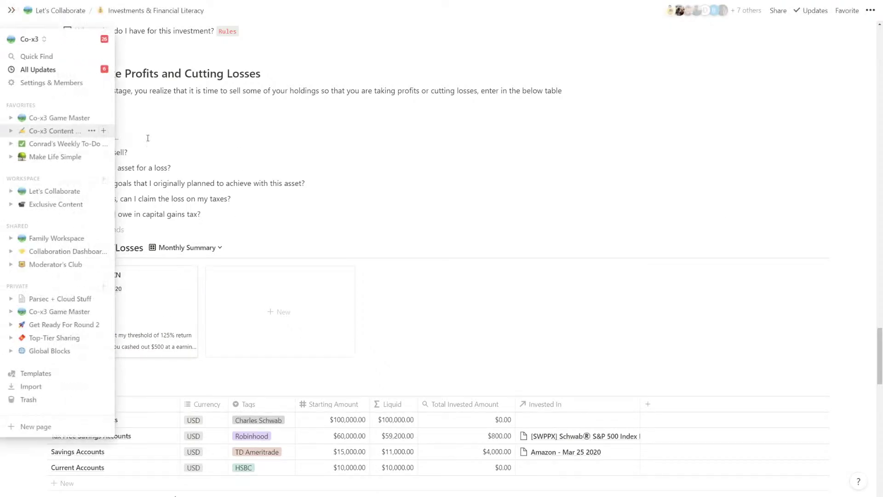
- Turn the "Essential Questions..." line into a small heading and delete the blank lines above it
{"action": "left_click", "coordinate": [41, 137]}
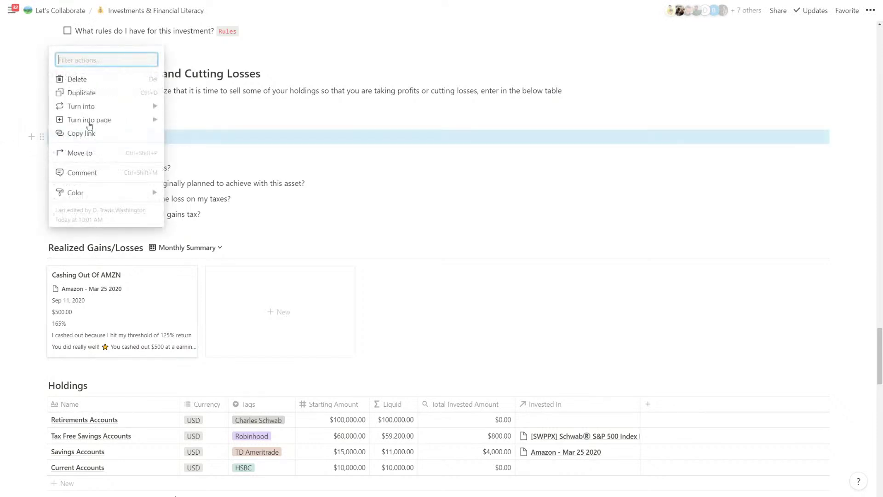
{"action": "mouse_move", "coordinate": [92, 106]}
{"action": "left_click", "coordinate": [201, 66]}
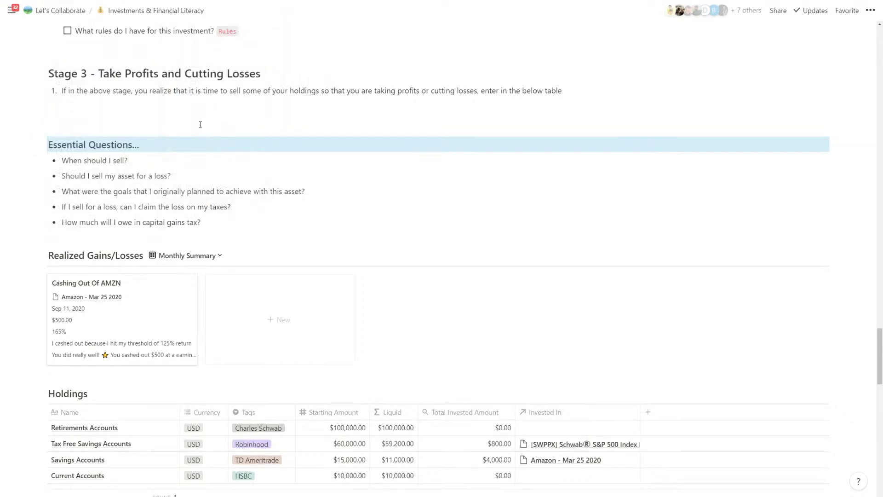
{"action": "left_click", "coordinate": [197, 121]}
{"action": "key", "text": "BackSpace"}
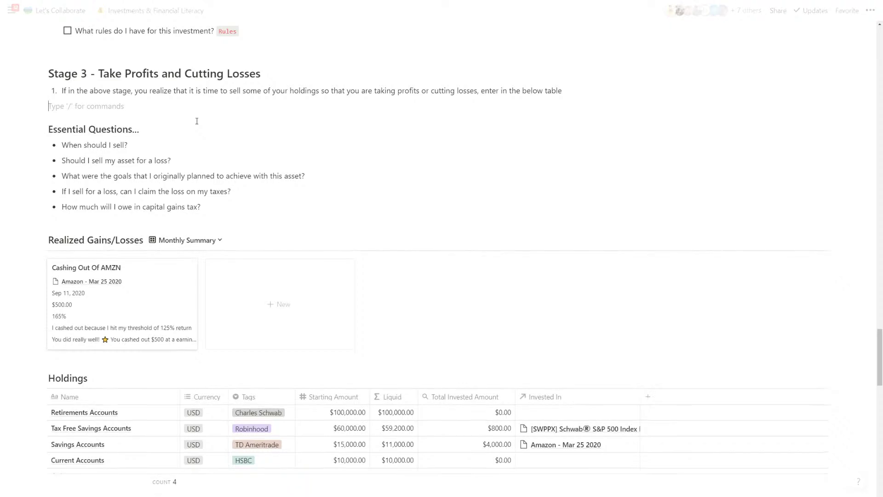
{"action": "left_click", "coordinate": [231, 190]}
{"action": "key", "text": "Return"}
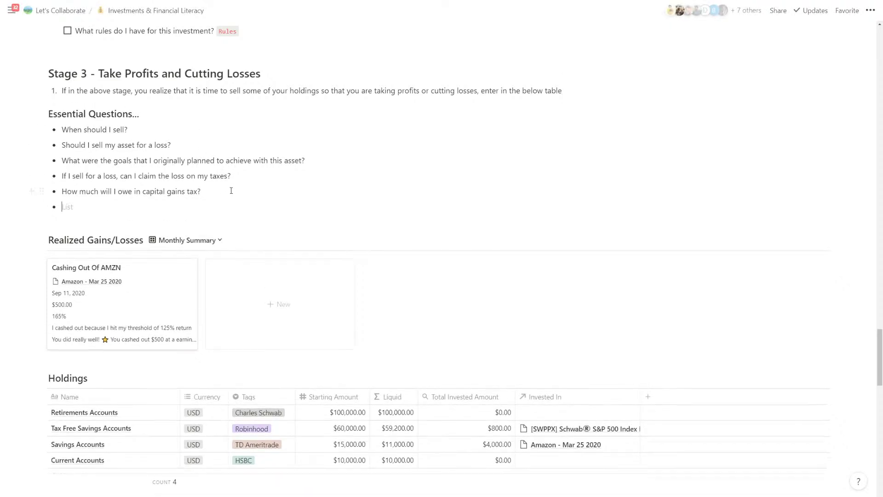
{"action": "key", "text": "BackSpace"}
{"action": "key", "text": "BackSpace"}
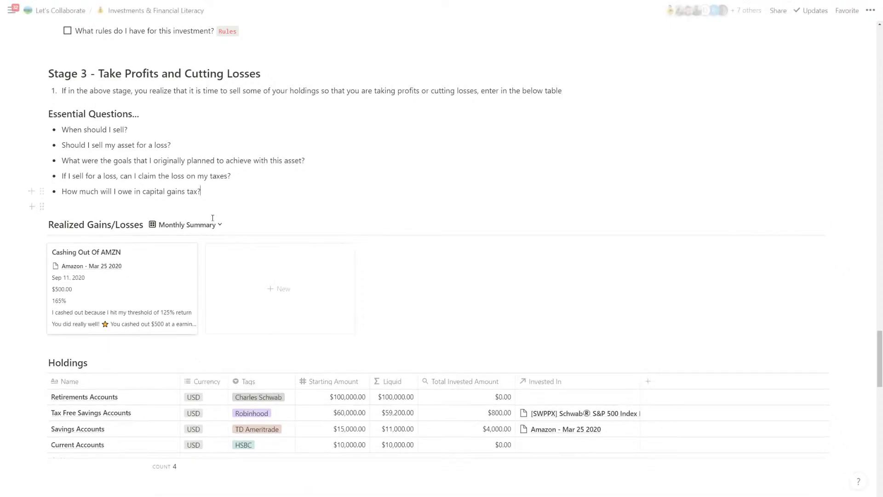
{"action": "left_click", "coordinate": [186, 225]}
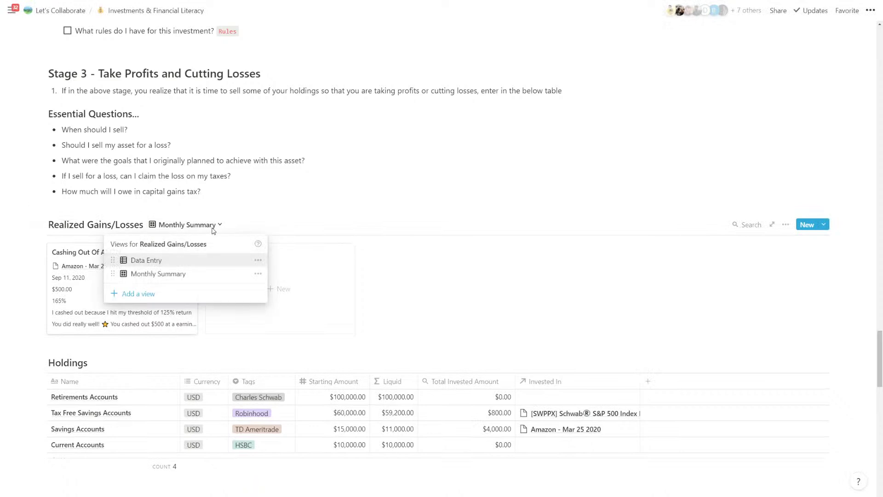
{"action": "left_click", "coordinate": [258, 274]}
{"action": "left_click", "coordinate": [257, 275]}
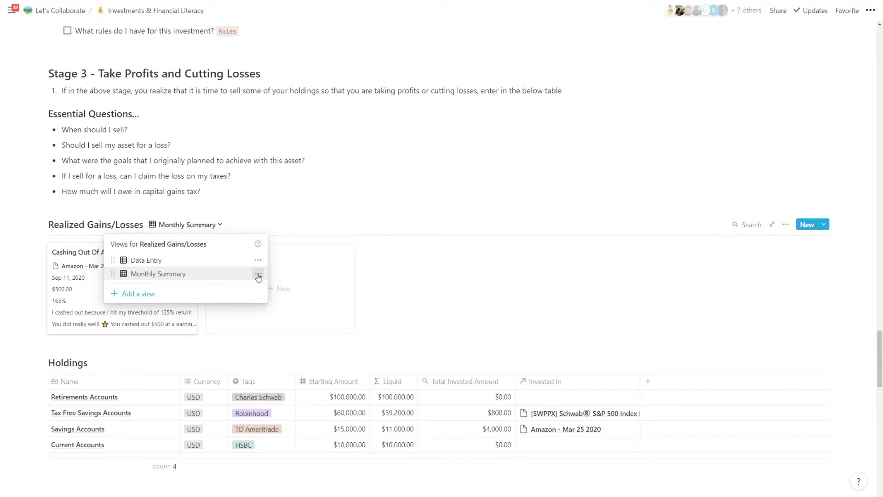
{"action": "left_click", "coordinate": [162, 322]}
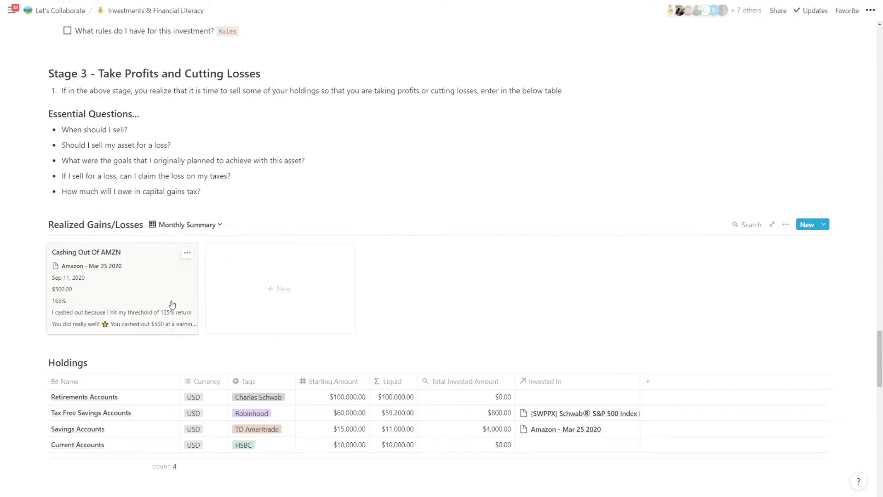
- Duplicate the Monthly Summary view of Realized Gains/Losses and change the copy to the Table layout
{"action": "left_click", "coordinate": [206, 227]}
{"action": "left_click", "coordinate": [258, 273]}
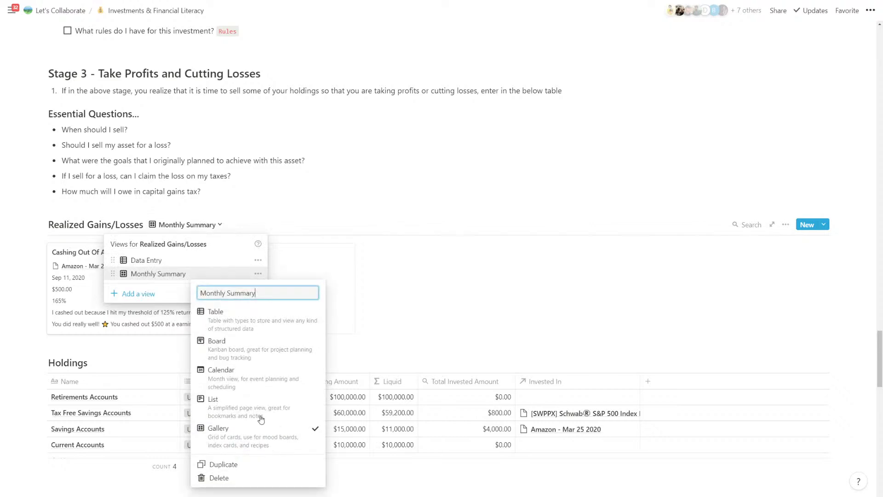
{"action": "left_click", "coordinate": [224, 464]}
{"action": "left_click", "coordinate": [224, 228]}
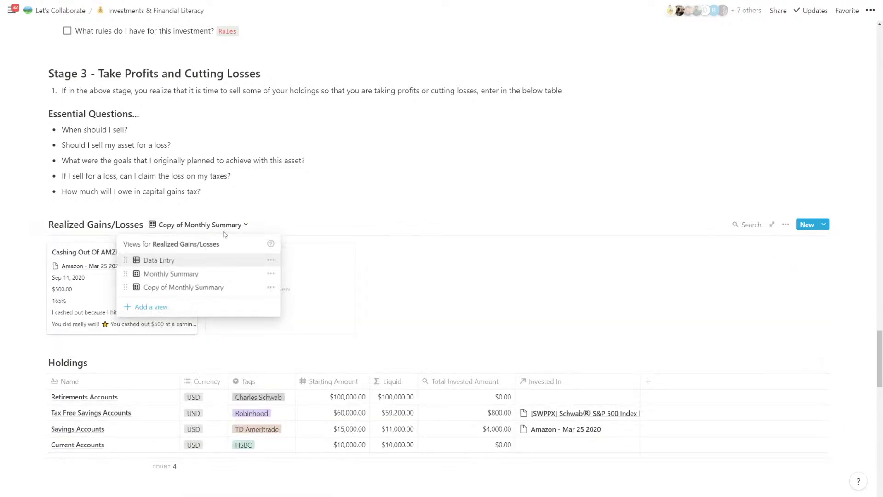
{"action": "left_click", "coordinate": [270, 287]}
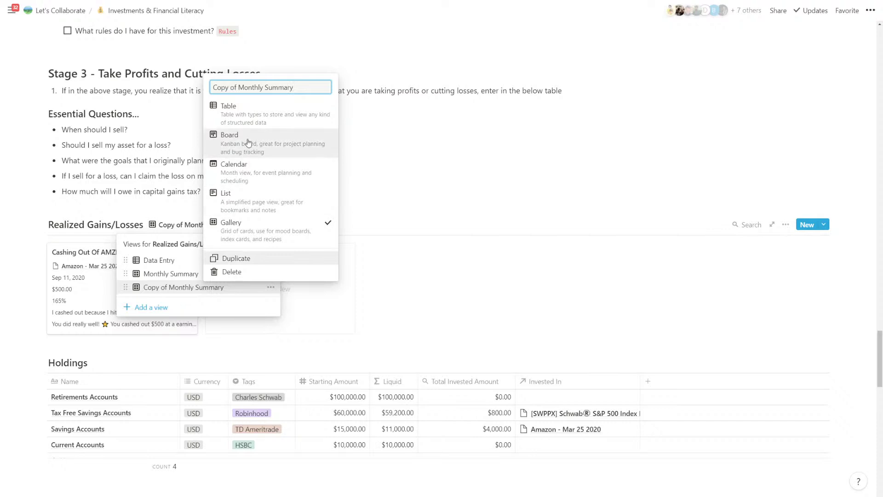
{"action": "left_click", "coordinate": [229, 106]}
- Remove "Copy of" from the duplicated table view's name so that it reads "Monthly Summary"
{"action": "left_click", "coordinate": [270, 288]}
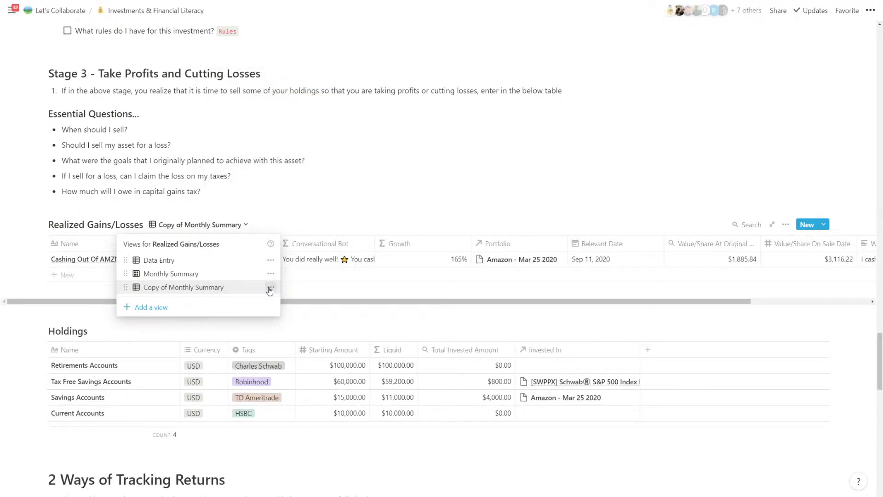
{"action": "left_click", "coordinate": [270, 287]}
{"action": "left_click_drag", "start_coordinate": [238, 88], "coordinate": [213, 88]}
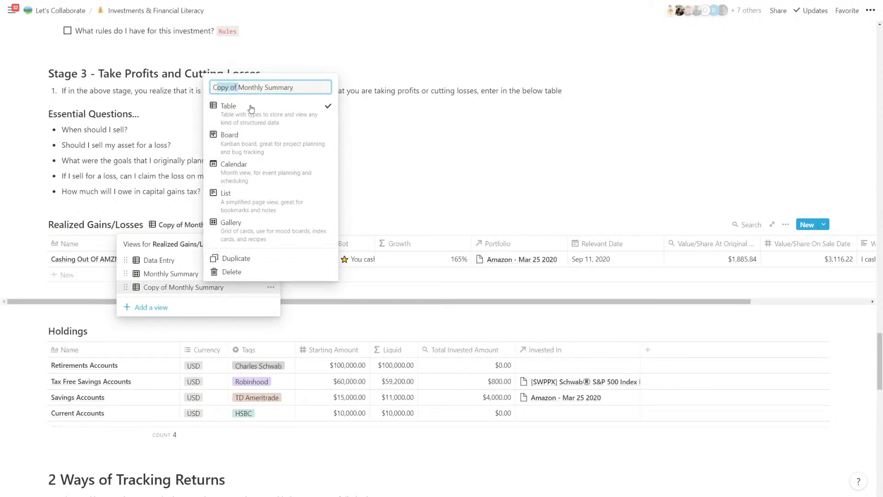
{"action": "key", "text": "BackSpace"}
{"action": "key", "text": "Escape"}
{"action": "key", "text": "Escape"}
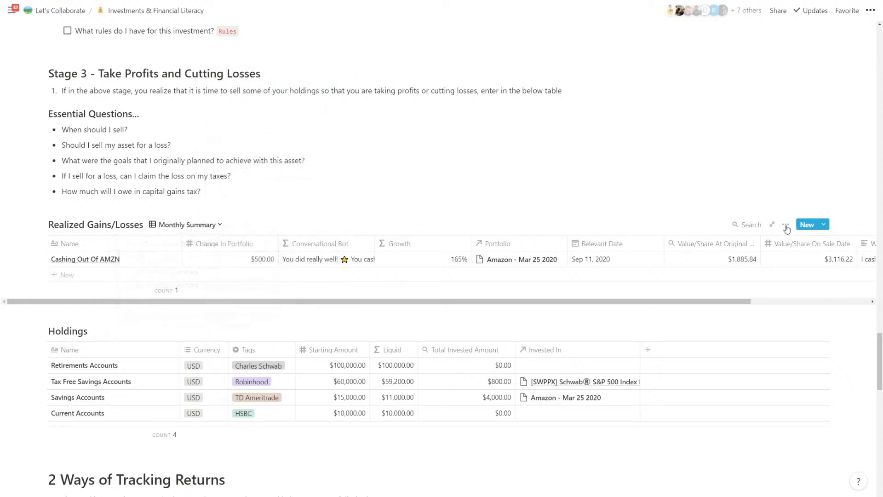
- Hide every property in the new table view except Name, Conversational Bot and Why Did You Make This Change?
{"action": "left_click", "coordinate": [786, 225]}
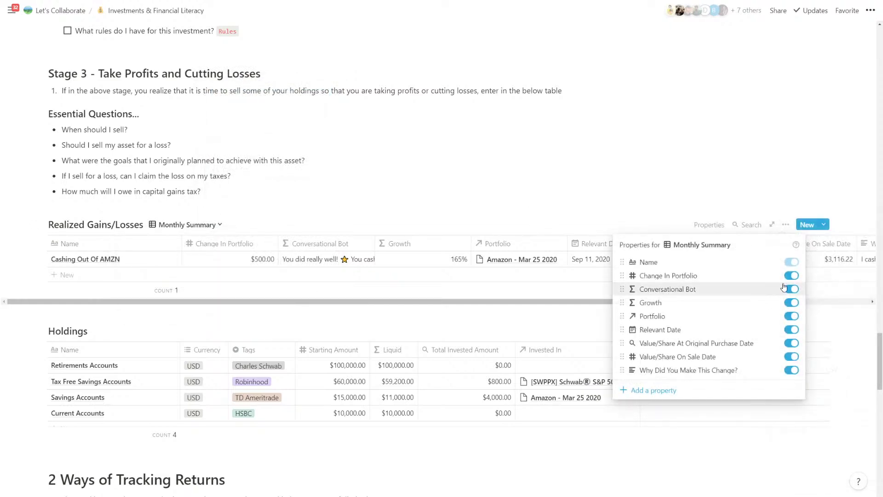
{"action": "left_click", "coordinate": [791, 289]}
{"action": "left_click", "coordinate": [792, 276]}
{"action": "left_click", "coordinate": [792, 302]}
{"action": "left_click", "coordinate": [792, 316]}
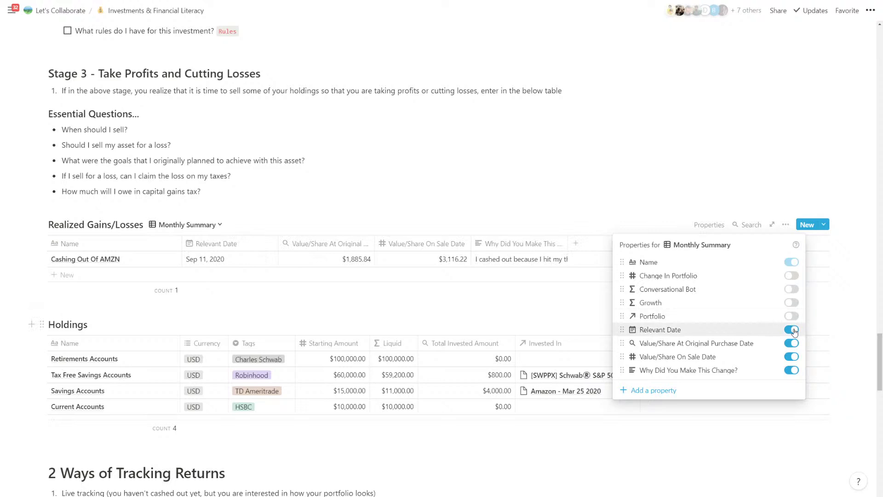
{"action": "left_click", "coordinate": [792, 329]}
{"action": "left_click", "coordinate": [792, 343]}
{"action": "left_click", "coordinate": [793, 357]}
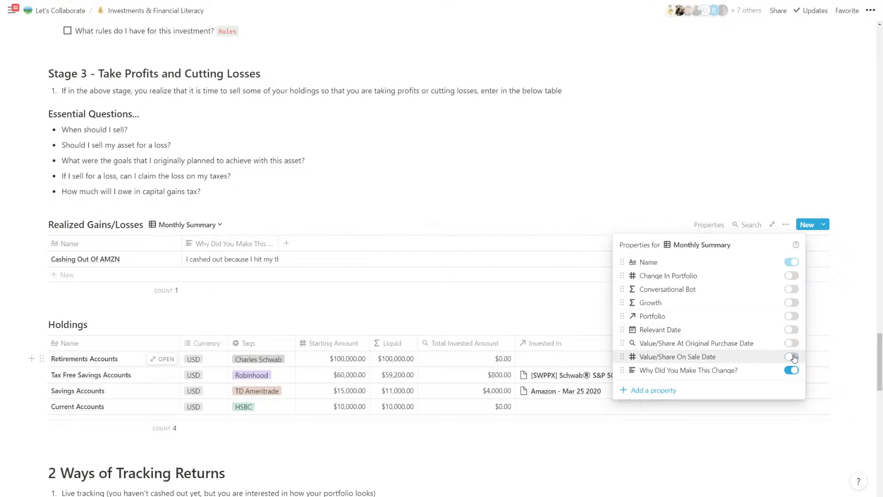
{"action": "left_click", "coordinate": [792, 289]}
{"action": "key", "text": "Escape"}
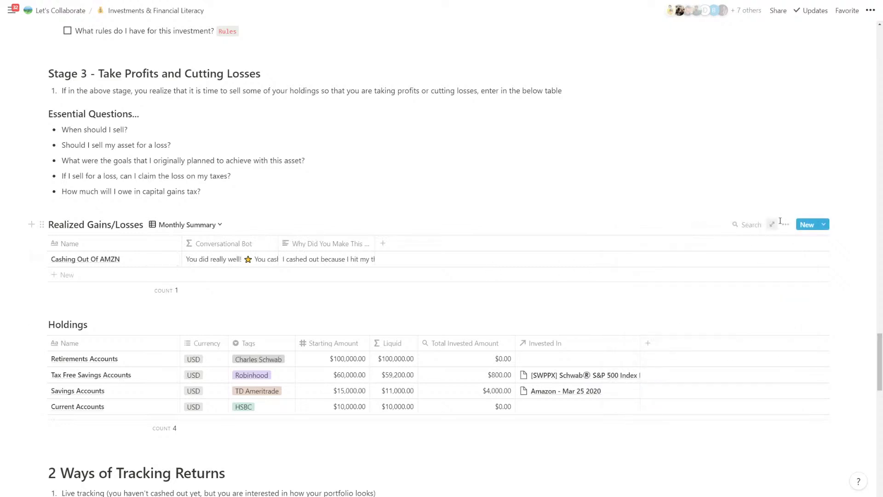
- Turn on cell wrapping for the Monthly Summary table view
{"action": "left_click", "coordinate": [772, 225]}
{"action": "left_click", "coordinate": [863, 428]}
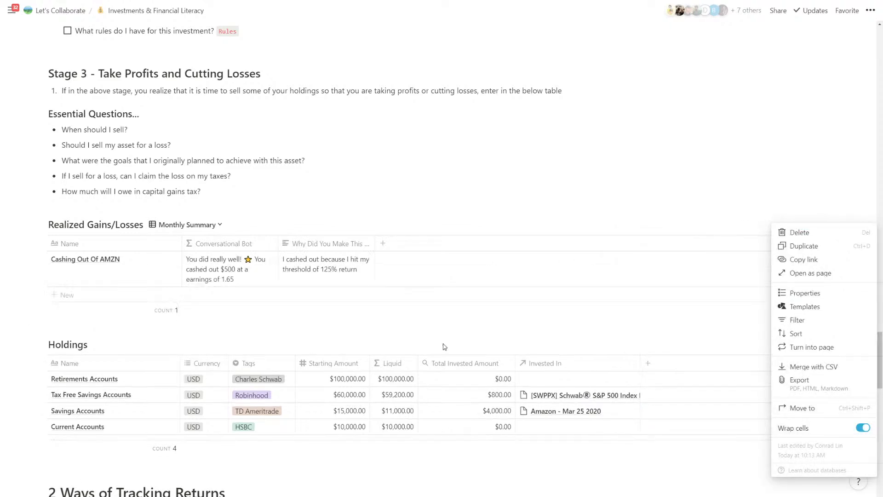
{"action": "key", "text": "Escape"}
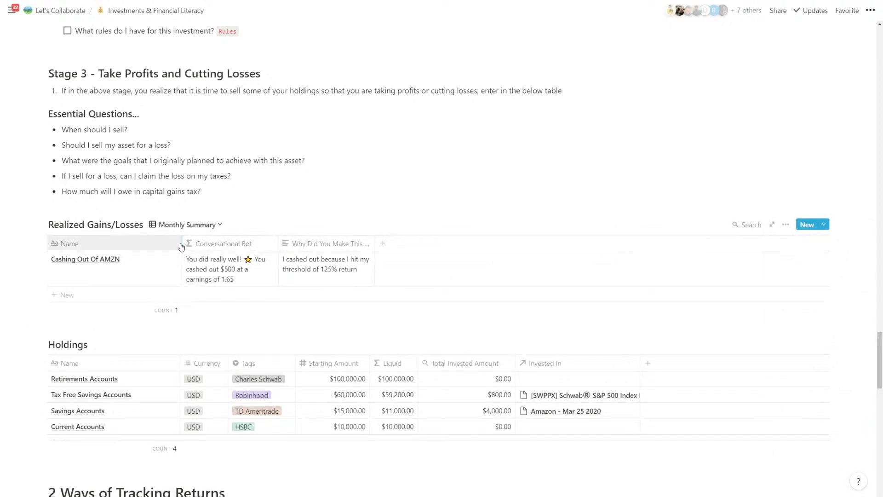
- Narrow the Name column and widen the Why Did You Make This Change? column to fit its text on one line
{"action": "left_click_drag", "start_coordinate": [183, 244], "coordinate": [147, 244]}
{"action": "left_click_drag", "start_coordinate": [339, 243], "coordinate": [414, 239]}
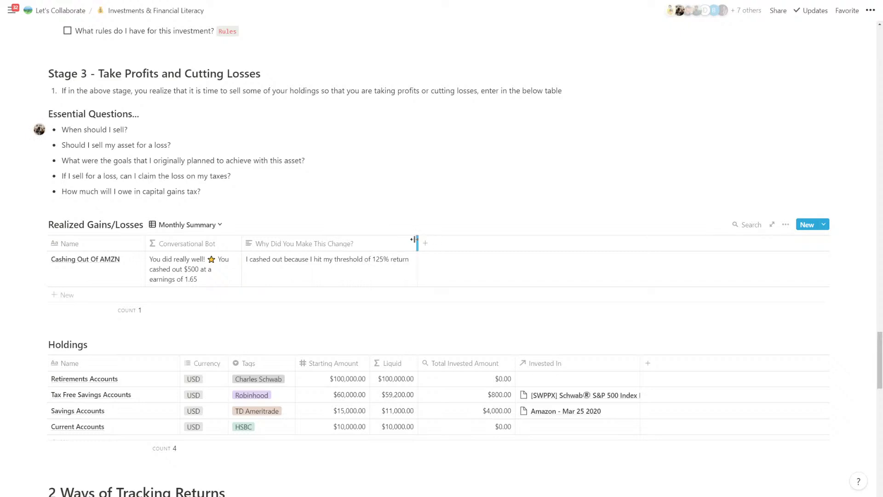
- Move the Conversational Bot column after Why Did You Make This Change? and widen it to fit its text on one line
{"action": "left_click_drag", "start_coordinate": [193, 243], "coordinate": [368, 251]}
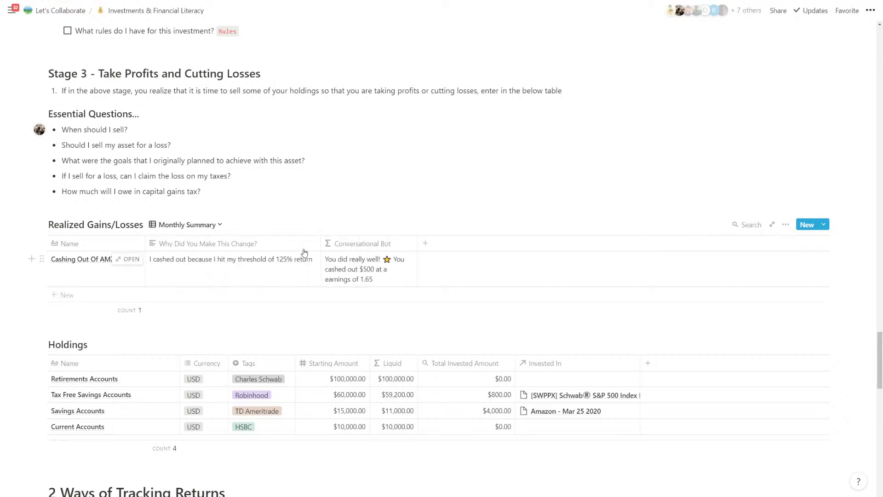
{"action": "left_click_drag", "start_coordinate": [418, 241], "coordinate": [536, 243]}
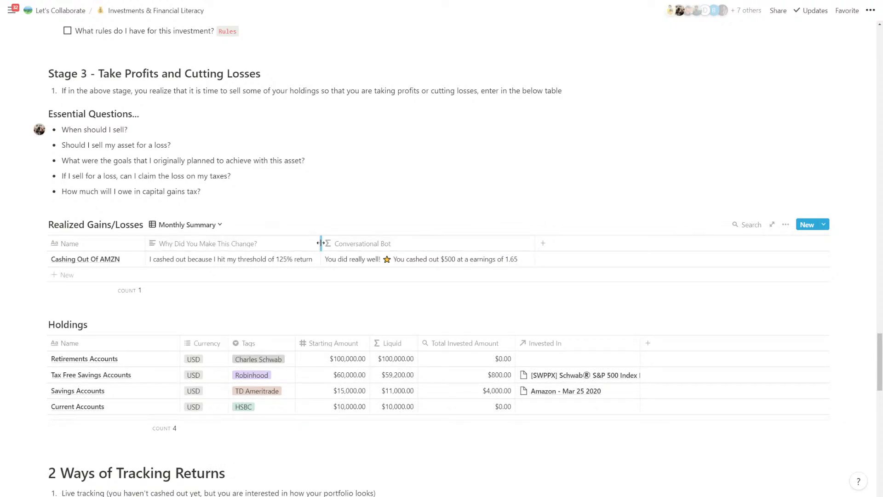
{"action": "left_click_drag", "start_coordinate": [321, 244], "coordinate": [323, 244]}
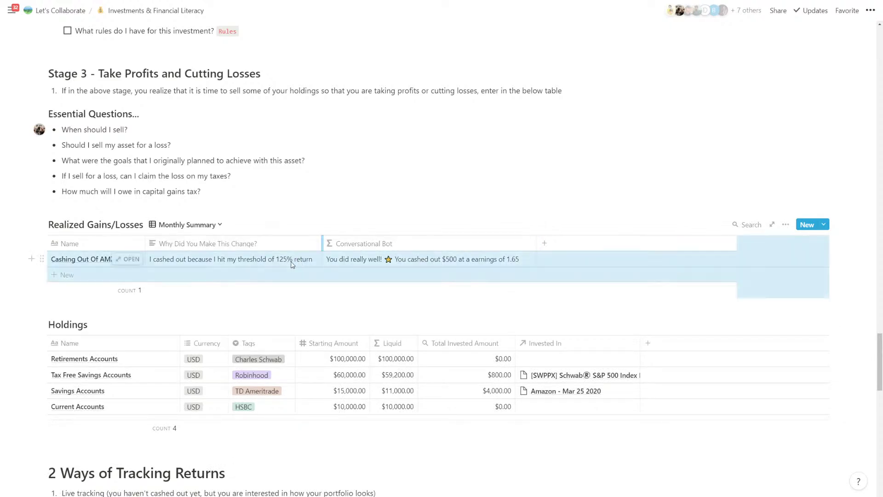
- Show the Monthly Summary gallery view and extend the Stage 3 questions heading to "Essential Questions To Ask Yourself..."
{"action": "left_click", "coordinate": [175, 225]}
{"action": "left_click", "coordinate": [170, 276]}
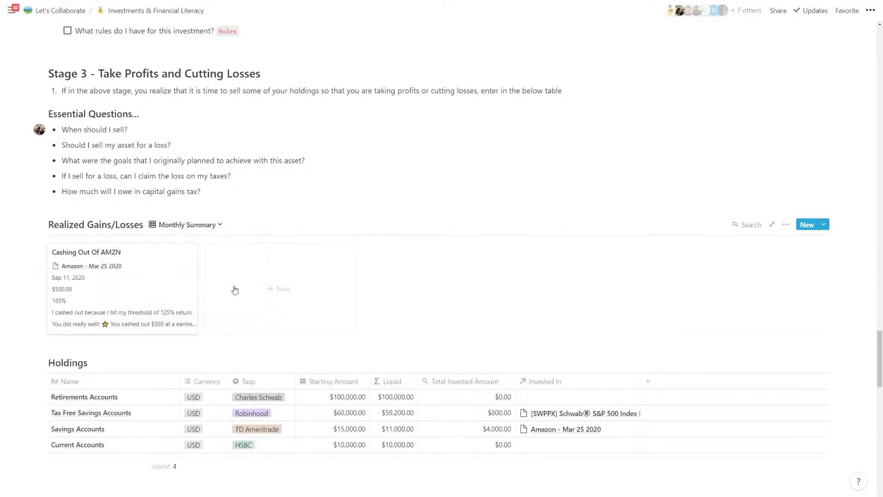
{"action": "scroll", "coordinate": [182, 301], "scroll_direction": "up", "scroll_amount": 2}
{"action": "scroll", "coordinate": [181, 304], "scroll_direction": "down", "scroll_amount": 1}
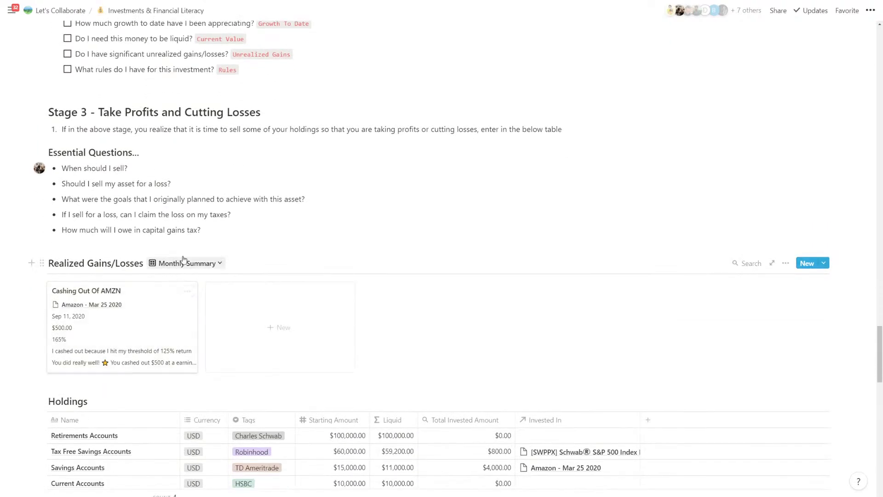
{"action": "left_click", "coordinate": [194, 230]}
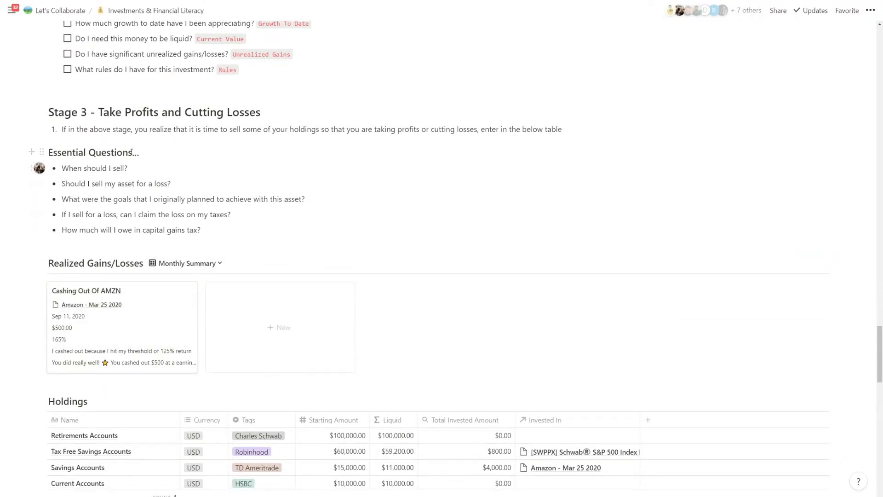
{"action": "type", "text": "To Ask Yoursel"}
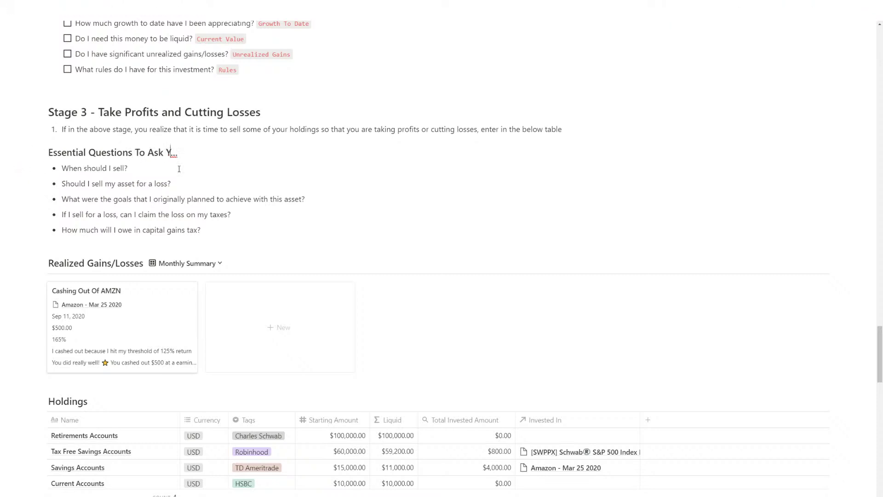
{"action": "type", "text": "f"}
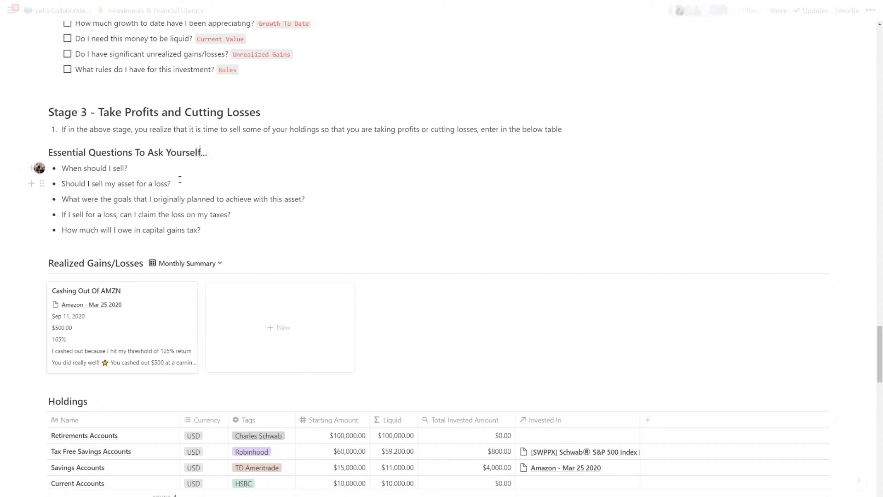
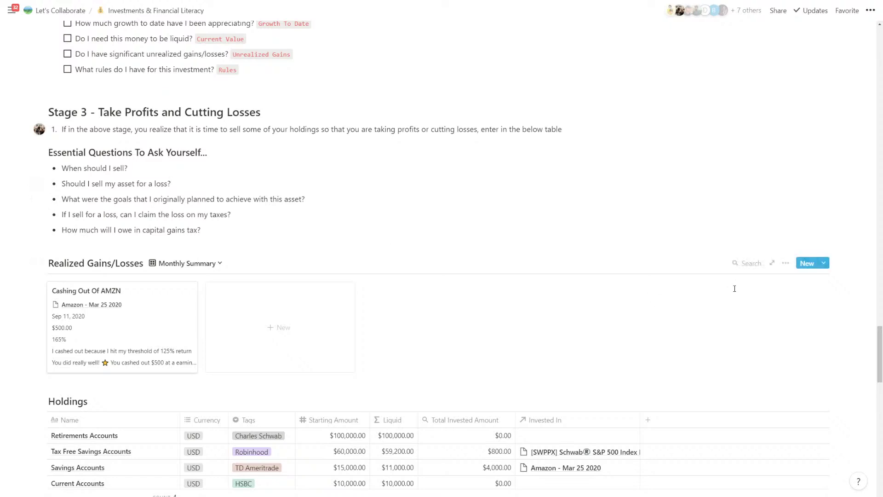
- Sort the Monthly Summary gallery view of Realized Gains/Losses by Growth in descending order
{"action": "left_click", "coordinate": [785, 262]}
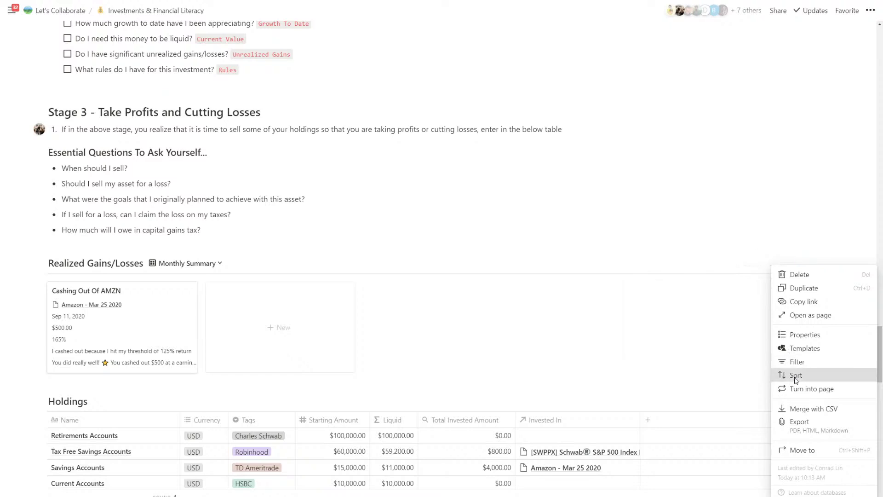
{"action": "left_click", "coordinate": [796, 375]}
{"action": "left_click", "coordinate": [670, 350]}
{"action": "left_click", "coordinate": [672, 311]}
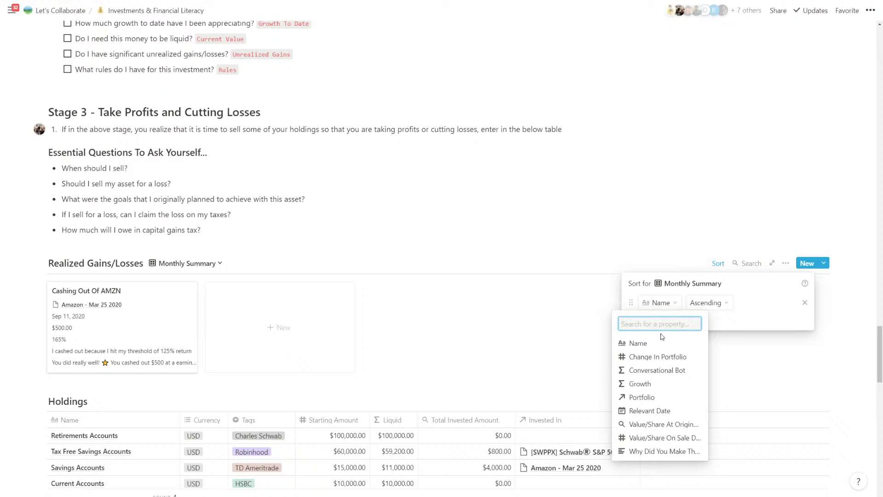
{"action": "left_click", "coordinate": [674, 384]}
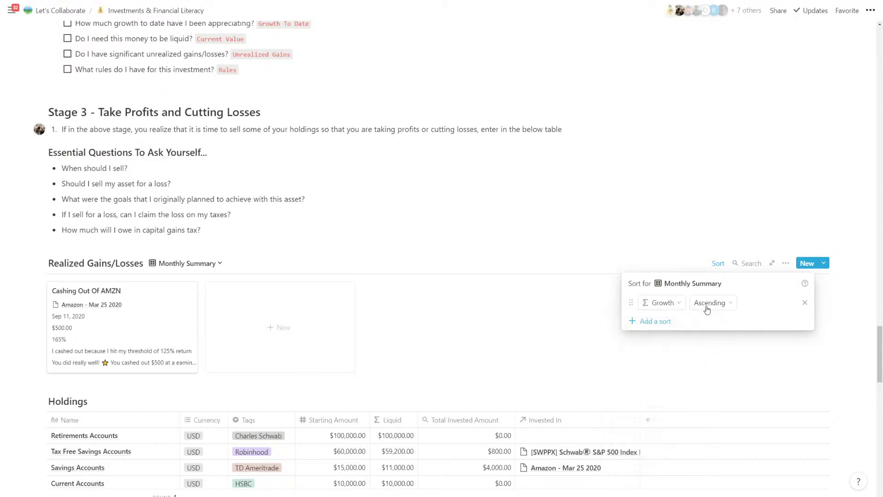
{"action": "left_click", "coordinate": [709, 305]}
{"action": "left_click", "coordinate": [706, 339]}
{"action": "left_click", "coordinate": [209, 275]}
- Switch to the Monthly Summary table view and sort it by Growth in descending order
{"action": "left_click", "coordinate": [186, 263]}
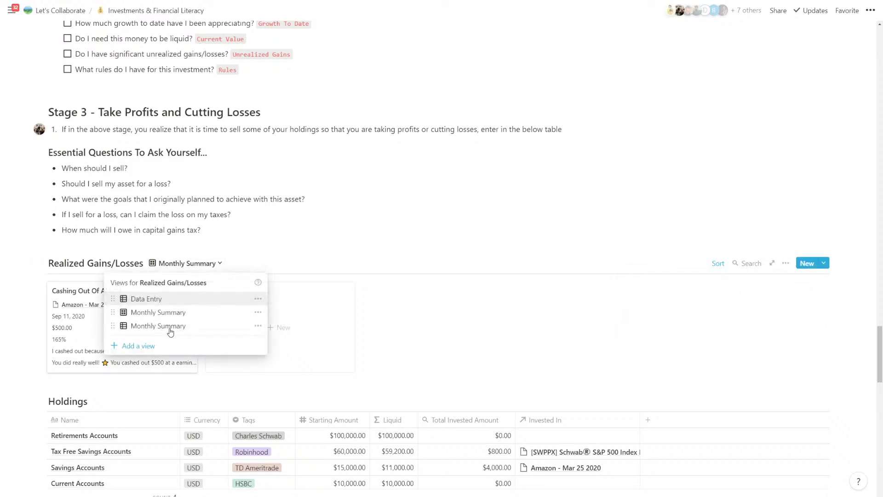
{"action": "left_click", "coordinate": [171, 330]}
{"action": "left_click", "coordinate": [785, 263]}
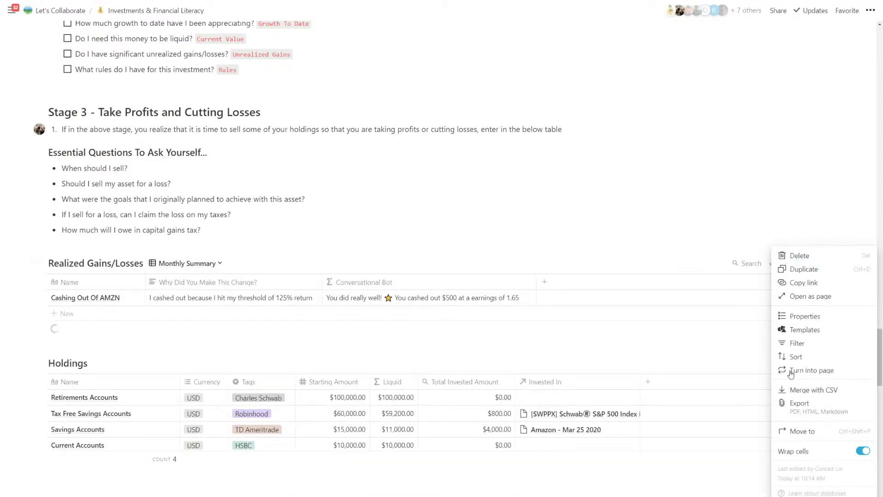
{"action": "left_click", "coordinate": [778, 358]}
{"action": "left_click", "coordinate": [654, 352]}
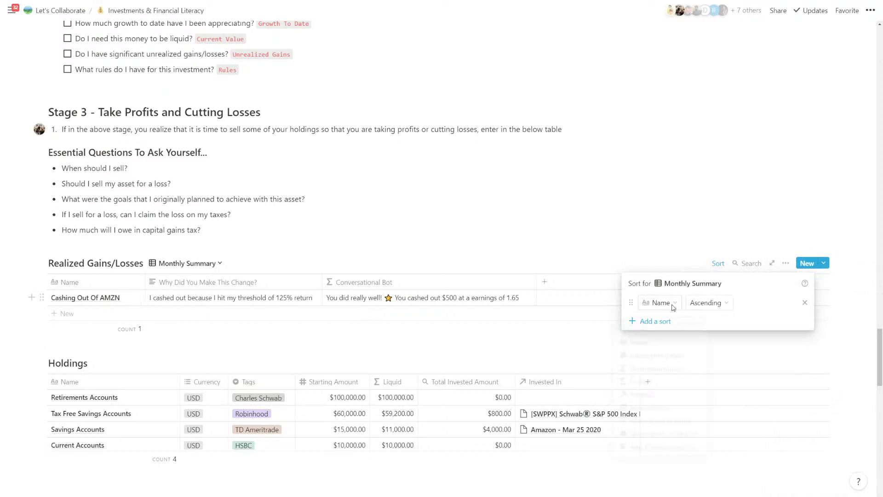
{"action": "left_click", "coordinate": [661, 303]}
{"action": "left_click", "coordinate": [640, 384]}
{"action": "left_click", "coordinate": [707, 303]}
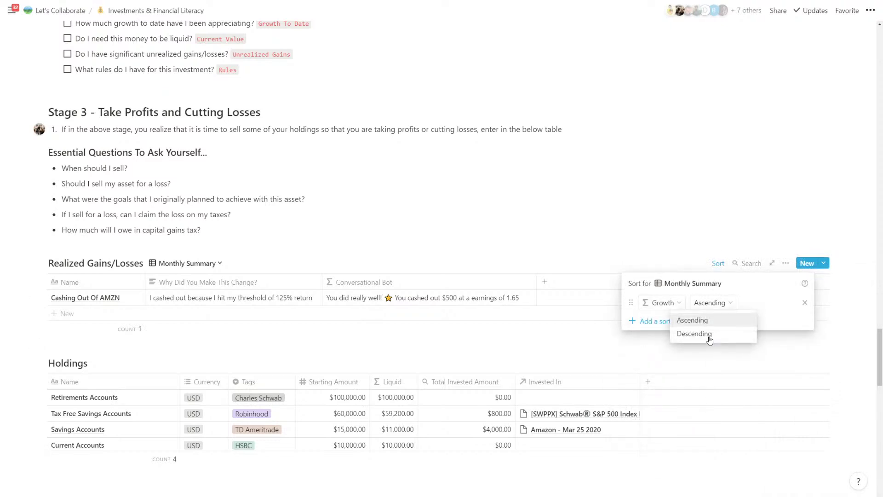
{"action": "left_click", "coordinate": [694, 335]}
{"action": "left_click", "coordinate": [335, 294]}
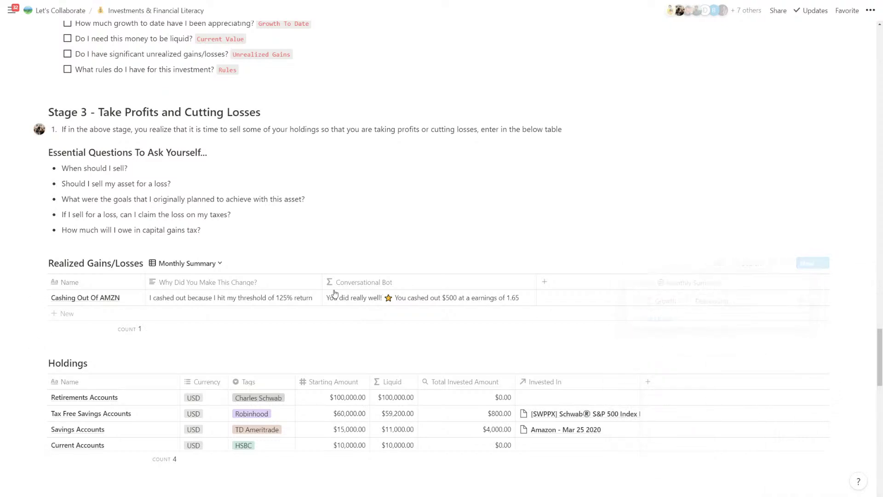
- Filter the Monthly Summary gallery view to entries whose Relevant Date is on or after one month ago
{"action": "left_click", "coordinate": [204, 269]}
{"action": "left_click", "coordinate": [178, 298]}
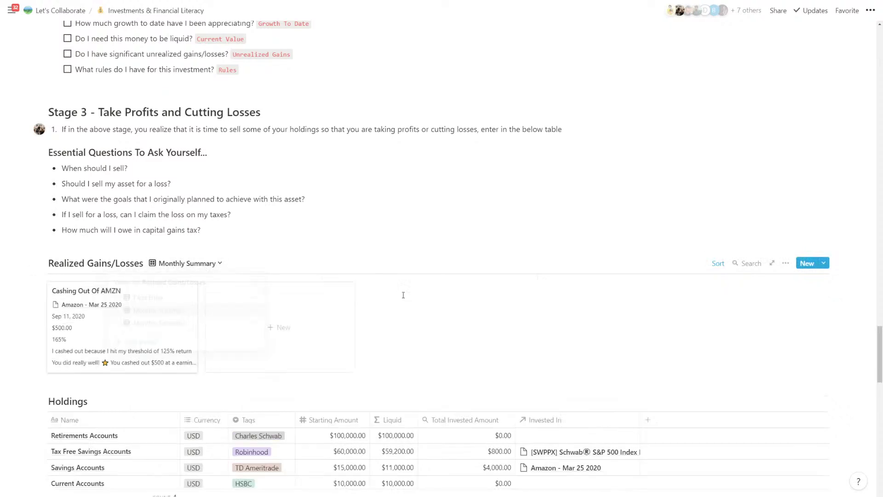
{"action": "left_click", "coordinate": [785, 264]}
{"action": "left_click", "coordinate": [792, 358]}
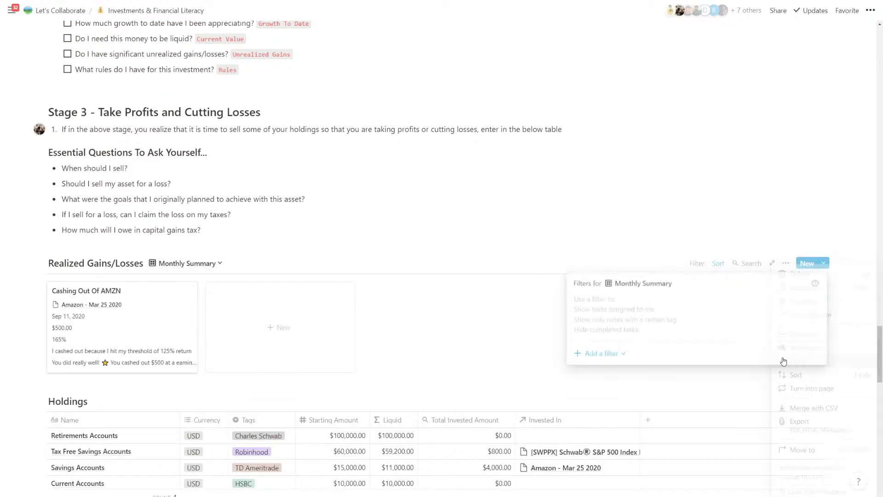
{"action": "left_click", "coordinate": [589, 352]}
{"action": "left_click", "coordinate": [596, 368]}
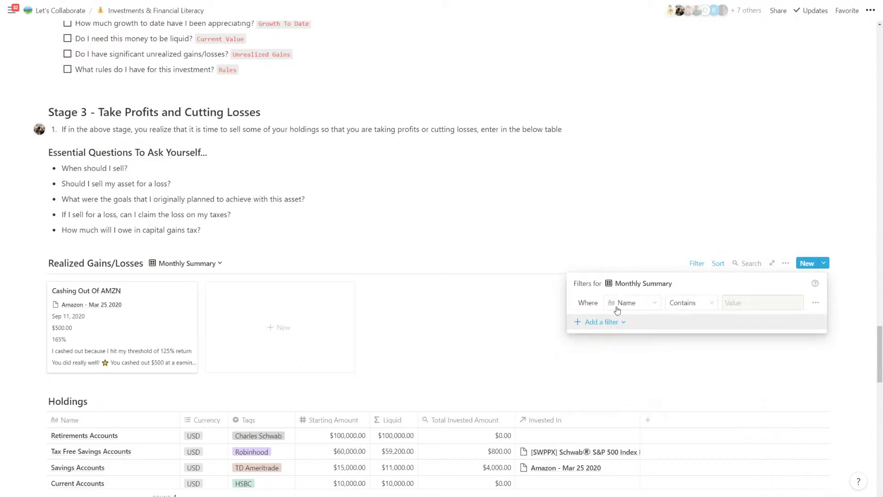
{"action": "left_click", "coordinate": [631, 302]}
{"action": "left_click", "coordinate": [622, 411]}
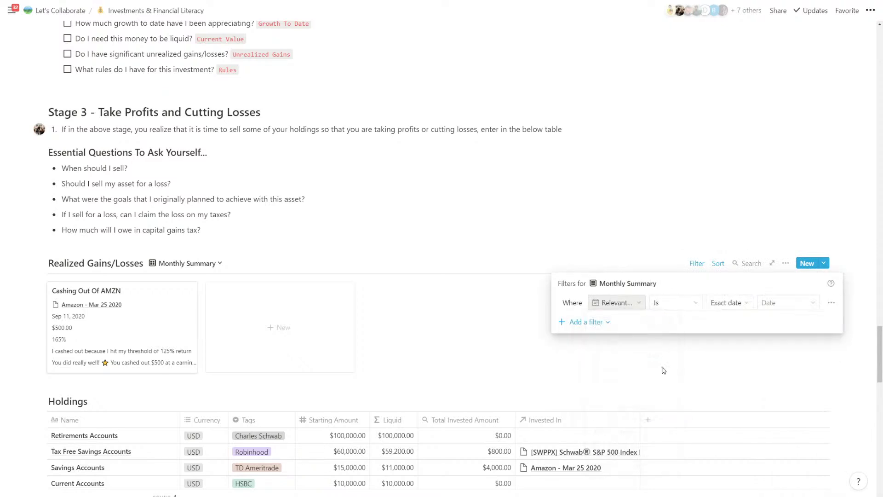
{"action": "left_click", "coordinate": [693, 307]}
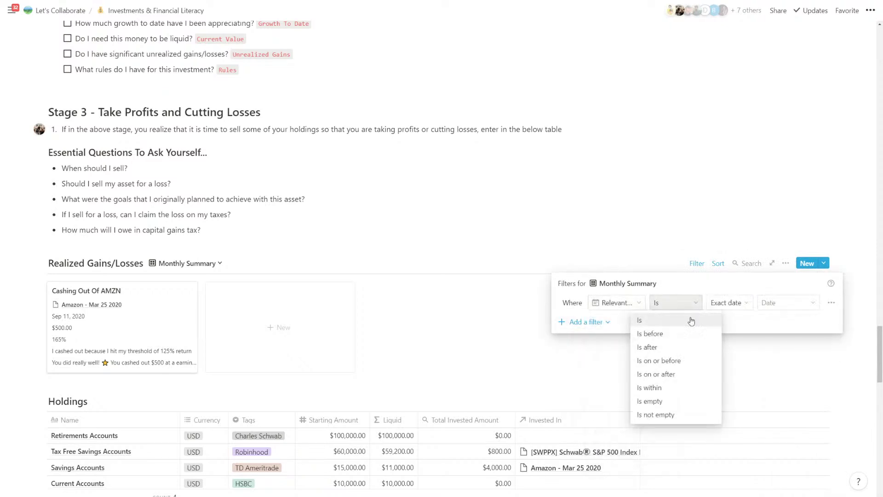
{"action": "left_click", "coordinate": [675, 374]}
{"action": "left_click", "coordinate": [727, 303]}
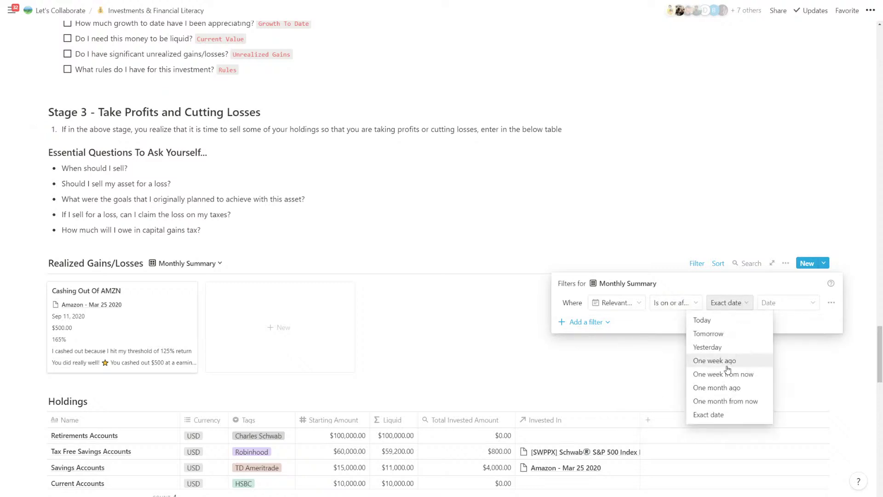
{"action": "left_click", "coordinate": [726, 389]}
{"action": "left_click", "coordinate": [528, 276]}
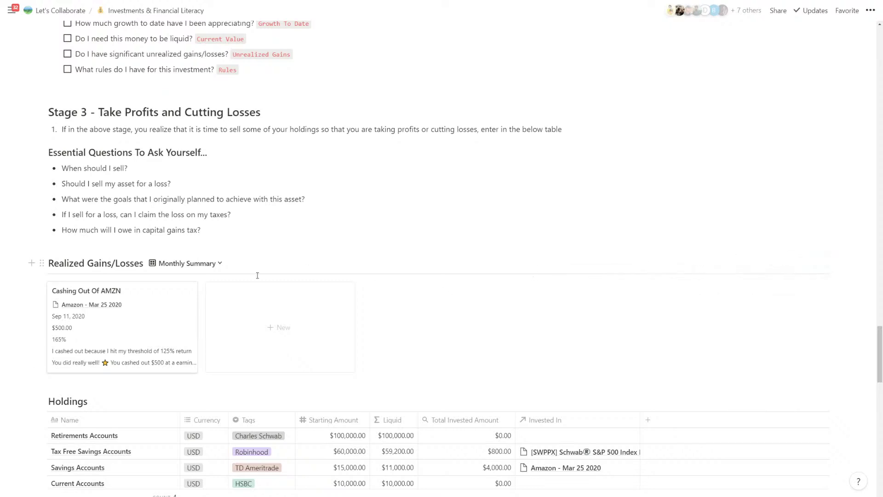
- Filter the Monthly Summary table view to entries whose Relevant Date is on or after one month ago
{"action": "left_click", "coordinate": [196, 269]}
{"action": "left_click", "coordinate": [184, 326]}
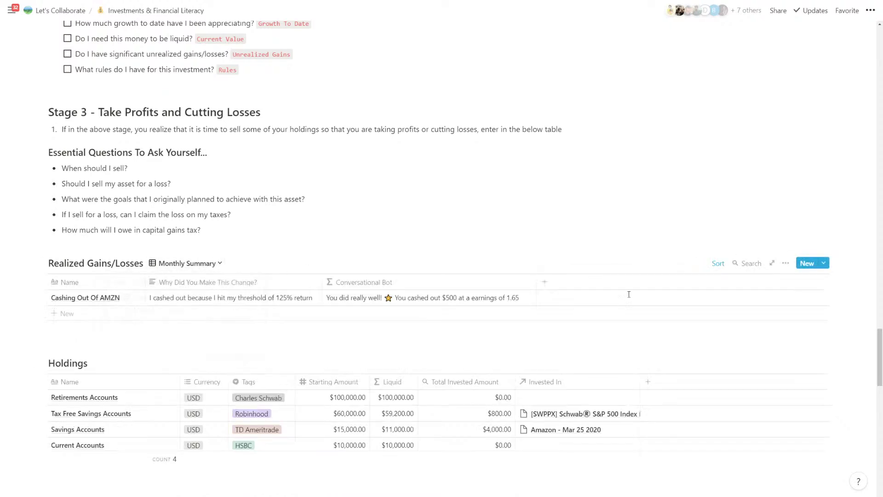
{"action": "left_click", "coordinate": [786, 263]}
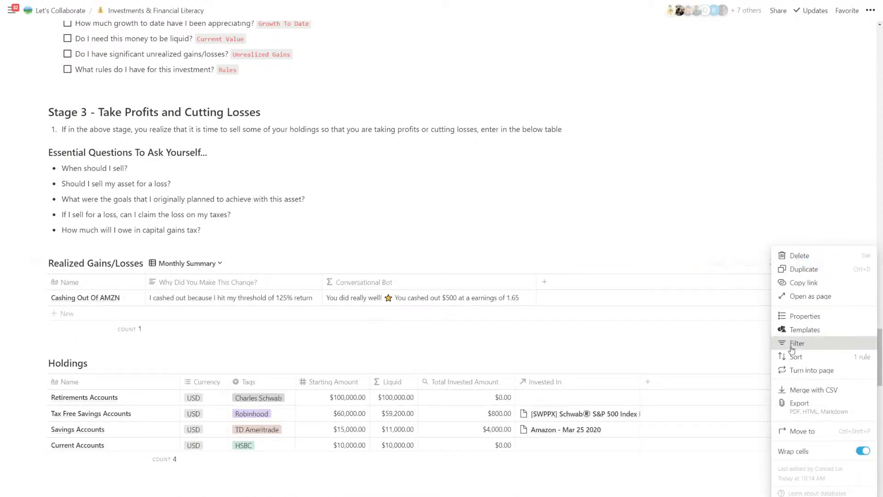
{"action": "left_click", "coordinate": [738, 342]}
{"action": "left_click", "coordinate": [602, 353]}
{"action": "left_click", "coordinate": [595, 369]}
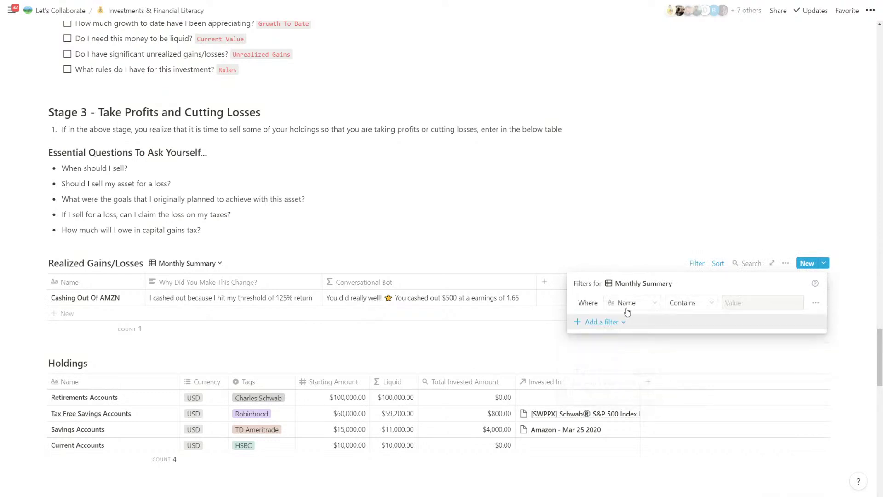
{"action": "left_click", "coordinate": [630, 305]}
{"action": "left_click", "coordinate": [637, 383]}
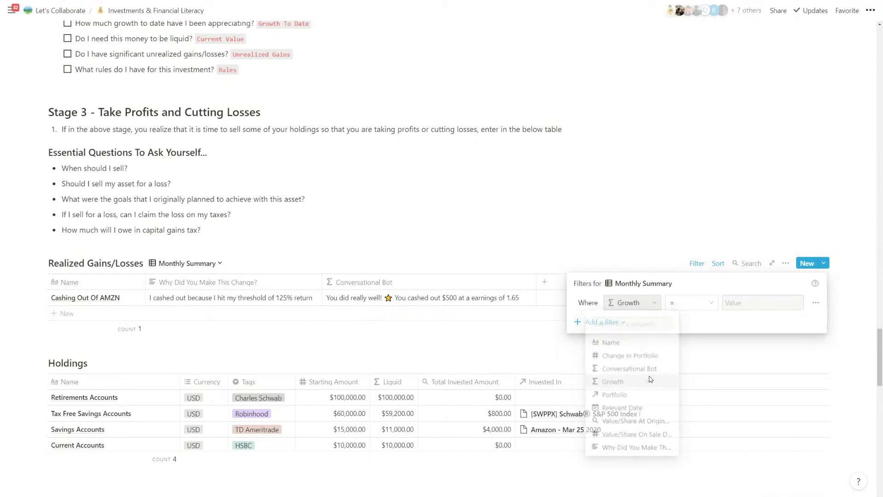
{"action": "left_click", "coordinate": [633, 305]}
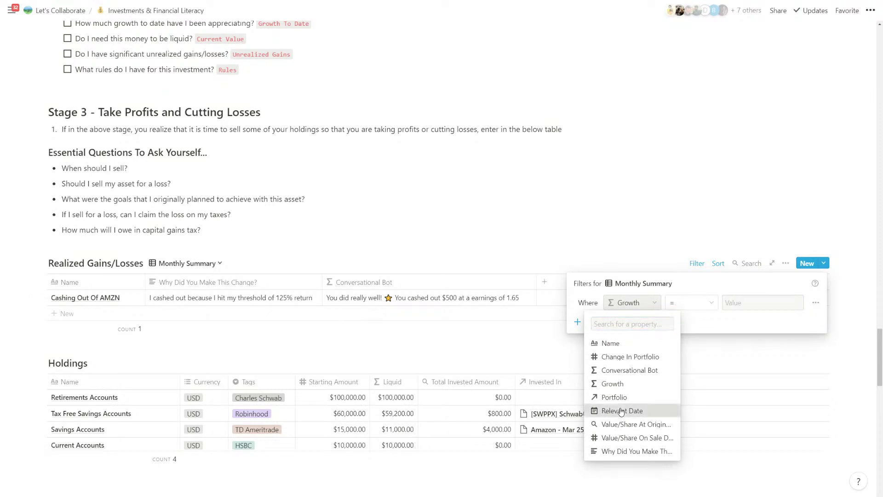
{"action": "left_click", "coordinate": [621, 411]}
{"action": "left_click", "coordinate": [663, 303]}
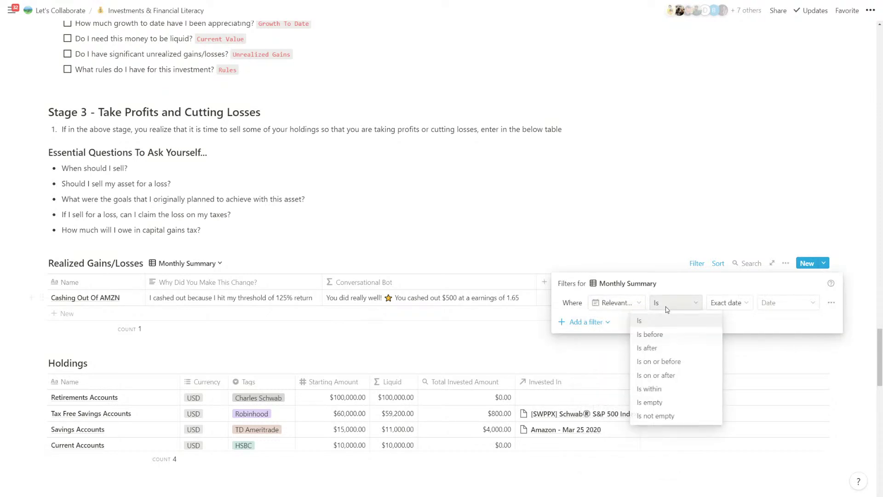
{"action": "left_click", "coordinate": [669, 375]}
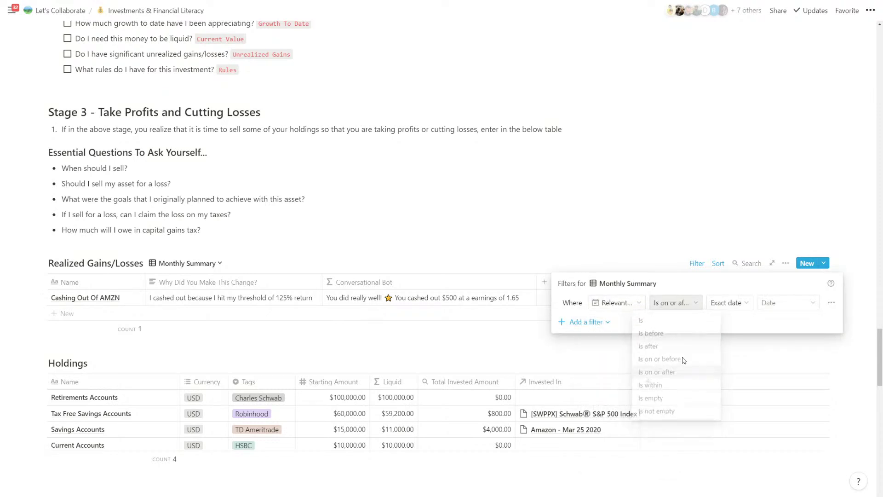
{"action": "left_click", "coordinate": [727, 303]}
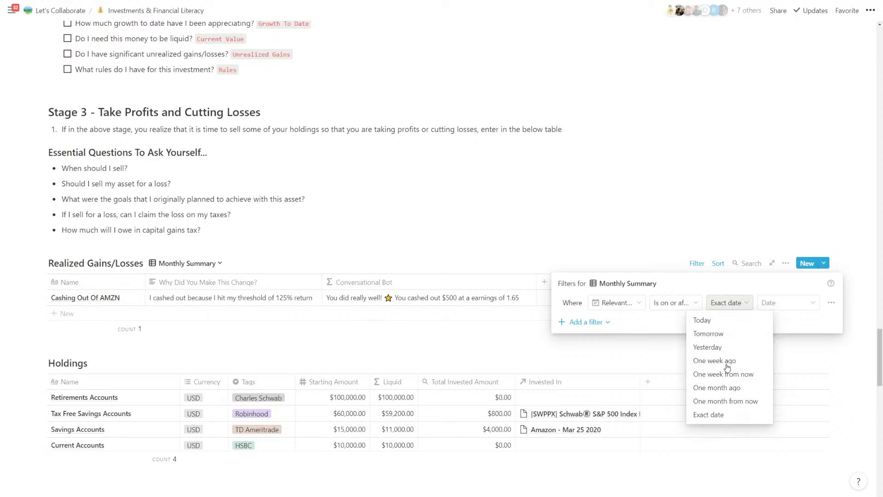
{"action": "left_click", "coordinate": [729, 388]}
{"action": "left_click", "coordinate": [444, 277]}
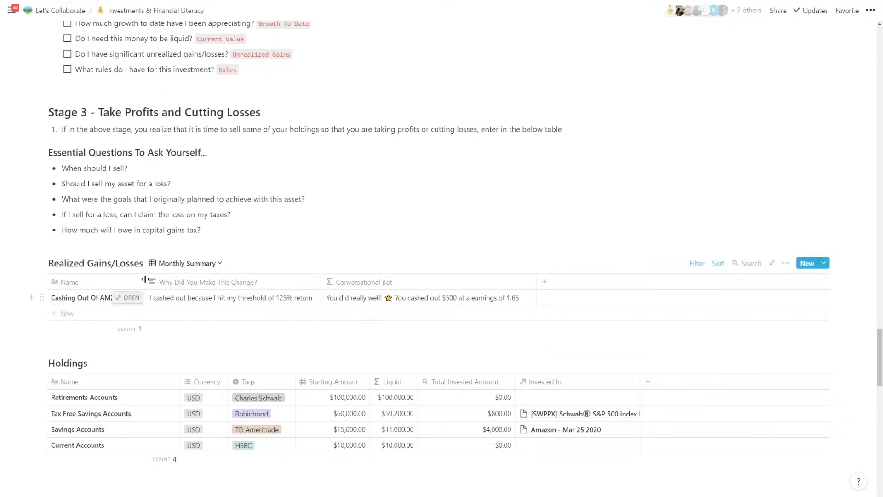
- Switch Realized Gains/Losses to the Monthly Summary gallery view and hide the Conversational Bot property on its cards
{"action": "left_click", "coordinate": [165, 263]}
{"action": "left_click", "coordinate": [168, 311]}
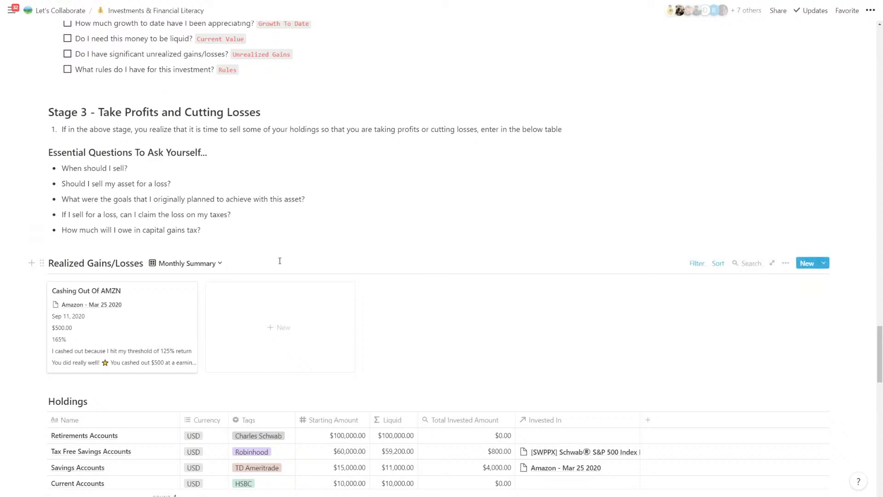
{"action": "left_click", "coordinate": [785, 263]}
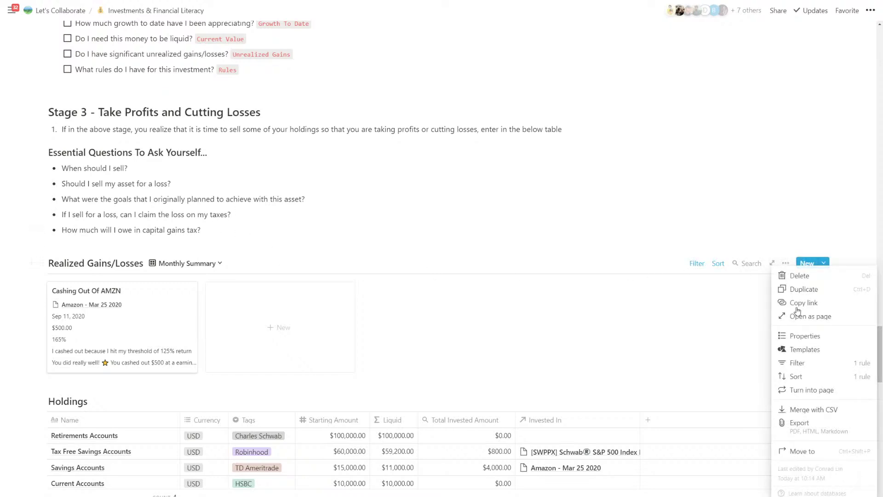
{"action": "left_click", "coordinate": [798, 336]}
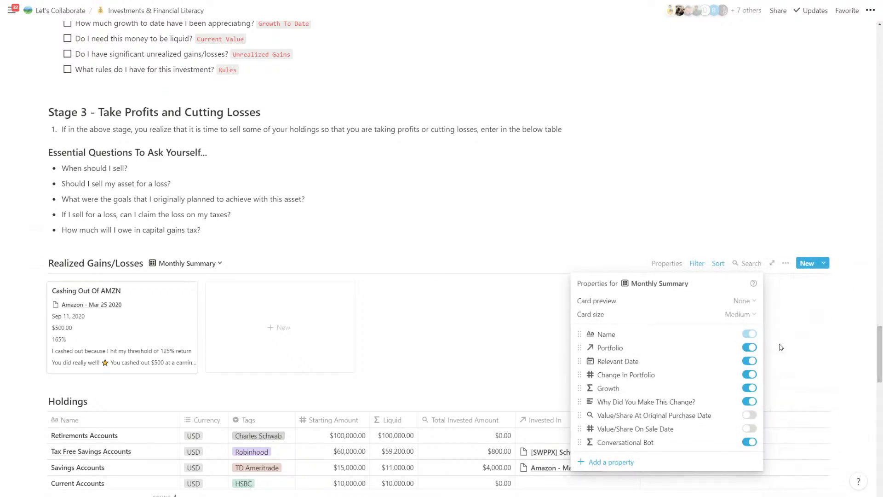
{"action": "left_click", "coordinate": [750, 442]}
{"action": "left_click", "coordinate": [418, 314]}
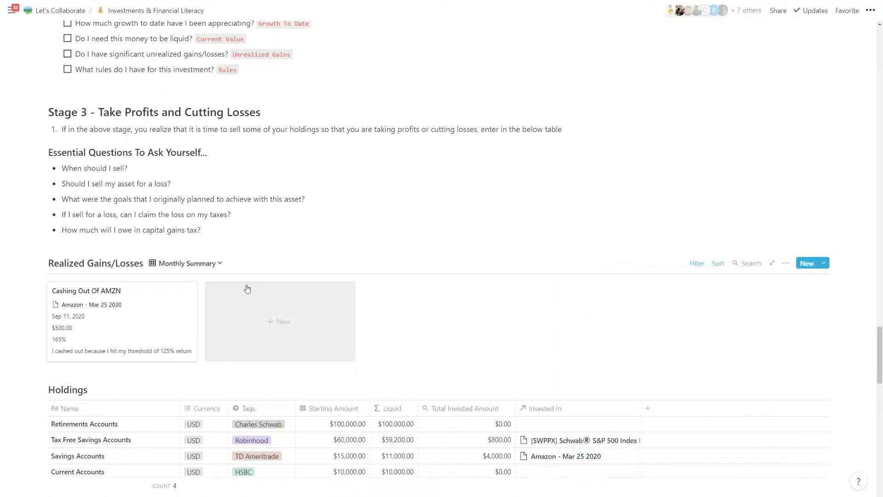
- Switch Realized Gains/Losses back to the Monthly Summary table view
{"action": "left_click", "coordinate": [184, 264]}
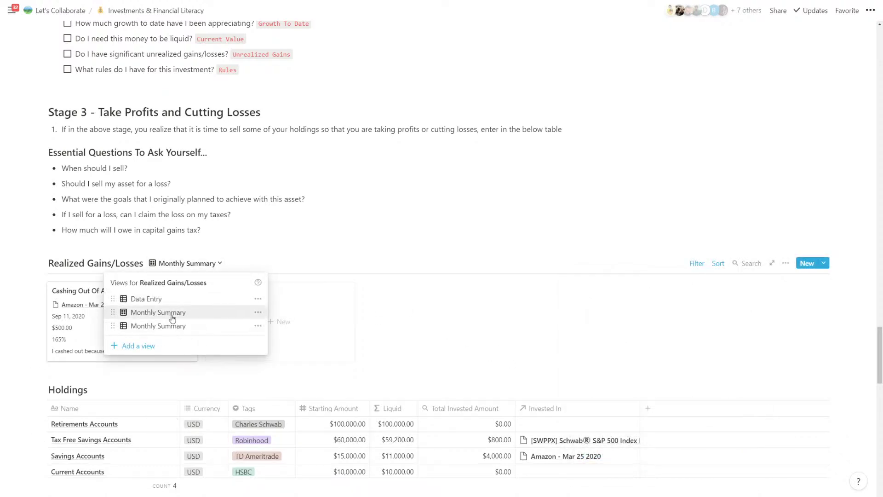
{"action": "left_click", "coordinate": [173, 327]}
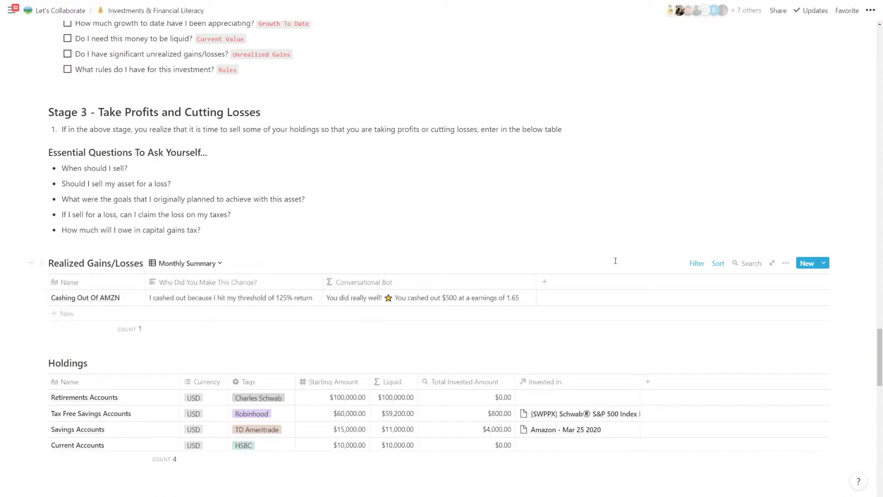
{"action": "left_click", "coordinate": [786, 263]}
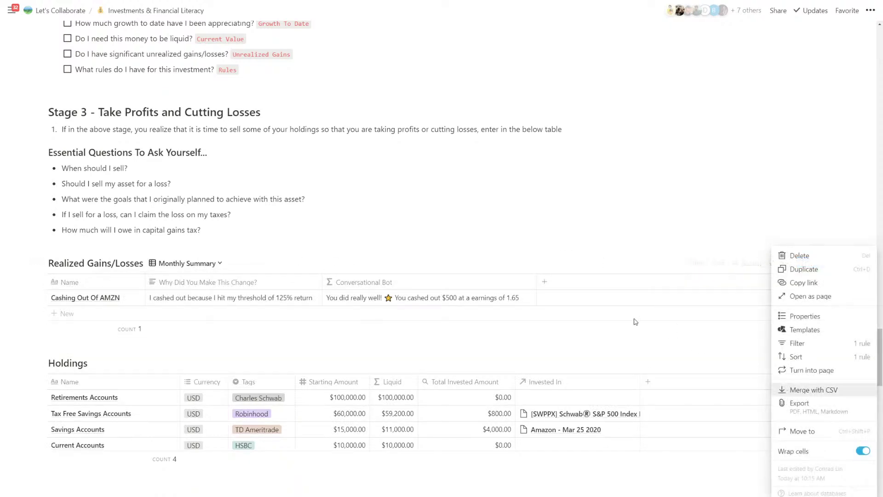
{"action": "left_click", "coordinate": [317, 240]}
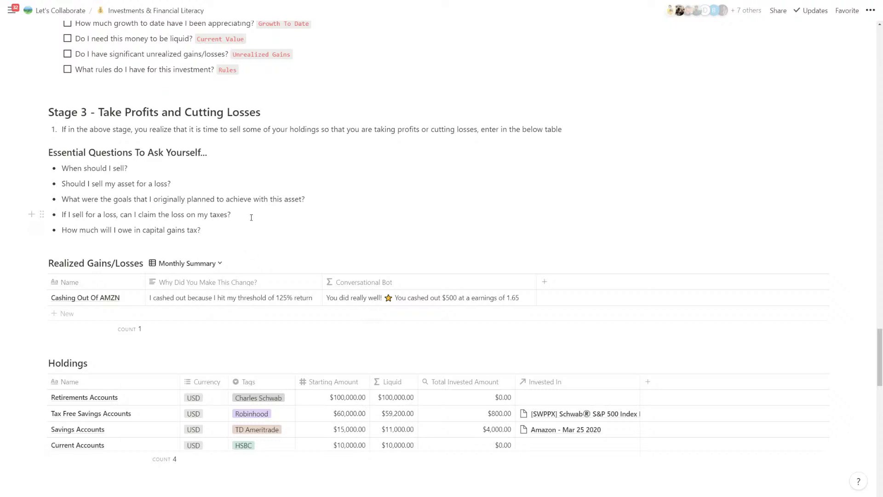
- Append "→ Use the rules!" to the Stage 3 question about the goals originally planned for the asset
{"action": "scroll", "coordinate": [251, 218], "scroll_direction": "up", "scroll_amount": 2}
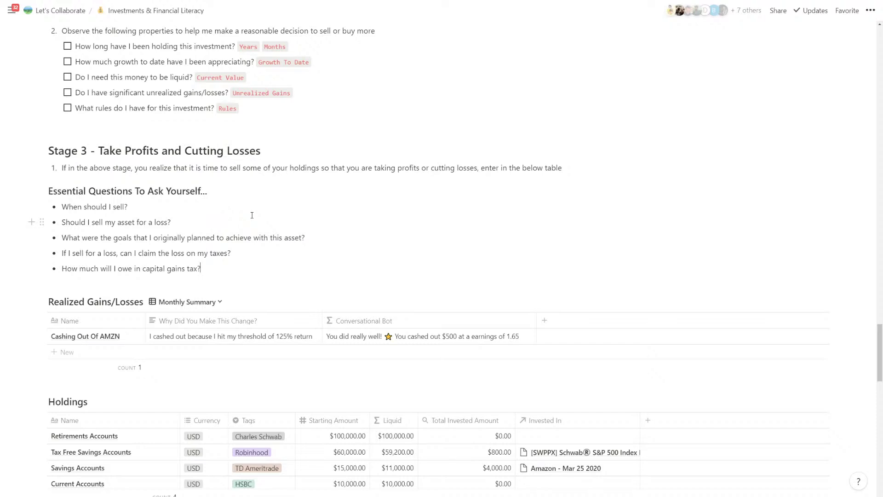
{"action": "left_click", "coordinate": [329, 243]}
{"action": "type", "text": "-> Use the rules!"}
- Add a thousands comma to Amazon's buy rule in Rules to Follow so it reads "Buy when under $2,000"
{"action": "scroll", "coordinate": [325, 230], "scroll_direction": "up", "scroll_amount": 5}
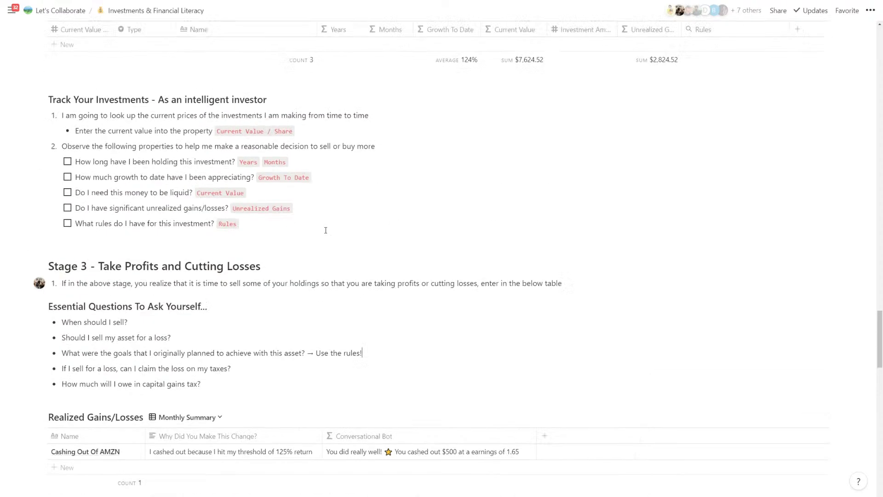
{"action": "scroll", "coordinate": [326, 230], "scroll_direction": "up", "scroll_amount": 1}
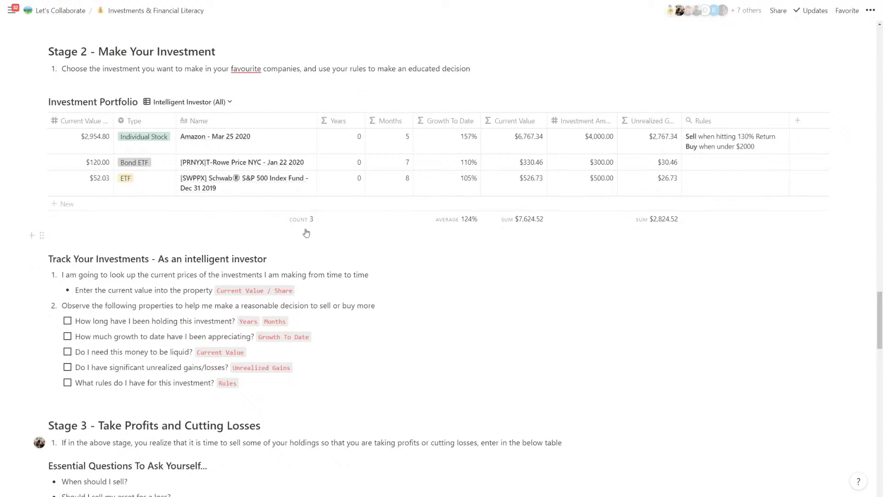
{"action": "scroll", "coordinate": [306, 229], "scroll_direction": "up", "scroll_amount": 5}
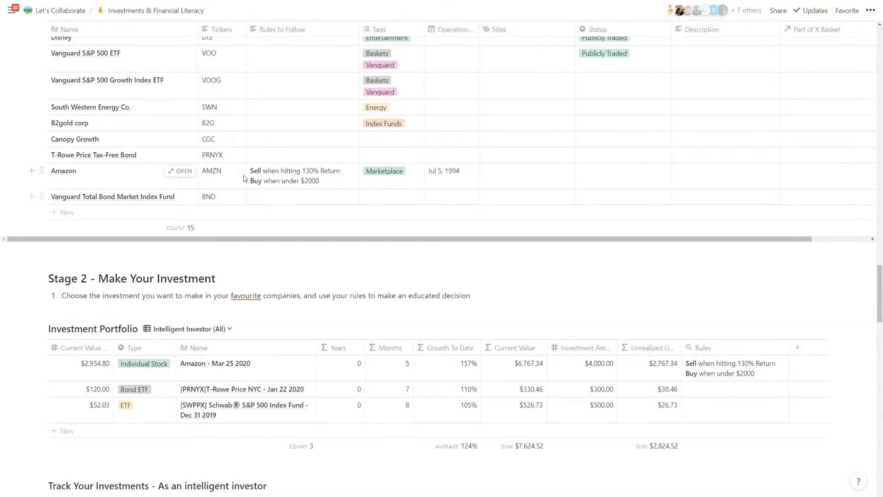
{"action": "left_click", "coordinate": [315, 178]}
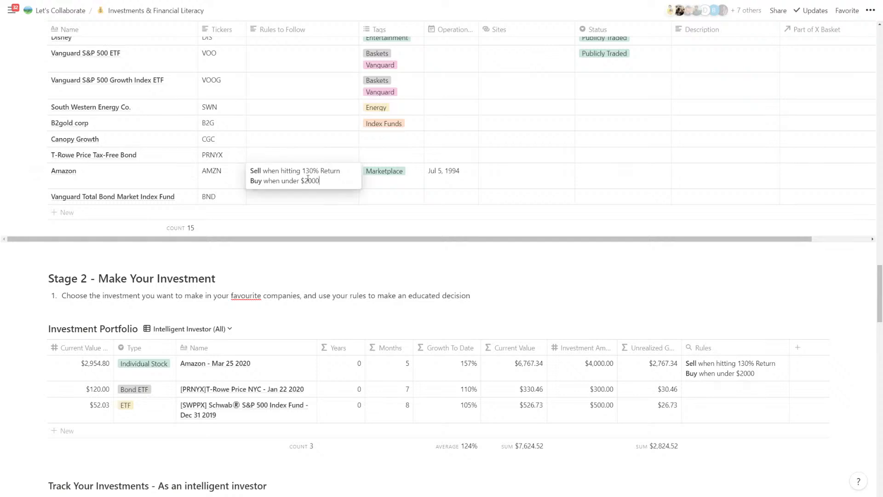
{"action": "type", "text": ","}
{"action": "key", "text": "Escape"}
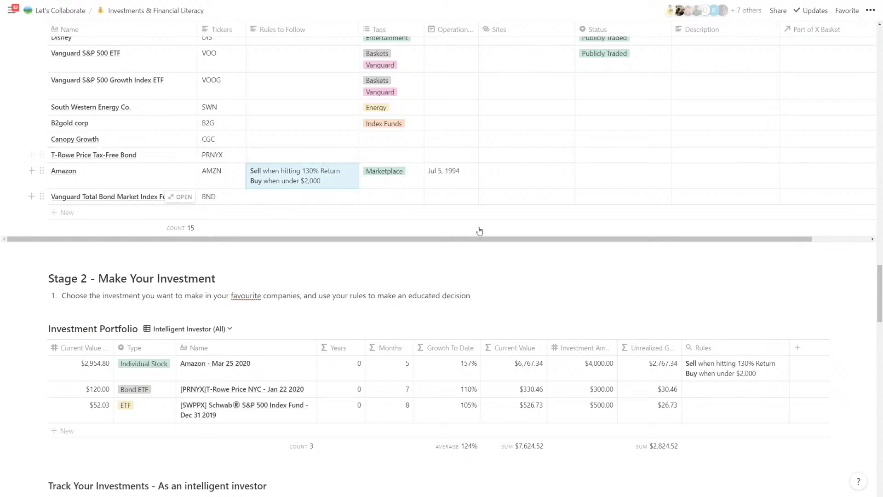
{"action": "scroll", "coordinate": [477, 230], "scroll_direction": "down", "scroll_amount": 3}
{"action": "left_click_drag", "start_coordinate": [707, 257], "coordinate": [91, 247]}
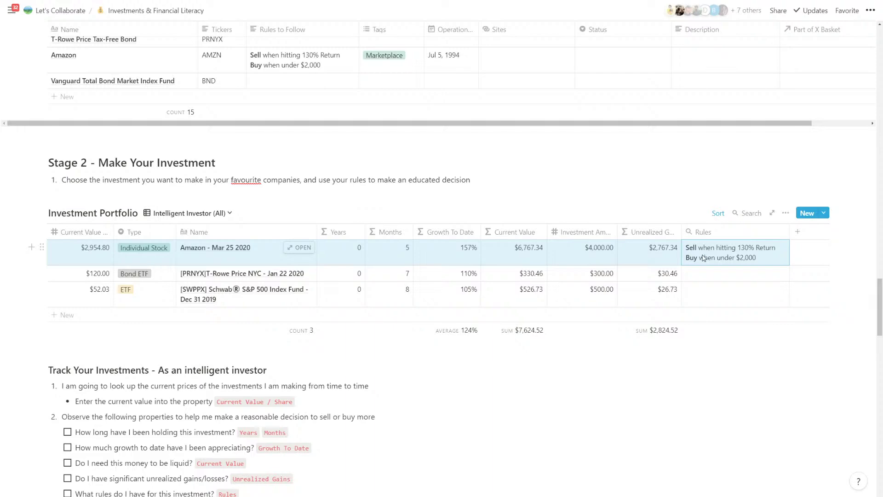
{"action": "scroll", "coordinate": [284, 340], "scroll_direction": "down", "scroll_amount": 5}
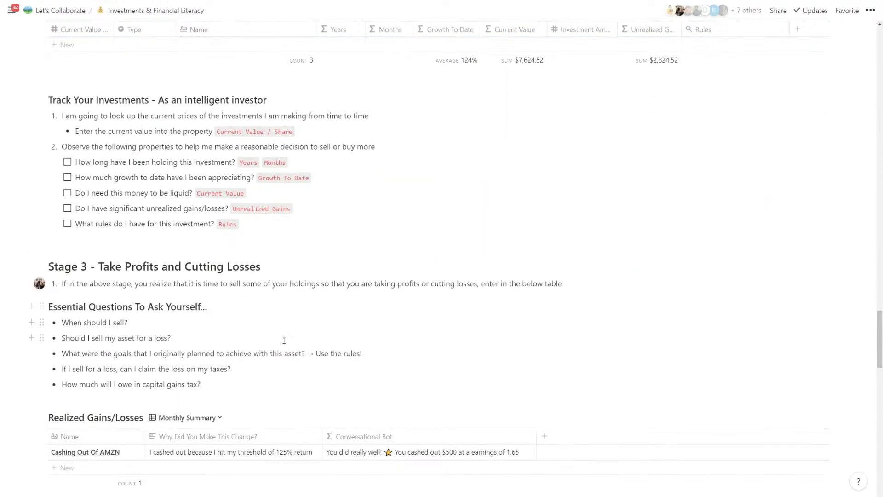
{"action": "left_click", "coordinate": [260, 354]}
- Add a text property named "Key Notes" to the Holdings table
{"action": "scroll", "coordinate": [294, 351], "scroll_direction": "down", "scroll_amount": 2}
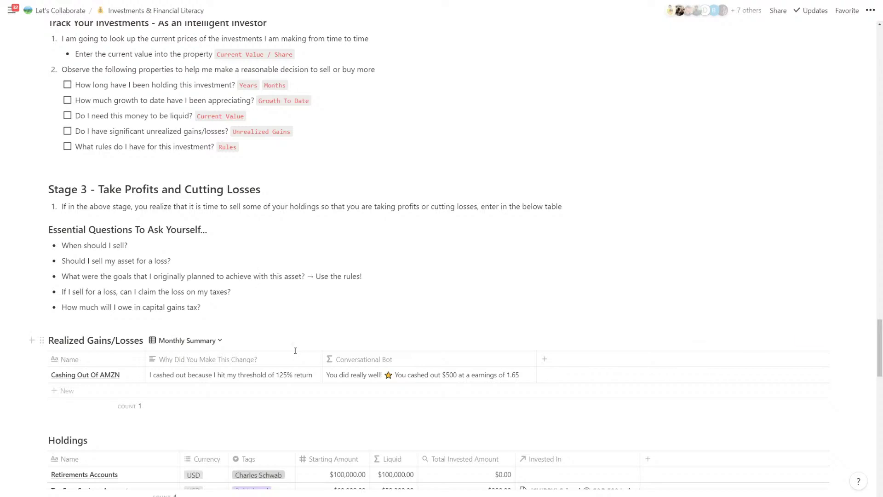
{"action": "scroll", "coordinate": [322, 345], "scroll_direction": "down", "scroll_amount": 4}
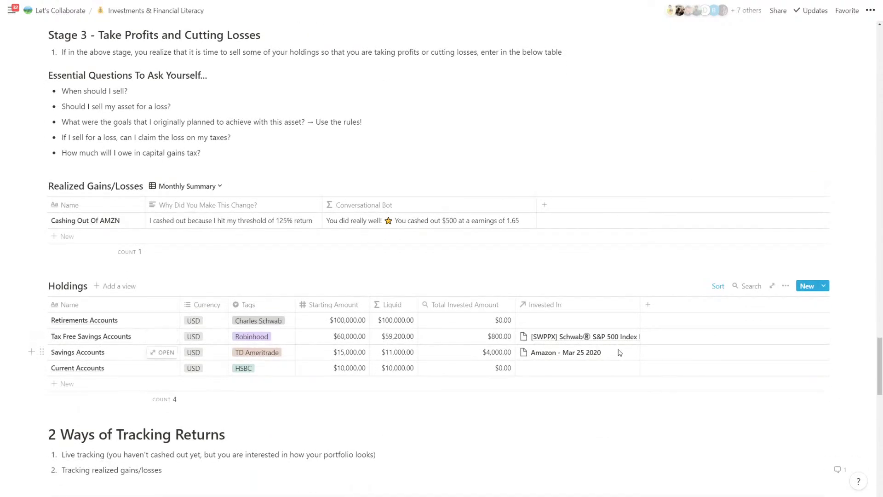
{"action": "left_click", "coordinate": [659, 312]}
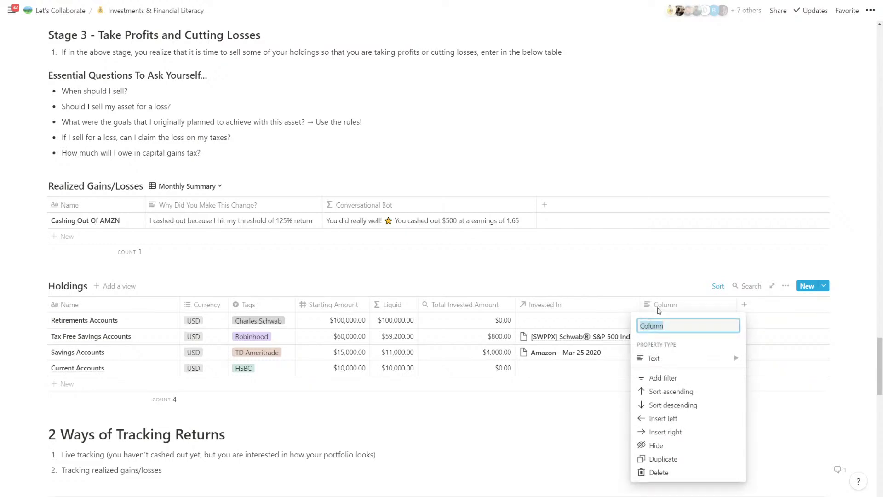
{"action": "type", "text": "Notes"}
{"action": "key", "text": "Home"}
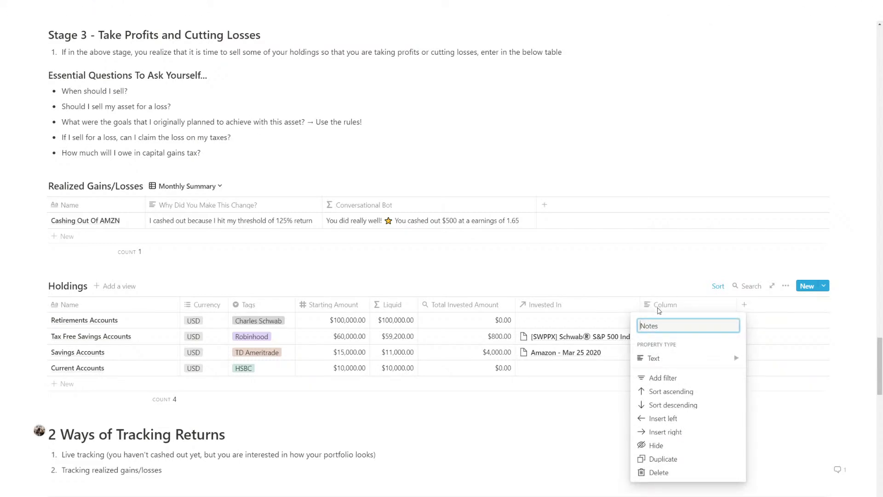
{"action": "type", "text": "Key"}
{"action": "key", "text": "Return"}
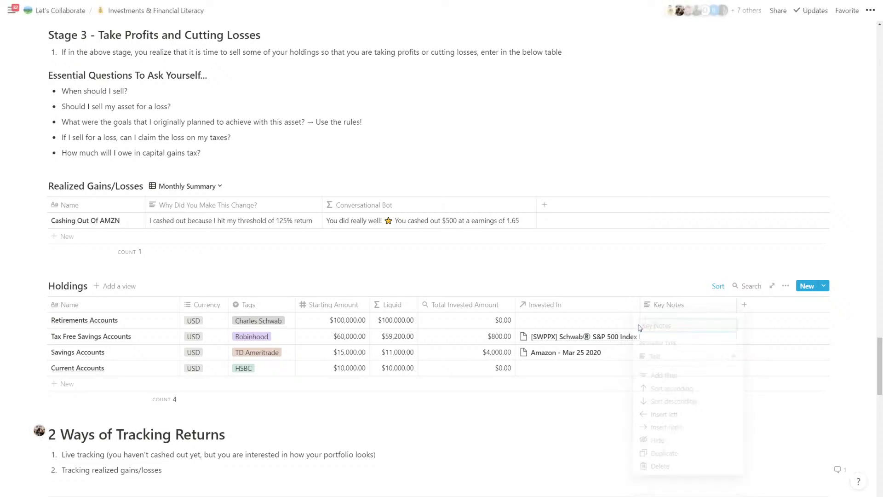
- Enter "Tax Free!" as the key note for Tax Free Savings Accounts in Holdings
{"action": "left_click", "coordinate": [679, 341]}
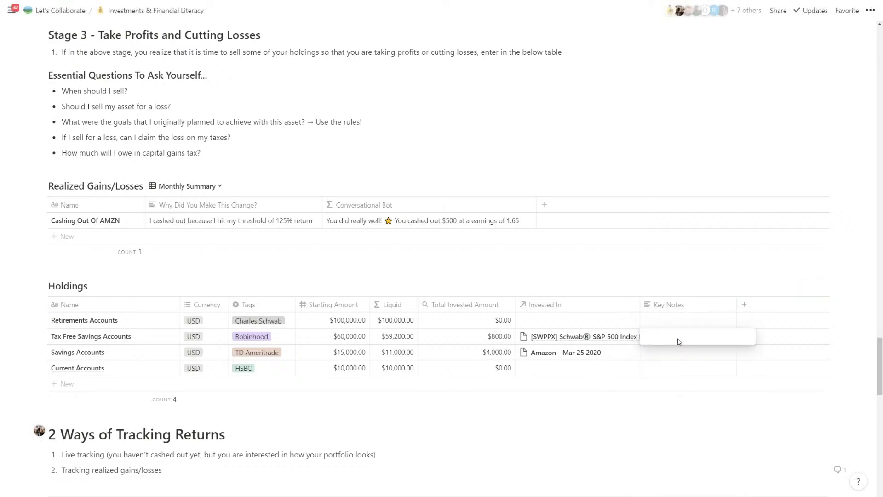
{"action": "type", "text": "Tax Free"}
{"action": "key", "text": "Return"}
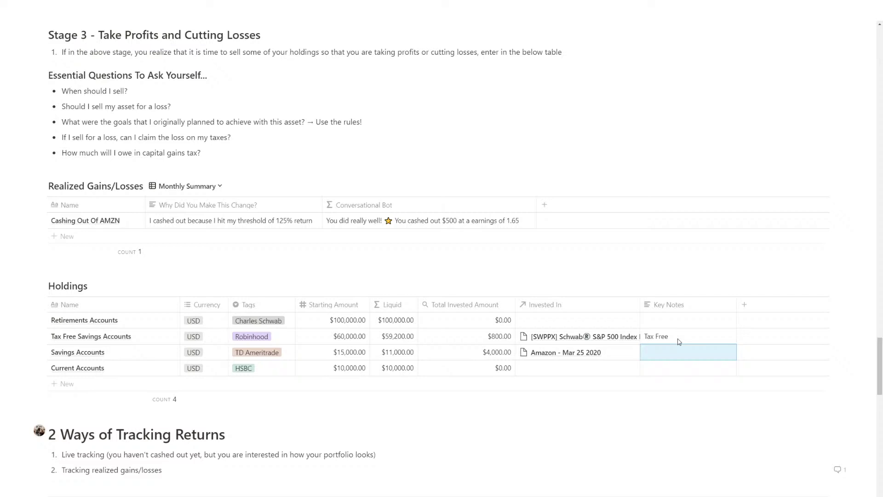
{"action": "left_click", "coordinate": [679, 341]}
{"action": "type", "text": "!"}
- Enter "Cannot withdraw until 65" as the key note for Retirements Accounts and slightly narrow the Key Notes column
{"action": "left_click", "coordinate": [690, 323]}
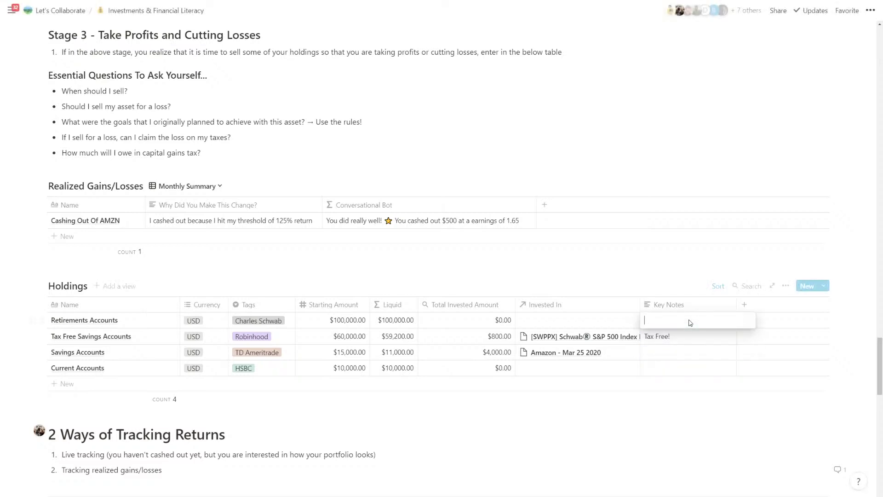
{"action": "type", "text": "Cannot with"}
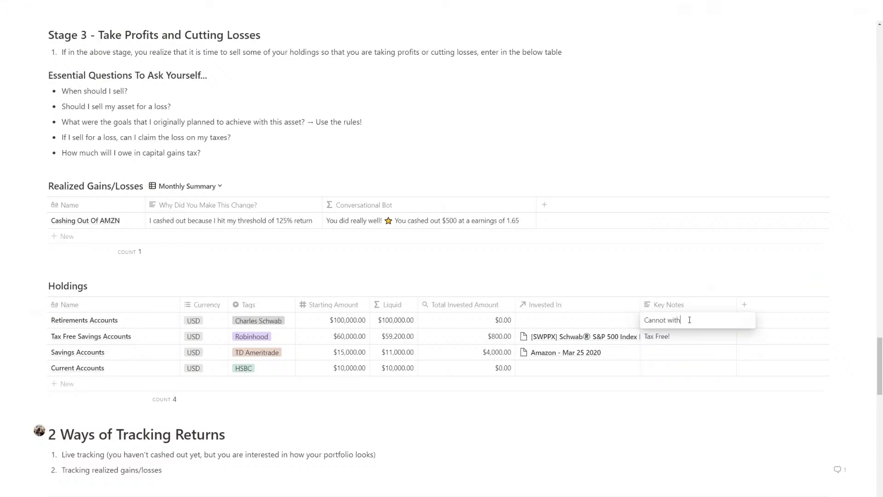
{"action": "type", "text": "draw until"}
{"action": "type", "text": "65"}
{"action": "key", "text": "Return"}
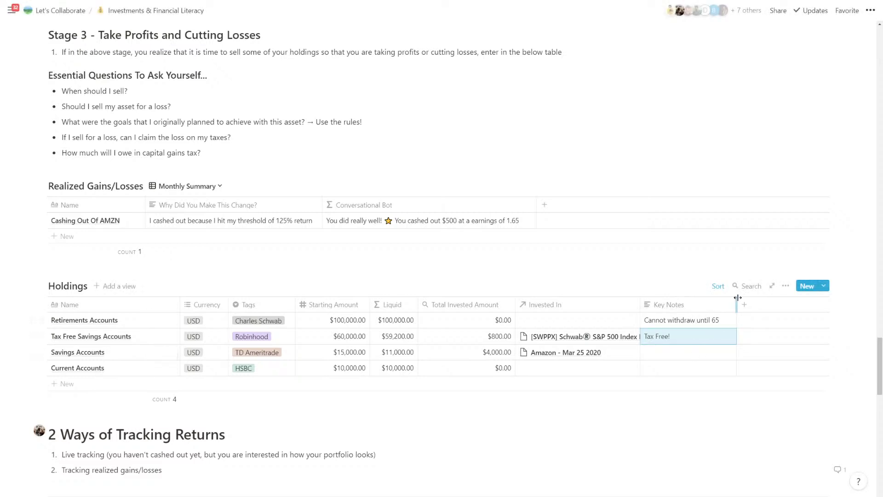
{"action": "left_click_drag", "start_coordinate": [738, 301], "coordinate": [736, 302]}
{"action": "key", "text": "Escape"}
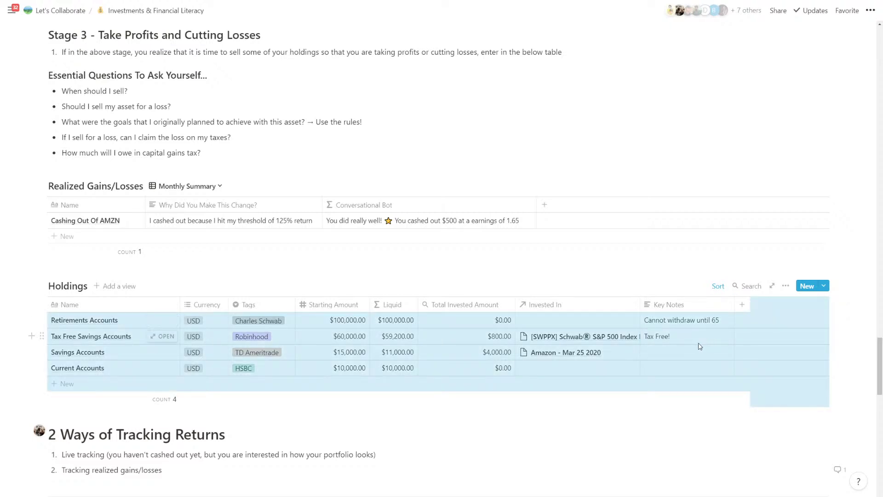
- Enter "Can withdraw freely" as the key note for Savings Accounts and copy it to Current Accounts
{"action": "left_click", "coordinate": [699, 350]}
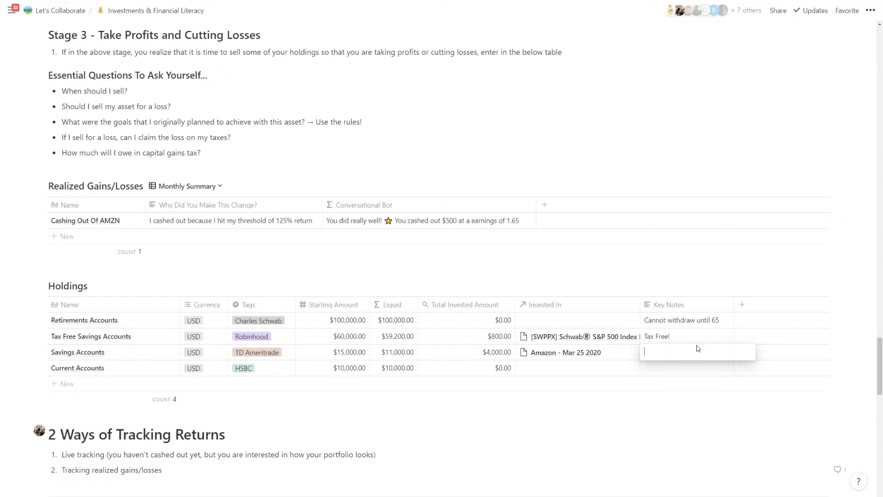
{"action": "type", "text": "Can"}
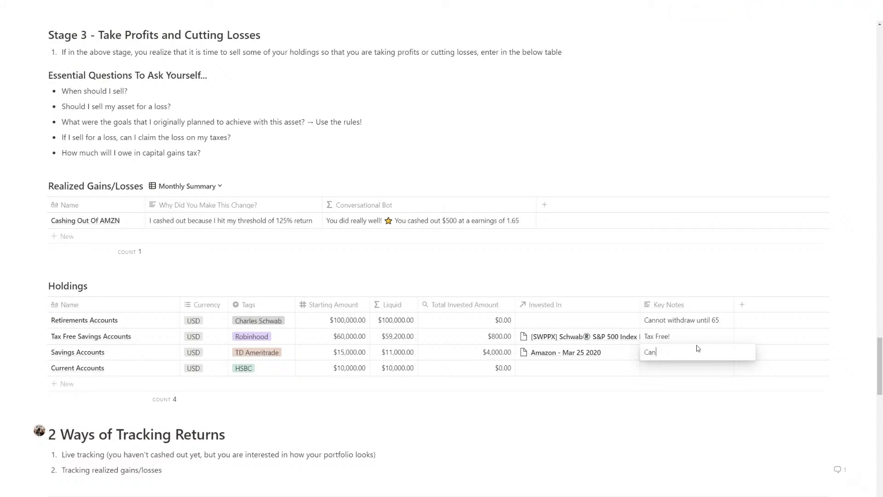
{"action": "type", "text": " withdraw freely"}
{"action": "key", "text": "Return"}
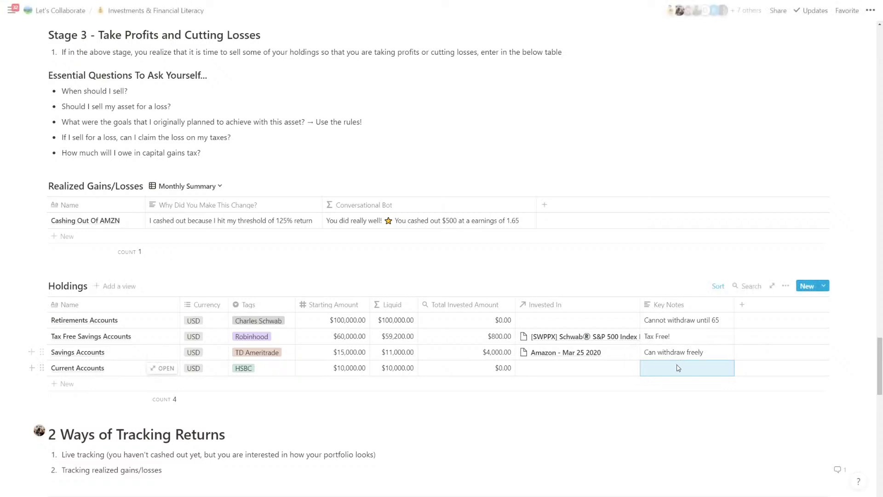
{"action": "key", "text": "Up"}
{"action": "key", "text": "ctrl+c"}
{"action": "key", "text": "Down"}
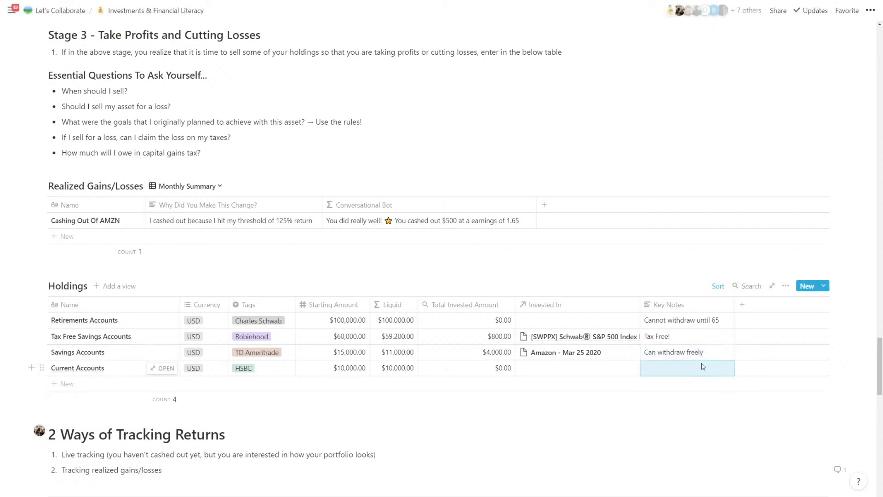
{"action": "key", "text": "ctrl+v"}
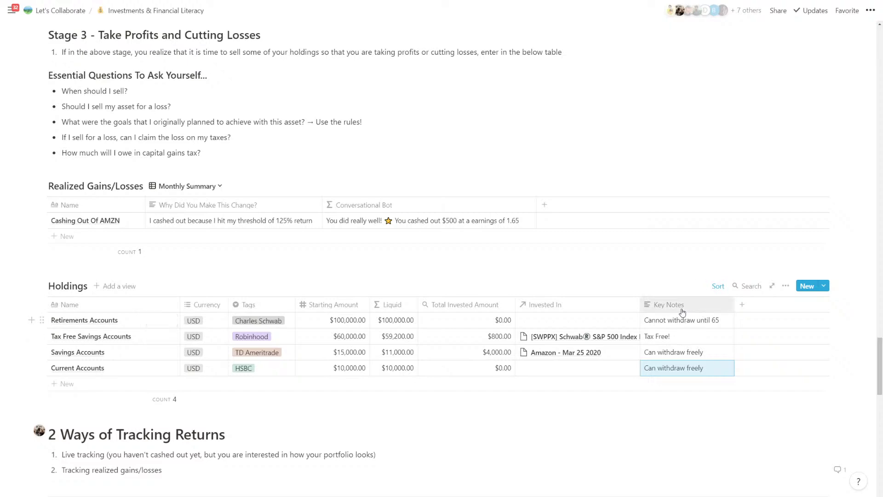
- Duplicate the Rules rollup property in the Investment Portfolio table
{"action": "scroll", "coordinate": [704, 342], "scroll_direction": "up", "scroll_amount": 10}
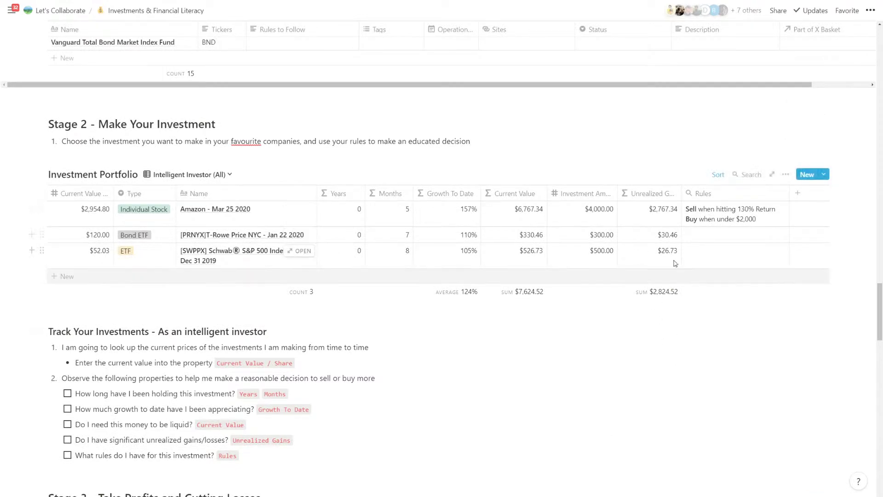
{"action": "left_click", "coordinate": [779, 195]}
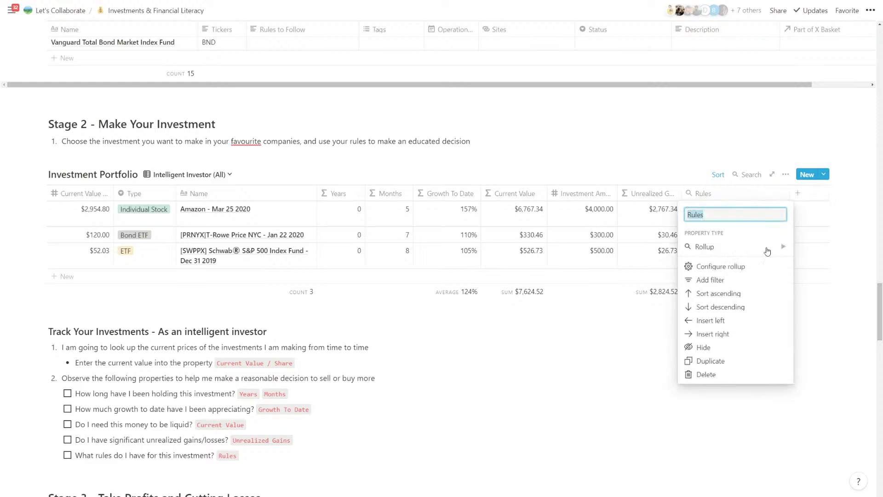
{"action": "left_click", "coordinate": [711, 361]}
- Configure the duplicated Rules rollup to use the "Which Account?" relation and show the original Key Notes property
{"action": "left_click", "coordinate": [813, 195]}
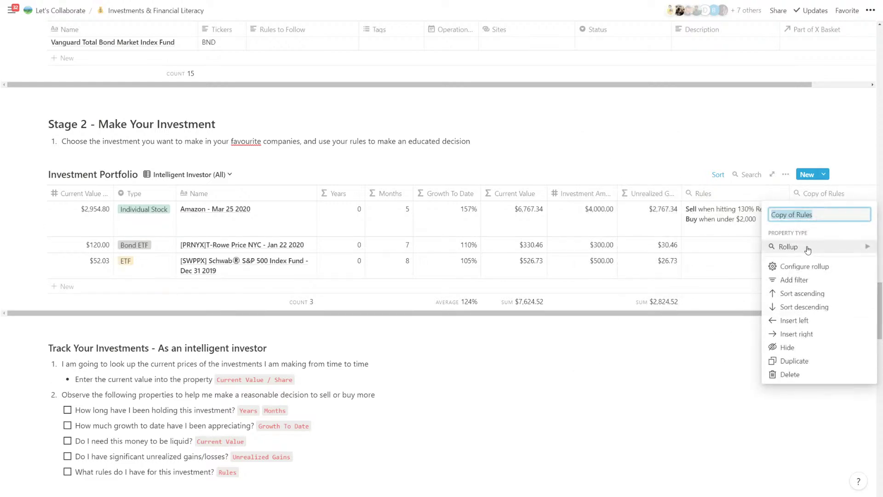
{"action": "left_click", "coordinate": [803, 266]}
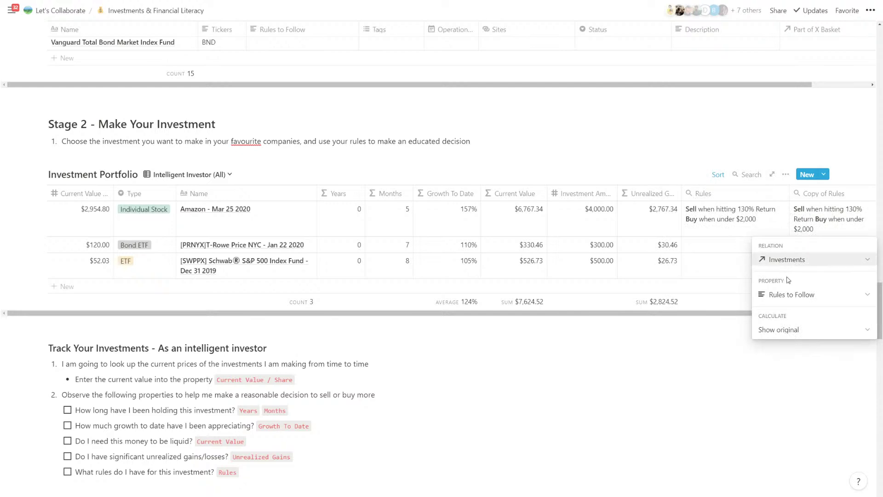
{"action": "left_click", "coordinate": [792, 294]}
{"action": "left_click", "coordinate": [792, 263]}
{"action": "left_click", "coordinate": [792, 260]}
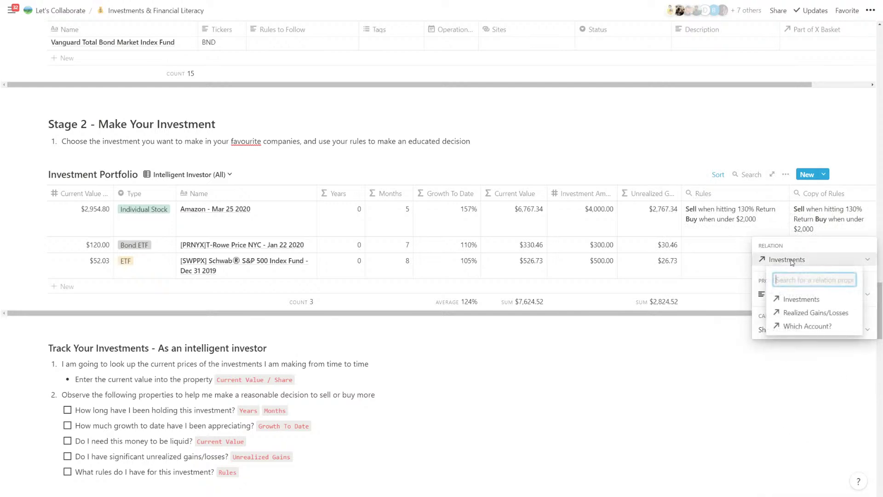
{"action": "left_click", "coordinate": [788, 322]}
{"action": "left_click", "coordinate": [792, 295]}
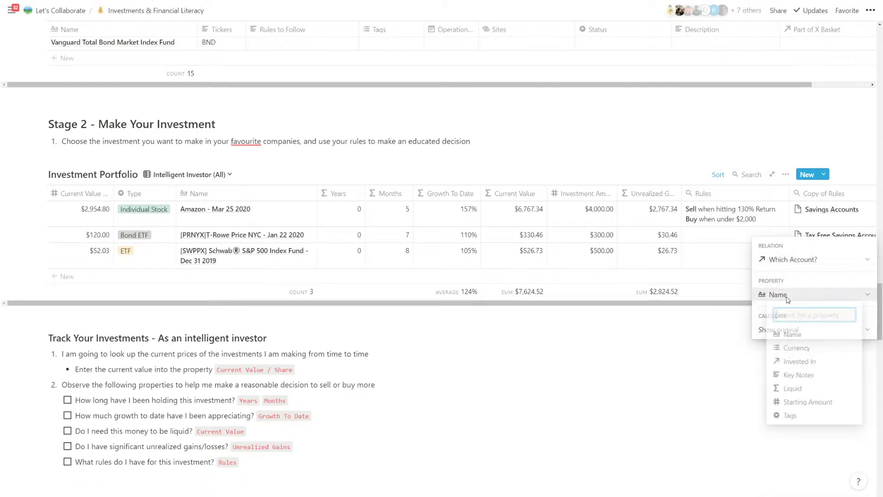
{"action": "left_click", "coordinate": [802, 376]}
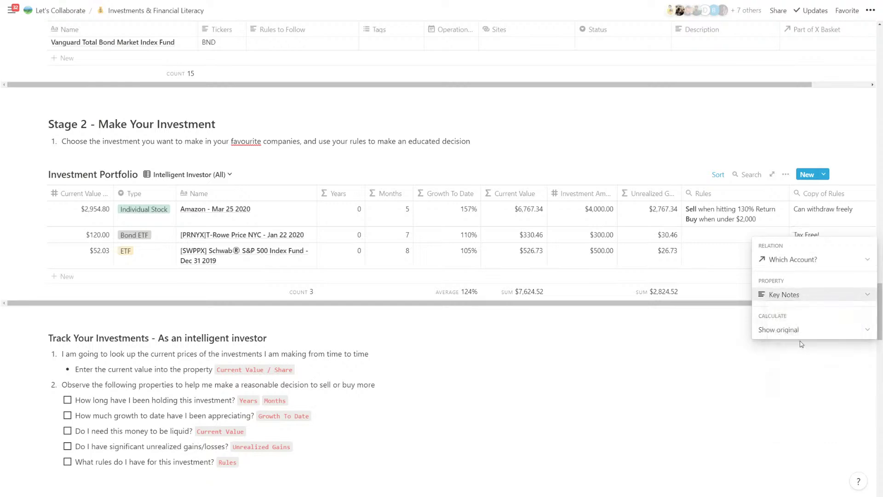
{"action": "left_click", "coordinate": [727, 295]}
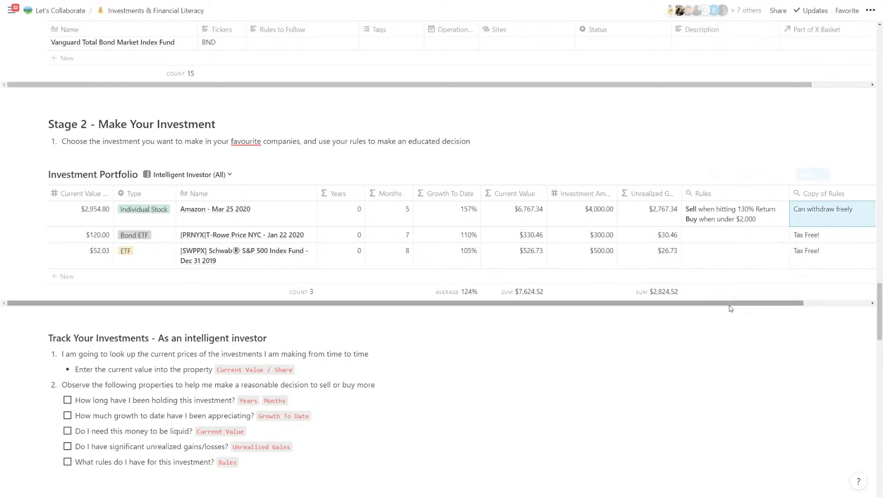
- Slightly narrow the duplicated rollup column in Investment Portfolio and rename it "Account Notes"
{"action": "scroll", "coordinate": [755, 237], "scroll_direction": "right", "scroll_amount": 3}
{"action": "left_click_drag", "start_coordinate": [830, 196], "coordinate": [818, 195]}
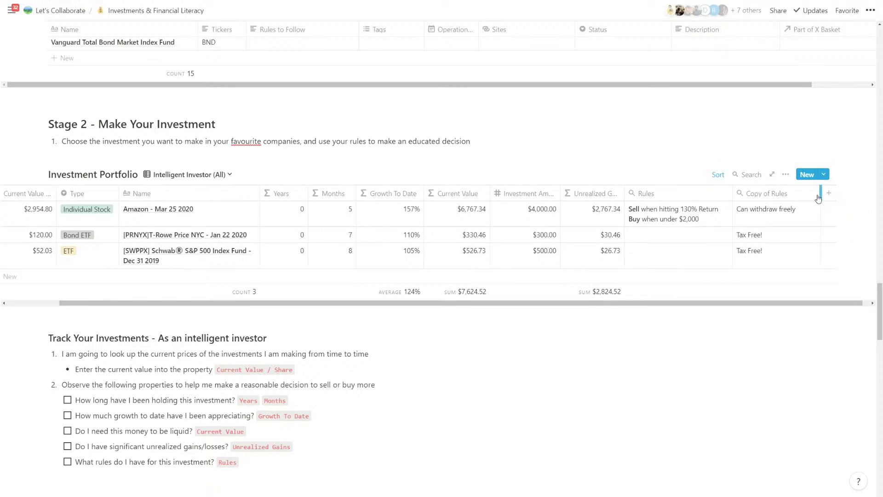
{"action": "left_click", "coordinate": [803, 197]}
{"action": "type", "text": "A"}
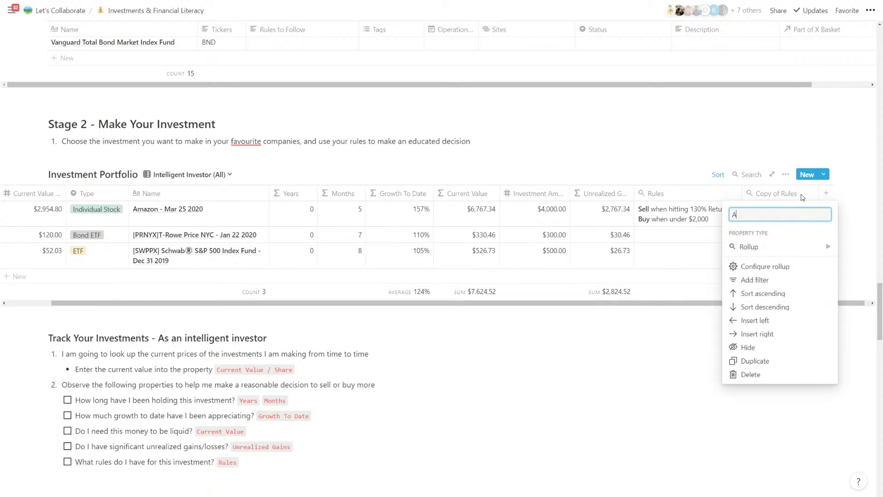
{"action": "type", "text": "ccount Notes"}
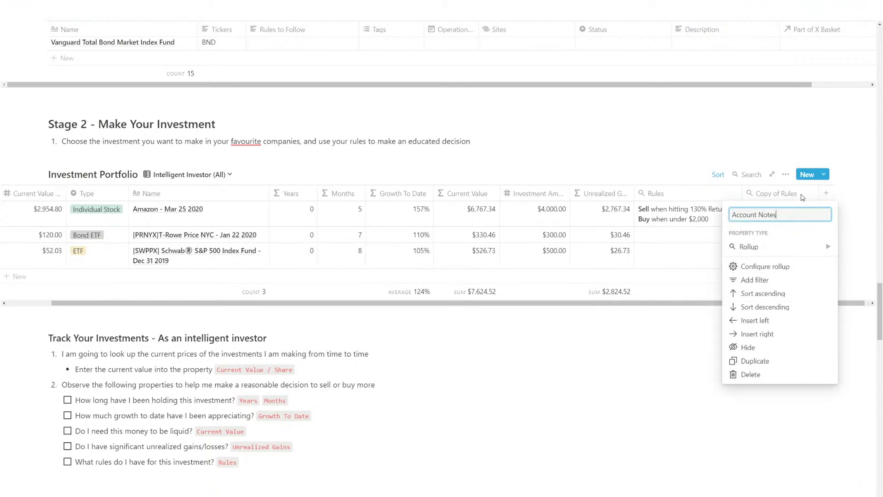
{"action": "key", "text": "Return"}
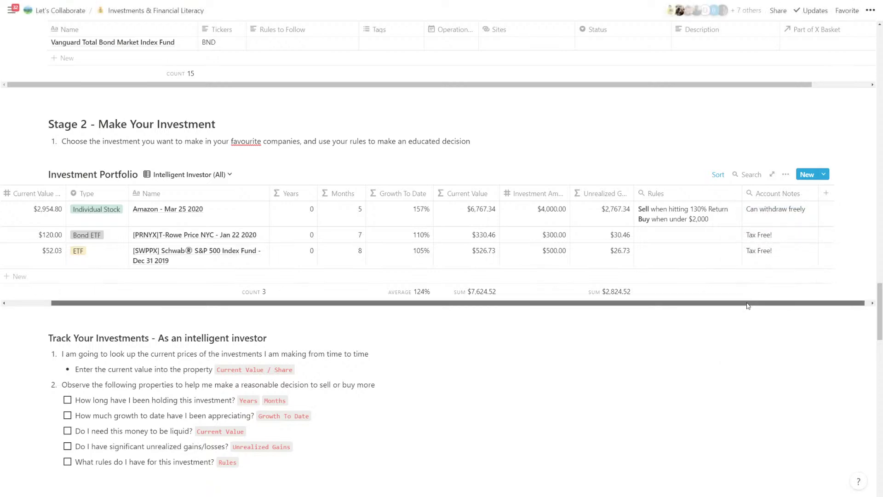
{"action": "left_click_drag", "start_coordinate": [747, 303], "coordinate": [725, 304]}
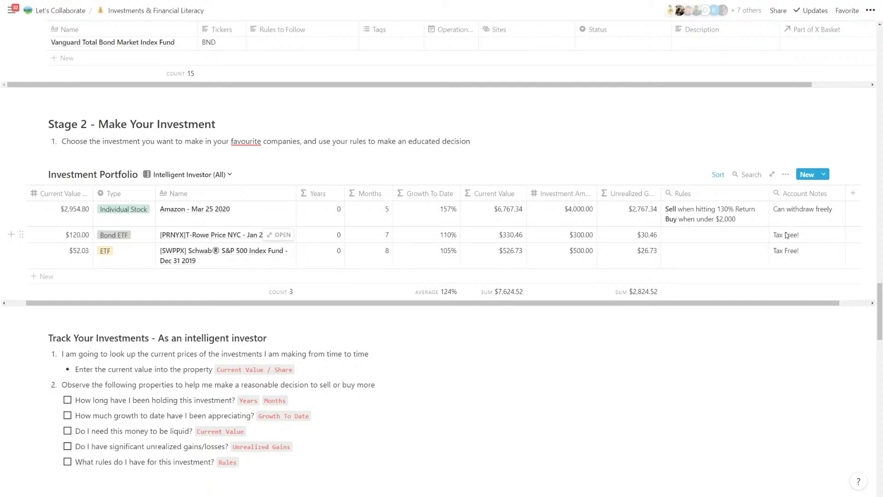
{"action": "left_click", "coordinate": [218, 176]}
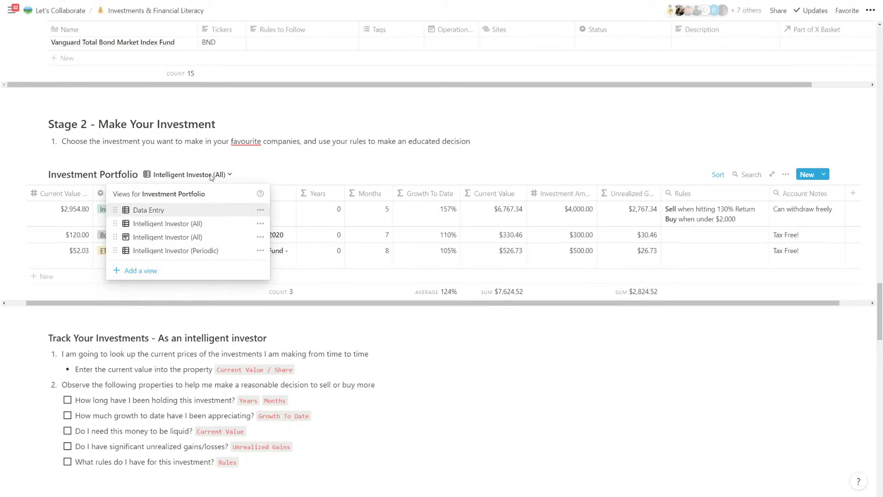
{"action": "left_click", "coordinate": [216, 165]}
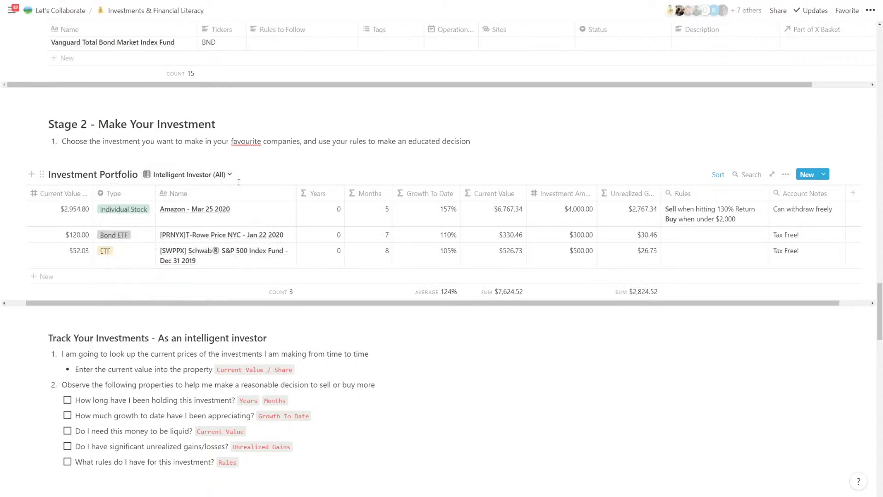
{"action": "left_click_drag", "start_coordinate": [374, 303], "coordinate": [411, 303]}
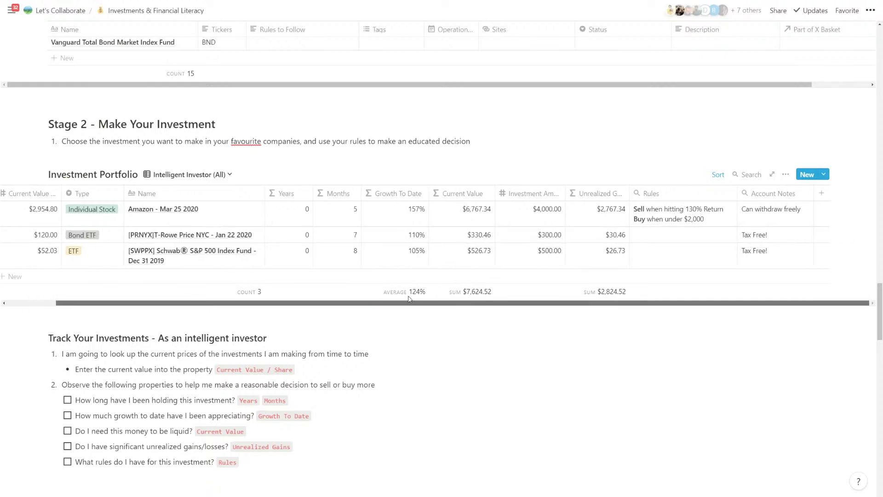
{"action": "scroll", "coordinate": [395, 292], "scroll_direction": "left", "scroll_amount": 2}
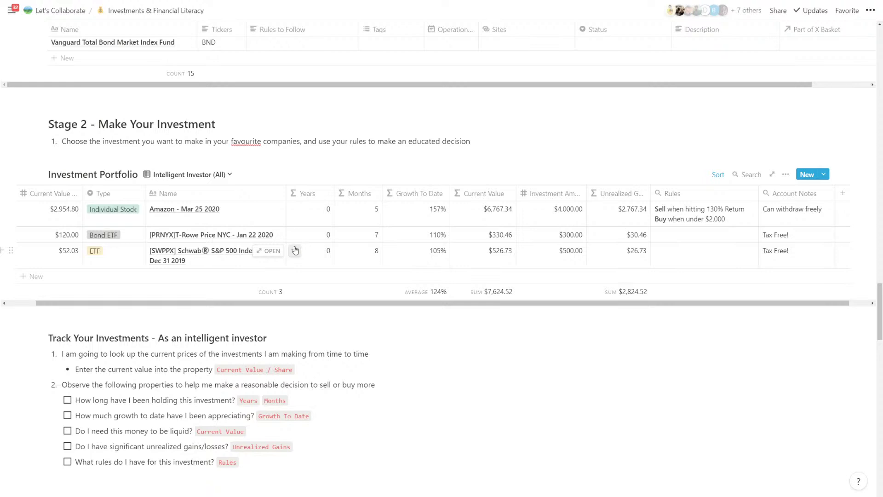
- Switch Investment Portfolio to the Intelligent Investor (Periodic) view and show the Account Notes property there
{"action": "left_click", "coordinate": [194, 181]}
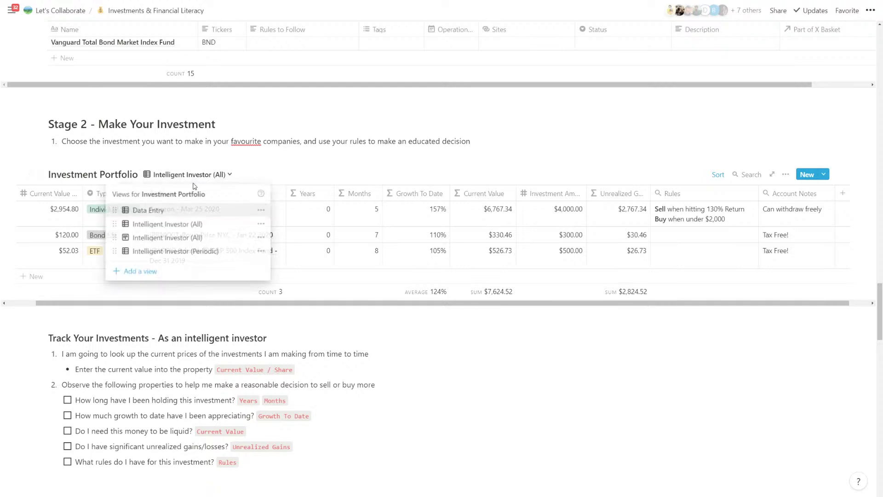
{"action": "left_click", "coordinate": [192, 243]}
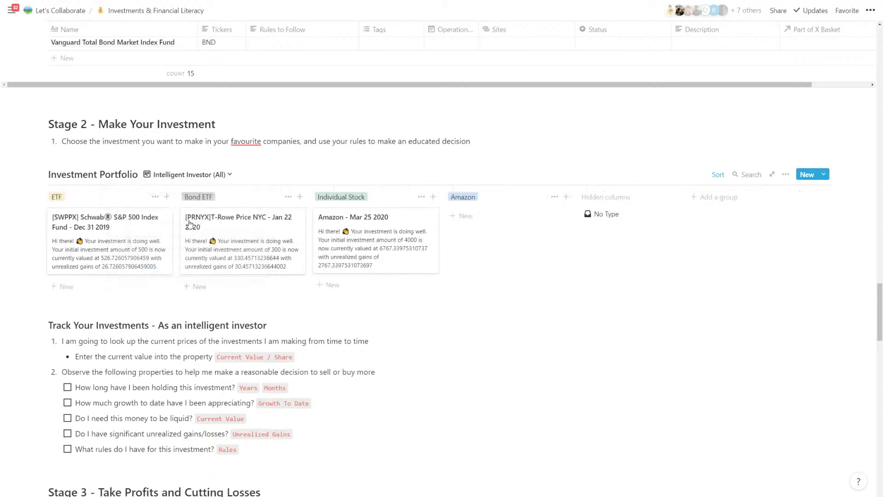
{"action": "left_click", "coordinate": [214, 180]}
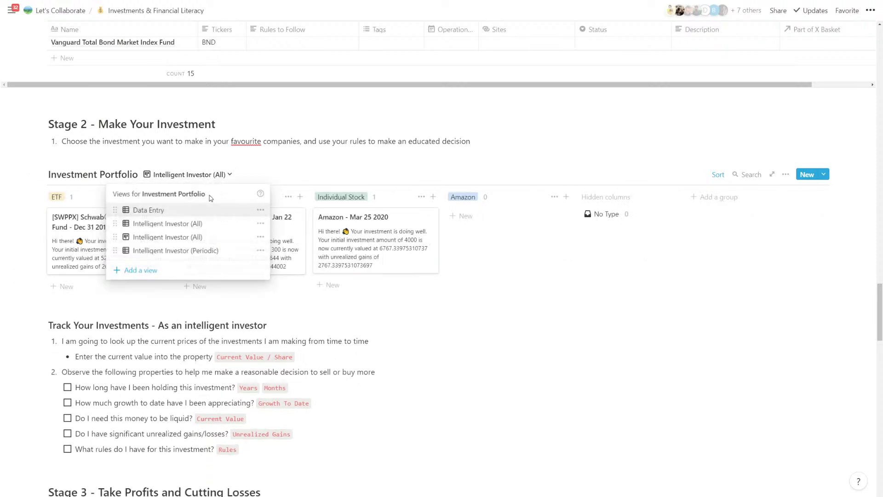
{"action": "left_click", "coordinate": [193, 250]}
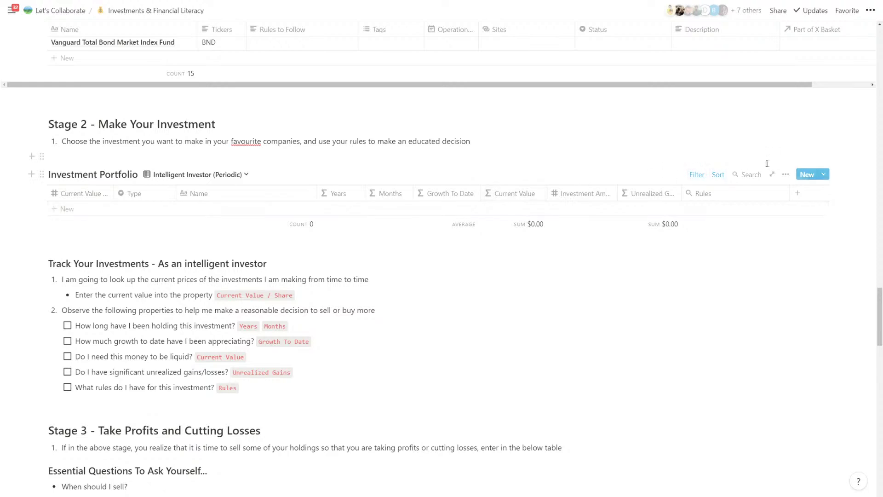
{"action": "left_click", "coordinate": [785, 175]}
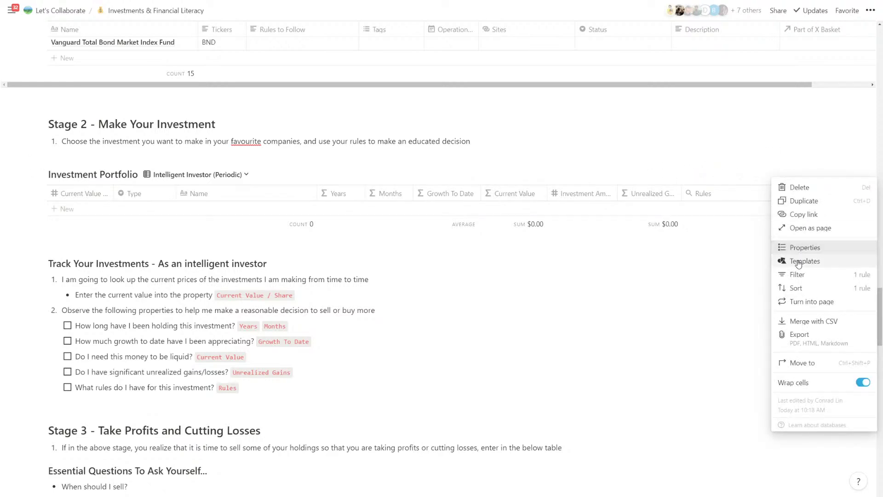
{"action": "left_click", "coordinate": [807, 248]}
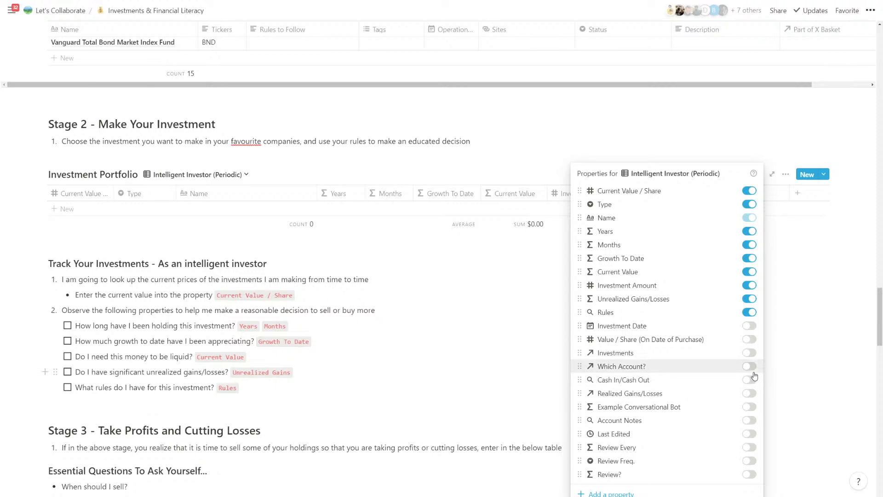
{"action": "left_click", "coordinate": [749, 420]}
{"action": "left_click", "coordinate": [801, 344]}
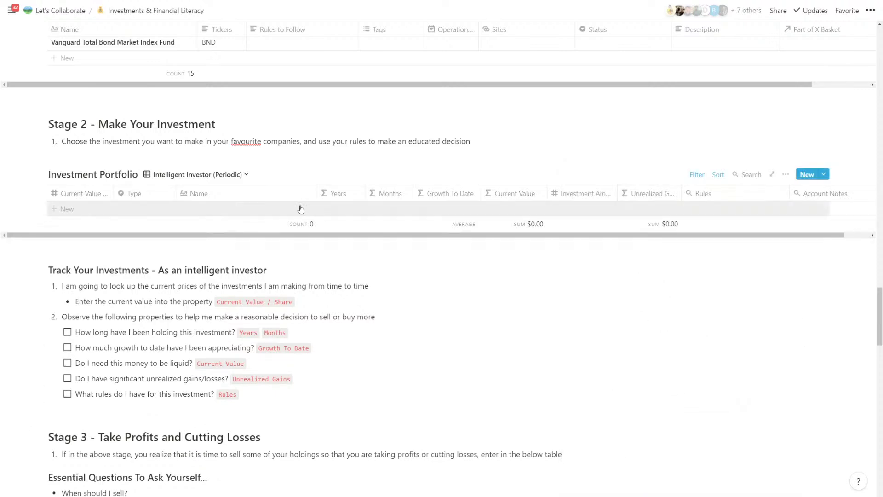
- Return Investment Portfolio to the Intelligent Investor (All) table view and widen the Name column so the longest name fits on one line
{"action": "left_click", "coordinate": [202, 175]}
{"action": "left_click", "coordinate": [219, 224]}
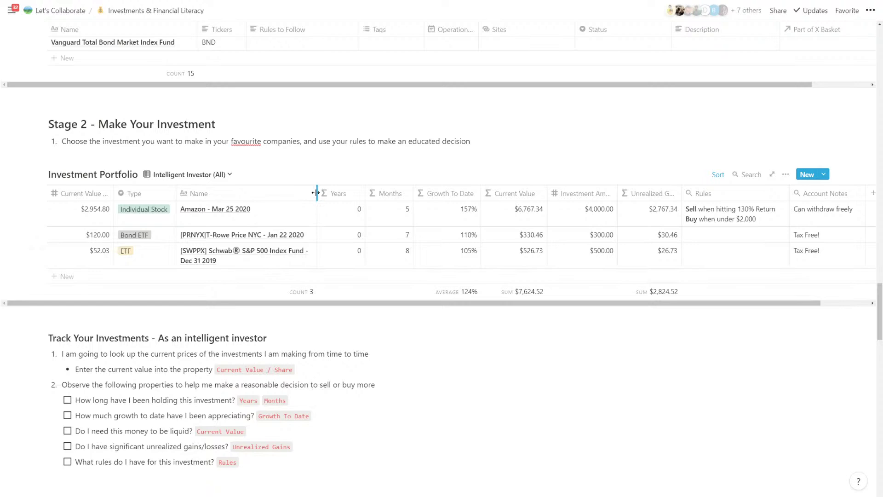
{"action": "left_click_drag", "start_coordinate": [317, 193], "coordinate": [352, 195]}
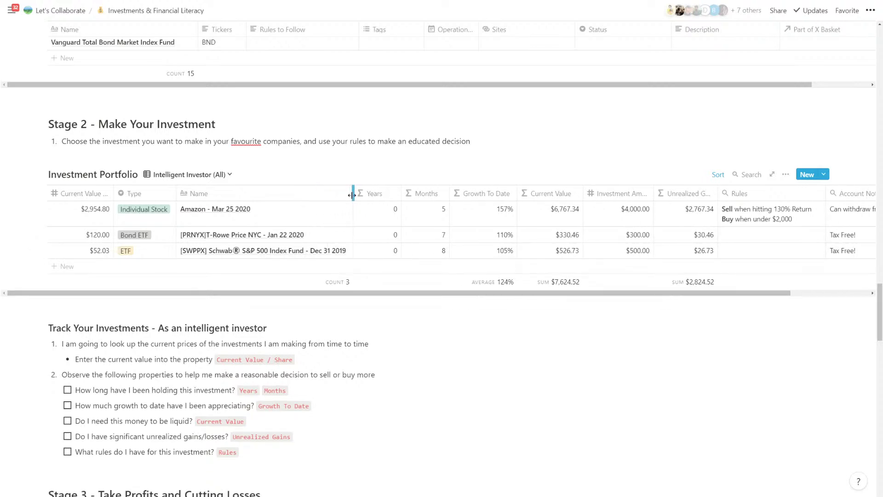
- Prefix the Amazon investment's name with its ticker so it reads "[AMZN] Amazon - Mar 25 2020"
{"action": "left_click", "coordinate": [206, 212]}
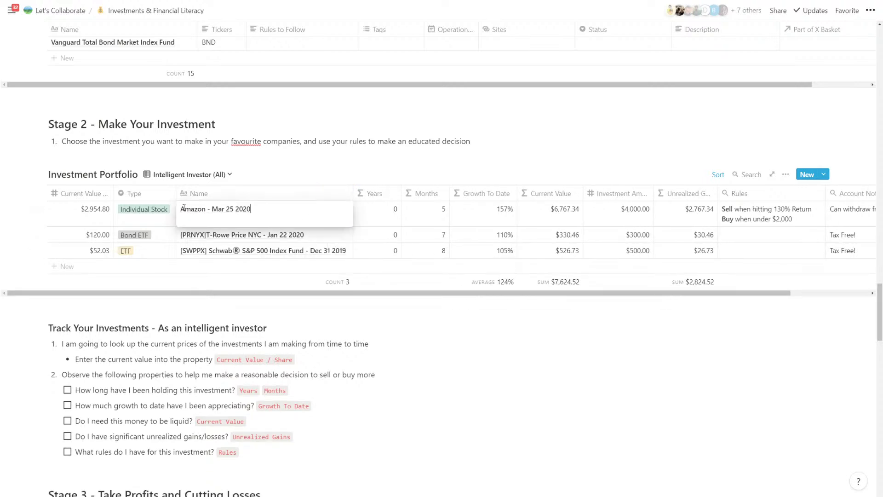
{"action": "type", "text": "[AMZN"}
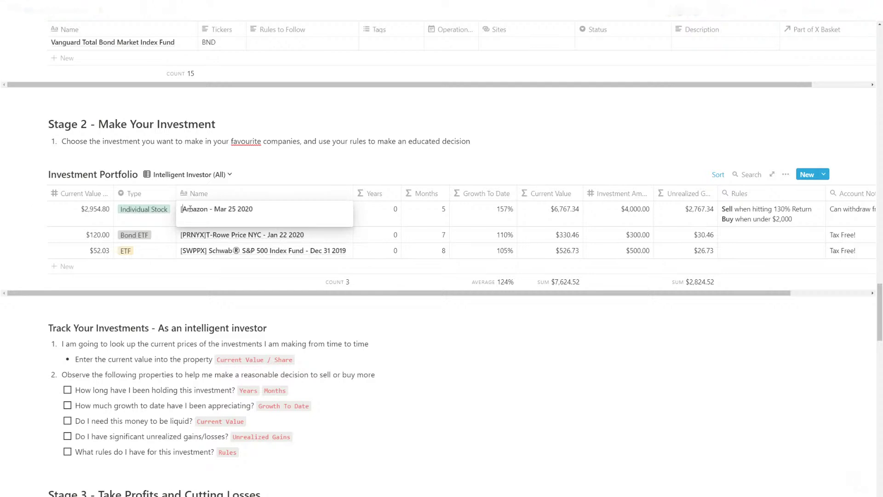
{"action": "type", "text": "]"}
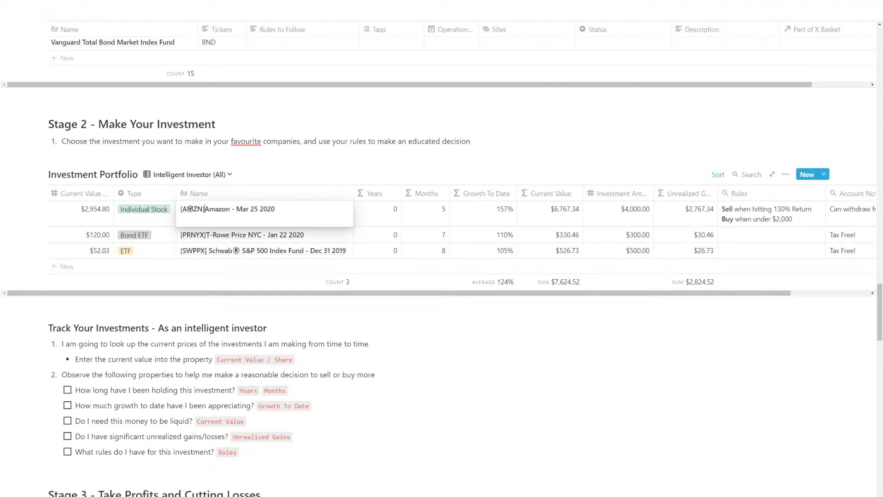
{"action": "key", "text": "Return"}
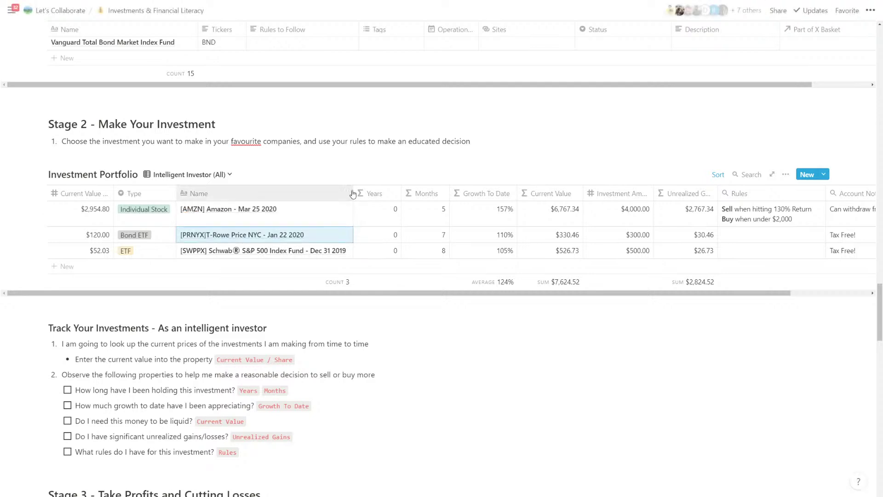
- Add a to-do "What are the unique quirks of the account that I chose to make the investment with?" with inline code "Account Notes" to the intelligent investor checklist
{"action": "left_click_drag", "start_coordinate": [219, 295], "coordinate": [324, 291]}
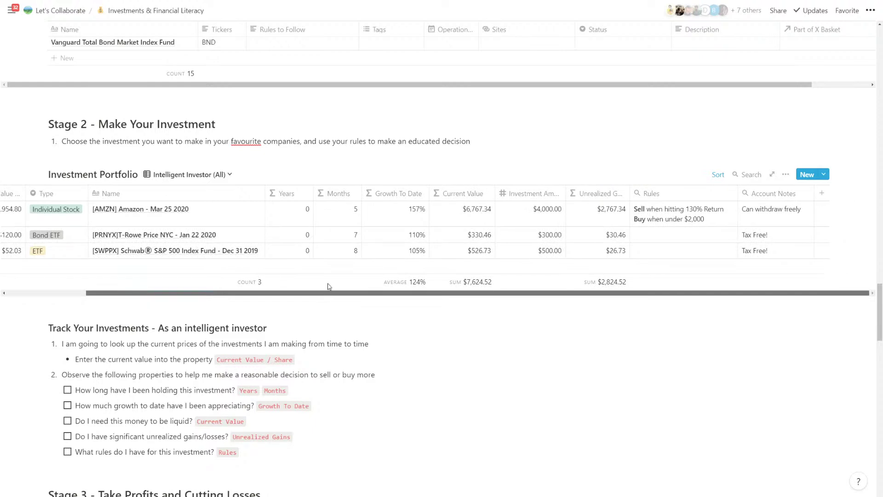
{"action": "scroll", "coordinate": [329, 287], "scroll_direction": "left", "scroll_amount": 3}
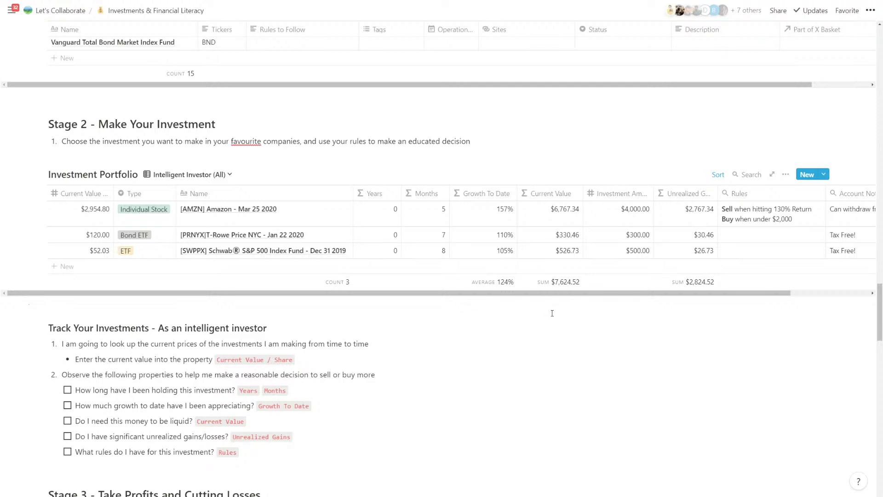
{"action": "scroll", "coordinate": [518, 299], "scroll_direction": "down", "scroll_amount": 3}
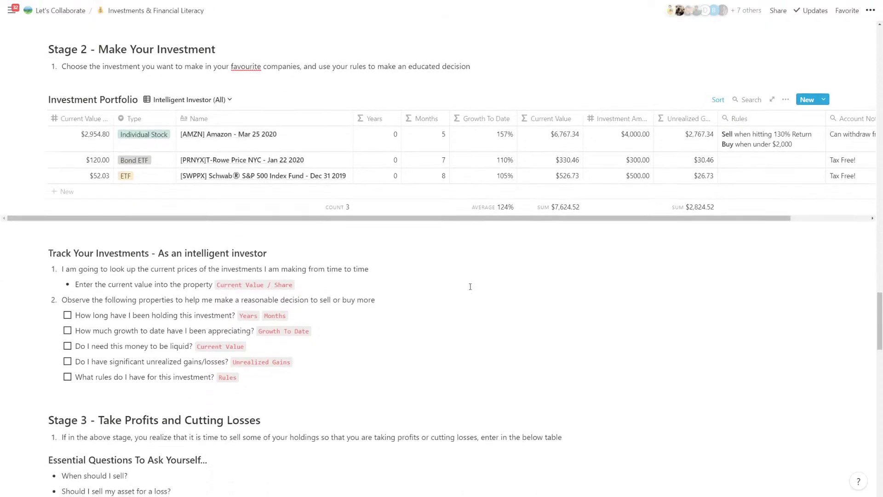
{"action": "left_click", "coordinate": [276, 375]}
{"action": "key", "text": "Return"}
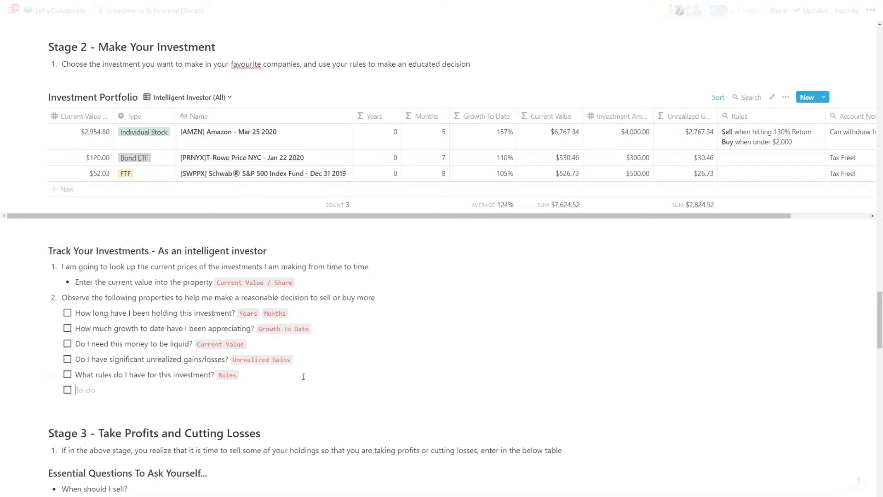
{"action": "type", "text": "Wha"}
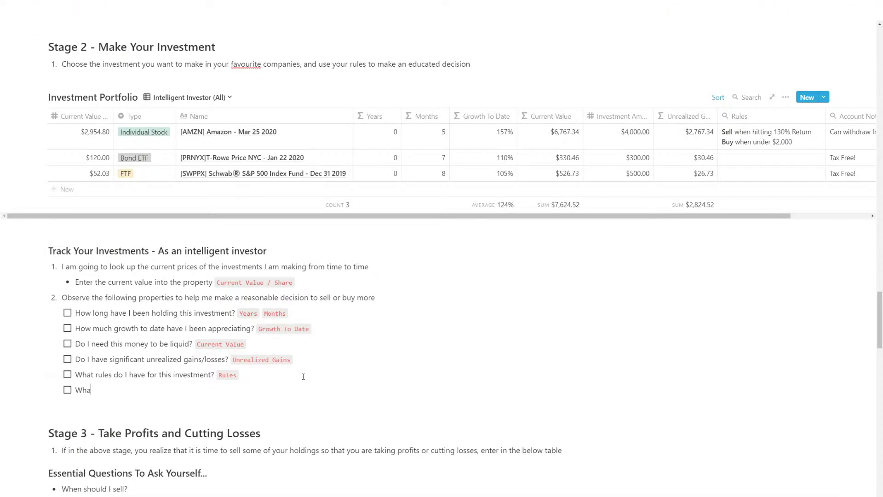
{"action": "type", "text": "t are the unique quy"}
{"action": "type", "text": "rks of the "}
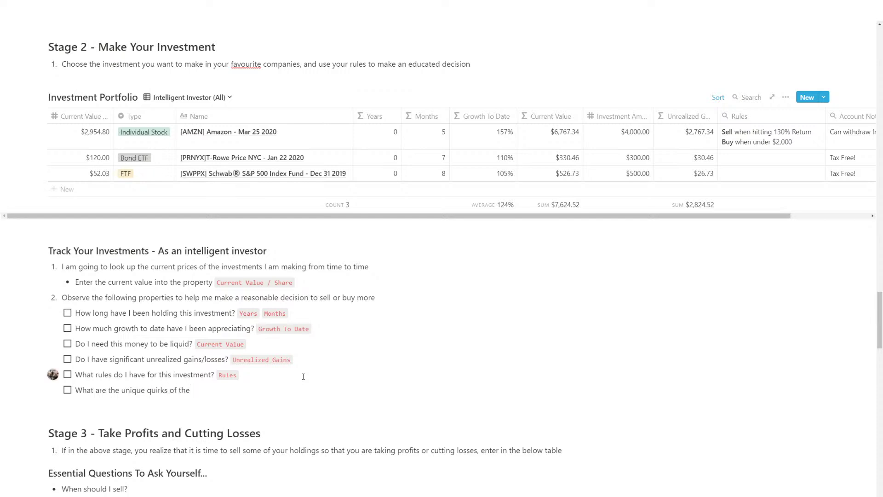
{"action": "type", "text": "account that I chose to make the investme"}
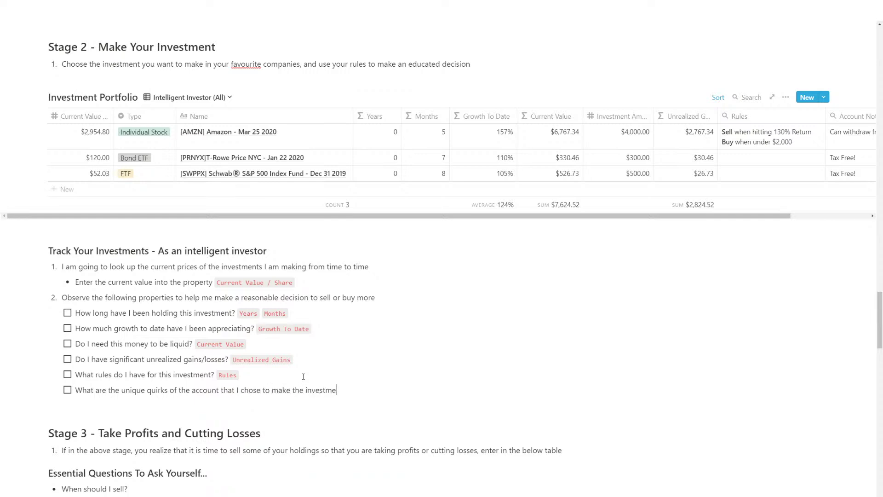
{"action": "type", "text": "nt with?"}
{"action": "type", "text": " `Ac"}
{"action": "type", "text": "count Notes`"}
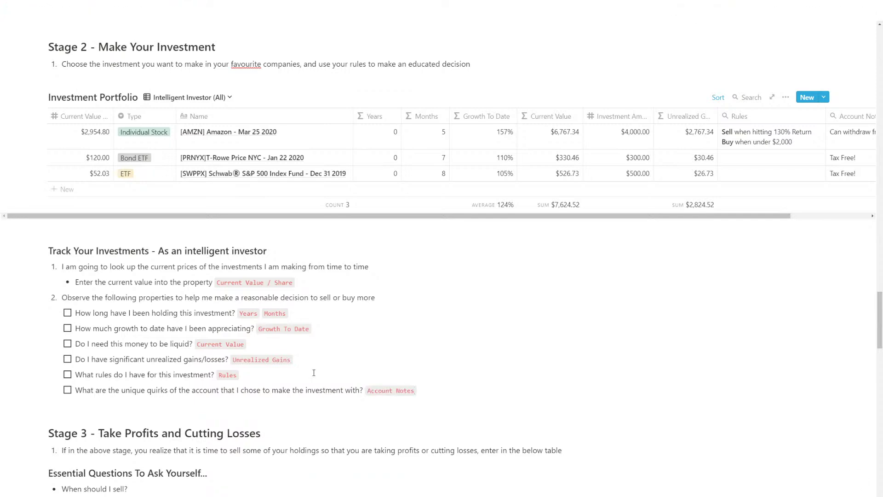
- Slightly narrow the Total Invested Amount column in the Holdings table
{"action": "scroll", "coordinate": [313, 372], "scroll_direction": "down", "scroll_amount": 3}
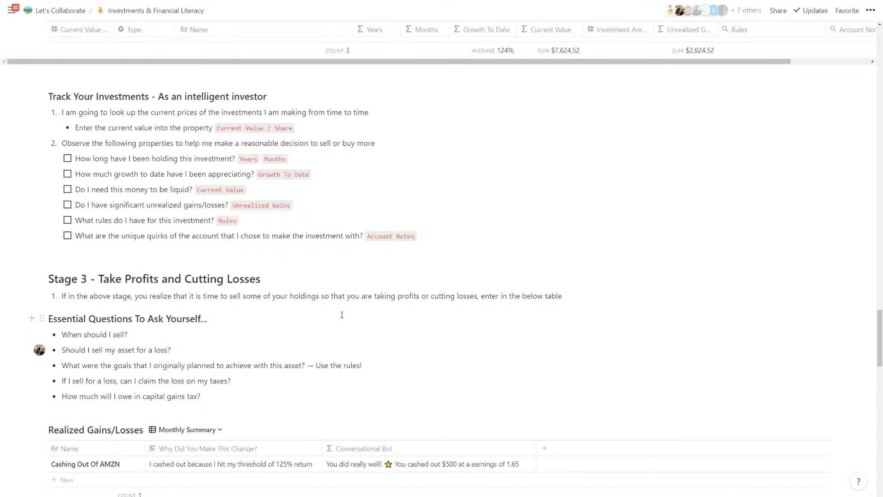
{"action": "scroll", "coordinate": [342, 309], "scroll_direction": "down", "scroll_amount": 4}
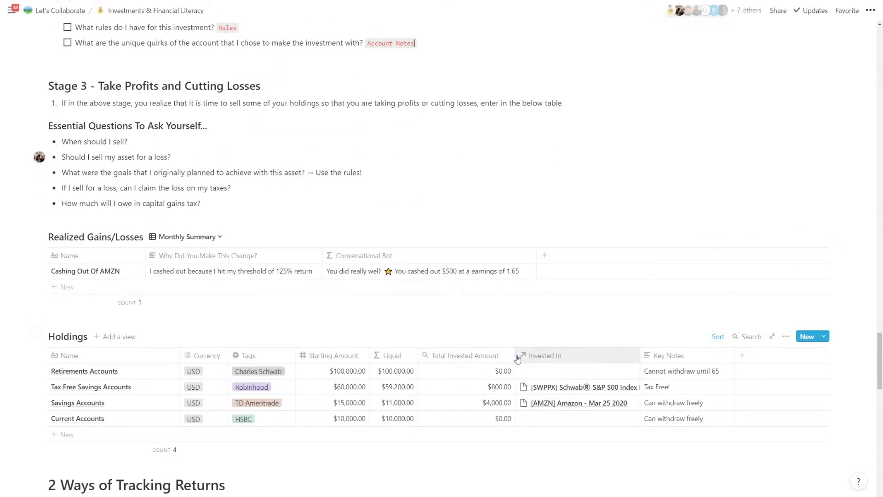
{"action": "left_click_drag", "start_coordinate": [515, 355], "coordinate": [506, 355]}
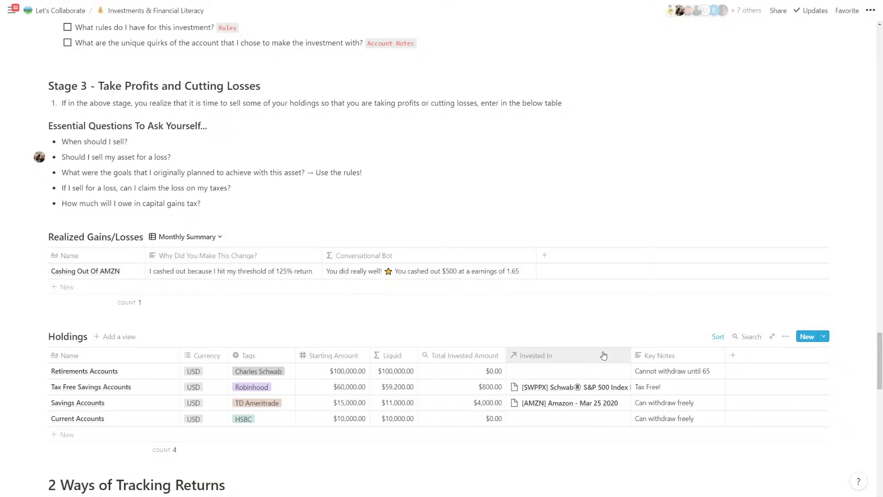
- Add a text property named "Fees" after Key Notes in the Holdings table
{"action": "scroll", "coordinate": [604, 355], "scroll_direction": "up", "scroll_amount": 8}
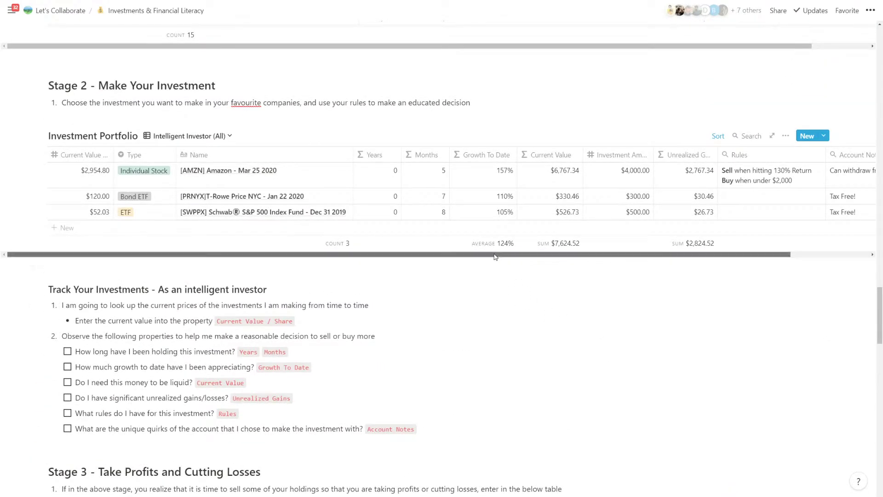
{"action": "scroll", "coordinate": [524, 299], "scroll_direction": "down", "scroll_amount": 3}
{"action": "scroll", "coordinate": [524, 300], "scroll_direction": "down", "scroll_amount": 9}
{"action": "left_click", "coordinate": [733, 279]}
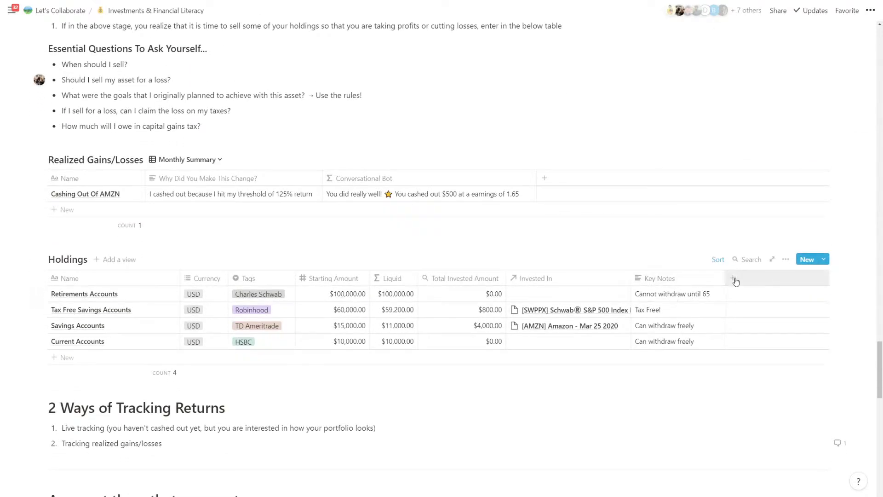
{"action": "type", "text": "Fees"}
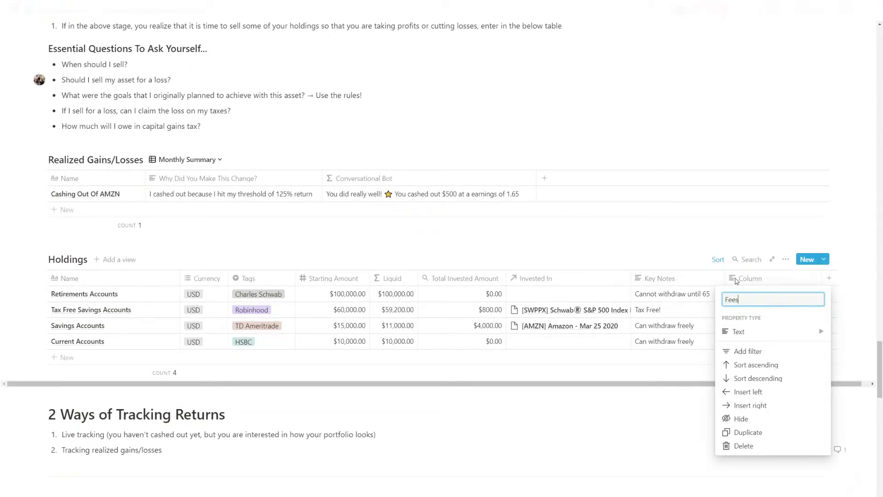
{"action": "key", "text": "Return"}
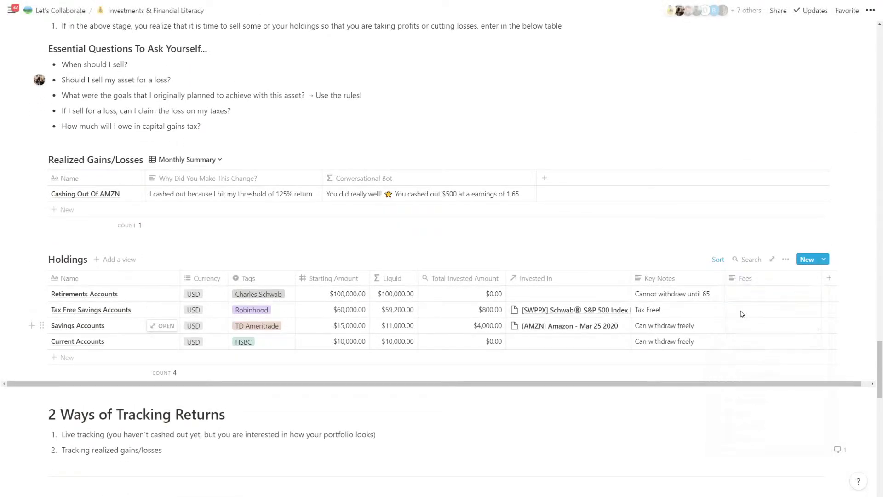
{"action": "left_click", "coordinate": [765, 299]}
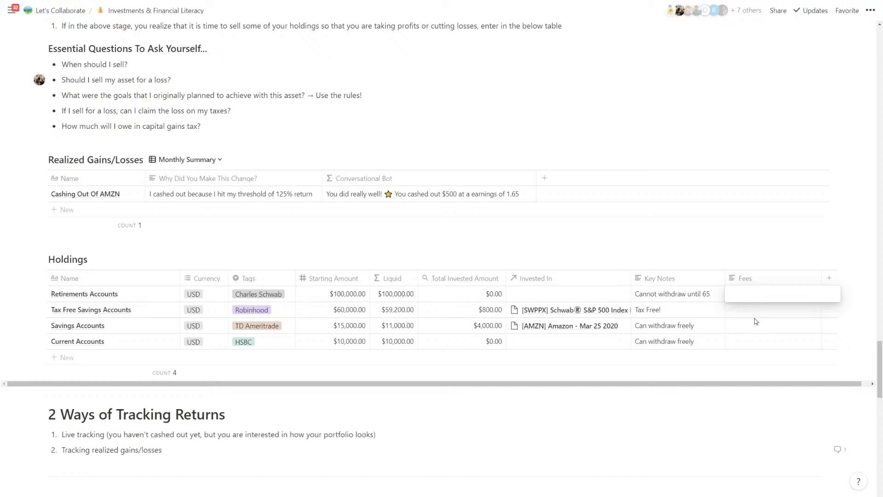
{"action": "key", "text": "Escape"}
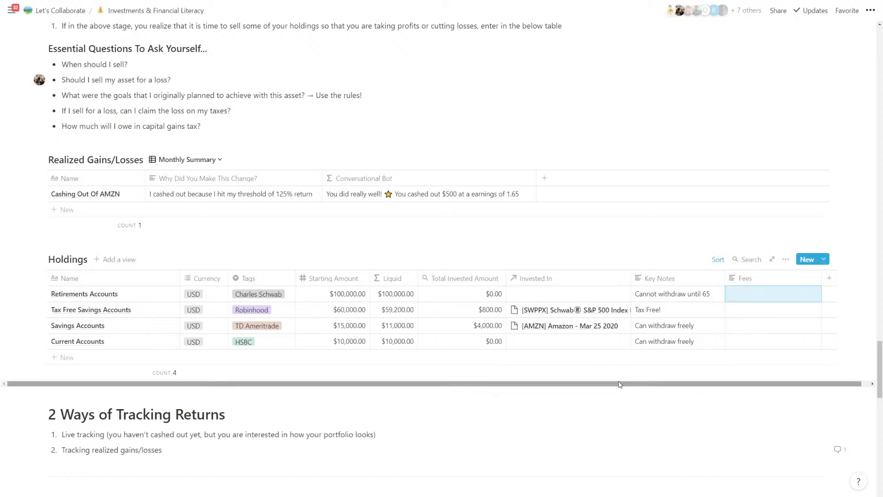
- Fill in Fees with "No trading fees" for Tax Free Savings Accounts and "$9.95 trading fee" for Savings Accounts
{"action": "left_click_drag", "start_coordinate": [621, 384], "coordinate": [624, 384]}
{"action": "left_click", "coordinate": [752, 311]}
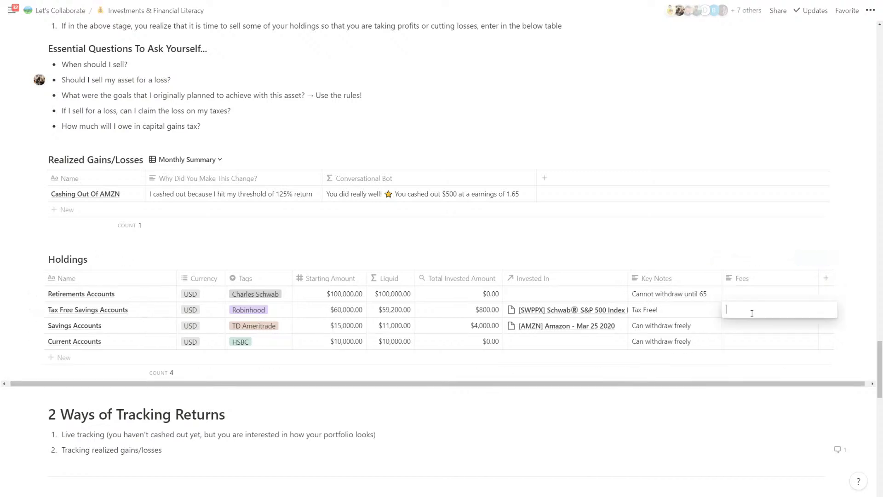
{"action": "type", "text": "Tr"}
{"action": "key", "text": "BackSpace"}
{"action": "key", "text": "BackSpace"}
{"action": "type", "text": "No "}
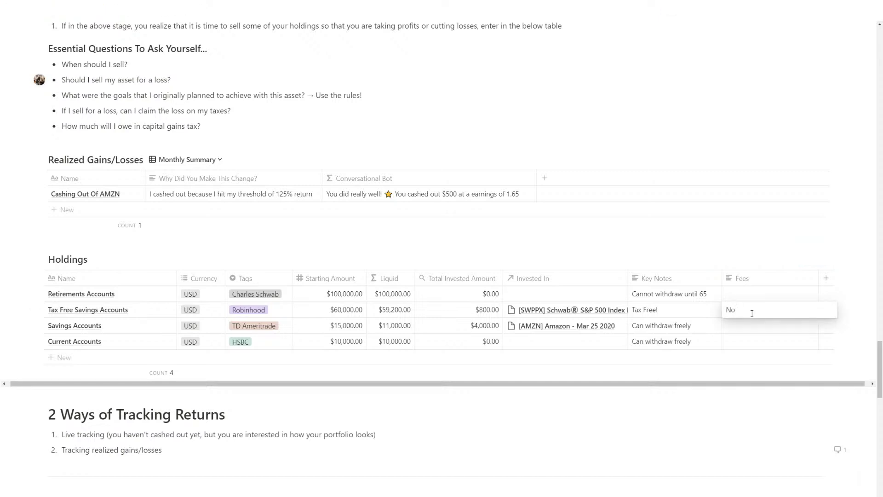
{"action": "type", "text": "Ttrading fees"}
{"action": "key", "text": "Return"}
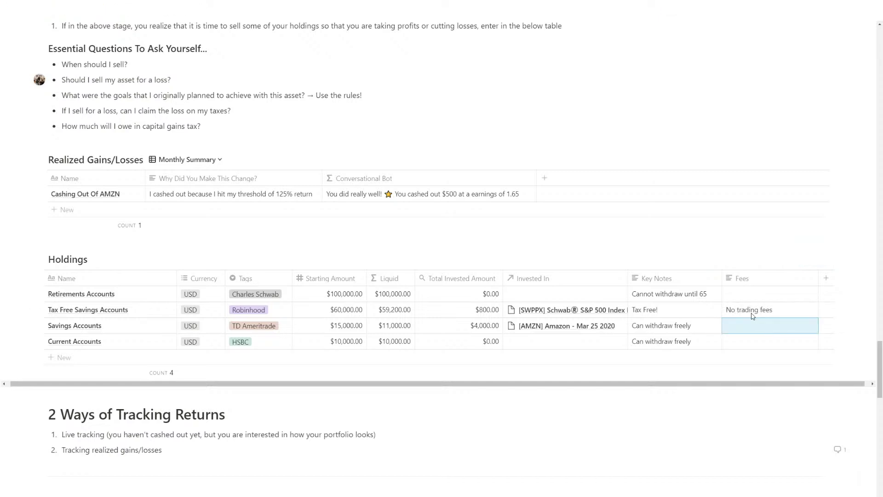
{"action": "key", "text": "Return"}
{"action": "type", "text": "$9.95 trading"}
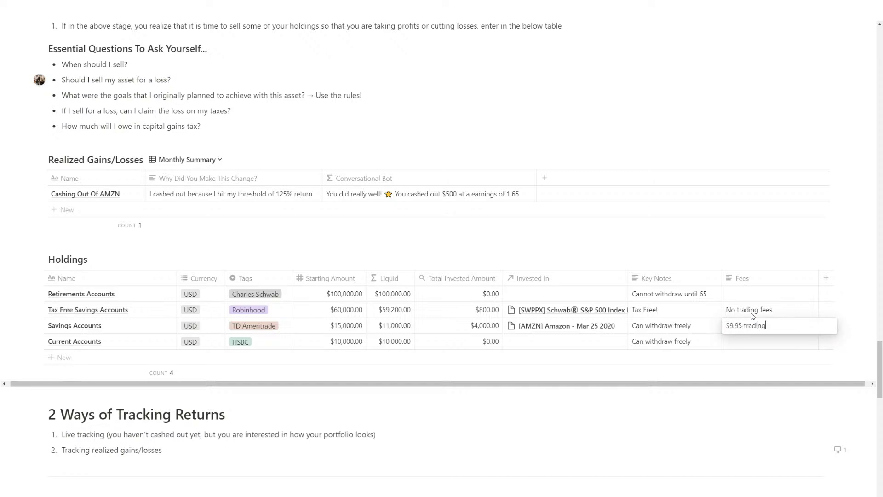
{"action": "type", "text": " fee"}
{"action": "key", "text": "Return"}
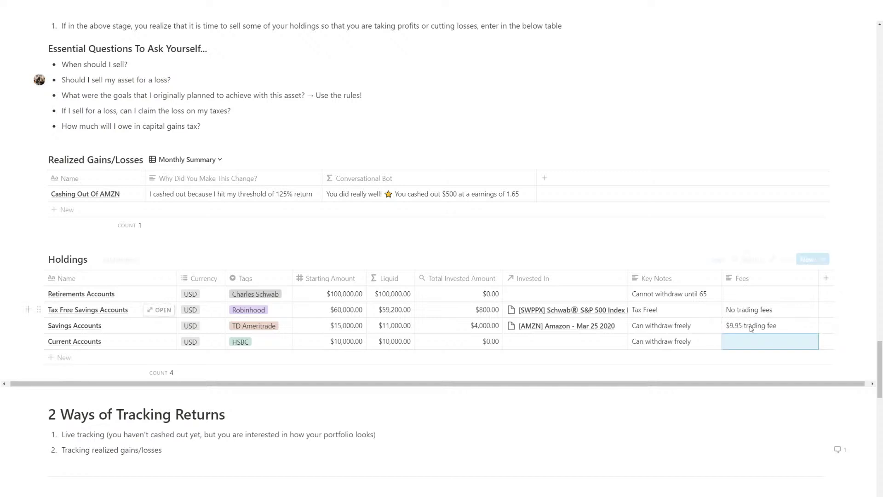
- Cut the fee text out of the Savings Accounts row's Fees cell
{"action": "left_click", "coordinate": [790, 325]}
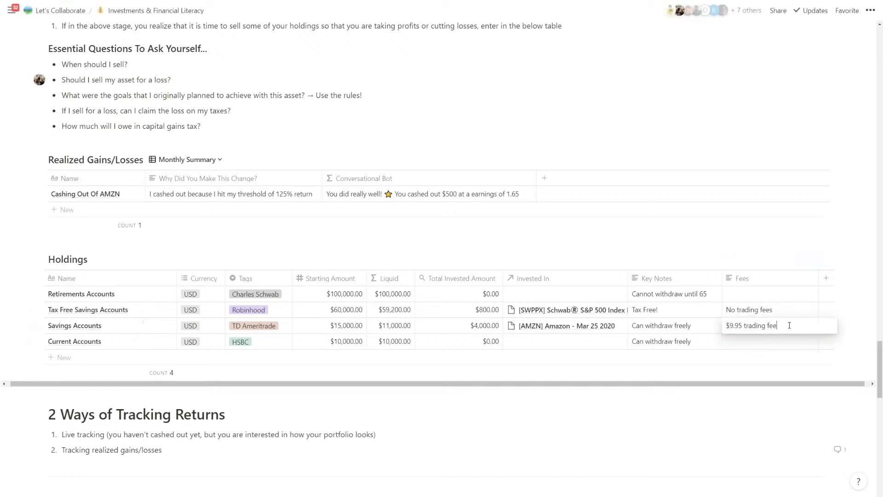
{"action": "left_click_drag", "start_coordinate": [767, 327], "coordinate": [728, 324]}
{"action": "key", "text": "ctrl+c"}
{"action": "key", "text": "BackSpace"}
{"action": "key", "text": "Escape"}
- Enter "No trading fees" as the Fees value for Retirement Accounts
{"action": "left_click", "coordinate": [771, 296]}
{"action": "type", "text": "No trading fees"}
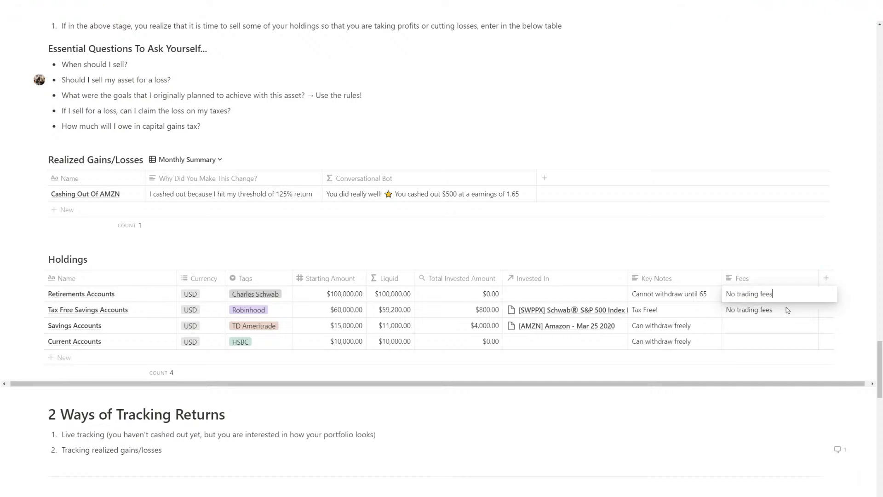
{"action": "key", "text": "Return"}
- Paste the cut text "$9.95 trading fee" back into the Savings Accounts row's Fees cell
{"action": "key", "text": "Right"}
{"action": "key", "text": "Down"}
{"action": "key", "text": "Left"}
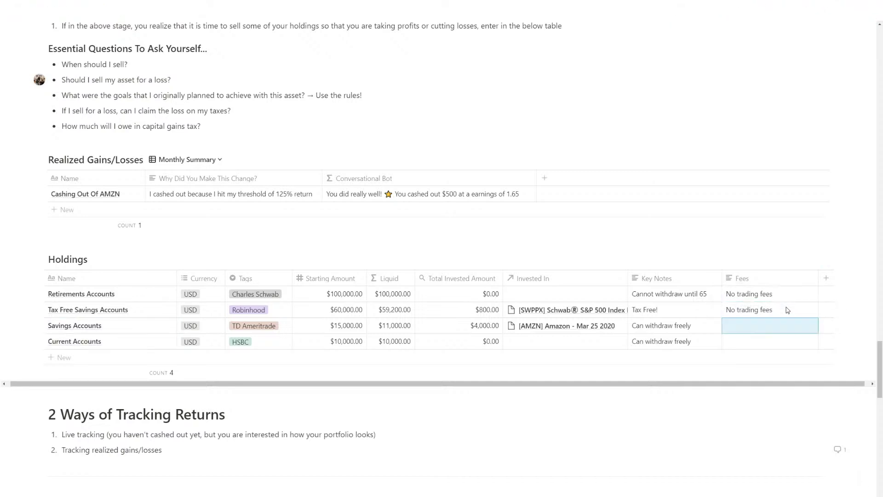
{"action": "key", "text": "ctrl+v"}
{"action": "key", "text": "Return"}
{"action": "key", "text": "Return"}
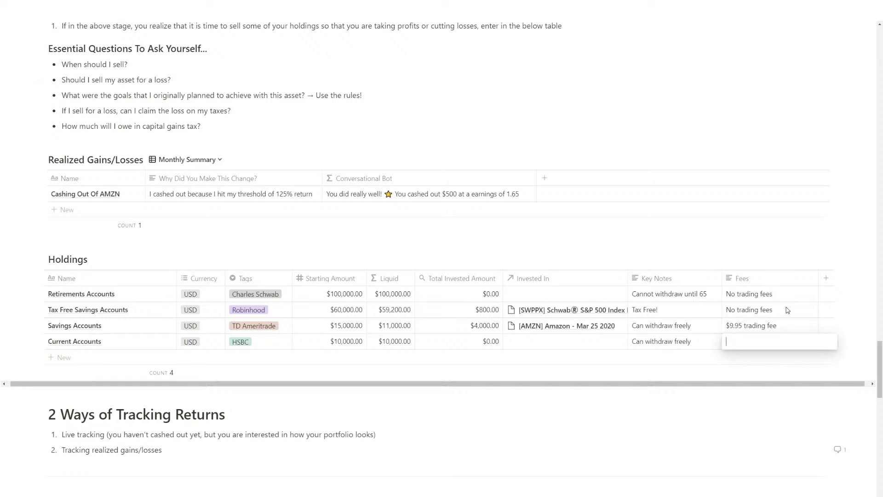
{"action": "key", "text": "Escape"}
- Duplicate the Account Notes rollup in Investment Portfolio and rename the copy "Potential Fees"
{"action": "scroll", "coordinate": [764, 309], "scroll_direction": "up", "scroll_amount": 6}
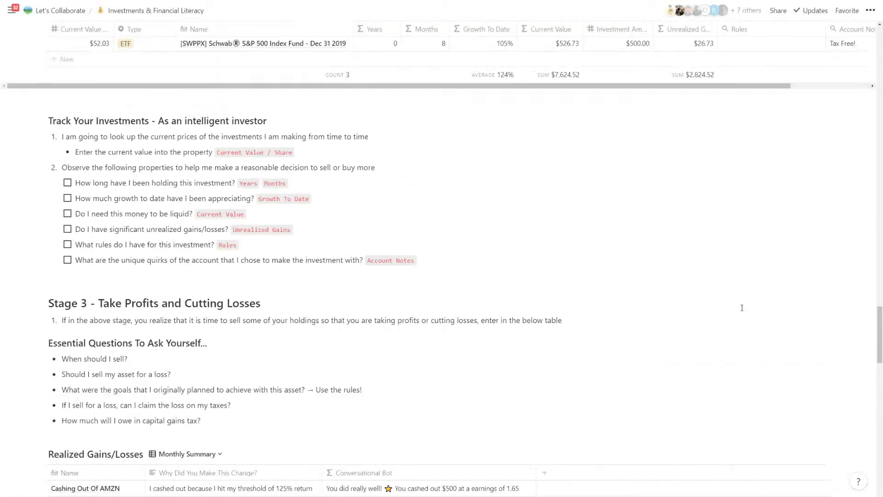
{"action": "scroll", "coordinate": [742, 308], "scroll_direction": "up", "scroll_amount": 4}
{"action": "left_click_drag", "start_coordinate": [748, 256], "coordinate": [839, 257]}
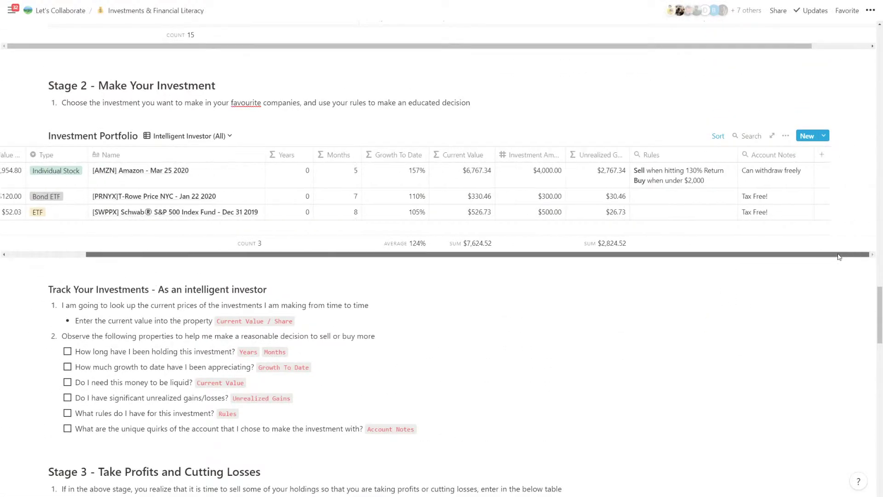
{"action": "left_click", "coordinate": [783, 155]}
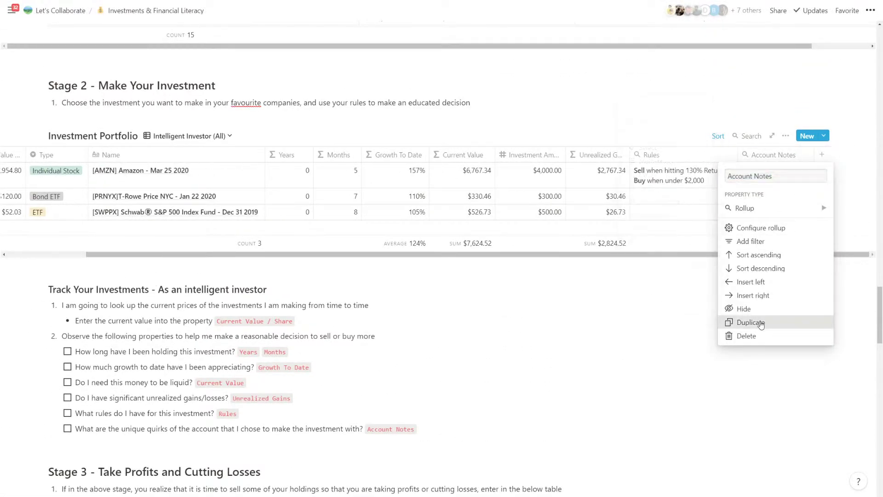
{"action": "left_click", "coordinate": [762, 323]}
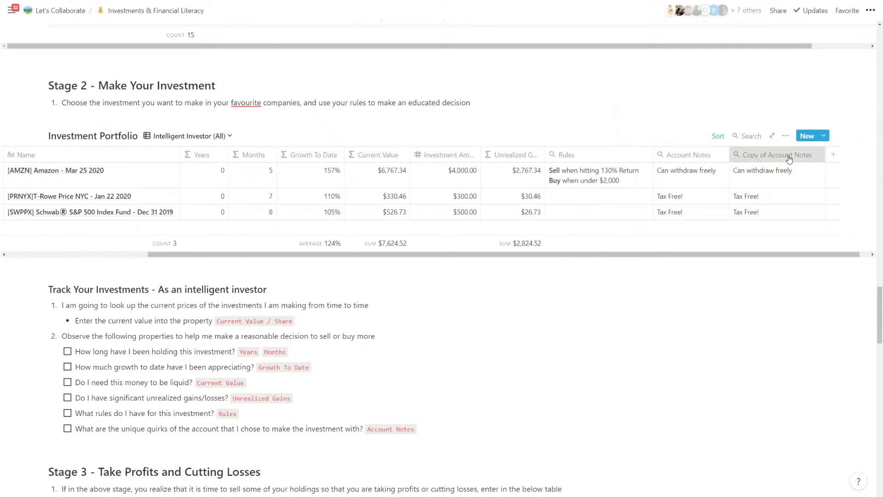
{"action": "left_click", "coordinate": [789, 156]}
{"action": "type", "text": "Potential Fees"}
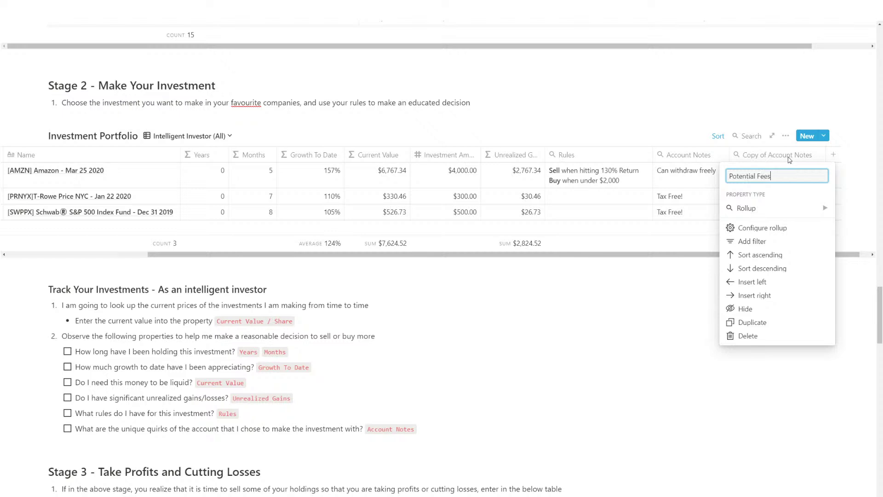
- Configure the Potential Fees rollup to show the accounts' Fees property and slightly narrow its column
{"action": "left_click", "coordinate": [763, 227]}
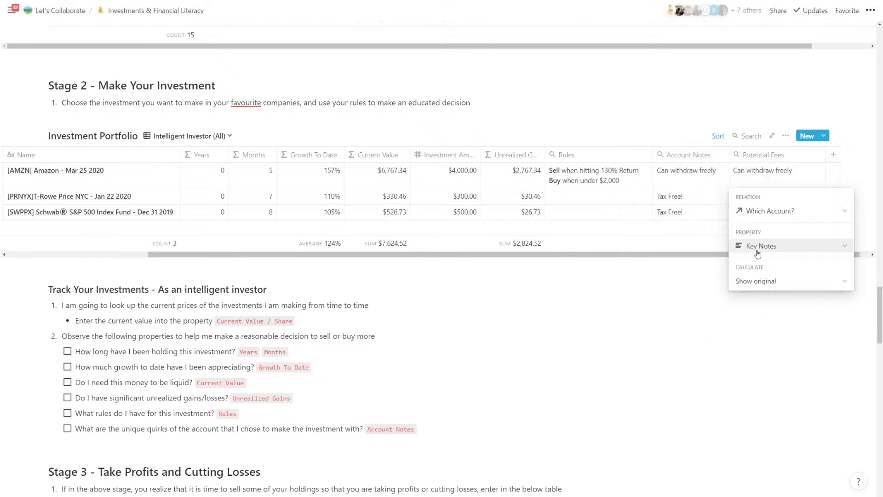
{"action": "left_click", "coordinate": [757, 248]}
{"action": "left_click", "coordinate": [760, 310]}
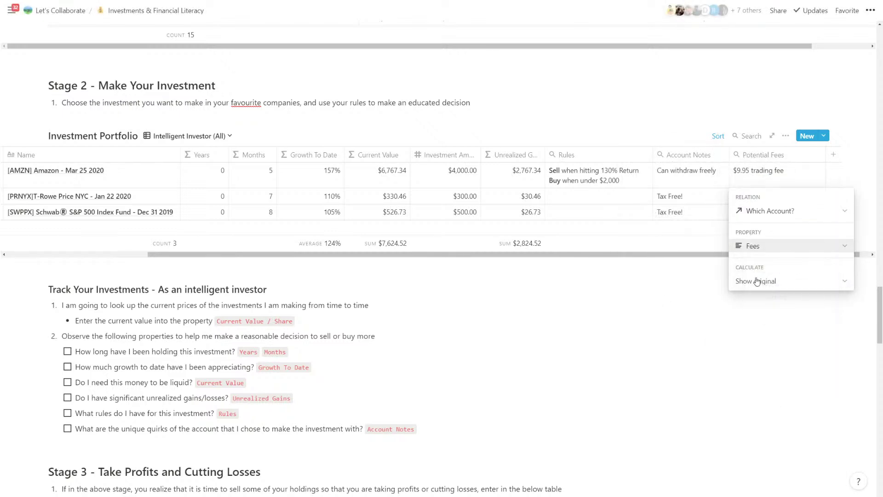
{"action": "left_click", "coordinate": [778, 177]}
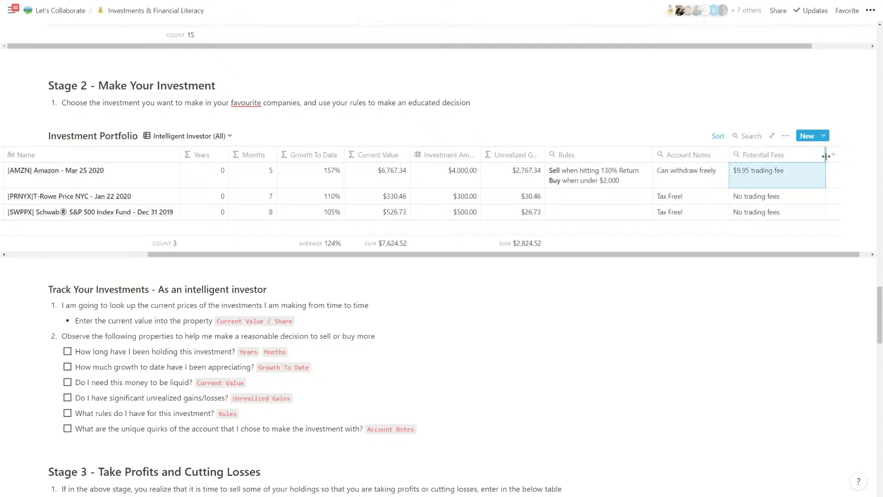
{"action": "left_click_drag", "start_coordinate": [826, 156], "coordinate": [817, 156]}
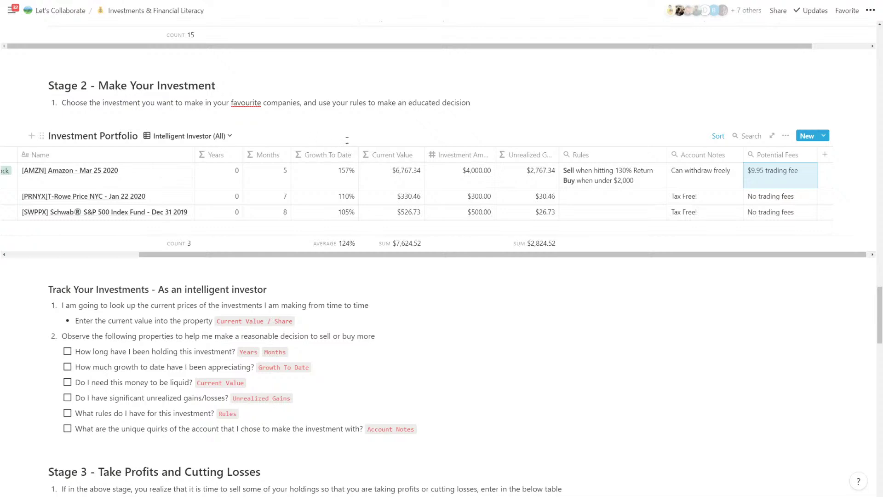
- Make the Potential Fees property visible in the Intelligent Investor (Periodic) view of Investment Portfolio
{"action": "left_click", "coordinate": [187, 139]}
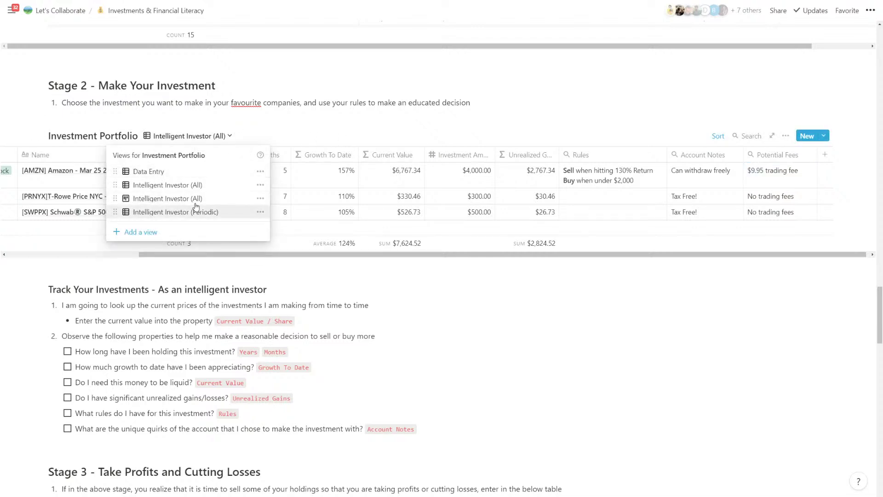
{"action": "left_click", "coordinate": [233, 198]}
{"action": "left_click", "coordinate": [188, 136]}
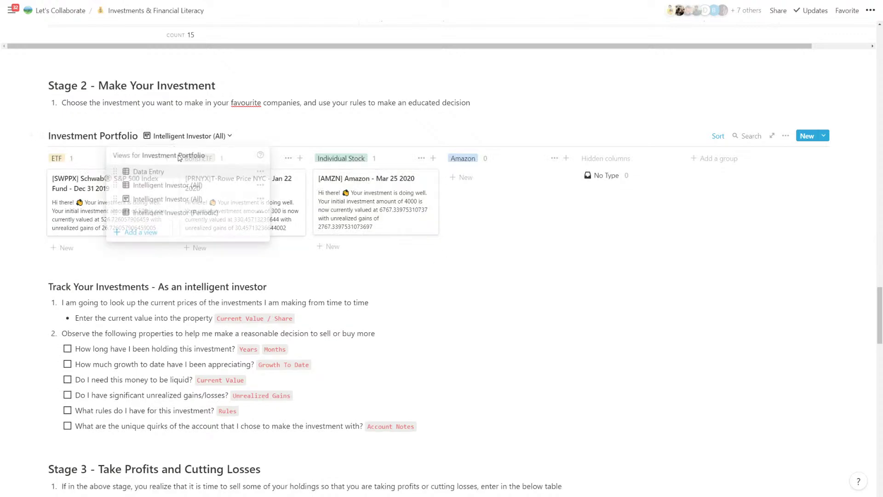
{"action": "left_click", "coordinate": [175, 211]}
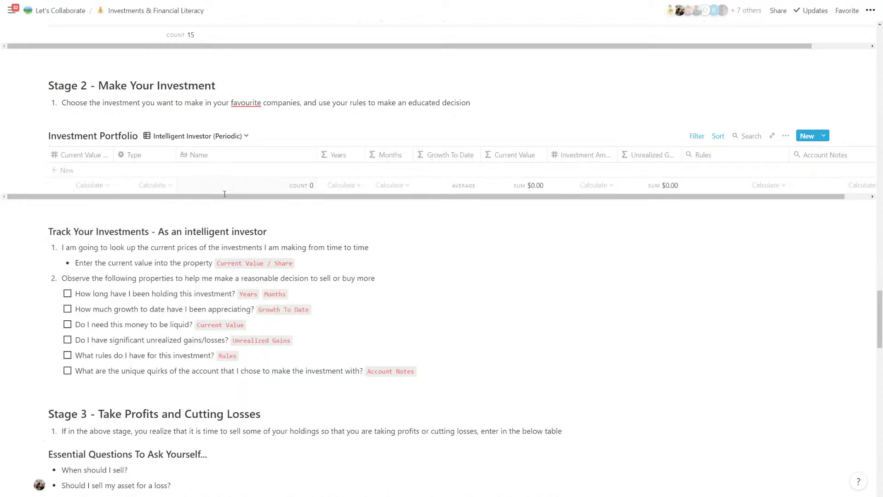
{"action": "scroll", "coordinate": [354, 201], "scroll_direction": "right", "scroll_amount": 1}
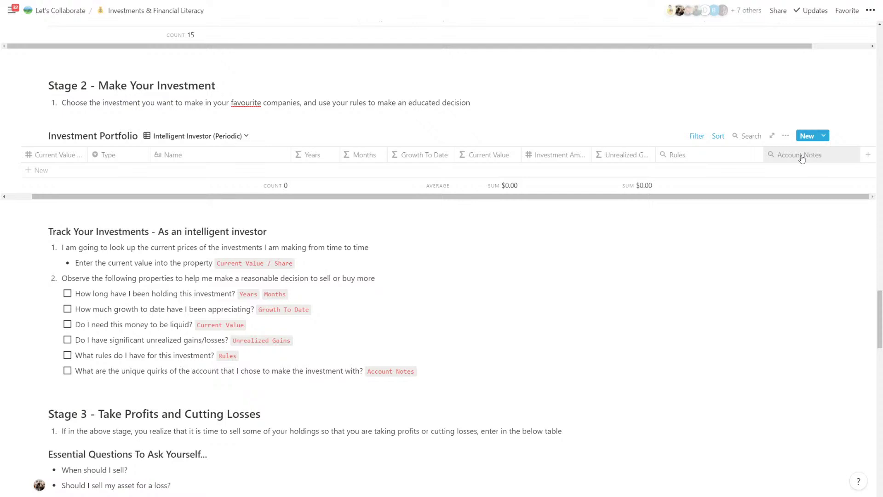
{"action": "left_click", "coordinate": [785, 135]}
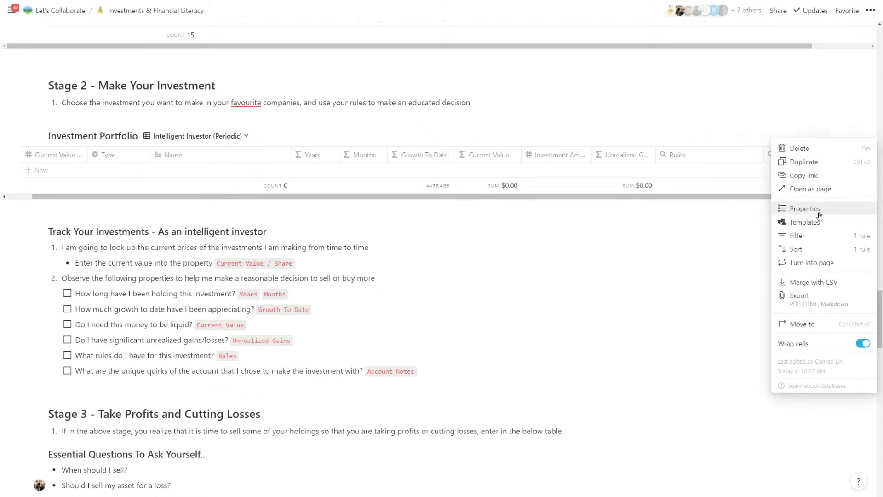
{"action": "left_click", "coordinate": [805, 209]}
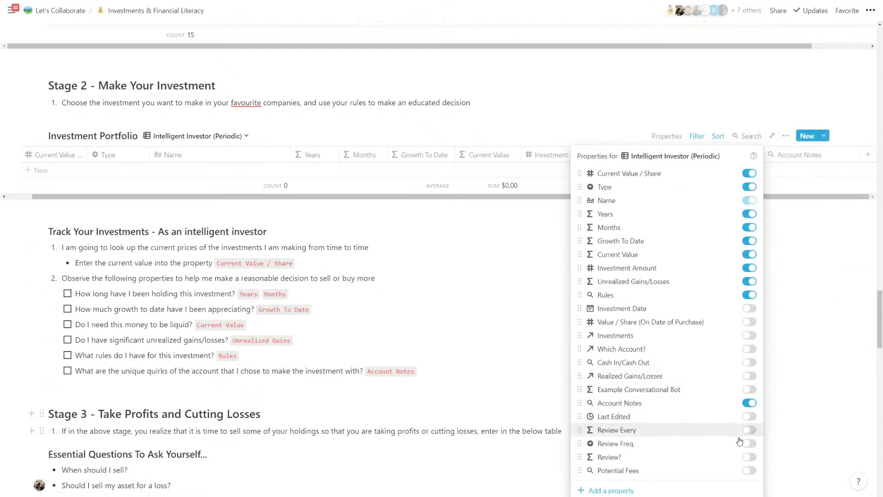
{"action": "left_click", "coordinate": [749, 471]}
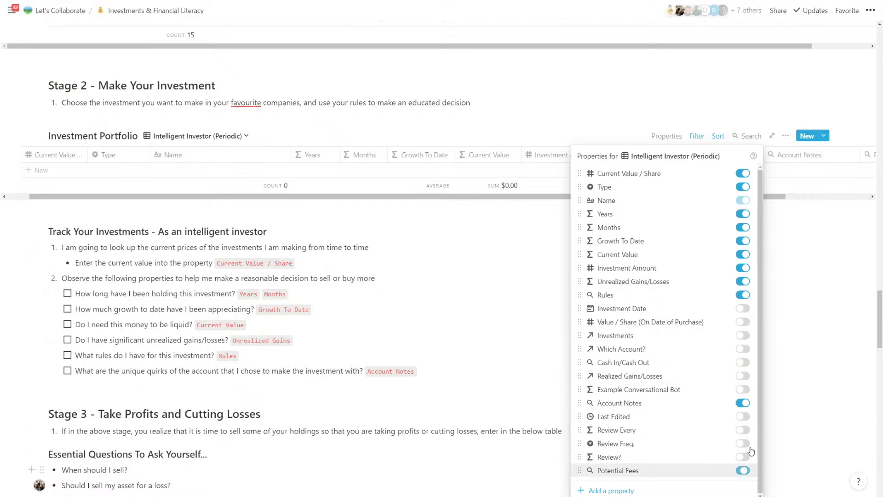
{"action": "left_click", "coordinate": [782, 200]}
{"action": "left_click_drag", "start_coordinate": [782, 197], "coordinate": [549, 189]}
- In the portfolio's Data Entry view, set the Review Freq. of the T-Rowe Price NYC investment to Semesterly
{"action": "left_click", "coordinate": [214, 137]}
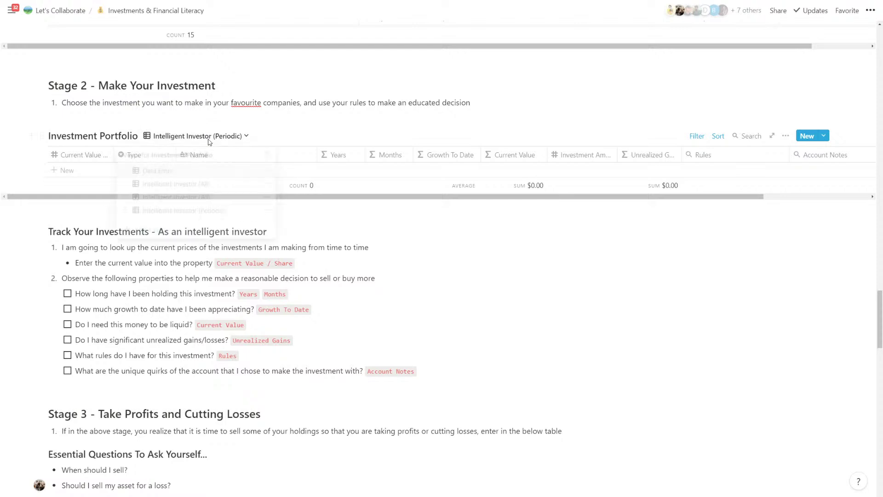
{"action": "left_click", "coordinate": [186, 173]}
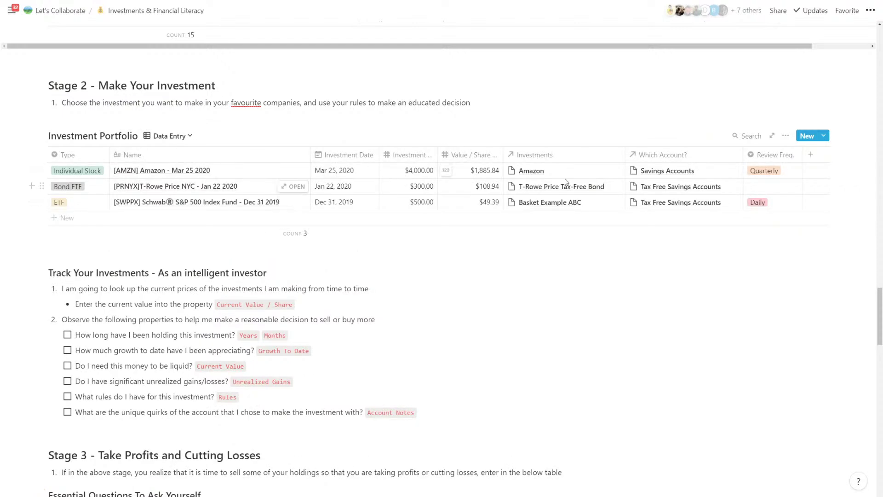
{"action": "left_click", "coordinate": [798, 187]}
{"action": "left_click", "coordinate": [766, 287]}
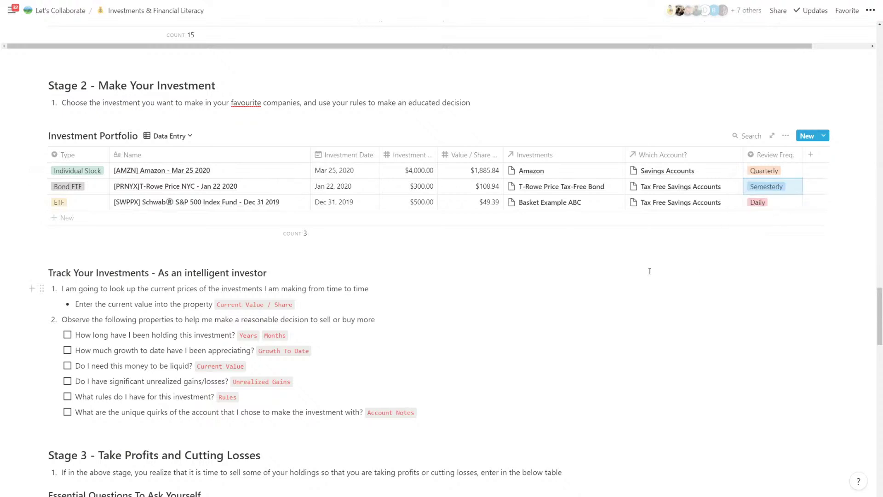
- Switch Investment Portfolio to the Intelligent Investor (All) table view and show its Account Notes and Potential Fees columns
{"action": "left_click", "coordinate": [171, 136]}
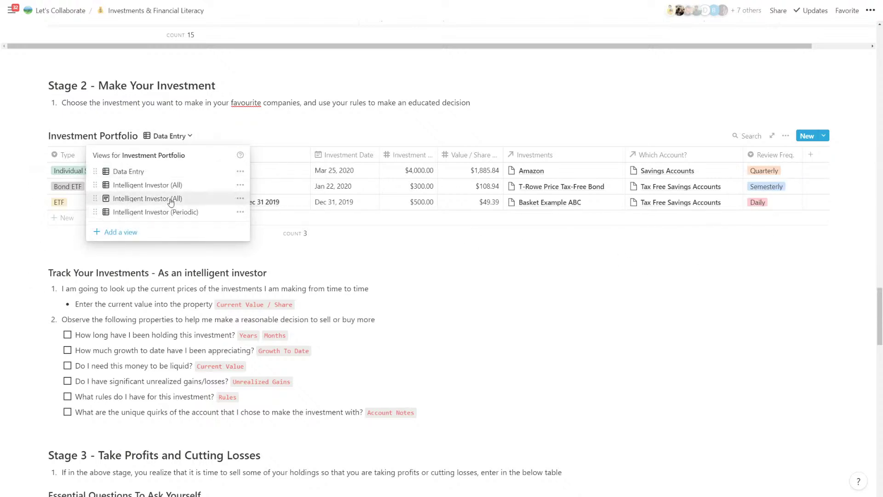
{"action": "left_click", "coordinate": [176, 185]}
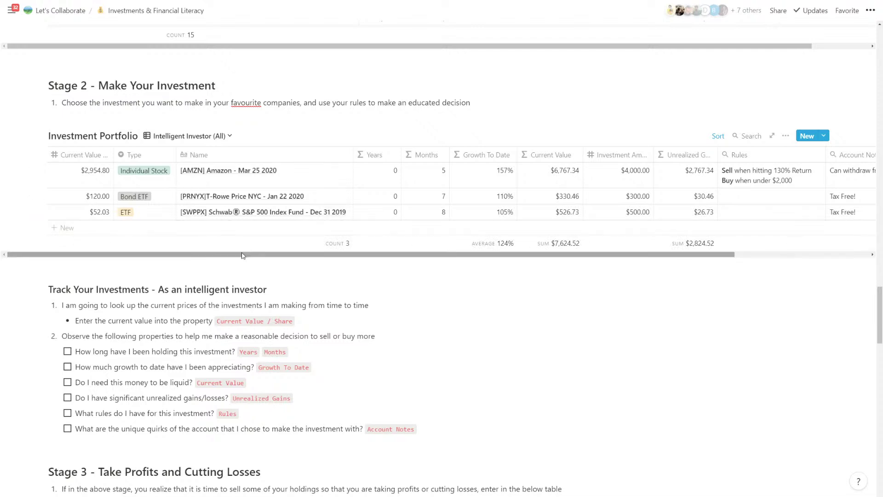
{"action": "left_click_drag", "start_coordinate": [243, 256], "coordinate": [379, 256]}
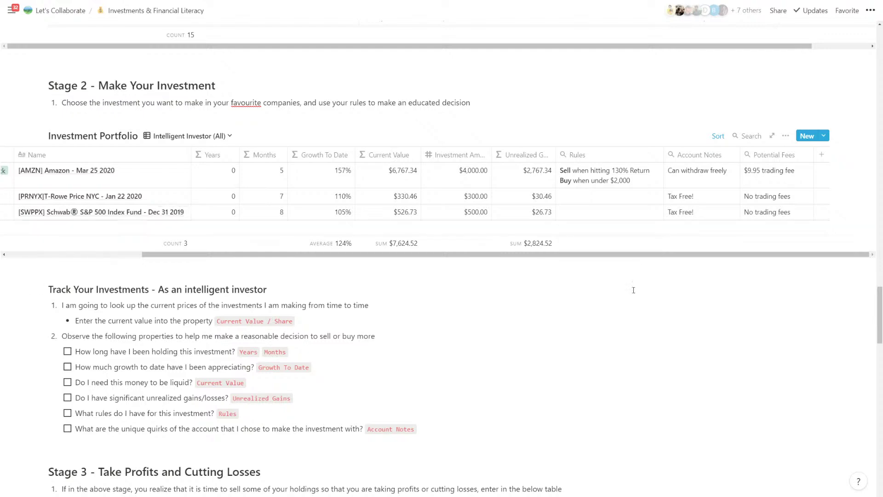
- Review the Holdings accounts, the companies' Rules to Follow and the Investment Portfolio properties that draw on them
{"action": "scroll", "coordinate": [639, 302], "scroll_direction": "down", "scroll_amount": 7}
{"action": "scroll", "coordinate": [368, 360], "scroll_direction": "down", "scroll_amount": 2}
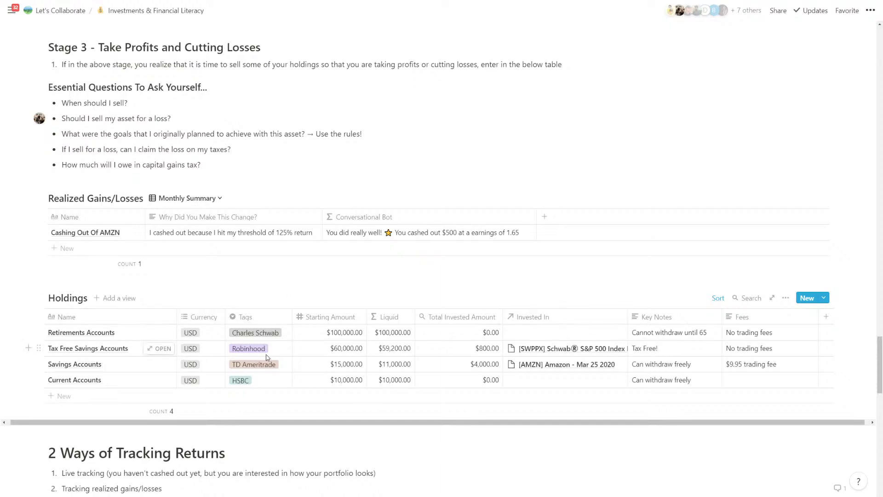
{"action": "scroll", "coordinate": [275, 352], "scroll_direction": "up", "scroll_amount": 1}
{"action": "scroll", "coordinate": [275, 352], "scroll_direction": "up", "scroll_amount": 15}
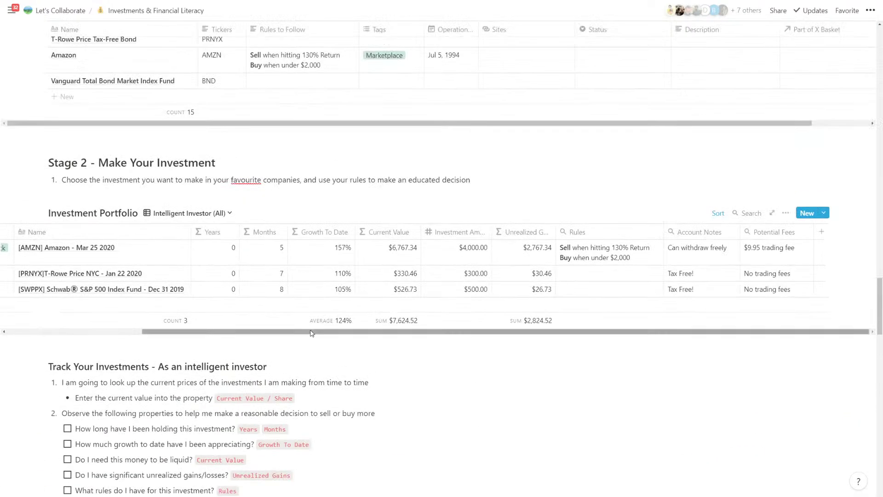
{"action": "scroll", "coordinate": [311, 330], "scroll_direction": "up", "scroll_amount": 3}
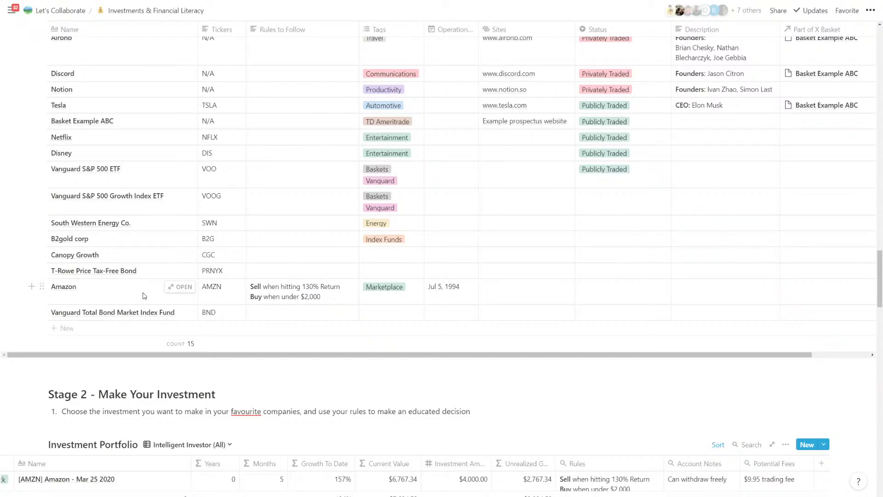
{"action": "scroll", "coordinate": [279, 300], "scroll_direction": "down", "scroll_amount": 5}
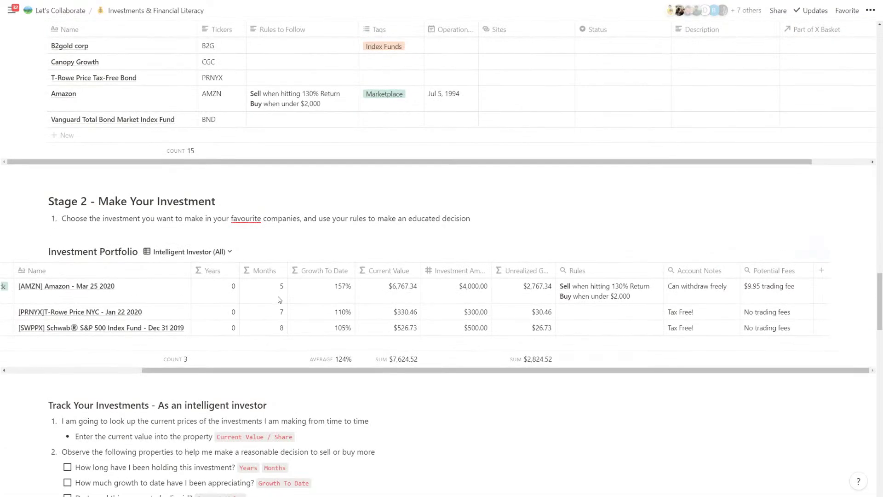
{"action": "scroll", "coordinate": [278, 299], "scroll_direction": "down", "scroll_amount": 2}
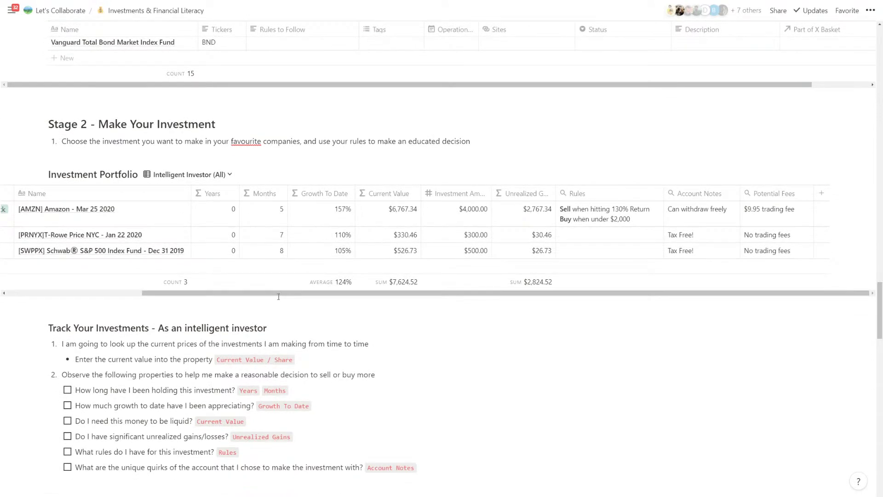
{"action": "scroll", "coordinate": [281, 297], "scroll_direction": "left", "scroll_amount": 5}
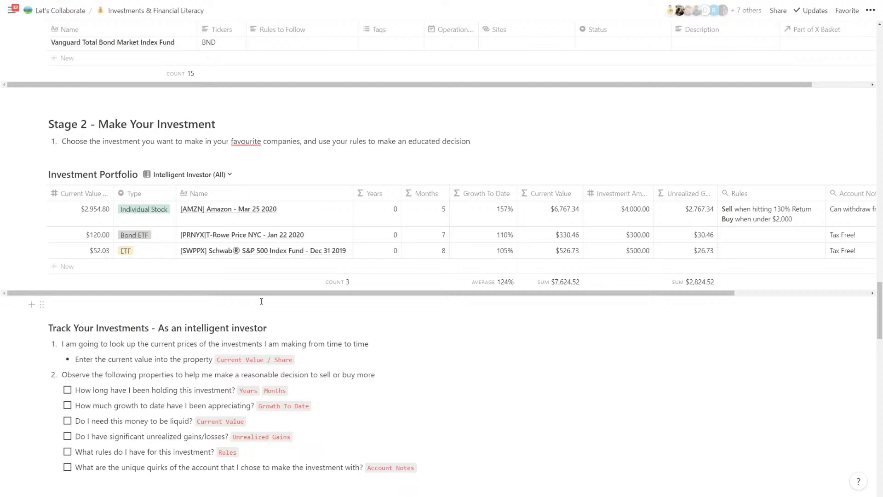
- Add a code-styled "Fees" tag after Account Notes on the checklist question about the account's unique quirks
{"action": "scroll", "coordinate": [261, 301], "scroll_direction": "down", "scroll_amount": 1}
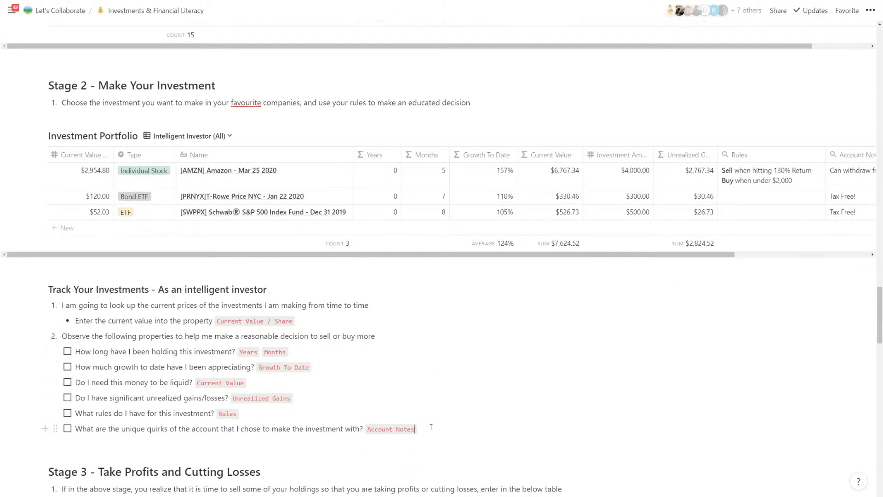
{"action": "type", "text": "Fees"}
{"action": "scroll", "coordinate": [465, 377], "scroll_direction": "down", "scroll_amount": 1}
{"action": "scroll", "coordinate": [465, 377], "scroll_direction": "down", "scroll_amount": 1}
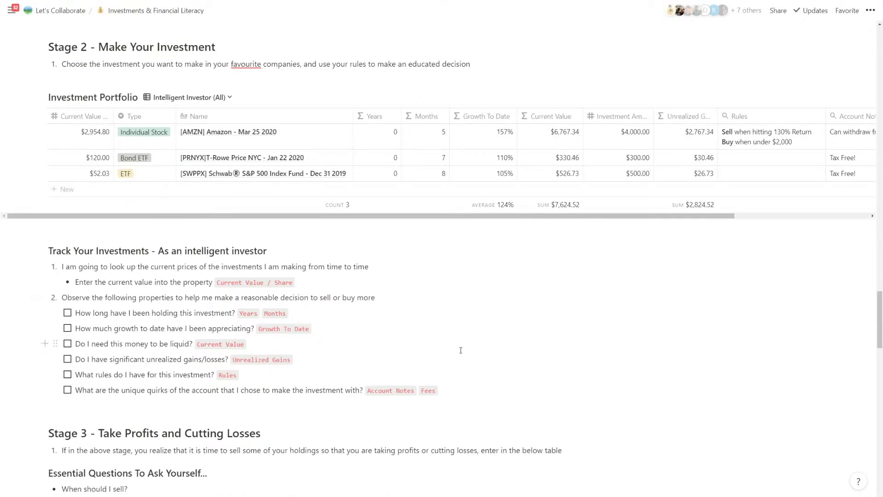
{"action": "scroll", "coordinate": [461, 349], "scroll_direction": "up", "scroll_amount": 1}
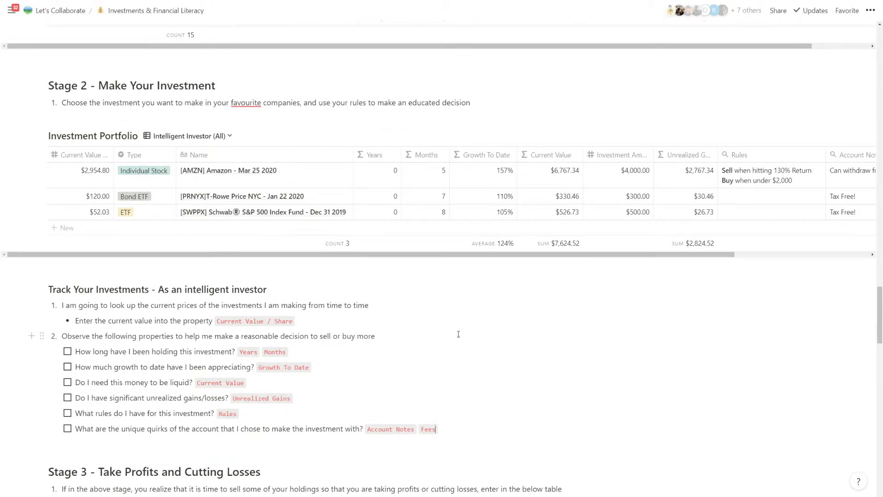
- Insert a divider between the Realized Gains/Losses table and the Holdings table
{"action": "scroll", "coordinate": [458, 334], "scroll_direction": "down", "scroll_amount": 5}
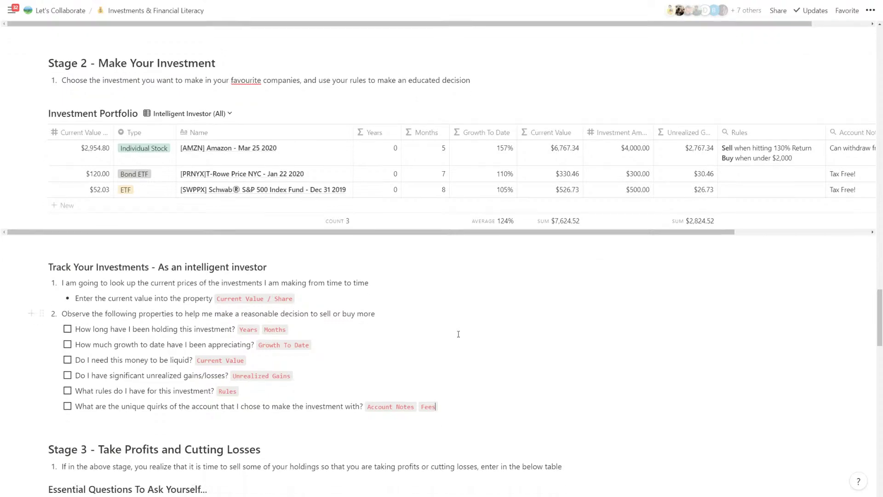
{"action": "scroll", "coordinate": [459, 334], "scroll_direction": "down", "scroll_amount": 2}
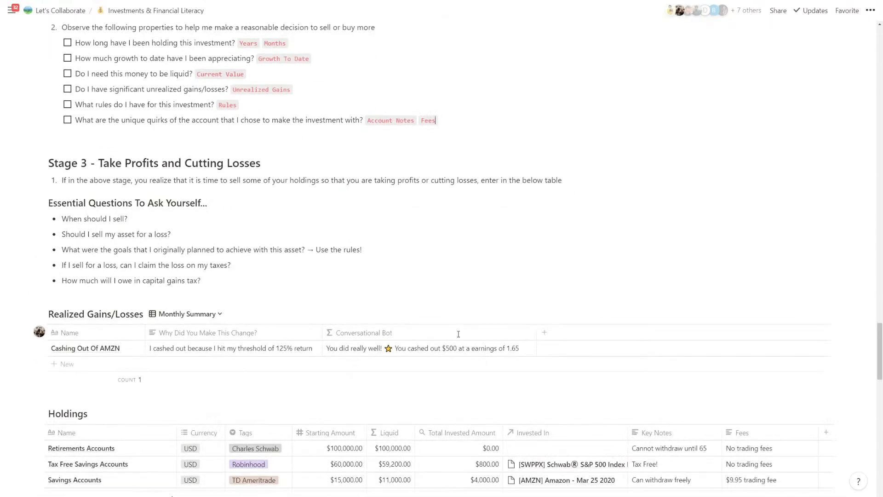
{"action": "scroll", "coordinate": [460, 336], "scroll_direction": "down", "scroll_amount": 3}
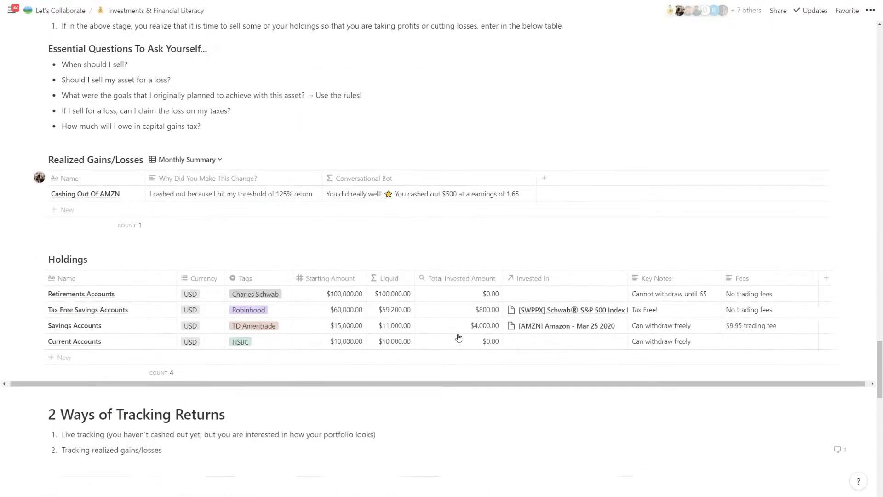
{"action": "left_click", "coordinate": [244, 243]}
{"action": "key", "text": "Return"}
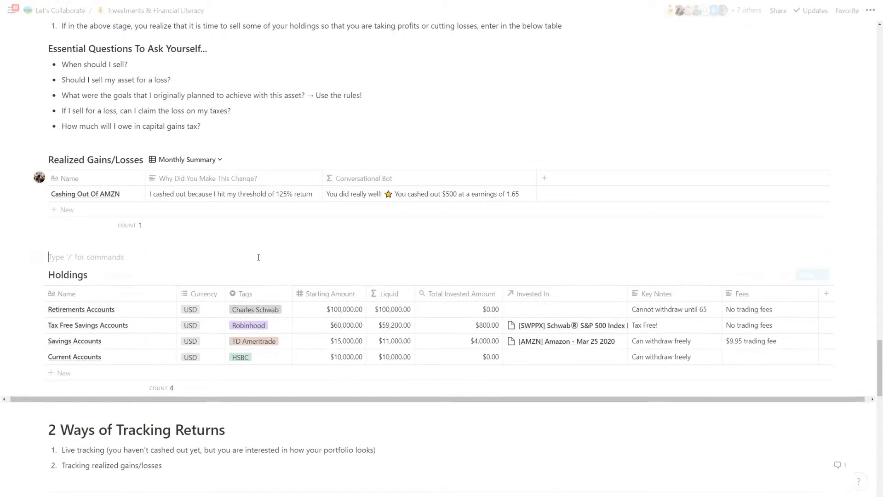
{"action": "type", "text": "/div"}
{"action": "key", "text": "Return"}
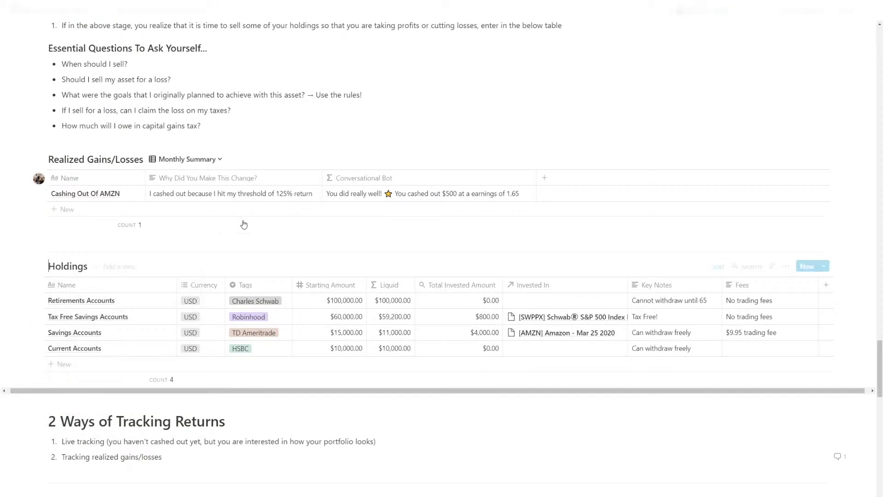
- Replace "Live tracking" in the first item under 2 Ways of Tracking Returns with "Tracking unrealized gains/losses"
{"action": "scroll", "coordinate": [76, 403], "scroll_direction": "down", "scroll_amount": 1}
{"action": "left_click_drag", "start_coordinate": [63, 402], "coordinate": [106, 405]}
{"action": "type", "text": "Un"}
{"action": "key", "text": "BackSpace"}
{"action": "key", "text": "BackSpace"}
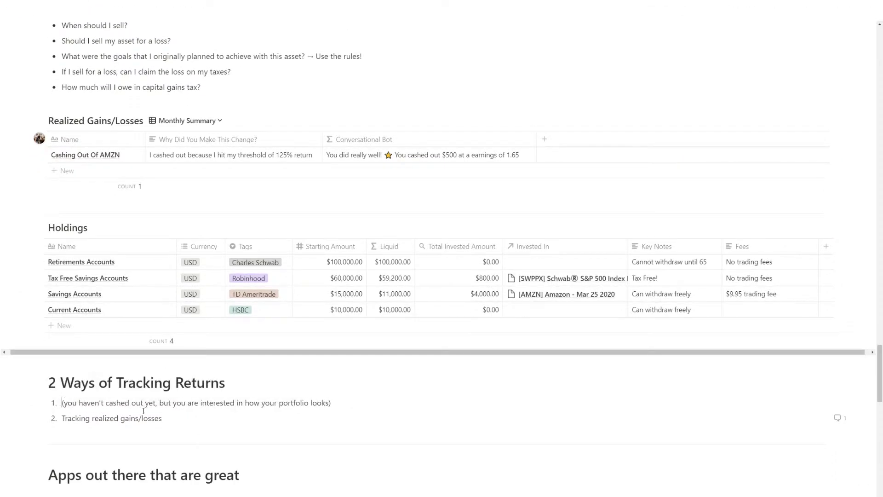
{"action": "type", "text": "Tracking unrel"}
{"action": "type", "text": "lized gain/s"}
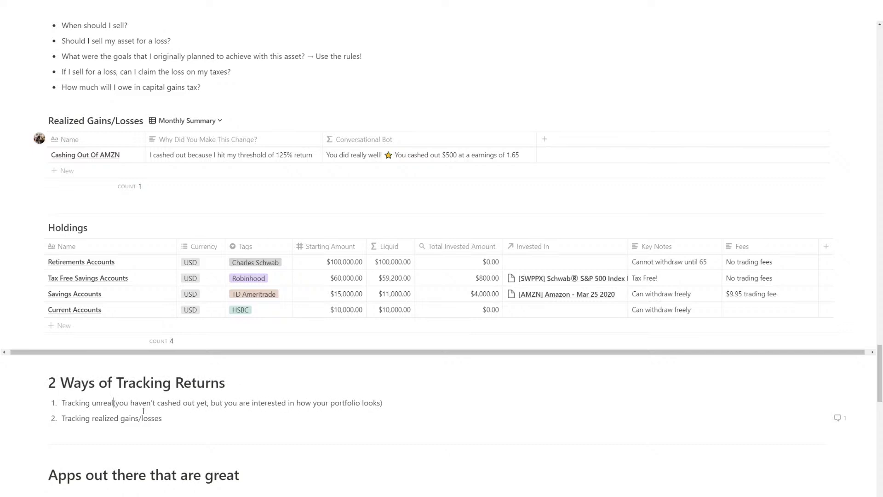
{"action": "key", "text": "BackSpace"}
{"action": "key", "text": "BackSpace"}
{"action": "type", "text": "s/losses"}
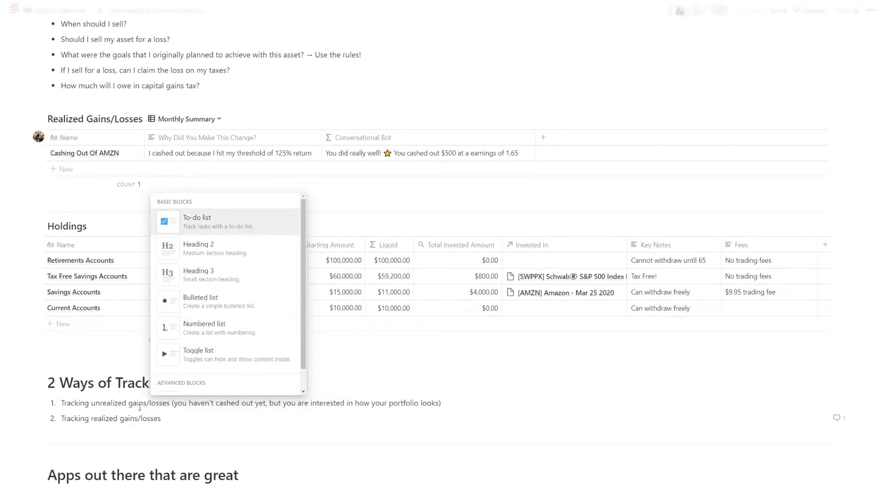
- Move the 2 Ways of Tracking Returns heading and its two numbered items to just above Stage 3
{"action": "left_click", "coordinate": [49, 380]}
{"action": "left_click_drag", "start_coordinate": [50, 380], "coordinate": [93, 425]}
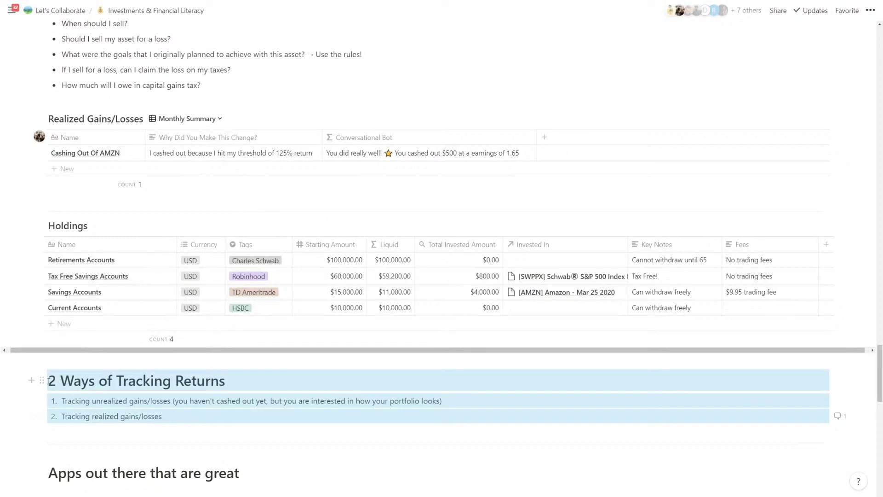
{"action": "left_click_drag", "start_coordinate": [42, 380], "coordinate": [51, 272]}
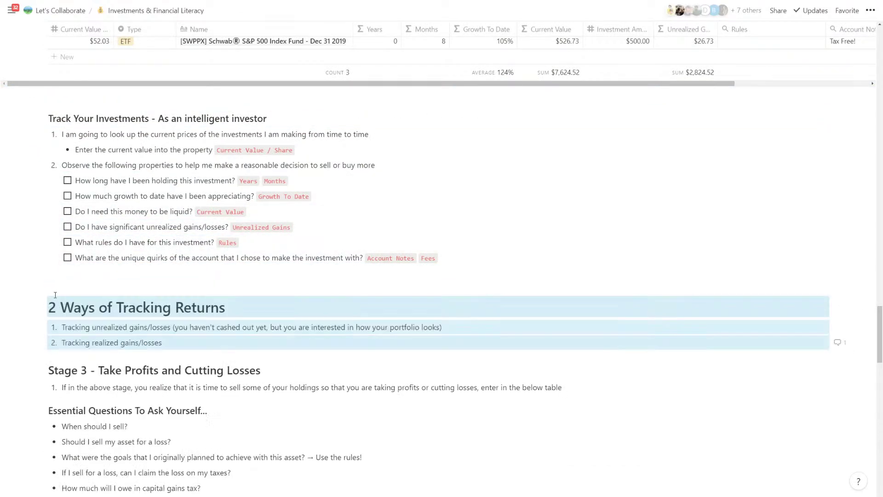
- Turn the 2 Ways of Tracking Returns heading into a toggle list
{"action": "left_click", "coordinate": [41, 306]}
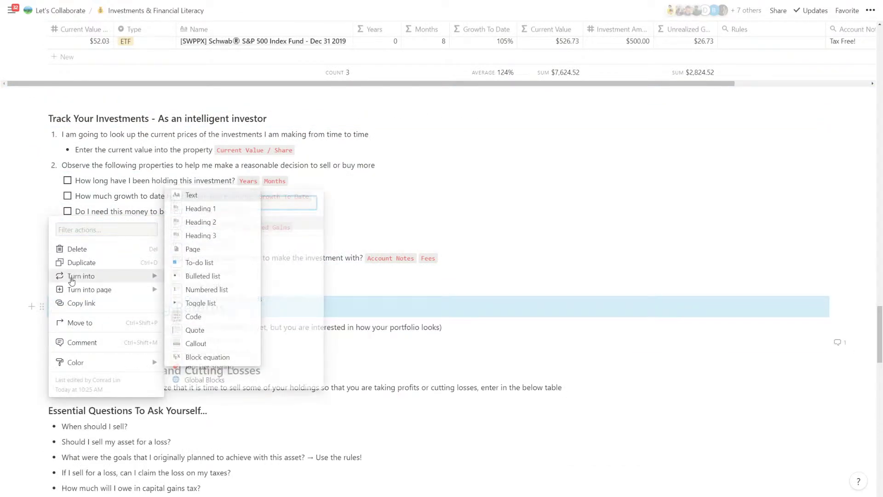
{"action": "mouse_move", "coordinate": [115, 277]}
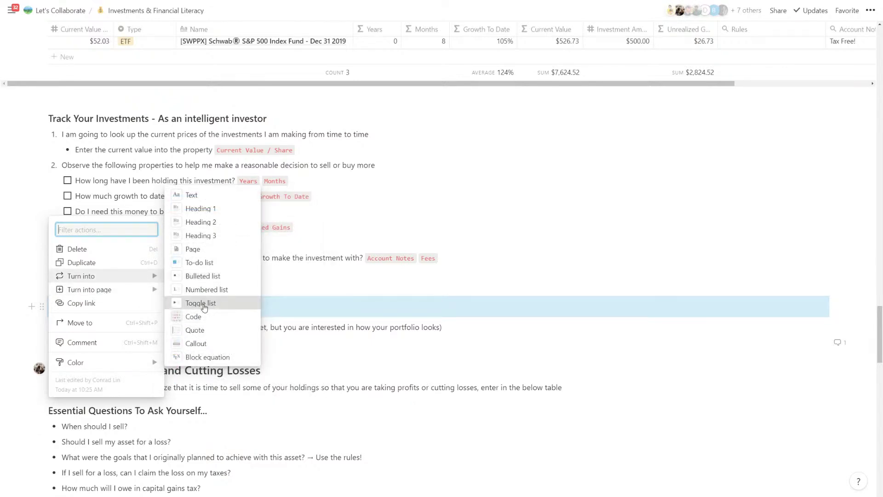
{"action": "left_click", "coordinate": [200, 302]}
- Nest the two numbered tracking items inside the 2 Ways of Tracking Returns toggle and make the toggle's title bold
{"action": "left_click_drag", "start_coordinate": [80, 304], "coordinate": [84, 327]}
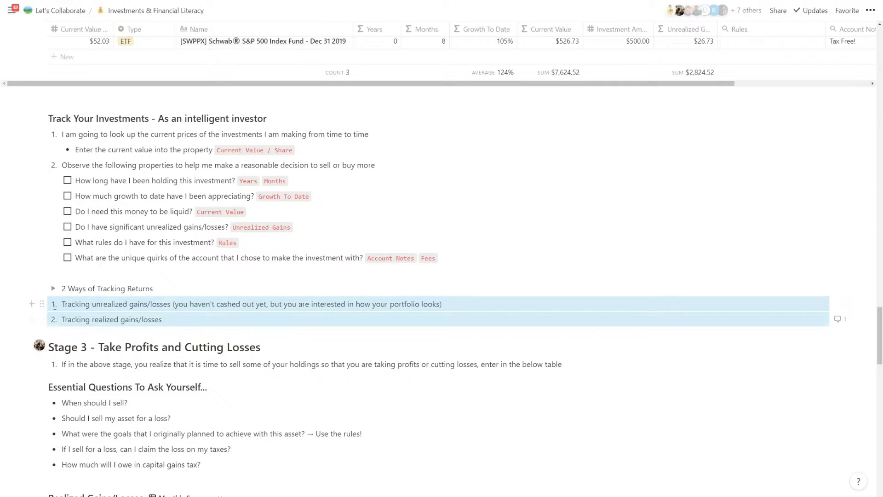
{"action": "left_click_drag", "start_coordinate": [41, 304], "coordinate": [69, 290]}
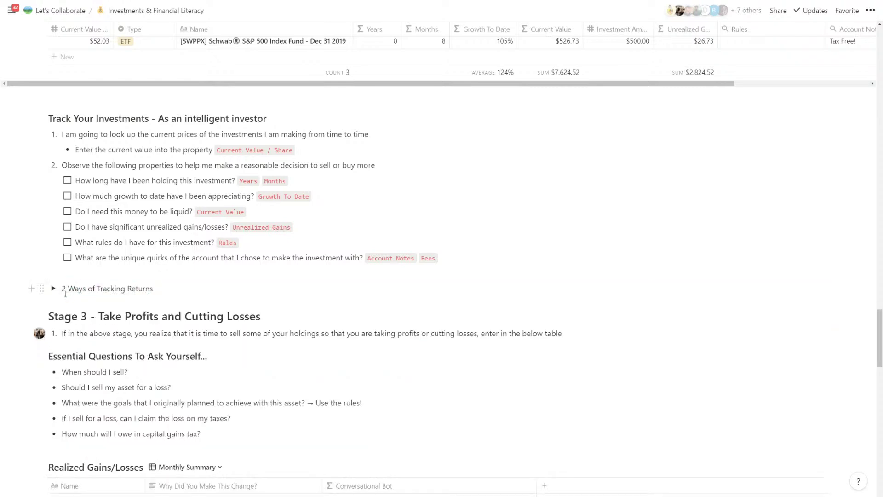
{"action": "left_click", "coordinate": [41, 288]}
{"action": "left_click", "coordinate": [239, 286]}
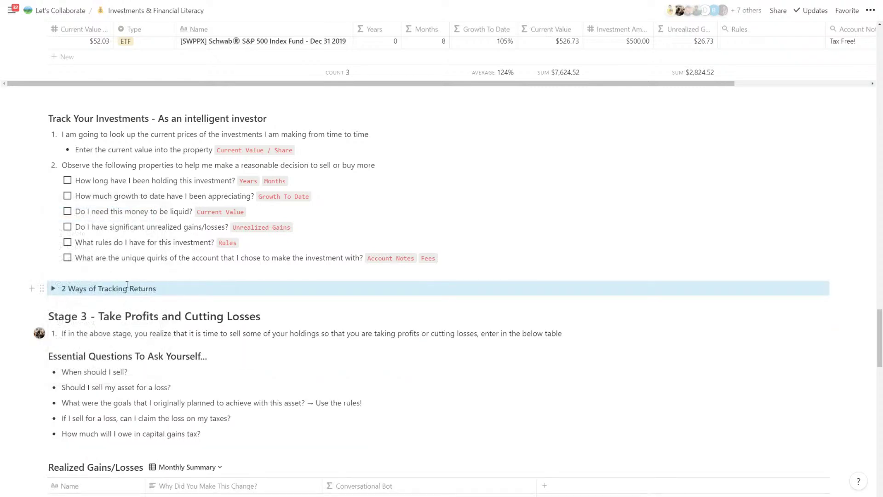
{"action": "left_click", "coordinate": [120, 274]}
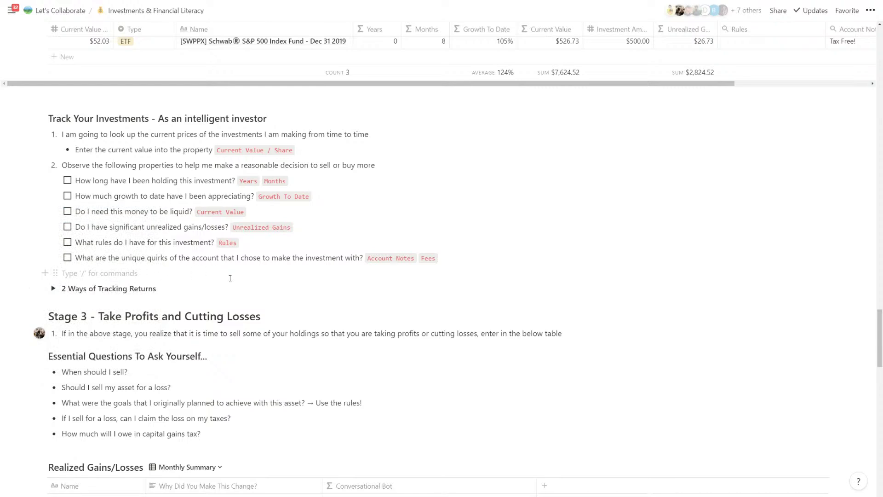
- Check off "Cleaning up formulas" and "Adding in meaningful views" in the What's Next? list near the start of the page
{"action": "scroll", "coordinate": [277, 290], "scroll_direction": "down", "scroll_amount": 5}
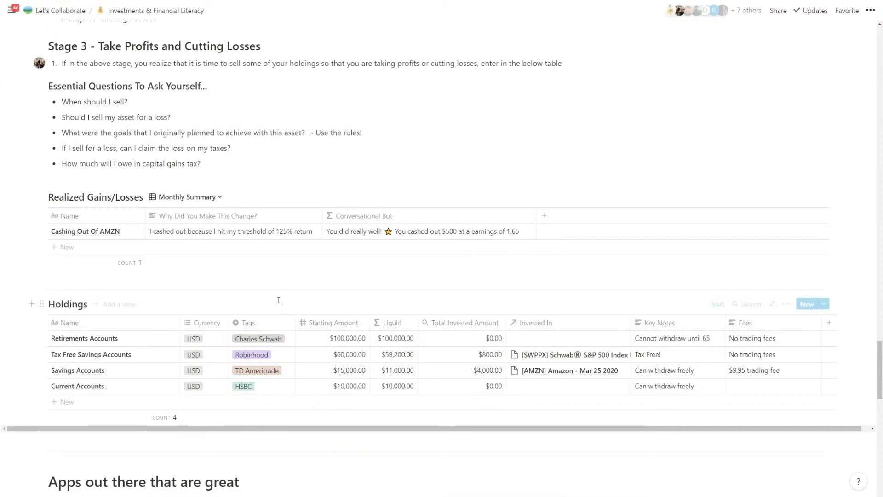
{"action": "scroll", "coordinate": [279, 300], "scroll_direction": "up", "scroll_amount": 20}
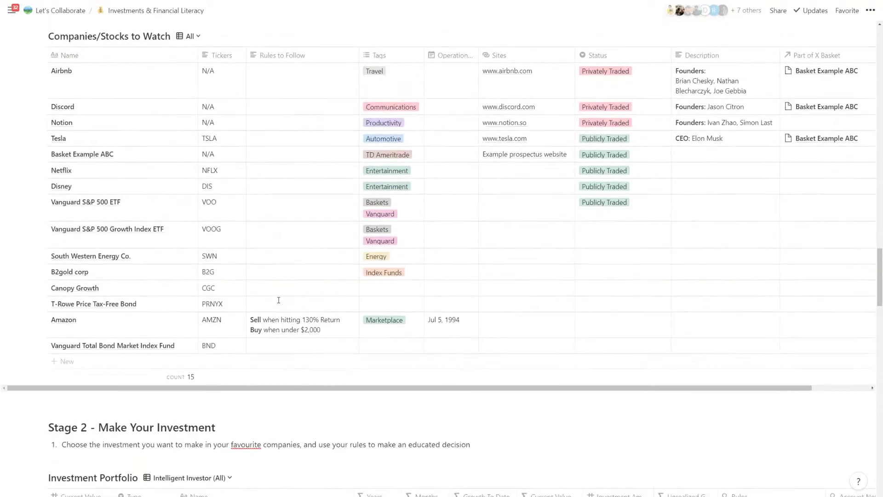
{"action": "scroll", "coordinate": [278, 301], "scroll_direction": "up", "scroll_amount": 20}
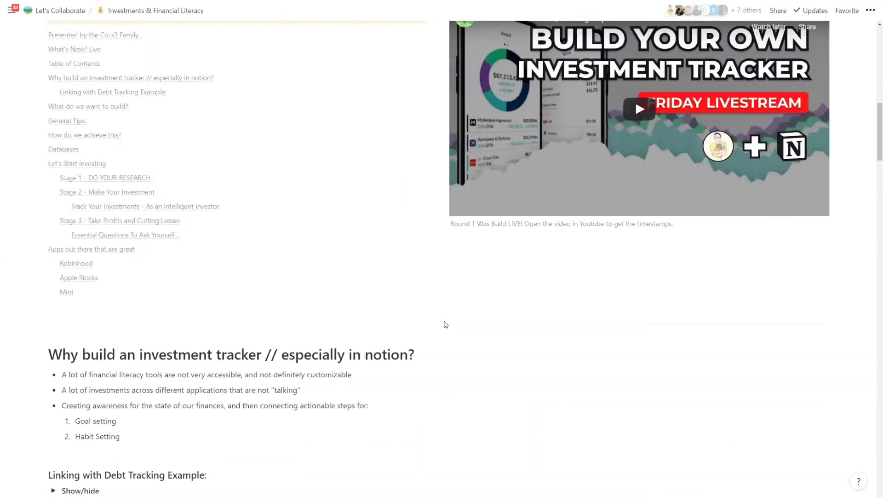
{"action": "scroll", "coordinate": [444, 321], "scroll_direction": "up", "scroll_amount": 5}
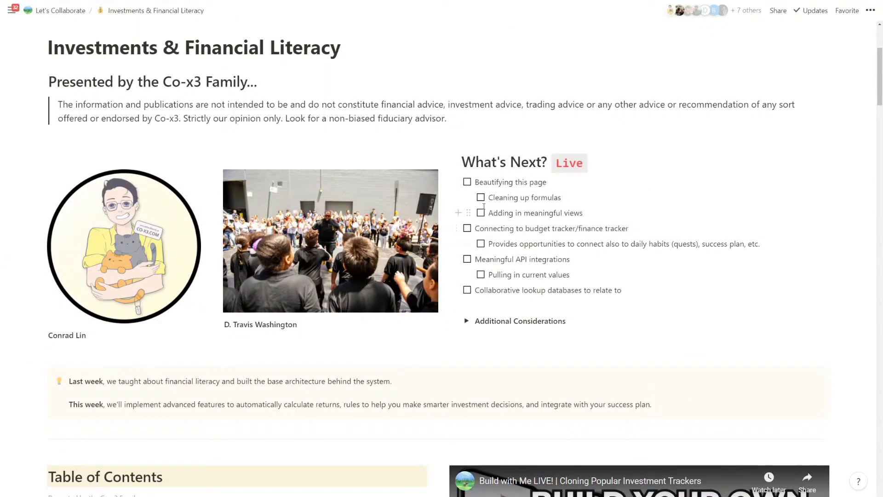
{"action": "left_click", "coordinate": [481, 197]}
{"action": "left_click", "coordinate": [481, 213]}
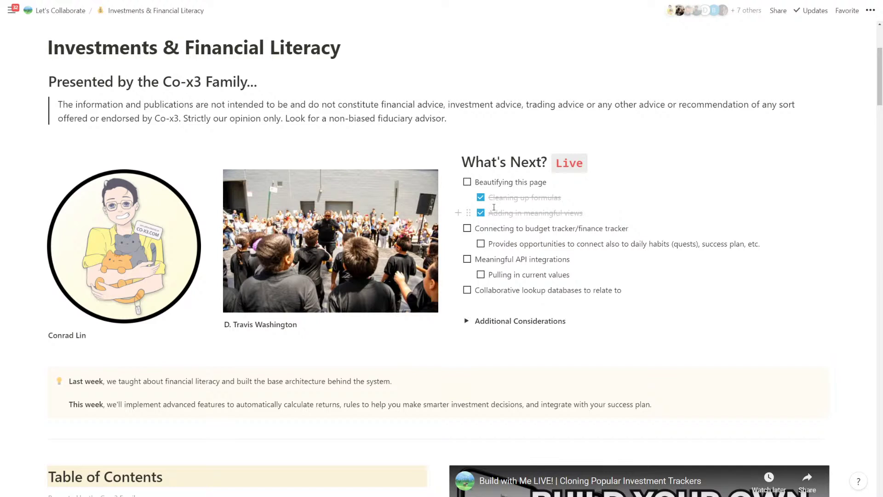
- Expand the Show/hide toggle under Linking with Debt Tracking Example
{"action": "scroll", "coordinate": [494, 207], "scroll_direction": "down", "scroll_amount": 1}
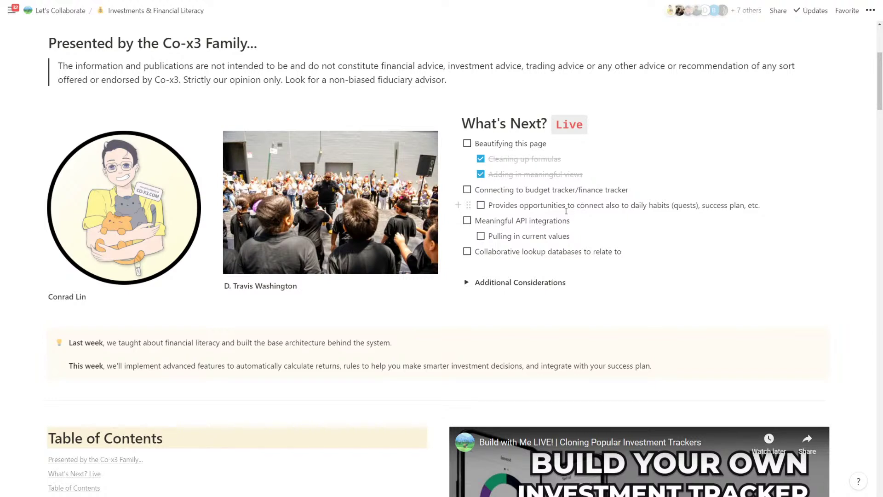
{"action": "scroll", "coordinate": [518, 227], "scroll_direction": "down", "scroll_amount": 8}
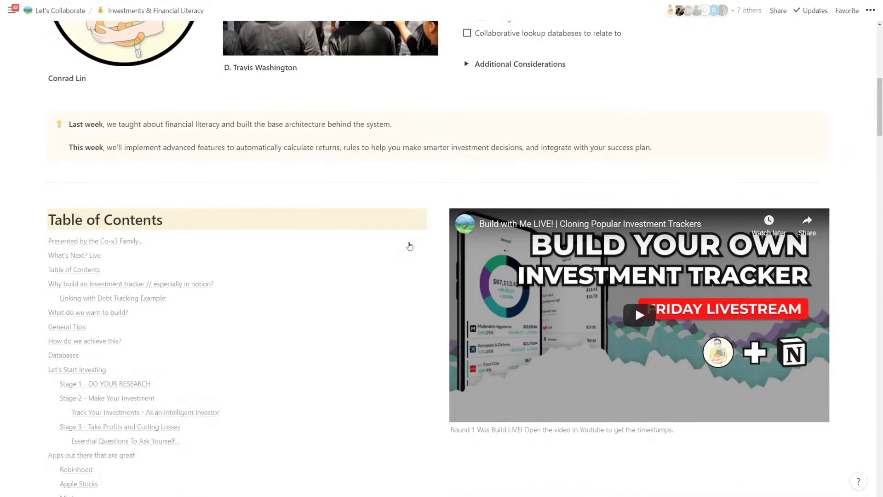
{"action": "scroll", "coordinate": [410, 246], "scroll_direction": "down", "scroll_amount": 6}
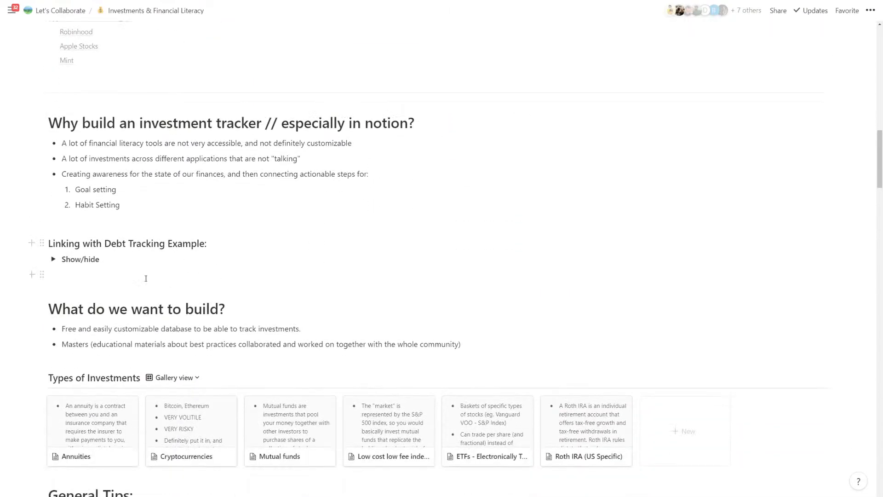
{"action": "left_click", "coordinate": [54, 259]}
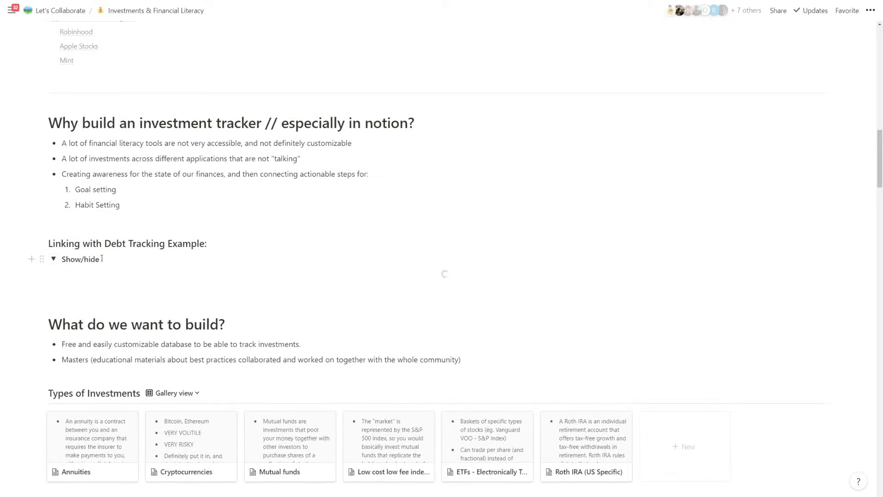
- Add an entry named "Emergency Fund" to the Budget Categories table on the Finance Tracker page
{"action": "scroll", "coordinate": [106, 259], "scroll_direction": "down", "scroll_amount": 1}
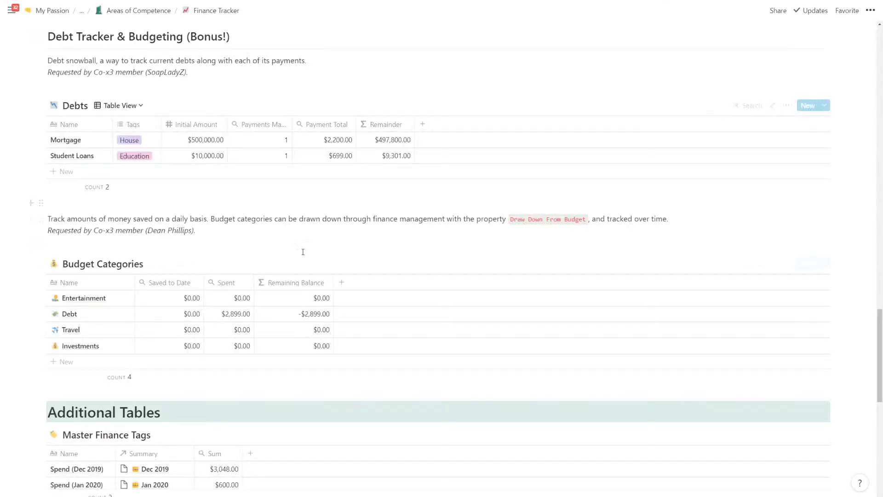
{"action": "scroll", "coordinate": [341, 350], "scroll_direction": "down", "scroll_amount": 1}
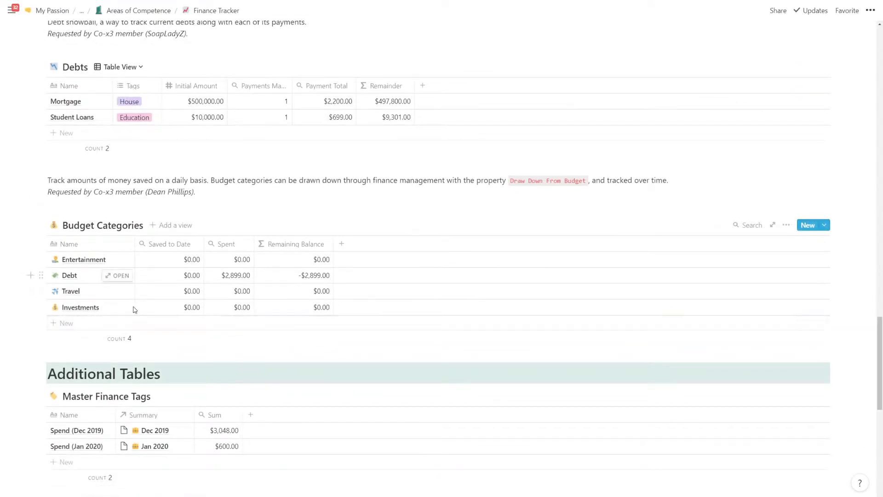
{"action": "left_click", "coordinate": [203, 331]}
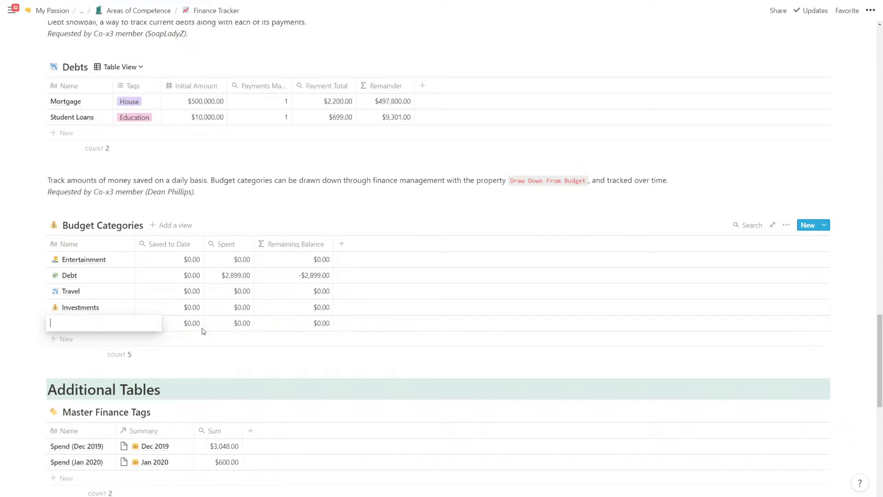
{"action": "type", "text": "Emer"}
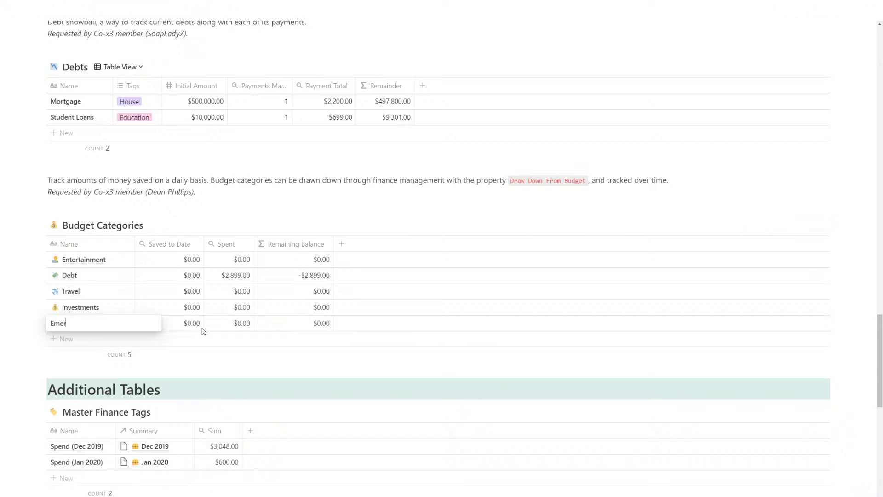
{"action": "type", "text": "gency Fund"}
{"action": "key", "text": "Return"}
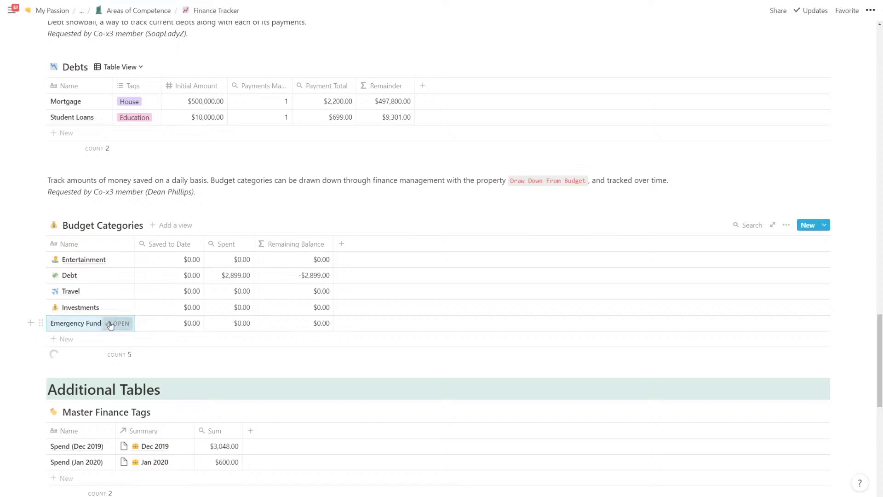
- Give the Emergency Fund entry the SOS emoji as its icon and return to the table
{"action": "left_click", "coordinate": [113, 323]}
{"action": "left_click", "coordinate": [289, 83]}
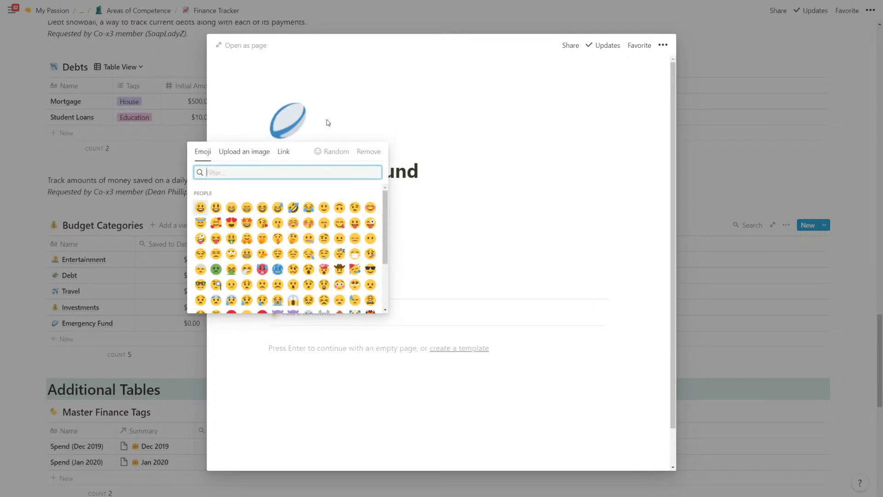
{"action": "type", "text": "sos"}
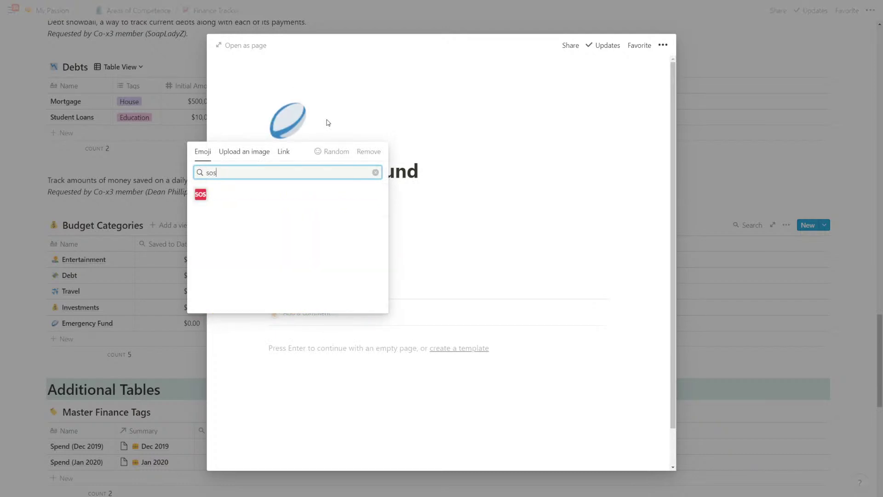
{"action": "left_click", "coordinate": [201, 195]}
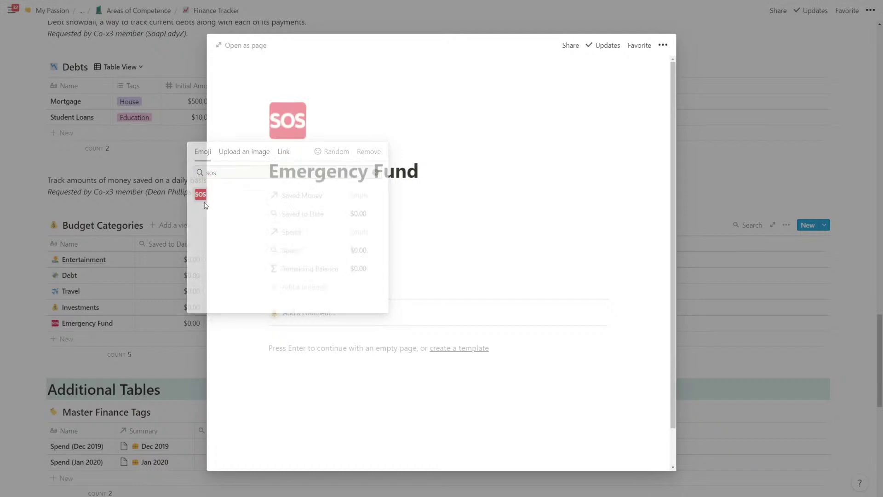
{"action": "left_click", "coordinate": [178, 247]}
- Add a property named "Target $" to the Budget Categories table, following Remaining Balance
{"action": "scroll", "coordinate": [194, 224], "scroll_direction": "down", "scroll_amount": 3}
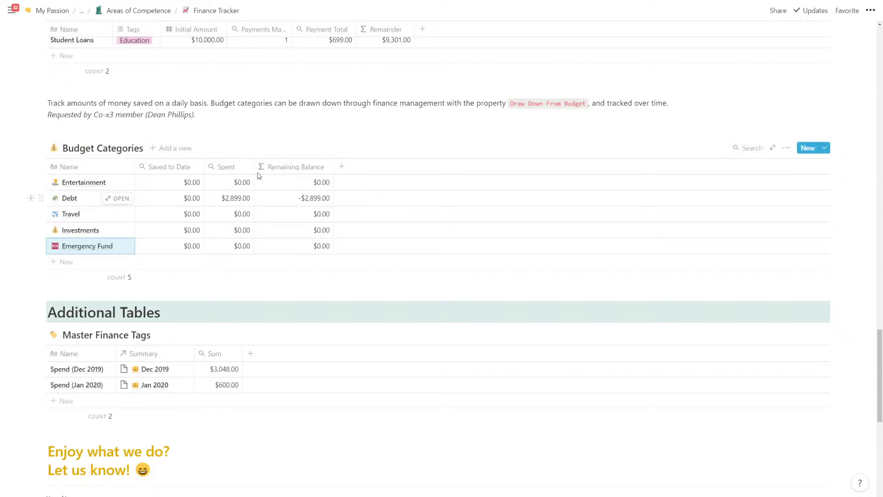
{"action": "left_click", "coordinate": [208, 117]}
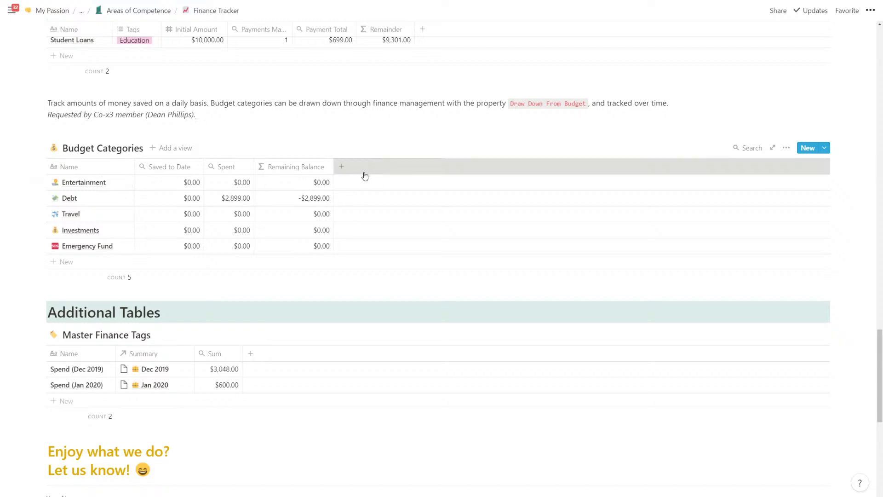
{"action": "left_click", "coordinate": [342, 166]}
{"action": "type", "text": "Target #"}
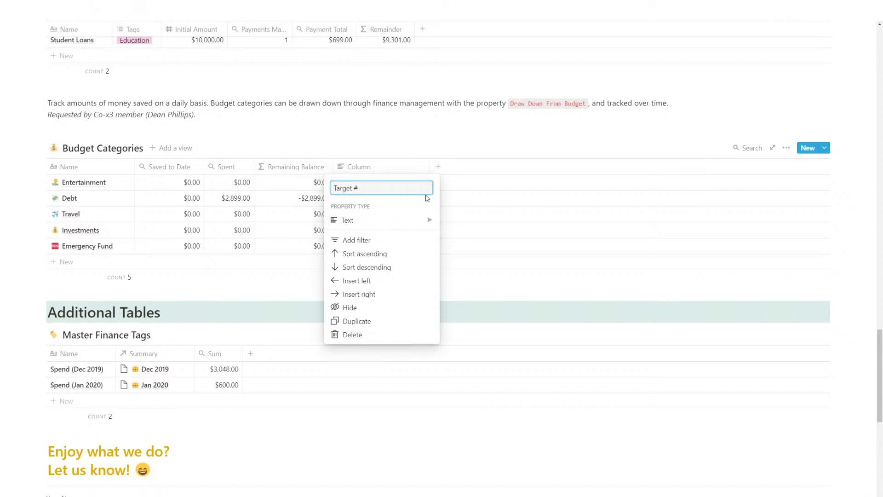
{"action": "key", "text": "BackSpace"}
{"action": "type", "text": "$"}
{"action": "key", "text": "Down"}
{"action": "key", "text": "Return"}
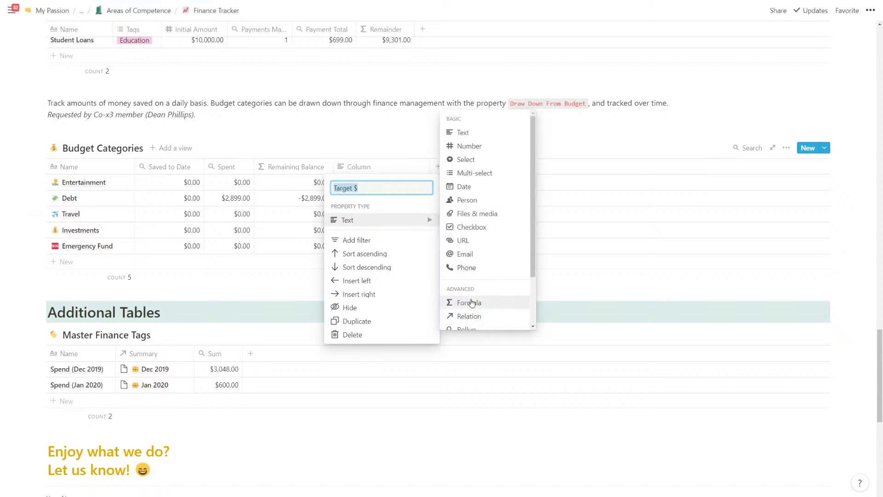
- Make Target $ a Number property and format its values as Dollar
{"action": "left_click", "coordinate": [458, 302]}
{"action": "left_click", "coordinate": [376, 174]}
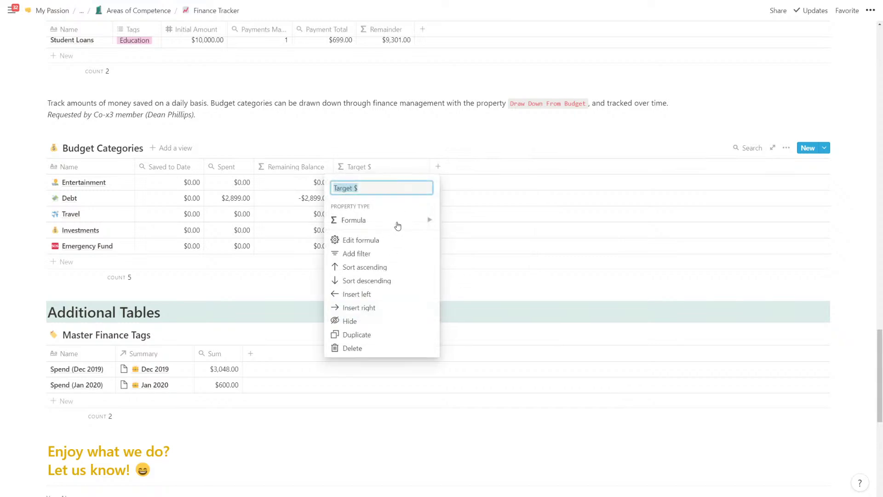
{"action": "mouse_move", "coordinate": [399, 222]}
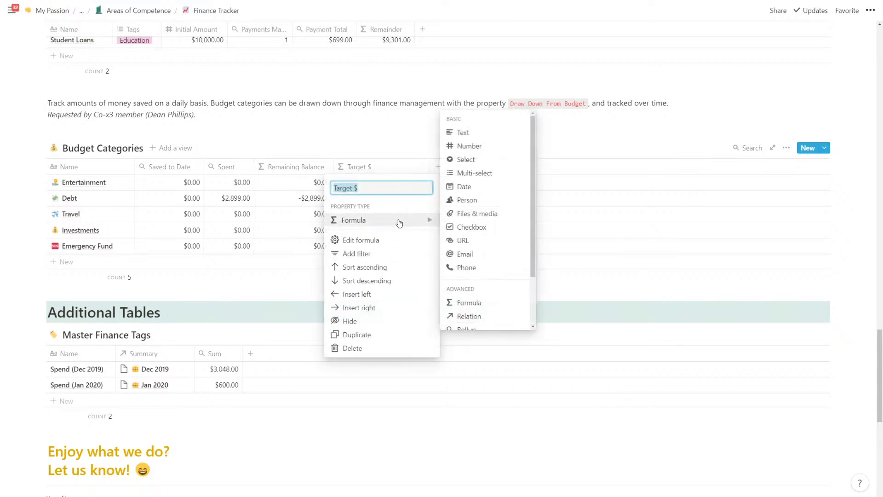
{"action": "left_click", "coordinate": [492, 146]}
{"action": "left_click", "coordinate": [344, 183]}
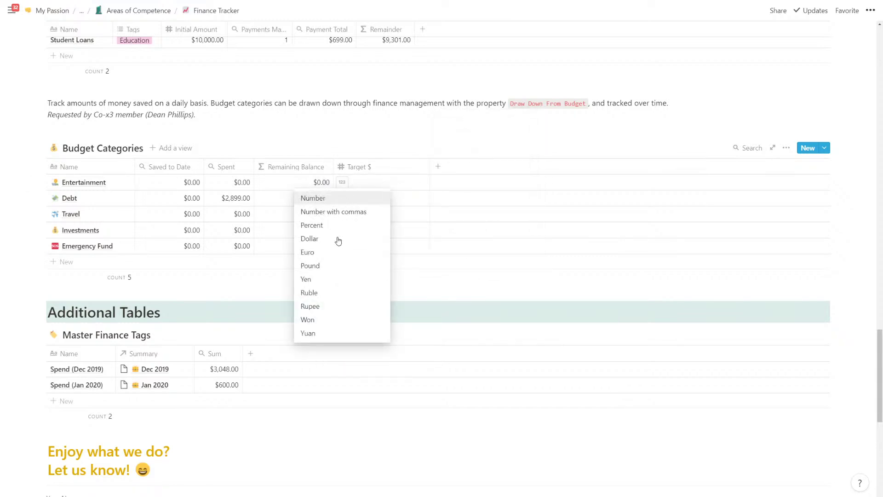
{"action": "left_click", "coordinate": [336, 240]}
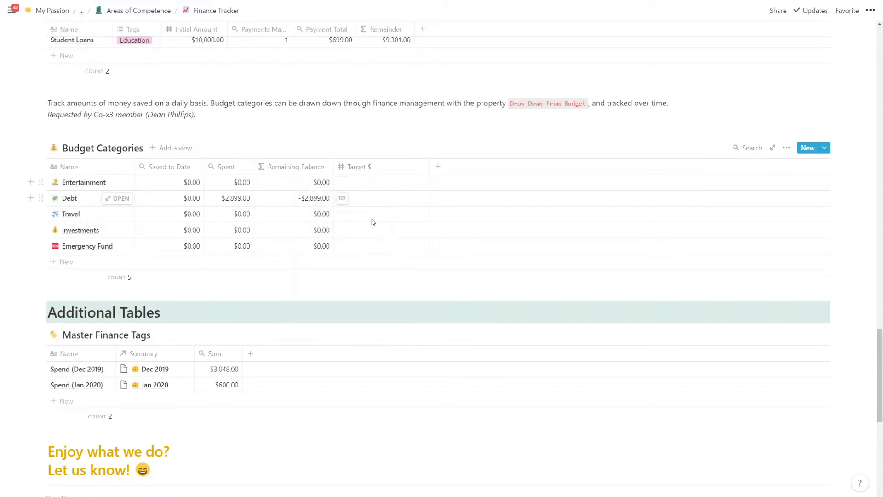
- Set Target $ to 3000 for Emergency Fund and to 100000 for Investments
{"action": "left_click", "coordinate": [378, 246]}
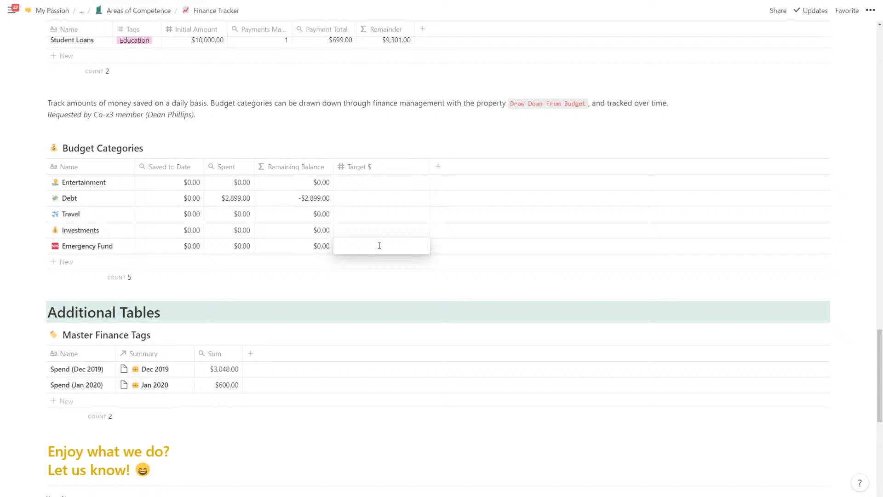
{"action": "type", "text": "3000"}
{"action": "key", "text": "Return"}
{"action": "left_click", "coordinate": [389, 230]}
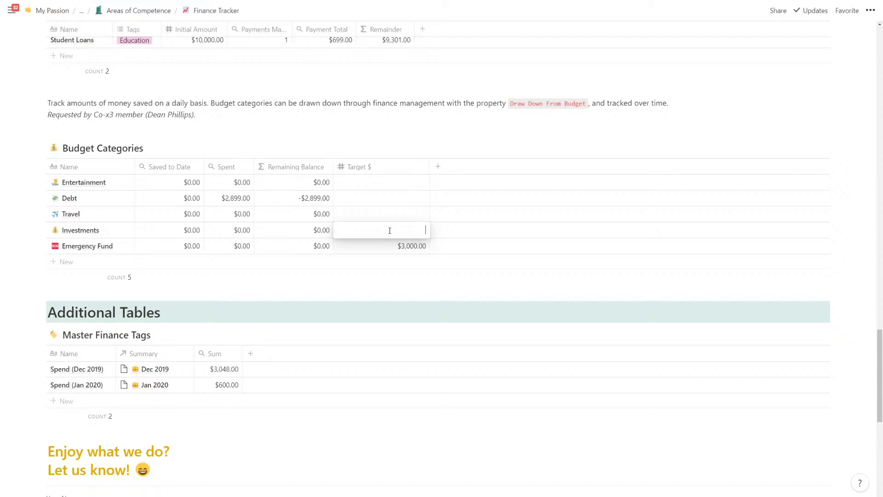
{"action": "type", "text": "100000"}
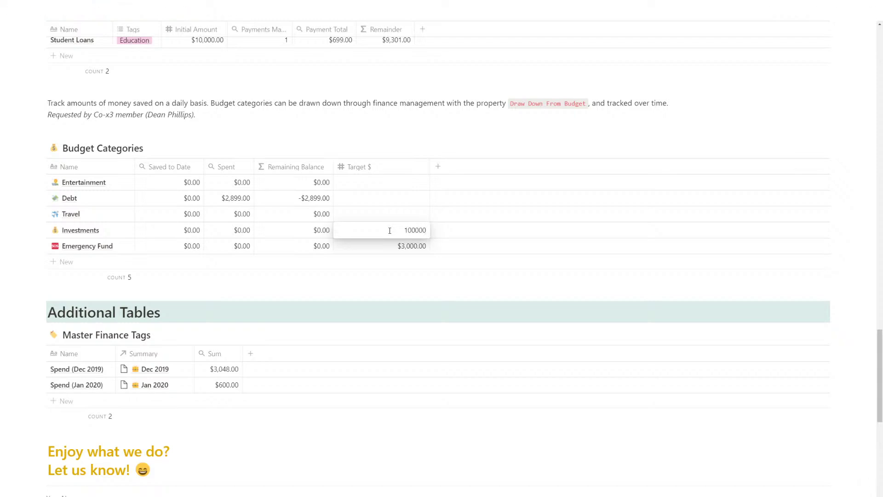
{"action": "key", "text": "Return"}
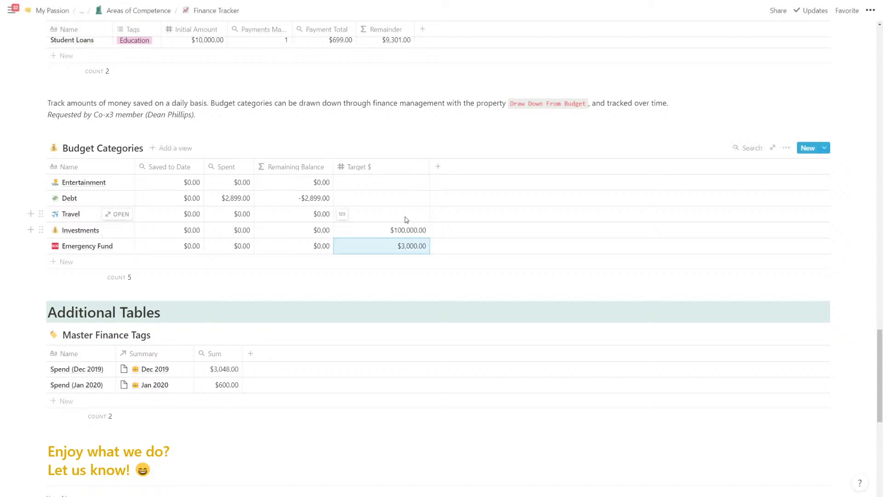
- Set the Target $ value of the Travel category to 5000 in the Budget Categories table
{"action": "left_click", "coordinate": [406, 215]}
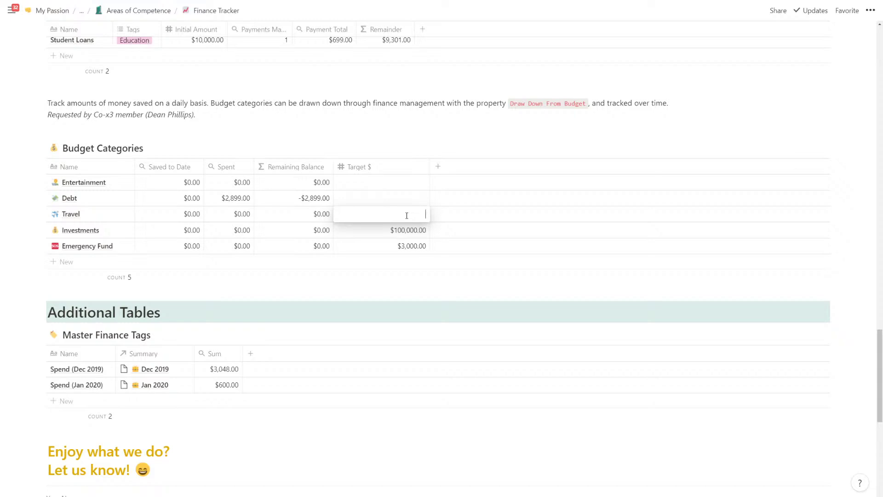
{"action": "type", "text": "5000"}
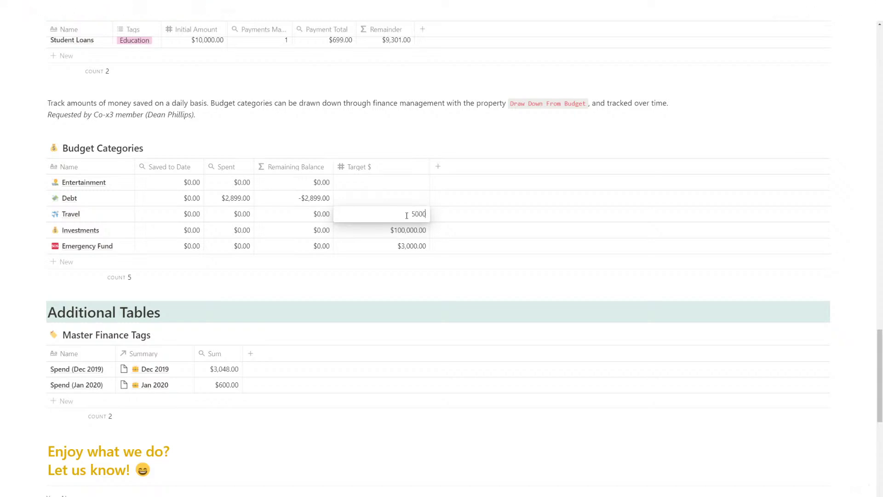
{"action": "key", "text": "Return"}
{"action": "key", "text": "Up"}
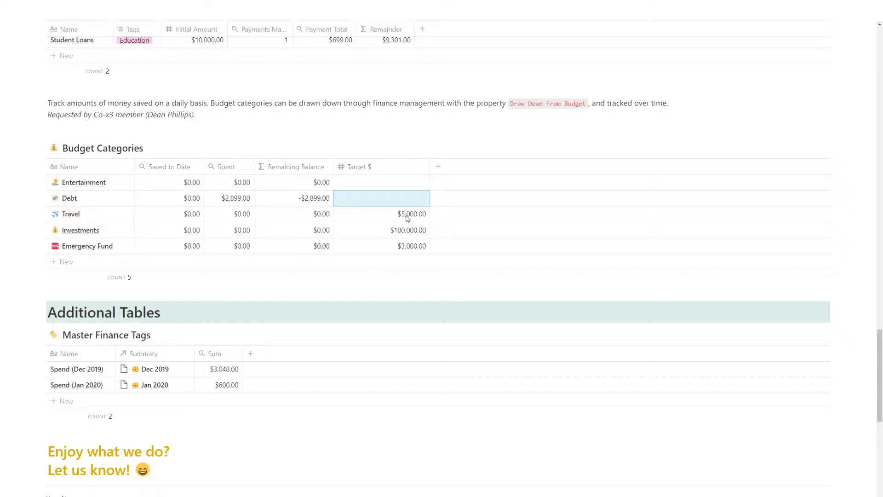
- Enter 25000 as the Target $ value of the Debt category and change it to 85000
{"action": "key", "text": "Return"}
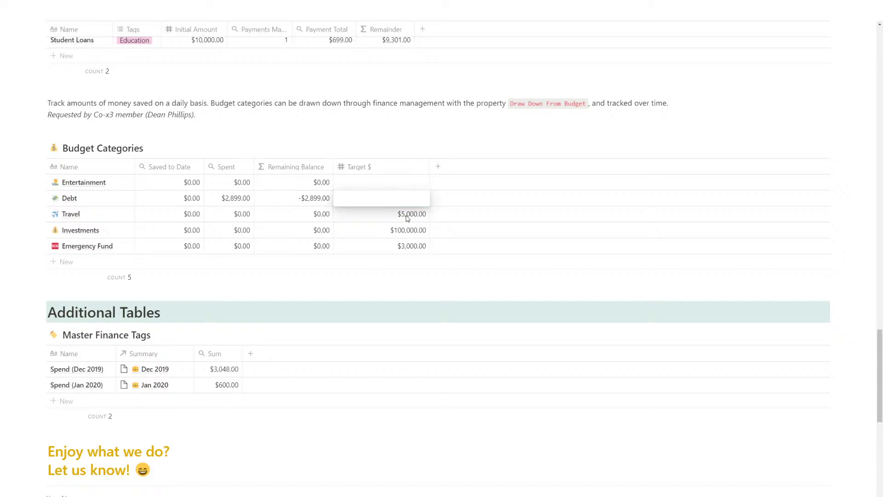
{"action": "type", "text": "25000"}
{"action": "key", "text": "Return"}
{"action": "key", "text": "Up"}
{"action": "key", "text": "Up"}
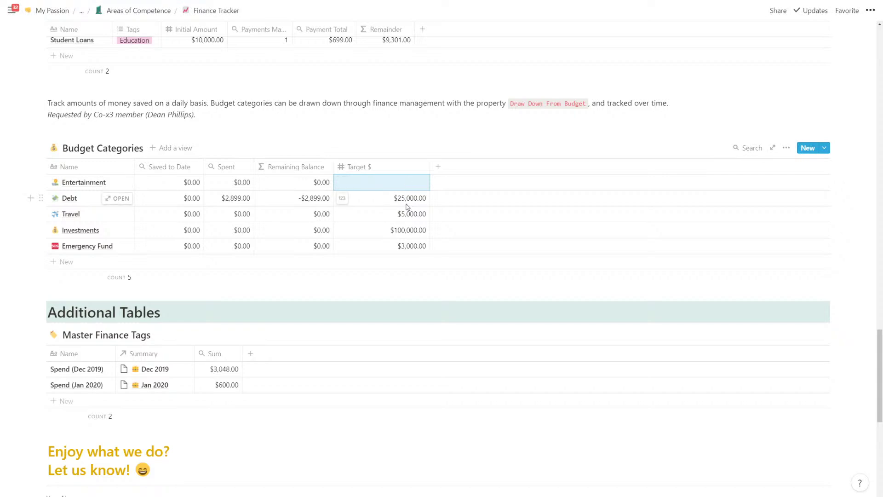
{"action": "left_click", "coordinate": [405, 200]}
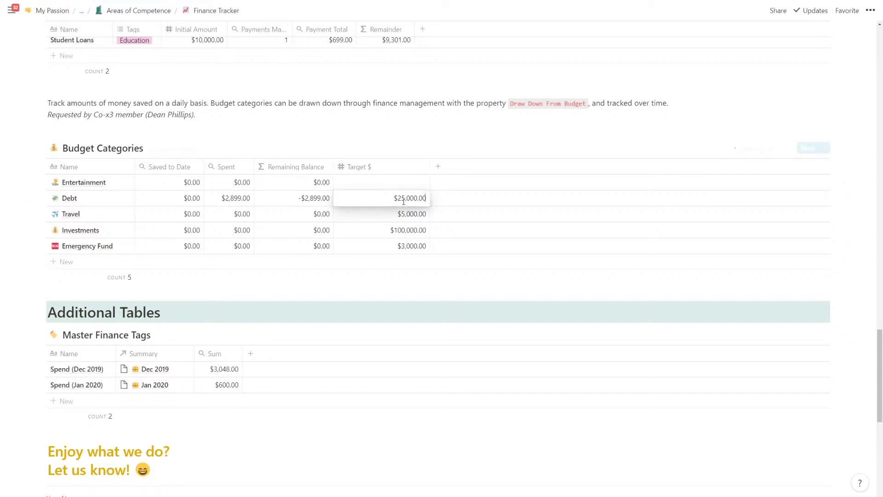
{"action": "left_click_drag", "start_coordinate": [401, 198], "coordinate": [399, 199]}
{"action": "type", "text": "30"}
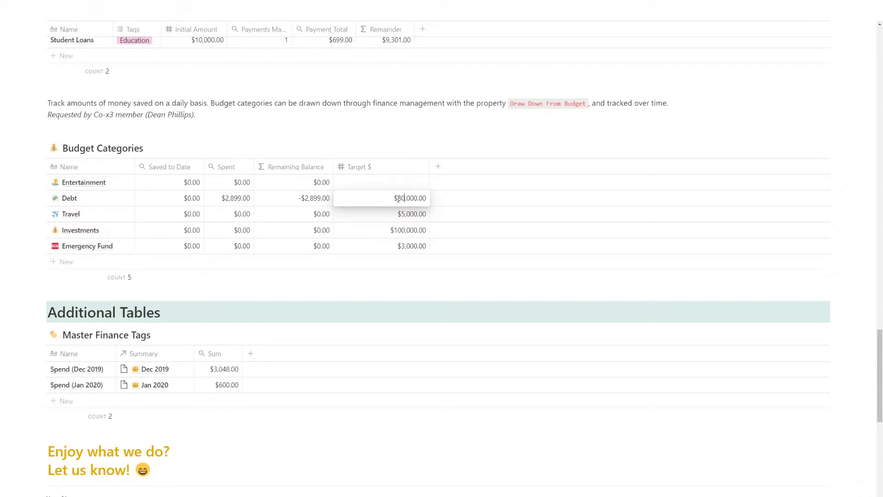
{"action": "key", "text": "Return"}
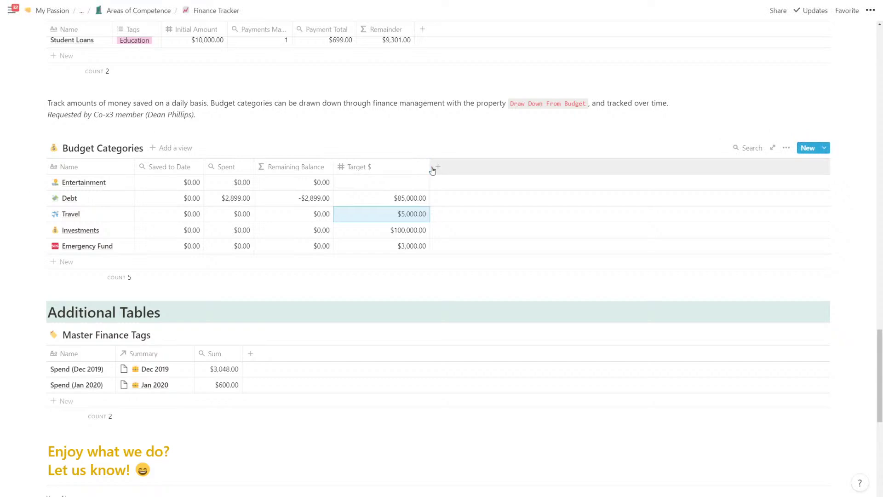
- Narrow the Target $ column to fit its values and set Target $ to 500 for Entertainment
{"action": "left_click_drag", "start_coordinate": [432, 169], "coordinate": [387, 169]}
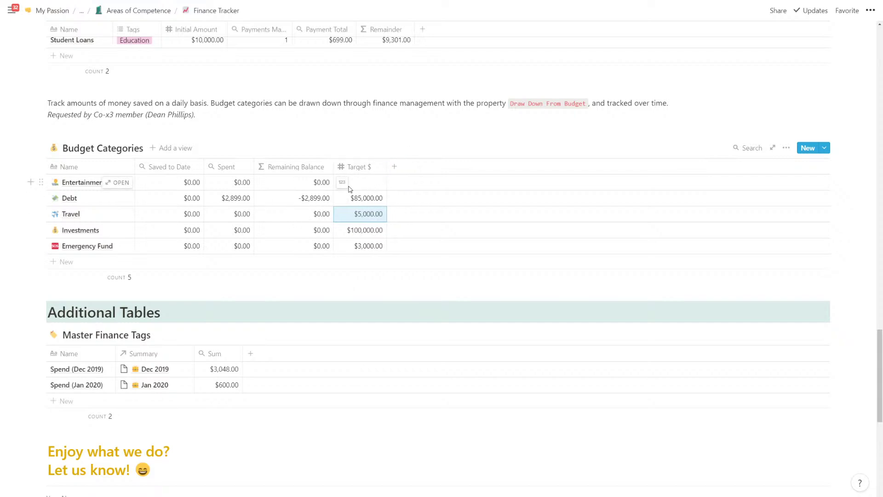
{"action": "scroll", "coordinate": [368, 212], "scroll_direction": "up", "scroll_amount": 3}
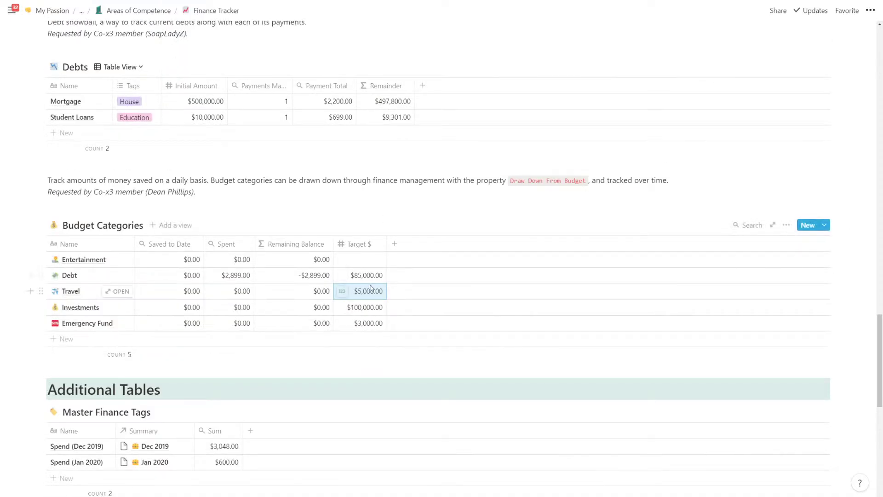
{"action": "left_click", "coordinate": [371, 261]}
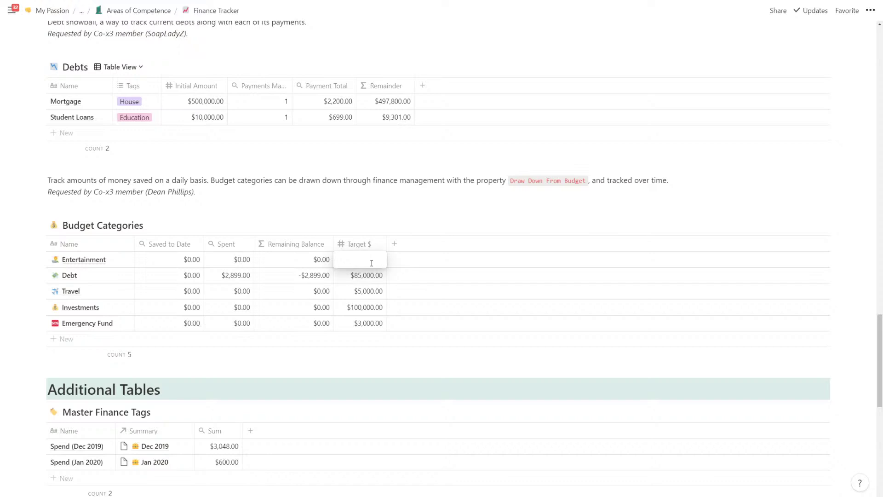
{"action": "type", "text": "500"}
{"action": "key", "text": "Return"}
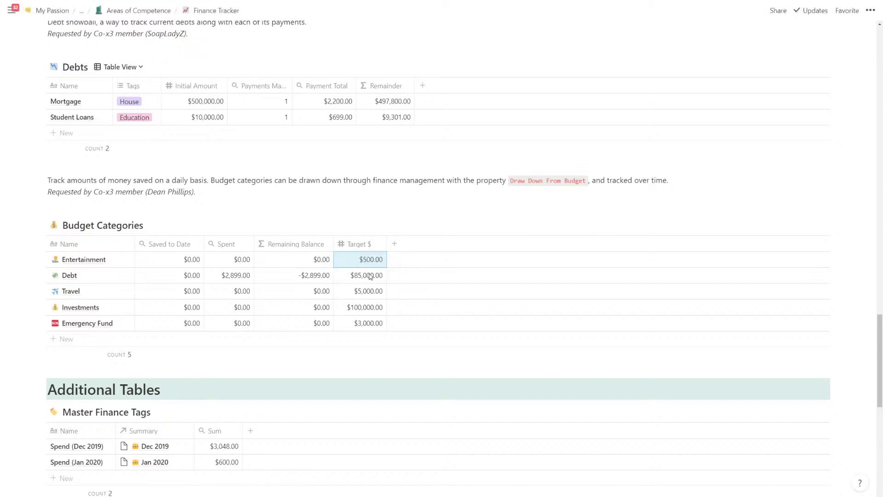
- Add a Formula property named "How Close Are We?" to Budget Categories, following Target $
{"action": "left_click", "coordinate": [395, 244]}
{"action": "left_click", "coordinate": [411, 300]}
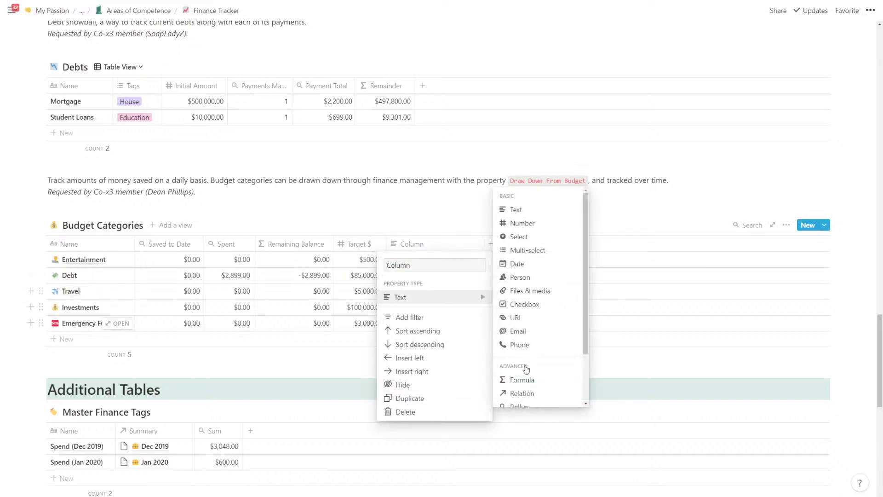
{"action": "left_click", "coordinate": [527, 379]}
{"action": "left_click", "coordinate": [445, 249]}
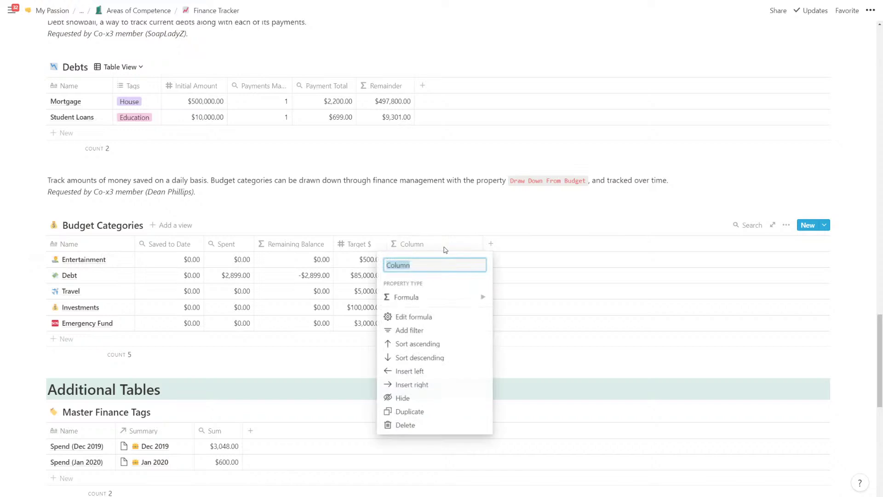
{"action": "type", "text": "How much sp"}
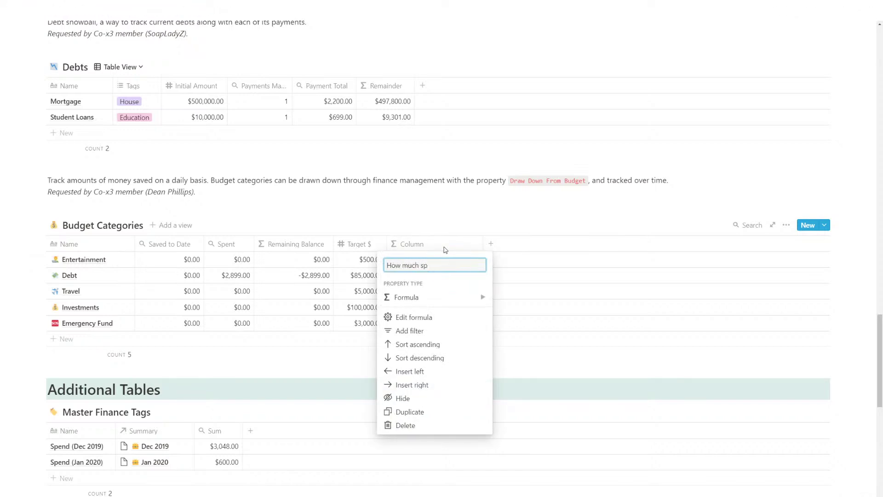
{"action": "key", "text": "ctrl+BackSpace"}
{"action": "key", "text": "ctrl+BackSpace"}
{"action": "key", "text": "ctrl+BackSpace"}
{"action": "type", "text": "How M"}
{"action": "key", "text": "BackSpace"}
{"action": "type", "text": "Close Are We?"}
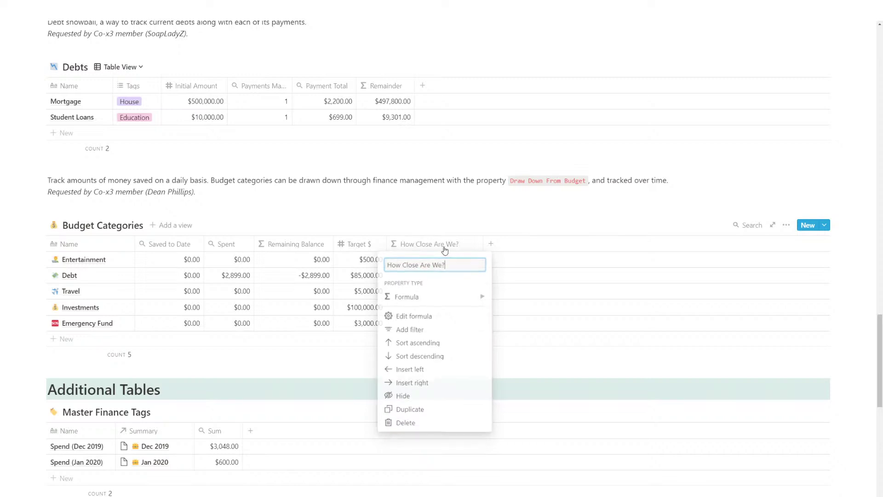
{"action": "key", "text": "Return"}
- Set the How Close Are We? formula to prop("Target $") - prop("Remaining Balance") and slightly narrow its column
{"action": "left_click", "coordinate": [419, 276]}
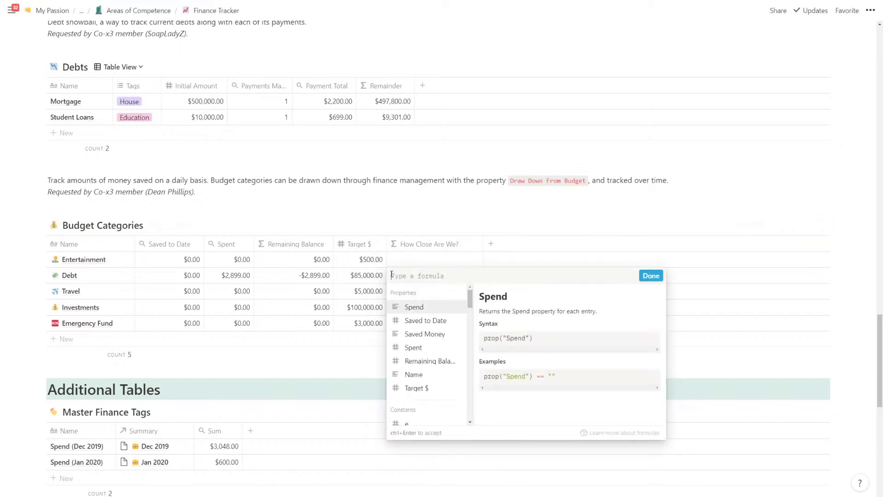
{"action": "left_click", "coordinate": [433, 390]}
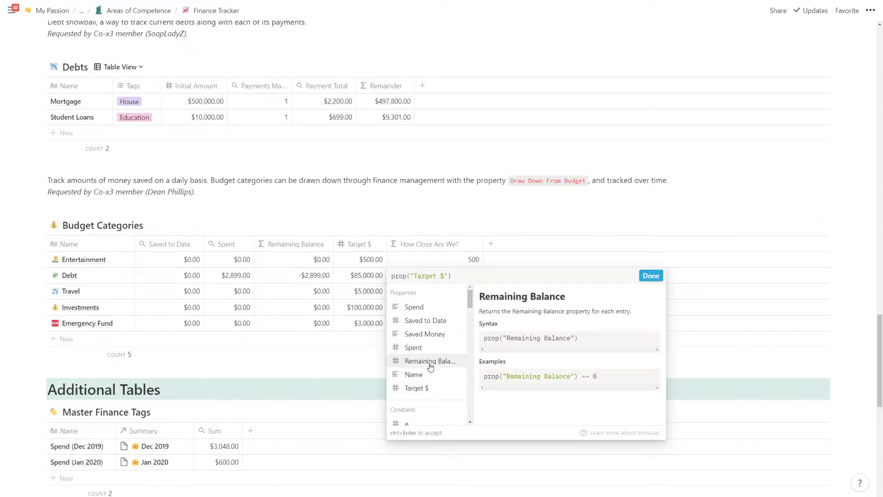
{"action": "scroll", "coordinate": [430, 363], "scroll_direction": "down", "scroll_amount": 2}
{"action": "scroll", "coordinate": [431, 367], "scroll_direction": "up", "scroll_amount": 1}
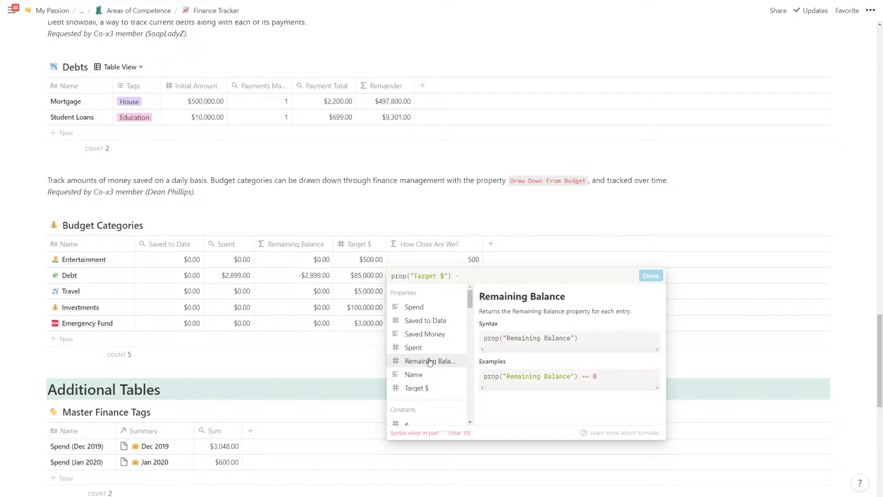
{"action": "left_click", "coordinate": [431, 362]}
{"action": "left_click", "coordinate": [652, 276]}
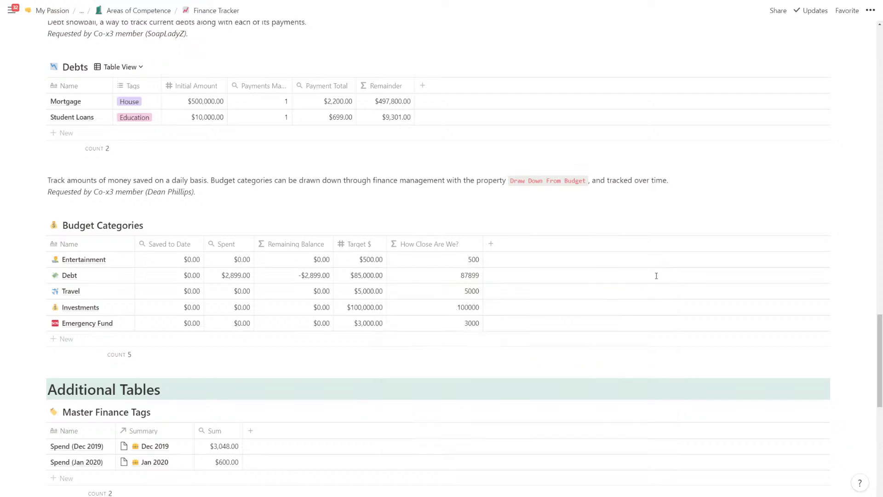
{"action": "left_click_drag", "start_coordinate": [484, 243], "coordinate": [470, 243]}
- Reverse the How Close Are We? formula to prop("Remaining Balance") - prop("Target $")
{"action": "left_click", "coordinate": [460, 260]}
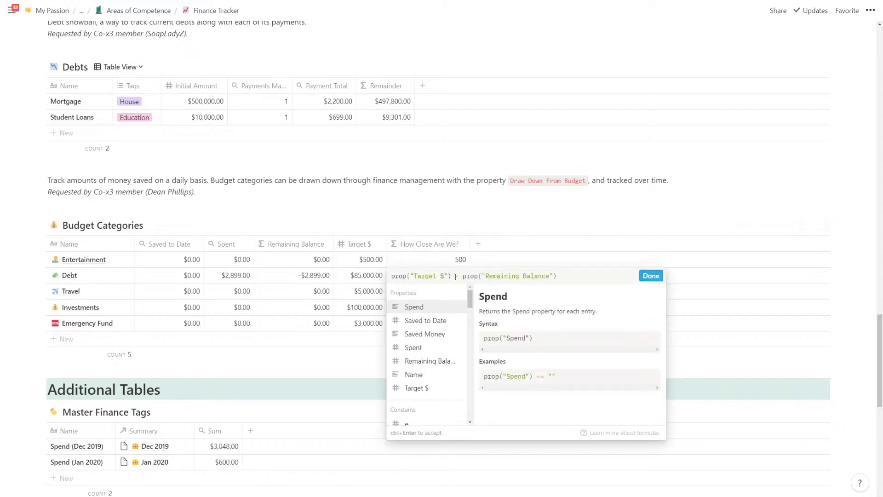
{"action": "left_click_drag", "start_coordinate": [463, 277], "coordinate": [366, 271]}
{"action": "key", "text": "BackSpace"}
{"action": "left_click", "coordinate": [537, 277]}
{"action": "type", "text": "- "}
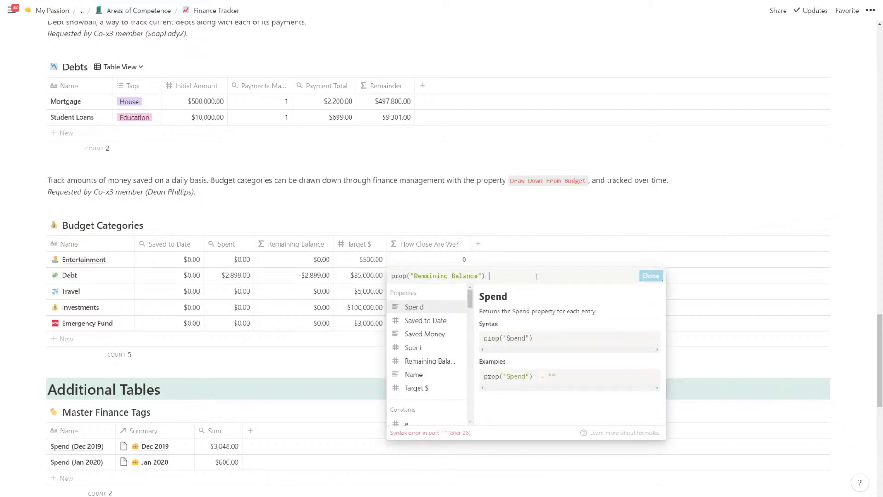
{"action": "type", "text": "prop(\"Target $\")"}
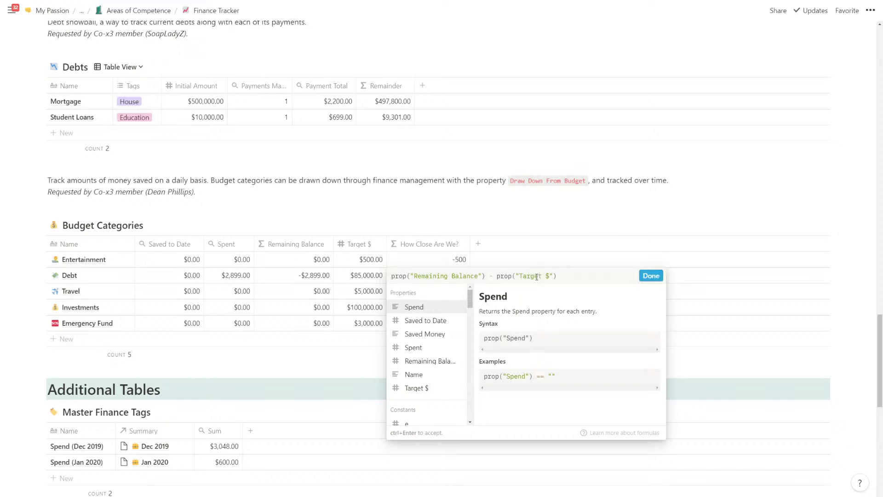
{"action": "left_click", "coordinate": [651, 275]}
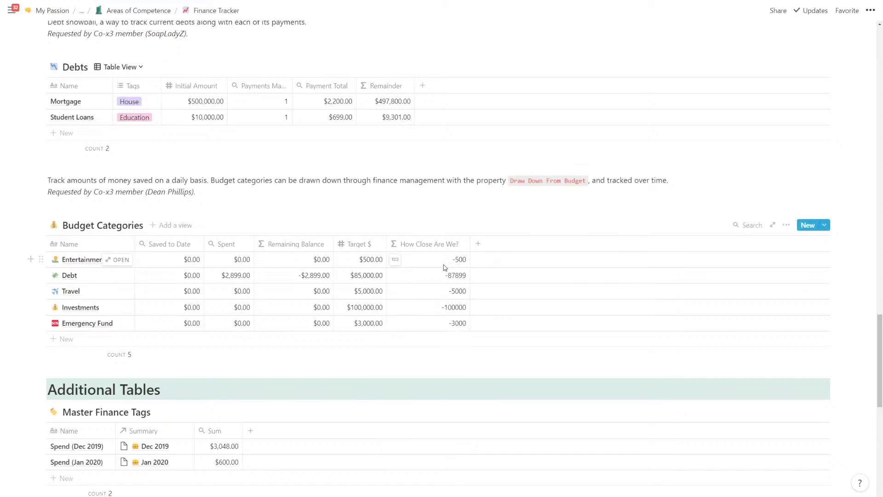
- Format the How Close Are We? values as Dollar and narrow the column slightly
{"action": "left_click", "coordinate": [395, 259]}
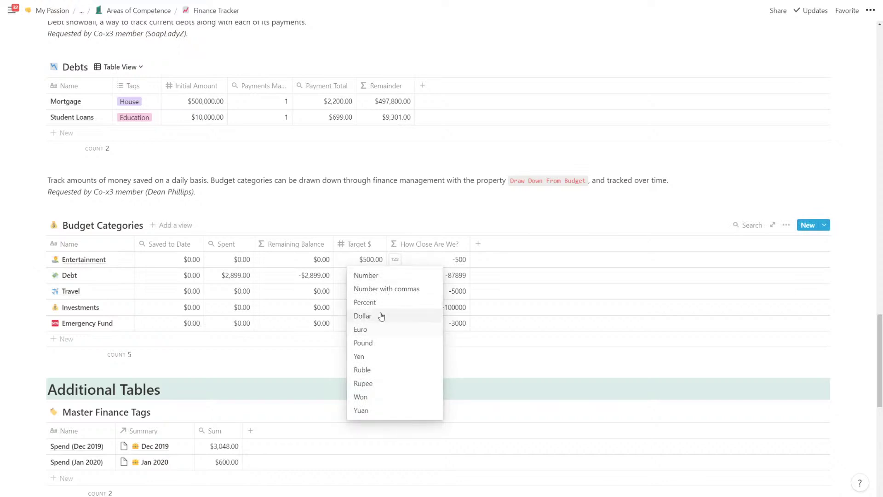
{"action": "left_click", "coordinate": [385, 320]}
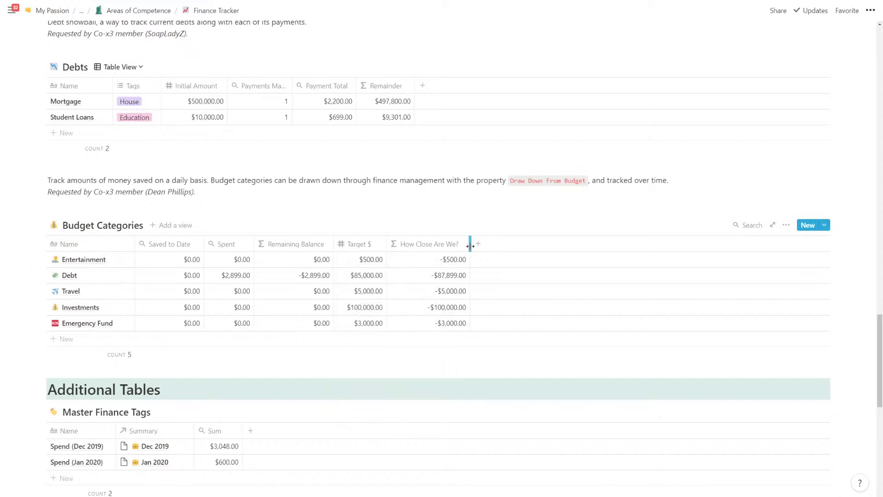
{"action": "left_click_drag", "start_coordinate": [470, 246], "coordinate": [467, 245]}
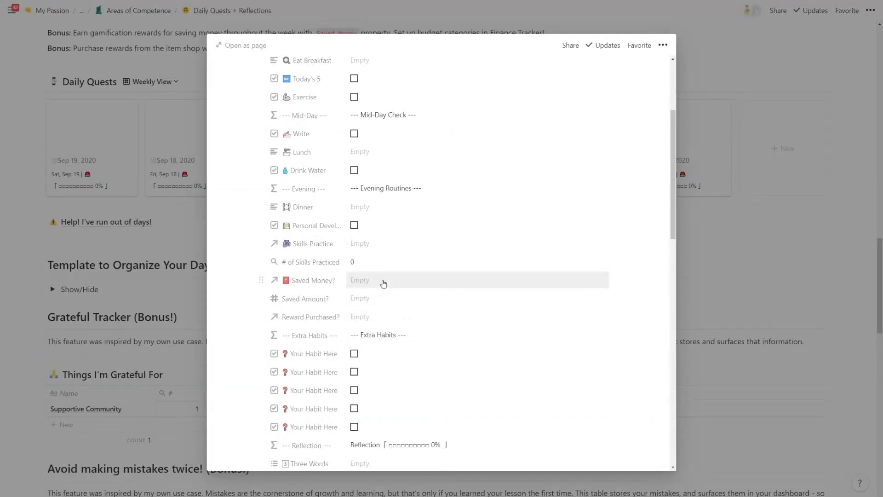
- In the Sep 19, 2020 Daily Quests entry, link Saved Money? to Debt and set Saved Amount? to 5000
{"action": "left_click", "coordinate": [384, 282]}
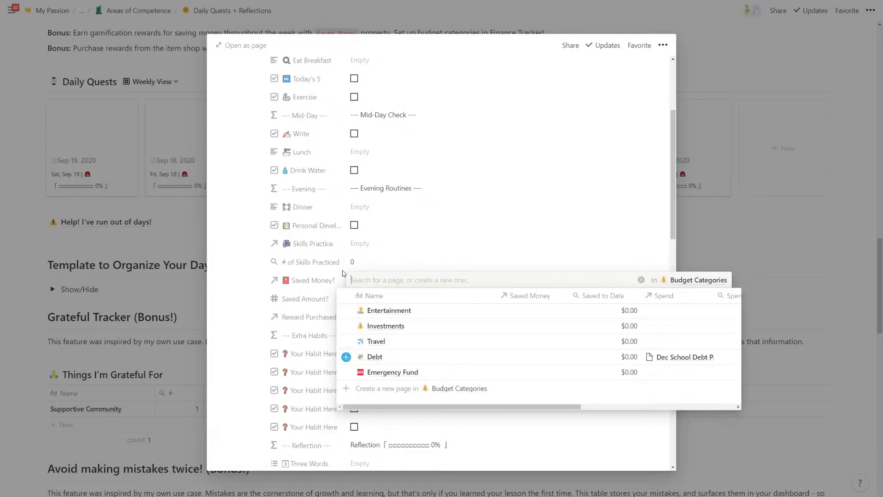
{"action": "left_click", "coordinate": [346, 357]}
{"action": "left_click", "coordinate": [371, 300]}
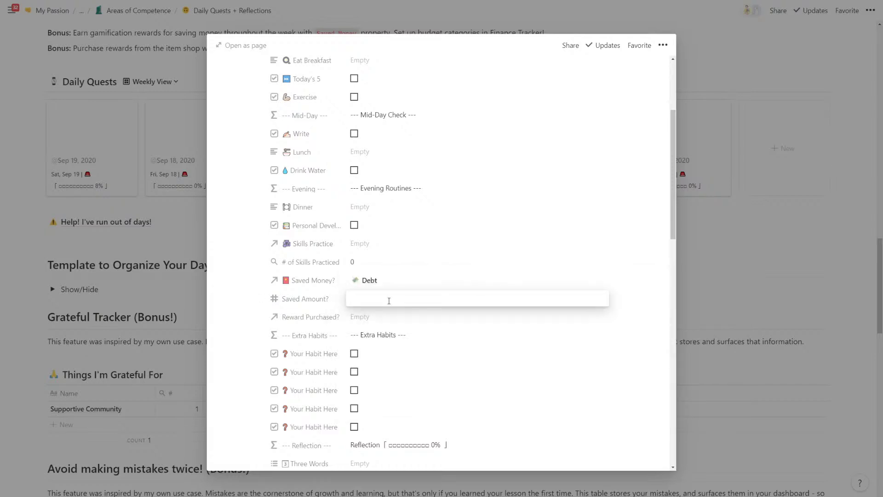
{"action": "type", "text": "5000"}
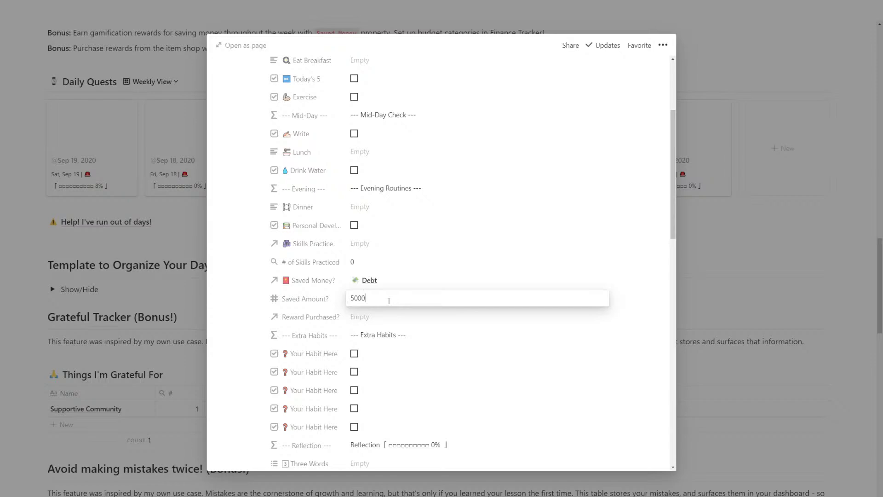
{"action": "key", "text": "Return"}
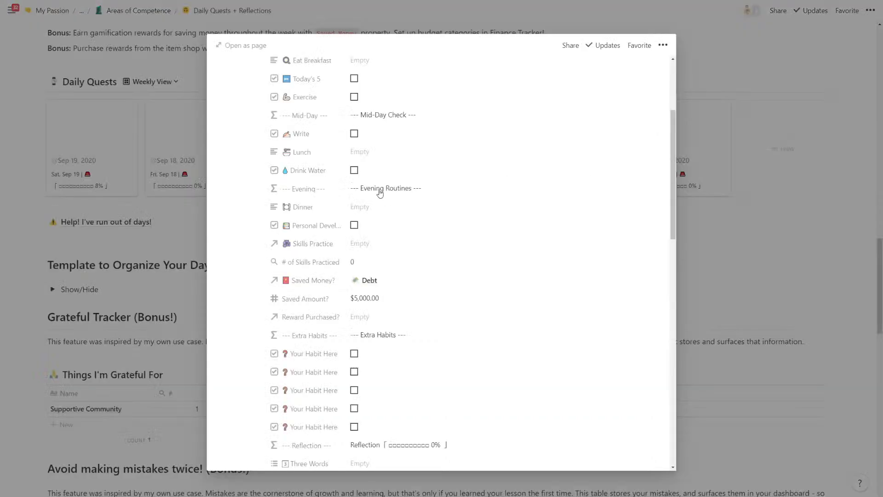
- Look through the daily entry, return to the Finance Tracker and examine Debt in Budget Categories and the Finance Management table
{"action": "scroll", "coordinate": [380, 193], "scroll_direction": "up", "scroll_amount": 3}
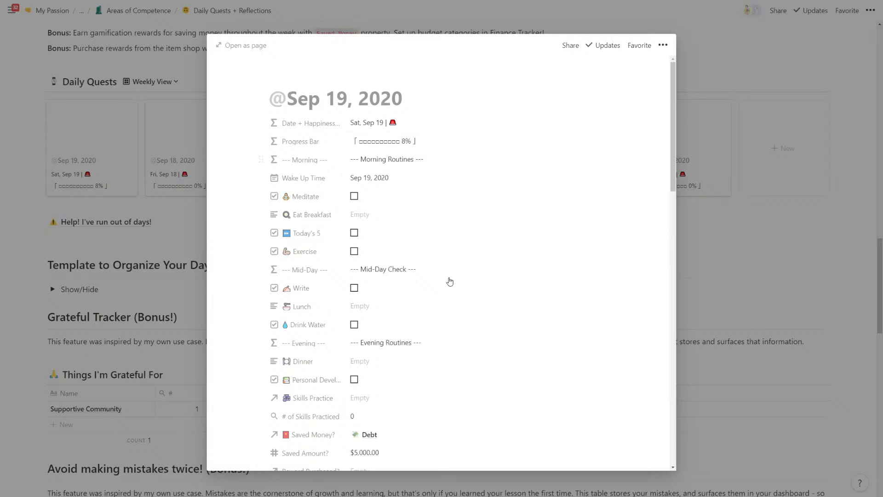
{"action": "scroll", "coordinate": [450, 290], "scroll_direction": "down", "scroll_amount": 6}
{"action": "scroll", "coordinate": [536, 246], "scroll_direction": "up", "scroll_amount": 2}
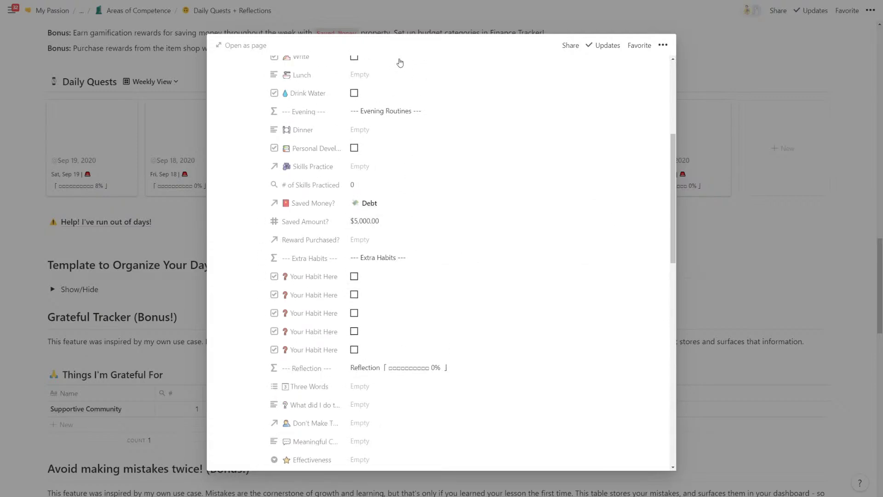
{"action": "left_click", "coordinate": [416, 209]}
{"action": "left_click", "coordinate": [395, 173]}
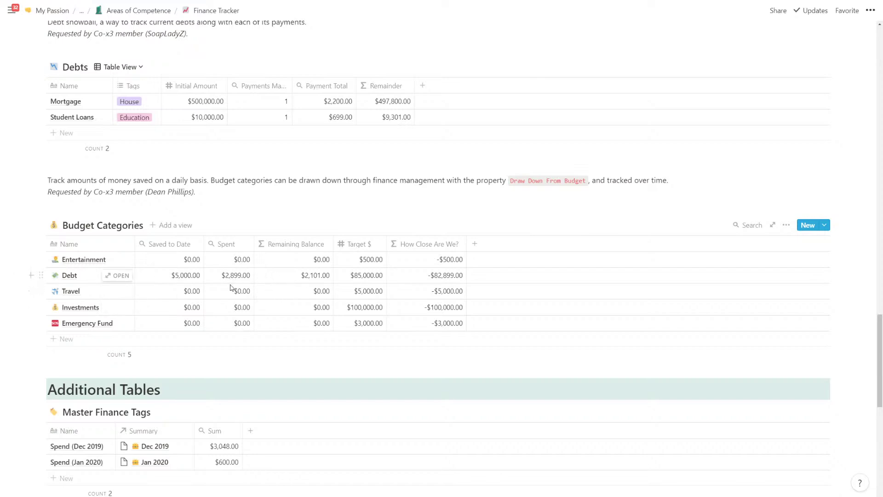
{"action": "scroll", "coordinate": [233, 283], "scroll_direction": "up", "scroll_amount": 4}
{"action": "scroll", "coordinate": [231, 288], "scroll_direction": "up", "scroll_amount": 9}
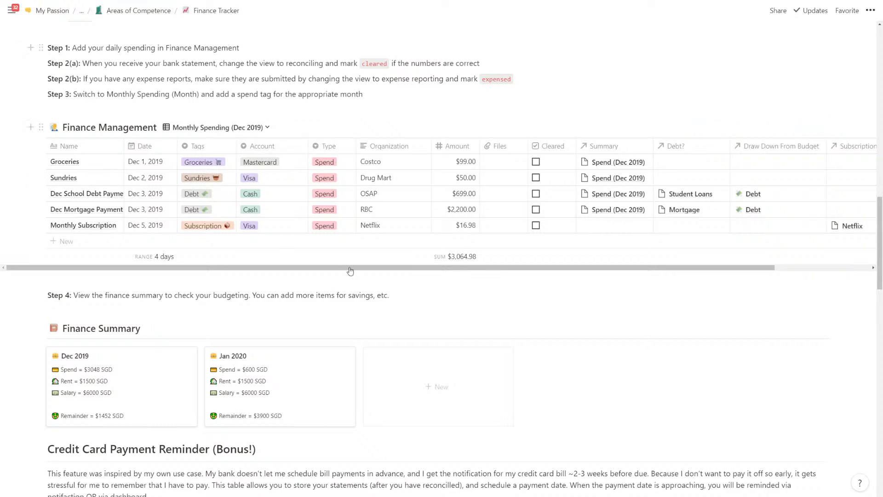
- Look over the Finance Tracker's debt and budgeting sections, then examine the Investments & Financial Literacy page down to the Holdings table
{"action": "scroll", "coordinate": [270, 318], "scroll_direction": "down", "scroll_amount": 4}
{"action": "scroll", "coordinate": [270, 317], "scroll_direction": "down", "scroll_amount": 4}
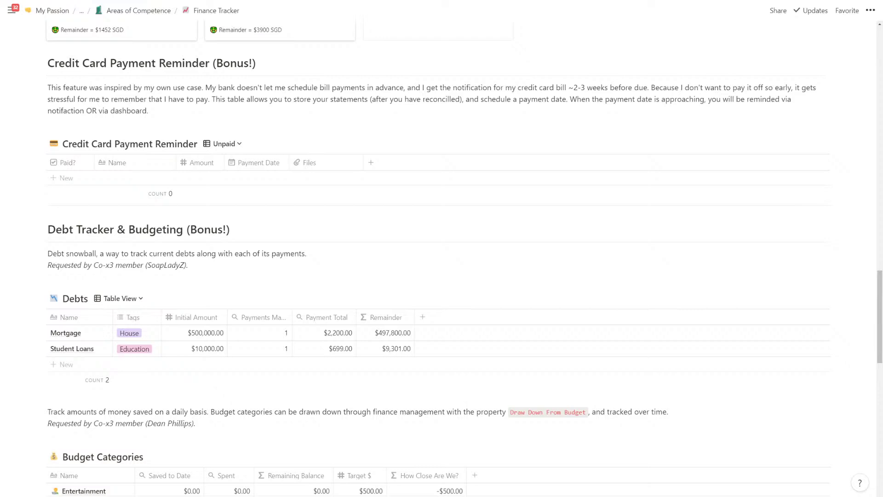
{"action": "key", "text": "alt+Left"}
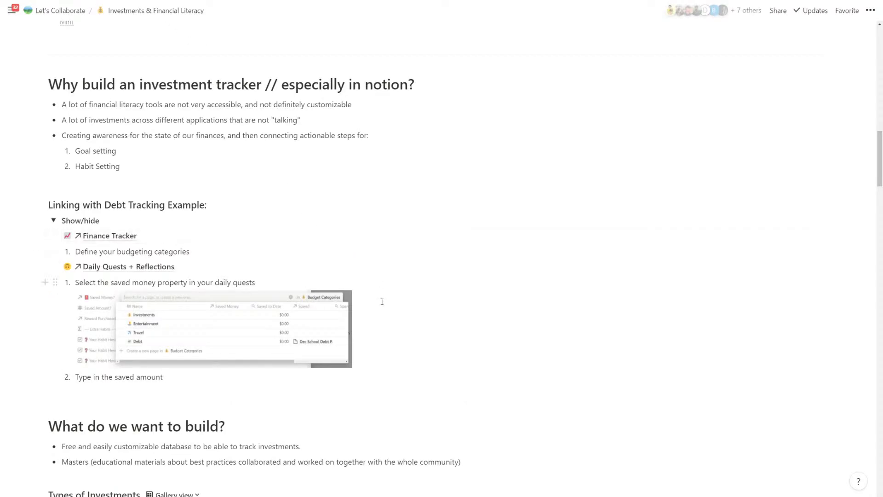
{"action": "scroll", "coordinate": [381, 305], "scroll_direction": "down", "scroll_amount": 3}
{"action": "scroll", "coordinate": [382, 307], "scroll_direction": "down", "scroll_amount": 14}
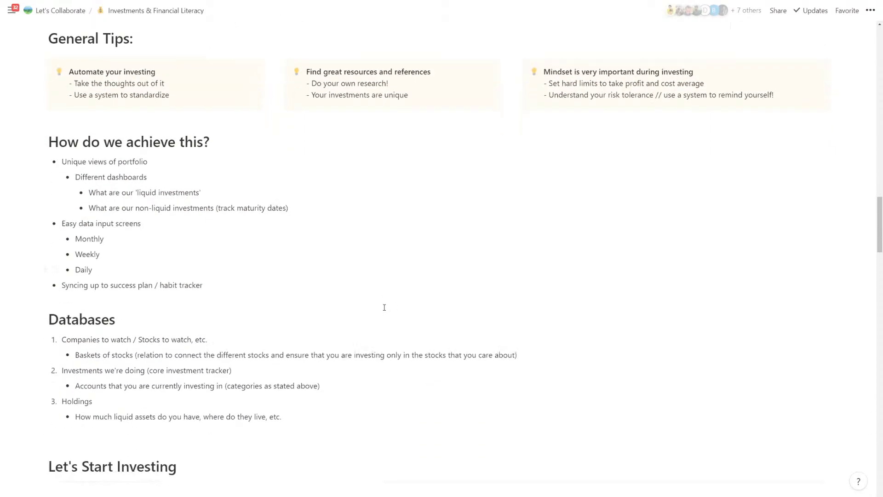
{"action": "scroll", "coordinate": [385, 311], "scroll_direction": "down", "scroll_amount": 20}
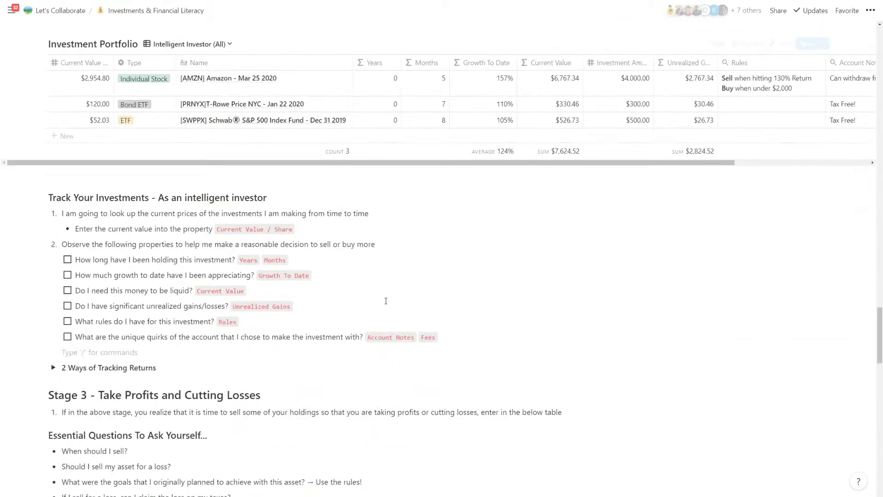
{"action": "scroll", "coordinate": [386, 303], "scroll_direction": "down", "scroll_amount": 3}
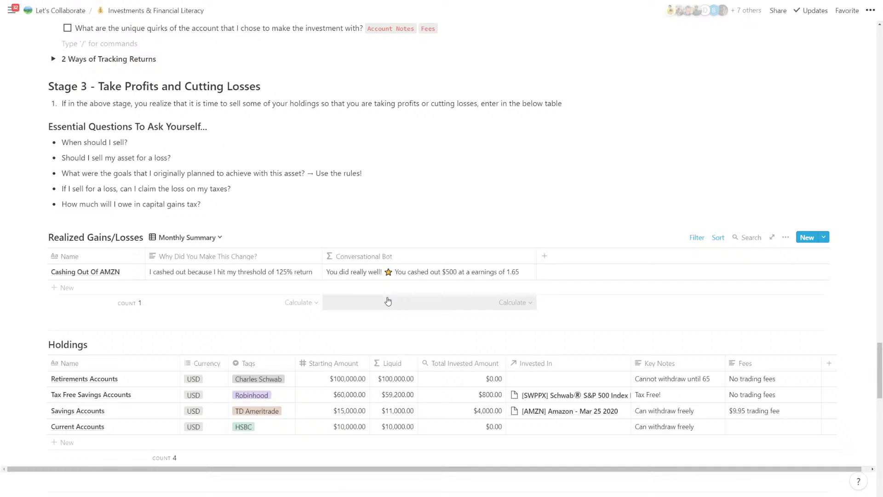
{"action": "scroll", "coordinate": [388, 302], "scroll_direction": "down", "scroll_amount": 3}
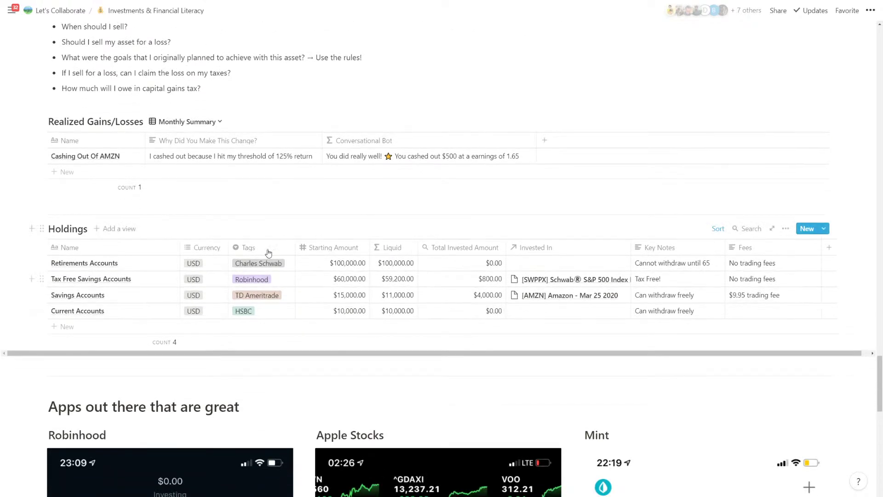
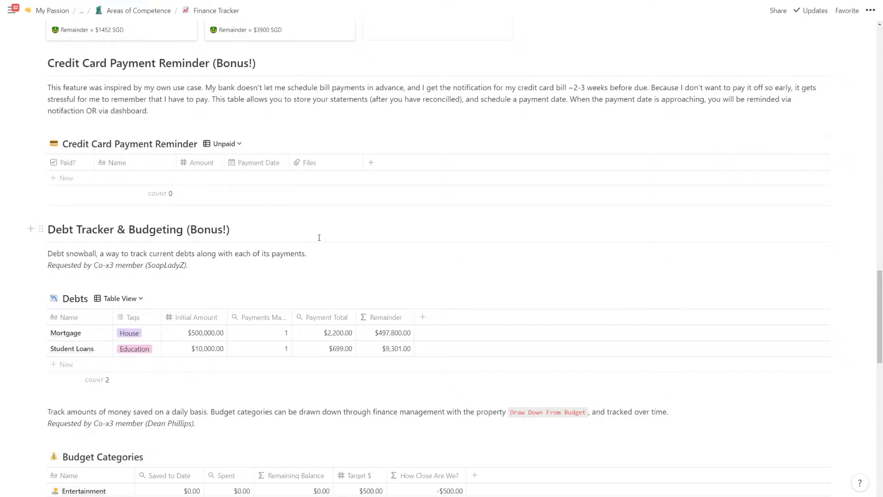
- Add an entry named "Deposit Into Retirement Account" to the Finance Management table in the Finance Tracker
{"action": "scroll", "coordinate": [319, 238], "scroll_direction": "up", "scroll_amount": 8}
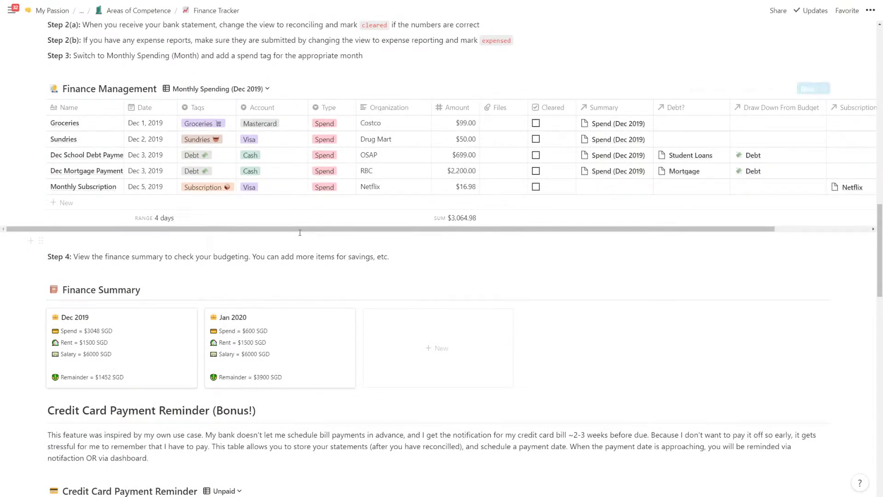
{"action": "left_click", "coordinate": [168, 206]}
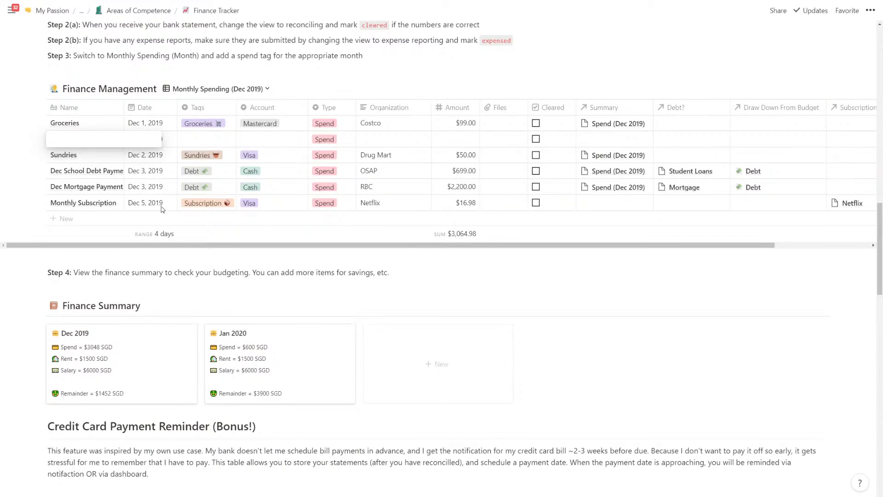
{"action": "type", "text": "Deposit Into"}
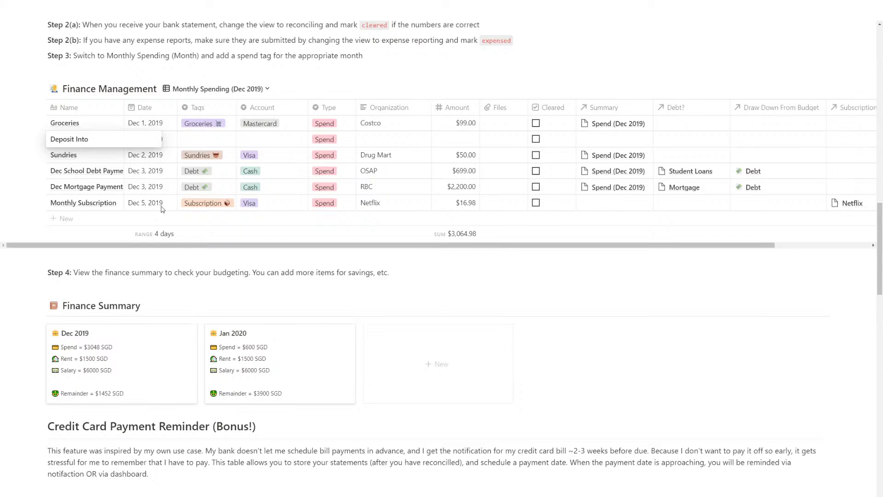
{"action": "type", "text": " Retirement Acco"}
{"action": "key", "text": "Return"}
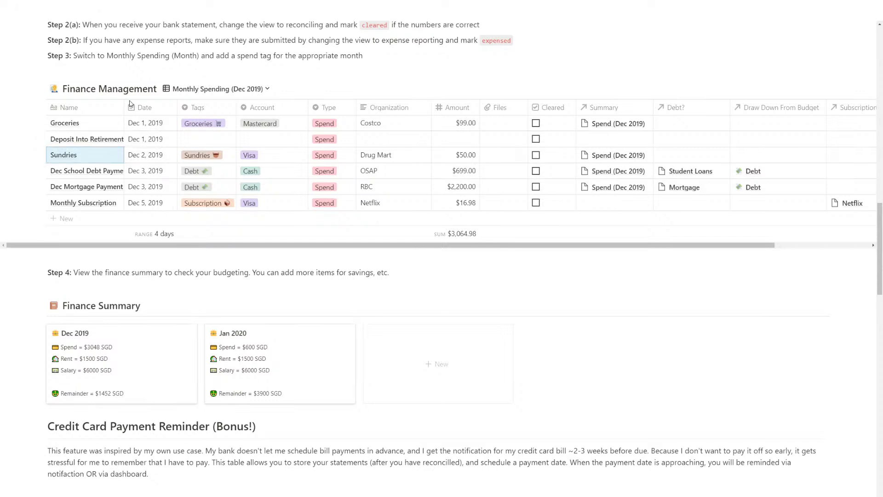
- Rename the new Finance Management entry as "Deposit Into Tax Free Savings Account"
{"action": "left_click", "coordinate": [165, 4]}
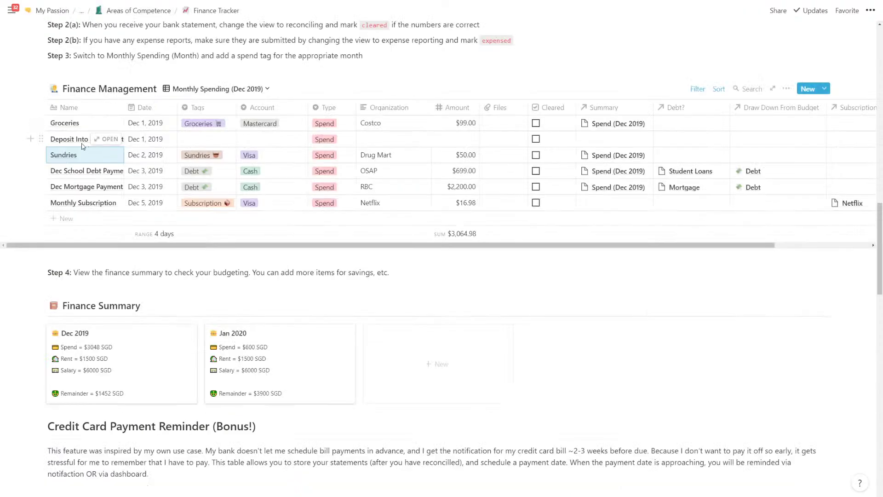
{"action": "left_click", "coordinate": [86, 141]}
{"action": "double_click", "coordinate": [107, 139]}
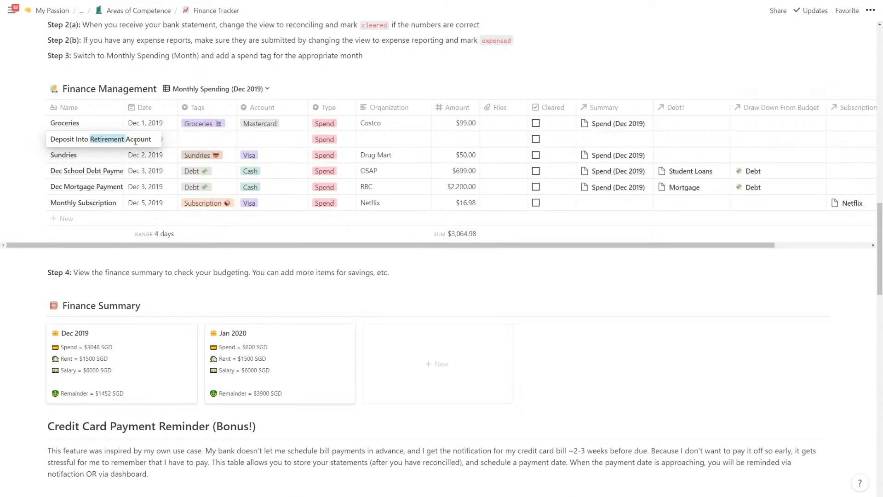
{"action": "left_click_drag", "start_coordinate": [135, 141], "coordinate": [155, 141]}
{"action": "type", "text": "Tax"}
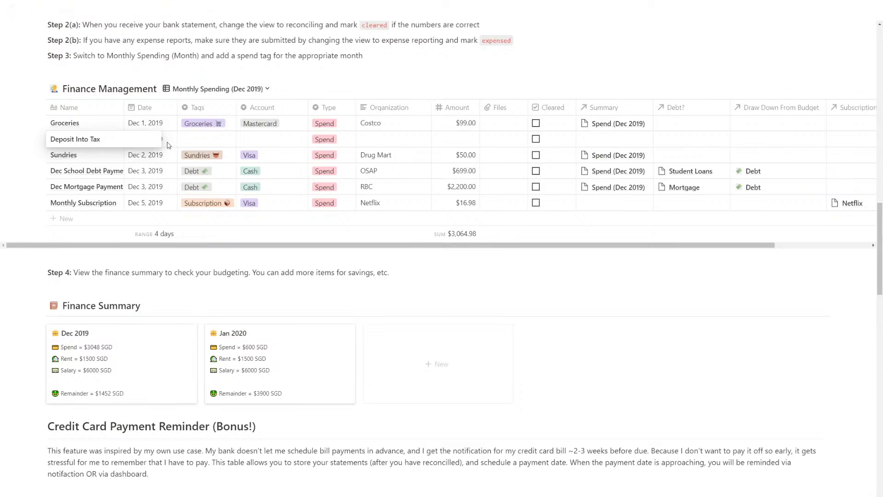
{"action": "type", "text": " Free Savings Account"}
{"action": "key", "text": "Return"}
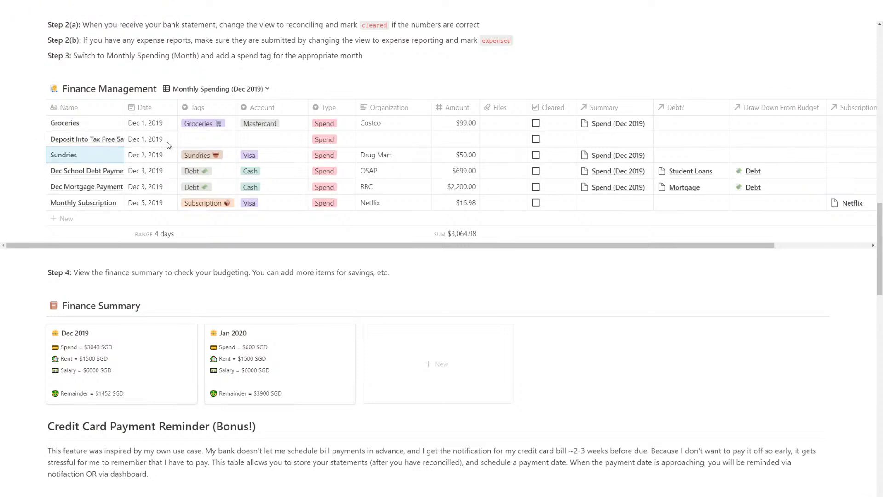
{"action": "left_click", "coordinate": [168, 143]}
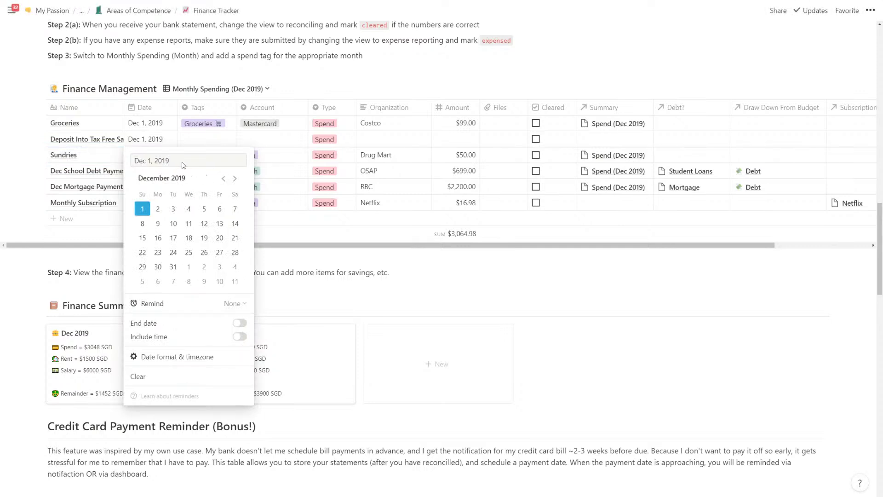
{"action": "key", "text": "Escape"}
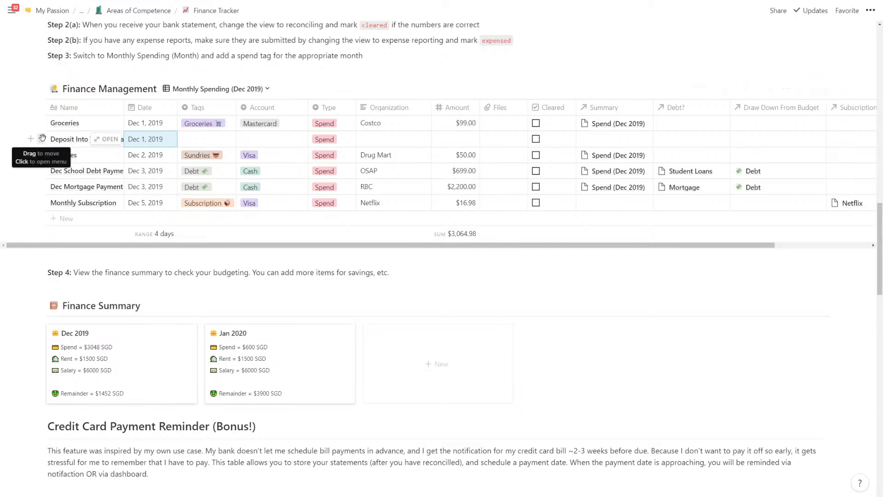
{"action": "left_click", "coordinate": [150, 145]}
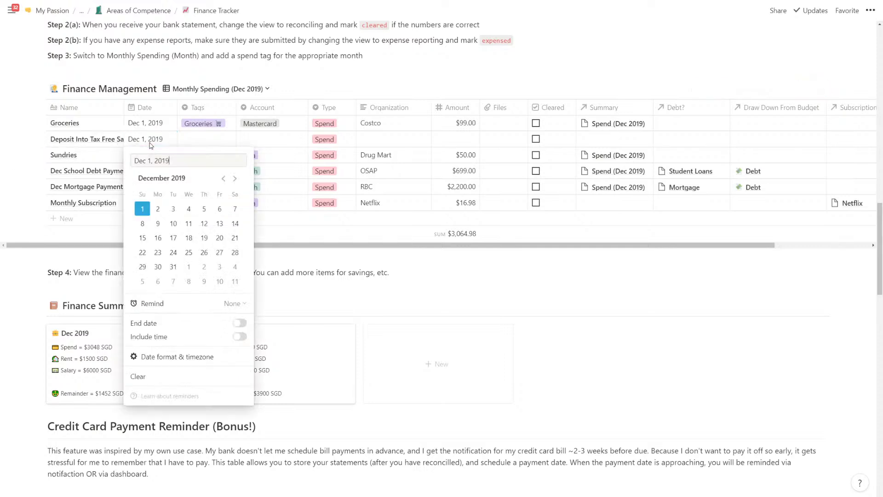
{"action": "key", "text": "Escape"}
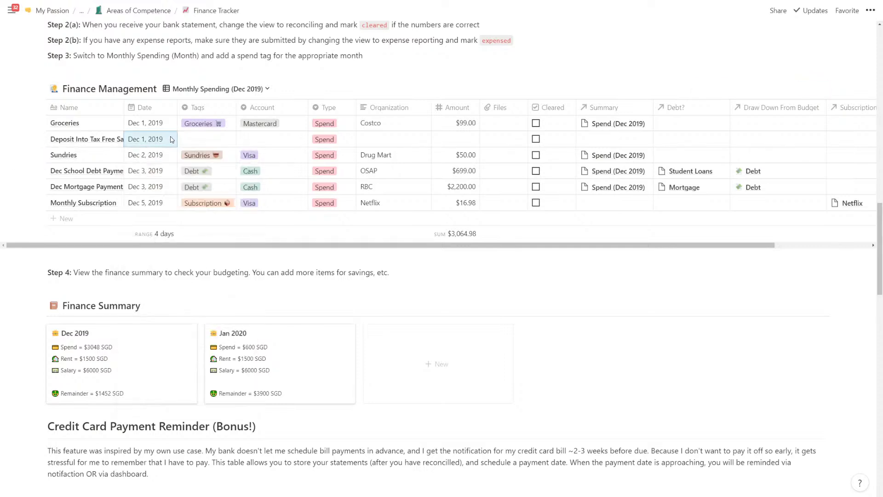
- Set the date of the Deposit Into Tax Free entry in Finance Management to Dec 10, 2019
{"action": "left_click", "coordinate": [173, 141]}
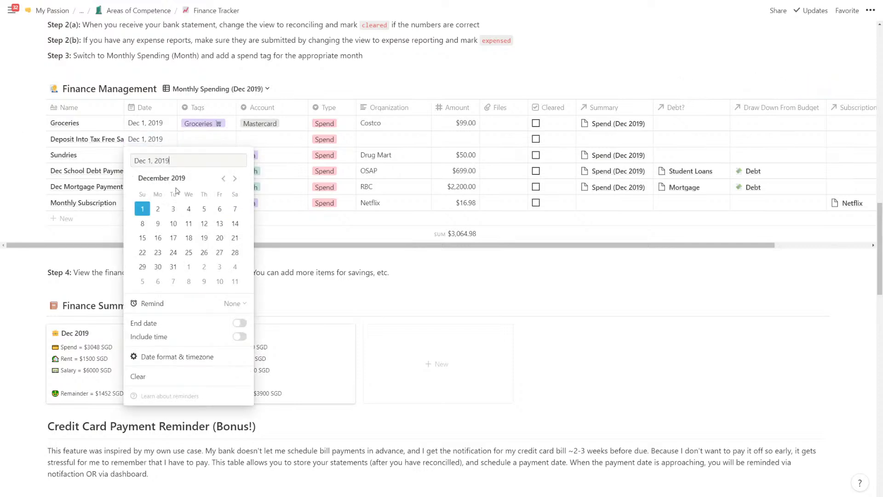
{"action": "left_click", "coordinate": [174, 221]}
{"action": "key", "text": "Escape"}
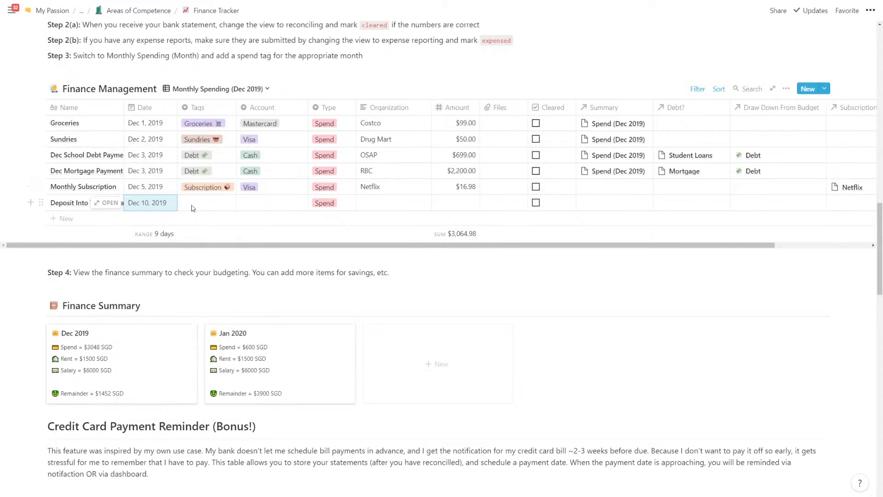
{"action": "left_click", "coordinate": [202, 205]}
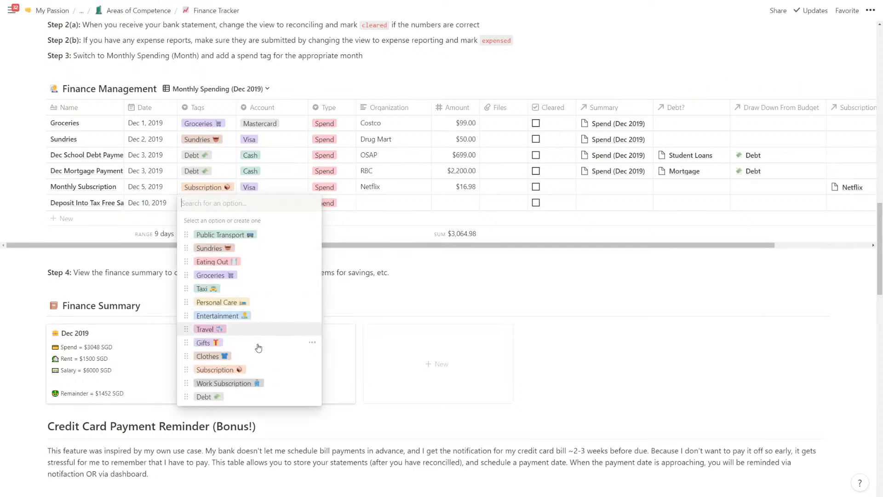
{"action": "type", "text": "Investment"}
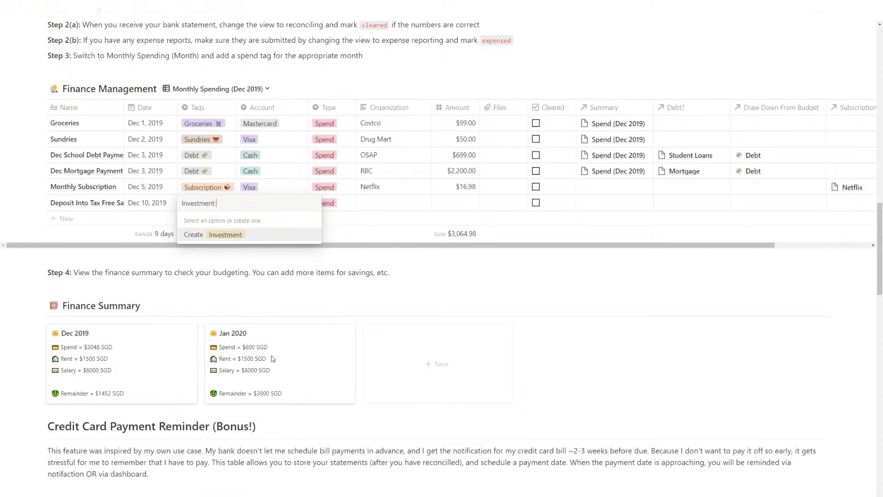
{"action": "type", "text": " gold"}
{"action": "key", "text": "BackSpace"}
{"action": "key", "text": "BackSpace"}
{"action": "key", "text": "BackSpace"}
{"action": "key", "text": "BackSpace"}
{"action": "type", "text": "money"}
{"action": "key", "text": "Return"}
{"action": "key", "text": "Escape"}
- Create an Investment tag with a money bag emoji and assign it to the Deposit Into Tax Free entry
{"action": "left_click", "coordinate": [227, 204]}
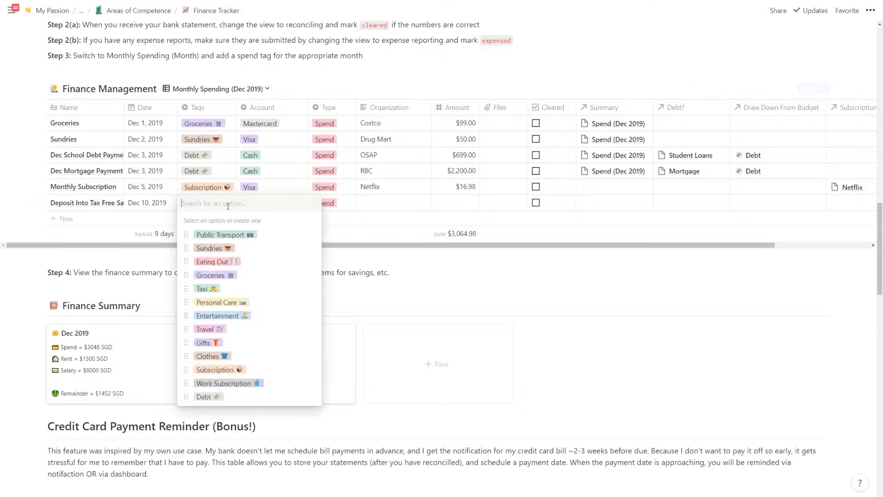
{"action": "type", "text": "Investment"}
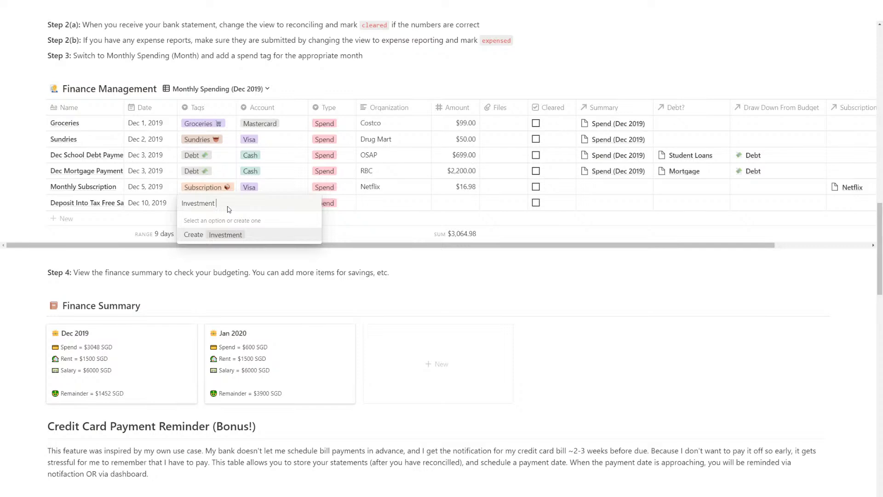
{"action": "type", "text": " money"}
{"action": "left_click", "coordinate": [340, 248]}
{"action": "left_click", "coordinate": [238, 235]}
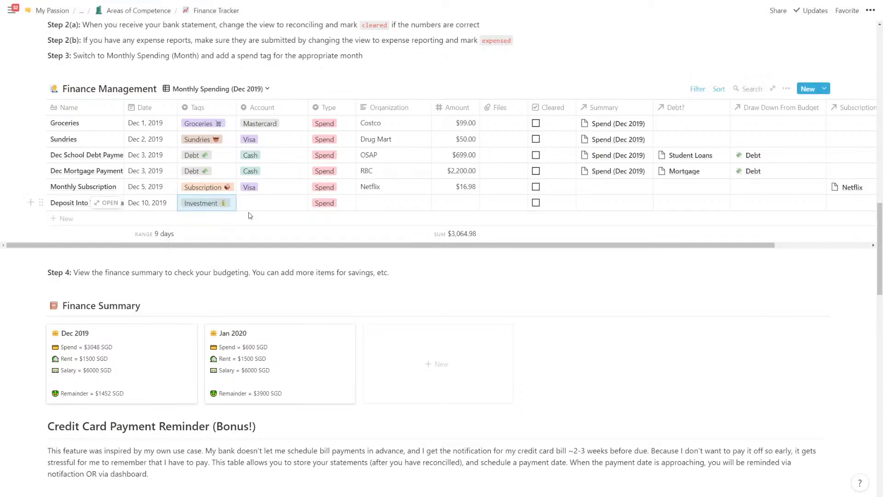
- Change the color of the Investment tag option to yellow
{"action": "key", "text": "Return"}
{"action": "left_click", "coordinate": [312, 410]}
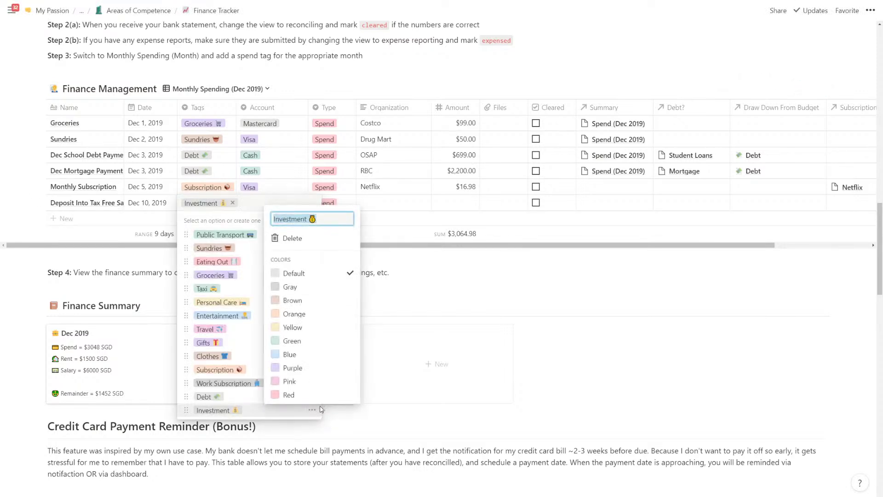
{"action": "left_click", "coordinate": [295, 327]}
{"action": "left_click", "coordinate": [233, 185]}
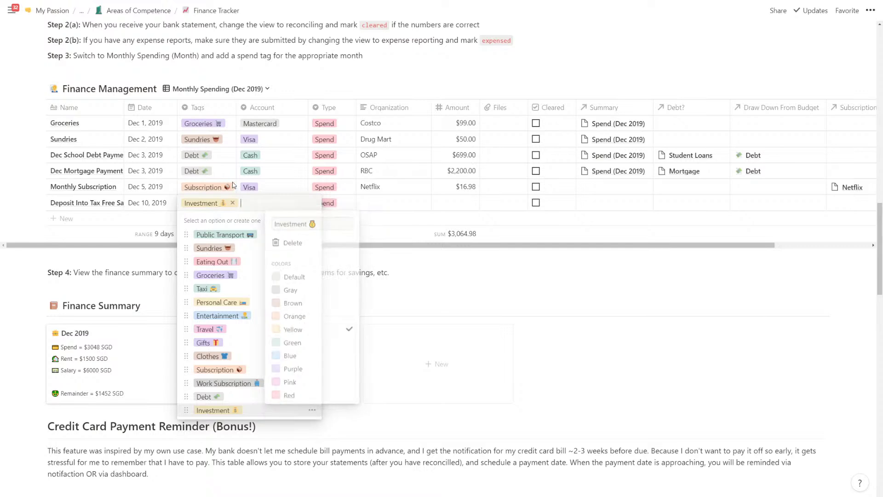
{"action": "key", "text": "Escape"}
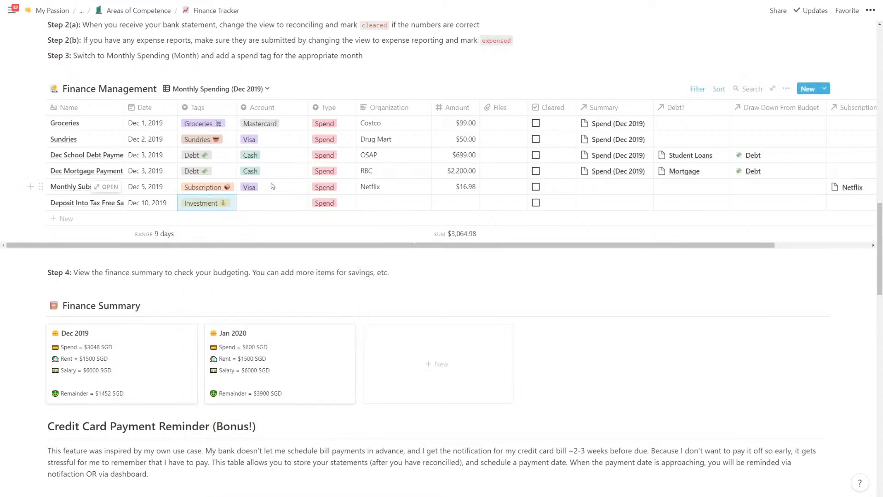
- Copy the Spend (Dec 2019) summary link from the Dec Mortgage Payment entry to the Monthly Subscription entry
{"action": "left_click", "coordinate": [634, 176]}
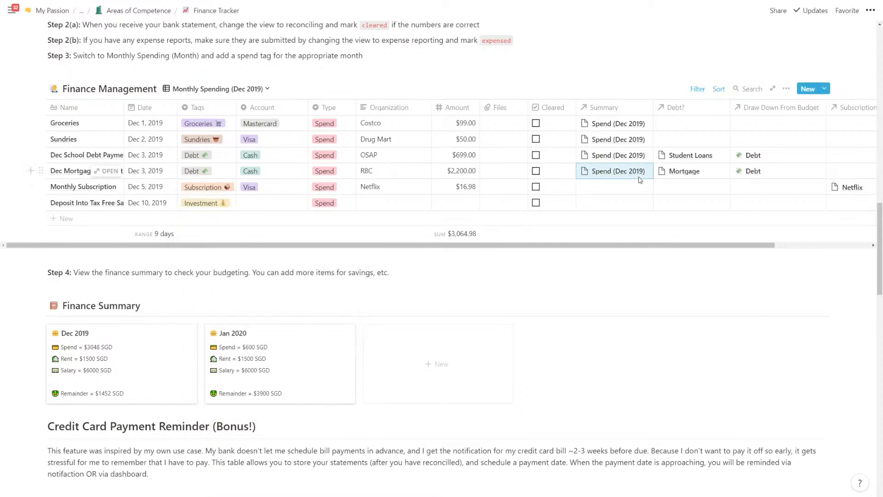
{"action": "key", "text": "ctrl+c"}
{"action": "left_click", "coordinate": [631, 191]}
{"action": "key", "text": "ctrl+v"}
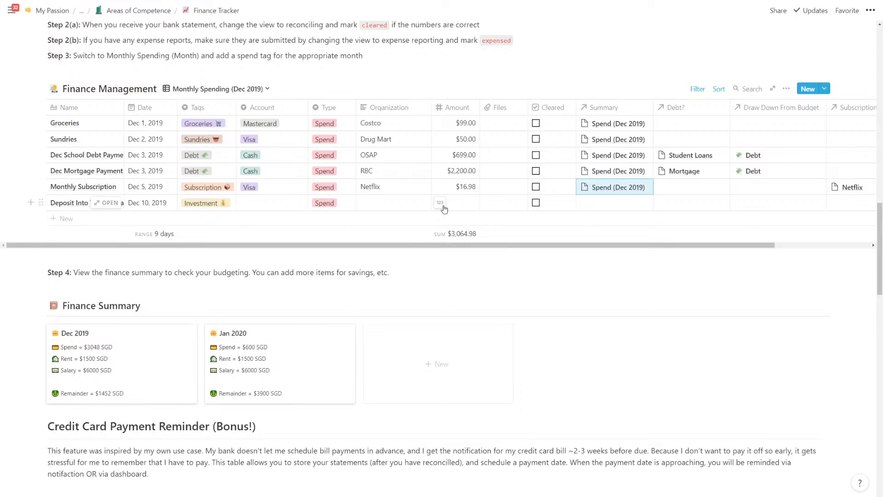
- Create a Debit account option and assign it to the Deposit Into Tax Free entry
{"action": "left_click", "coordinate": [283, 207]}
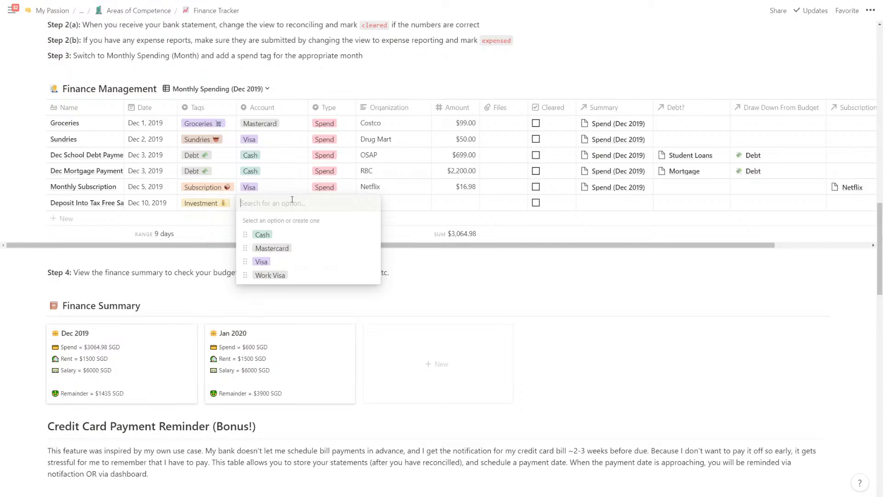
{"action": "type", "text": "Debit"}
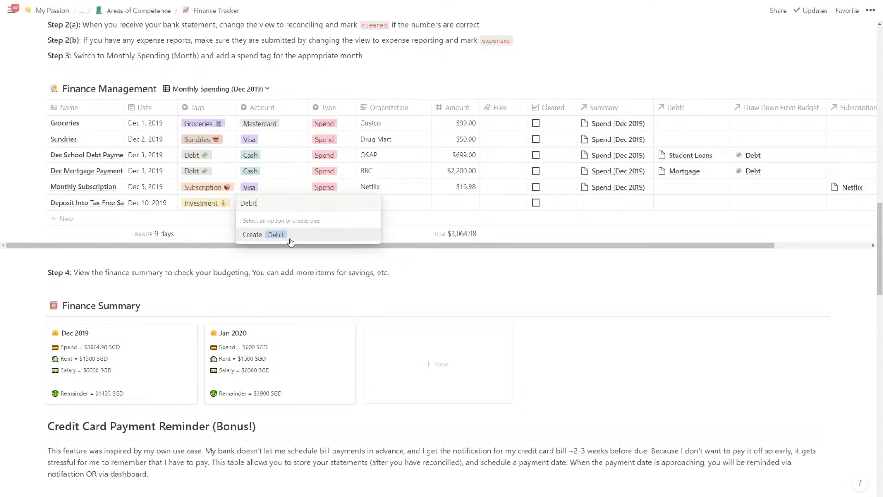
{"action": "left_click", "coordinate": [290, 235]}
{"action": "left_click", "coordinate": [231, 94]}
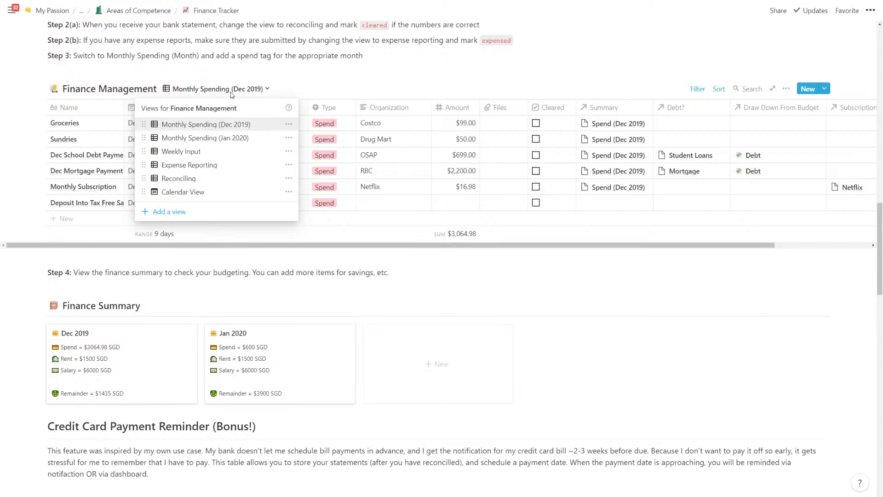
{"action": "left_click", "coordinate": [232, 94]}
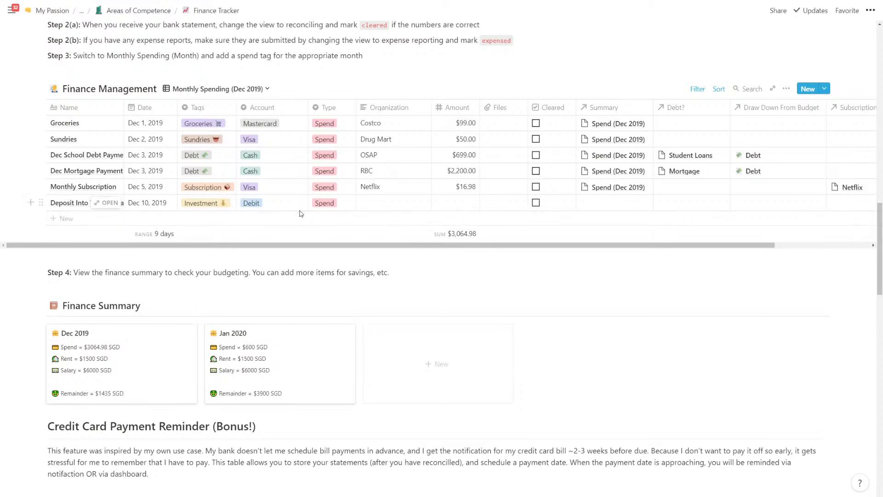
- Fill in the Deposit Into Tax Free entry with Bank as the organization and an amount of 3000
{"action": "left_click", "coordinate": [335, 208]}
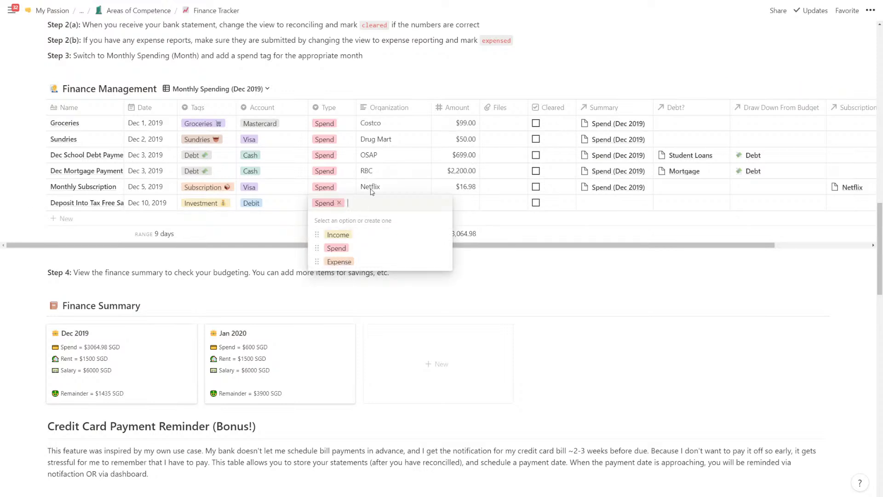
{"action": "key", "text": "Escape"}
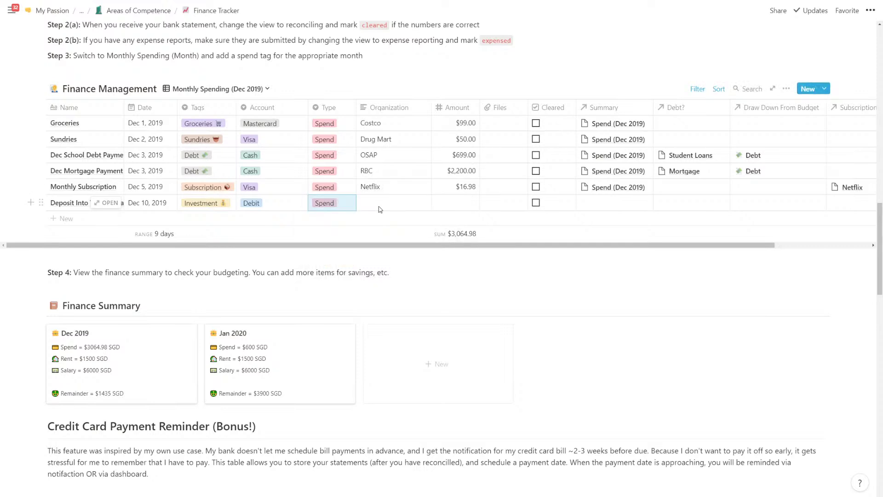
{"action": "left_click", "coordinate": [380, 207]}
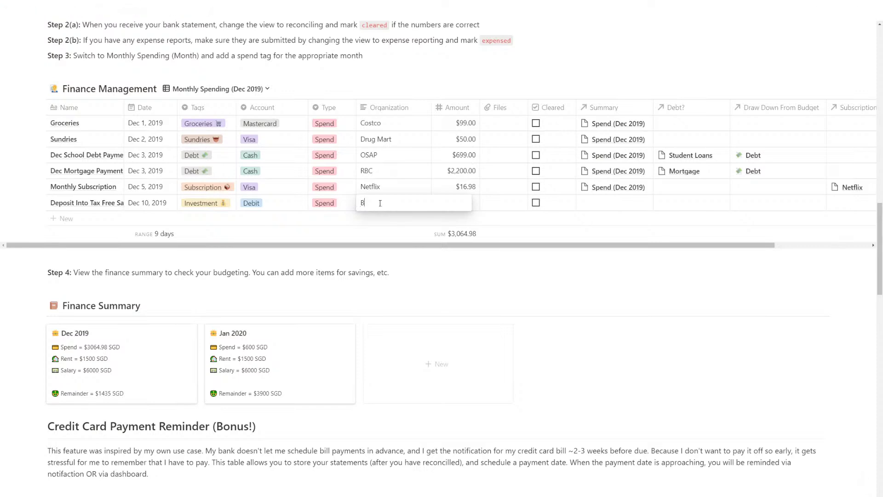
{"action": "key", "text": "Tab"}
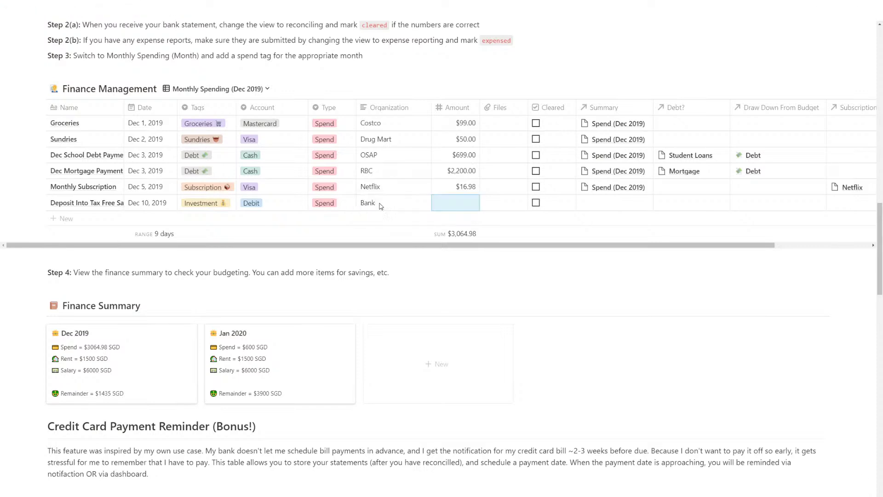
{"action": "left_click", "coordinate": [450, 207]}
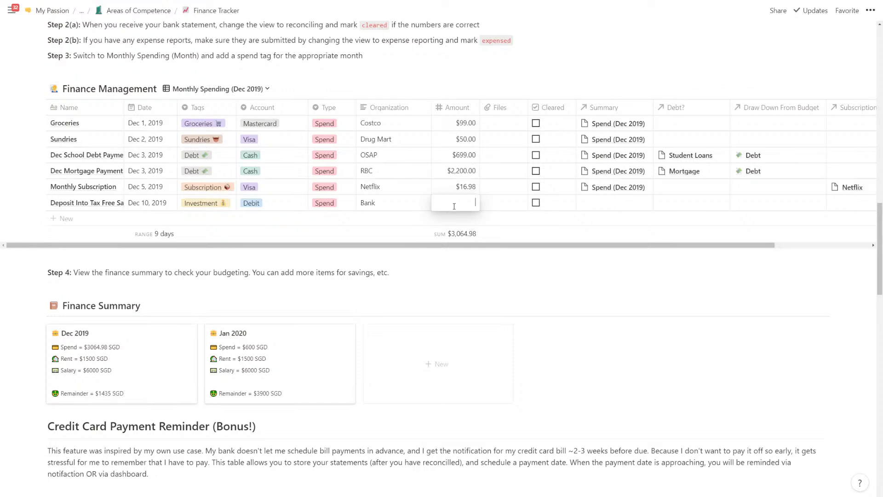
{"action": "type", "text": "3000"}
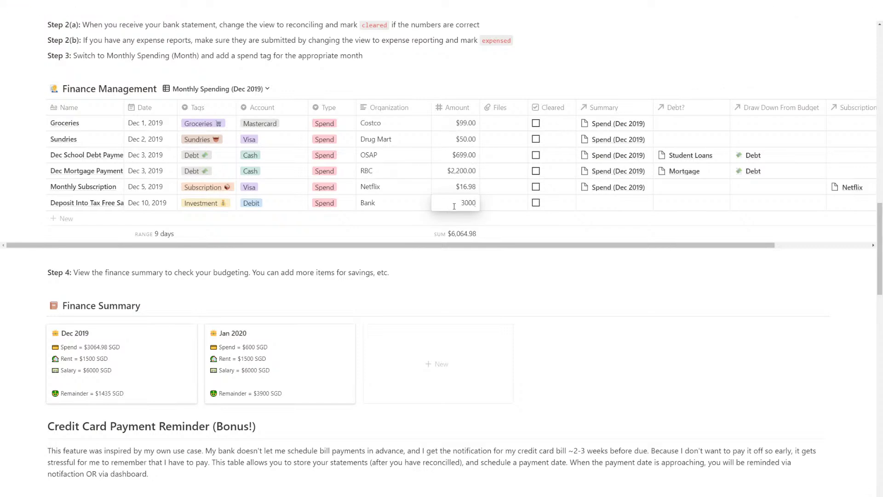
{"action": "key", "text": "Return"}
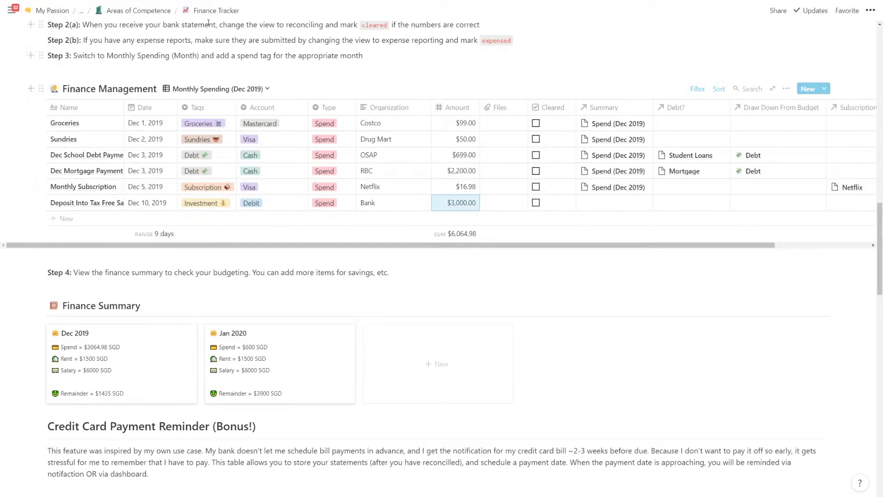
- Switch to the Daily Quests + Reflections page and open the Sep 18, 2020 entry in the weekly view
{"action": "scroll", "coordinate": [320, 221], "scroll_direction": "down", "scroll_amount": 7}
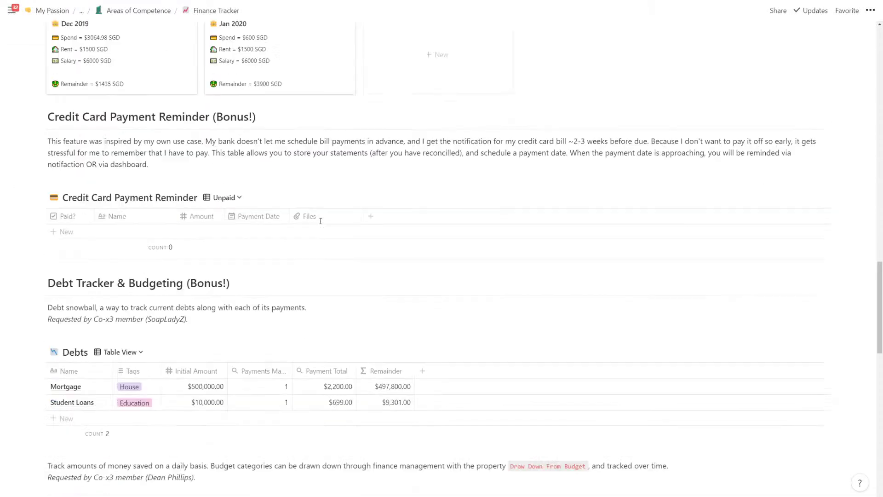
{"action": "scroll", "coordinate": [321, 221], "scroll_direction": "down", "scroll_amount": 5}
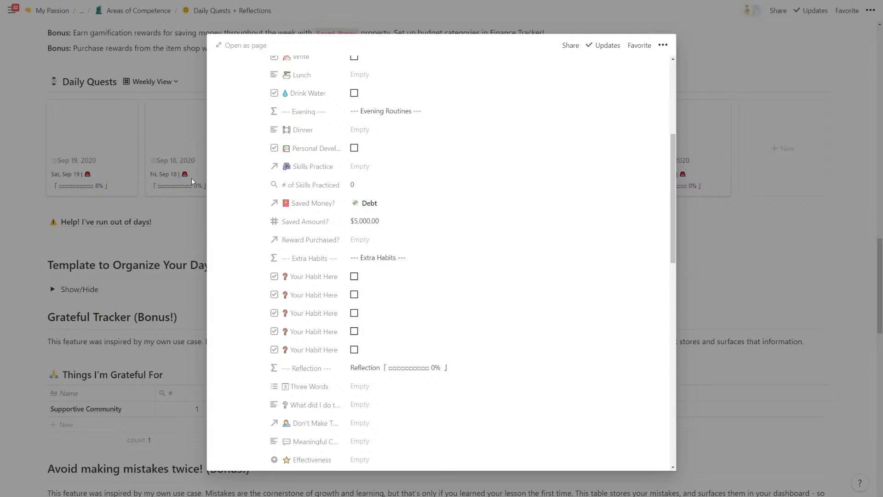
{"action": "left_click", "coordinate": [186, 196]}
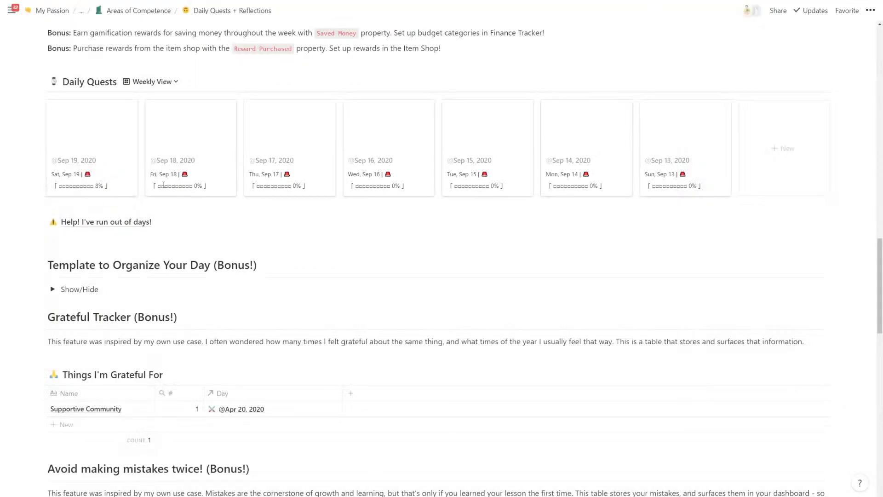
{"action": "left_click", "coordinate": [177, 157]}
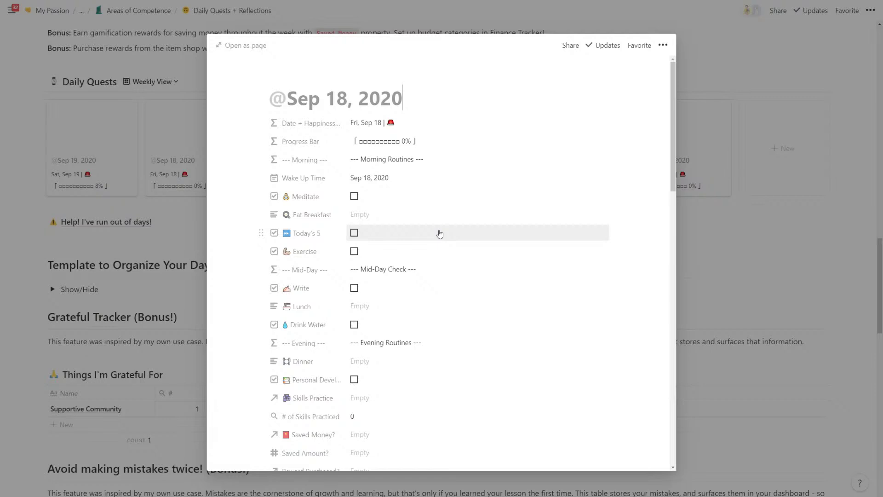
- Link the Investments budget category as saved money for Sep 18, 2020 and set the saved amount to 3000
{"action": "scroll", "coordinate": [437, 230], "scroll_direction": "down", "scroll_amount": 6}
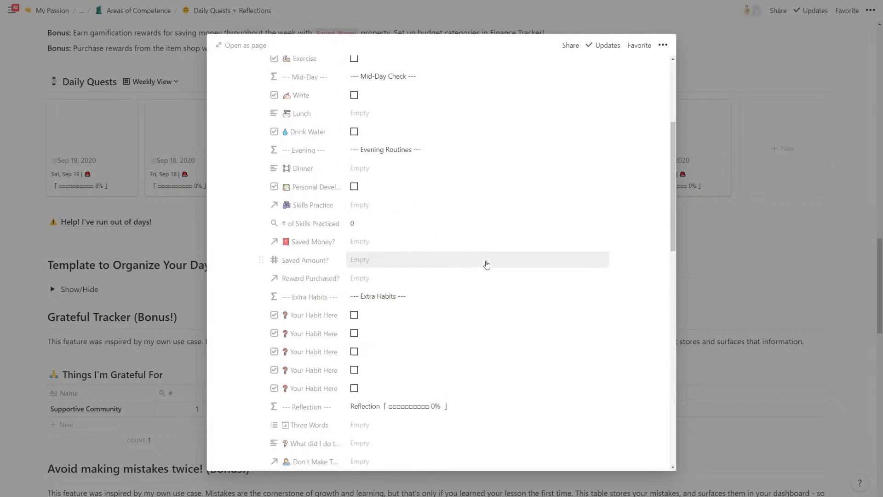
{"action": "left_click", "coordinate": [385, 166]}
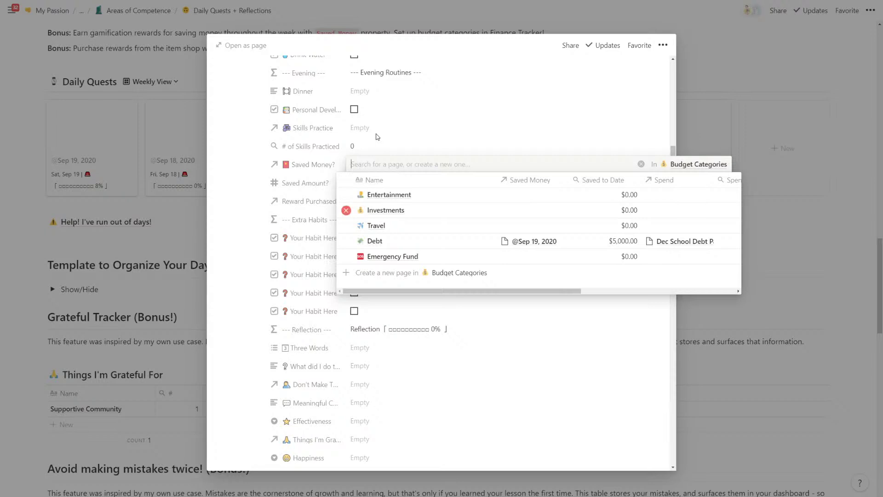
{"action": "left_click", "coordinate": [348, 211]}
{"action": "left_click", "coordinate": [380, 190]}
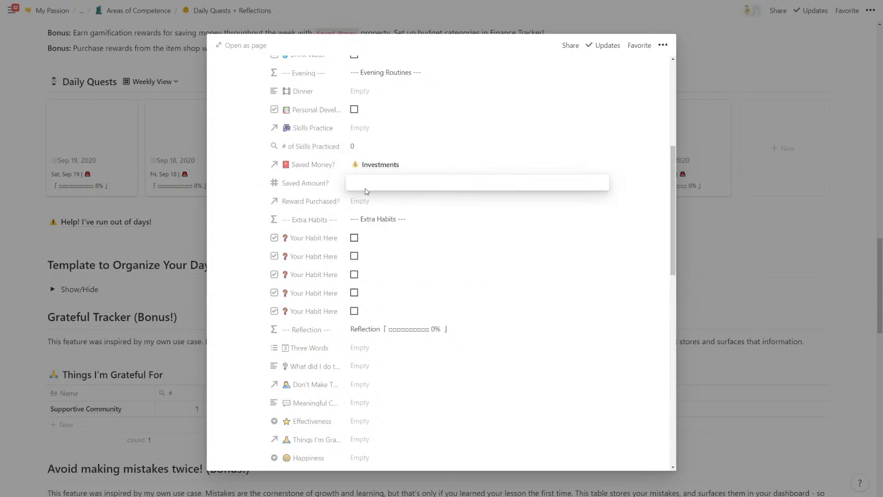
{"action": "type", "text": "3000"}
{"action": "key", "text": "Return"}
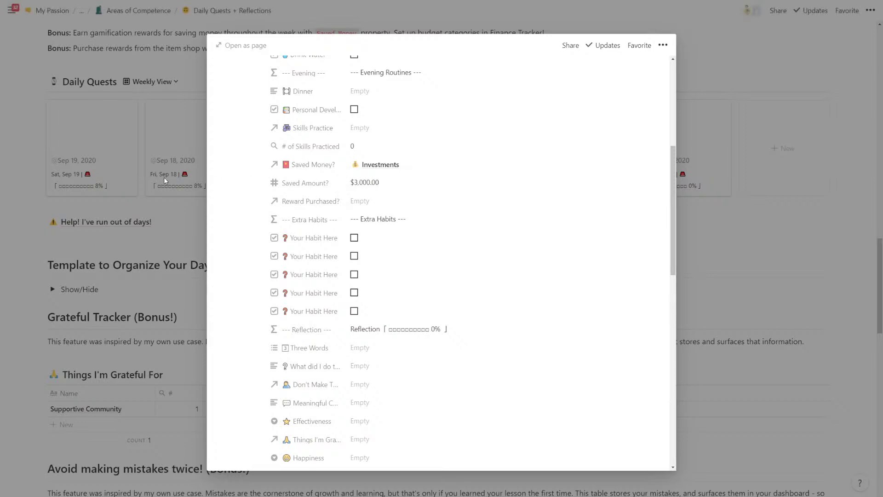
- Return to the Finance Tracker page and check the Investments row in Budget Categories against the Finance Management table
{"action": "key", "text": "ctrl+Tab"}
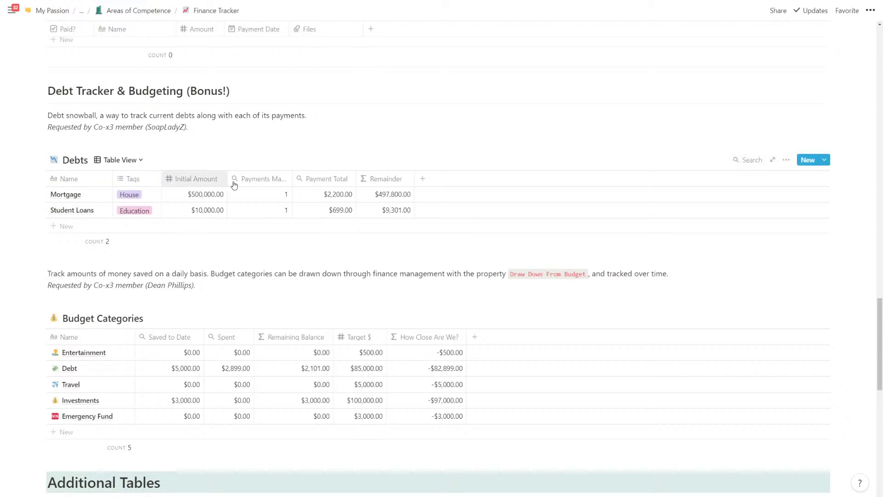
{"action": "scroll", "coordinate": [338, 344], "scroll_direction": "down", "scroll_amount": 1}
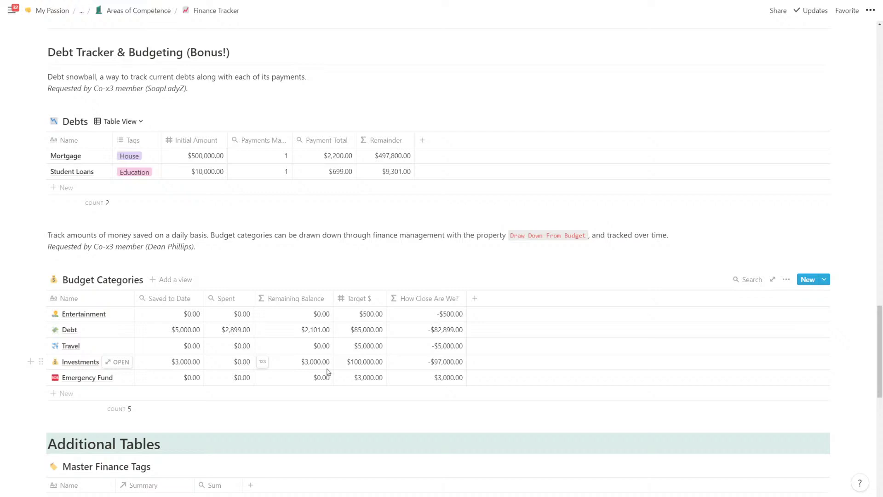
{"action": "scroll", "coordinate": [340, 354], "scroll_direction": "up", "scroll_amount": 7}
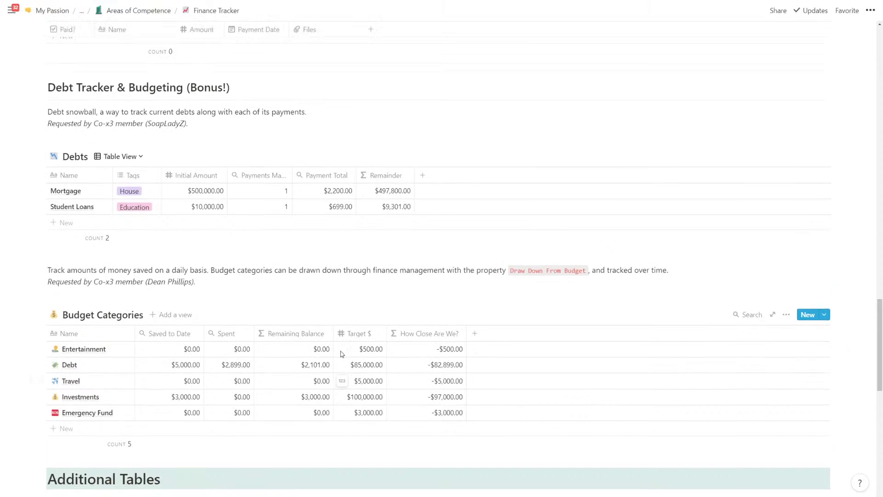
{"action": "scroll", "coordinate": [338, 344], "scroll_direction": "up", "scroll_amount": 5}
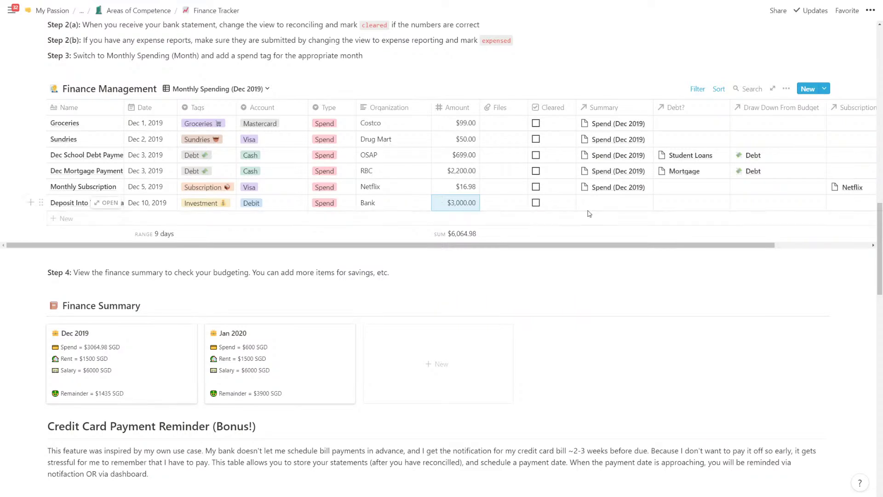
- Change the amount of the Deposit Into Tax Free Savings entry to 2500
{"action": "left_click", "coordinate": [453, 204]}
{"action": "left_click_drag", "start_coordinate": [453, 206], "coordinate": [455, 206]}
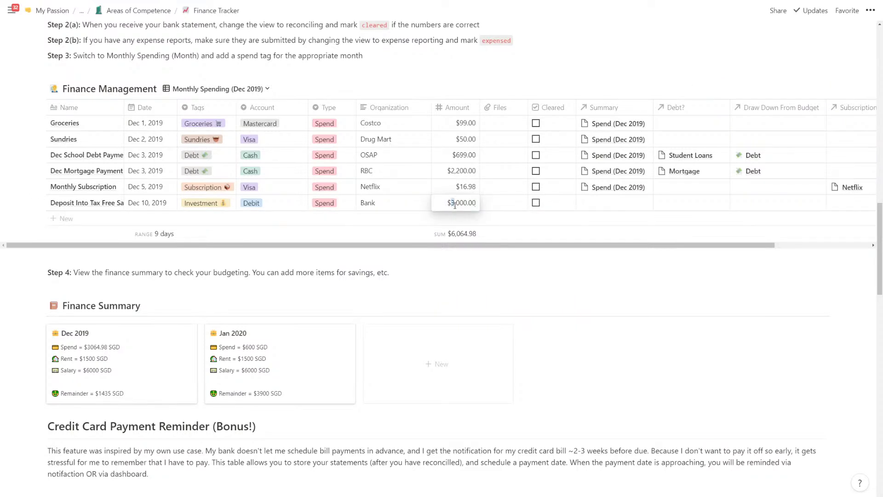
{"action": "type", "text": "22"}
{"action": "key", "text": "BackSpace"}
{"action": "key", "text": "Return"}
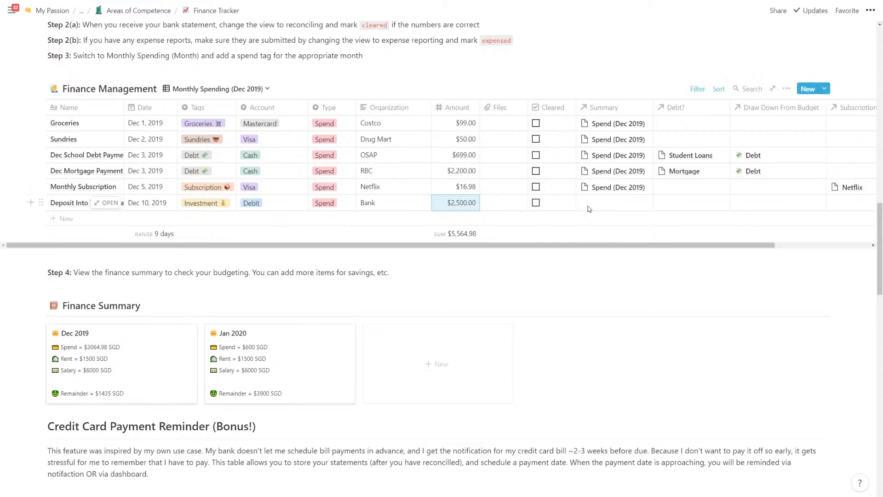
- Link the tax-free savings deposit to the Spend (Dec 2019) summary and draw it down from the Investments budget category
{"action": "left_click", "coordinate": [616, 192]}
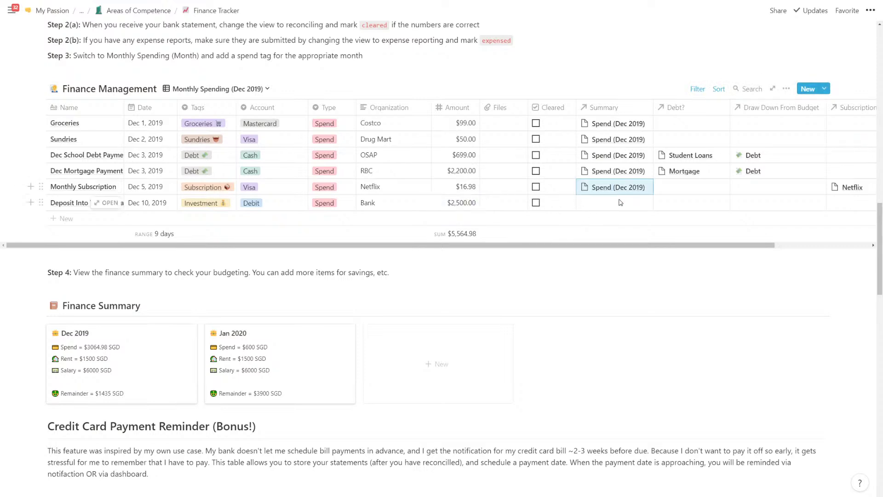
{"action": "left_click", "coordinate": [623, 203]}
{"action": "type", "text": "Spend (Dec 2019)"}
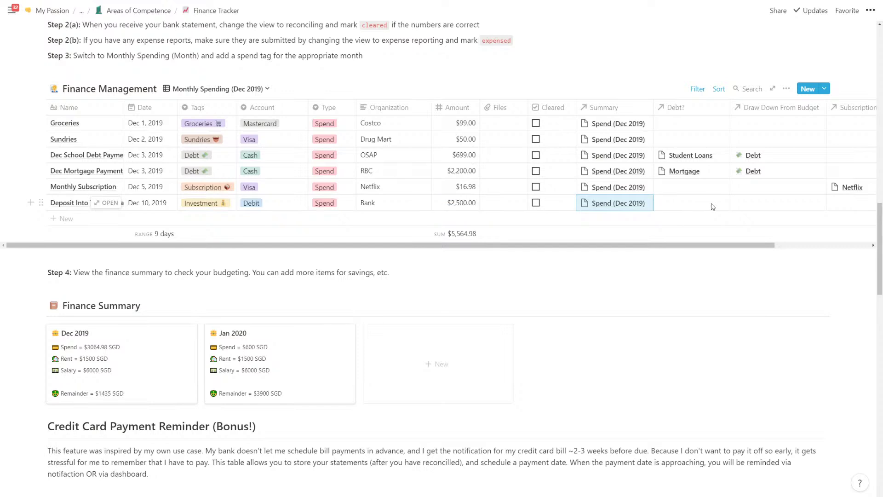
{"action": "left_click", "coordinate": [748, 204]}
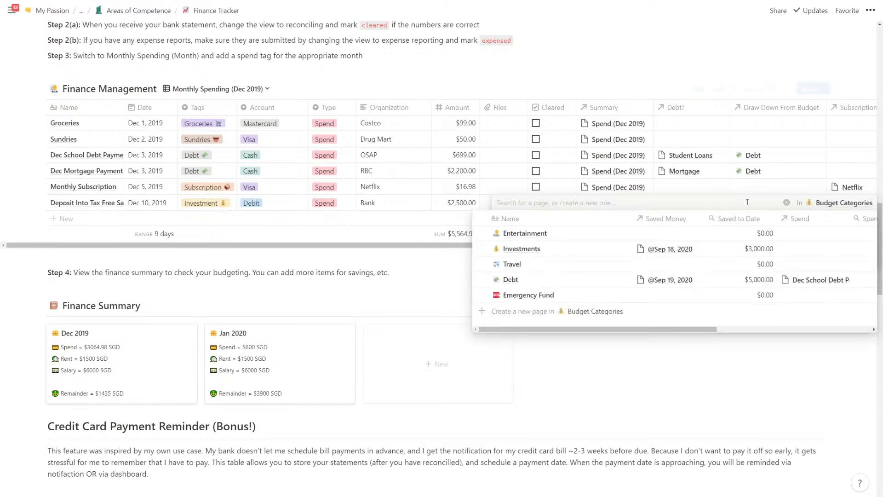
{"action": "left_click", "coordinate": [525, 249]}
{"action": "key", "text": "Escape"}
- Add a new column to the Finance Management table and try to relate it to the Holdings database
{"action": "scroll", "coordinate": [667, 234], "scroll_direction": "right", "scroll_amount": 3}
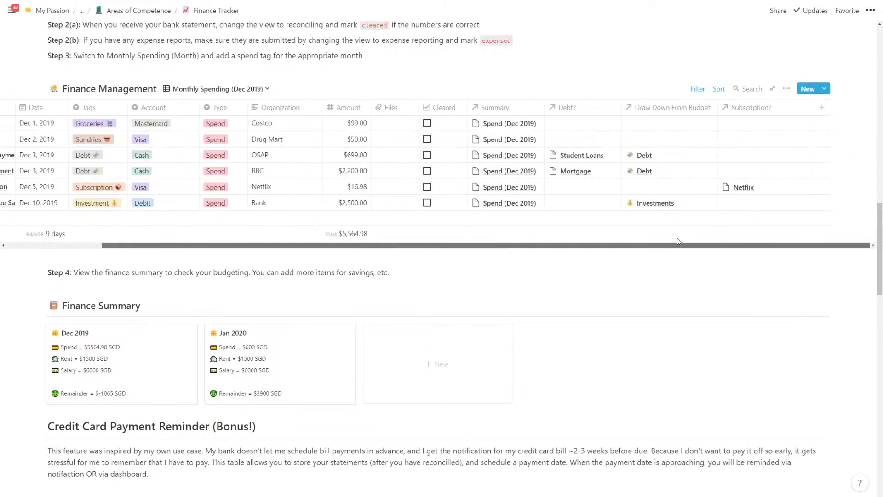
{"action": "left_click", "coordinate": [824, 113]}
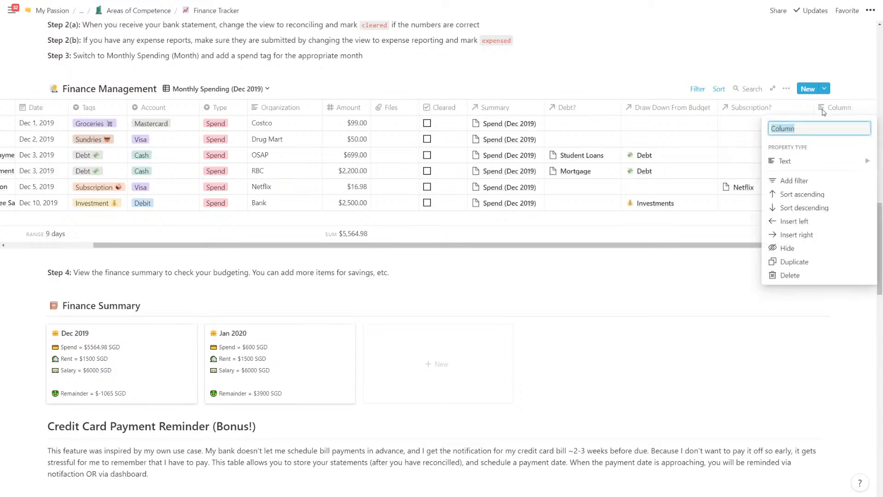
{"action": "left_click", "coordinate": [810, 161]}
{"action": "scroll", "coordinate": [695, 207], "scroll_direction": "down", "scroll_amount": 2}
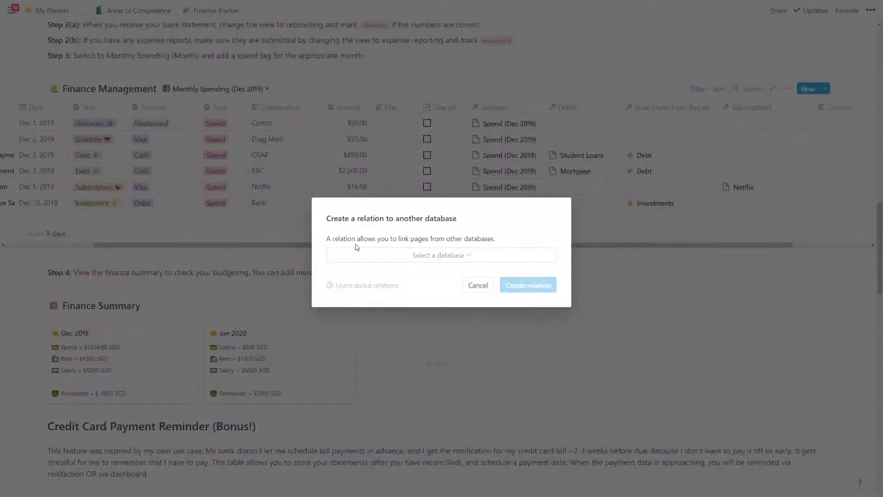
{"action": "left_click", "coordinate": [441, 254]}
{"action": "type", "text": "Holdings"}
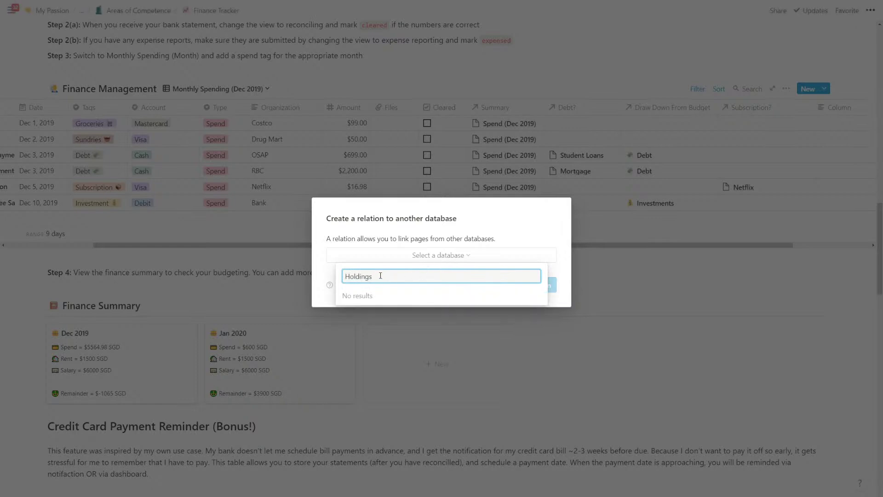
{"action": "left_click", "coordinate": [390, 248]}
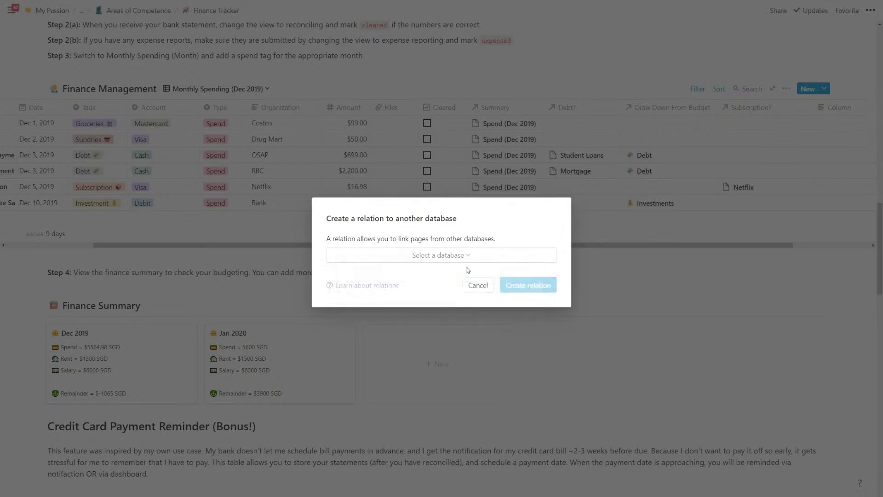
{"action": "left_click", "coordinate": [477, 284]}
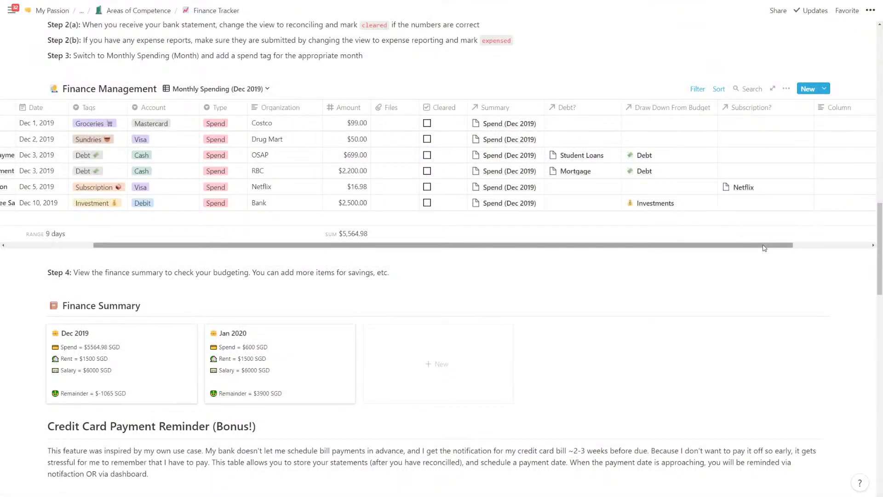
{"action": "scroll", "coordinate": [791, 245], "scroll_direction": "right", "scroll_amount": 3}
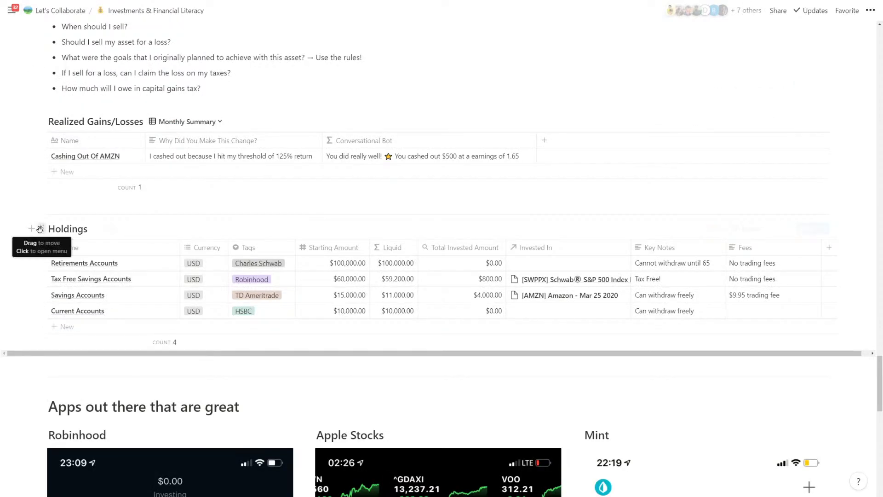
- Switch to the Investments & Financial Literacy page and move its Holdings database to Private pages
{"action": "left_click", "coordinate": [41, 229]}
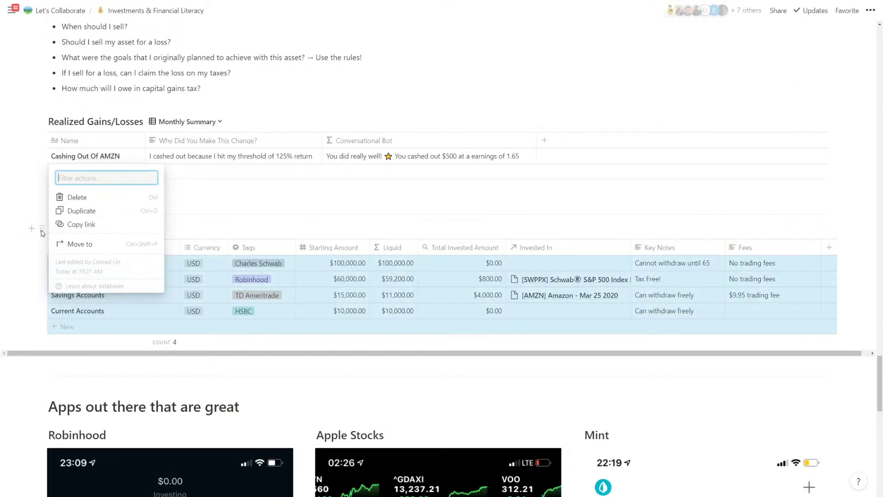
{"action": "left_click", "coordinate": [69, 247]}
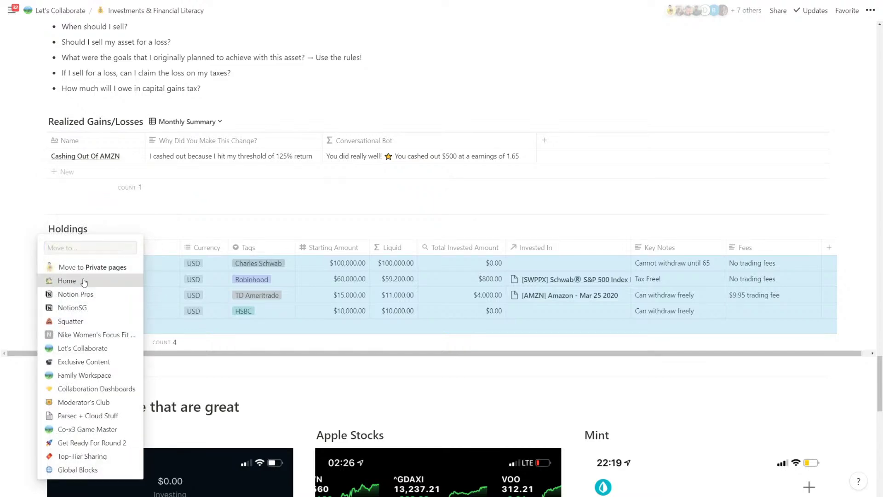
{"action": "key", "text": "Return"}
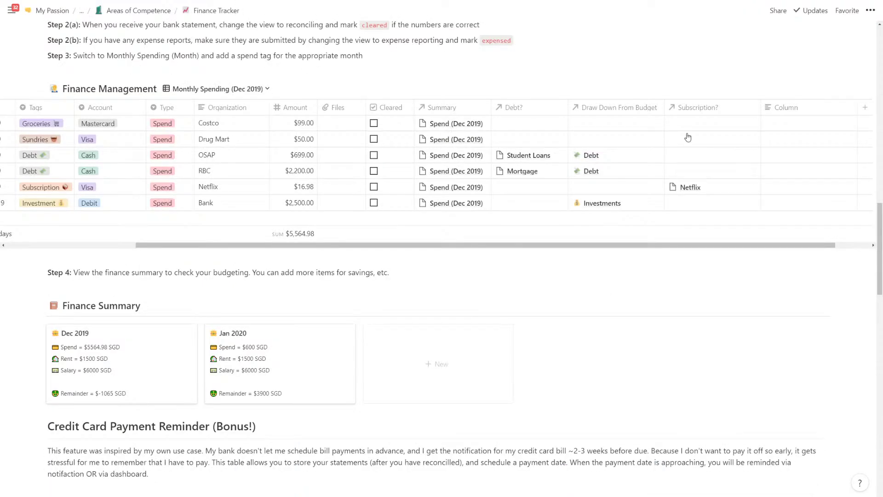
- Return to the Finance Tracker page and turn the new Finance Management column into a relation to the Holdings database
{"action": "left_click", "coordinate": [793, 113]}
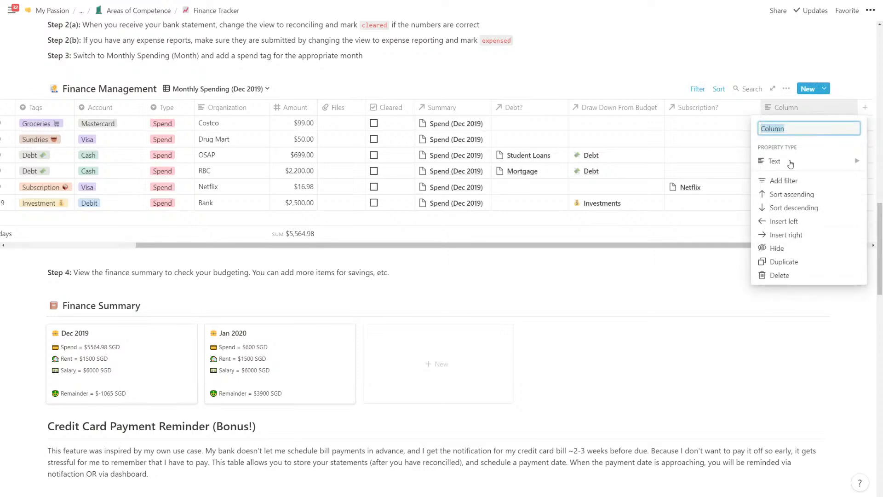
{"action": "mouse_move", "coordinate": [773, 161]}
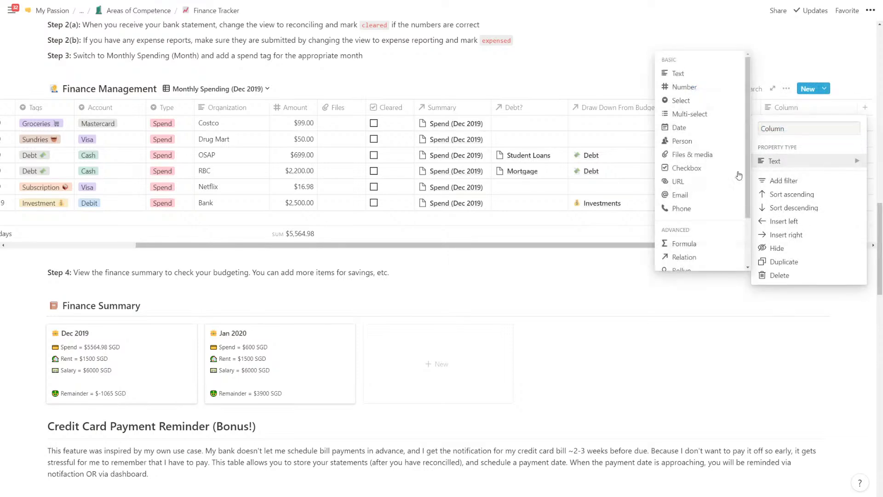
{"action": "left_click", "coordinate": [684, 257]}
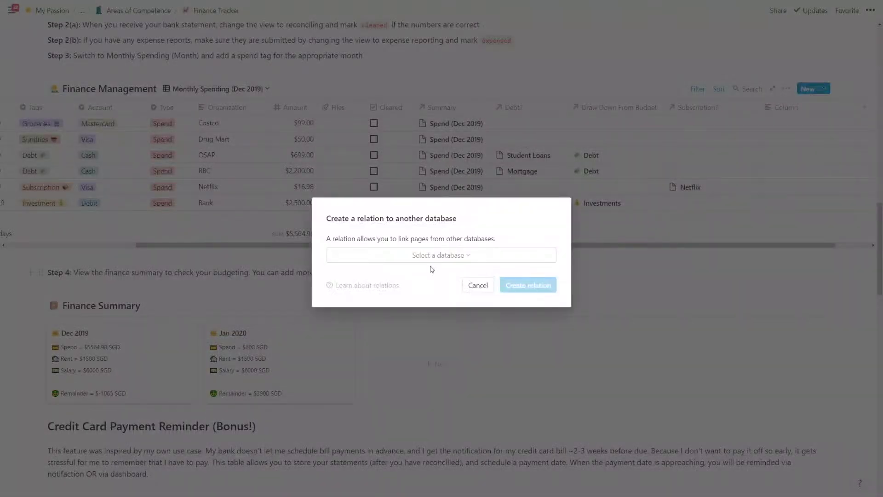
{"action": "left_click", "coordinate": [437, 255]}
{"action": "type", "text": "holding"}
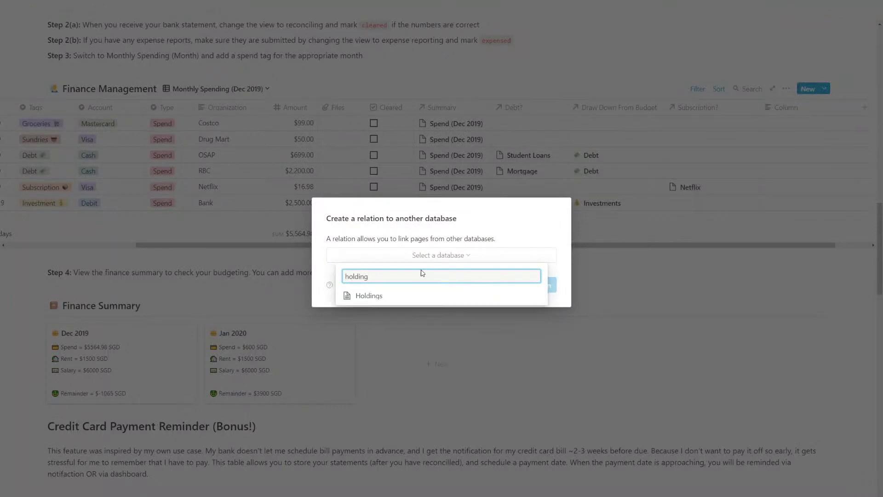
{"action": "left_click", "coordinate": [395, 297]}
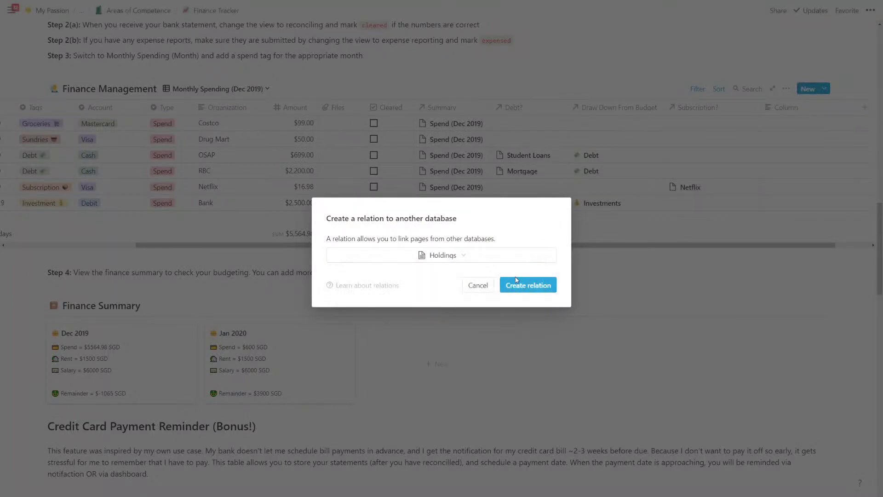
{"action": "left_click", "coordinate": [515, 283]}
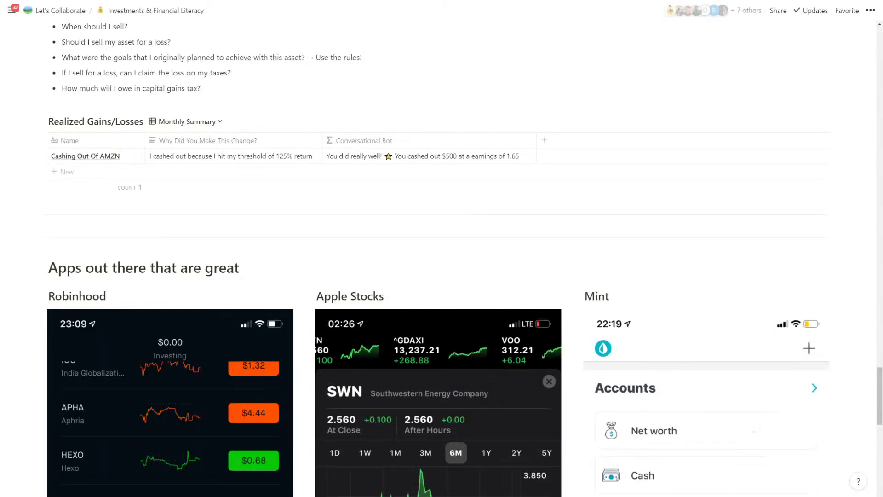
- Move Holdings back below Realized Gains/Losses on the Investments & Financial Literacy page and open its Related to Finance Management property for editing
{"action": "mouse_move", "coordinate": [13, 8]}
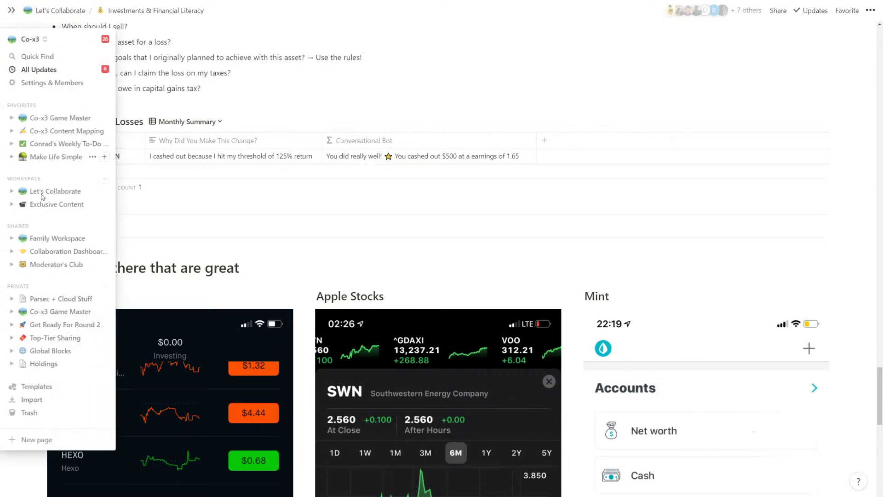
{"action": "left_click_drag", "start_coordinate": [50, 364], "coordinate": [197, 221]}
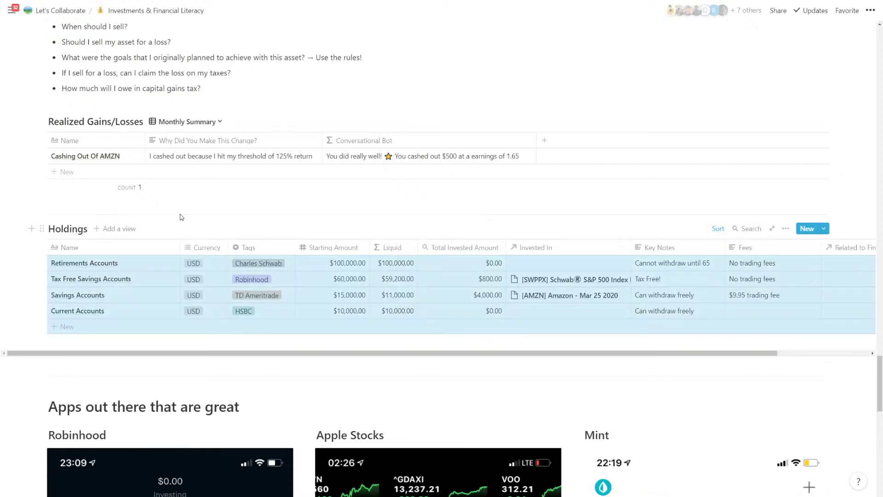
{"action": "left_click_drag", "start_coordinate": [582, 354], "coordinate": [674, 357]}
{"action": "left_click", "coordinate": [755, 249]}
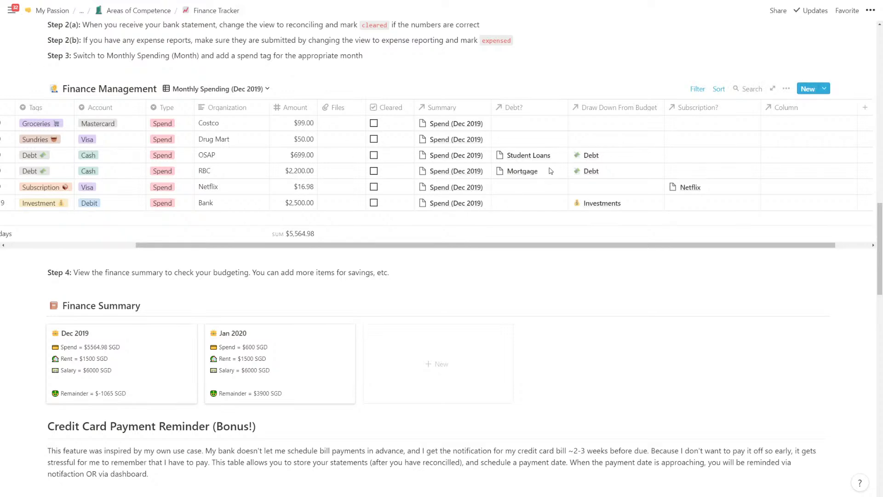
- Switch to the Finance Tracker page and examine the properties of the Mortgage entry in the Debts table
{"action": "scroll", "coordinate": [463, 208], "scroll_direction": "down", "scroll_amount": 7}
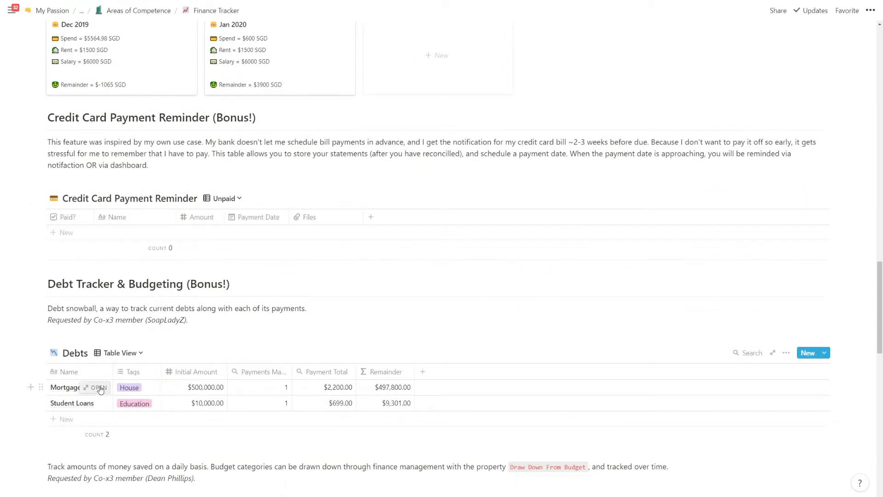
{"action": "left_click", "coordinate": [104, 387]}
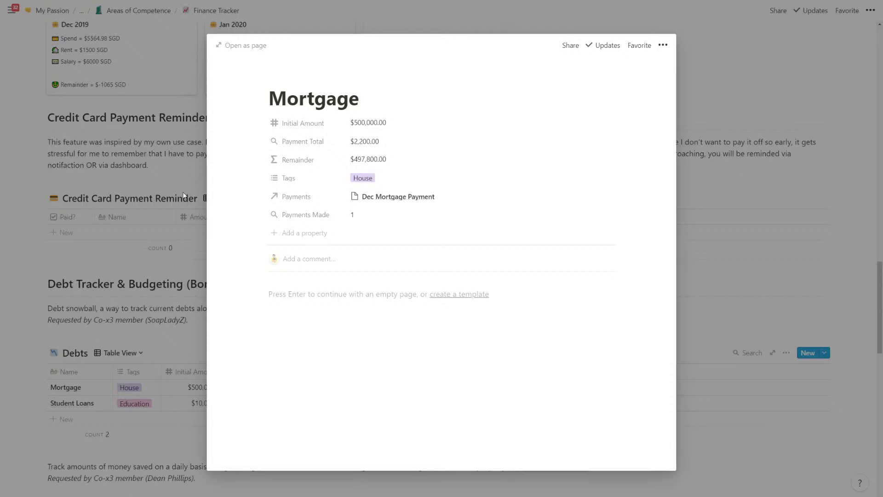
{"action": "left_click", "coordinate": [190, 208]}
{"action": "scroll", "coordinate": [191, 208], "scroll_direction": "up", "scroll_amount": 8}
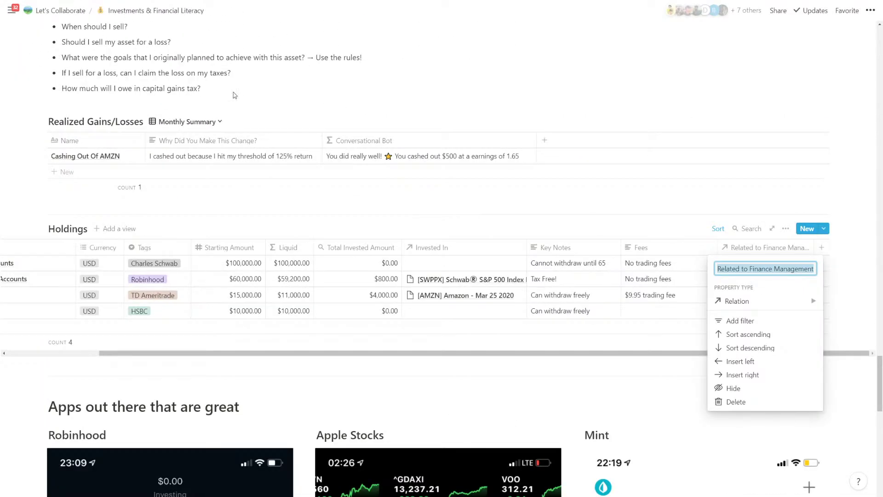
- Rename the Related to Finance Management column in the Holdings table to Withdraws/Deposits
{"action": "left_click", "coordinate": [734, 269]}
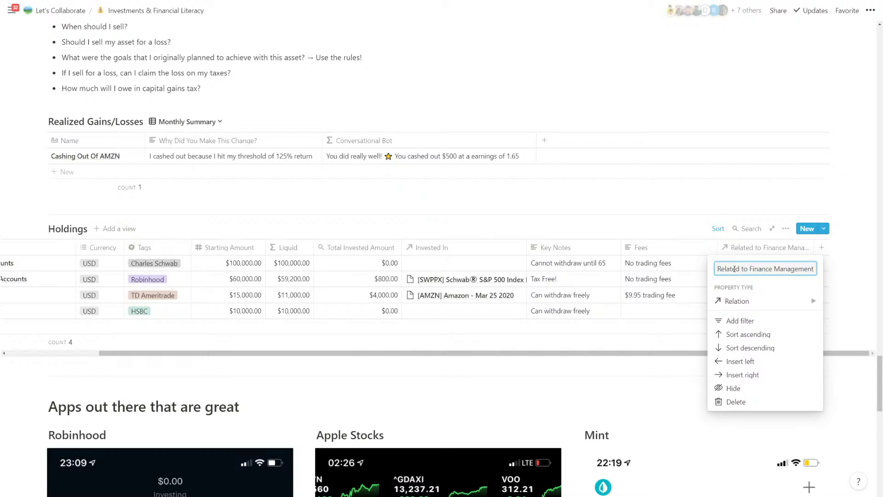
{"action": "key", "text": "ctrl+a"}
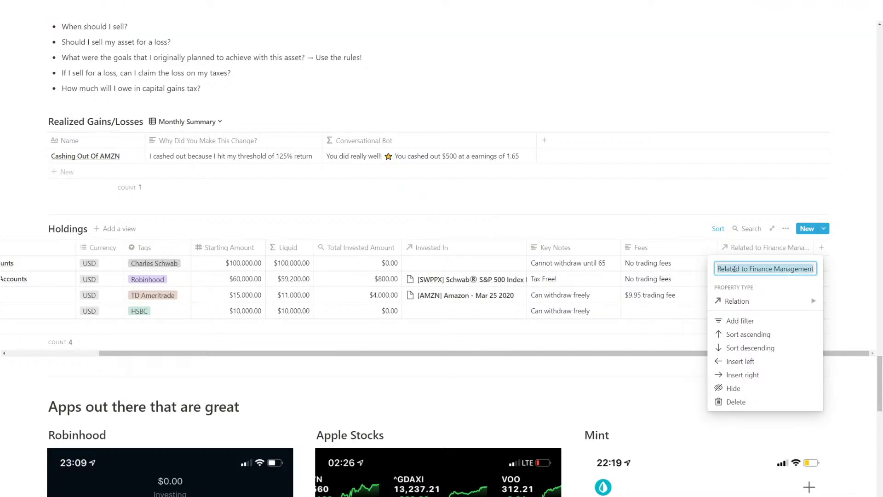
{"action": "type", "text": "Withdraws/"}
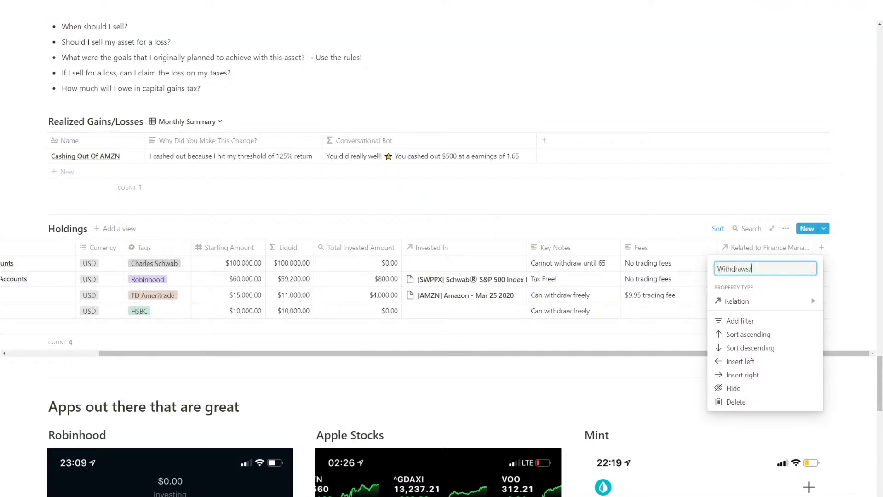
{"action": "type", "text": "Dp"}
{"action": "type", "text": "eposits"}
{"action": "left_click", "coordinate": [673, 262]}
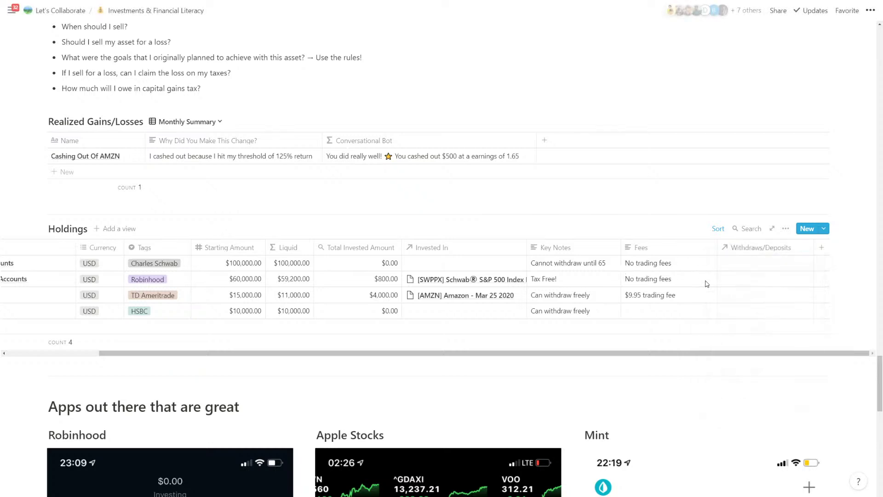
- Move the Withdraws/Deposits column forward in the Holdings table, close to the Liquid and Total Invested Amount columns
{"action": "mouse_move", "coordinate": [678, 353]}
{"action": "left_mouse_down"}
{"action": "mouse_move", "coordinate": [619, 353]}
{"action": "mouse_move", "coordinate": [679, 350]}
{"action": "left_mouse_up"}
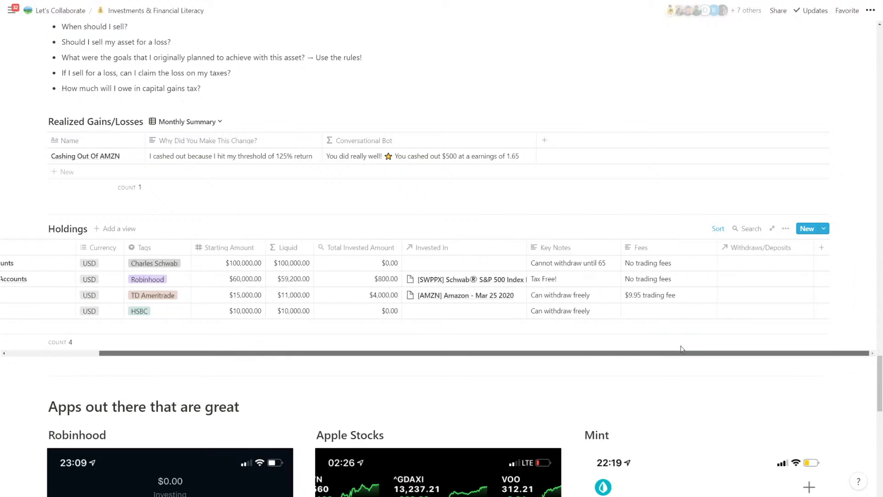
{"action": "mouse_move", "coordinate": [683, 349]}
{"action": "left_mouse_down"}
{"action": "mouse_move", "coordinate": [621, 350]}
{"action": "mouse_move", "coordinate": [676, 350]}
{"action": "left_mouse_up"}
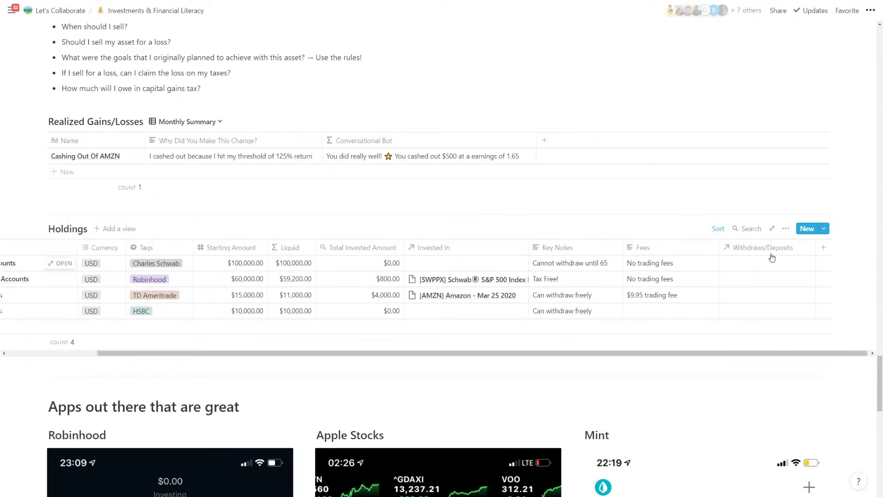
{"action": "left_click_drag", "start_coordinate": [763, 248], "coordinate": [337, 251]}
{"action": "left_click_drag", "start_coordinate": [300, 353], "coordinate": [216, 358]}
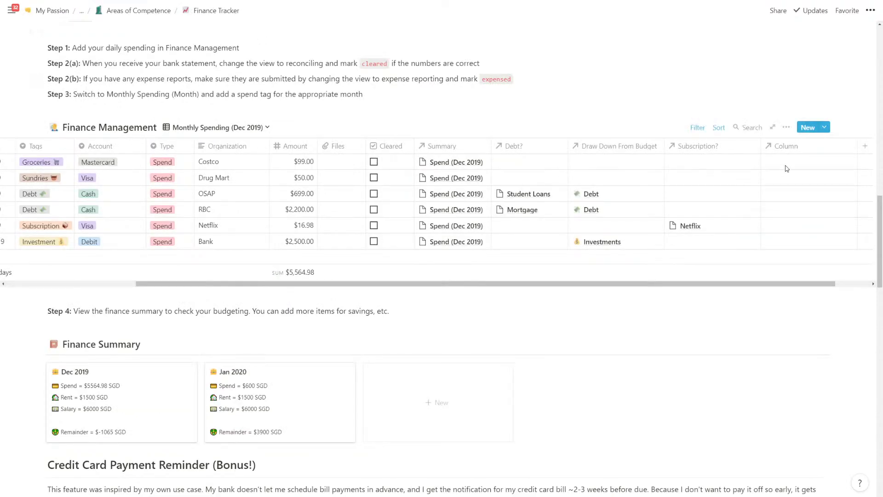
- Rename the new relation column in Finance Management to Investments? and move it between the Debt? and Draw Down From Budget columns
{"action": "left_click", "coordinate": [796, 148]}
{"action": "type", "text": "Investments"}
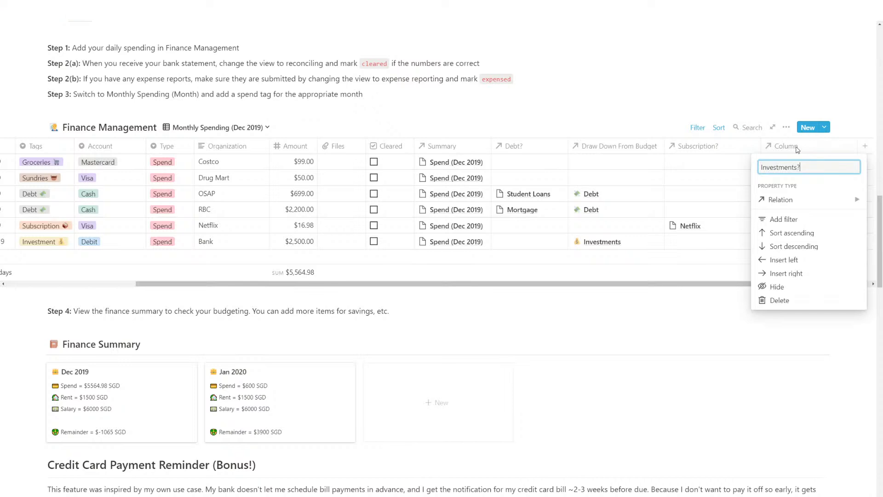
{"action": "type", "text": "?"}
{"action": "key", "text": "Return"}
{"action": "left_click_drag", "start_coordinate": [798, 148], "coordinate": [627, 153]}
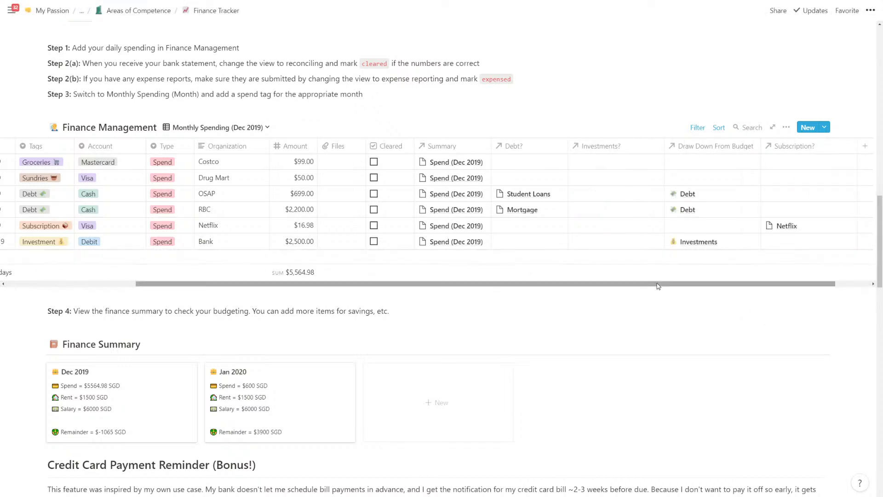
{"action": "mouse_move", "coordinate": [660, 284]}
{"action": "left_mouse_down"}
{"action": "mouse_move", "coordinate": [578, 264]}
{"action": "mouse_move", "coordinate": [602, 273]}
{"action": "left_mouse_up"}
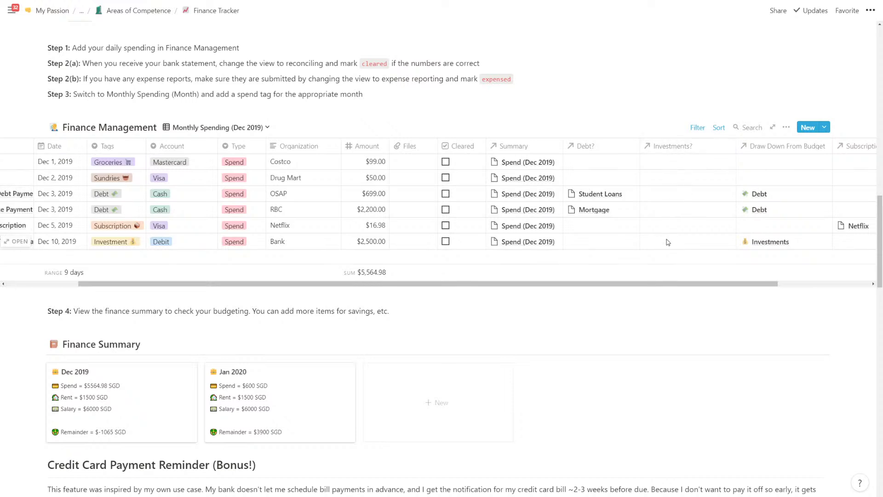
{"action": "scroll", "coordinate": [671, 246], "scroll_direction": "left", "scroll_amount": 3}
{"action": "scroll", "coordinate": [673, 251], "scroll_direction": "right", "scroll_amount": 3}
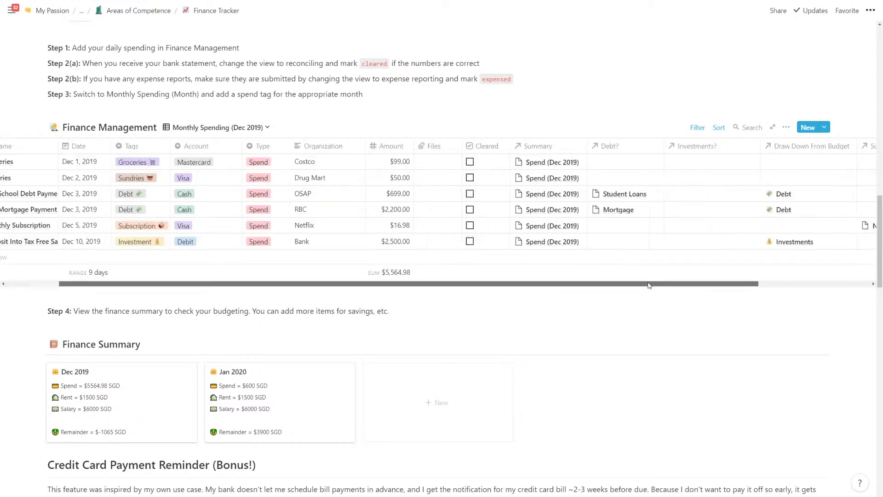
{"action": "left_click", "coordinate": [675, 243]}
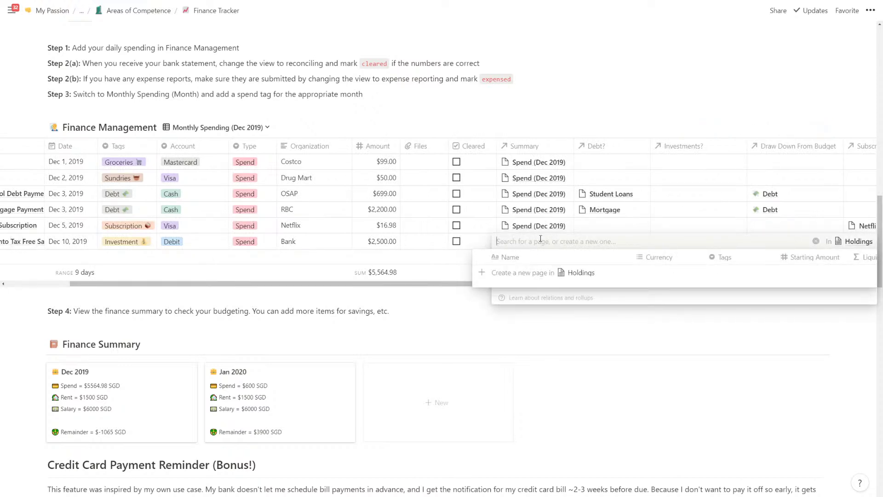
{"action": "key", "text": "Escape"}
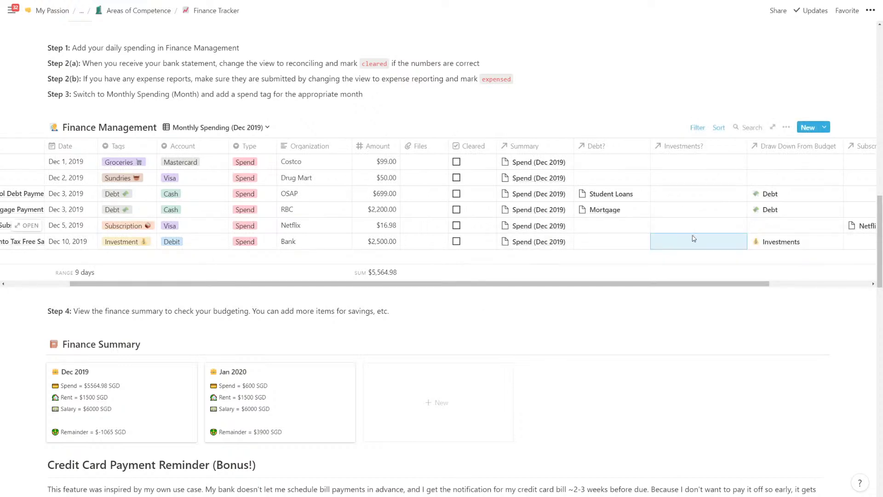
{"action": "scroll", "coordinate": [672, 276], "scroll_direction": "right", "scroll_amount": 2}
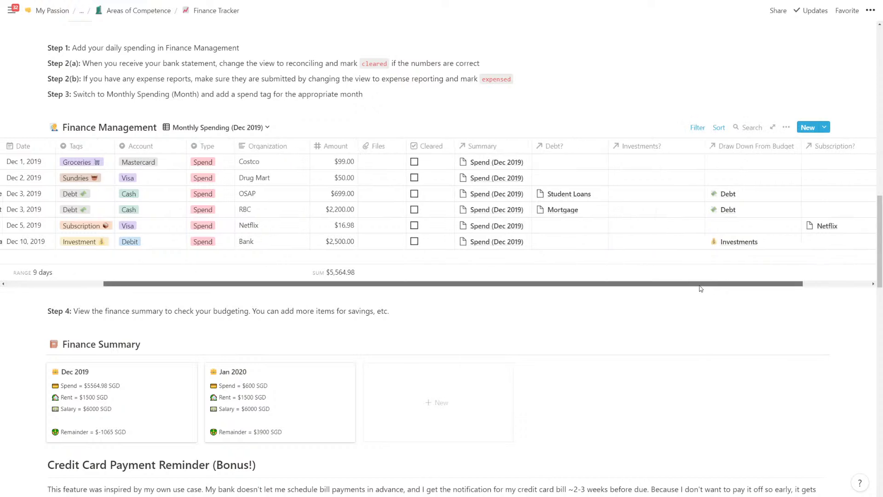
{"action": "scroll", "coordinate": [663, 279], "scroll_direction": "left", "scroll_amount": 4}
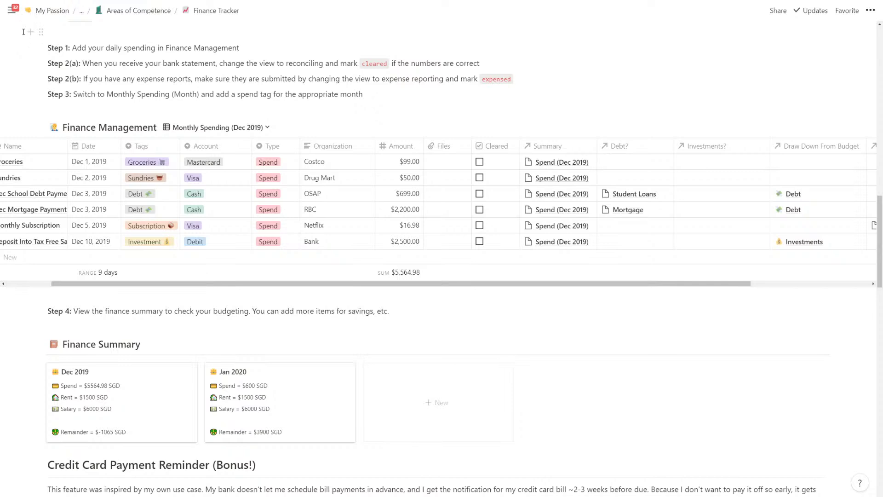
- Copy the Finance Management database from the Finance Tracker and paste it below Holdings on the Investments & Financial Literacy page
{"action": "left_click", "coordinate": [41, 127]}
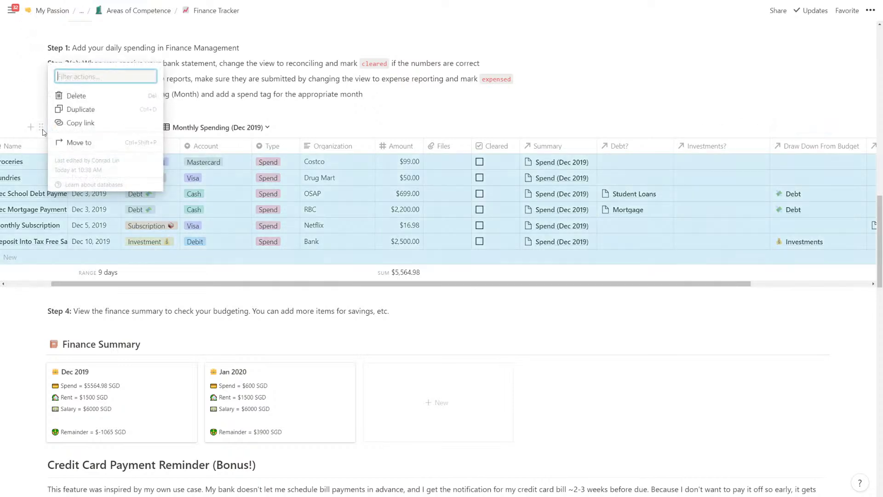
{"action": "key", "text": "Escape"}
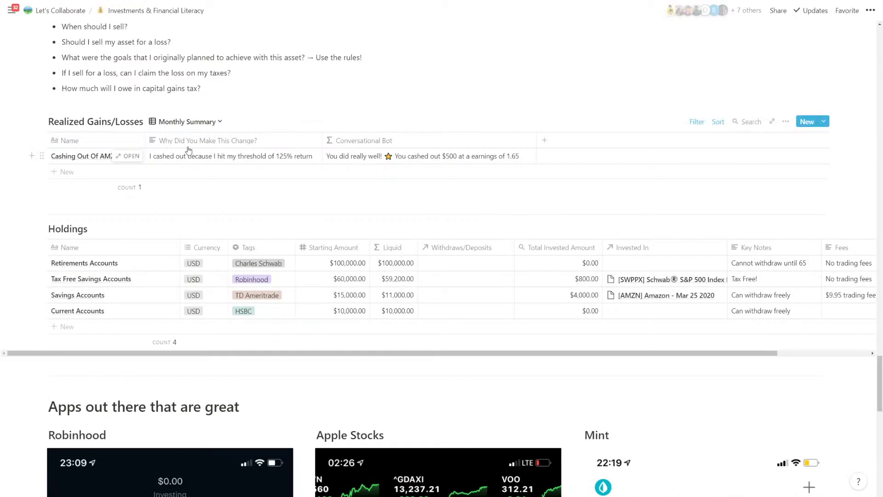
{"action": "left_click", "coordinate": [64, 368]}
{"action": "key", "text": "Return"}
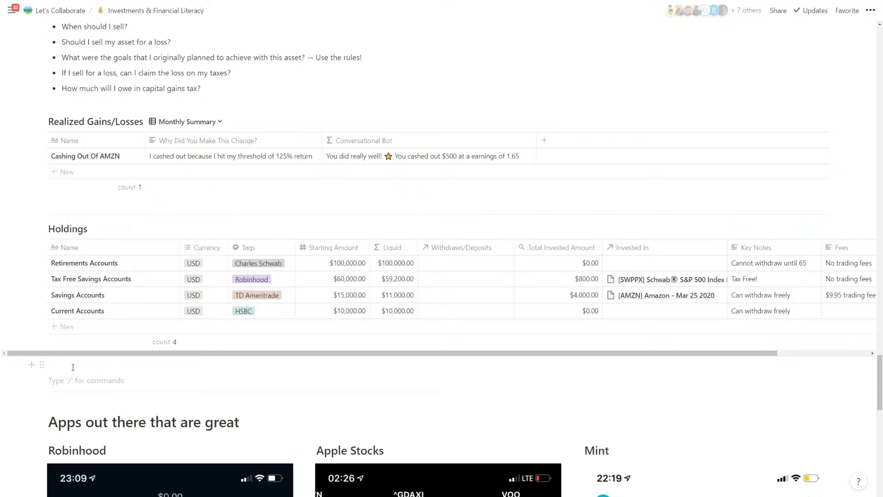
{"action": "key", "text": "ctrl+v"}
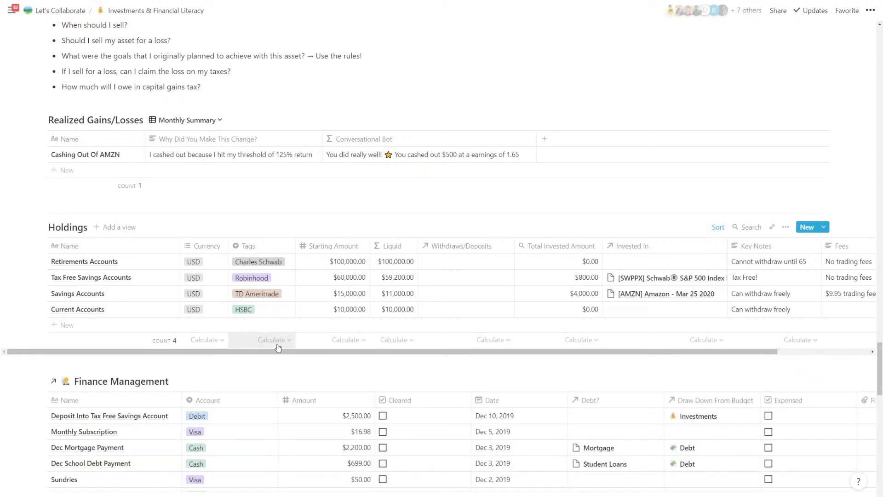
{"action": "scroll", "coordinate": [278, 347], "scroll_direction": "down", "scroll_amount": 2}
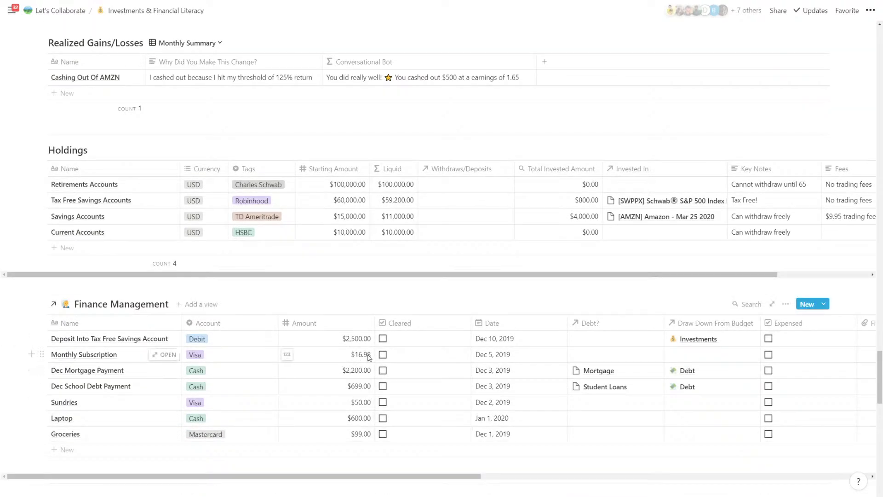
- Hide the Account property in the pasted Finance Management table and show it again
{"action": "left_click", "coordinate": [785, 304]}
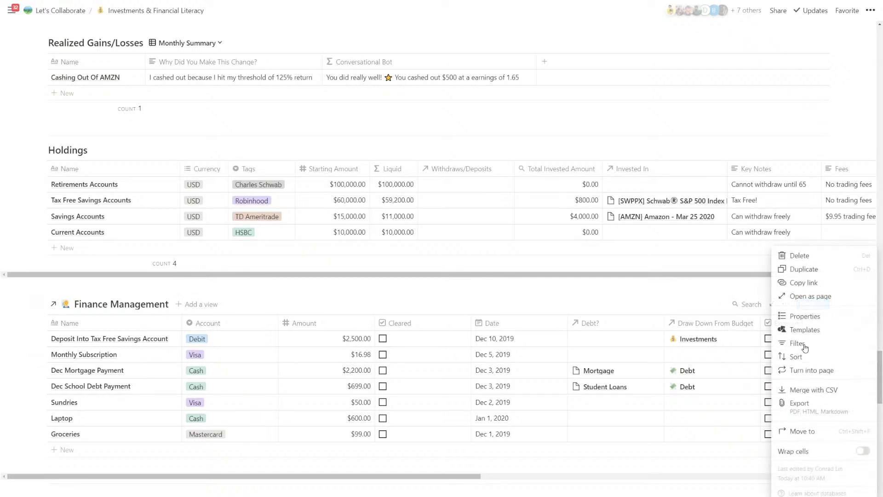
{"action": "left_click", "coordinate": [815, 317]}
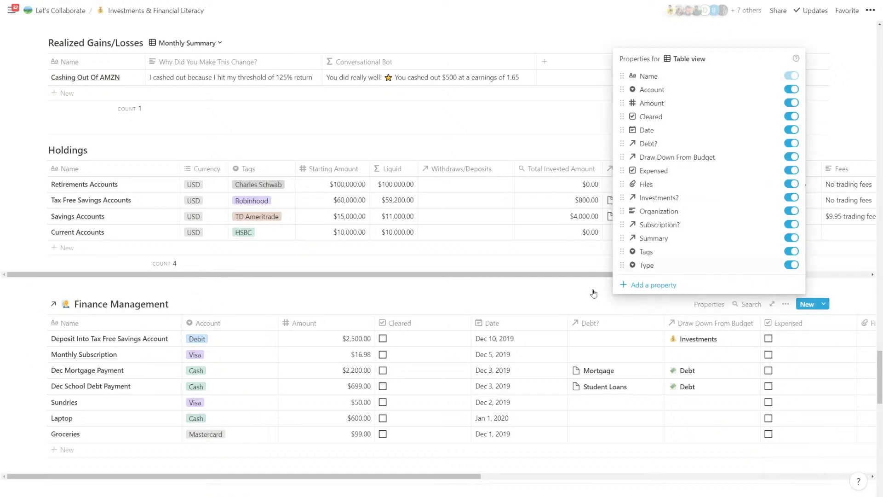
{"action": "left_click", "coordinate": [792, 90]}
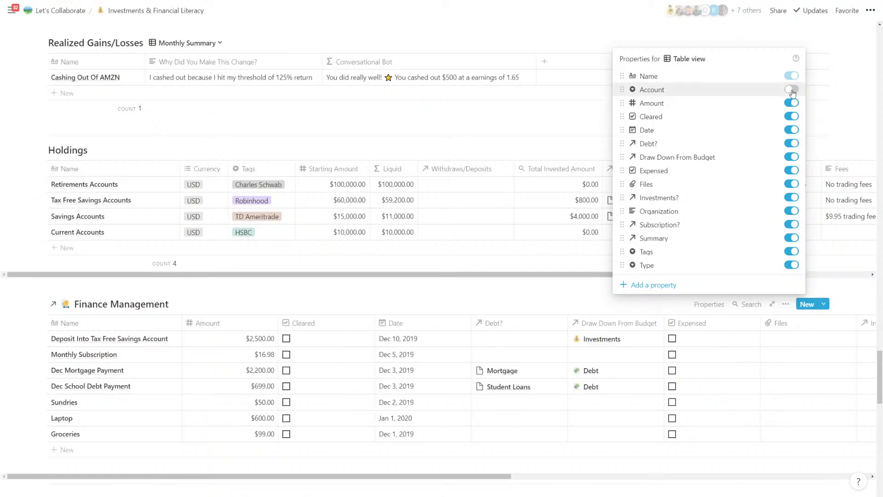
{"action": "left_click", "coordinate": [791, 89]}
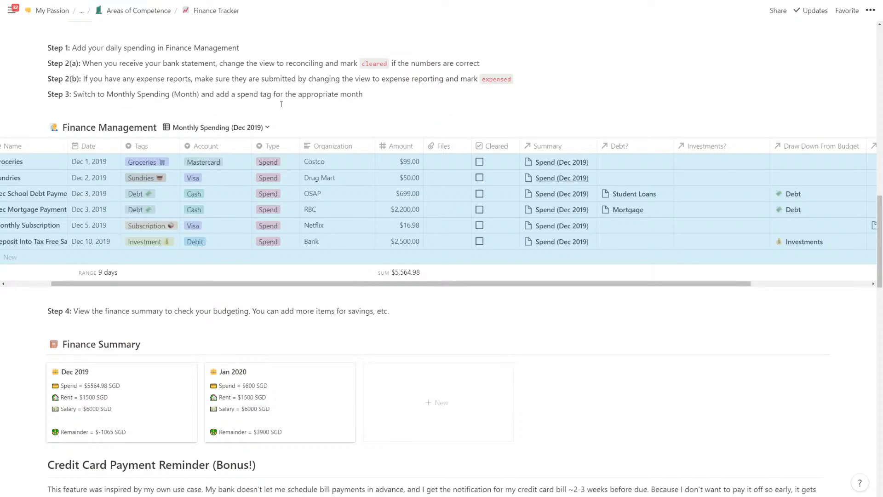
- Delete the pasted Finance Management table below Holdings on the Investments & Financial Literacy page
{"action": "scroll", "coordinate": [278, 225], "scroll_direction": "down", "scroll_amount": 10}
{"action": "scroll", "coordinate": [277, 224], "scroll_direction": "up", "scroll_amount": 5}
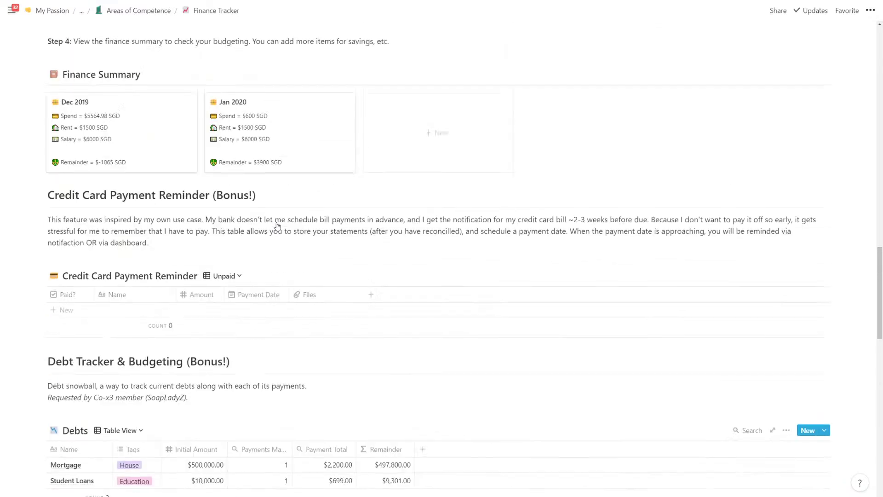
{"action": "scroll", "coordinate": [277, 225], "scroll_direction": "up", "scroll_amount": 7}
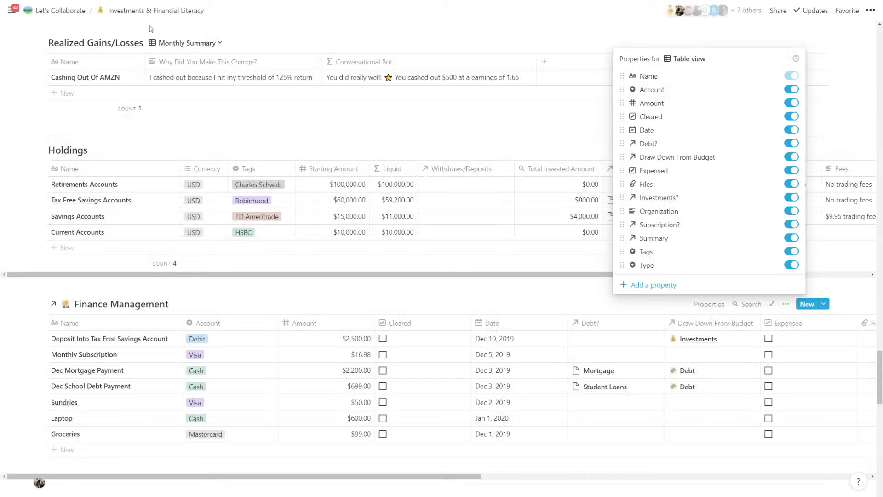
{"action": "left_click", "coordinate": [35, 420]}
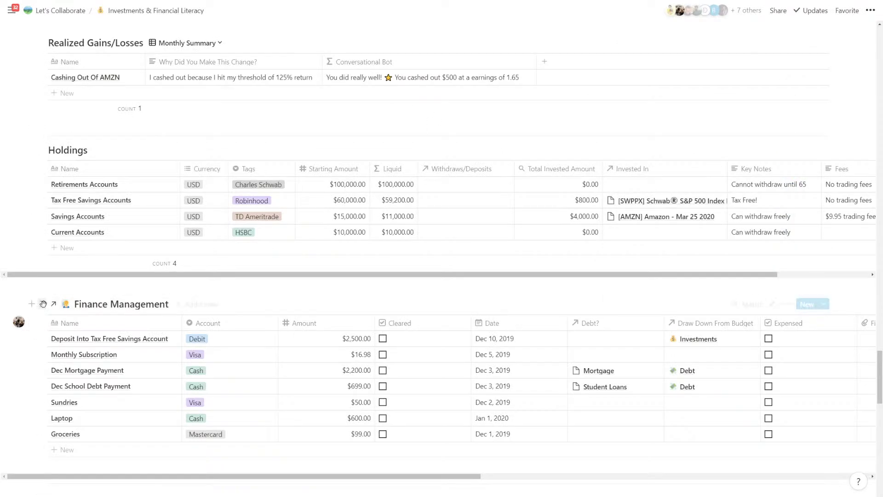
{"action": "left_click", "coordinate": [42, 304]}
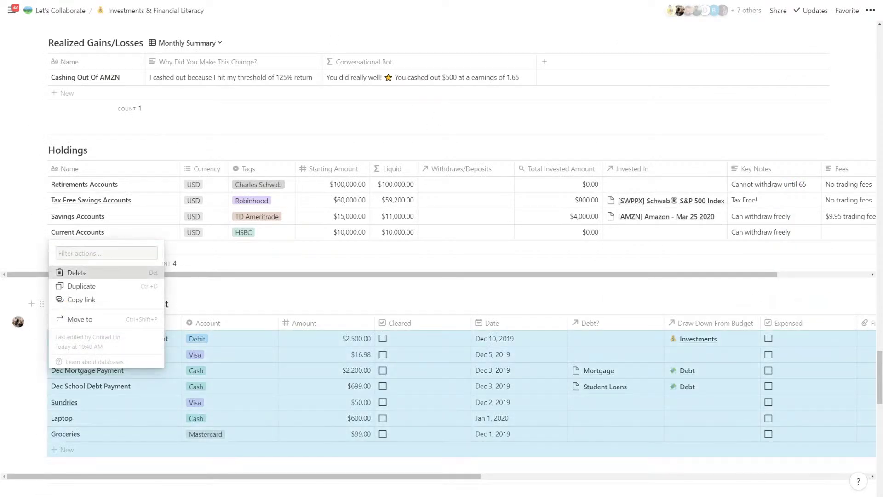
{"action": "key", "text": "Delete"}
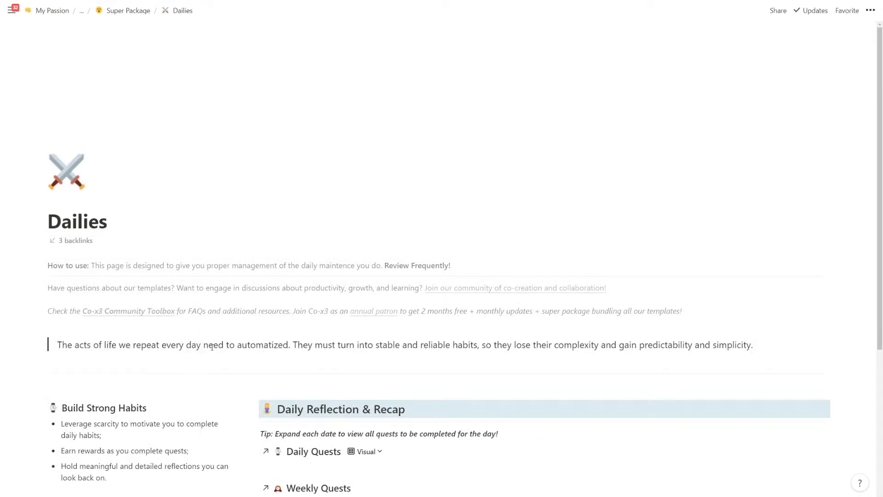
- Copy the linked Finance Management table under Finance Tracking on the Dailies page and paste it below Holdings on the Investments page
{"action": "scroll", "coordinate": [218, 364], "scroll_direction": "down", "scroll_amount": 10}
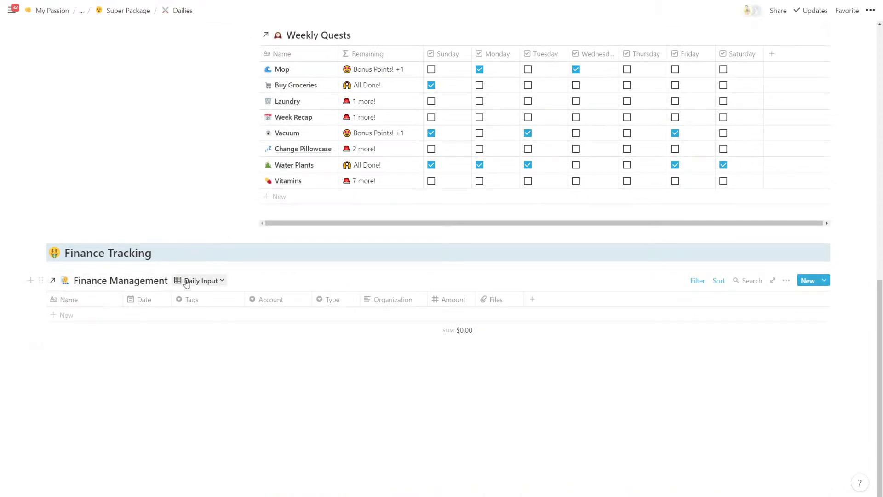
{"action": "left_click", "coordinate": [41, 280]}
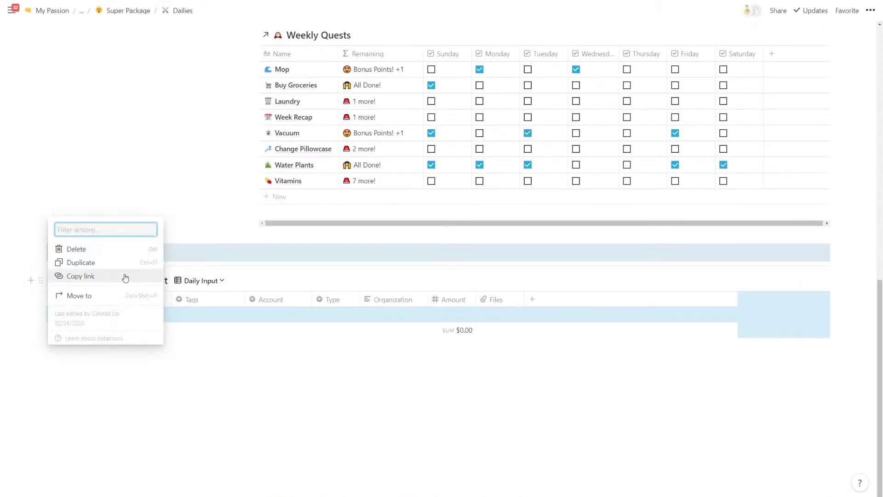
{"action": "key", "text": "Escape"}
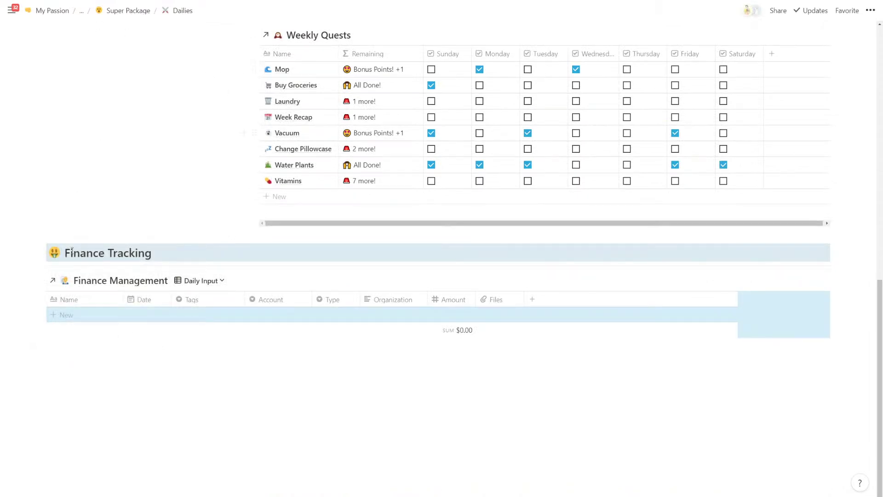
{"action": "left_click", "coordinate": [42, 280]}
{"action": "key", "text": "Escape"}
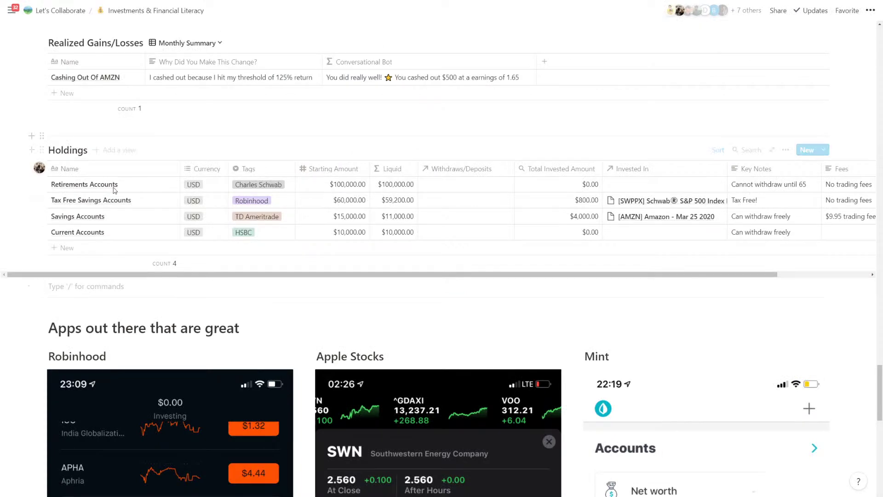
{"action": "key", "text": "ctrl+v"}
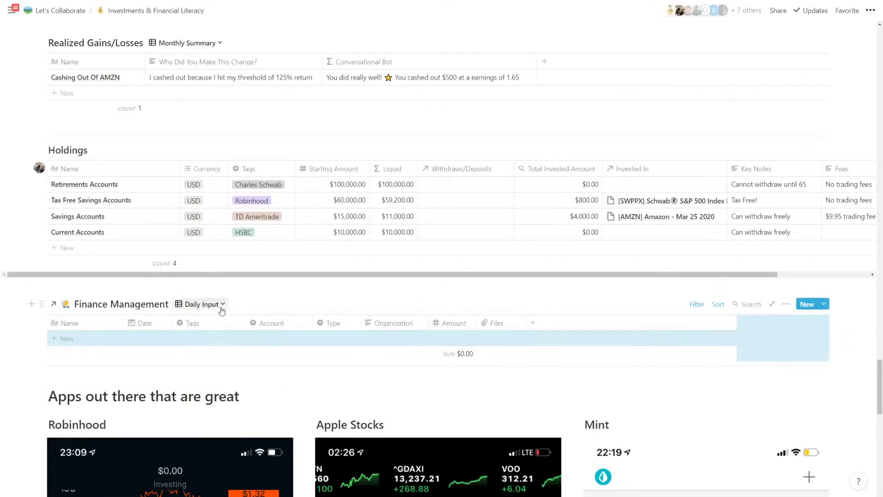
- Remove the Date Is Today filter from the Daily Input view of the linked Finance Management table
{"action": "left_click", "coordinate": [187, 308]}
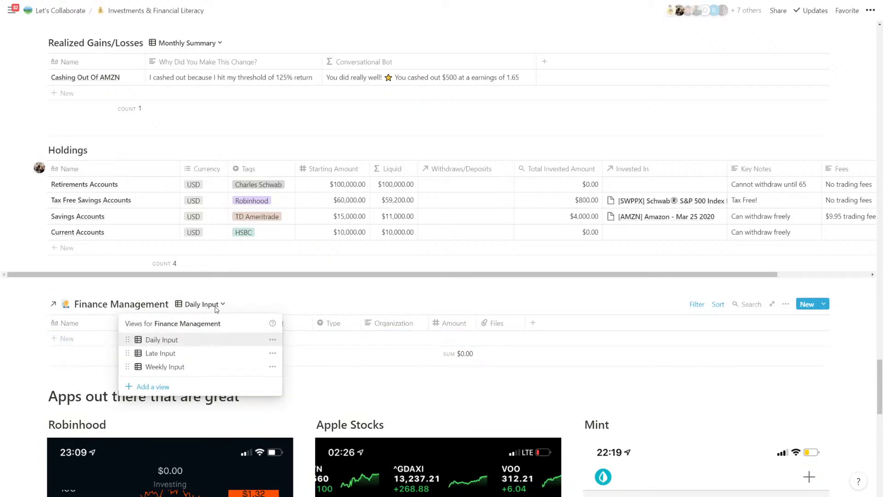
{"action": "left_click", "coordinate": [303, 324]}
{"action": "left_click", "coordinate": [697, 304]}
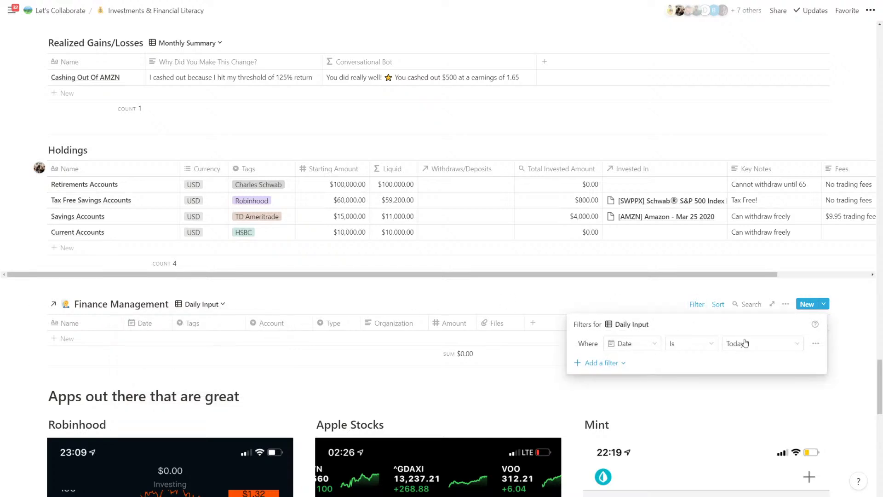
{"action": "left_click", "coordinate": [816, 344]}
{"action": "left_click", "coordinate": [815, 360]}
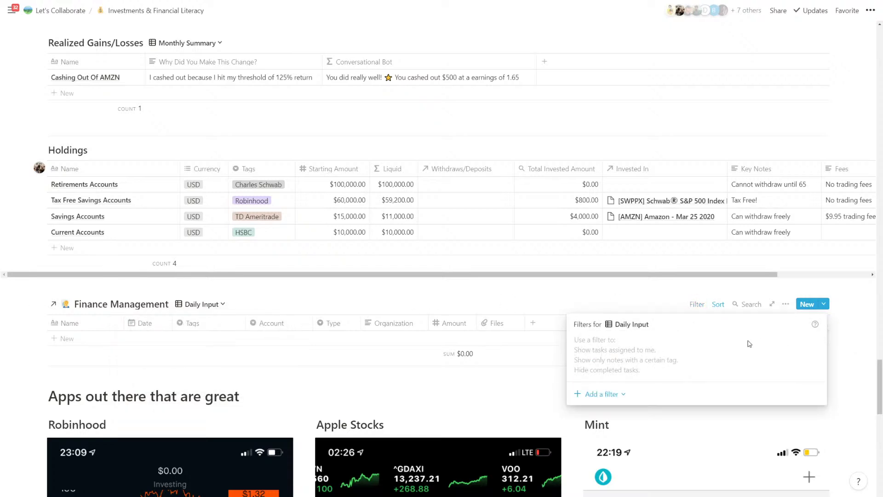
- Add a filter on the Type property with the condition Is to the linked table's Daily Input view
{"action": "left_click", "coordinate": [604, 393]}
{"action": "left_click", "coordinate": [593, 414]}
{"action": "left_click", "coordinate": [630, 348]}
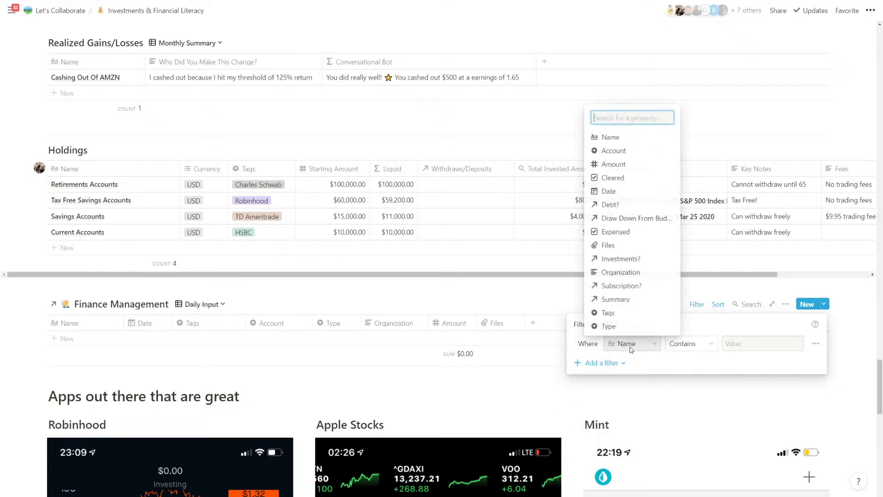
{"action": "left_click", "coordinate": [624, 326]}
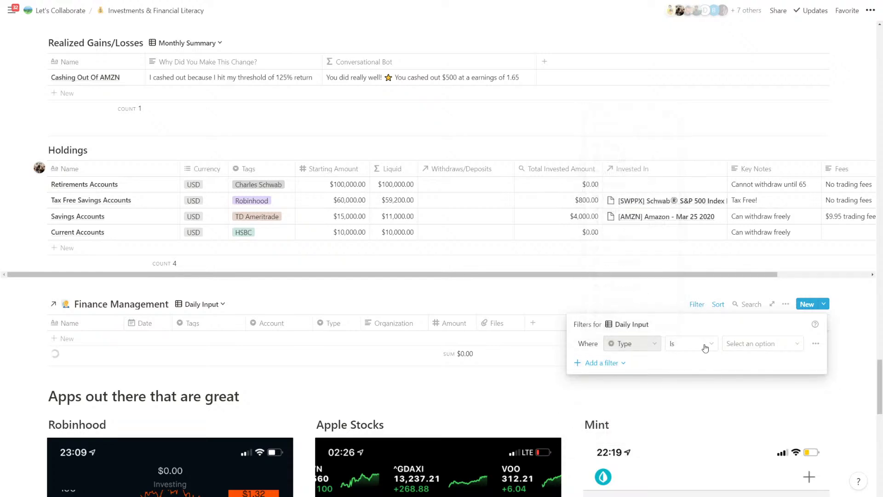
{"action": "left_click", "coordinate": [731, 343]}
{"action": "left_click", "coordinate": [655, 349]}
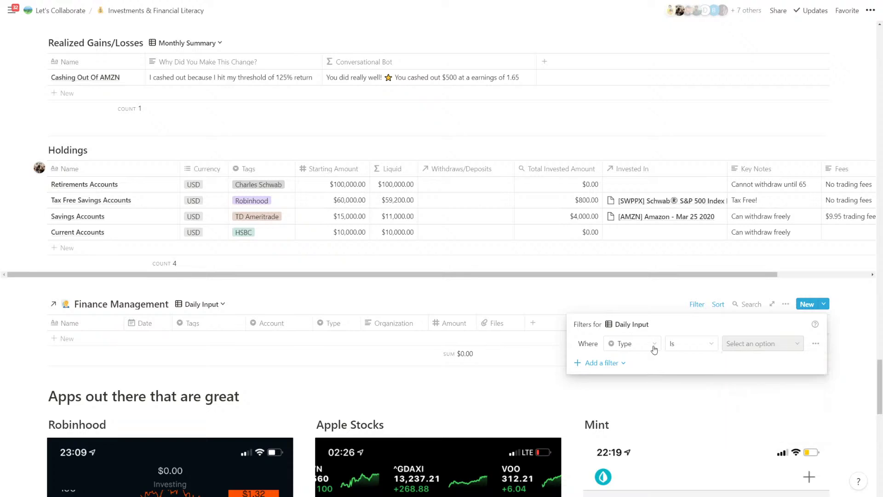
- Change the linked Finance Management table's filter to show only entries whose Tags is Investment
{"action": "left_click", "coordinate": [654, 349]}
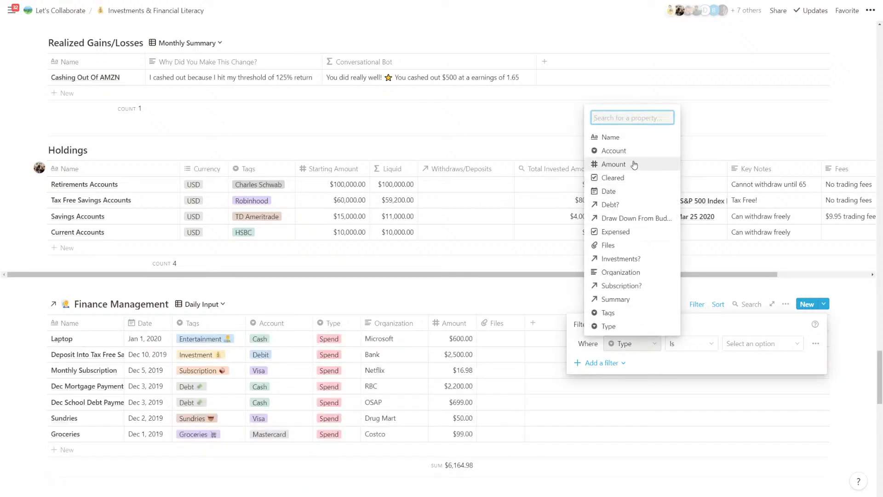
{"action": "left_click", "coordinate": [637, 315]}
{"action": "left_click", "coordinate": [739, 345]}
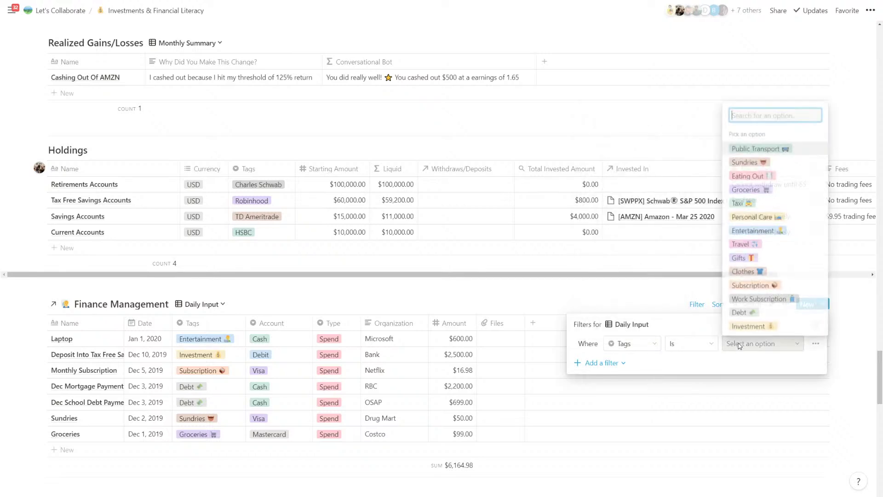
{"action": "left_click", "coordinate": [754, 326]}
{"action": "key", "text": "Escape"}
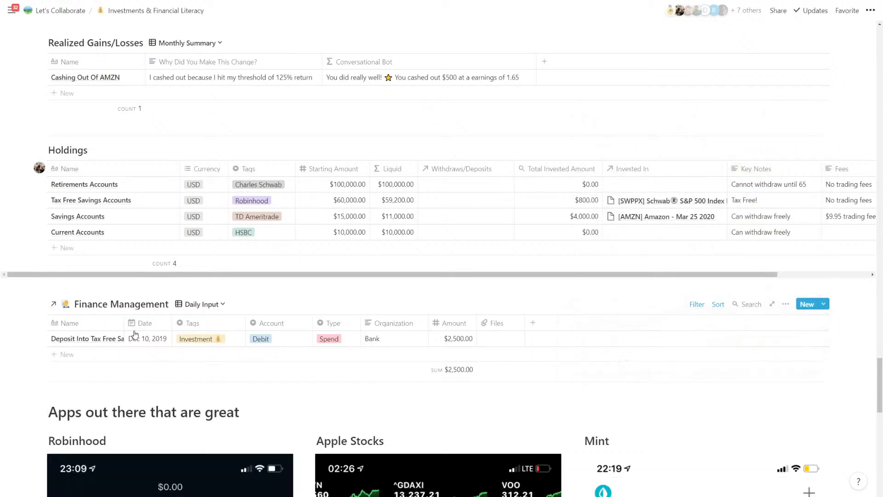
- Rename the linked Finance Management table's Daily Input view as Investment View
{"action": "left_click", "coordinate": [214, 308]}
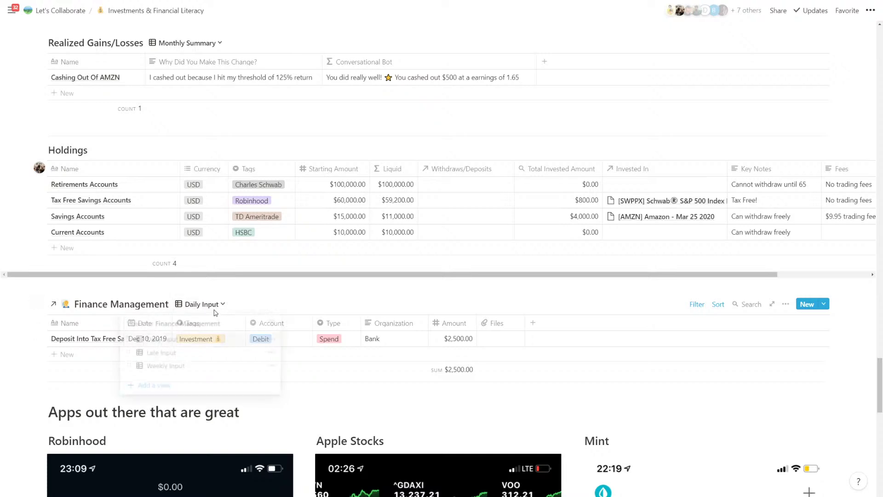
{"action": "left_click", "coordinate": [272, 340]}
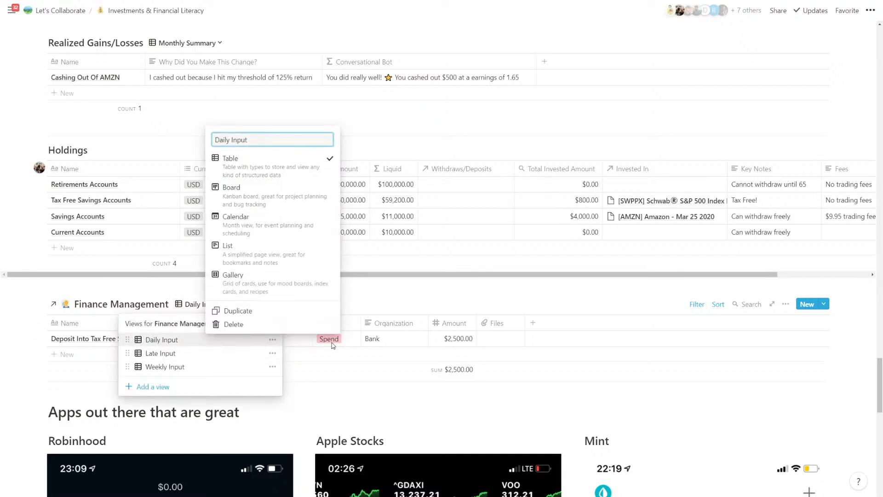
{"action": "key", "text": "ctrl+a"}
{"action": "type", "text": "Inv"}
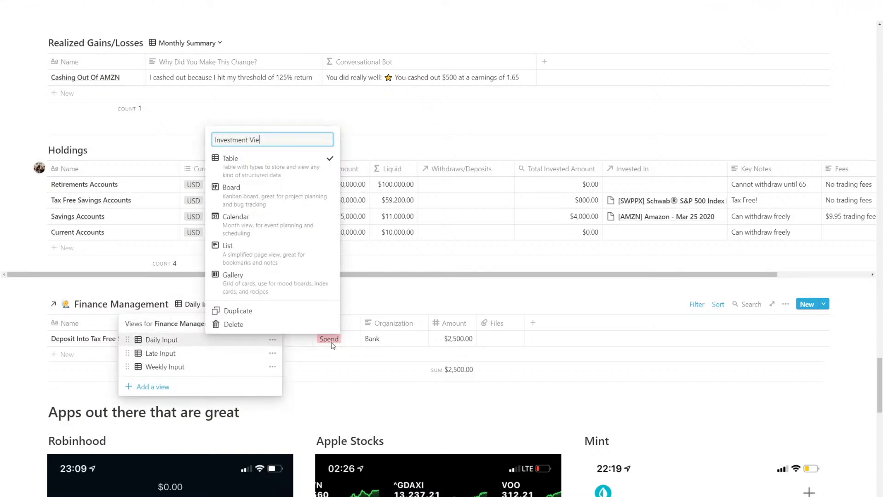
{"action": "type", "text": "estment View"}
{"action": "left_click", "coordinate": [272, 353]}
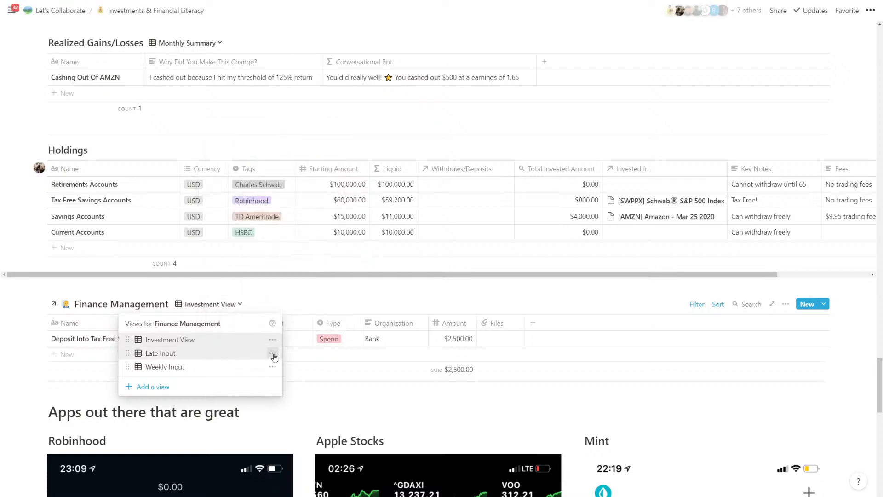
- Delete the Late Input and Weekly Input views from the linked Finance Management table
{"action": "left_click", "coordinate": [272, 353]}
{"action": "left_click", "coordinate": [285, 340]}
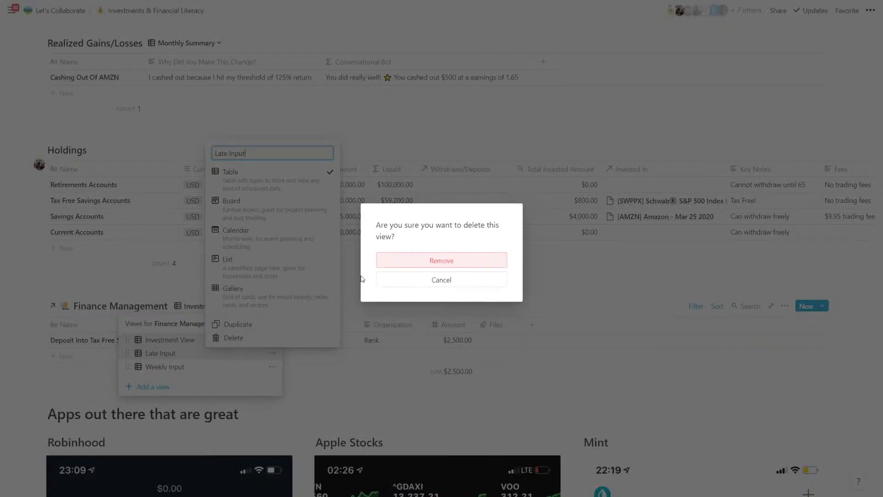
{"action": "left_click", "coordinate": [387, 264]}
{"action": "left_click", "coordinate": [273, 353]}
{"action": "left_click", "coordinate": [306, 337]}
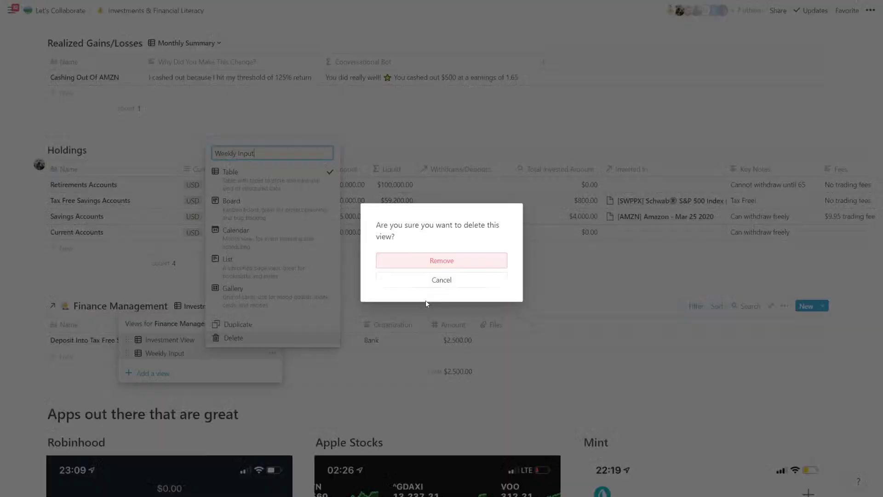
{"action": "left_click", "coordinate": [460, 264]}
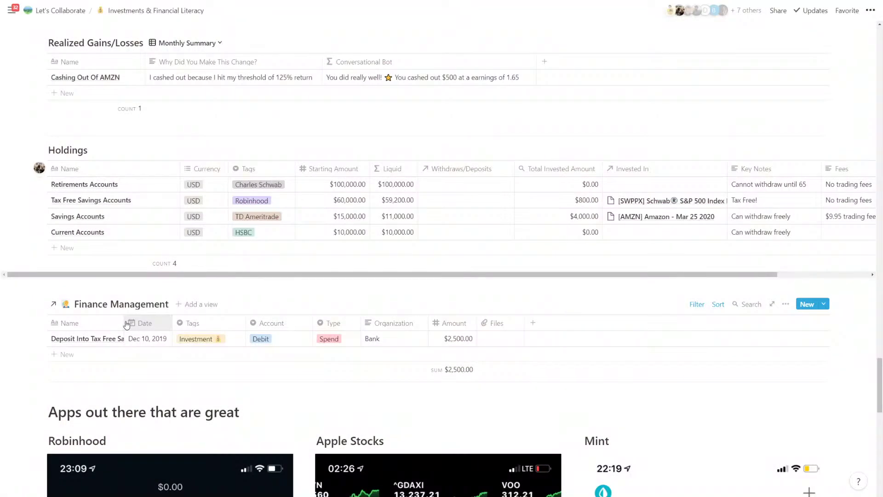
- Widen the linked table's Name column and show its Investments? and Draw Down From Budget properties
{"action": "left_click_drag", "start_coordinate": [124, 321], "coordinate": [180, 321]}
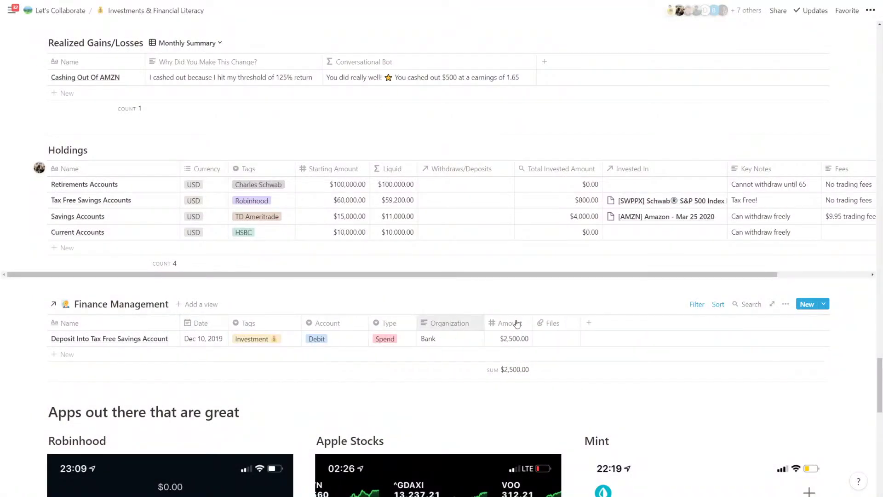
{"action": "left_click", "coordinate": [786, 304]}
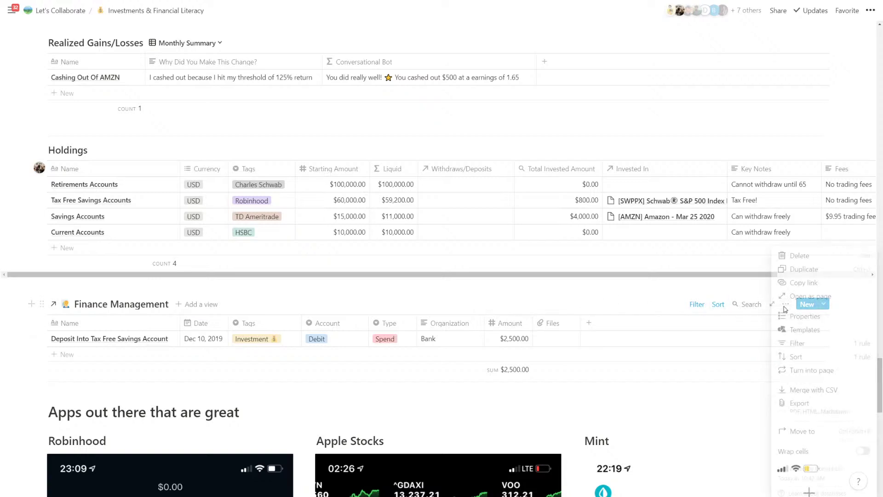
{"action": "left_click", "coordinate": [799, 317]}
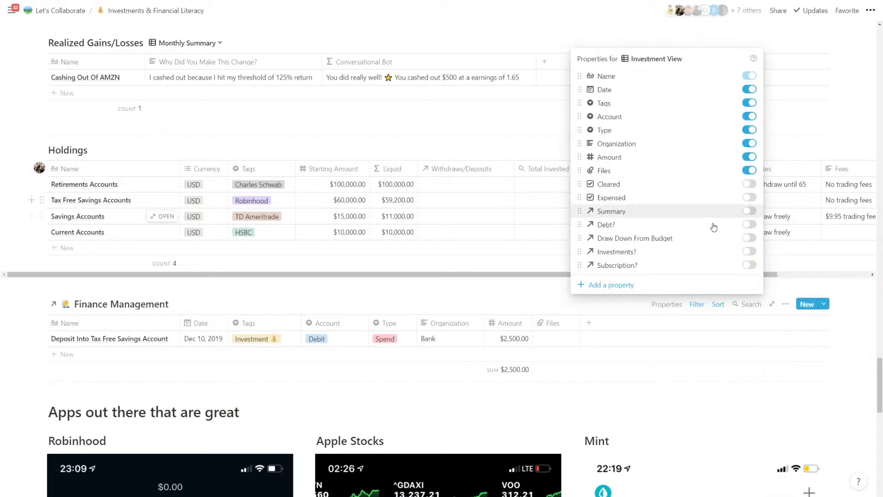
{"action": "left_click", "coordinate": [749, 251]}
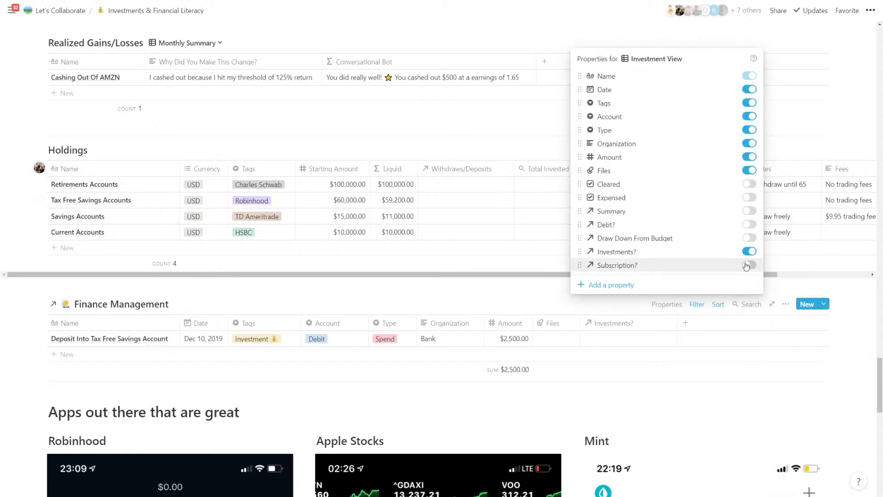
{"action": "left_click", "coordinate": [749, 238]}
{"action": "left_click", "coordinate": [647, 329]}
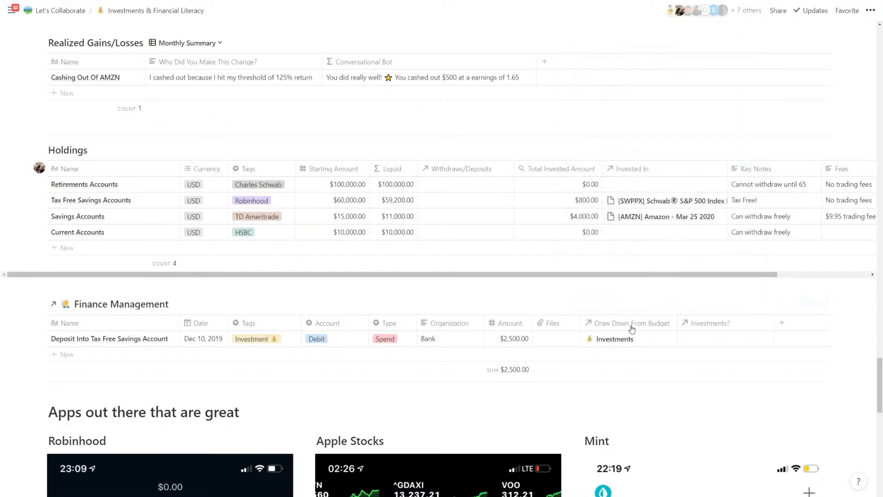
- Place the Draw Down From Budget column after Investments? and relate the Deposit Into Tax Free Savings Account entry to Tax Free Savings Accounts in Holdings
{"action": "left_click_drag", "start_coordinate": [649, 324], "coordinate": [683, 332]}
{"action": "left_click", "coordinate": [631, 339]}
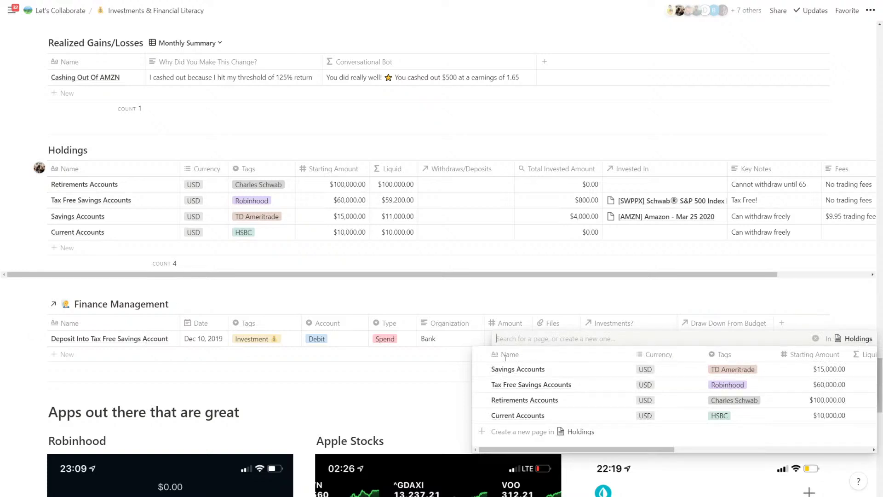
{"action": "left_click", "coordinate": [482, 385]}
{"action": "key", "text": "Escape"}
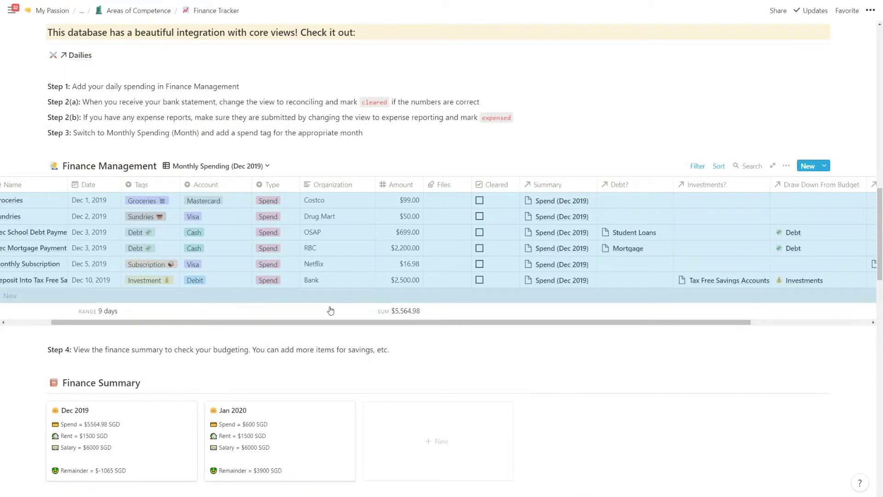
- Examine the Finance Management, Finance Summary and Budget Categories tables on the Finance Tracker page to see how the investment deposit is tracked
{"action": "left_click_drag", "start_coordinate": [321, 323], "coordinate": [198, 322]}
{"action": "scroll", "coordinate": [202, 326], "scroll_direction": "down", "scroll_amount": 7}
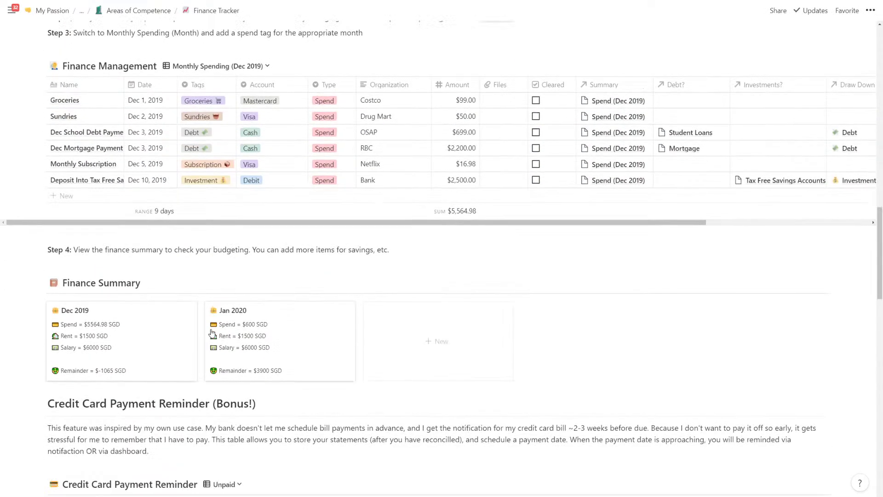
{"action": "scroll", "coordinate": [212, 331], "scroll_direction": "down", "scroll_amount": 6}
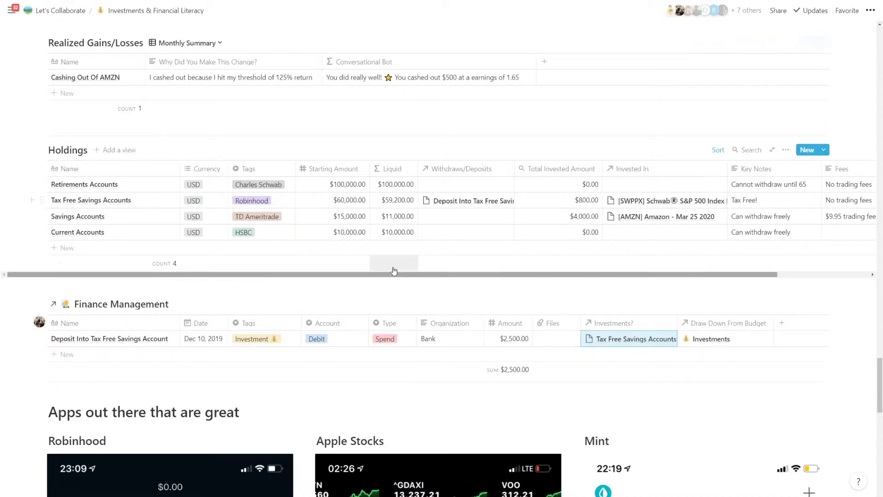
{"action": "left_click", "coordinate": [553, 323]}
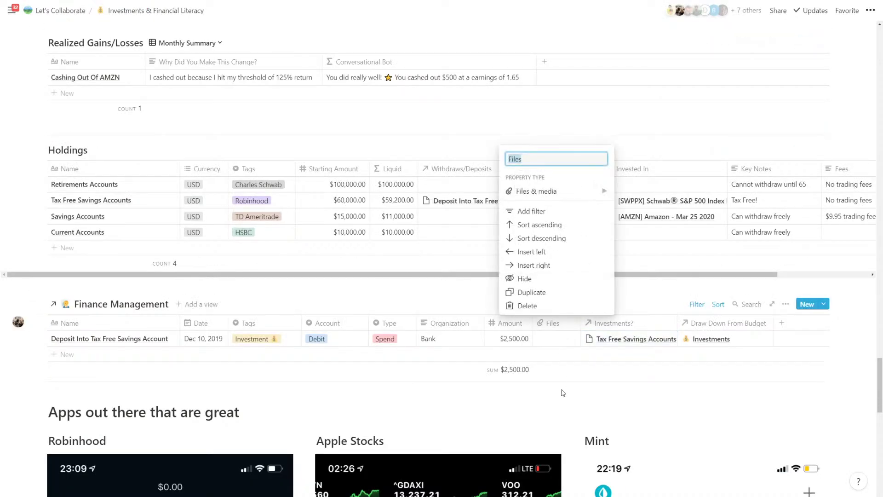
{"action": "left_click", "coordinate": [467, 291]}
{"action": "mouse_move", "coordinate": [473, 276]}
{"action": "left_mouse_down"}
{"action": "mouse_move", "coordinate": [481, 278]}
{"action": "mouse_move", "coordinate": [465, 279]}
{"action": "left_mouse_up"}
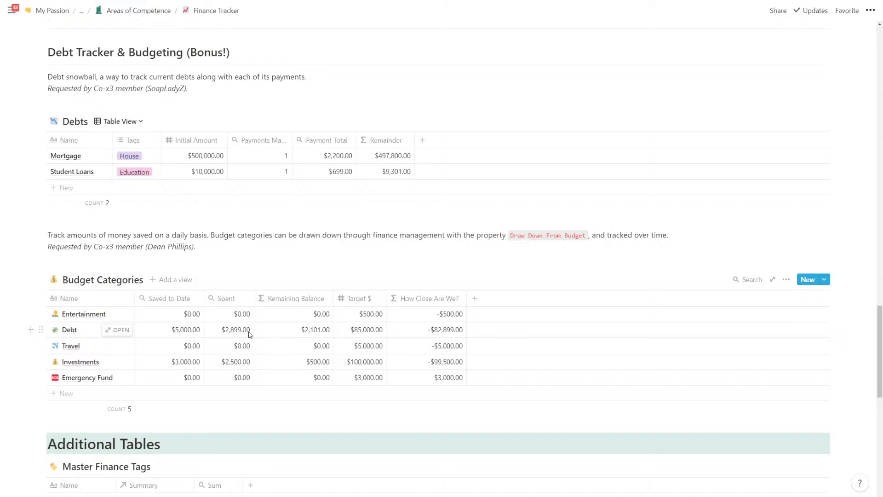
{"action": "scroll", "coordinate": [247, 340], "scroll_direction": "up", "scroll_amount": 10}
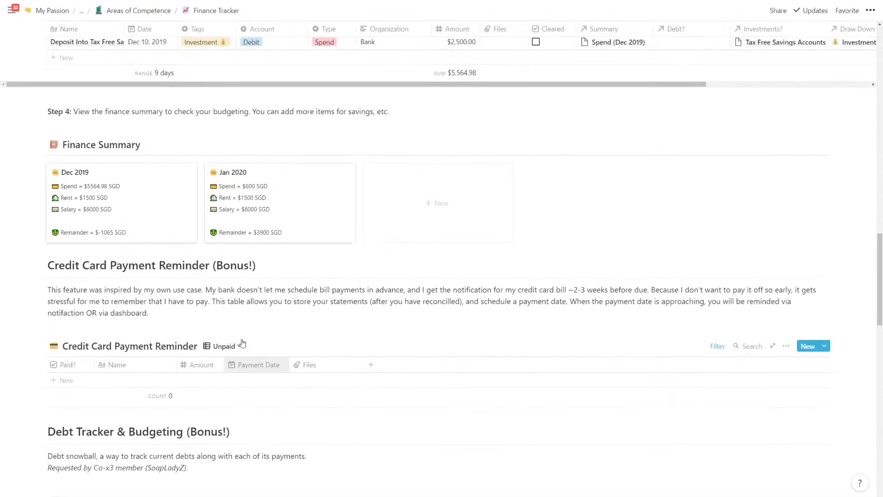
{"action": "scroll", "coordinate": [243, 344], "scroll_direction": "up", "scroll_amount": 2}
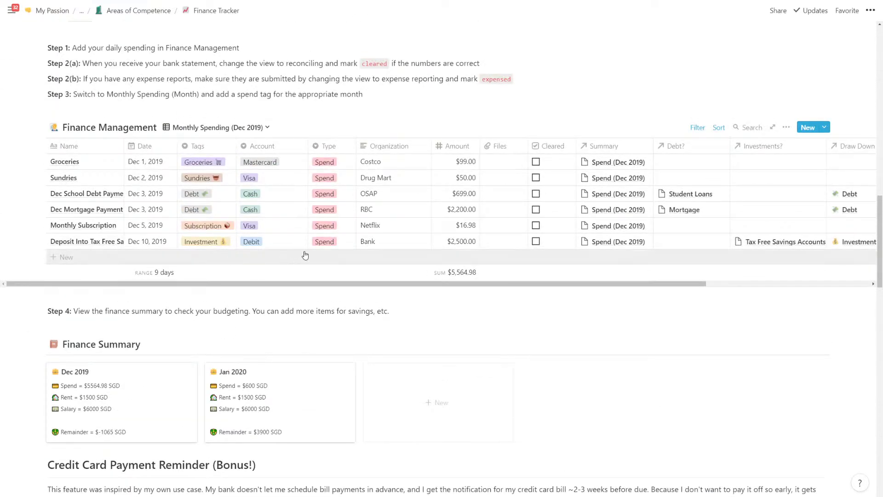
{"action": "scroll", "coordinate": [736, 237], "scroll_direction": "right", "scroll_amount": 5}
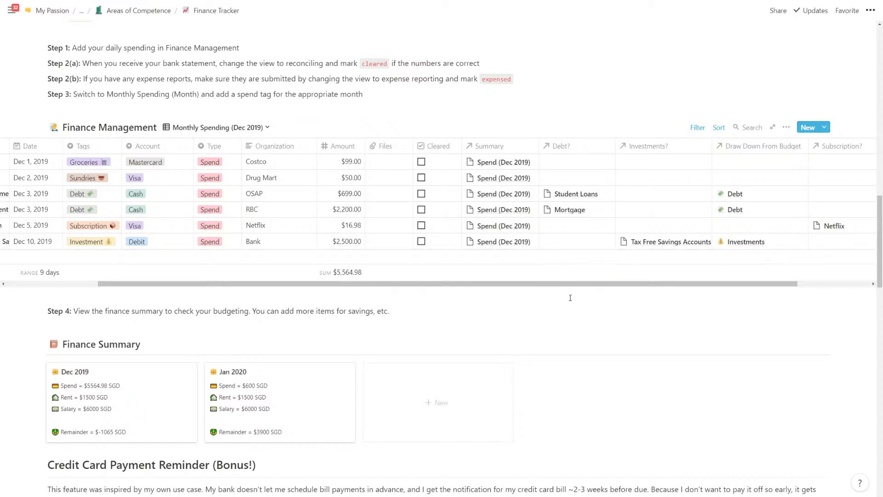
{"action": "scroll", "coordinate": [552, 318], "scroll_direction": "down", "scroll_amount": 9}
{"action": "scroll", "coordinate": [551, 326], "scroll_direction": "down", "scroll_amount": 3}
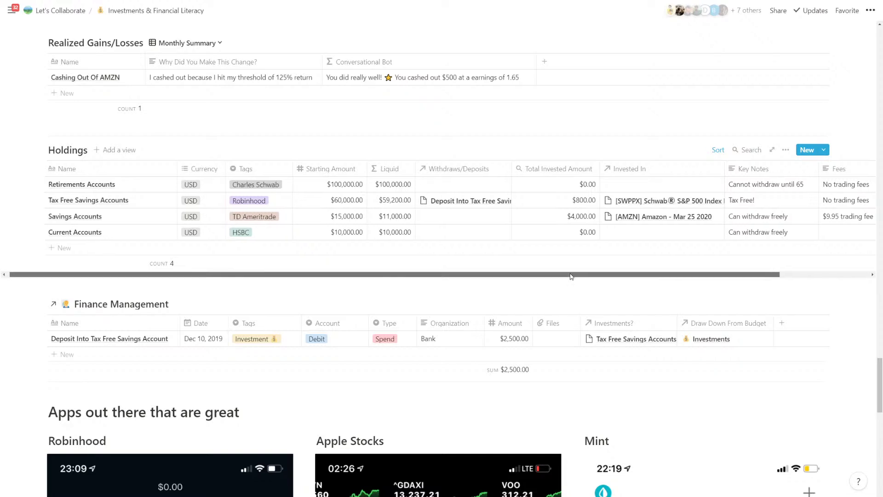
- Open the Tax Free Savings Accounts entry in Holdings and add a new Rollup property to it
{"action": "left_click_drag", "start_coordinate": [563, 276], "coordinate": [526, 274]}
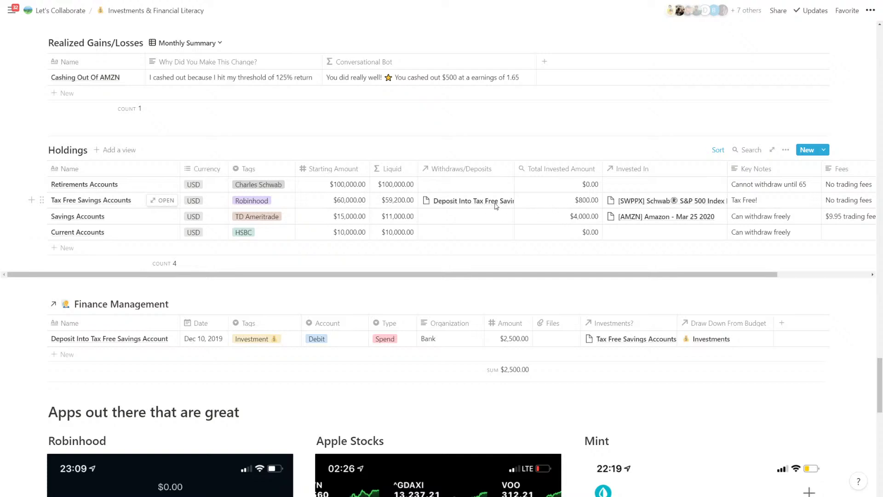
{"action": "left_click", "coordinate": [425, 180]}
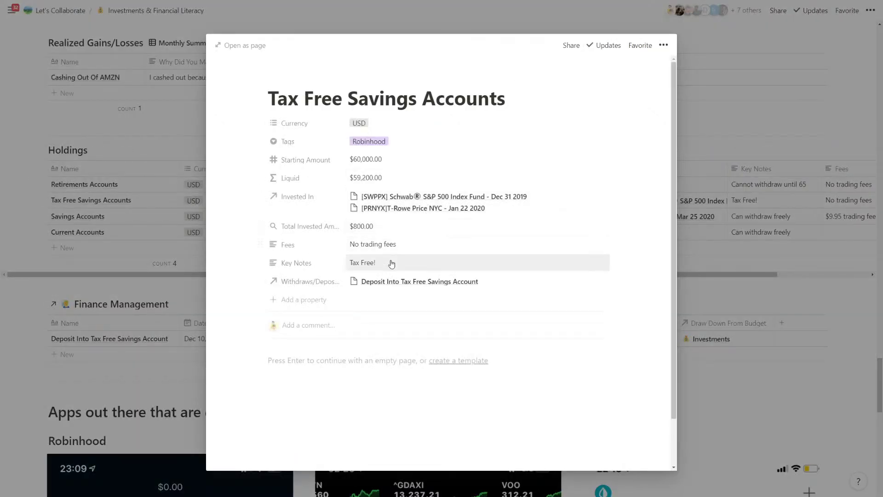
{"action": "left_click", "coordinate": [322, 307]}
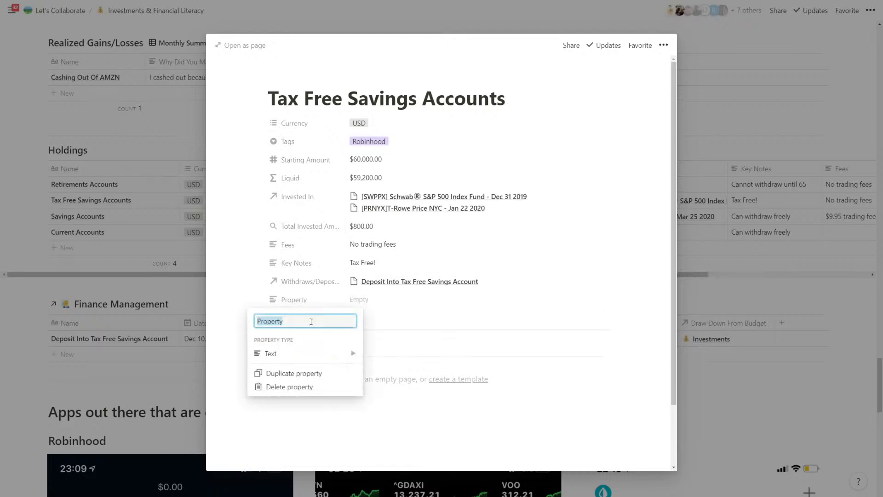
{"action": "left_click", "coordinate": [305, 353]}
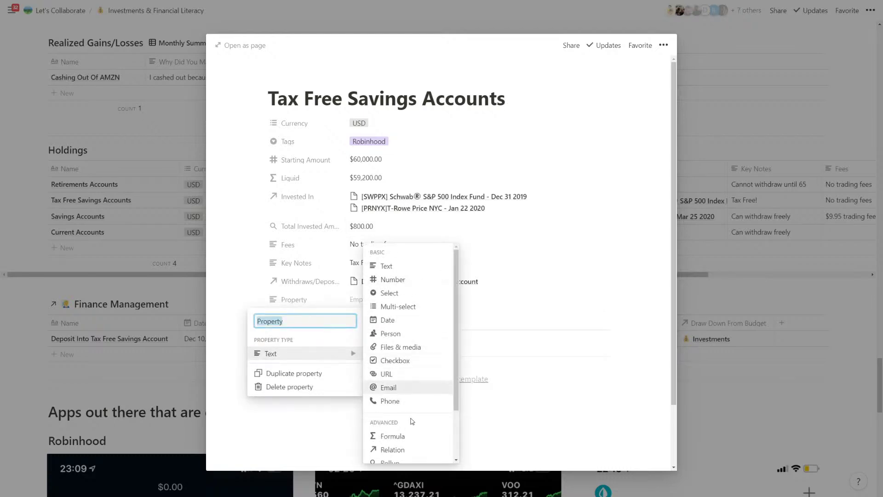
{"action": "left_click", "coordinate": [385, 461]}
- Configure the new rollup to calculate the Sum of Amount through the Withdraws/Deposits relation
{"action": "left_click", "coordinate": [391, 300]}
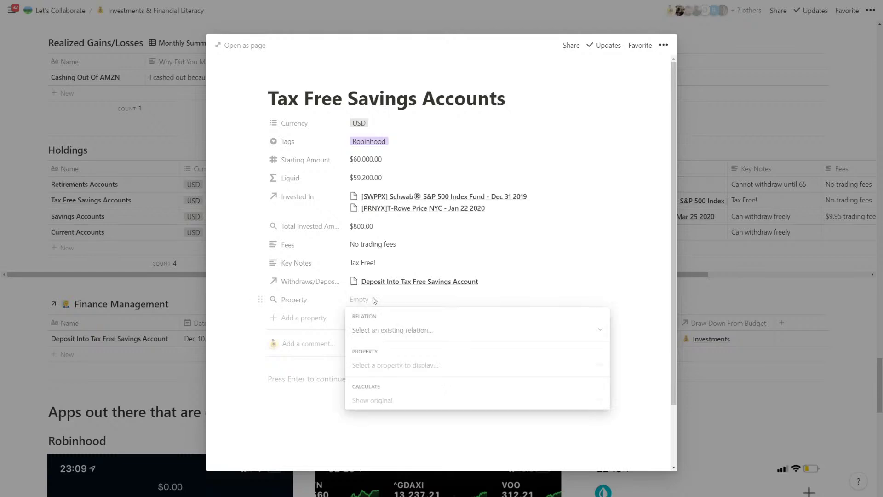
{"action": "left_click", "coordinate": [392, 331]}
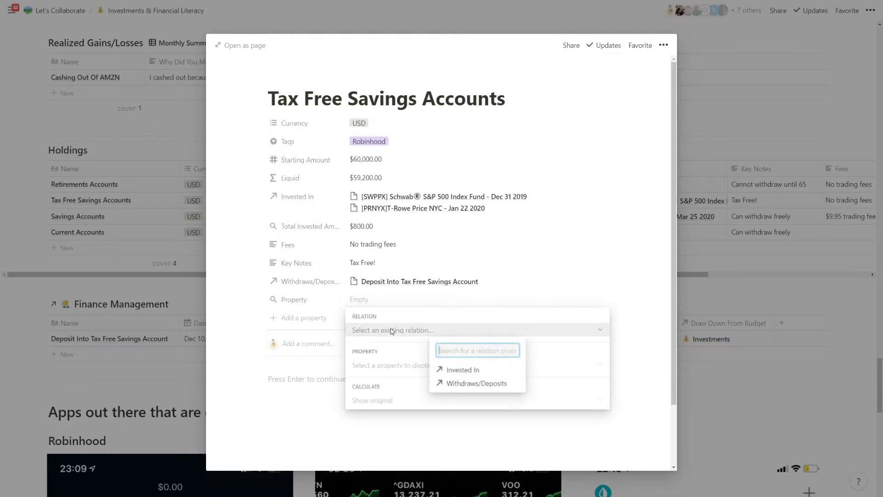
{"action": "left_click", "coordinate": [460, 381]}
{"action": "left_click", "coordinate": [397, 364]}
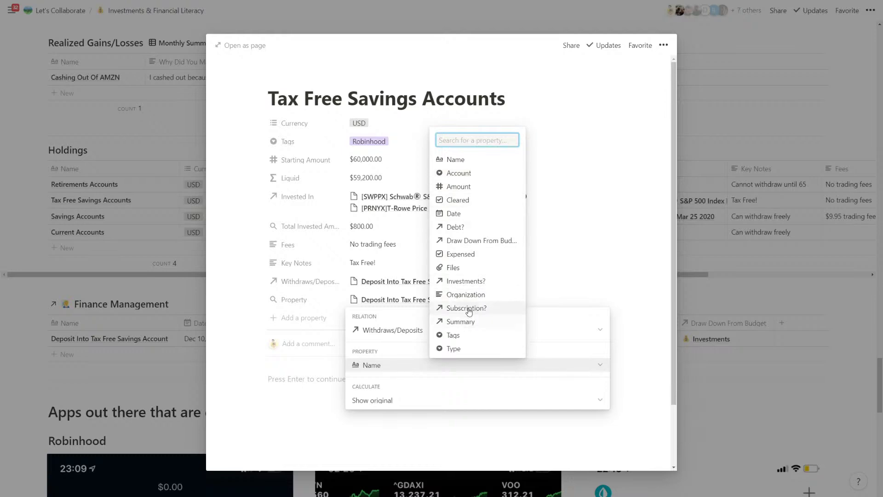
{"action": "left_click", "coordinate": [467, 188]}
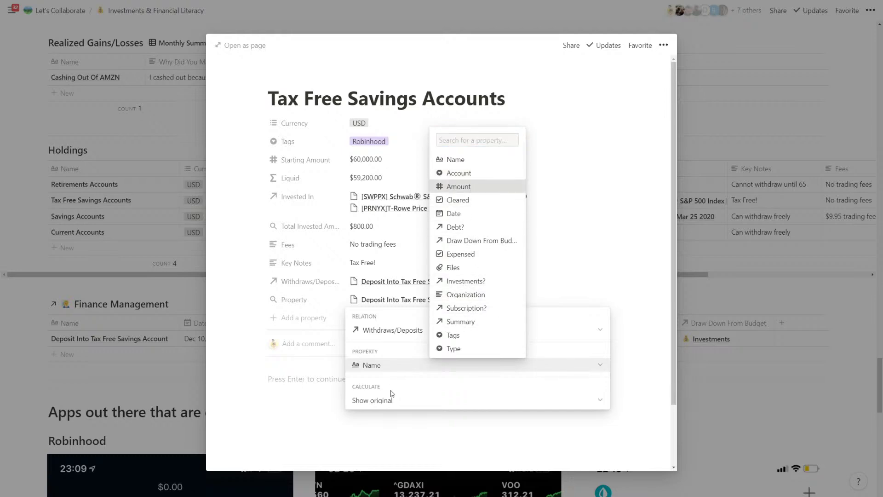
{"action": "left_click", "coordinate": [389, 405]}
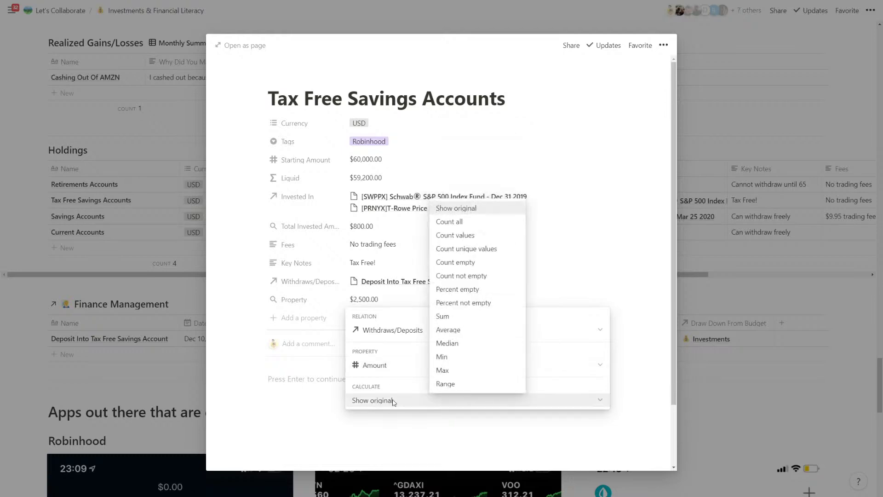
{"action": "left_click", "coordinate": [445, 315]}
{"action": "left_click", "coordinate": [410, 302]}
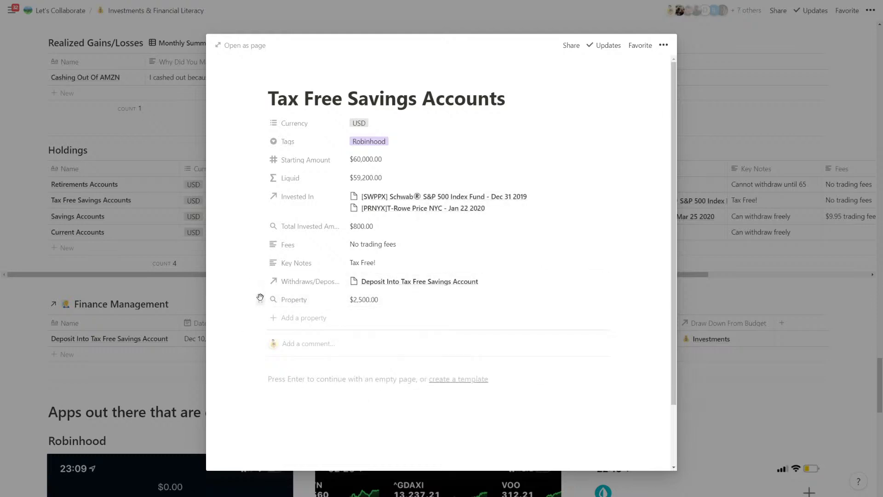
- Move the new rollup property directly below Starting Amount and rename it Deposits/Withdrawals
{"action": "left_click_drag", "start_coordinate": [266, 280], "coordinate": [260, 177]}
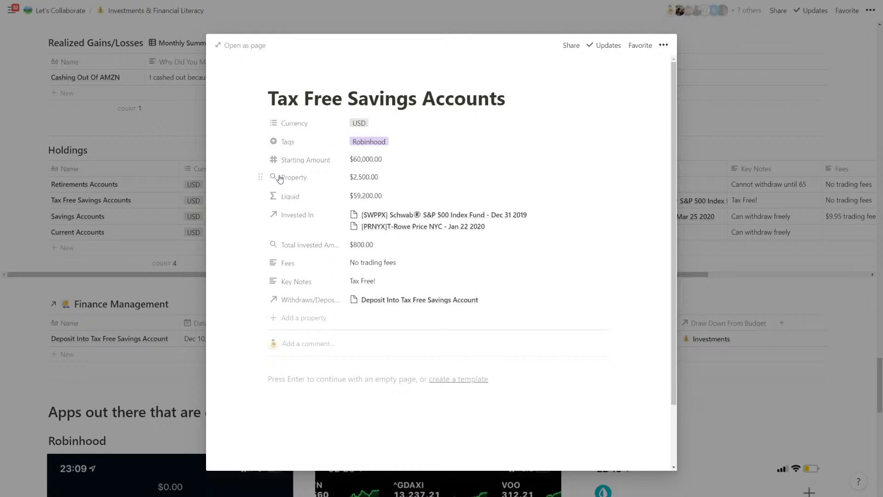
{"action": "left_click", "coordinate": [303, 179]}
{"action": "type", "text": "Deposits/Withdrawals"}
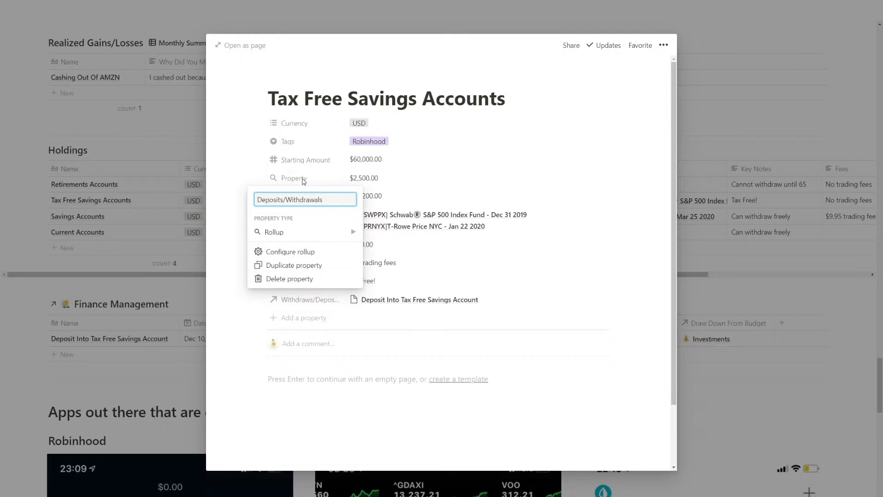
{"action": "key", "text": "Return"}
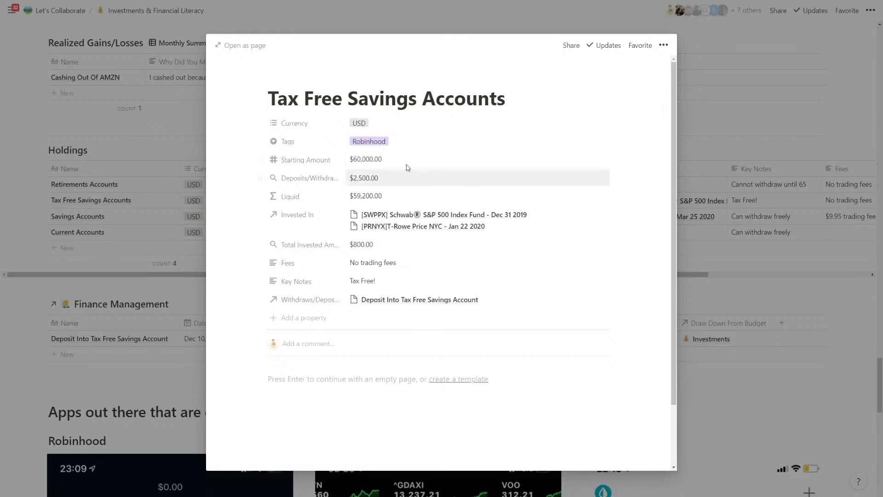
- Extend the Liquid formula by adding + prop("Deposits/Withdrawals") at its end
{"action": "left_click", "coordinate": [389, 195]}
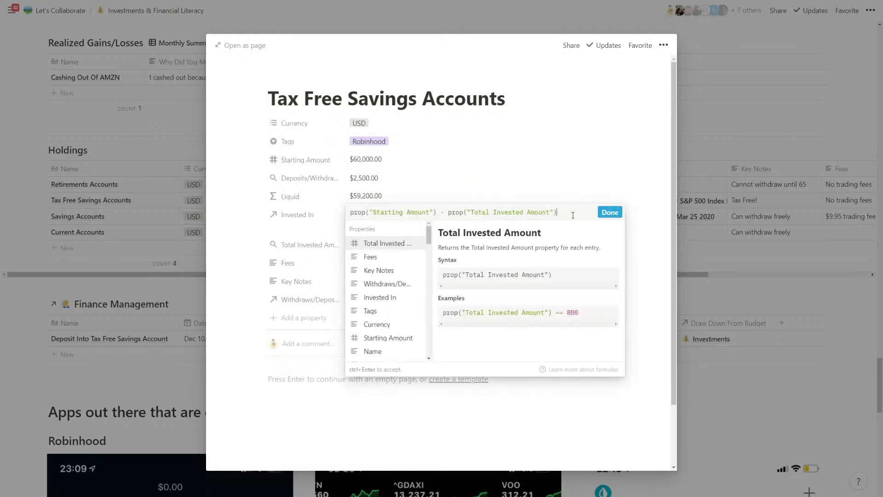
{"action": "type", "text": "+"}
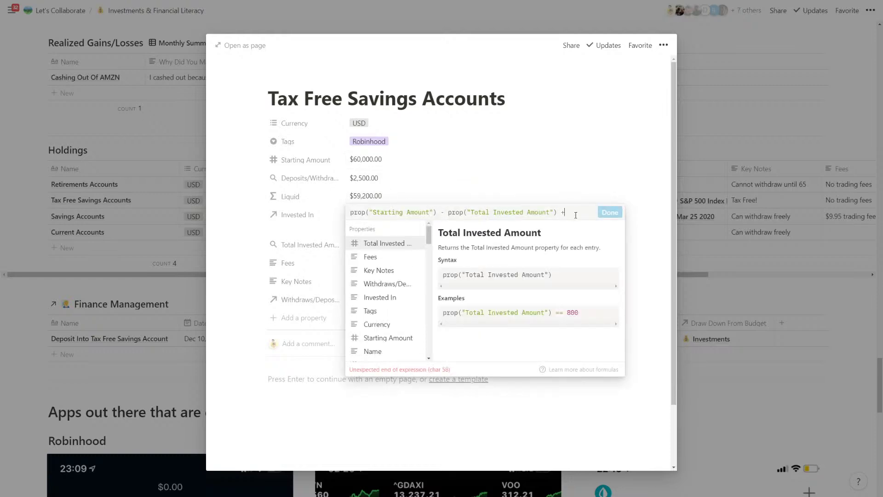
{"action": "scroll", "coordinate": [393, 325], "scroll_direction": "down", "scroll_amount": 1}
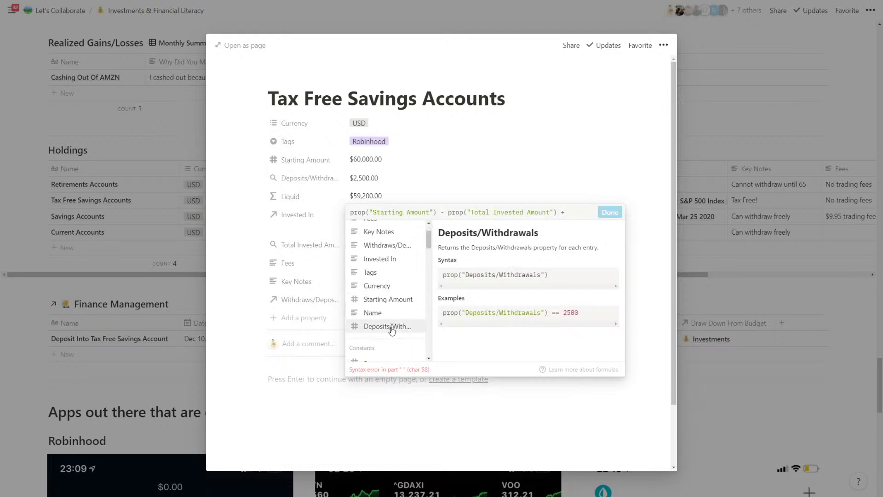
{"action": "left_click", "coordinate": [392, 326]}
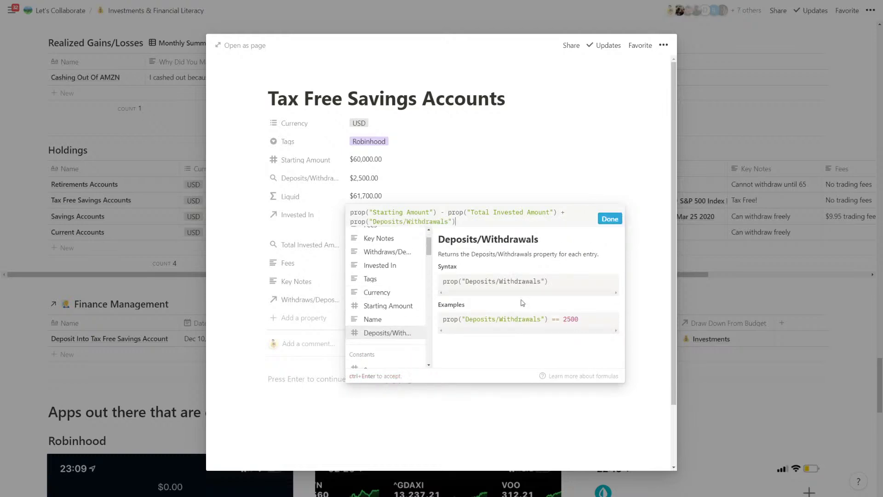
{"action": "left_click", "coordinate": [610, 213]}
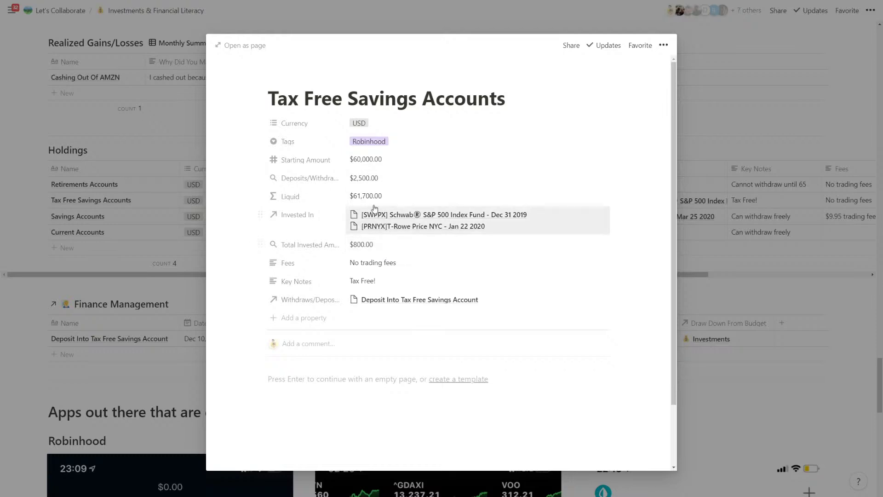
- Reorder the Liquid formula to prop("Starting Amount") + prop("Deposits/Withdrawals") - prop("Total Invested Amount"), and close the entry
{"action": "left_click", "coordinate": [469, 196]}
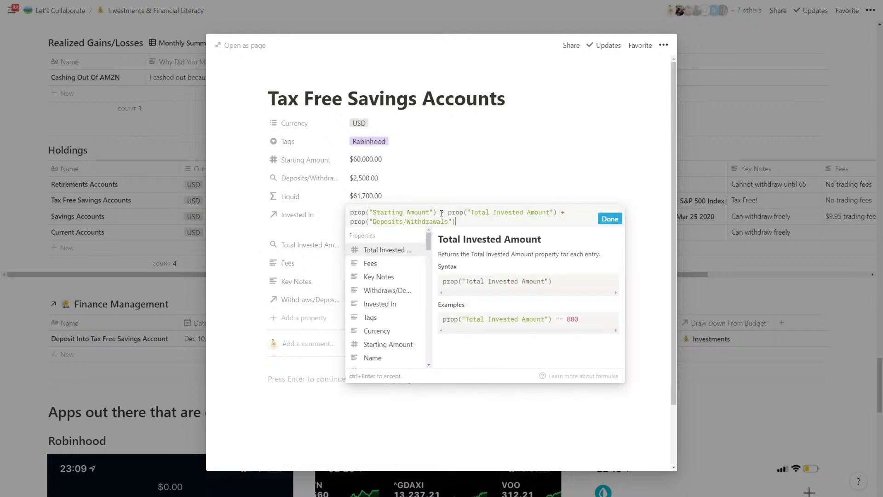
{"action": "left_click_drag", "start_coordinate": [442, 213], "coordinate": [558, 214]}
{"action": "key", "text": "BackSpace"}
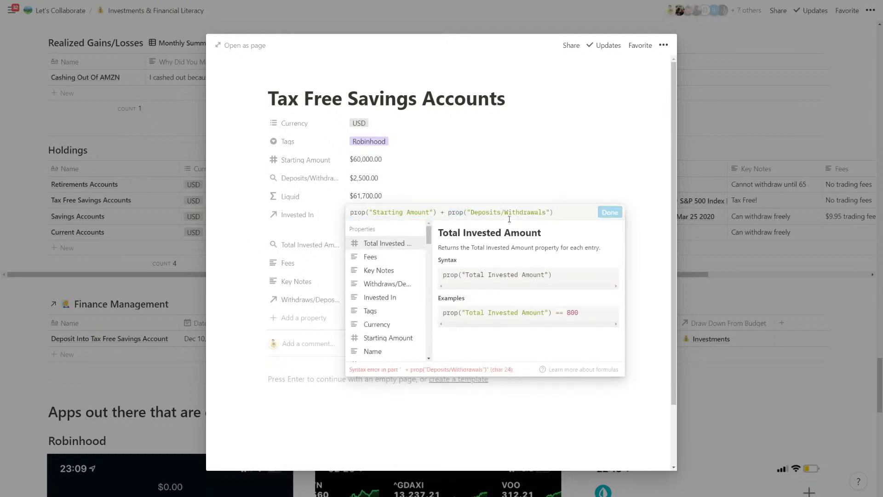
{"action": "key", "text": "ctrl+z"}
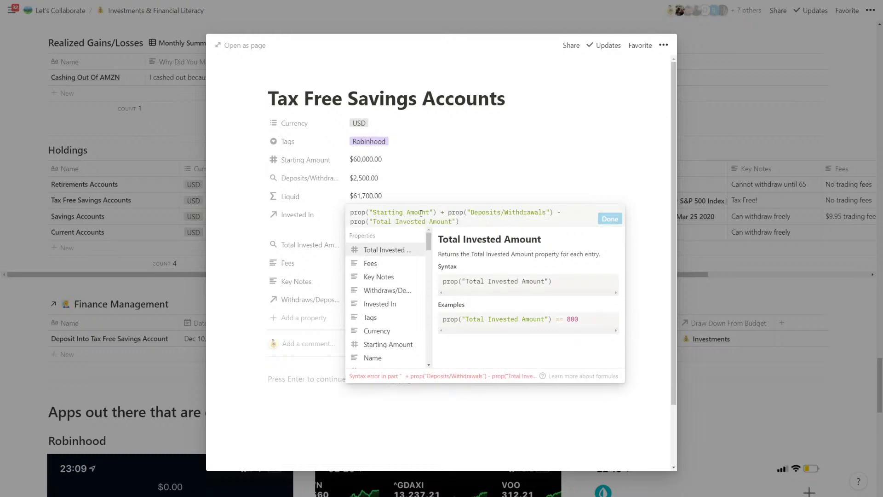
{"action": "left_click", "coordinate": [437, 213]}
{"action": "key", "text": "BackSpace"}
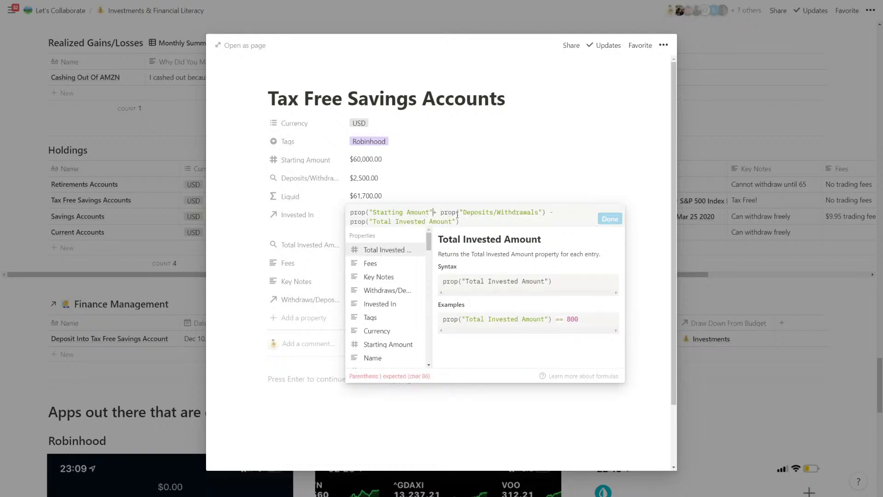
{"action": "type", "text": ")"}
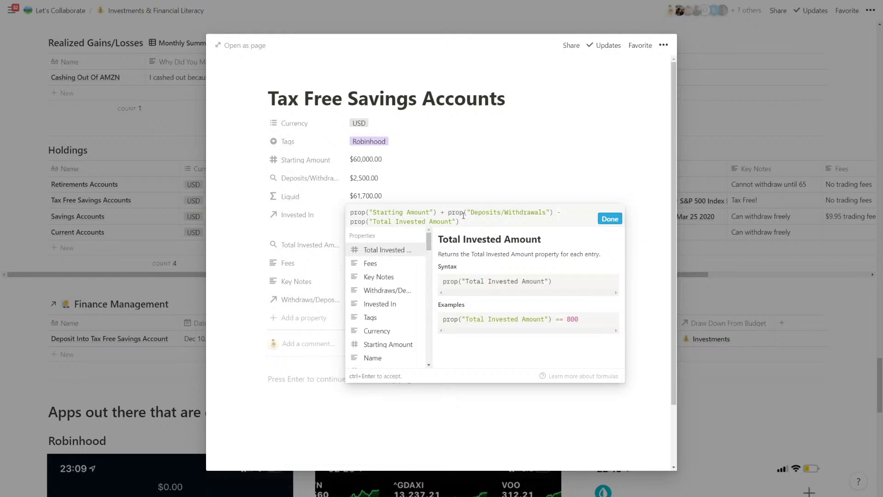
{"action": "left_click", "coordinate": [610, 219]}
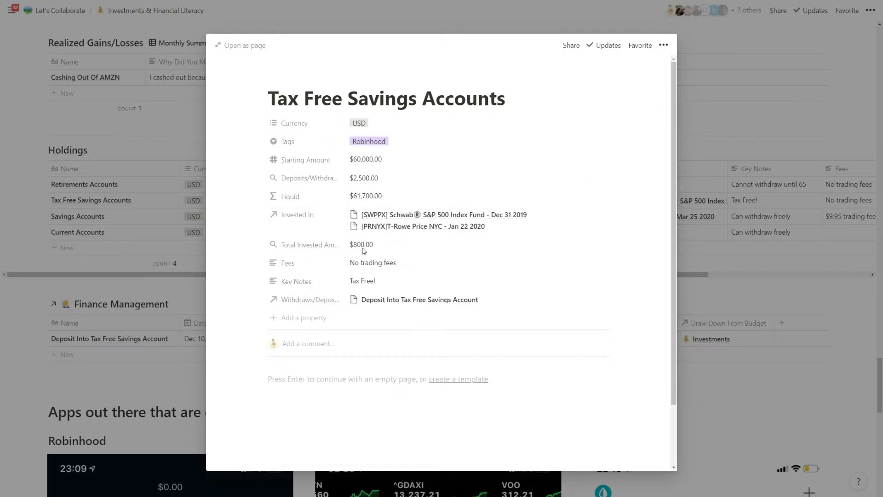
{"action": "key", "text": "Escape"}
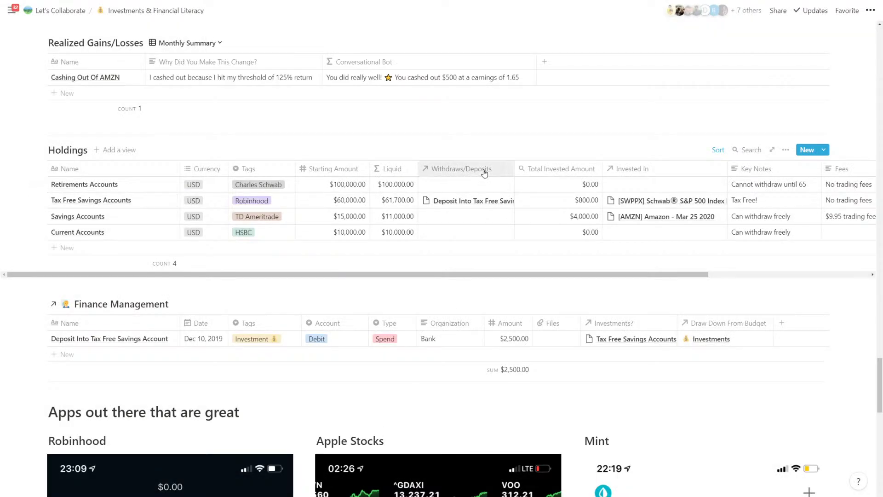
{"action": "left_click", "coordinate": [484, 172]}
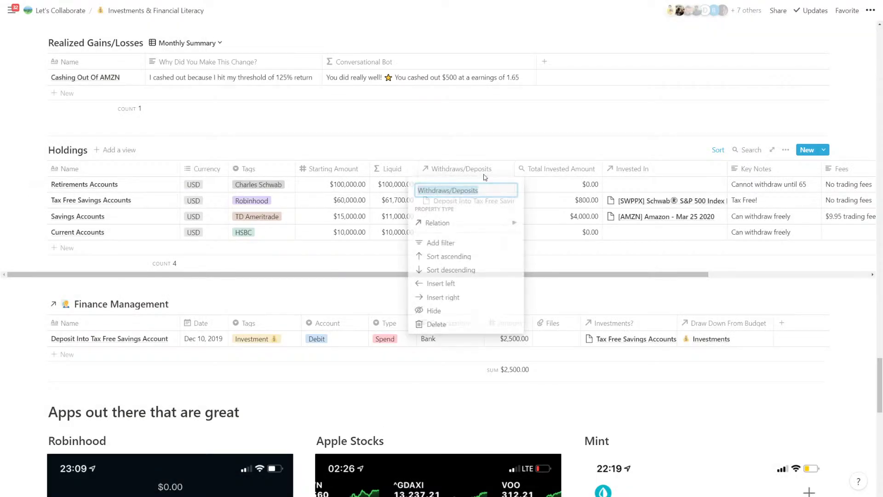
{"action": "left_click", "coordinate": [434, 307]}
{"action": "left_click", "coordinate": [786, 150]}
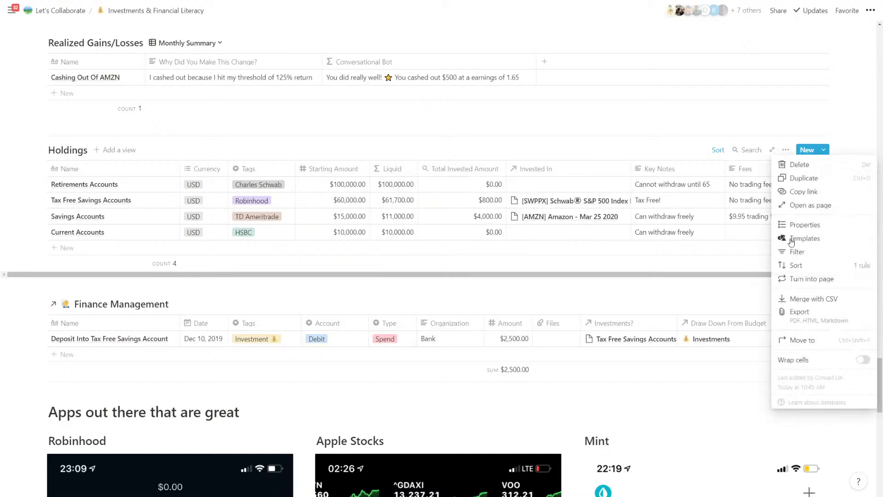
{"action": "left_click", "coordinate": [802, 226]}
{"action": "left_click", "coordinate": [771, 255]}
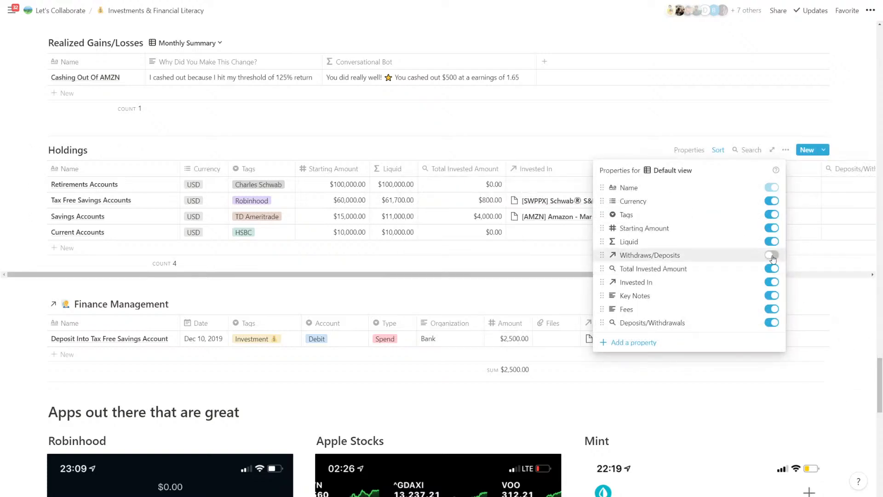
{"action": "left_click", "coordinate": [568, 277]}
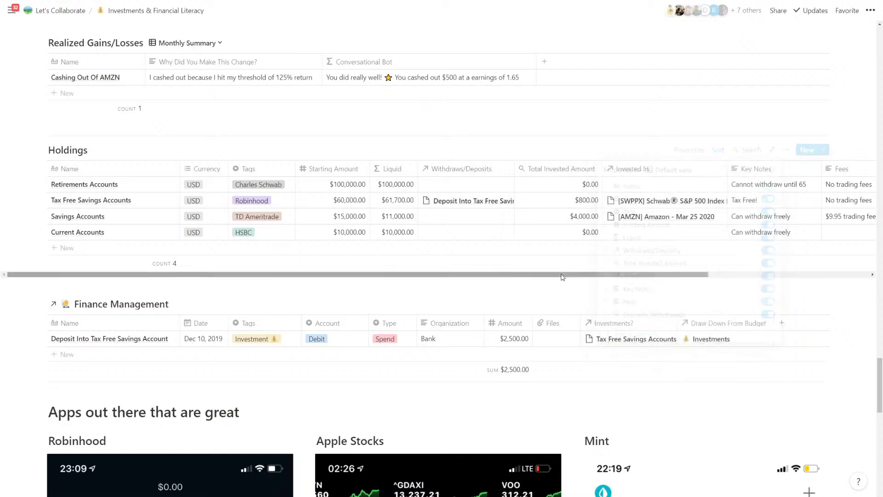
- Hide the Withdraws/Deposits relation column in the Holdings table, keeping the Deposits/Withdrawals rollup displayed
{"action": "left_click", "coordinate": [479, 169]}
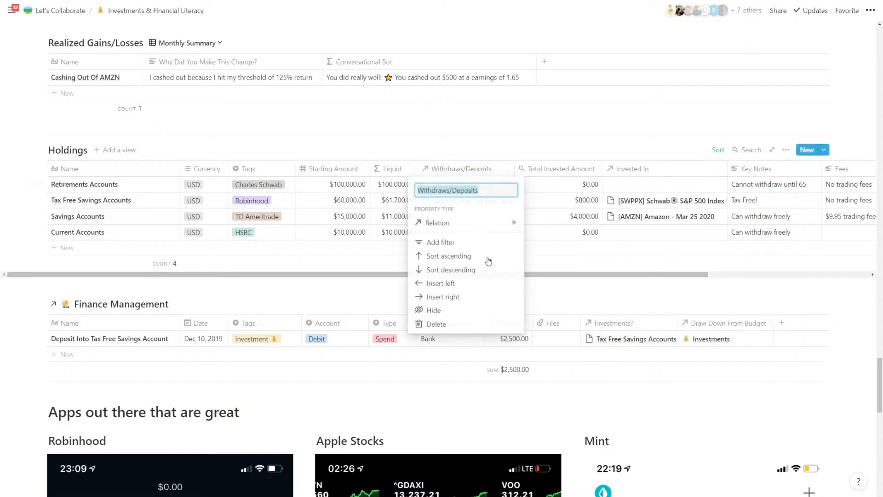
{"action": "left_click", "coordinate": [787, 151]}
{"action": "left_click", "coordinate": [786, 151]}
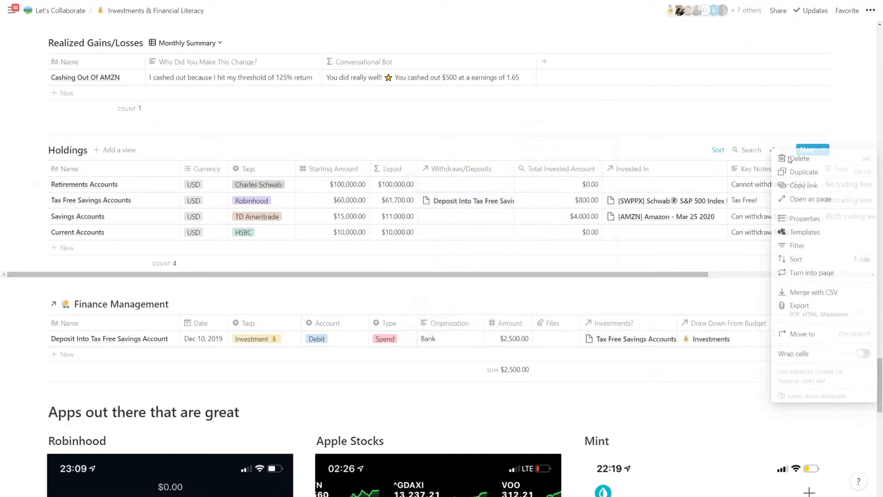
{"action": "left_click", "coordinate": [827, 225]}
{"action": "left_click", "coordinate": [774, 256]}
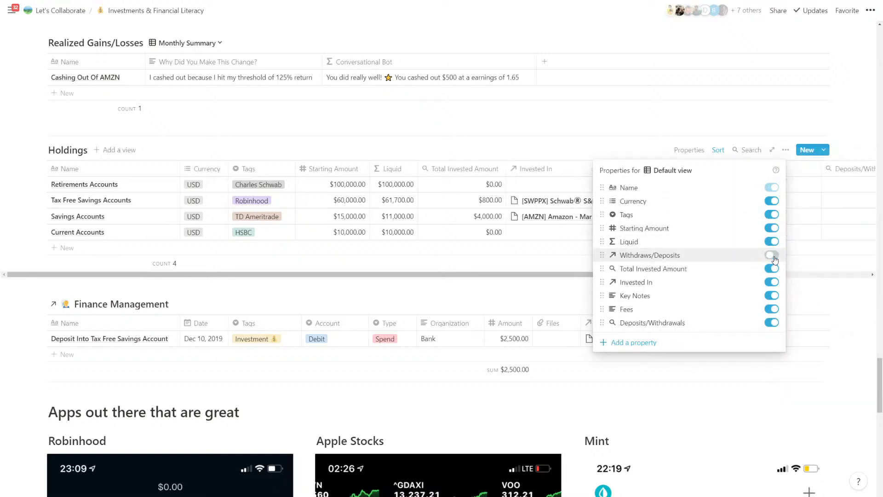
{"action": "left_click", "coordinate": [771, 322]}
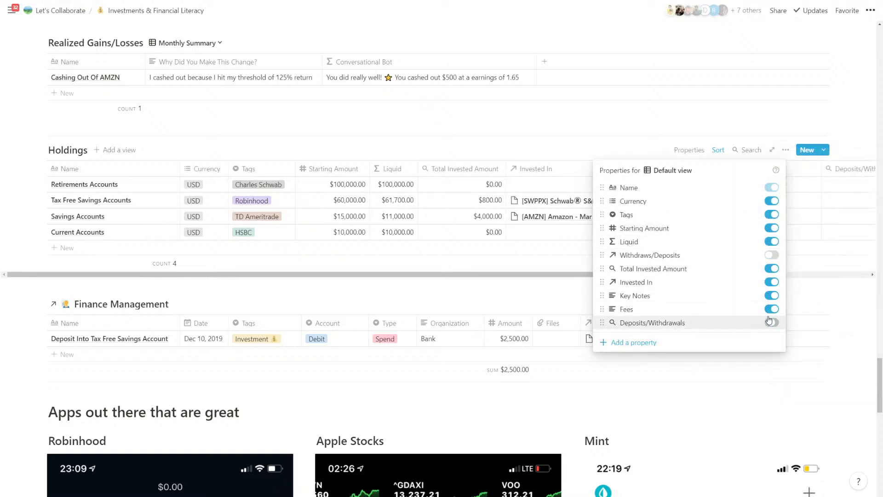
{"action": "left_click", "coordinate": [845, 169]}
- Move the Deposits/Withdrawals column in Holdings to just before Total Invested Amount, and the Liquid column to just after it
{"action": "left_click_drag", "start_coordinate": [846, 169], "coordinate": [460, 171]}
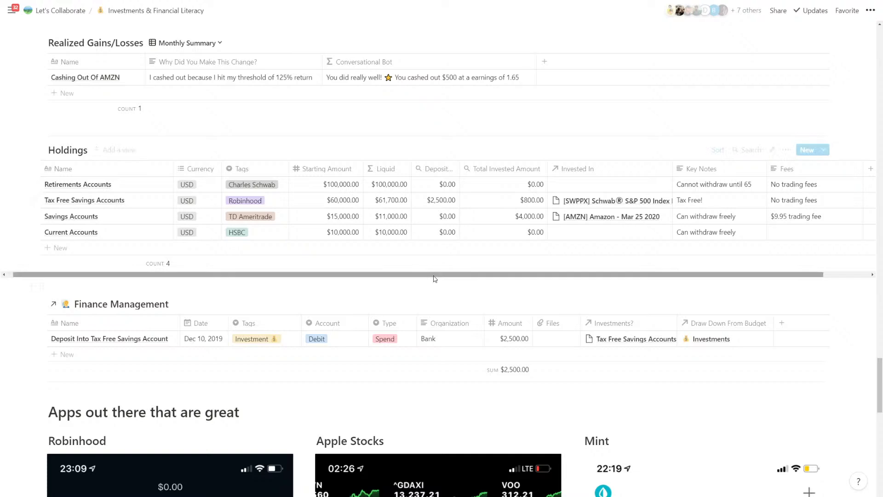
{"action": "left_click_drag", "start_coordinate": [387, 169], "coordinate": [511, 171]}
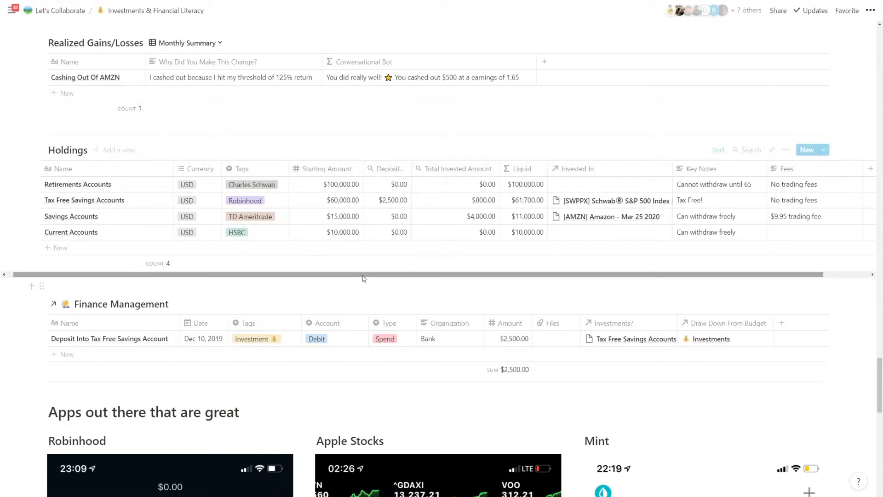
{"action": "scroll", "coordinate": [364, 278], "scroll_direction": "left", "scroll_amount": 1}
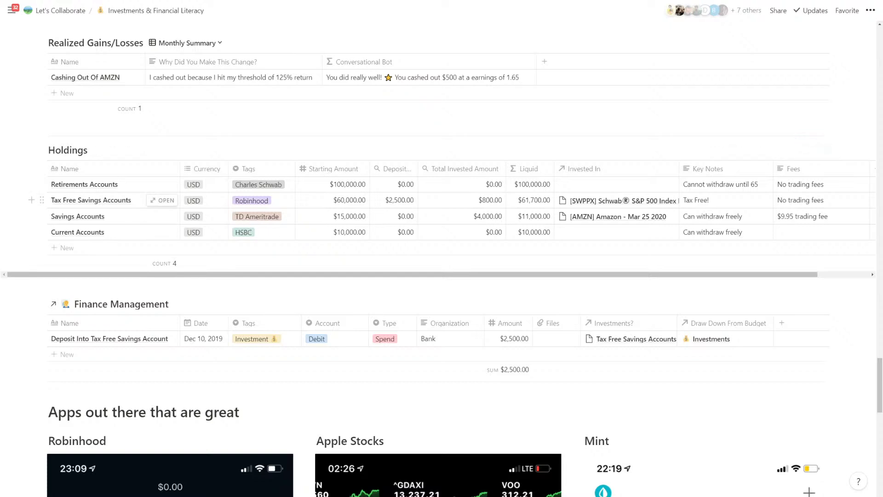
- Paste the Investment Tracker diagram image on an unindented line below the Databases list, above Let's Start Investing
{"action": "left_click", "coordinate": [60, 289]}
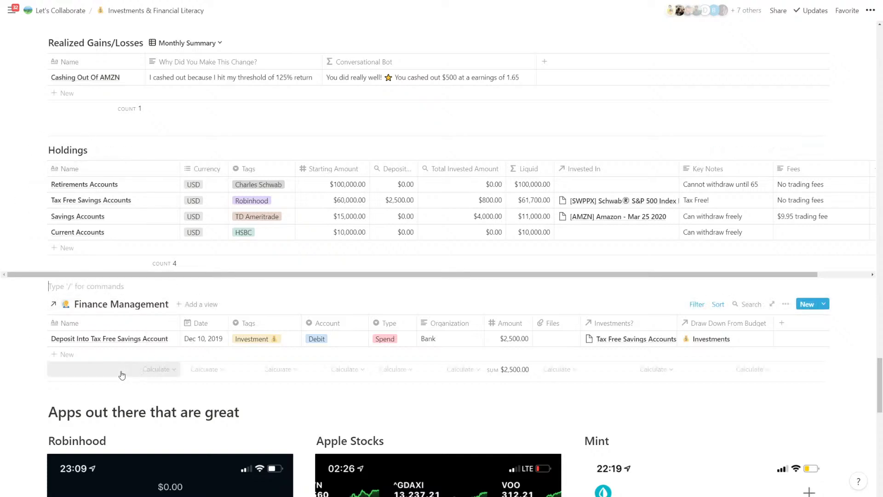
{"action": "scroll", "coordinate": [138, 341], "scroll_direction": "up", "scroll_amount": 20}
{"action": "scroll", "coordinate": [144, 326], "scroll_direction": "up", "scroll_amount": 9}
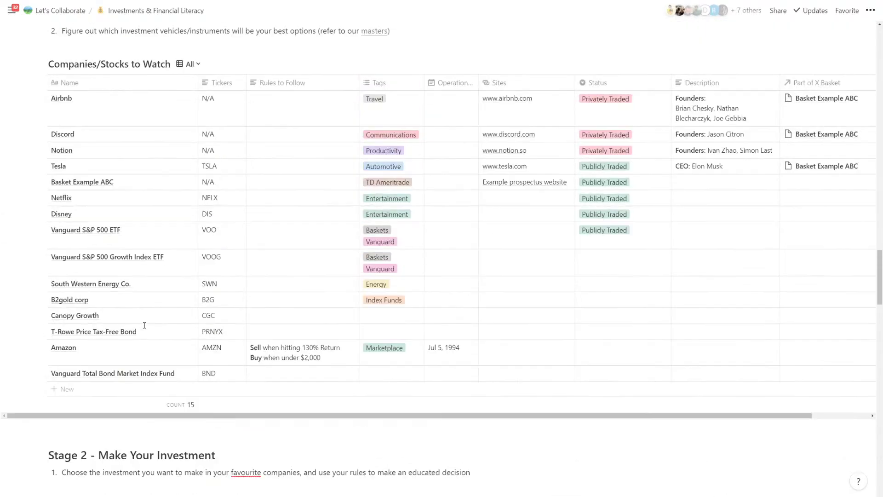
{"action": "left_click", "coordinate": [144, 196]}
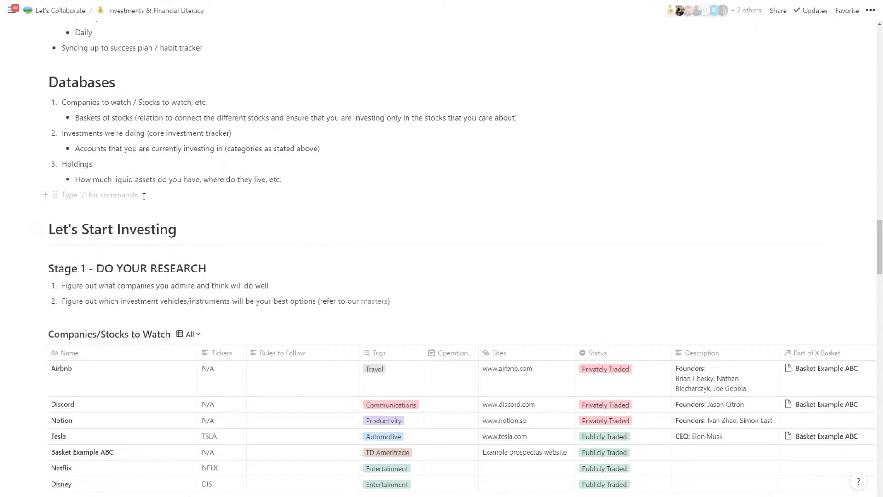
{"action": "key", "text": "shift+Tab"}
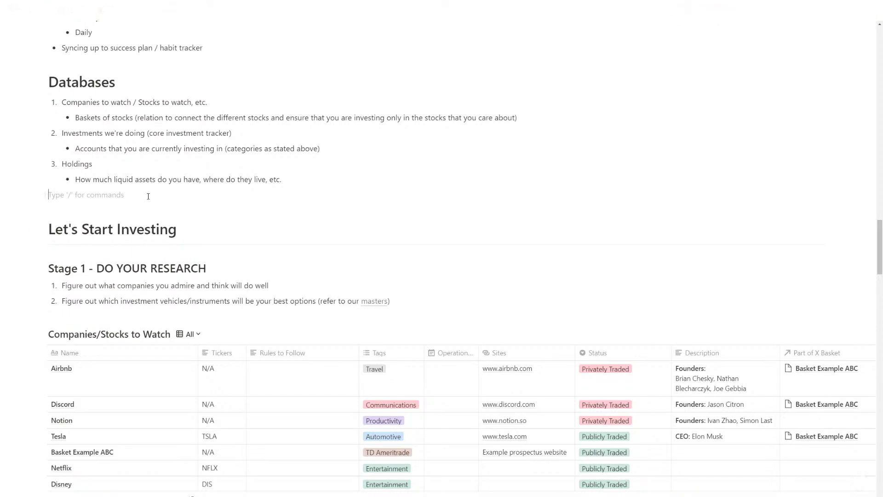
{"action": "key", "text": "ctrl+v"}
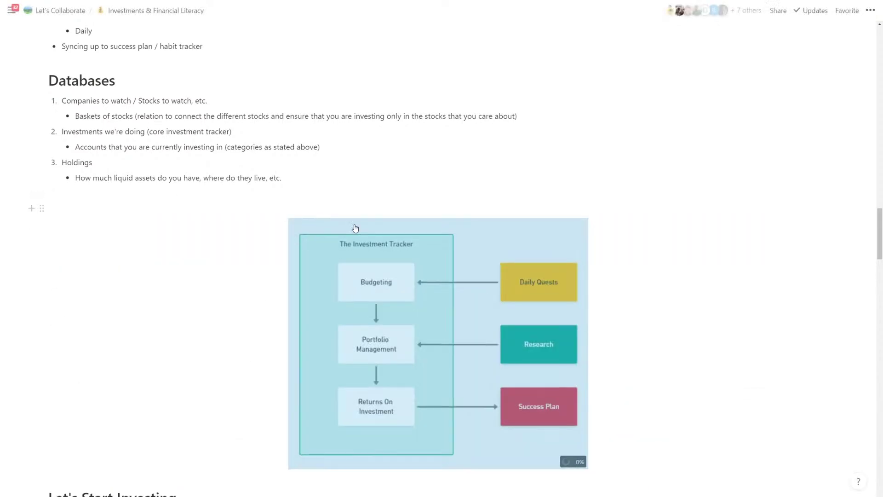
{"action": "scroll", "coordinate": [399, 247], "scroll_direction": "down", "scroll_amount": 1}
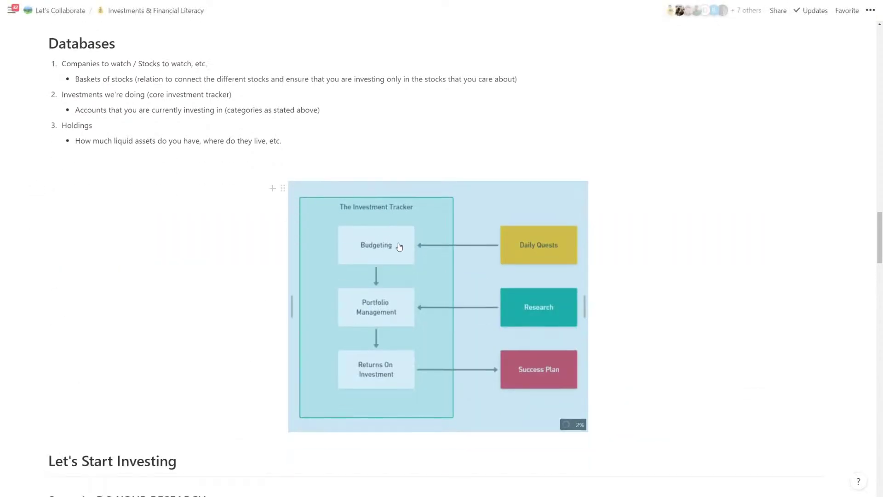
{"action": "left_click", "coordinate": [437, 167]}
{"action": "scroll", "coordinate": [455, 198], "scroll_direction": "down", "scroll_amount": 1}
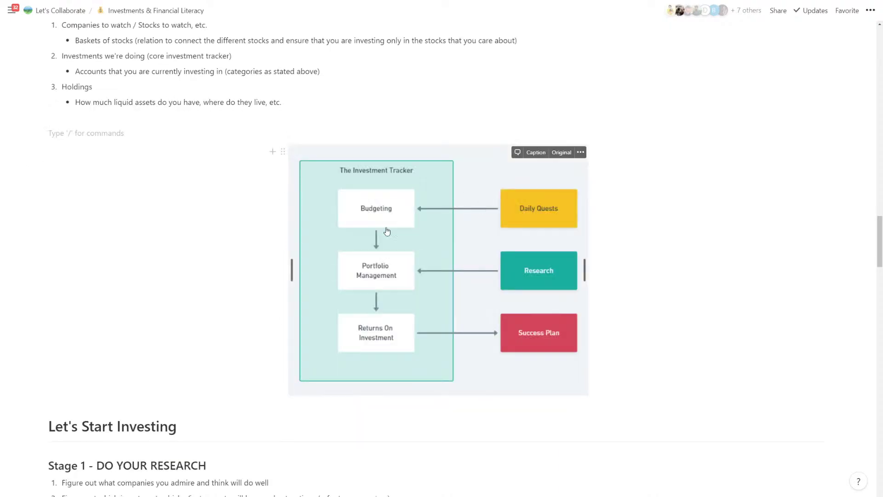
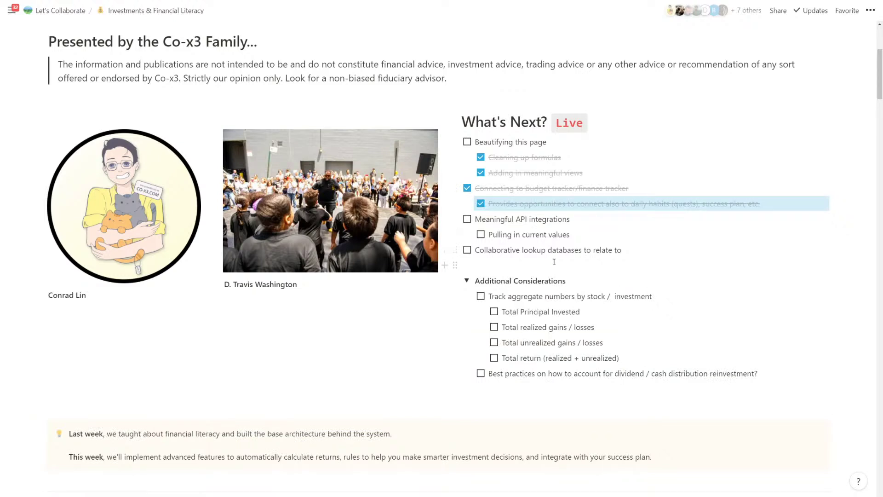
{"action": "scroll", "coordinate": [555, 262], "scroll_direction": "down", "scroll_amount": 1}
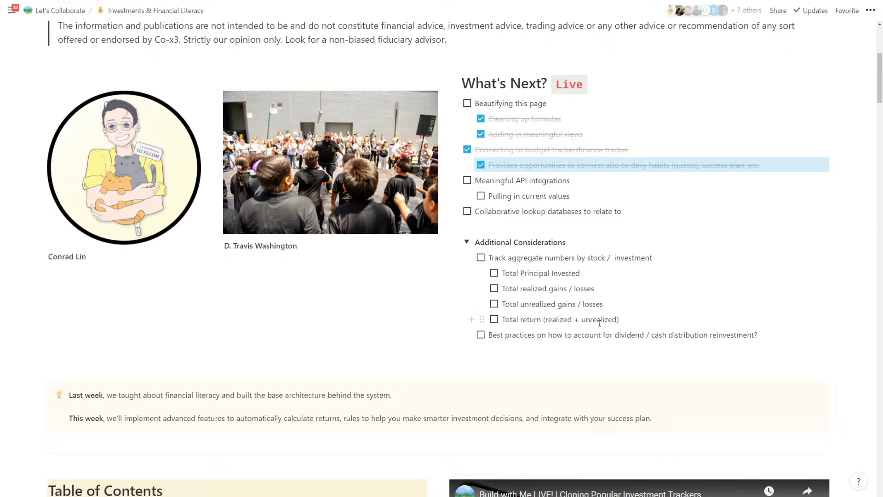
- Examine the Investment Portfolio columns and the available properties of the Monthly Summary table view in Realized Gains/Losses
{"action": "left_click", "coordinate": [466, 242]}
{"action": "scroll", "coordinate": [405, 292], "scroll_direction": "down", "scroll_amount": 20}
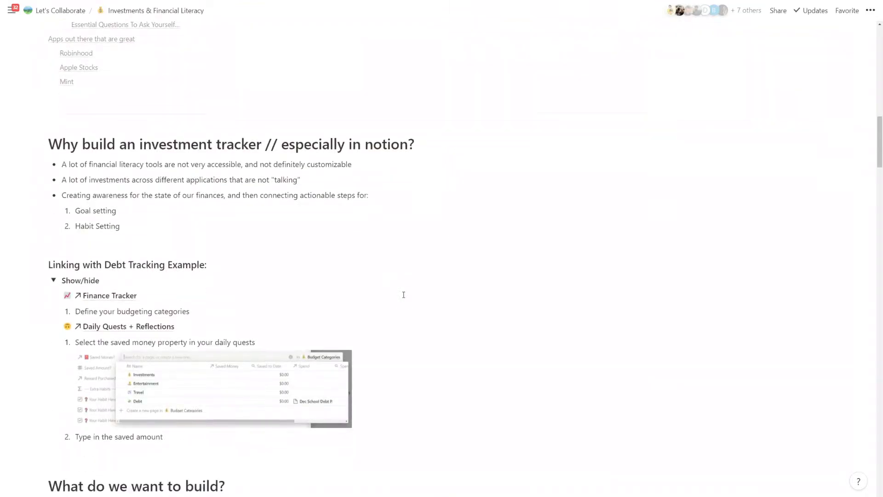
{"action": "scroll", "coordinate": [403, 295], "scroll_direction": "down", "scroll_amount": 20}
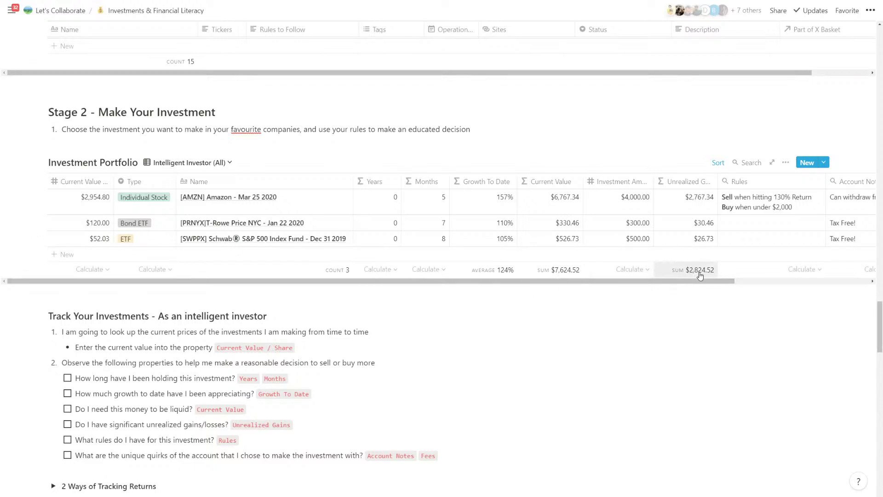
{"action": "scroll", "coordinate": [696, 274], "scroll_direction": "down", "scroll_amount": 6}
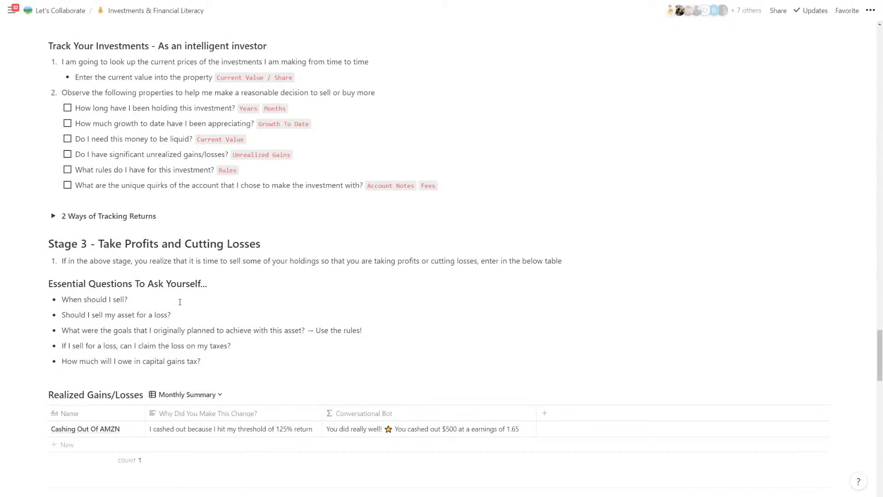
{"action": "scroll", "coordinate": [180, 302], "scroll_direction": "down", "scroll_amount": 3}
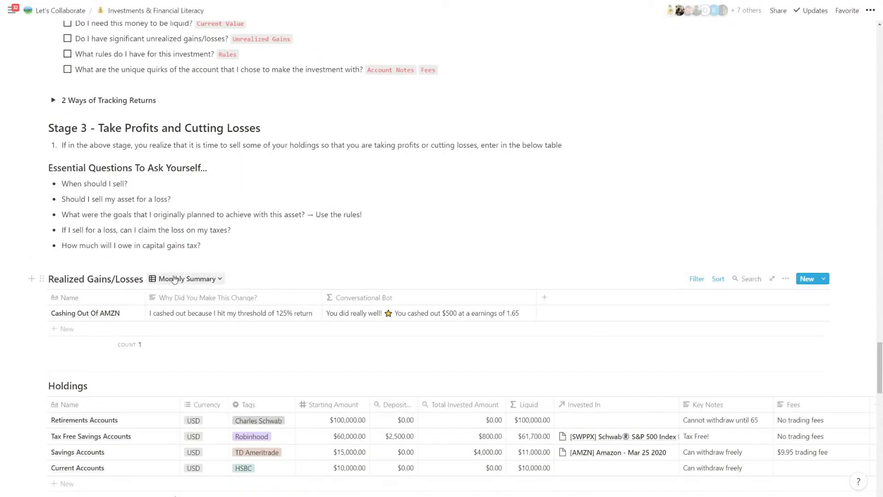
{"action": "left_click", "coordinate": [177, 280]}
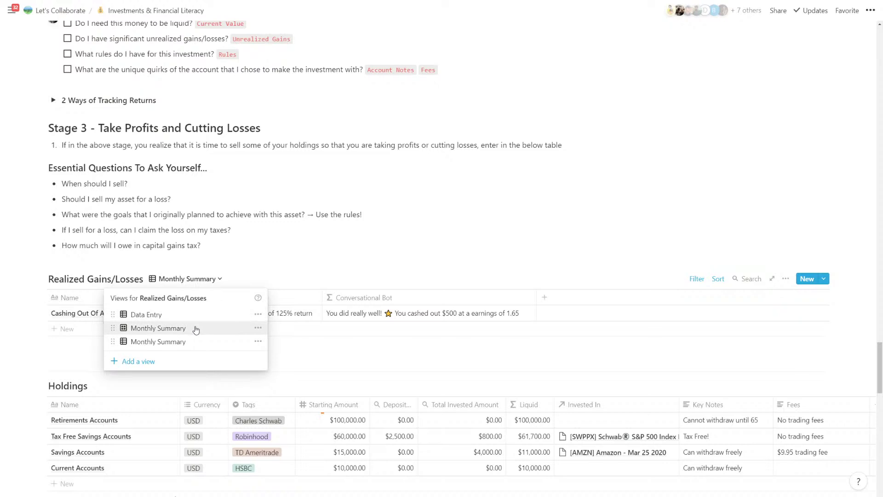
{"action": "left_click", "coordinate": [698, 283]}
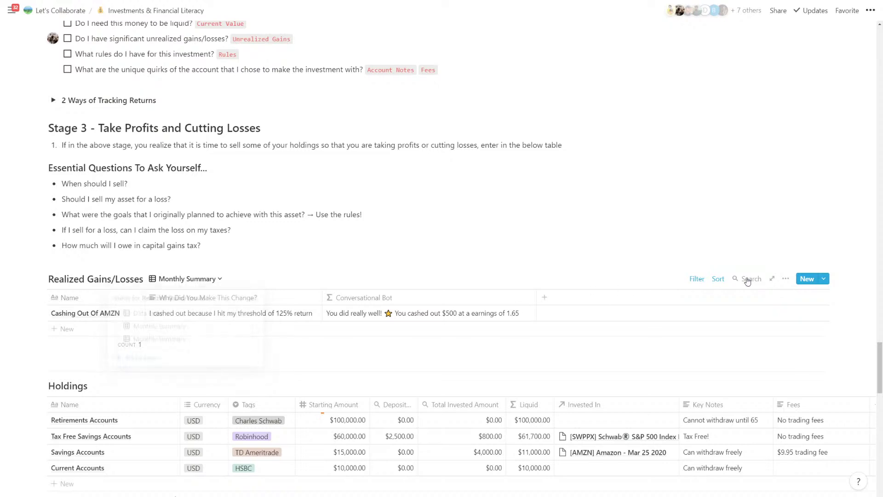
{"action": "left_click", "coordinate": [786, 279]}
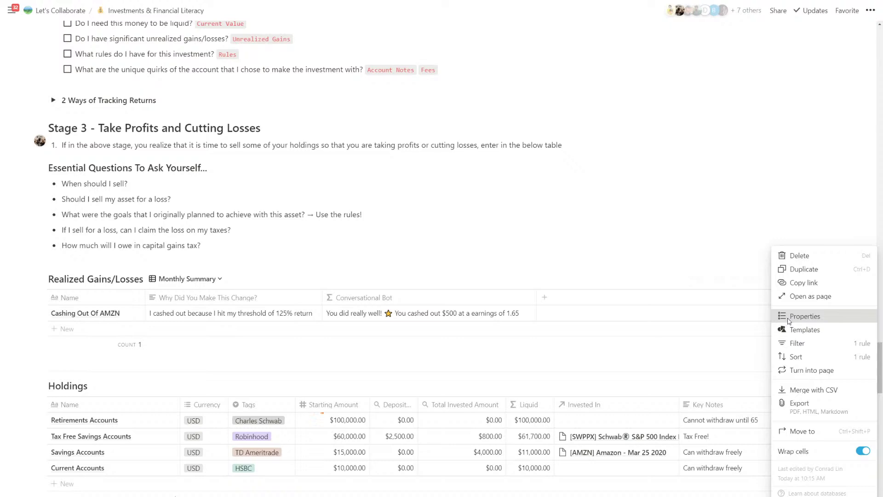
{"action": "left_click", "coordinate": [787, 318]}
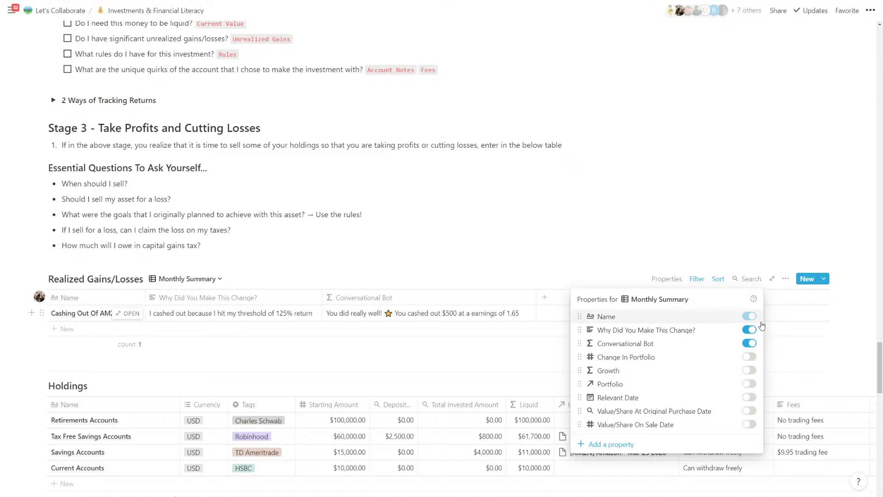
{"action": "left_click", "coordinate": [777, 364]}
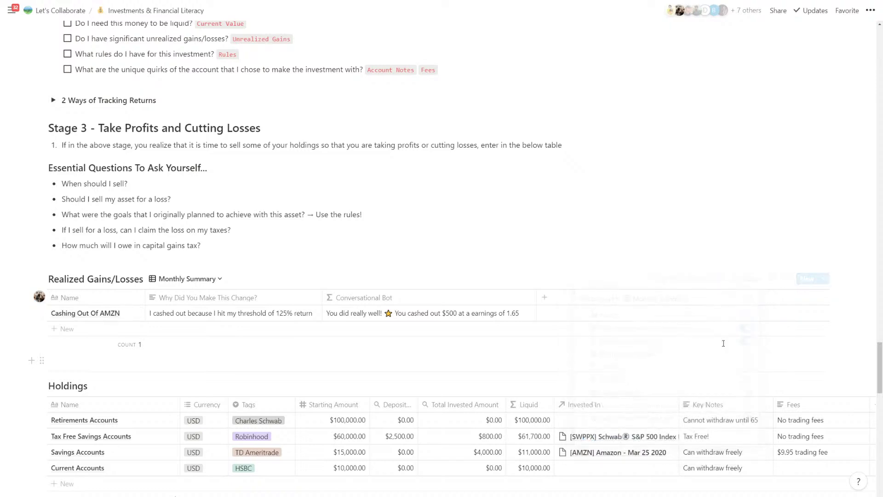
{"action": "scroll", "coordinate": [737, 350], "scroll_direction": "up", "scroll_amount": 8}
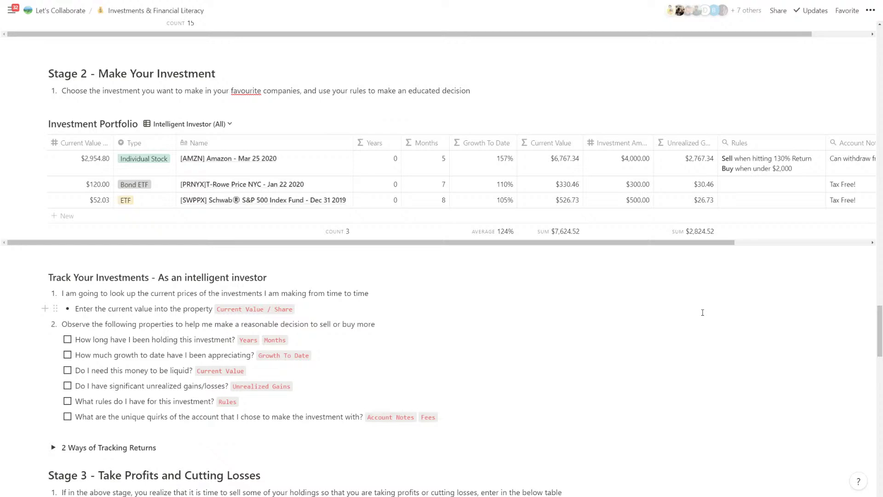
{"action": "scroll", "coordinate": [703, 312], "scroll_direction": "down", "scroll_amount": 8}
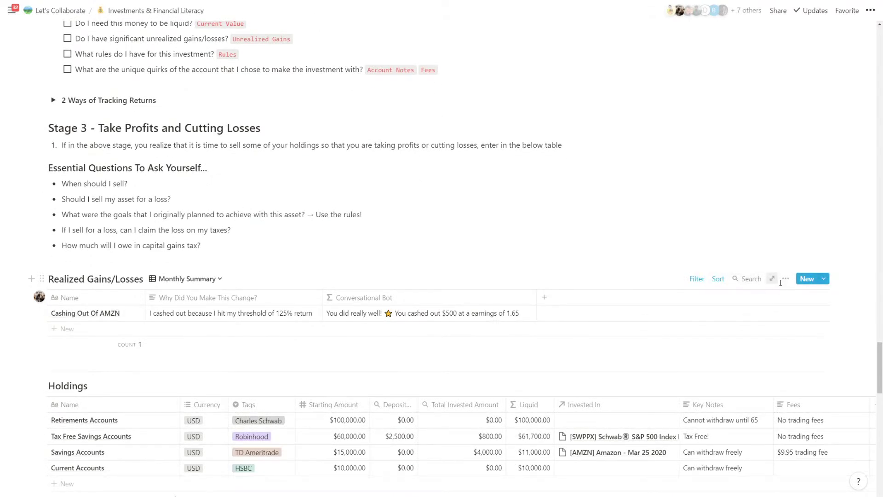
{"action": "left_click", "coordinate": [786, 279]}
{"action": "left_click", "coordinate": [782, 318]}
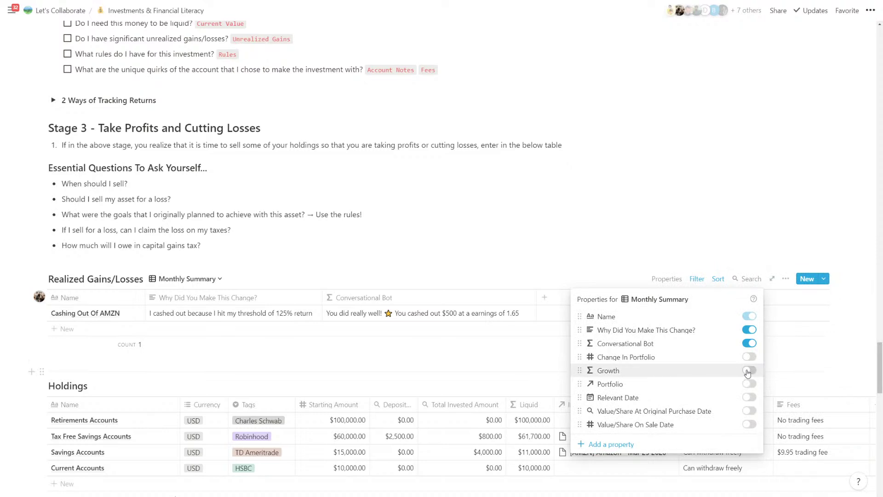
{"action": "left_click", "coordinate": [401, 335]}
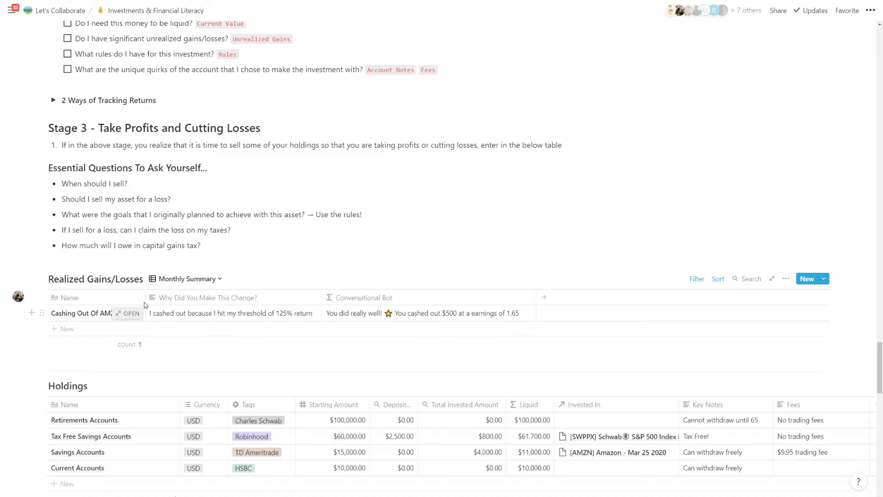
- Compare the Data Entry view, the Monthly Summary gallery and the Monthly Summary table of Realized Gains/Losses
{"action": "left_click", "coordinate": [166, 284]}
{"action": "left_click", "coordinate": [167, 315]}
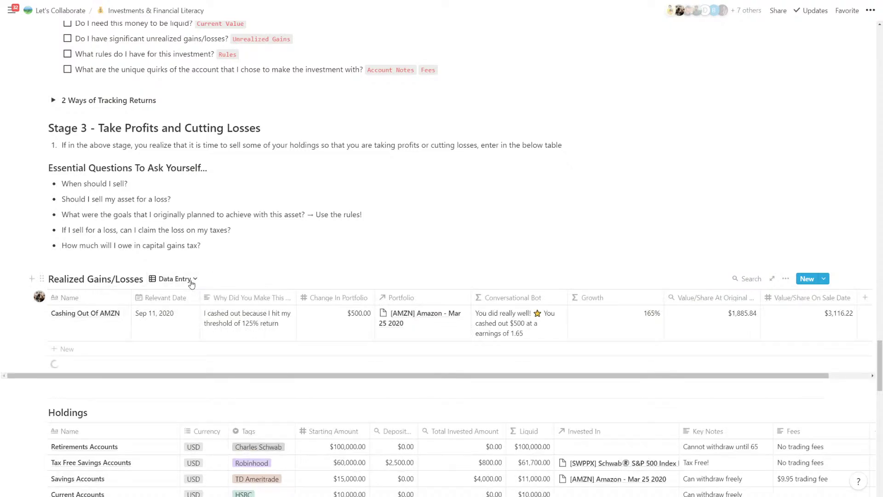
{"action": "left_click", "coordinate": [191, 281]}
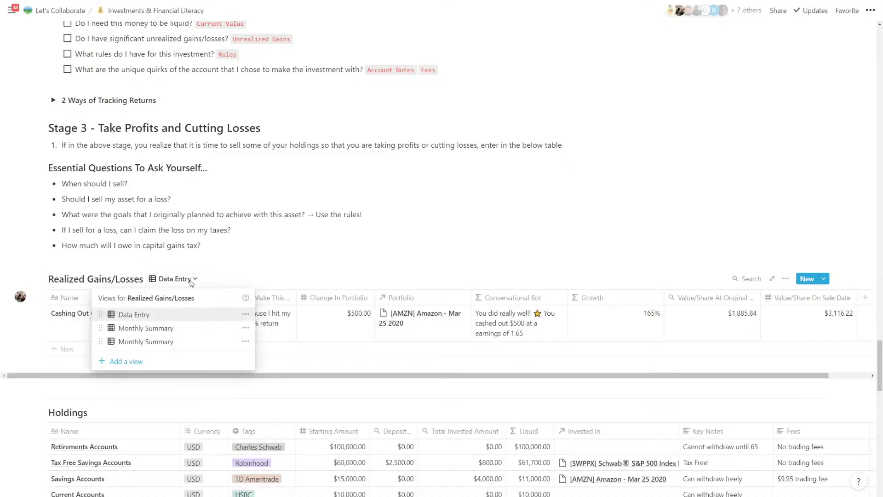
{"action": "left_click", "coordinate": [85, 318]}
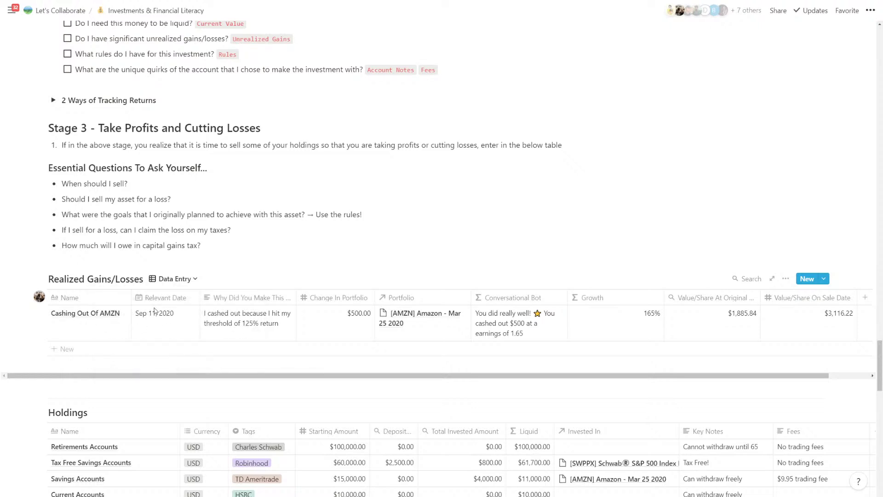
{"action": "left_click", "coordinate": [183, 279]}
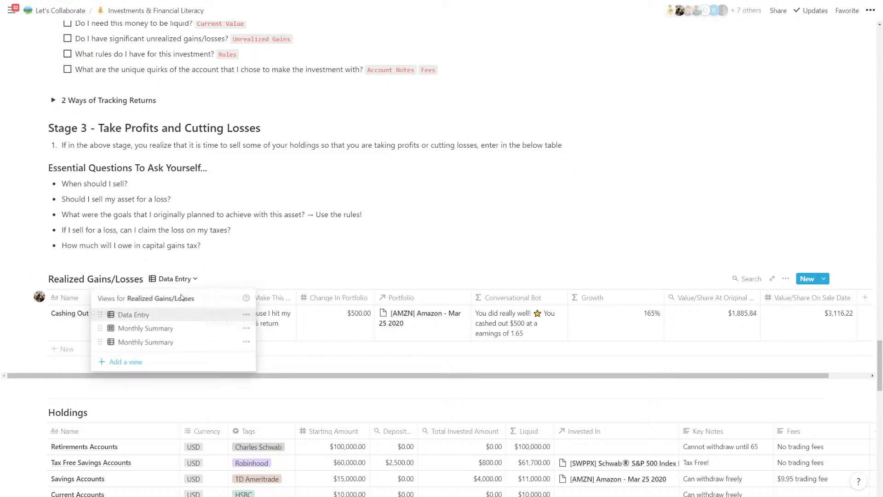
{"action": "left_click", "coordinate": [161, 329]}
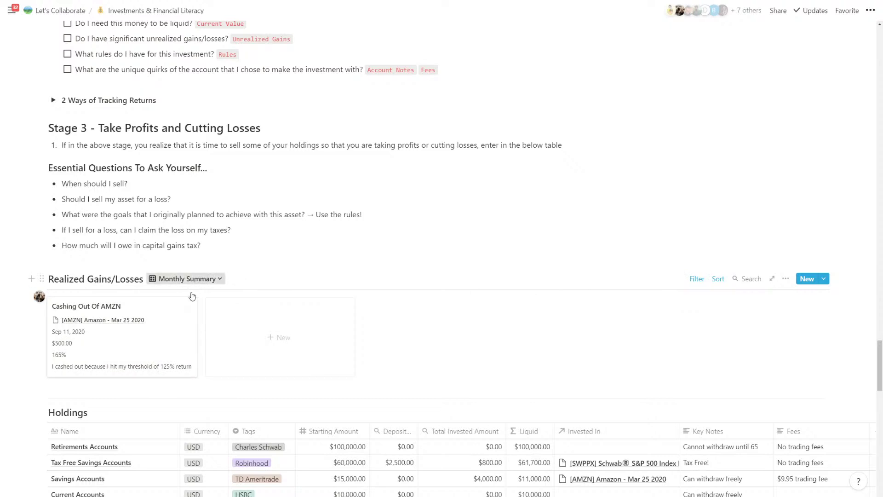
{"action": "left_click", "coordinate": [184, 278]}
{"action": "left_click", "coordinate": [162, 343]}
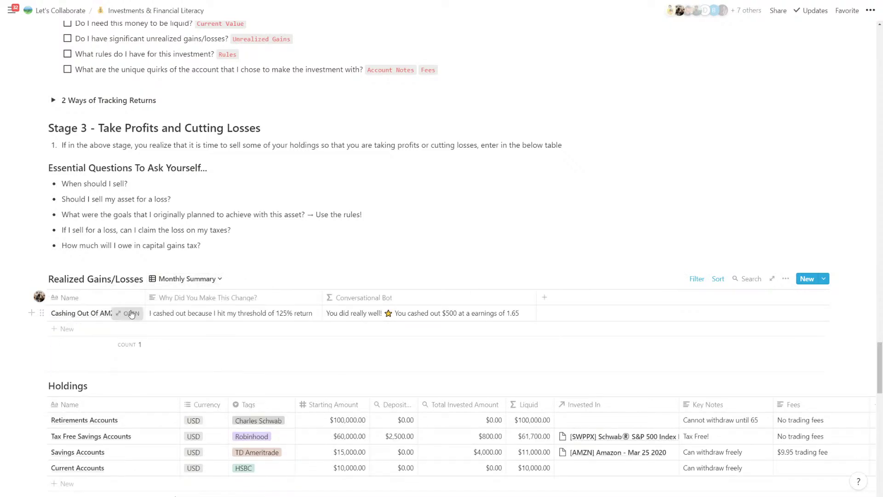
- Open the Cashing Out Of AMZN entry and add a new property of type Formula
{"action": "left_click", "coordinate": [132, 313]}
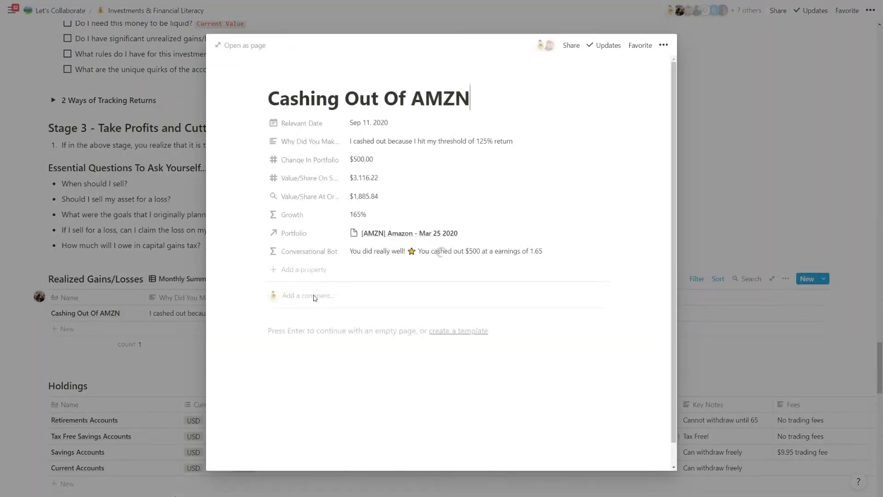
{"action": "left_click", "coordinate": [323, 271]}
{"action": "left_click", "coordinate": [327, 324]}
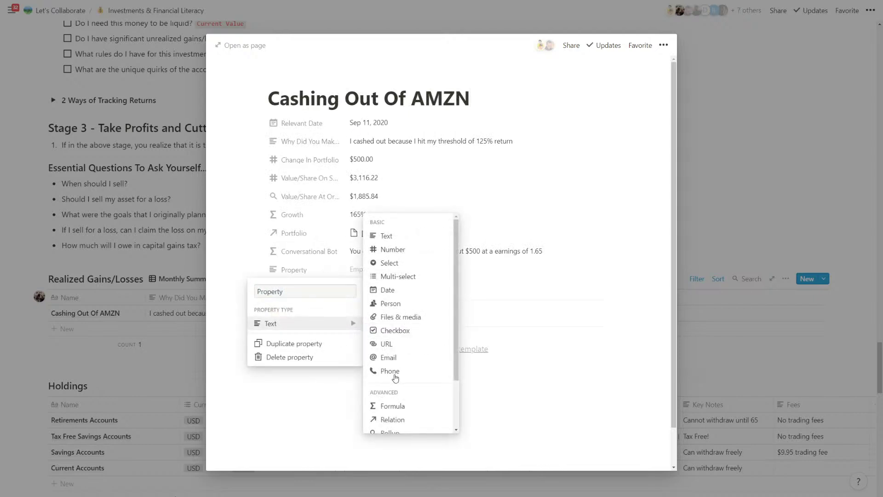
{"action": "left_click", "coordinate": [391, 406]}
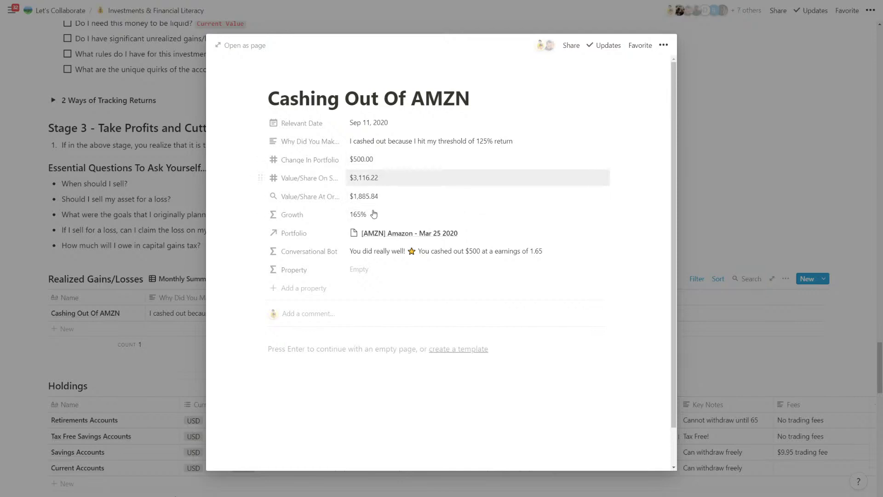
- Set the new property's formula to prop("Change In Portfolio")/prop("Growth")
{"action": "left_click", "coordinate": [376, 275]}
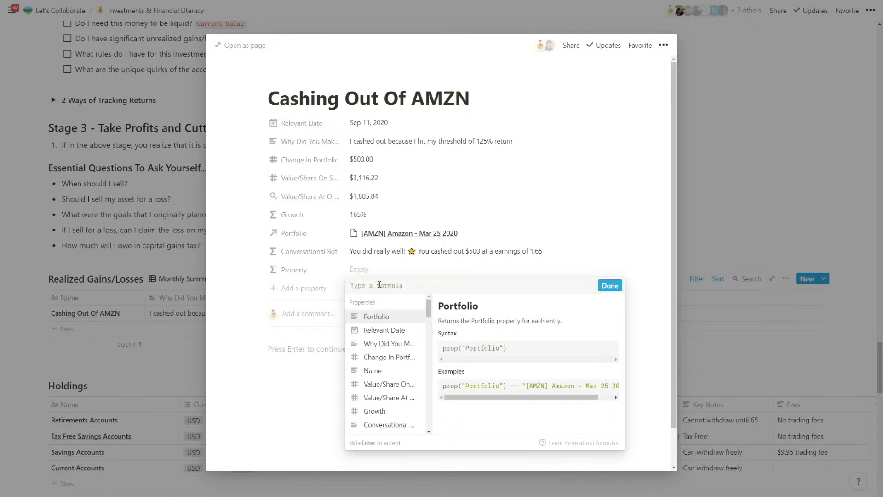
{"action": "type", "text": "500"}
{"action": "type", "text": "/"}
{"action": "key", "text": "BackSpace"}
{"action": "key", "text": "BackSpace"}
{"action": "key", "text": "BackSpace"}
{"action": "key", "text": "BackSpace"}
{"action": "left_click", "coordinate": [391, 357]}
{"action": "type", "text": "/"}
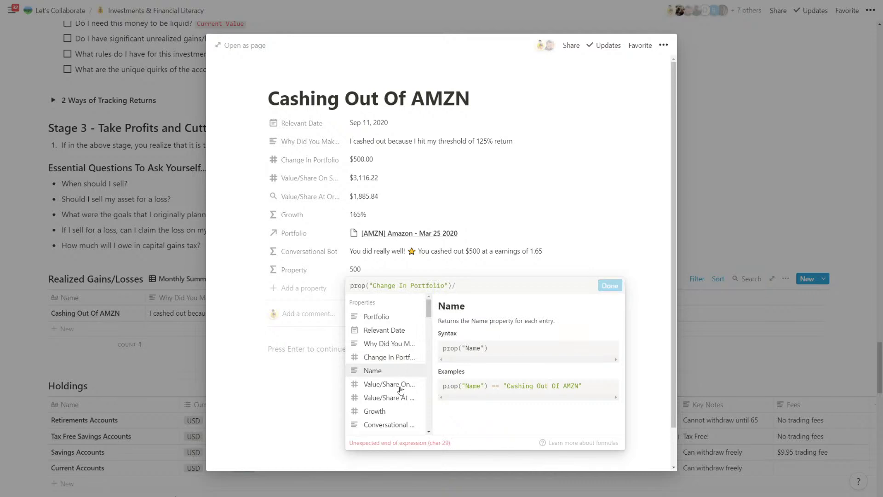
{"action": "left_click", "coordinate": [368, 410]}
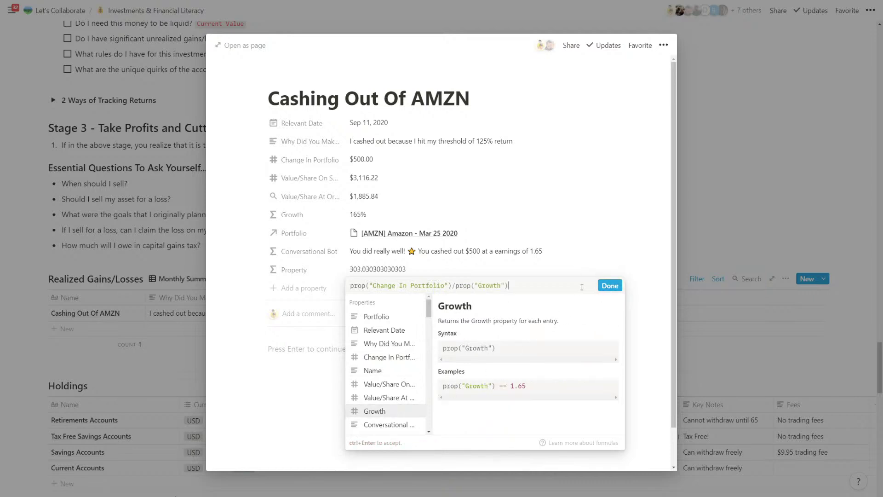
{"action": "left_click", "coordinate": [607, 286]}
- Format the new formula property as Dollar and rename it Realized Gain/Loss
{"action": "left_click", "coordinate": [601, 269]}
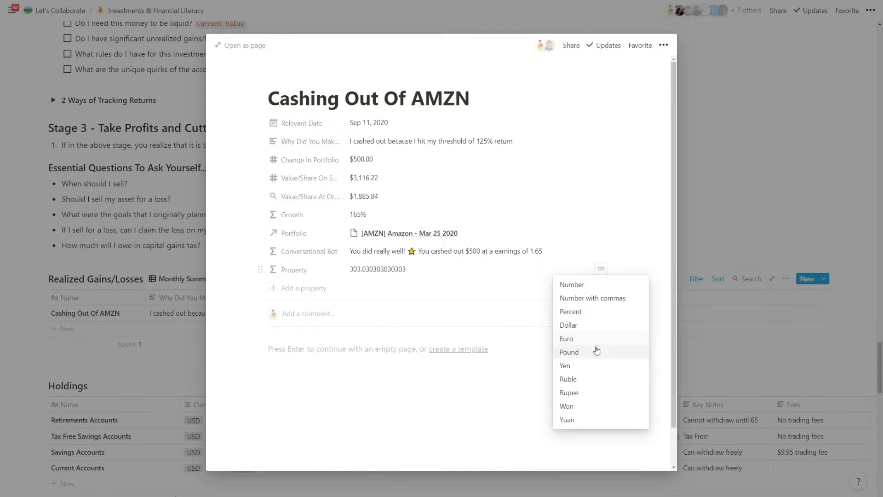
{"action": "left_click", "coordinate": [592, 325]}
{"action": "left_click", "coordinate": [335, 275]}
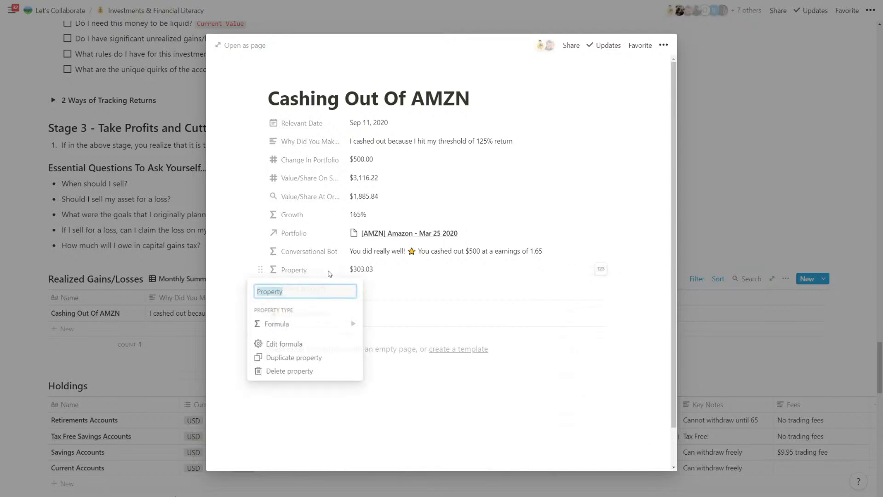
{"action": "type", "text": "Realized Gain/Loss"}
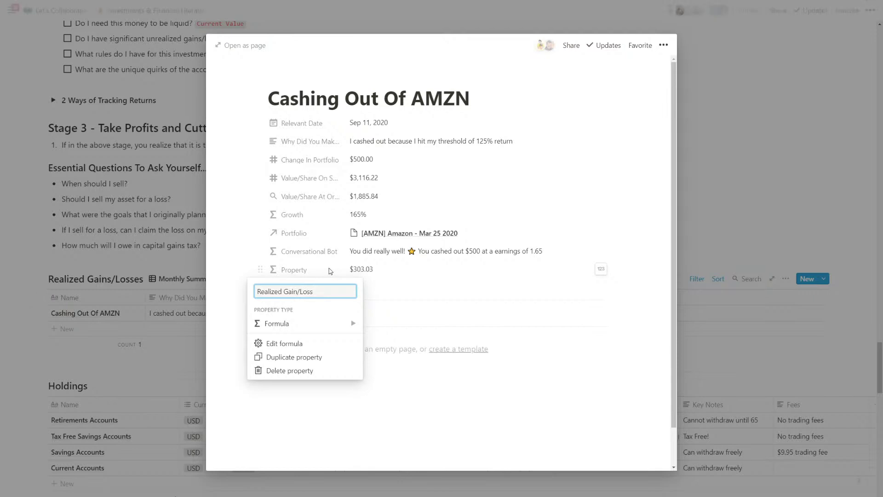
{"action": "key", "text": "Return"}
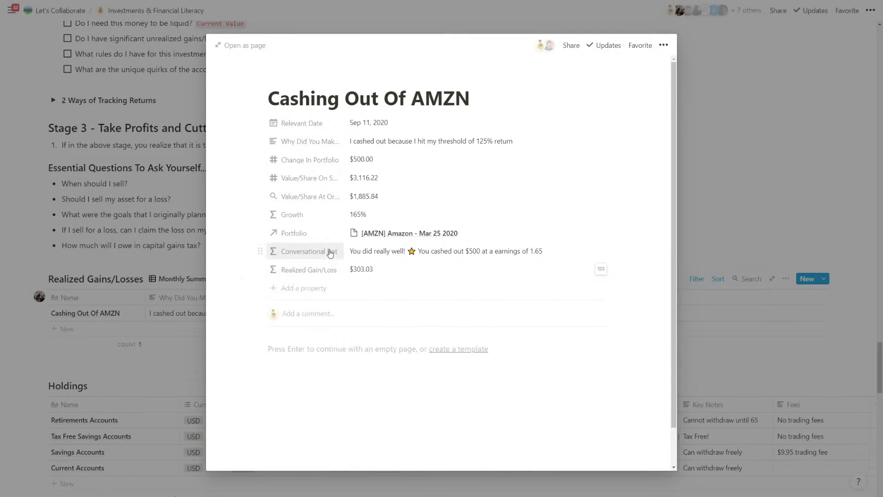
- Move the Realized Gain/Loss property to directly below Growth, above Portfolio, and close the entry
{"action": "left_click_drag", "start_coordinate": [334, 272], "coordinate": [340, 216]}
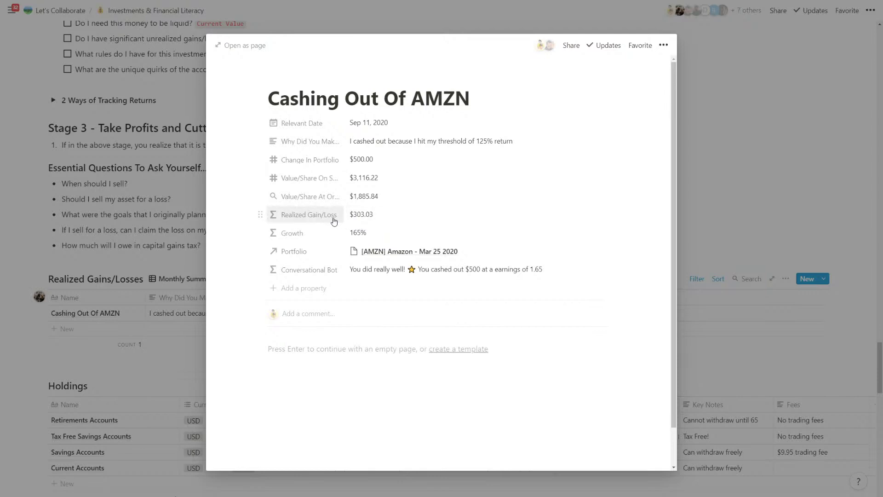
{"action": "left_click_drag", "start_coordinate": [334, 218], "coordinate": [336, 218]}
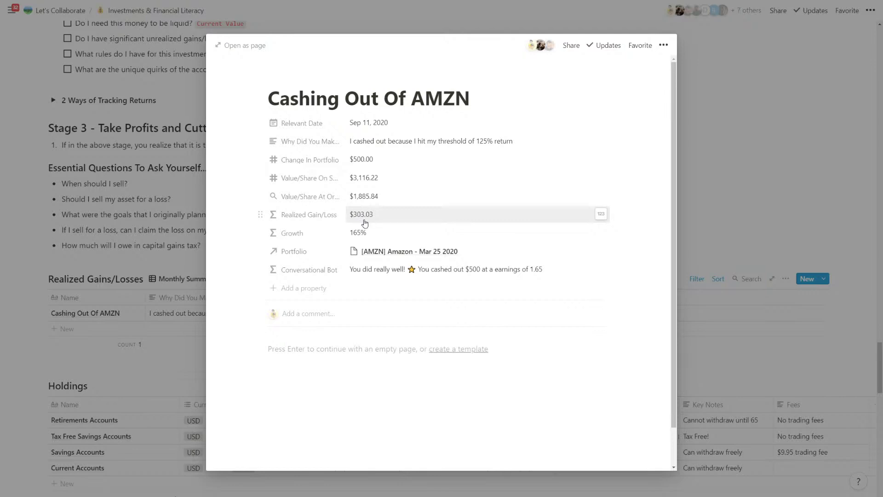
{"action": "left_click_drag", "start_coordinate": [330, 215], "coordinate": [350, 231]}
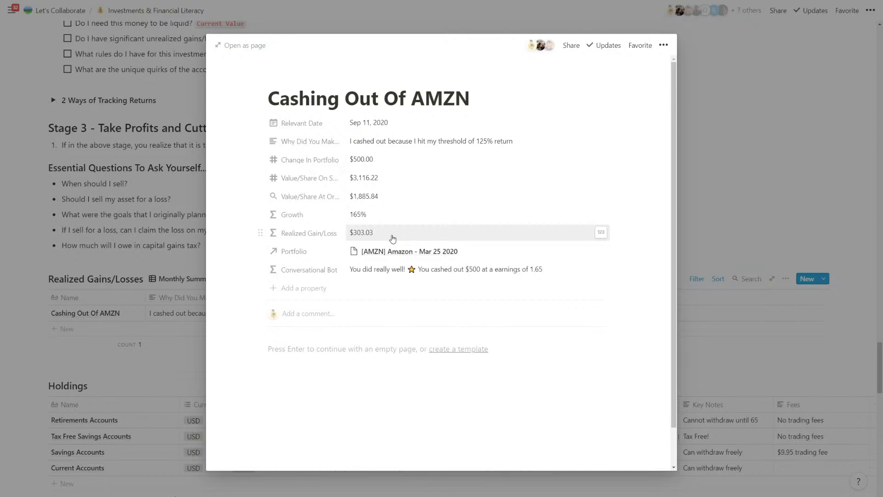
{"action": "key", "text": "Escape"}
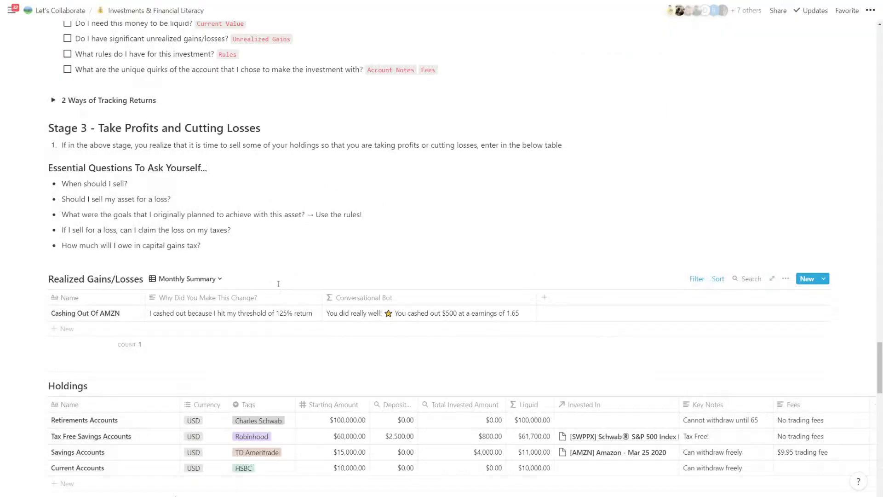
- Show the Realized Gain/Loss property in the Monthly Summary table view of Realized Gains/Losses
{"action": "left_click", "coordinate": [784, 280]}
{"action": "left_click", "coordinate": [746, 322]}
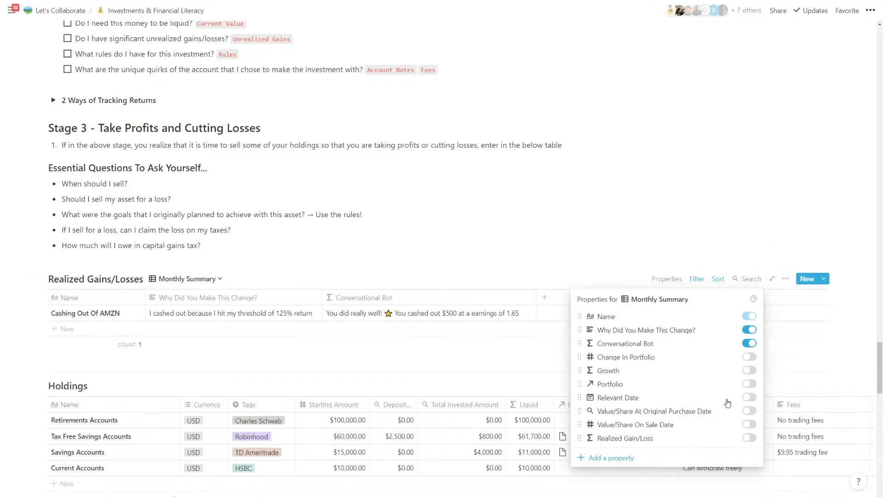
{"action": "left_click", "coordinate": [747, 440]}
{"action": "key", "text": "Escape"}
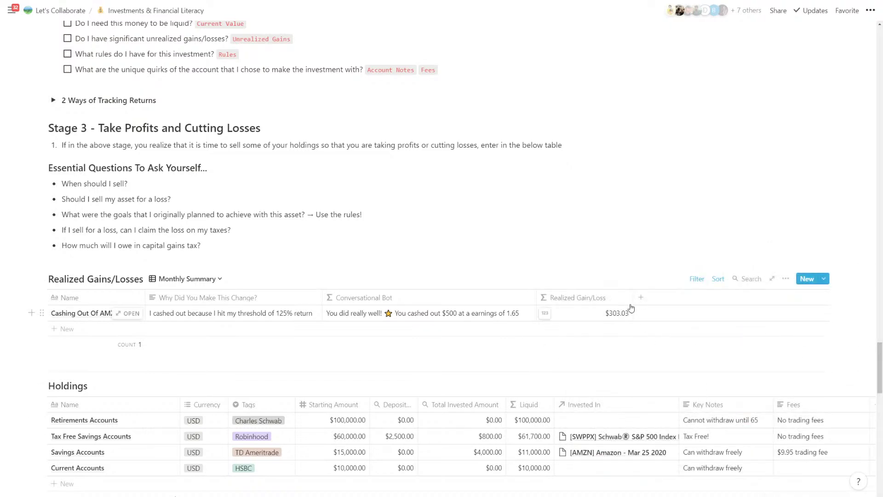
- Narrow the Realized Gain/Loss column in the Monthly Summary table and show its Sum in the column footer
{"action": "left_click_drag", "start_coordinate": [631, 307], "coordinate": [614, 307]}
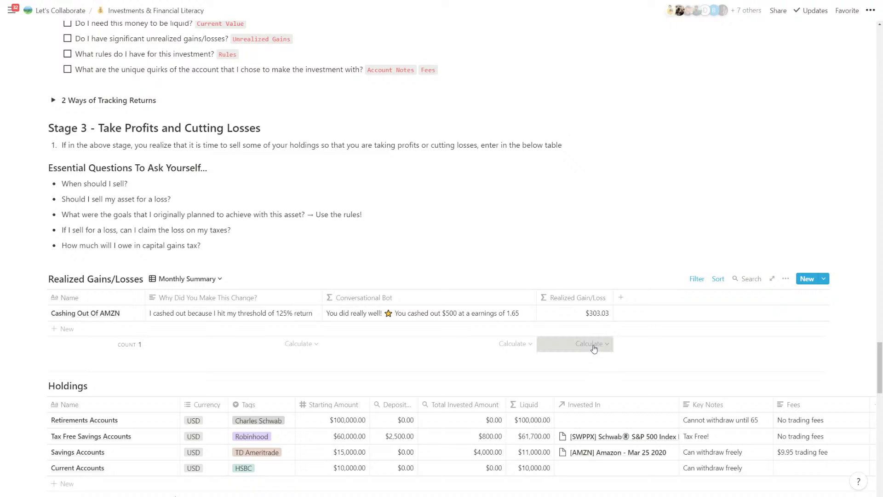
{"action": "left_click", "coordinate": [594, 346]}
{"action": "left_click", "coordinate": [574, 260]}
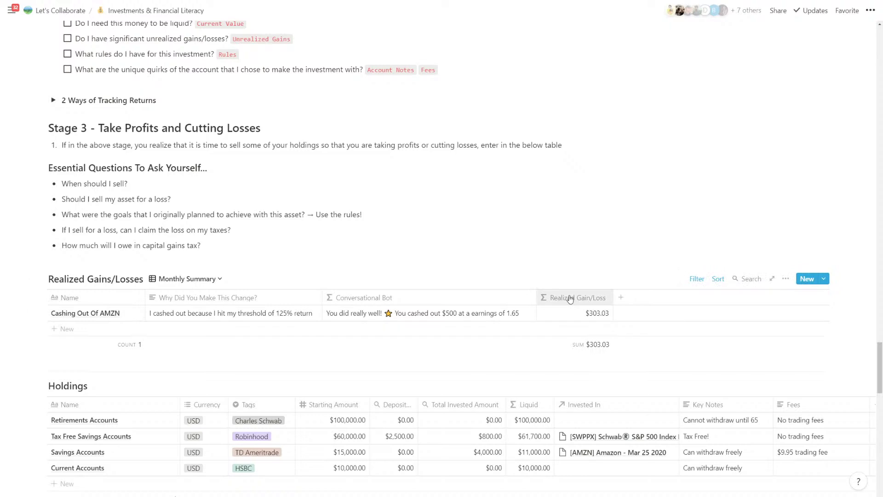
{"action": "scroll", "coordinate": [570, 299], "scroll_direction": "up", "scroll_amount": 1}
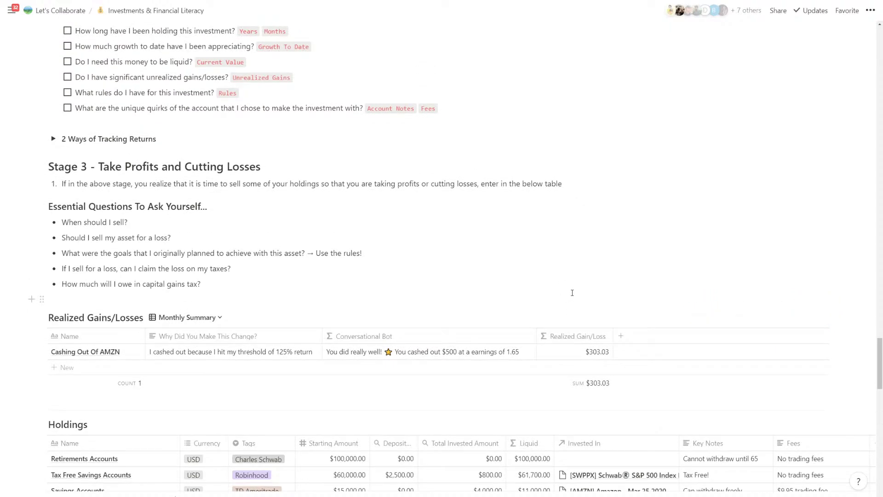
{"action": "scroll", "coordinate": [577, 290], "scroll_direction": "down", "scroll_amount": 2}
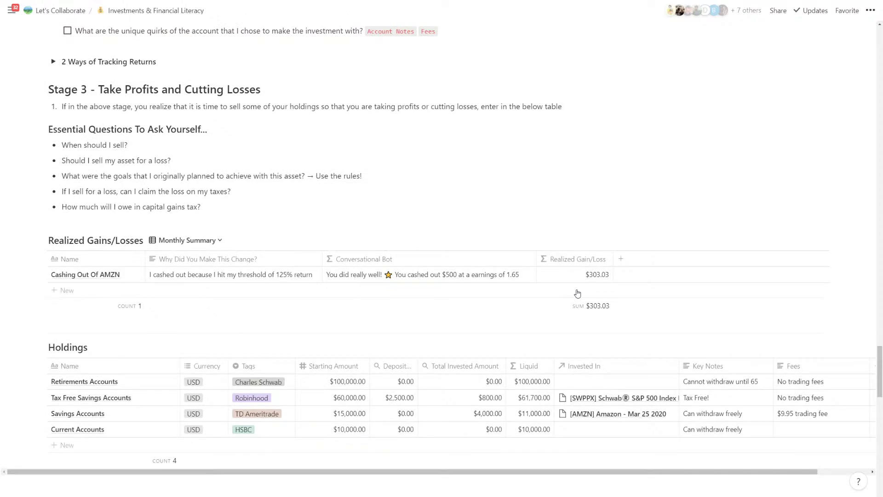
{"action": "scroll", "coordinate": [577, 294], "scroll_direction": "up", "scroll_amount": 12}
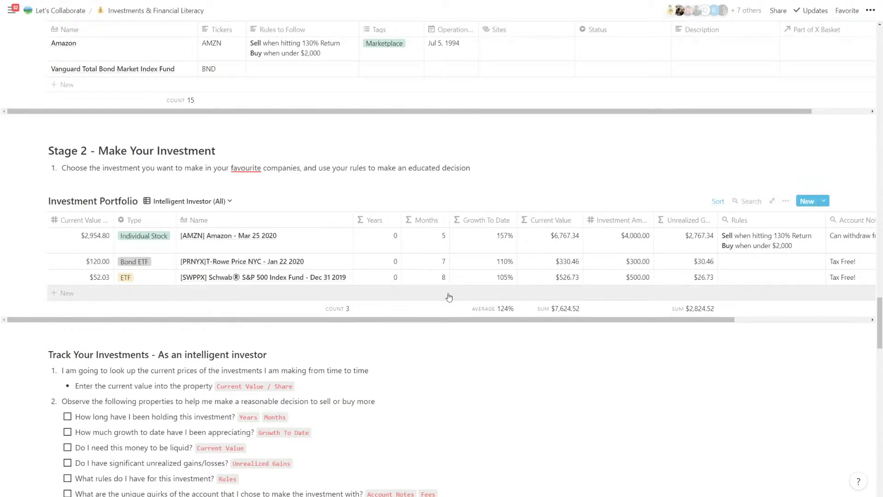
{"action": "mouse_move", "coordinate": [335, 238]}
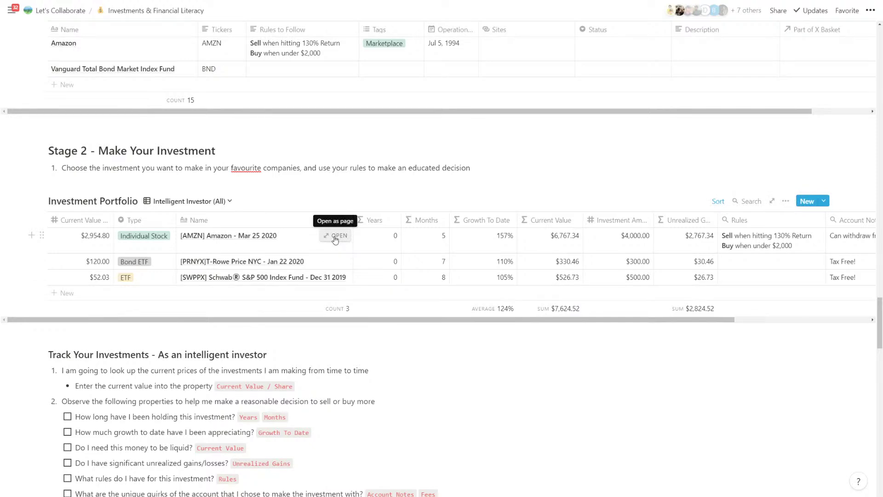
{"action": "left_click", "coordinate": [335, 238]}
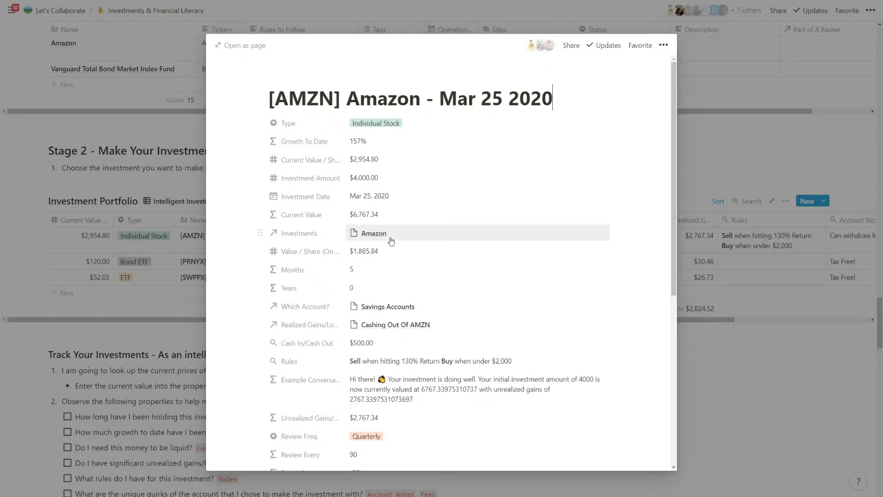
{"action": "scroll", "coordinate": [391, 241], "scroll_direction": "down", "scroll_amount": 4}
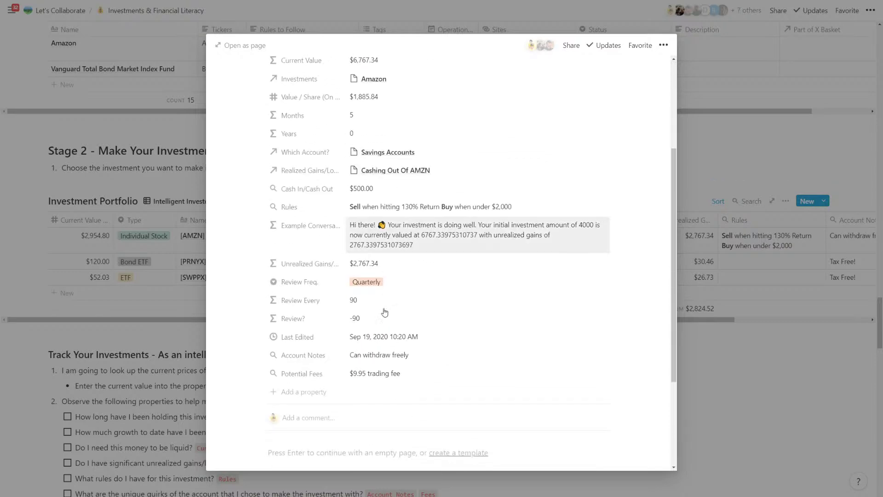
{"action": "left_click", "coordinate": [327, 393]}
{"action": "mouse_move", "coordinate": [320, 446]}
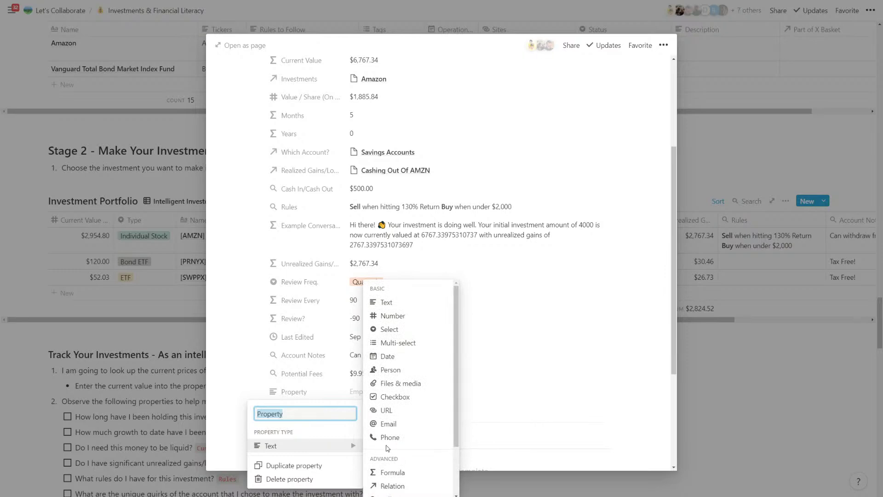
{"action": "left_click", "coordinate": [529, 393]}
{"action": "left_click", "coordinate": [260, 392]}
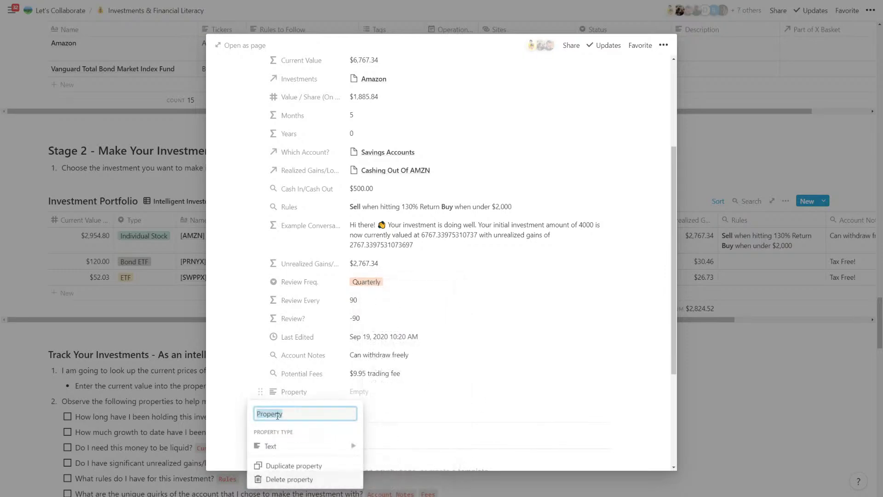
{"action": "mouse_move", "coordinate": [322, 445]}
{"action": "left_click", "coordinate": [290, 479]}
{"action": "left_click", "coordinate": [408, 265]}
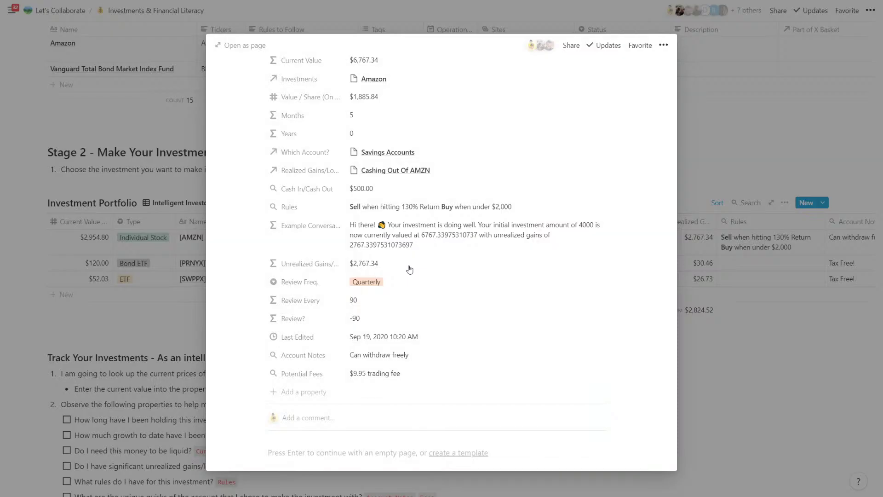
{"action": "key", "text": "Escape"}
- Open the Amazon entry in Companies/Stocks to Watch and add a text property named Price @ 2019
{"action": "scroll", "coordinate": [285, 272], "scroll_direction": "up", "scroll_amount": 10}
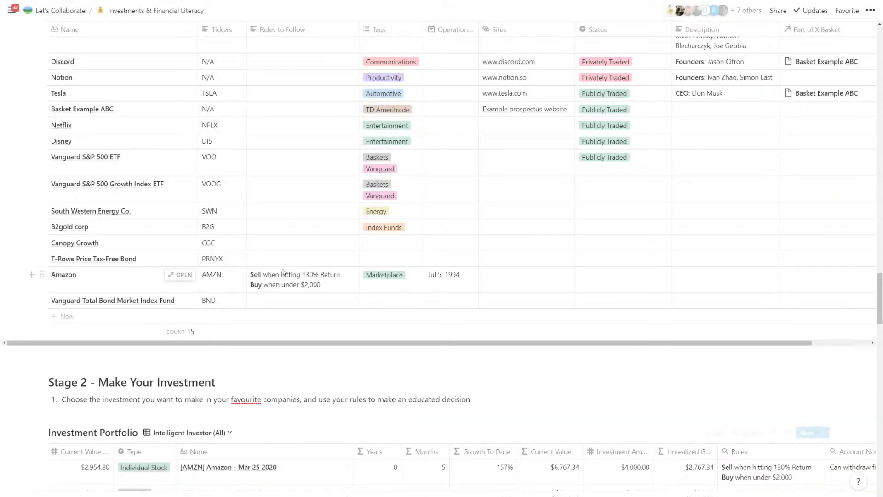
{"action": "scroll", "coordinate": [285, 271], "scroll_direction": "down", "scroll_amount": 1}
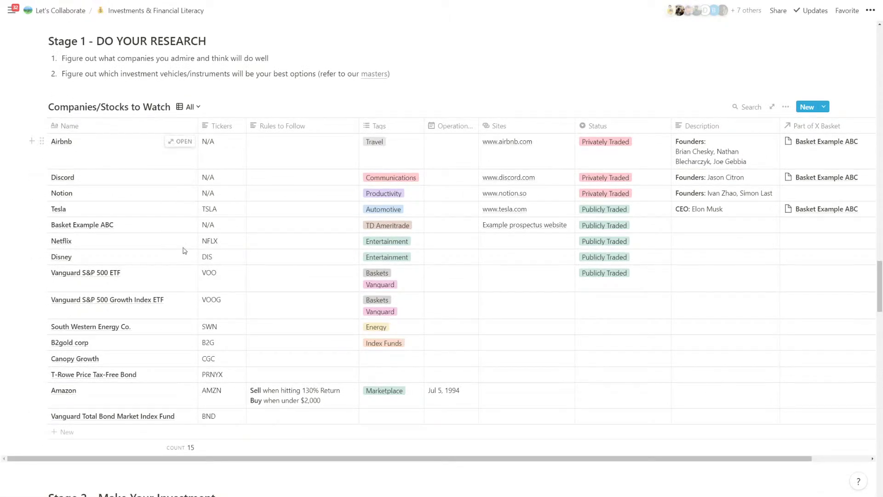
{"action": "left_click", "coordinate": [181, 390]}
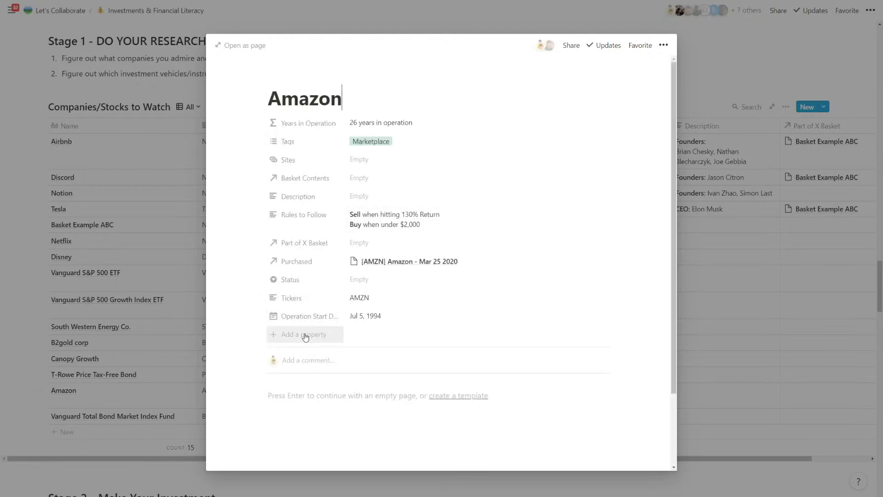
{"action": "left_click", "coordinate": [305, 336]}
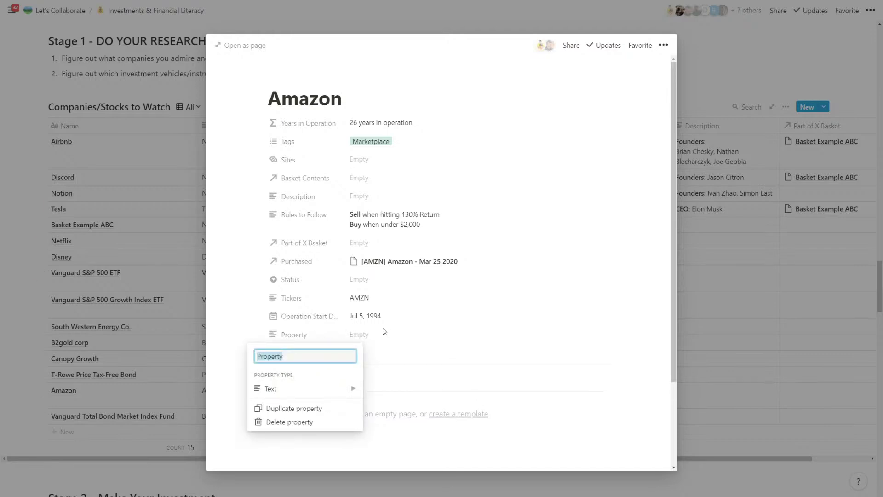
{"action": "type", "text": "Price @ "}
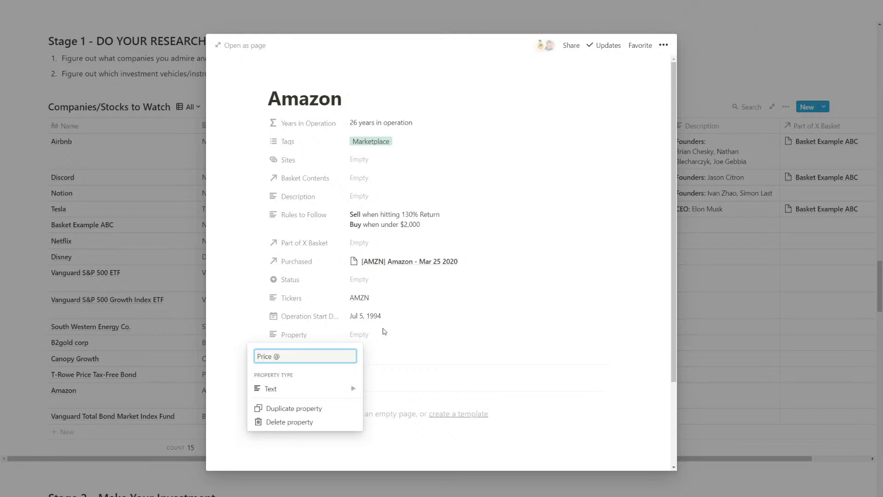
{"action": "type", "text": "2019"}
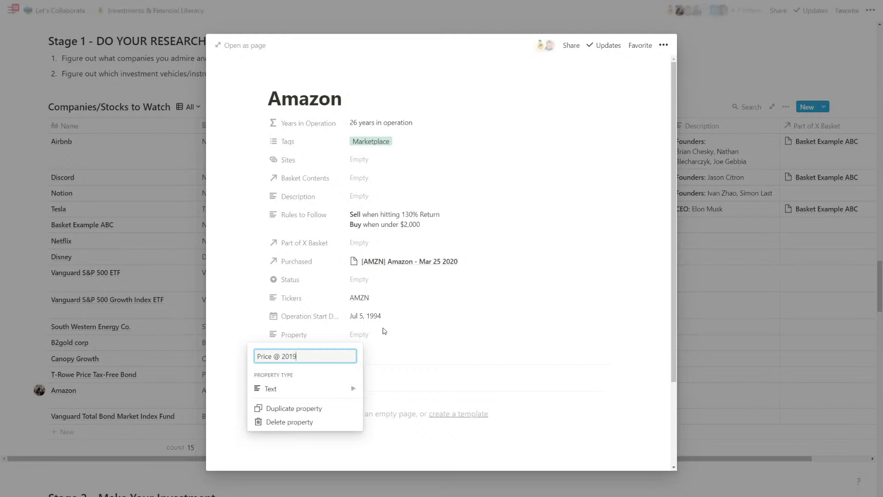
{"action": "key", "text": "Return"}
- Rename the Price @ 2019 property as Value / Share @ 2019
{"action": "left_click", "coordinate": [310, 339]}
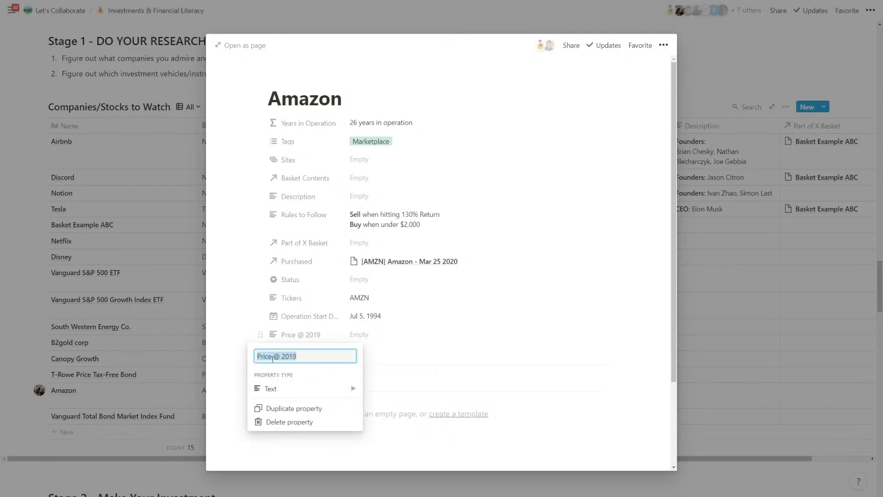
{"action": "left_click_drag", "start_coordinate": [272, 357], "coordinate": [255, 360]}
{"action": "type", "text": "Value / Share"}
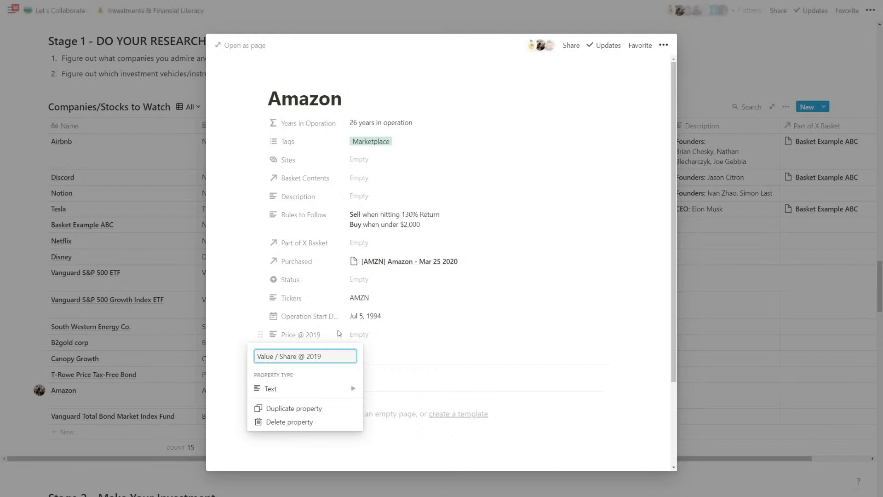
{"action": "key", "text": "Return"}
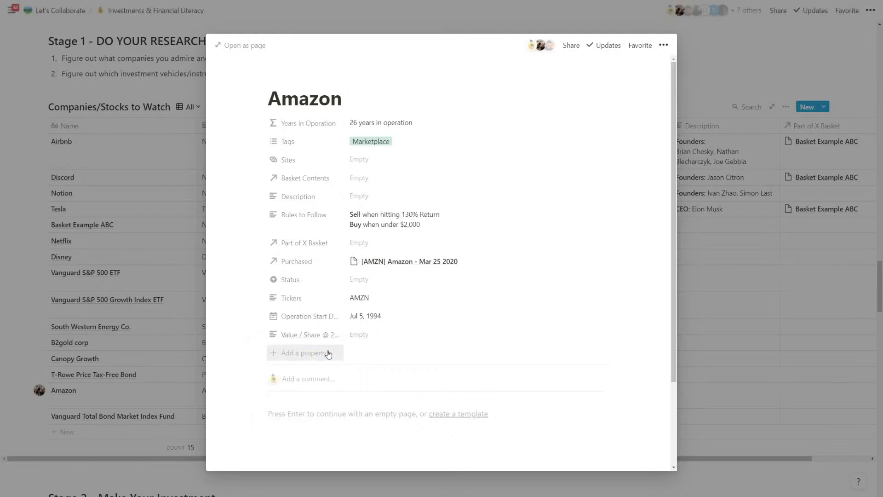
- Add another property to the Amazon entry named Value / Share @ 2018
{"action": "left_click", "coordinate": [330, 354]}
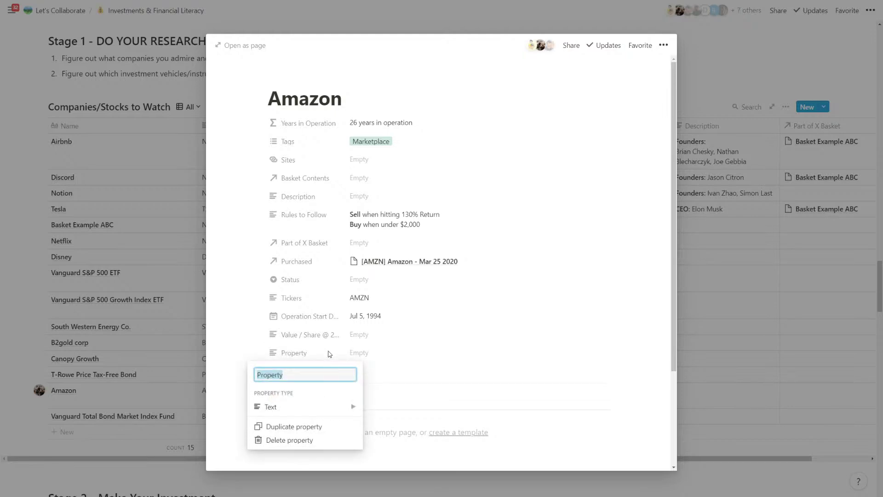
{"action": "type", "text": "Value /"}
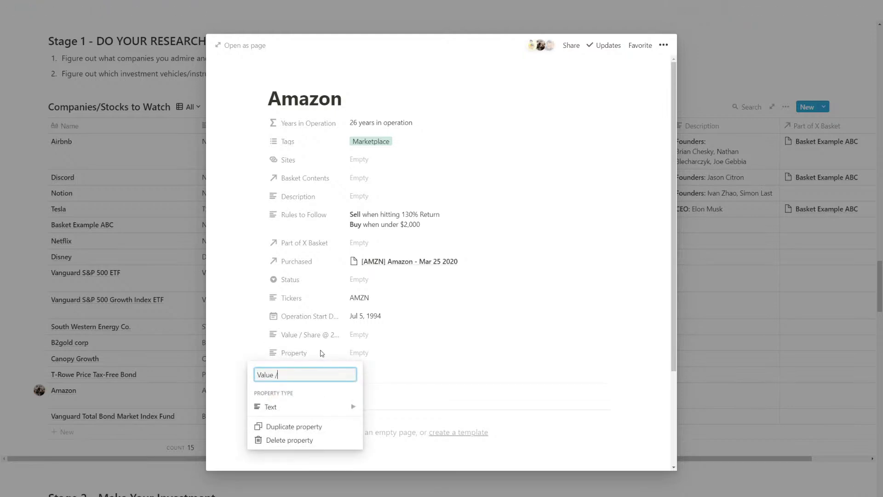
{"action": "type", "text": " Share @ 2018"}
{"action": "key", "text": "Return"}
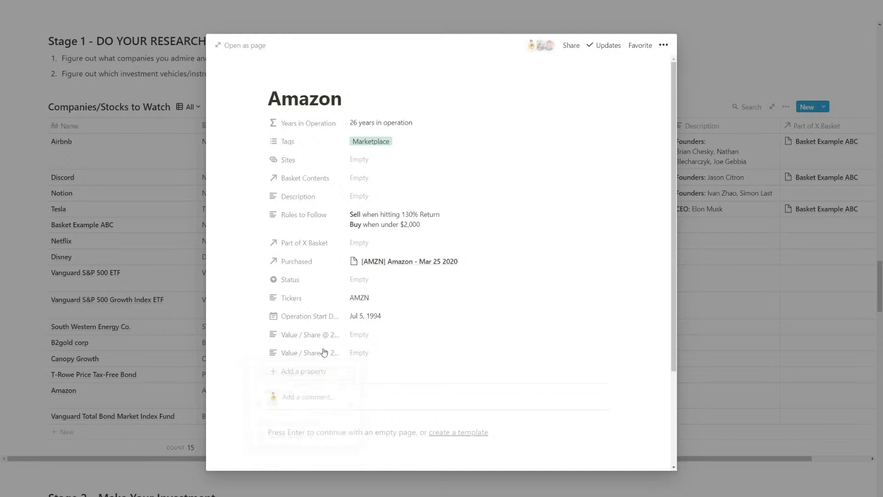
- Change the type of the Value / Share @ 2019 and Value / Share @ 2018 properties to Number
{"action": "left_click", "coordinate": [261, 331]}
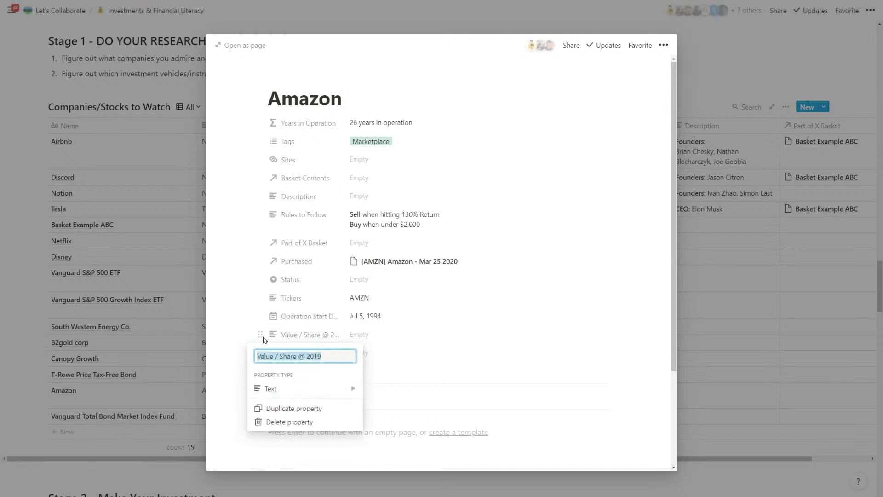
{"action": "left_click", "coordinate": [267, 389]}
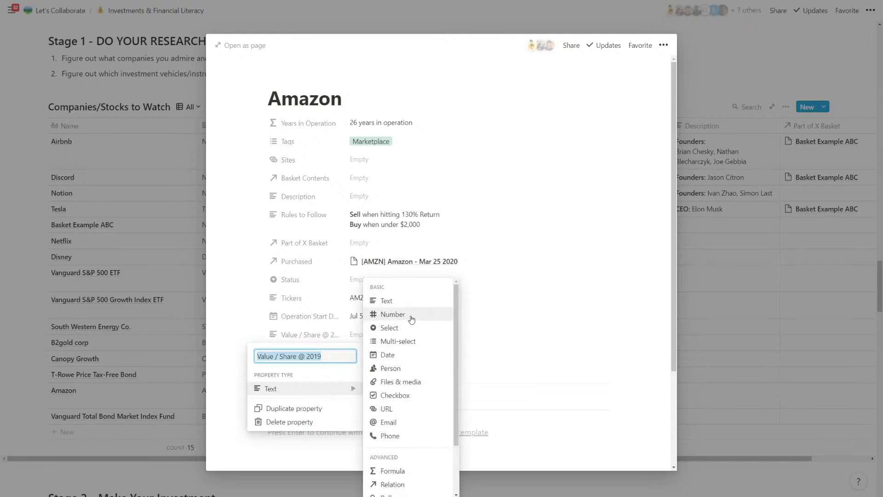
{"action": "left_click", "coordinate": [426, 314]}
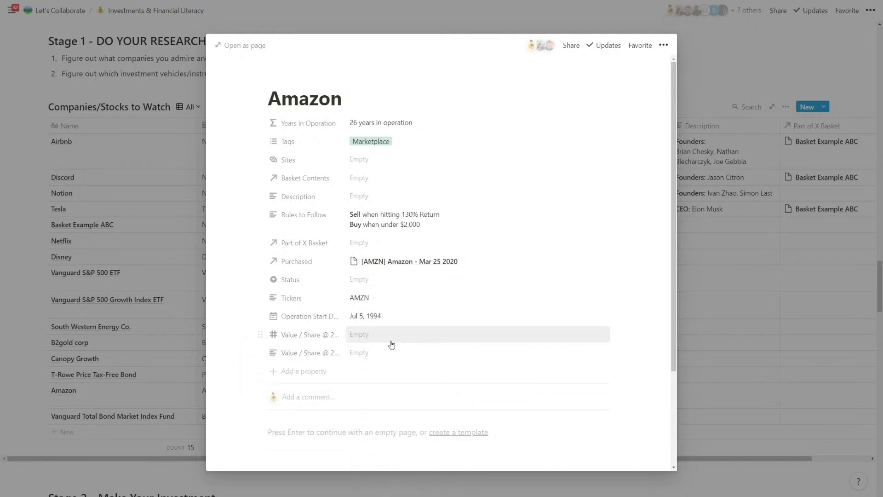
{"action": "left_click", "coordinate": [263, 352]}
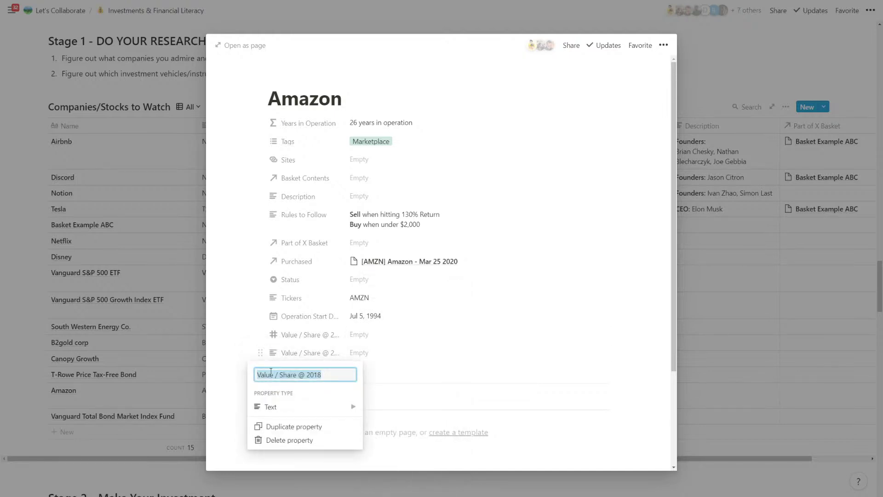
{"action": "left_click", "coordinate": [272, 406]}
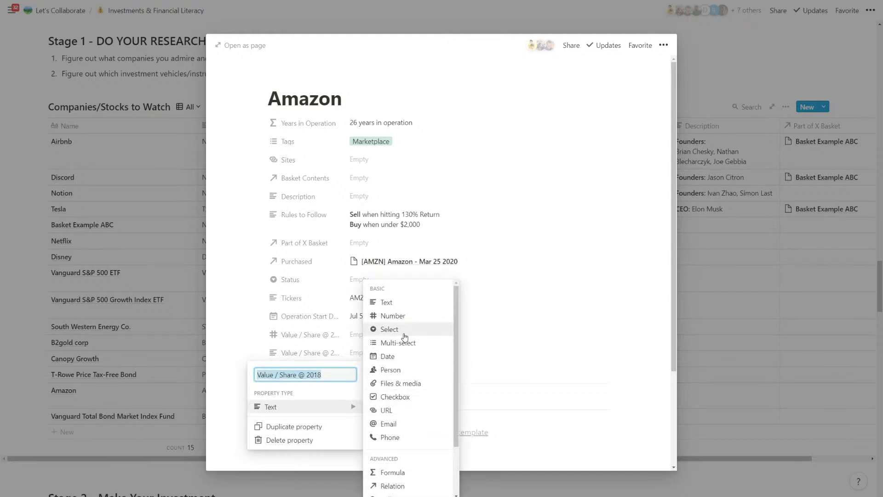
{"action": "left_click", "coordinate": [393, 315]}
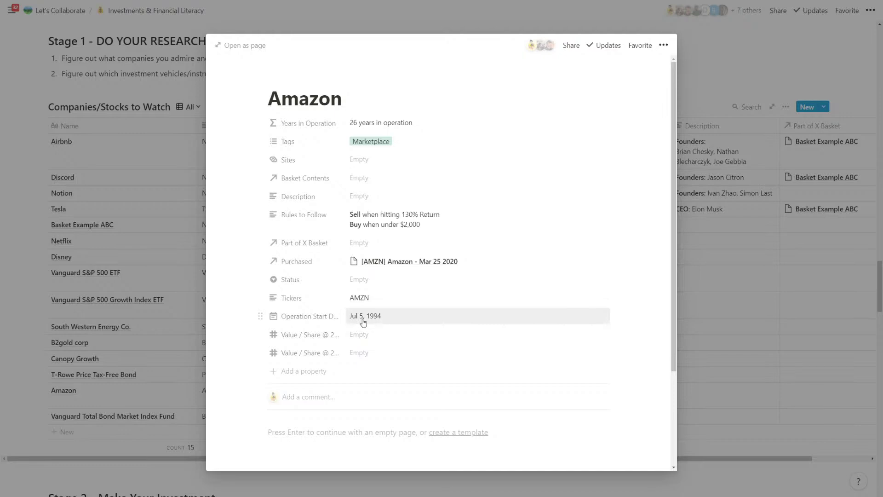
- Set Amazon's Status to Publicly Traded and add a new Formula property below Value / Share @ 2018
{"action": "left_click", "coordinate": [380, 280]}
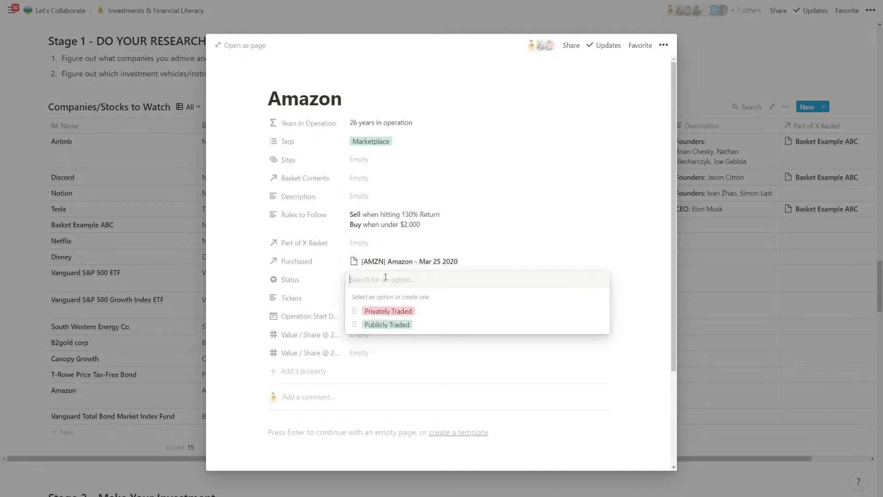
{"action": "left_click", "coordinate": [387, 325]}
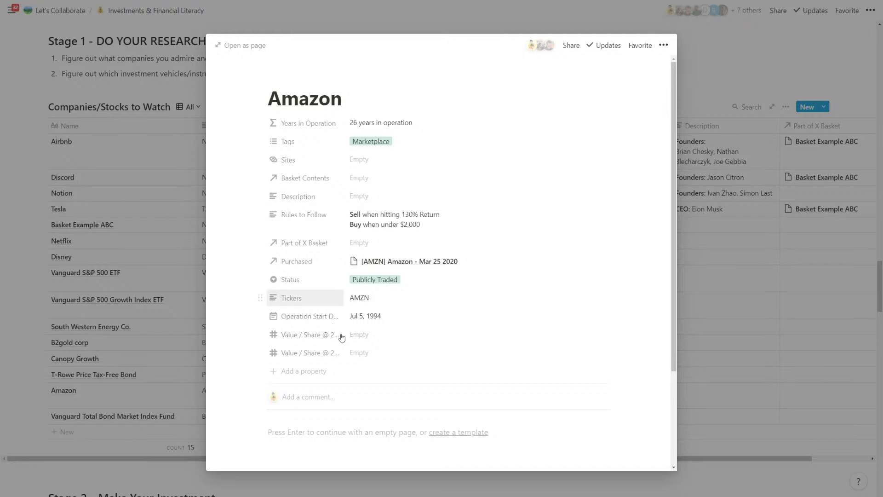
{"action": "left_click", "coordinate": [329, 372]}
{"action": "mouse_move", "coordinate": [350, 424]}
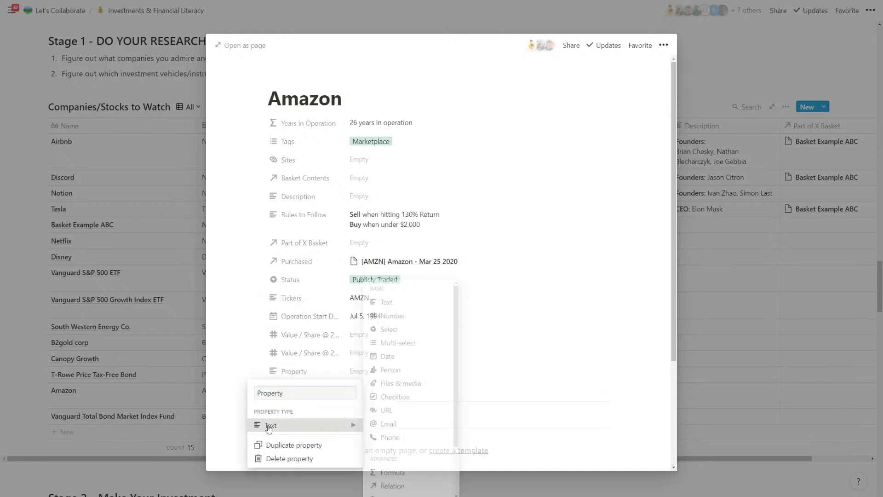
{"action": "left_click", "coordinate": [407, 434]}
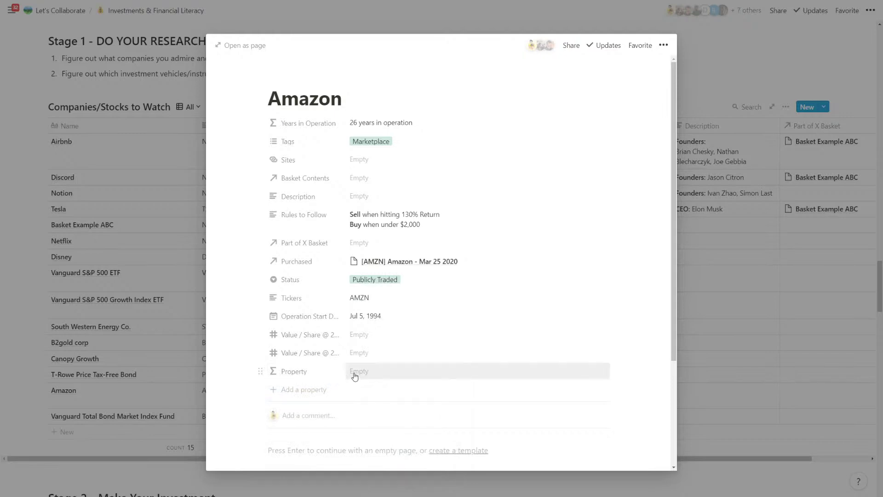
{"action": "left_click", "coordinate": [339, 353]}
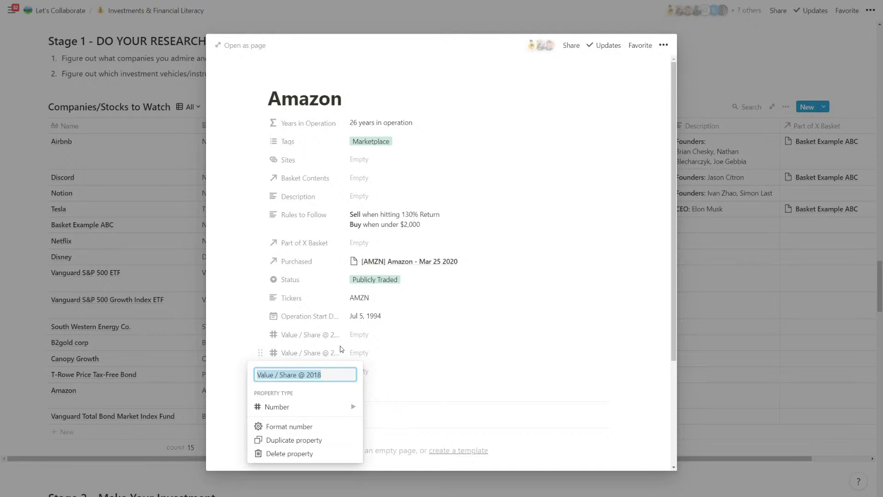
{"action": "left_click", "coordinate": [342, 350]}
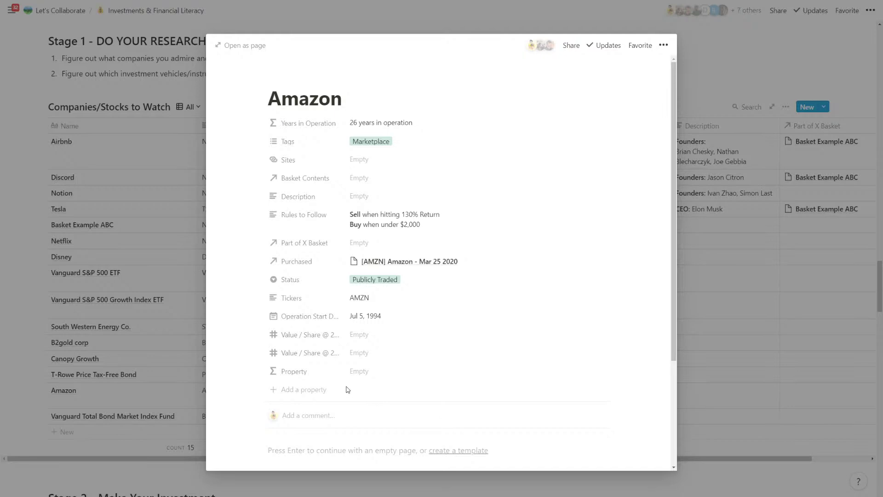
- Rename the new Formula property in the Amazon entry as APY
{"action": "left_click", "coordinate": [308, 371]}
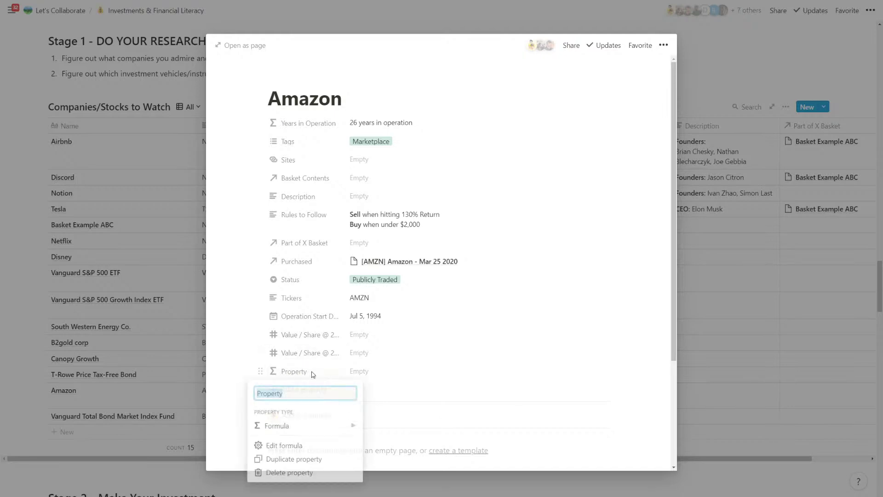
{"action": "left_click", "coordinate": [312, 372]}
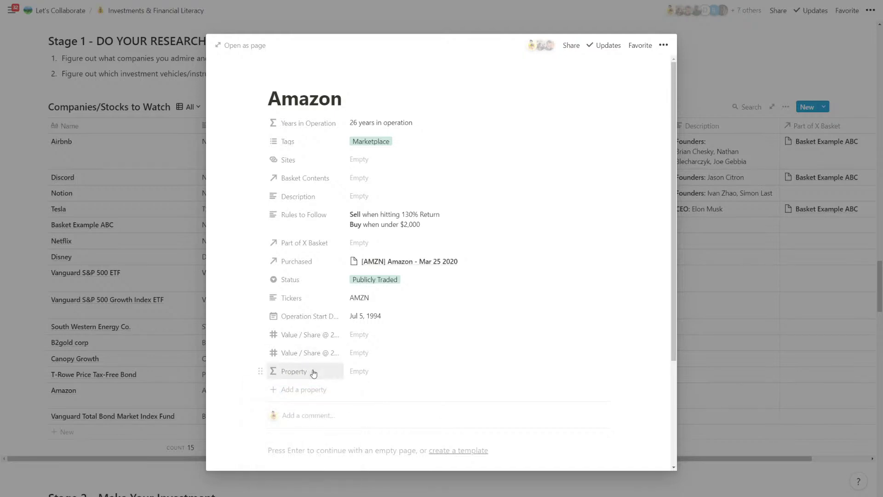
{"action": "left_click", "coordinate": [313, 372]}
{"action": "type", "text": "APY"}
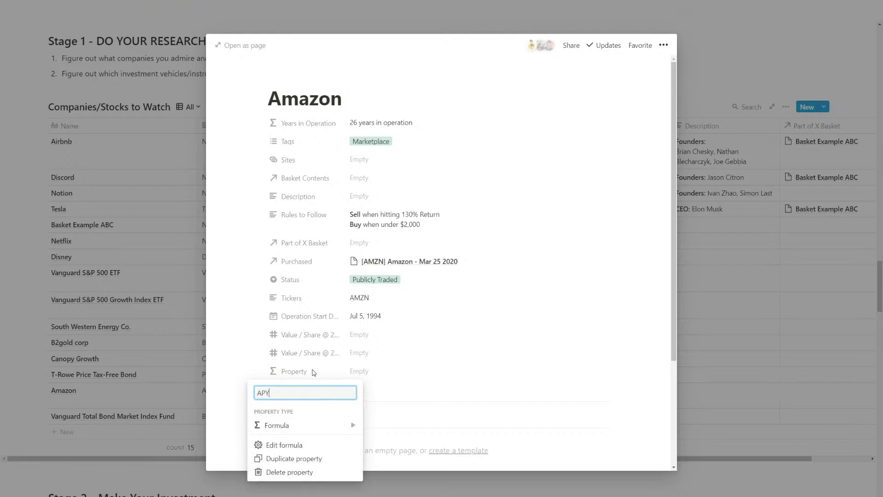
{"action": "key", "text": "Return"}
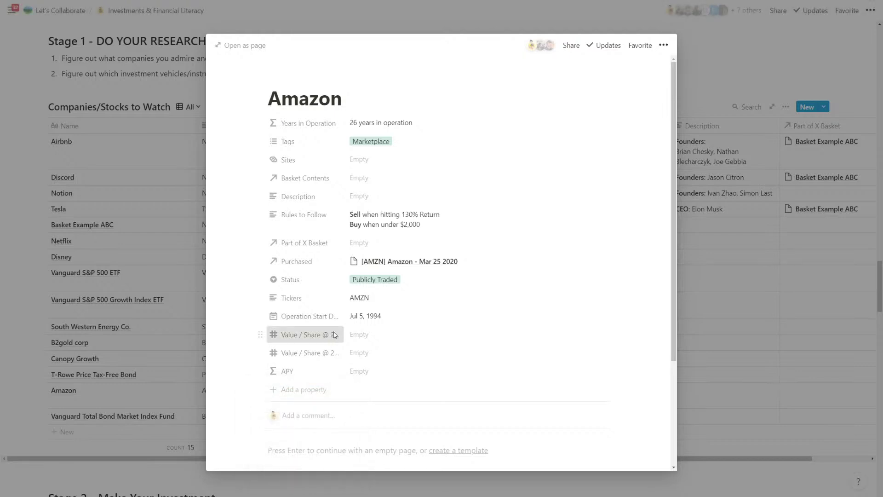
- Set Amazon's Value / Share @ 2019 to 1847.84 and format the property as Dollar
{"action": "left_click", "coordinate": [335, 335]}
{"action": "left_click", "coordinate": [354, 335]}
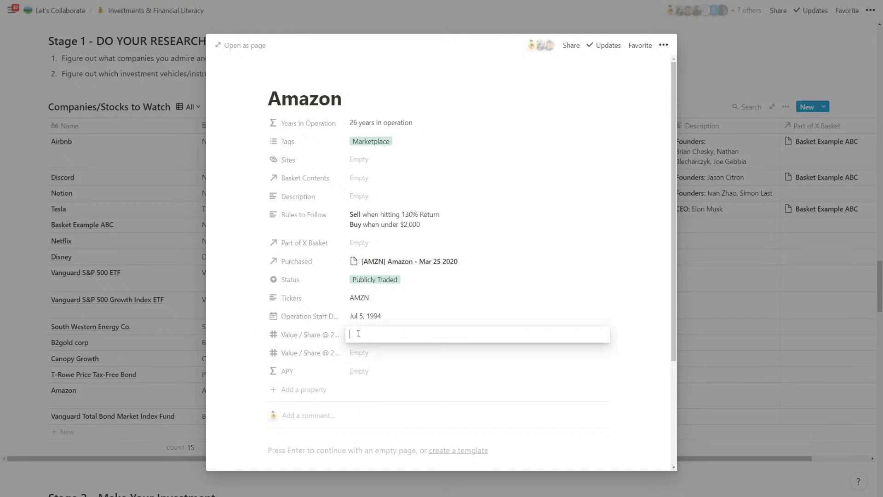
{"action": "type", "text": "1847.84"}
{"action": "key", "text": "Return"}
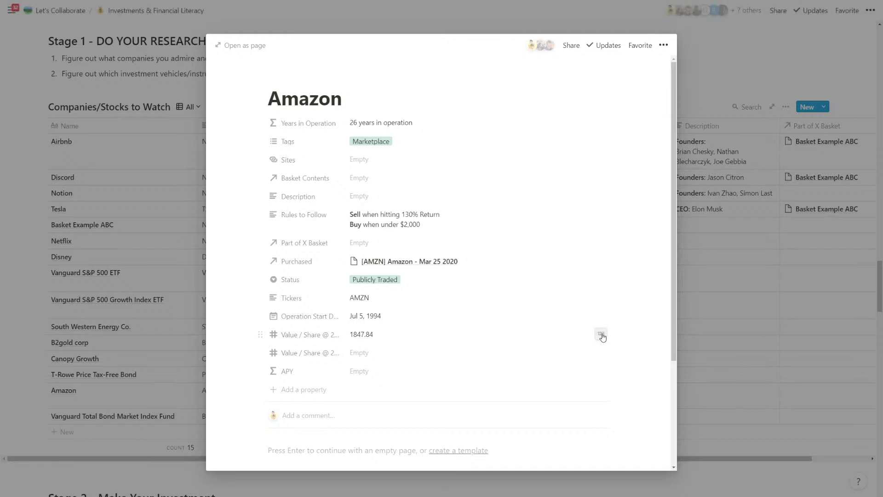
{"action": "left_click", "coordinate": [601, 335]}
{"action": "left_click", "coordinate": [581, 391]}
- Set Amazon's Value / Share @ 2018 to 1169.47
{"action": "left_click", "coordinate": [346, 352]}
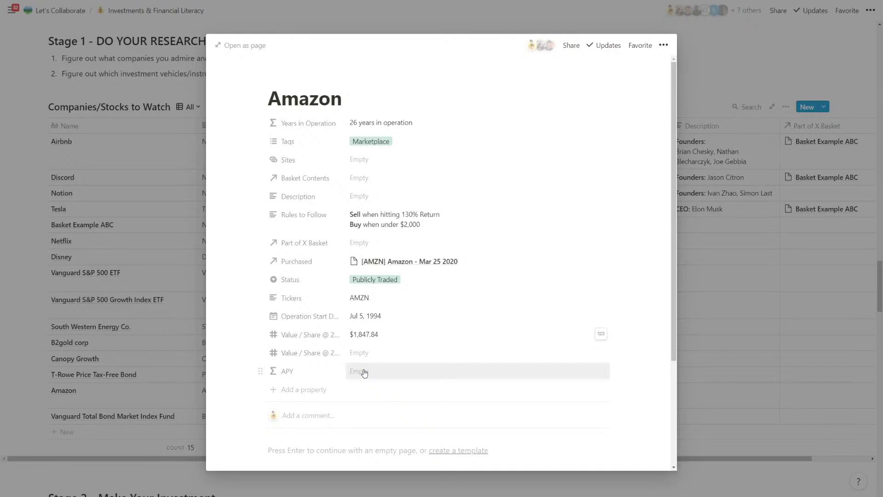
{"action": "left_click", "coordinate": [361, 372]}
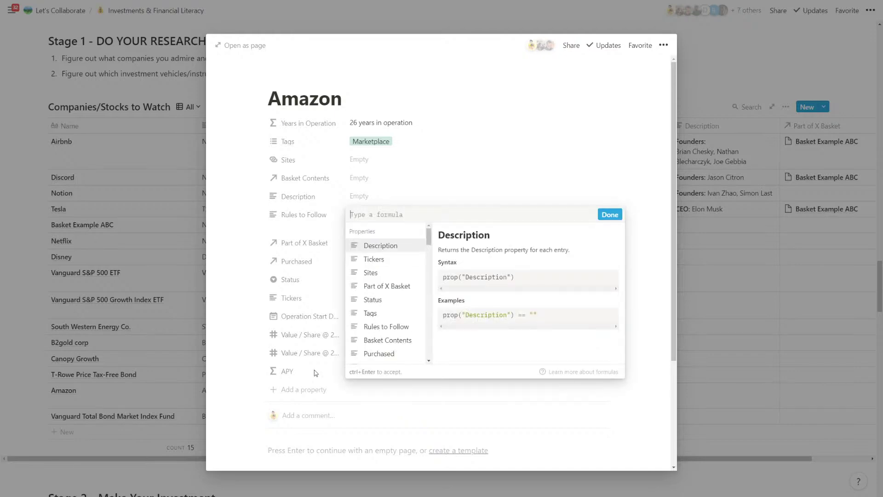
{"action": "key", "text": "Escape"}
{"action": "left_click", "coordinate": [366, 357]}
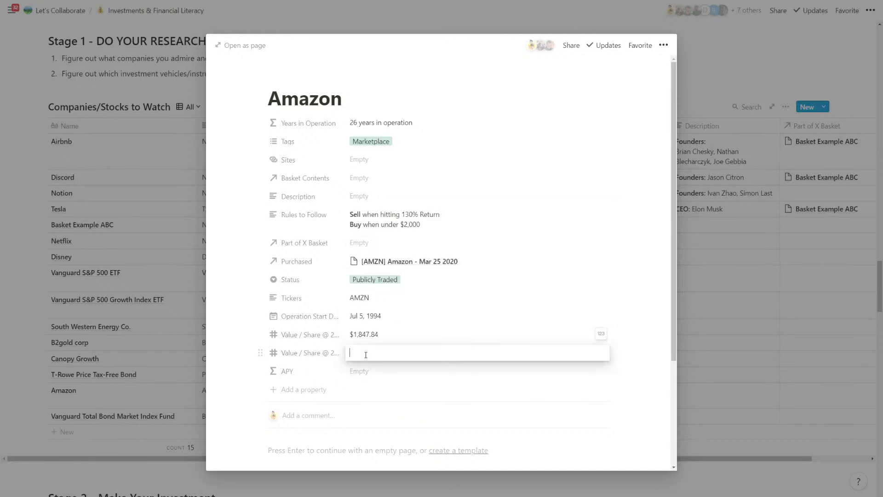
{"action": "type", "text": "1169.47"}
{"action": "key", "text": "Return"}
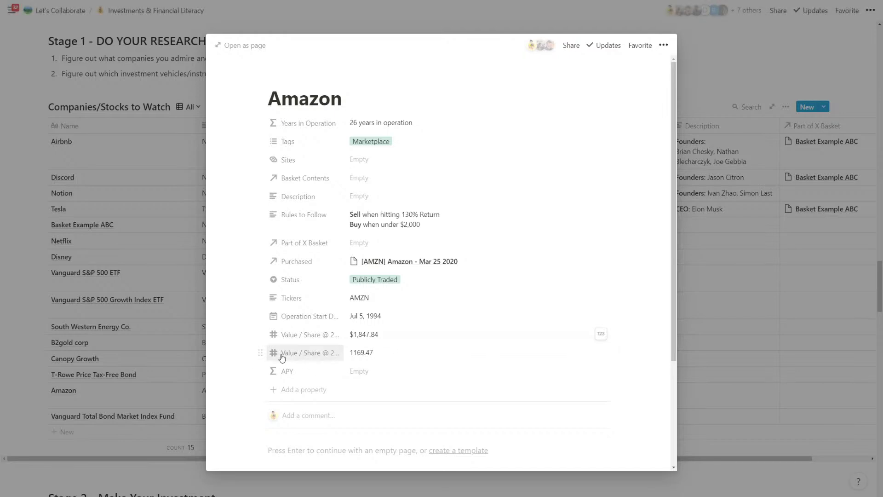
- Rename the Value / Share @ 2018 property as Value / Share @ 2017
{"action": "left_click", "coordinate": [322, 353]}
{"action": "left_click", "coordinate": [331, 374]}
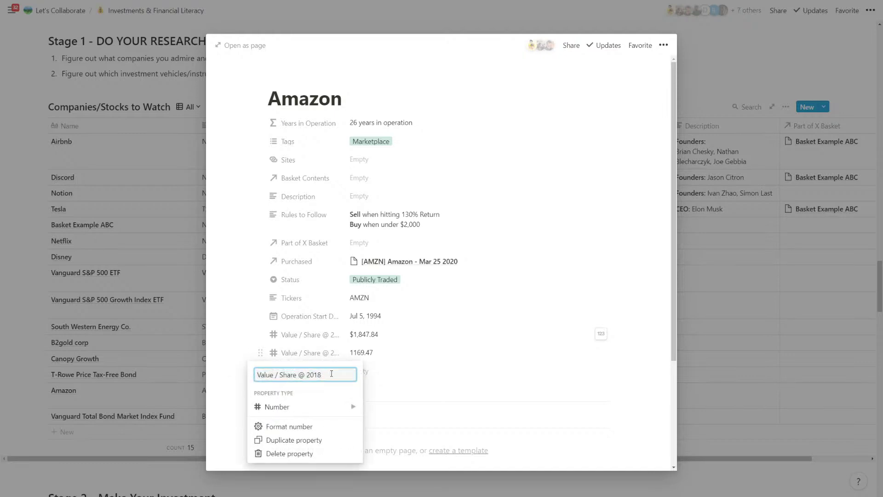
{"action": "key", "text": "BackSpace"}
{"action": "type", "text": "7"}
{"action": "key", "text": "Escape"}
- Duplicate the Value / Share @ 2017 property and place the empty copy directly below Value / Share @ 2019
{"action": "left_click", "coordinate": [277, 353]}
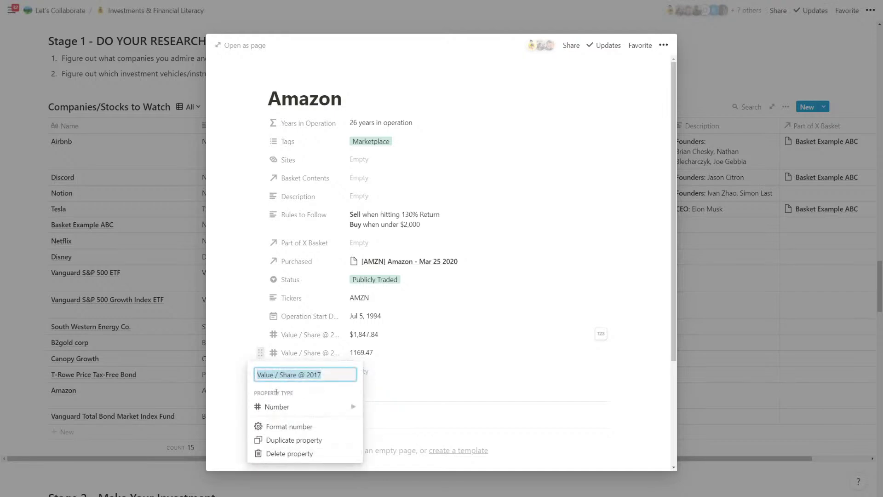
{"action": "left_click", "coordinate": [288, 440]}
{"action": "left_click_drag", "start_coordinate": [264, 367], "coordinate": [276, 351]}
- Rename the Value / Share @ 2019 property as 2019 (Value / Share)
{"action": "left_click", "coordinate": [280, 338]}
{"action": "left_click", "coordinate": [302, 356]}
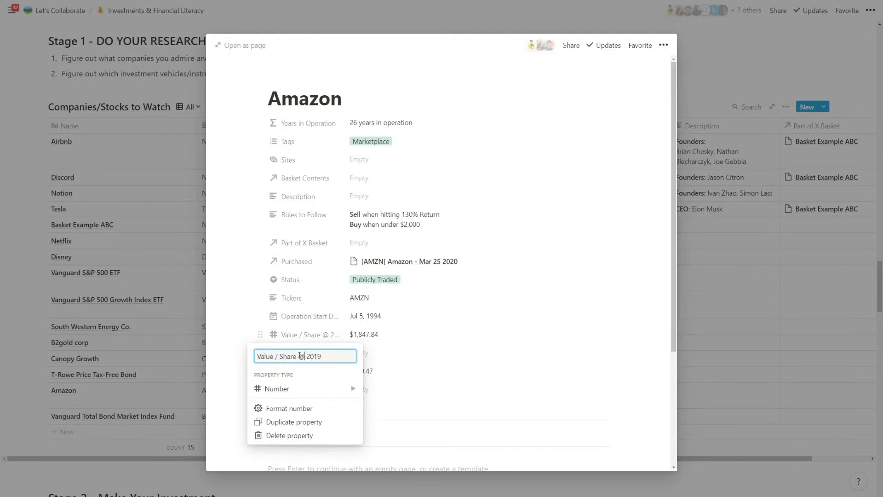
{"action": "key", "text": "BackSpace"}
{"action": "left_click_drag", "start_coordinate": [299, 360], "coordinate": [251, 363]}
{"action": "key", "text": "BackSpace"}
{"action": "type", "text": "(Value / Share"}
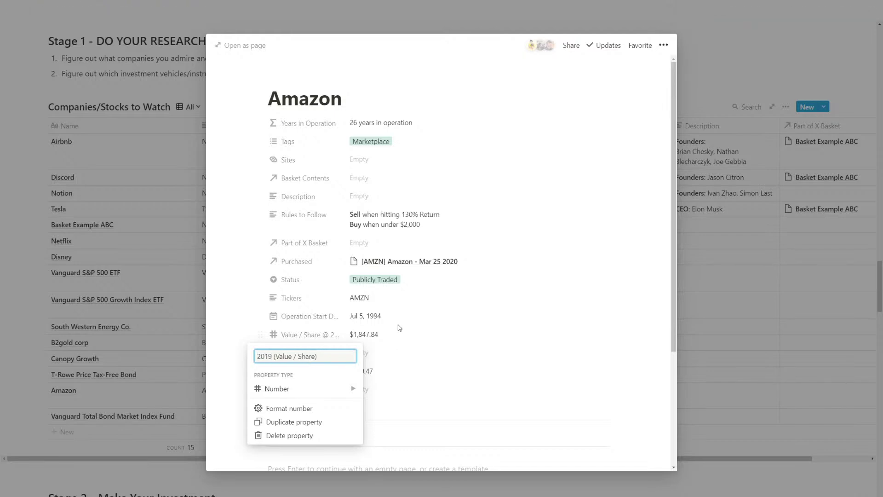
{"action": "key", "text": "Return"}
- Rename the duplicated Value / Share property as 2018 (Value / Share)
{"action": "left_click", "coordinate": [309, 354]}
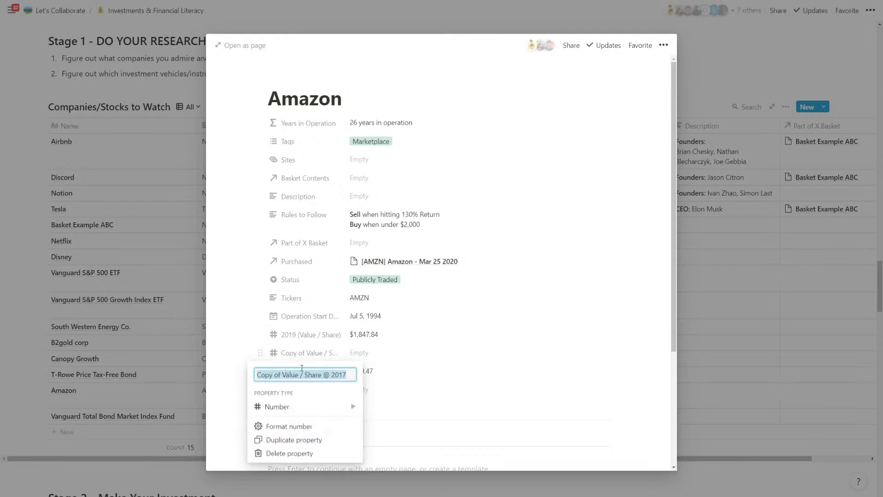
{"action": "left_click", "coordinate": [323, 375]}
{"action": "double_click", "coordinate": [338, 375]}
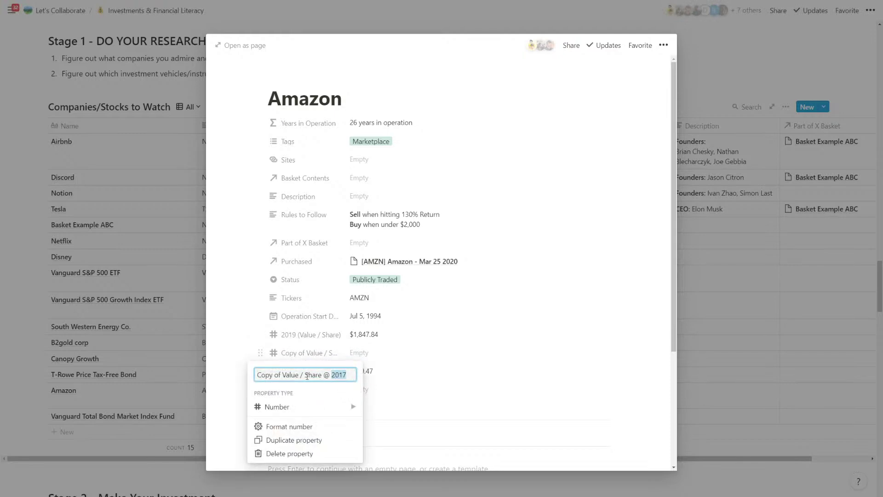
{"action": "key", "text": "BackSpace"}
{"action": "type", "text": "2018"}
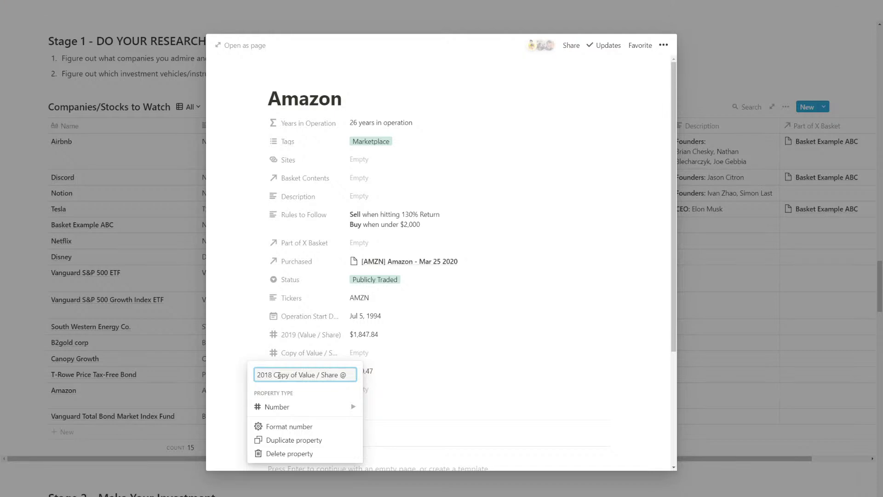
{"action": "key", "text": "Delete"}
{"action": "key", "text": "Delete"}
{"action": "key", "text": "Delete"}
{"action": "key", "text": "Delete"}
{"action": "key", "text": "Delete"}
{"action": "key", "text": "Delete"}
{"action": "key", "text": "Delete"}
{"action": "key", "text": "Delete"}
{"action": "type", "text": "("}
{"action": "left_click", "coordinate": [376, 352]}
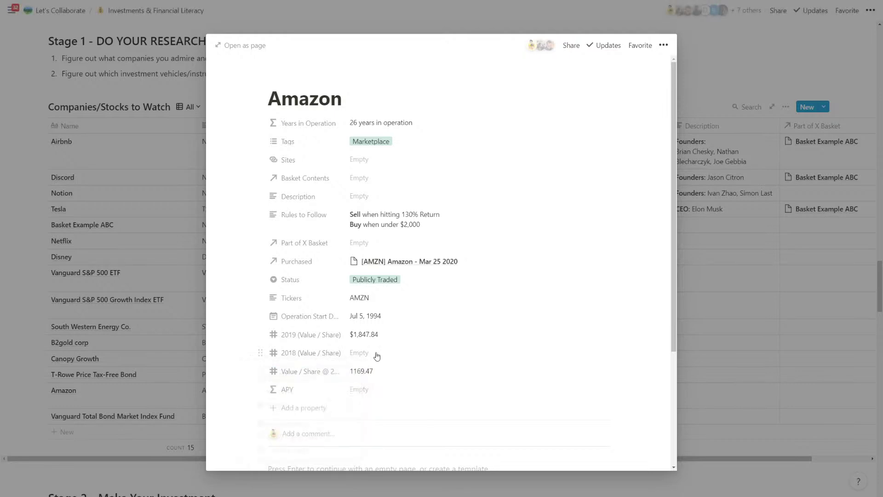
- Set Amazon's 2018 (Value / Share) to 1478.02
{"action": "left_click", "coordinate": [376, 353]}
{"action": "type", "text": "14"}
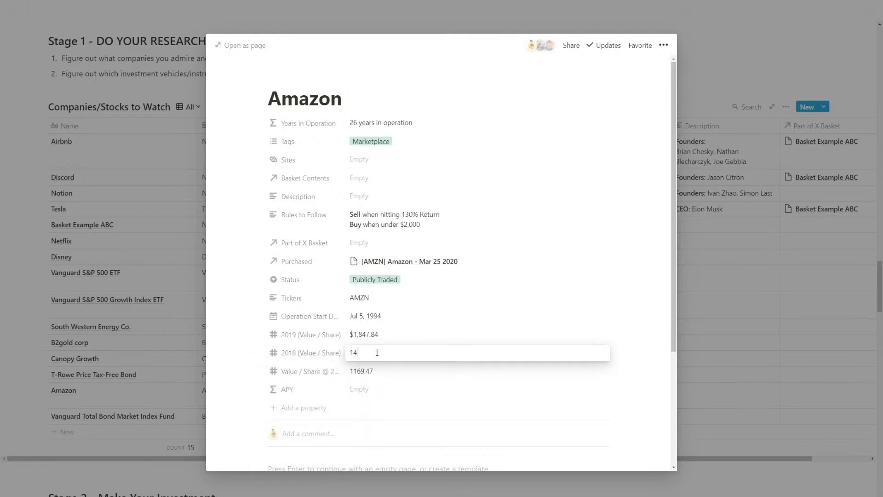
{"action": "type", "text": "78.02"}
{"action": "key", "text": "Return"}
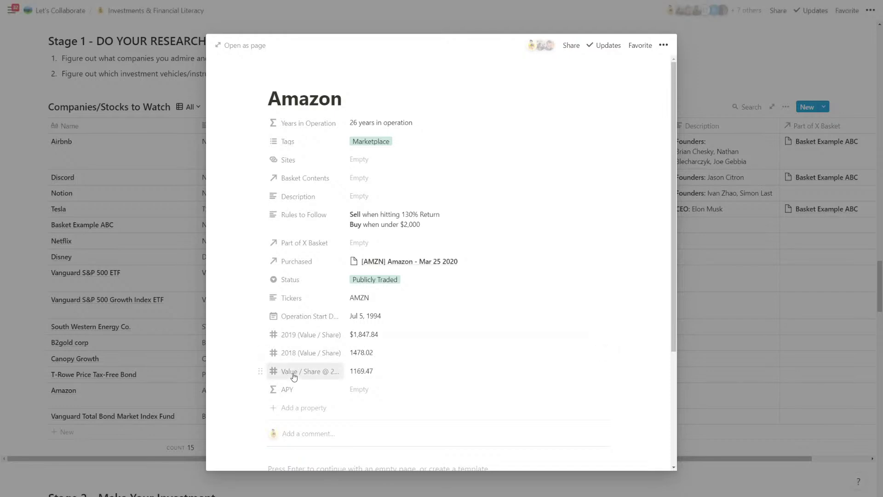
- Rename the Value / Share @ 2017 property as 2017 (Value / Share)
{"action": "left_click", "coordinate": [315, 371]}
{"action": "left_click", "coordinate": [308, 392]}
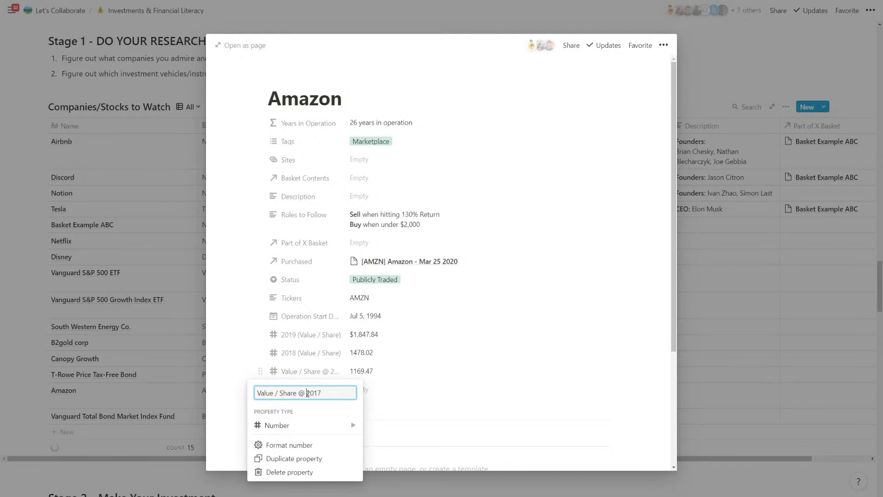
{"action": "double_click", "coordinate": [313, 392]}
{"action": "key", "text": "BackSpace"}
{"action": "type", "text": "2017 ("}
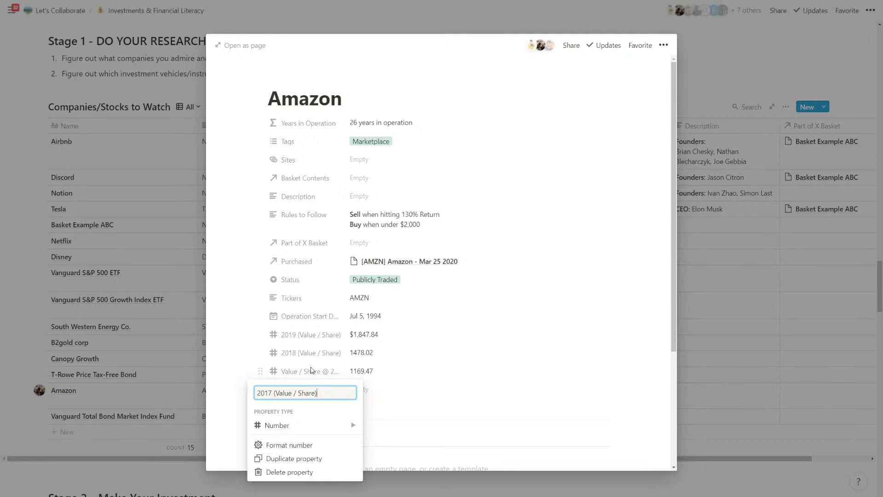
{"action": "left_click", "coordinate": [315, 368]}
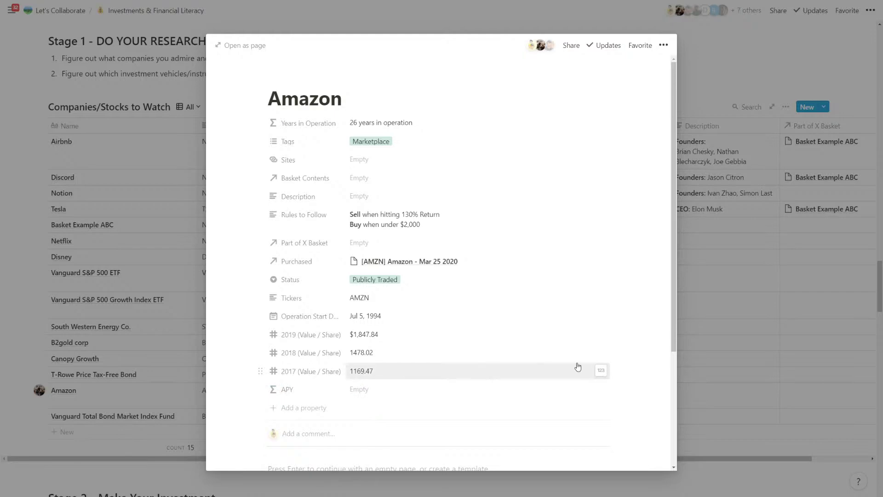
- Format the 2018 (Value / Share) and 2017 (Value / Share) properties as Dollar
{"action": "left_click", "coordinate": [603, 353]}
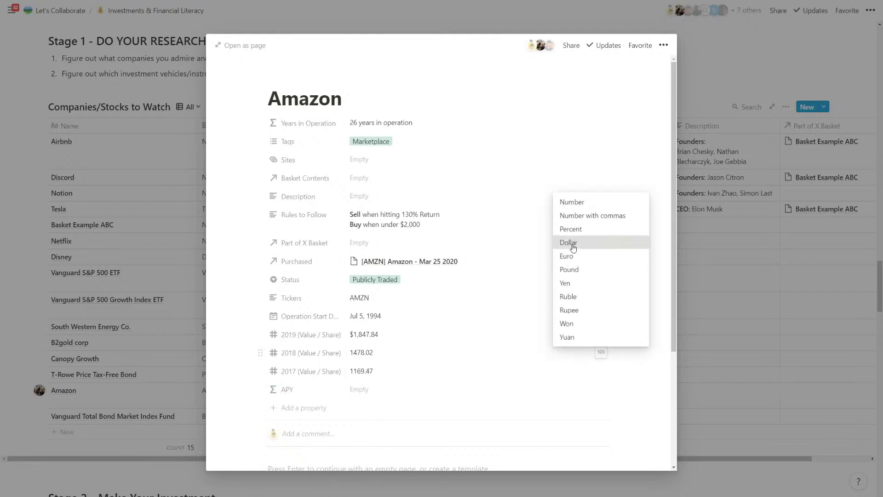
{"action": "left_click", "coordinate": [569, 242]}
{"action": "left_click", "coordinate": [602, 371]}
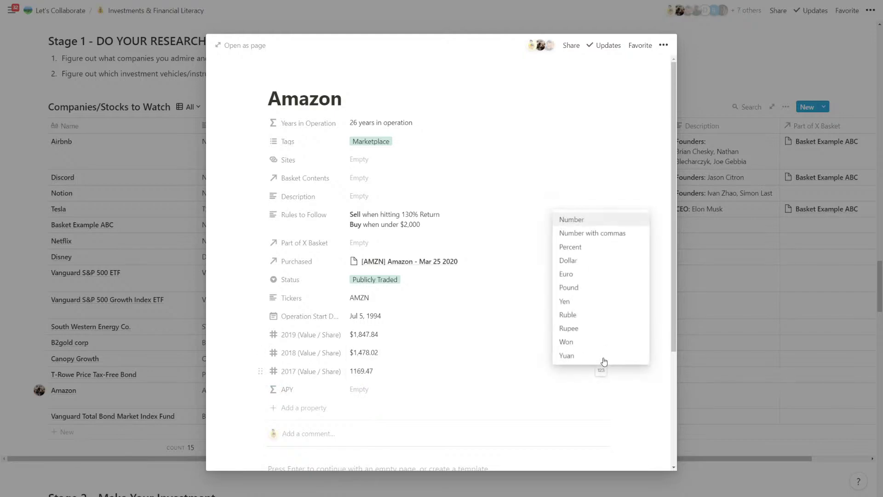
{"action": "left_click", "coordinate": [576, 262]}
- Rename the APY formula property as Average APY
{"action": "left_click", "coordinate": [420, 398]}
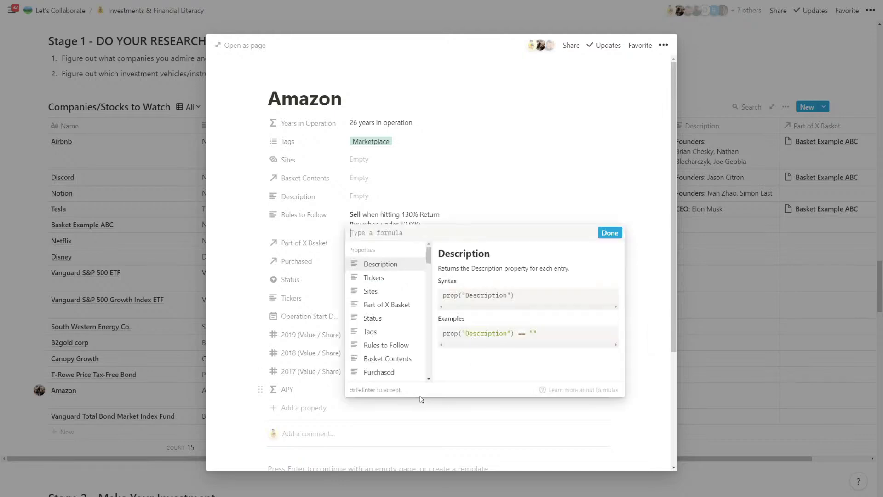
{"action": "left_click", "coordinate": [297, 395]}
{"action": "left_click", "coordinate": [290, 389]}
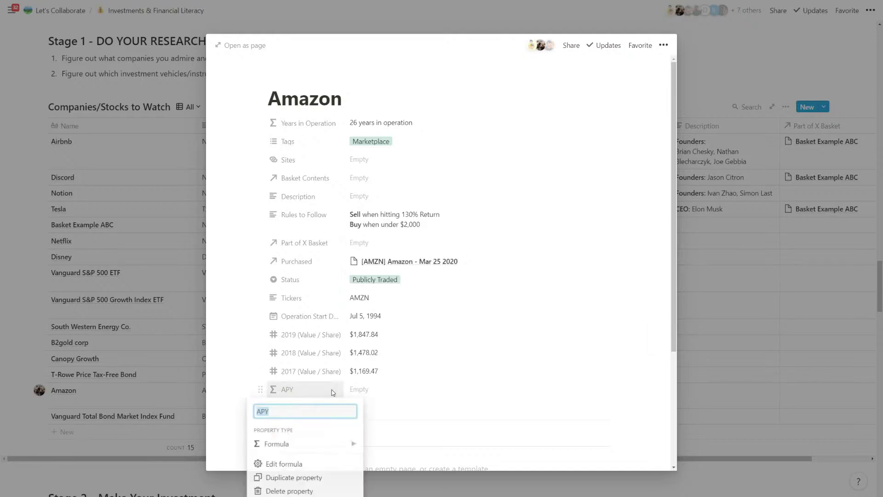
{"action": "type", "text": "Average"}
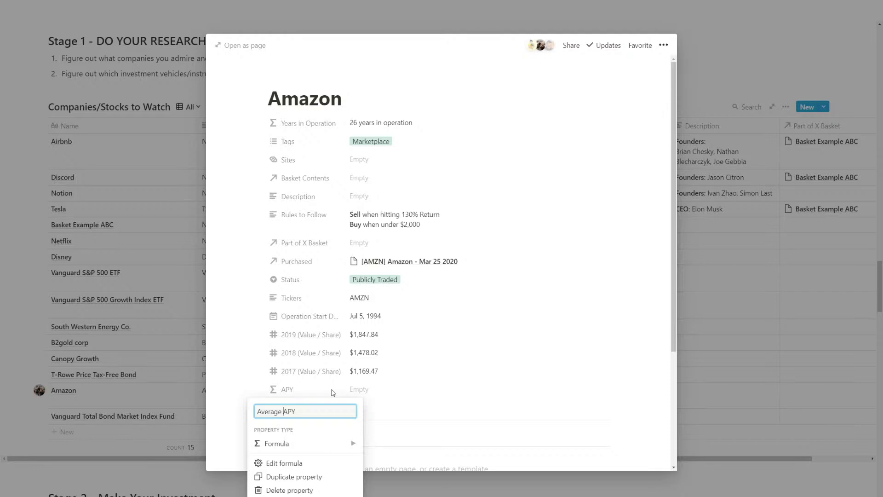
{"action": "key", "text": "Return"}
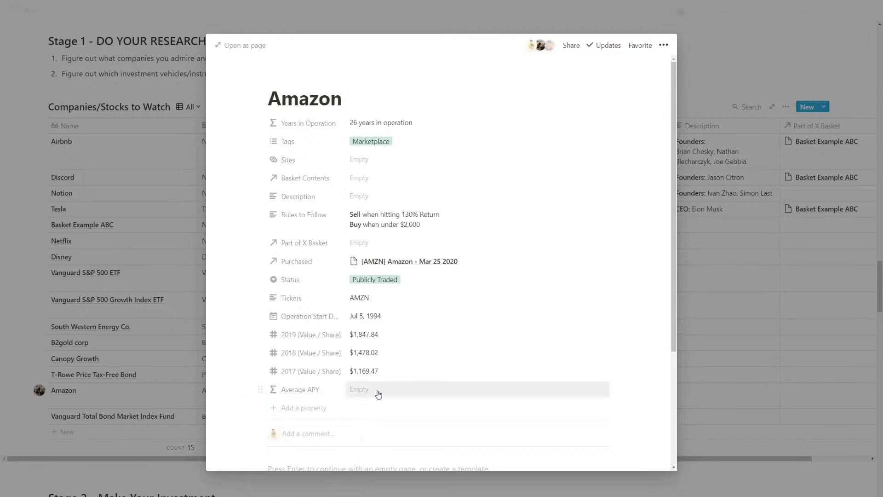
- Set the Average APY formula to 2018 (Value / Share) divided by 2019 (Value / Share) and format it as Percent
{"action": "left_click", "coordinate": [378, 393]}
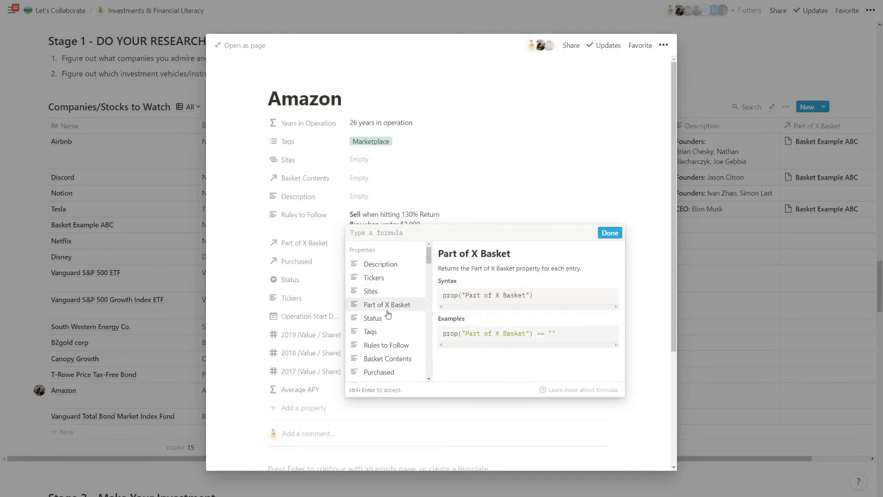
{"action": "scroll", "coordinate": [391, 294], "scroll_direction": "down", "scroll_amount": 5}
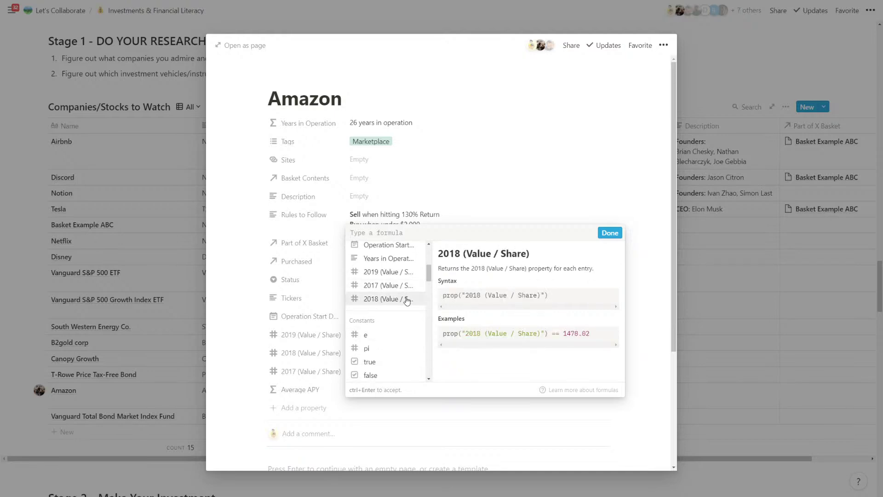
{"action": "left_click", "coordinate": [406, 300]}
{"action": "type", "text": "/ Share)\") /"}
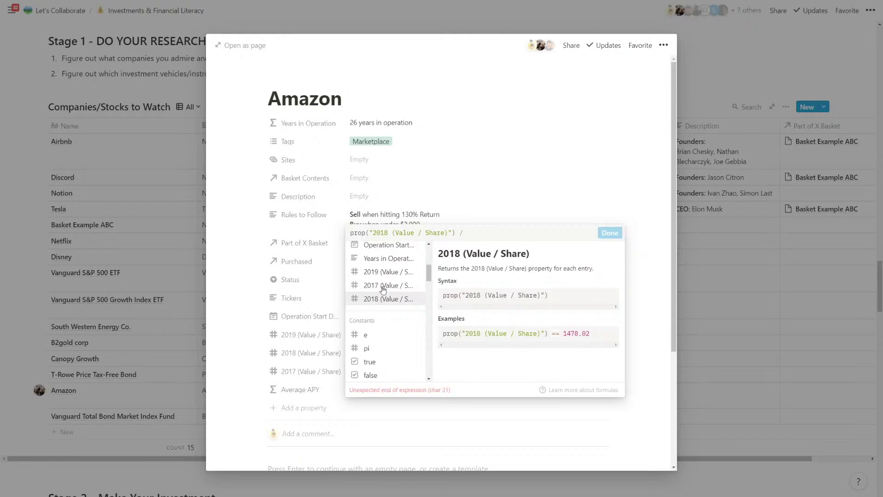
{"action": "left_click", "coordinate": [407, 273]}
{"action": "left_click", "coordinate": [610, 234]}
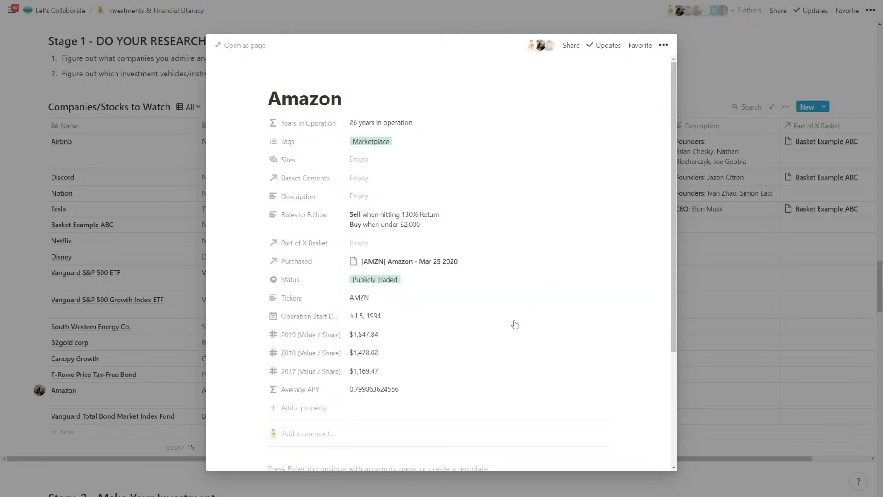
{"action": "left_click", "coordinate": [602, 390]}
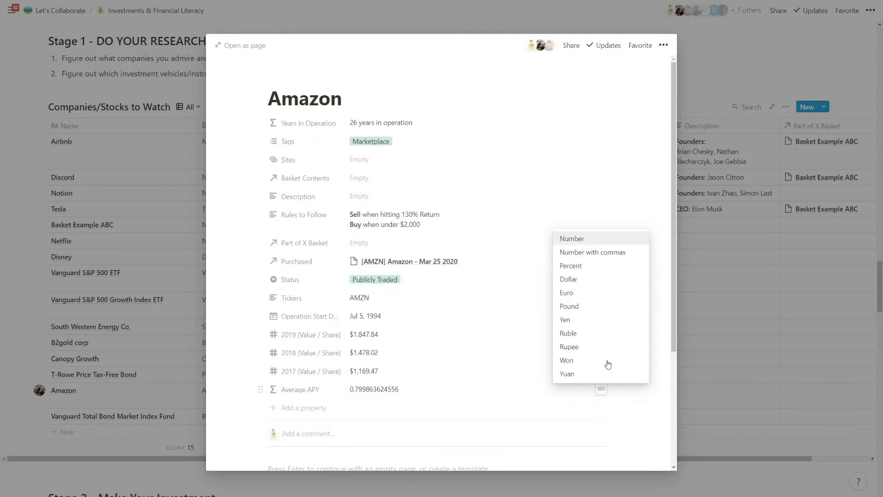
{"action": "left_click", "coordinate": [597, 269]}
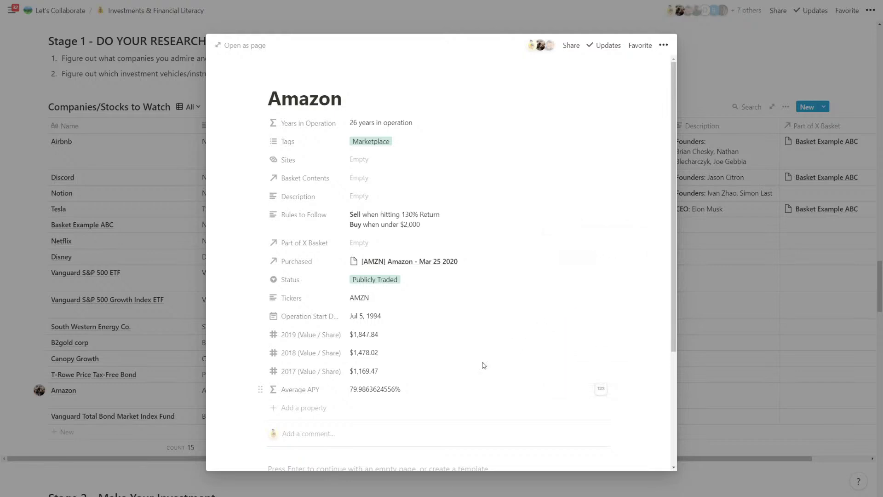
- Change Amazon's Average APY formula to 2019 (Value / Share) divided by 2018 (Value / Share)
{"action": "left_click", "coordinate": [381, 395]}
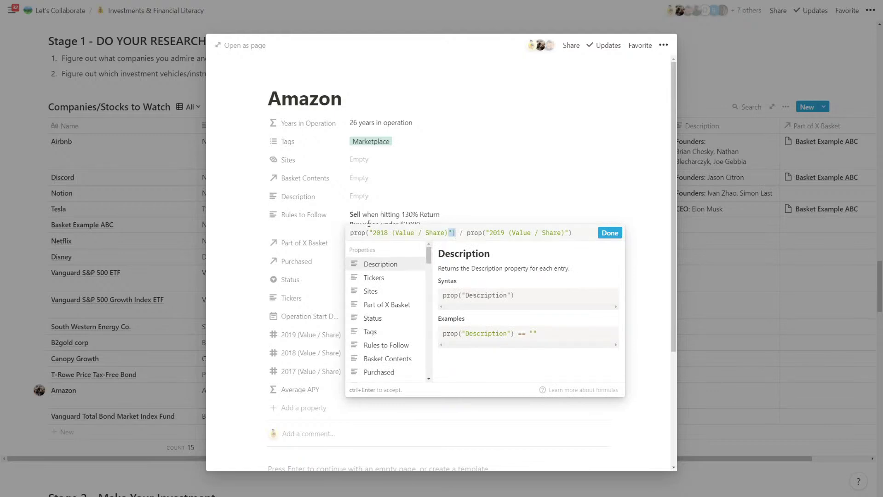
{"action": "left_click_drag", "start_coordinate": [464, 233], "coordinate": [350, 233]}
{"action": "key", "text": "ctrl+c"}
{"action": "key", "text": "BackSpace"}
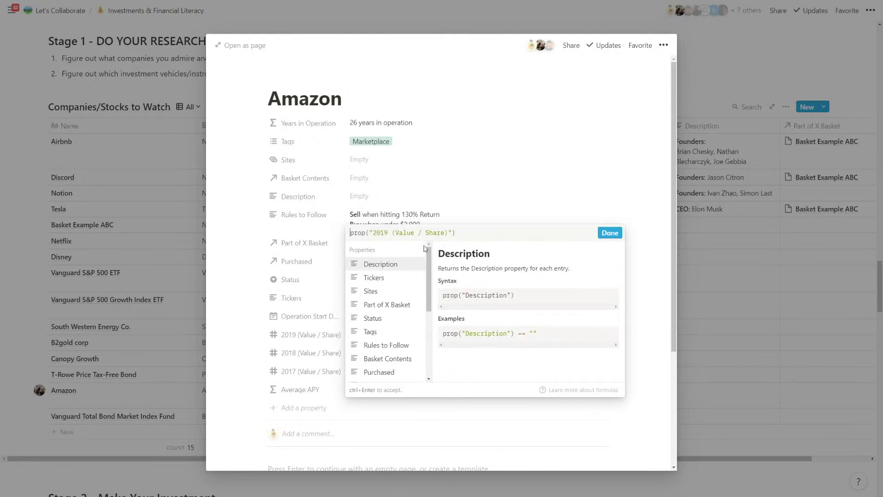
{"action": "key", "text": "ctrl+v"}
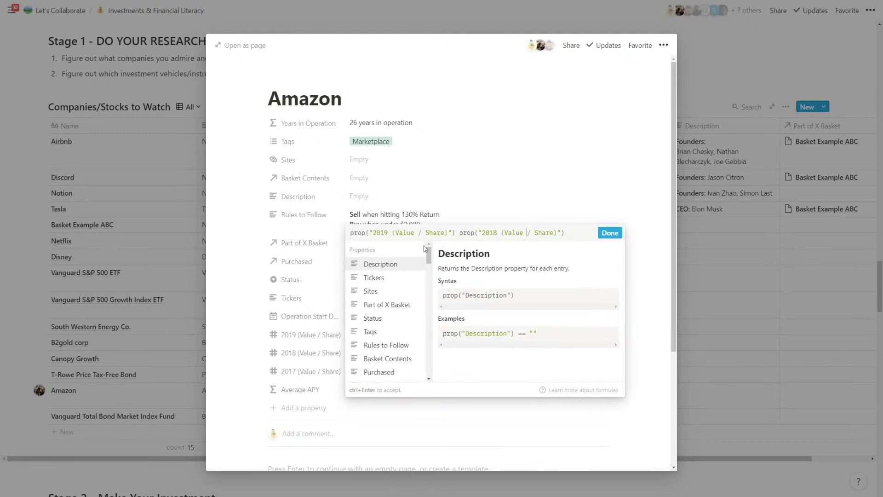
{"action": "key", "text": "Left"}
{"action": "key", "text": "Left"}
{"action": "key", "text": "Left"}
{"action": "type", "text": "/"}
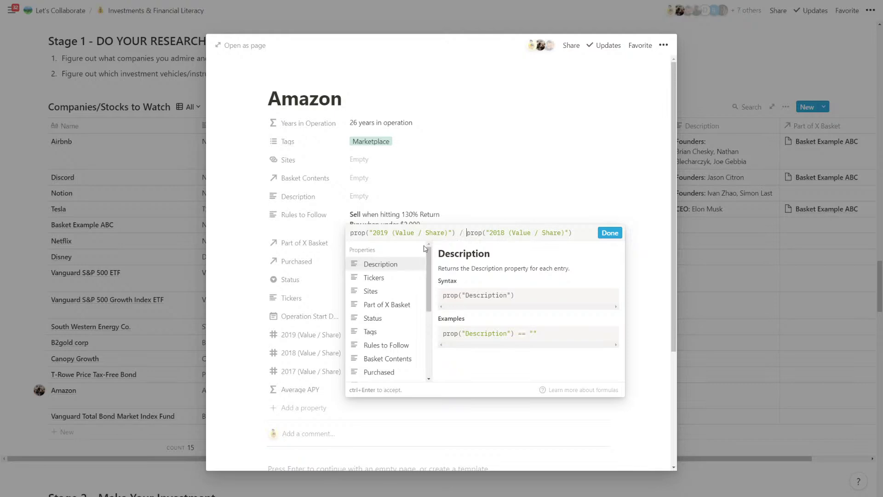
{"action": "left_click", "coordinate": [610, 233]}
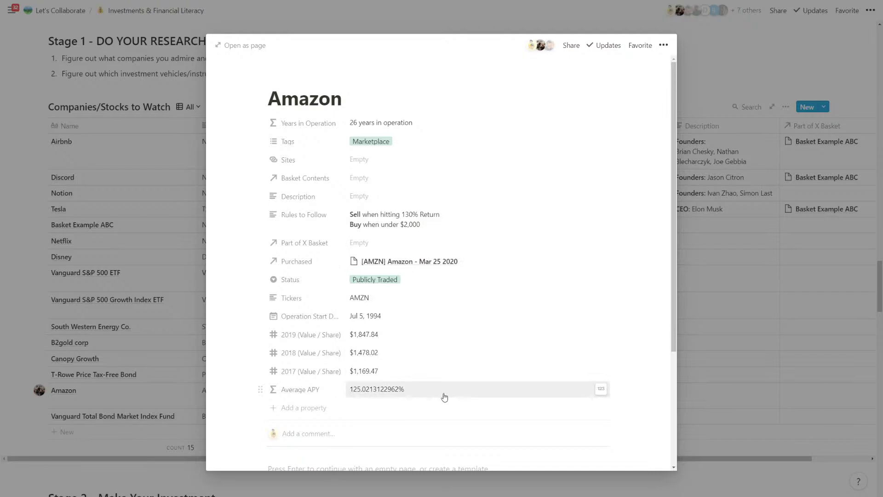
{"action": "left_click", "coordinate": [601, 389]}
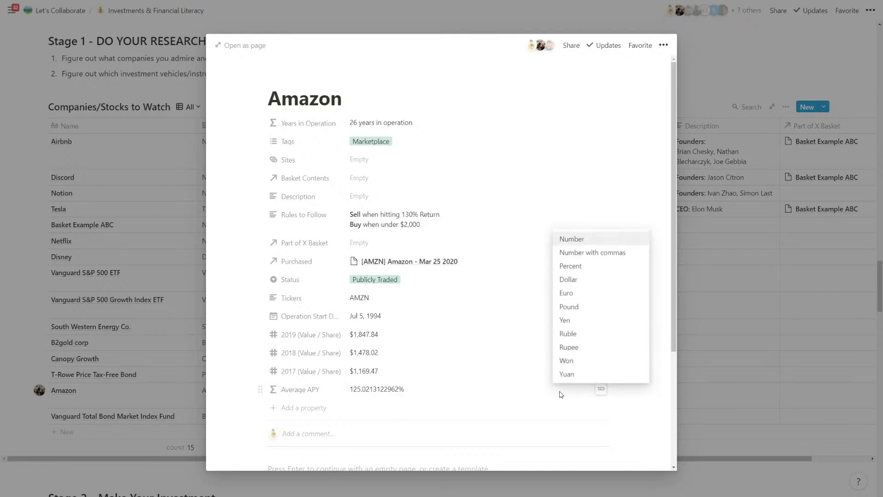
{"action": "left_click", "coordinate": [561, 395]}
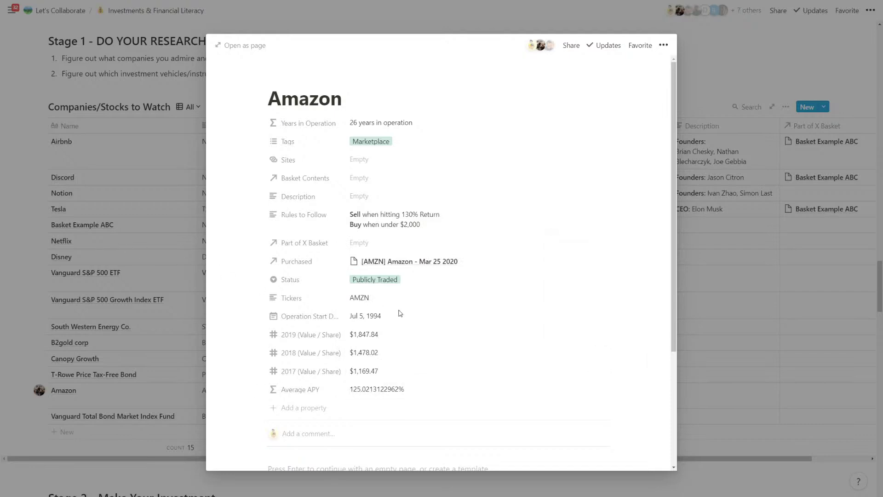
- Examine how the Growth To Date formula in the Investment Portfolio table rounds its result
{"action": "key", "text": "Escape"}
{"action": "scroll", "coordinate": [506, 336], "scroll_direction": "down", "scroll_amount": 15}
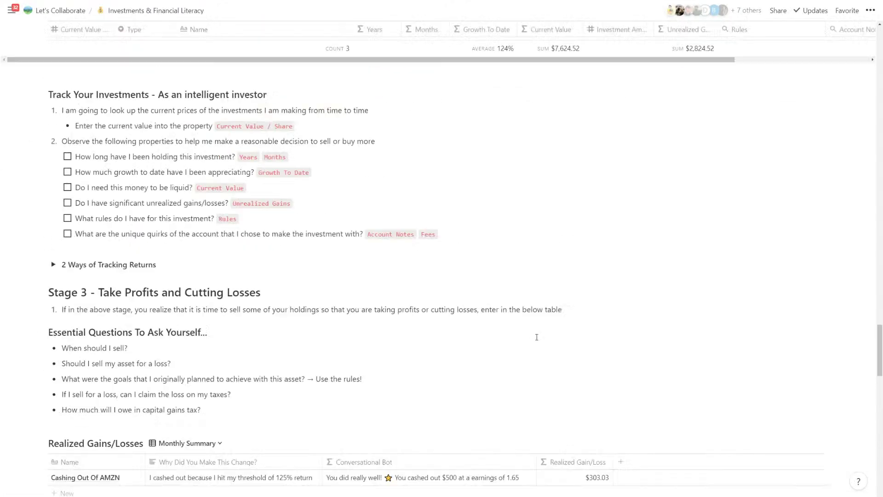
{"action": "scroll", "coordinate": [537, 338], "scroll_direction": "up", "scroll_amount": 5}
{"action": "left_click", "coordinate": [506, 223]}
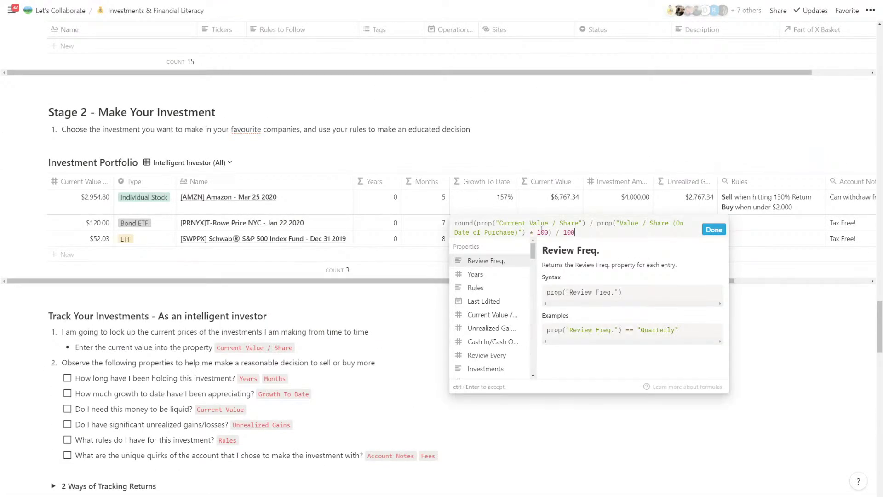
{"action": "left_click_drag", "start_coordinate": [527, 233], "coordinate": [601, 240]}
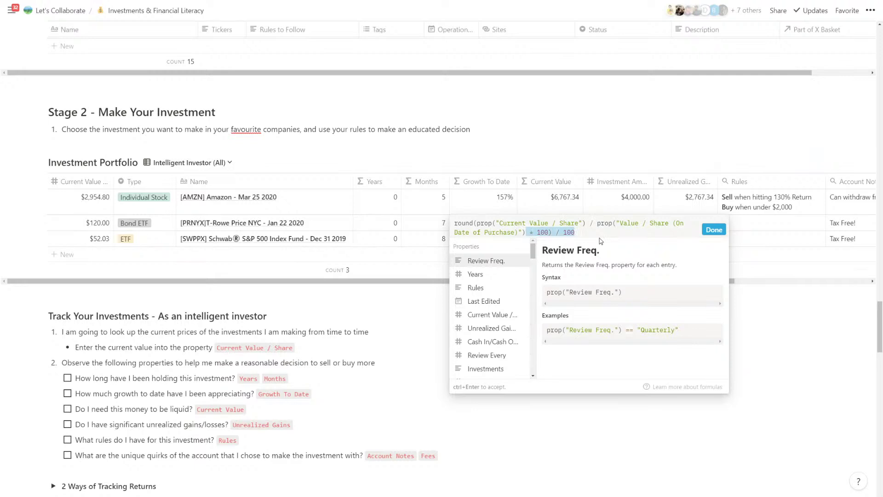
{"action": "left_click", "coordinate": [538, 233]}
{"action": "left_click", "coordinate": [477, 223]}
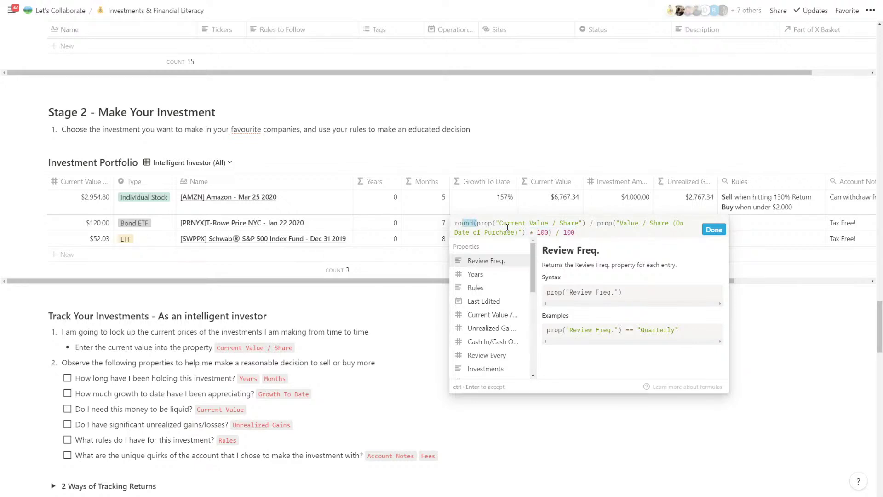
{"action": "left_click", "coordinate": [527, 233]}
{"action": "left_click_drag", "start_coordinate": [543, 235], "coordinate": [581, 234]}
{"action": "left_click", "coordinate": [377, 220]}
{"action": "scroll", "coordinate": [331, 230], "scroll_direction": "up", "scroll_amount": 8}
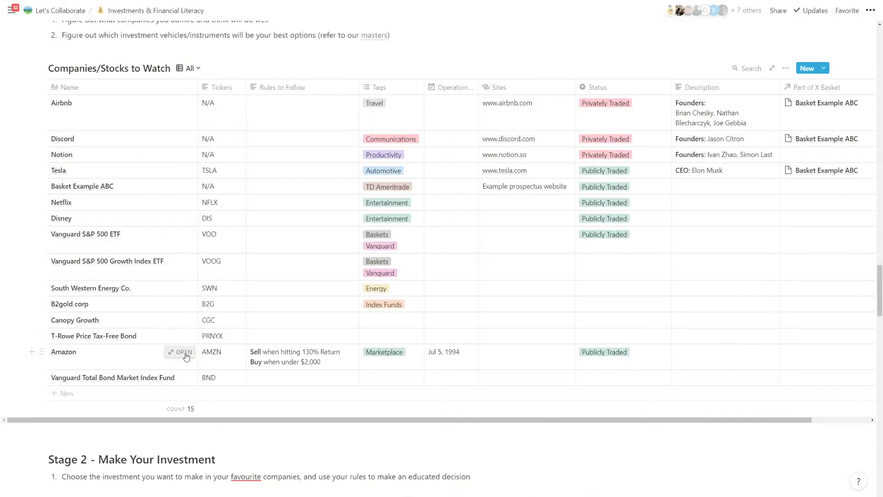
- Wrap Amazon's Average APY formula in round(), multiplying the quotient by 100 inside and dividing the rounded result by 100
{"action": "left_click", "coordinate": [183, 352]}
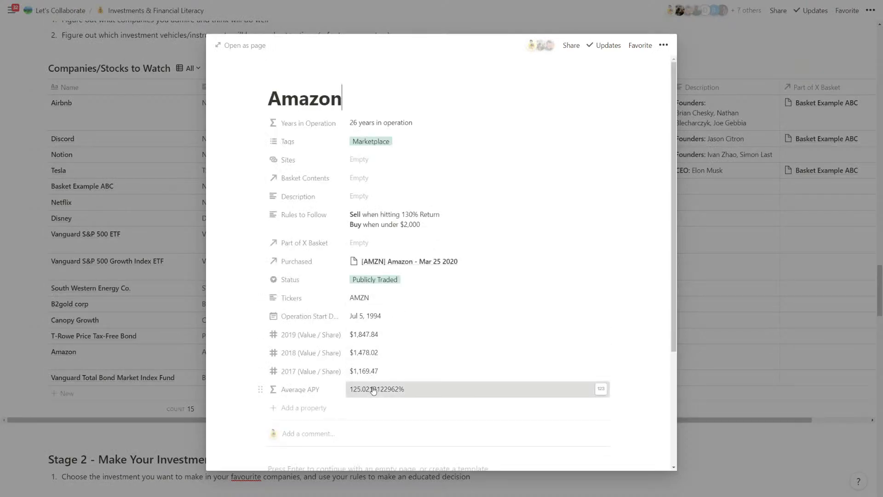
{"action": "left_click", "coordinate": [374, 389]}
{"action": "left_click", "coordinate": [353, 235]}
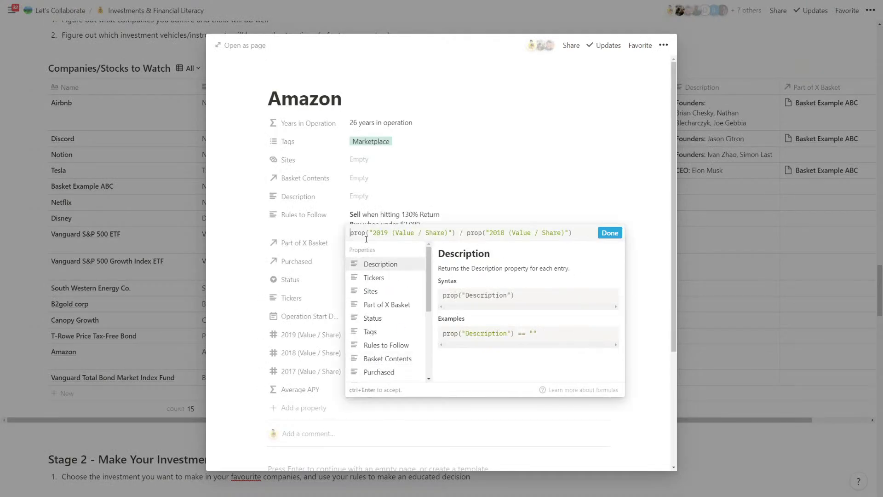
{"action": "type", "text": "round("}
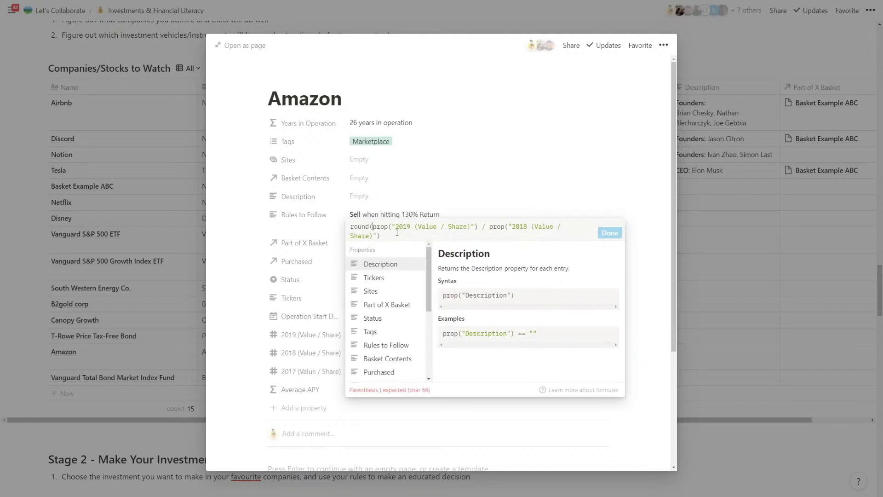
{"action": "left_click", "coordinate": [411, 234]}
{"action": "type", "text": "* 100) / 100"}
{"action": "left_click", "coordinate": [599, 233]}
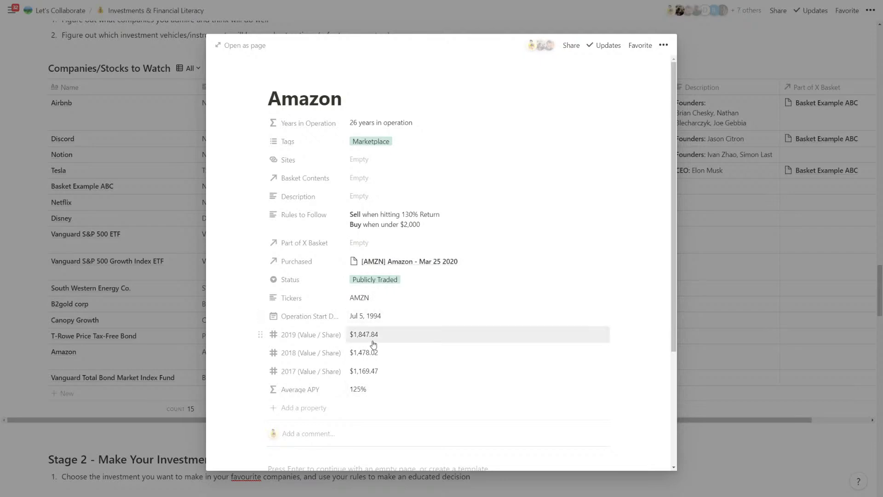
{"action": "left_click", "coordinate": [369, 391]}
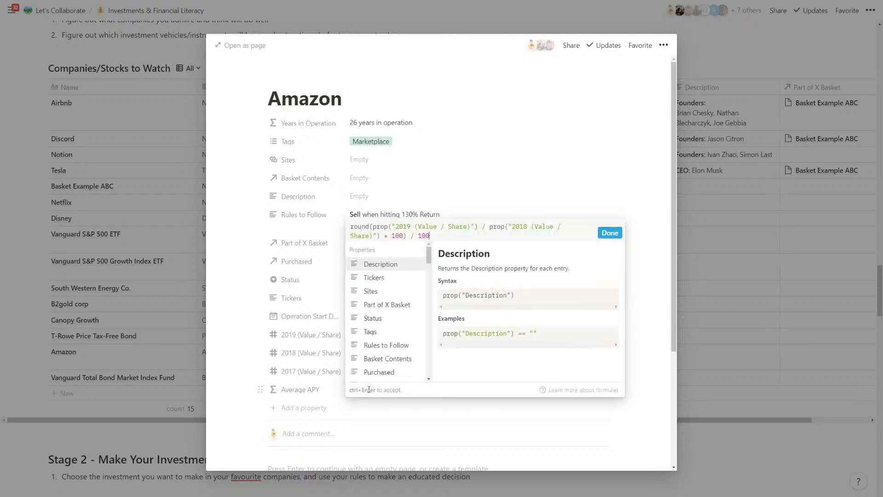
{"action": "left_click", "coordinate": [321, 391]}
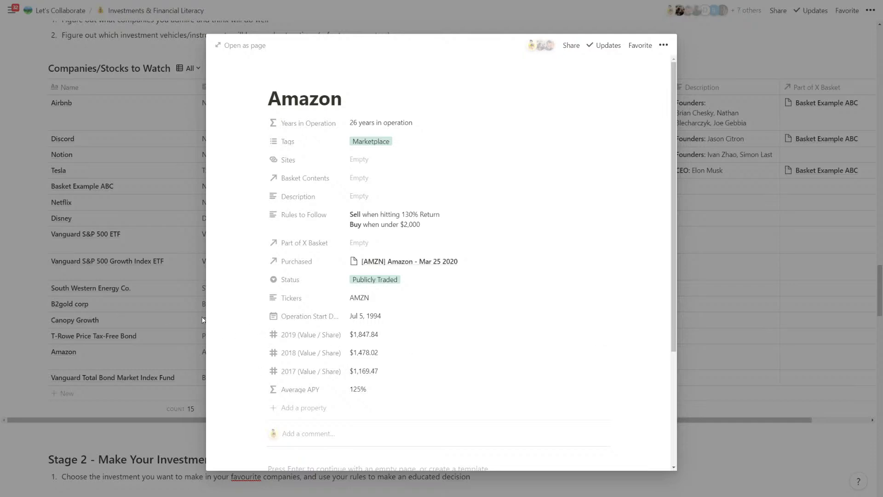
- Add a Rollup property named Average APY at the end of the Investment Portfolio table
{"action": "key", "text": "Escape"}
{"action": "scroll", "coordinate": [373, 322], "scroll_direction": "down", "scroll_amount": 6}
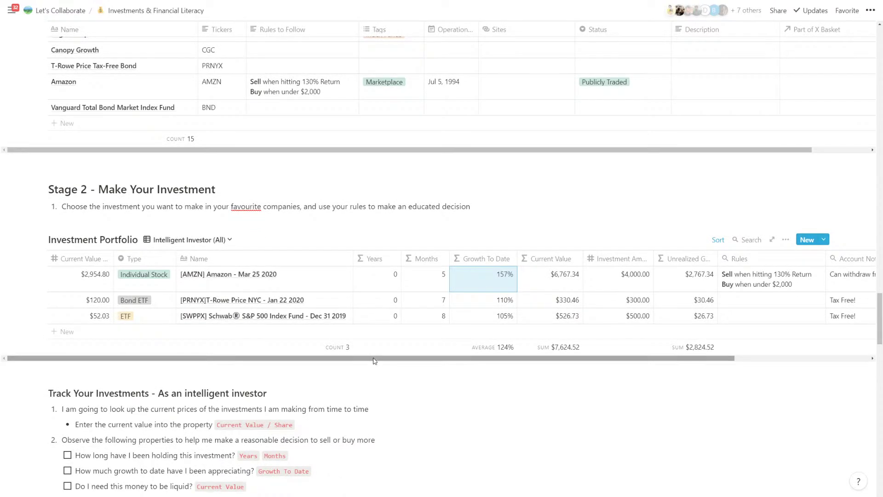
{"action": "mouse_move", "coordinate": [374, 359]}
{"action": "left_mouse_down"}
{"action": "mouse_move", "coordinate": [385, 358]}
{"action": "mouse_move", "coordinate": [368, 350]}
{"action": "left_mouse_up"}
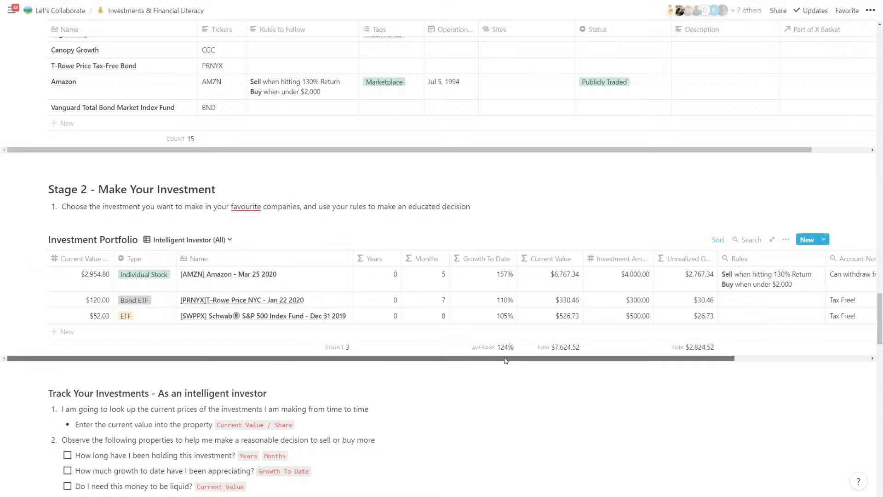
{"action": "scroll", "coordinate": [506, 360], "scroll_direction": "right", "scroll_amount": 5}
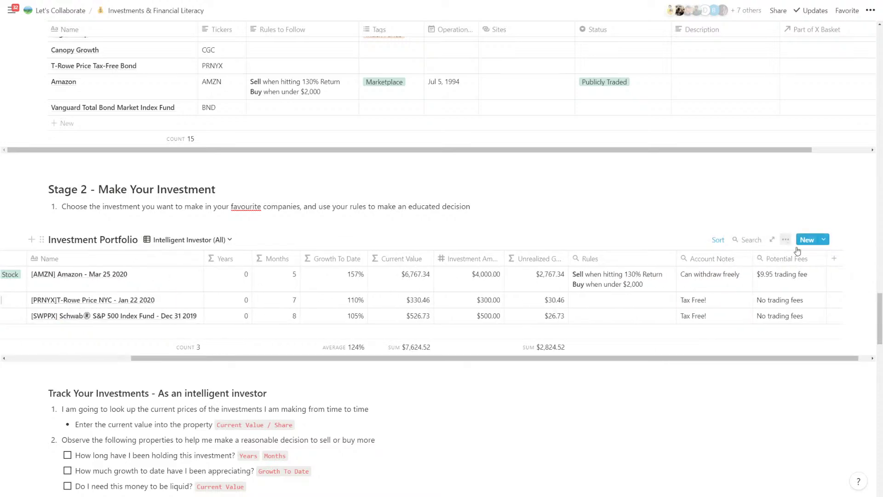
{"action": "left_click", "coordinate": [834, 260]}
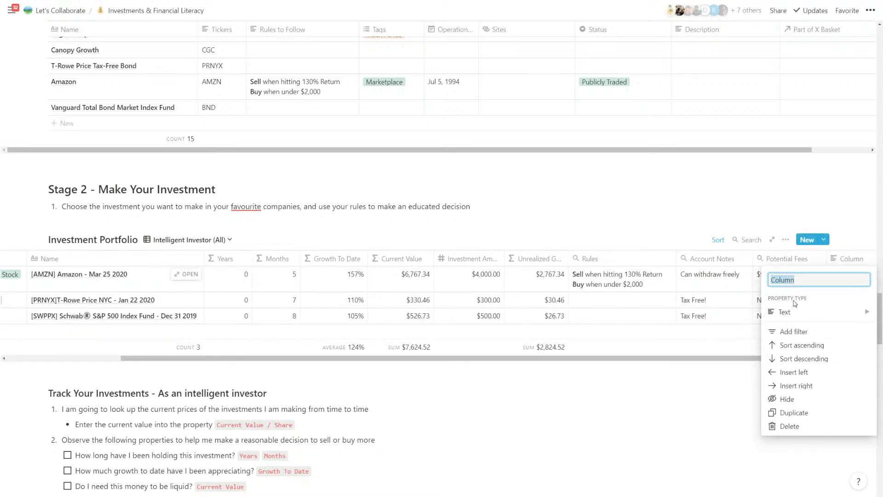
{"action": "type", "text": "Average APY"}
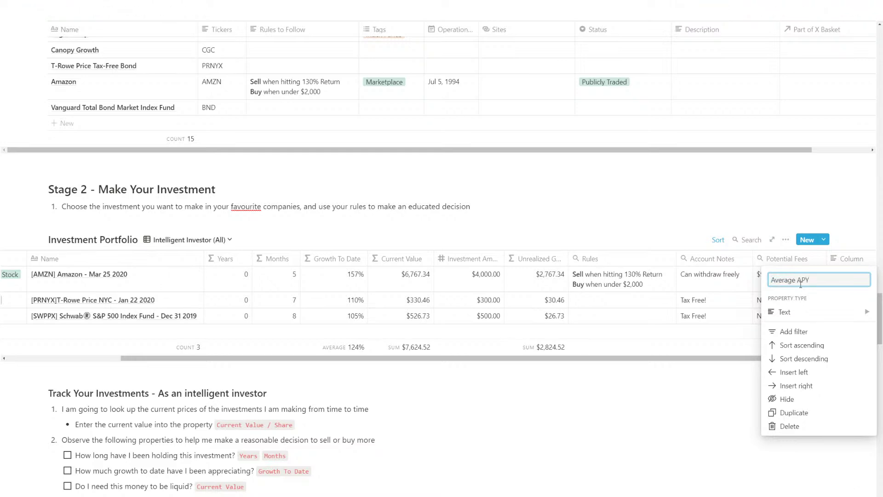
{"action": "left_click", "coordinate": [785, 312]}
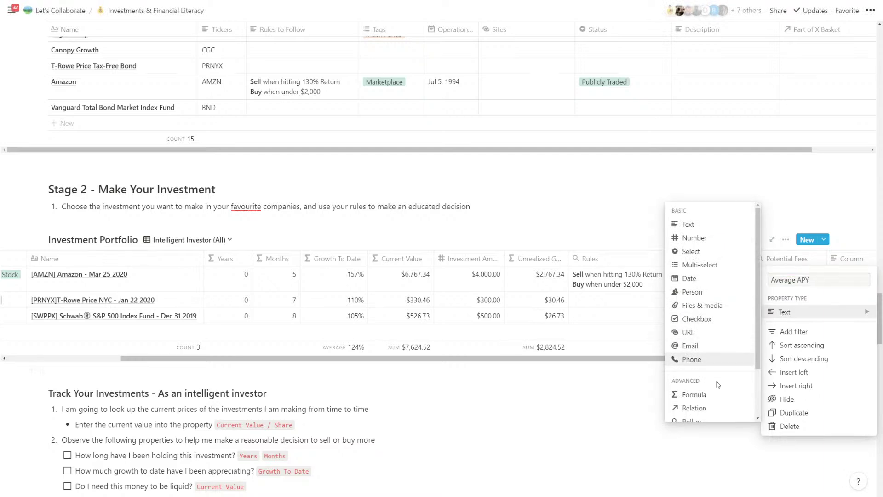
{"action": "scroll", "coordinate": [719, 380], "scroll_direction": "down", "scroll_amount": 1}
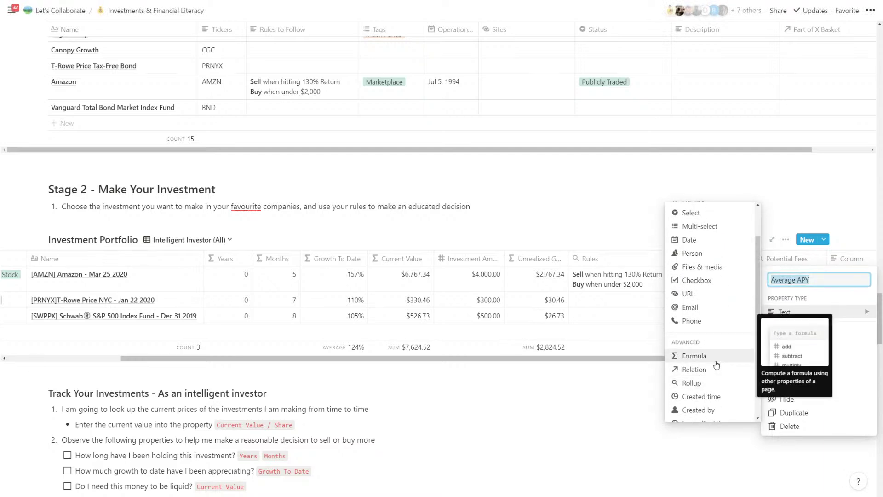
{"action": "left_click", "coordinate": [715, 383]}
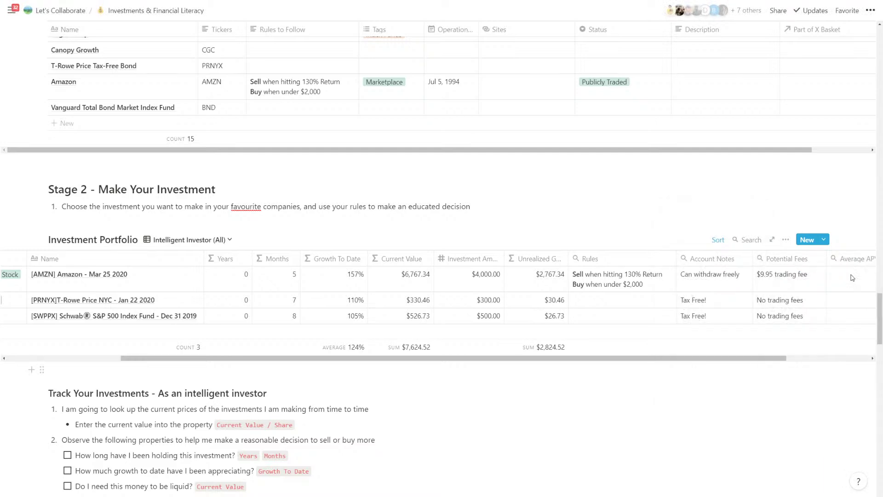
- Configure the Average APY rollup with the Investments relation, the Average APY property and the Sum calculation
{"action": "left_click", "coordinate": [852, 278]}
{"action": "left_click", "coordinate": [827, 314]}
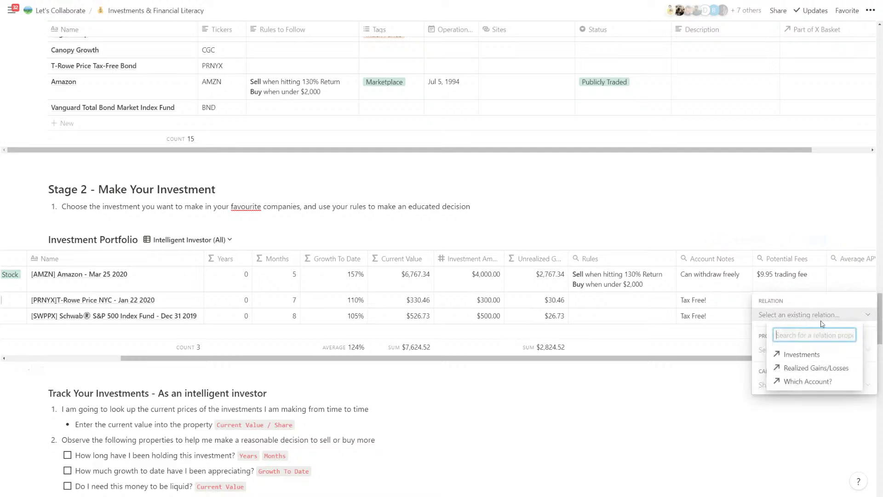
{"action": "left_click", "coordinate": [812, 355]}
{"action": "left_click", "coordinate": [795, 351]}
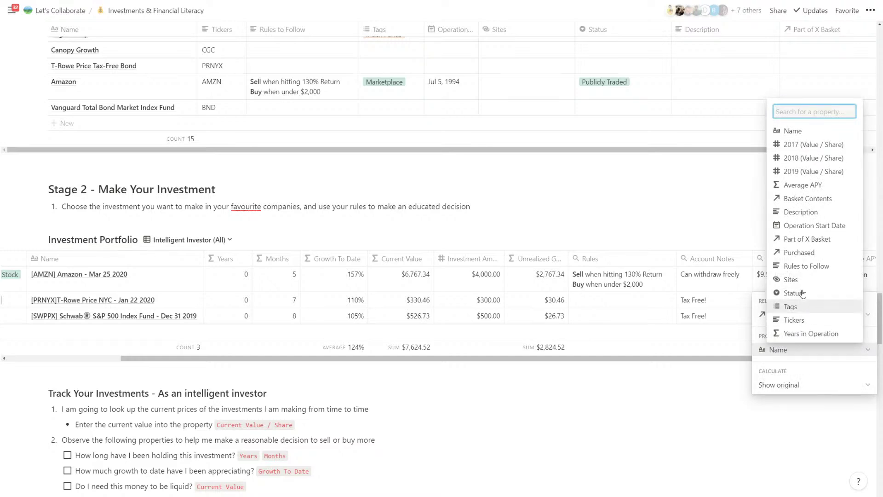
{"action": "left_click", "coordinate": [816, 186]}
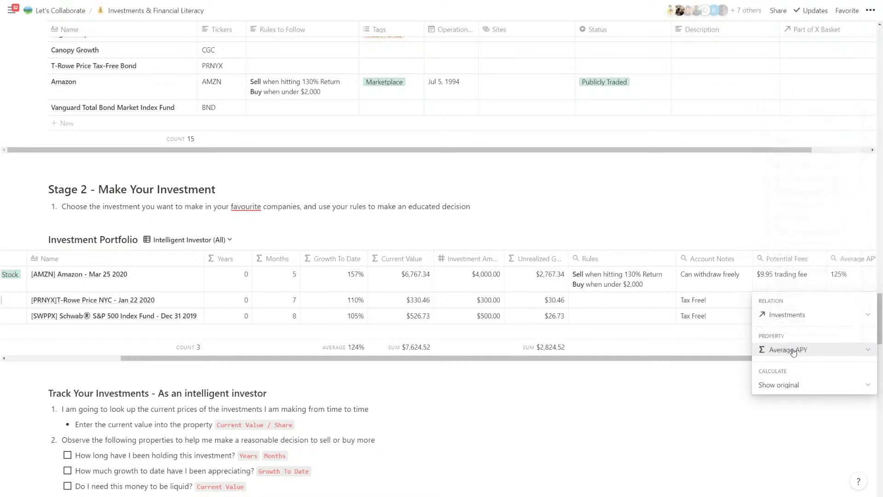
{"action": "left_click", "coordinate": [785, 385]}
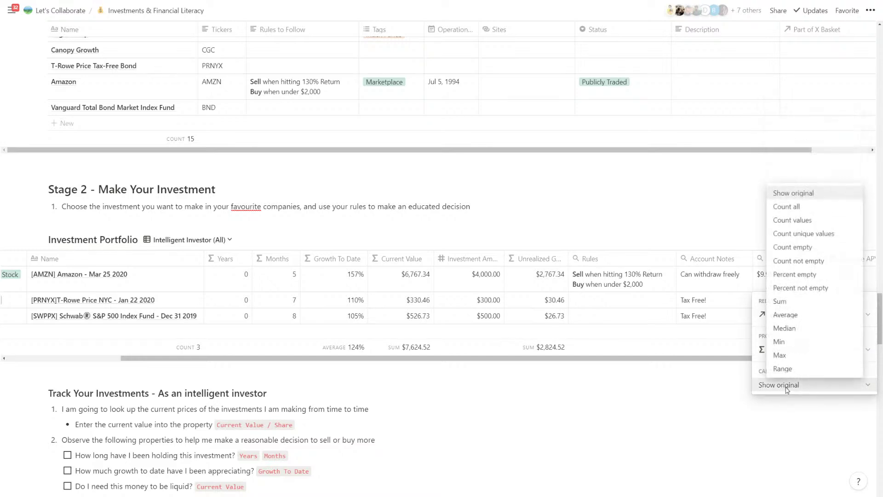
{"action": "left_click", "coordinate": [762, 383]}
{"action": "left_click", "coordinate": [780, 301]}
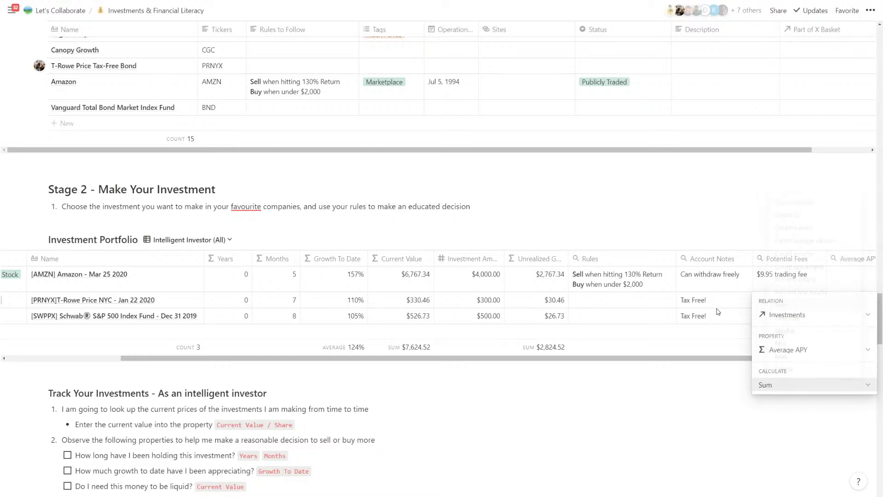
{"action": "left_click", "coordinate": [851, 279]}
- Move the Average APY column between Growth To Date and Current Value in the Investment Portfolio table
{"action": "left_click_drag", "start_coordinate": [865, 258], "coordinate": [418, 261]}
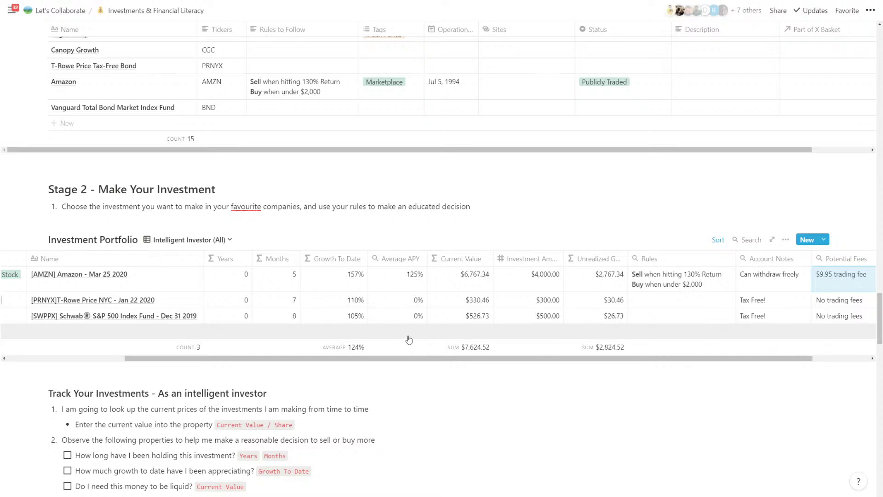
{"action": "left_click_drag", "start_coordinate": [410, 359], "coordinate": [327, 345]}
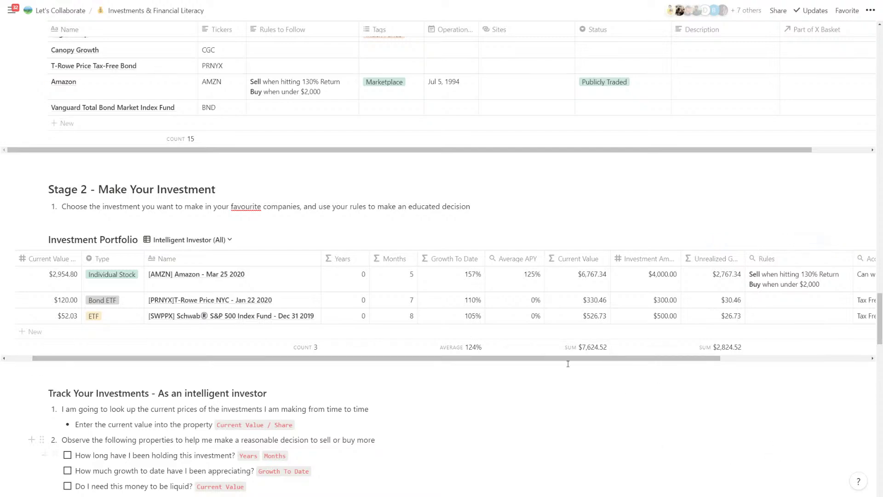
{"action": "scroll", "coordinate": [407, 328], "scroll_direction": "up", "scroll_amount": 15}
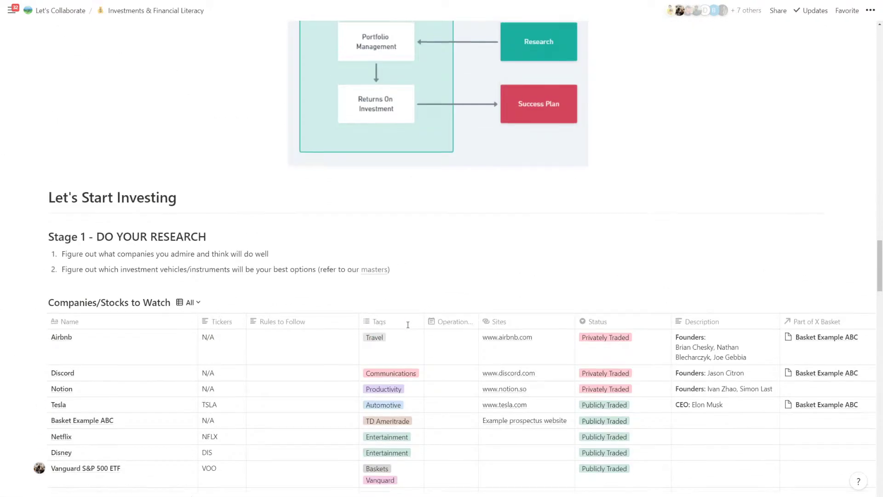
{"action": "scroll", "coordinate": [408, 325], "scroll_direction": "up", "scroll_amount": 2}
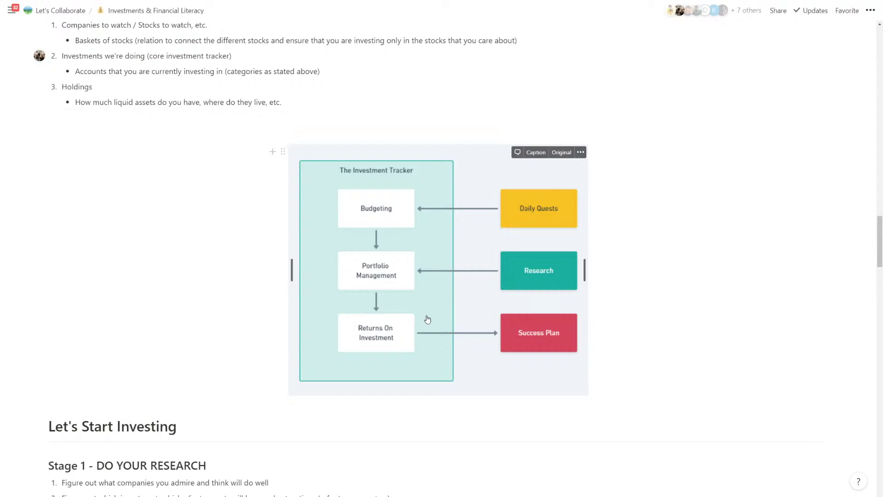
- Review the investment page from the tracker diagram through the research, investment and profit-taking stages to the Holdings table, and return to the diagram
{"action": "scroll", "coordinate": [423, 322], "scroll_direction": "down", "scroll_amount": 3}
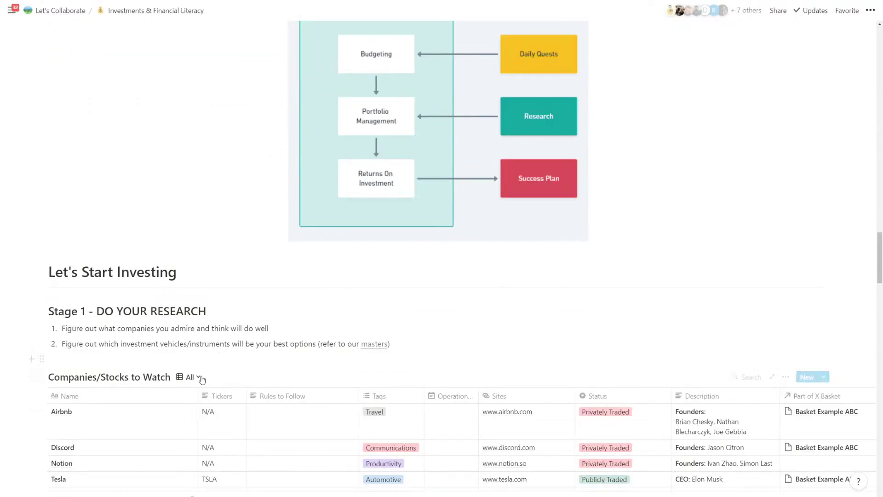
{"action": "scroll", "coordinate": [203, 380], "scroll_direction": "down", "scroll_amount": 3}
{"action": "scroll", "coordinate": [211, 382], "scroll_direction": "down", "scroll_amount": 6}
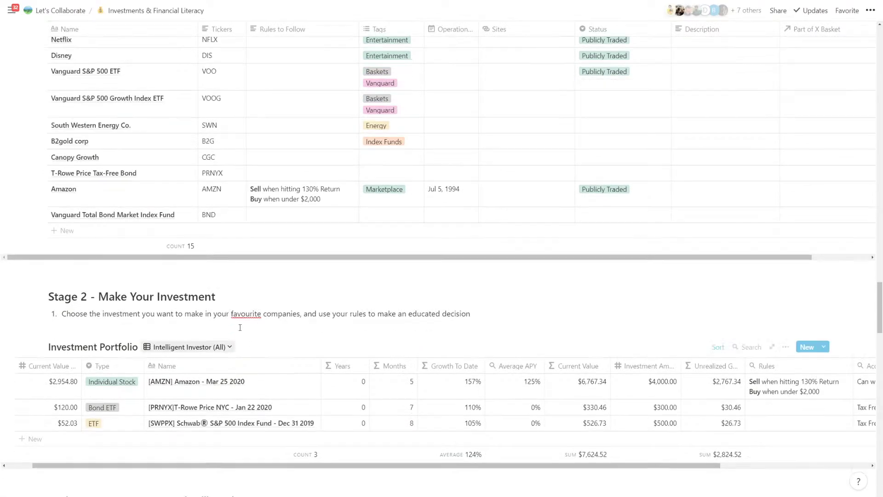
{"action": "scroll", "coordinate": [249, 358], "scroll_direction": "down", "scroll_amount": 4}
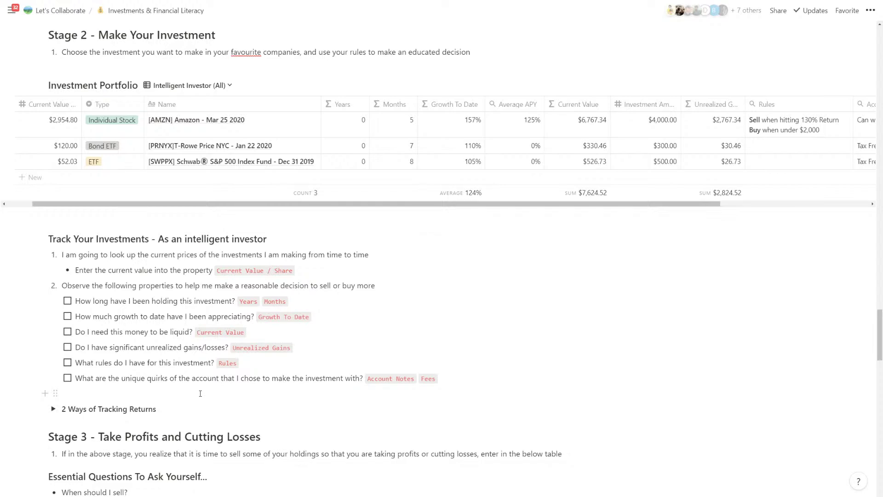
{"action": "scroll", "coordinate": [200, 393], "scroll_direction": "down", "scroll_amount": 2}
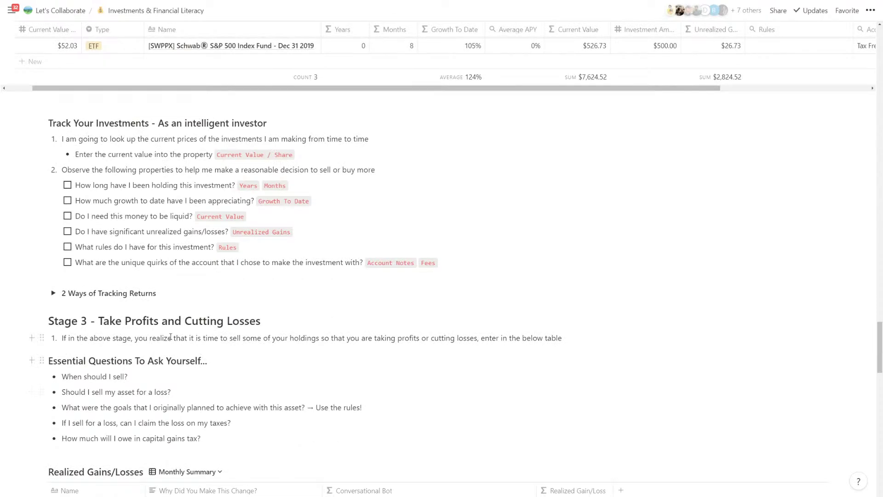
{"action": "scroll", "coordinate": [175, 350], "scroll_direction": "down", "scroll_amount": 5}
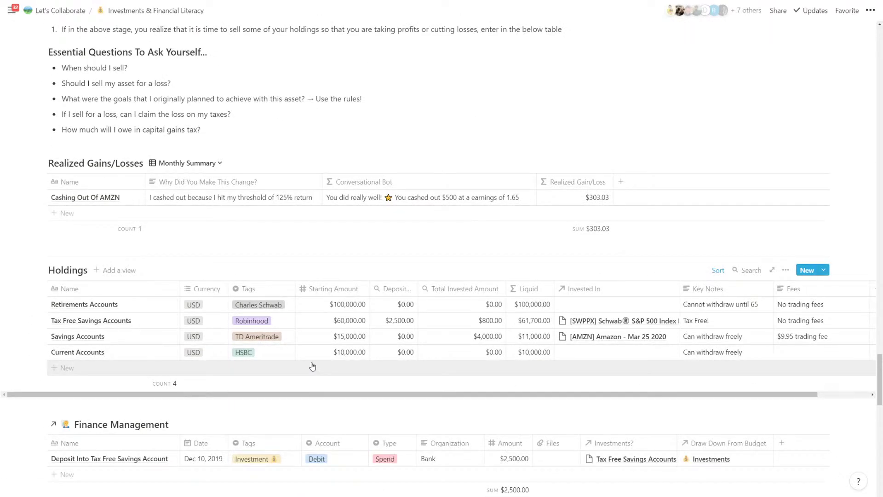
{"action": "scroll", "coordinate": [322, 359], "scroll_direction": "up", "scroll_amount": 10}
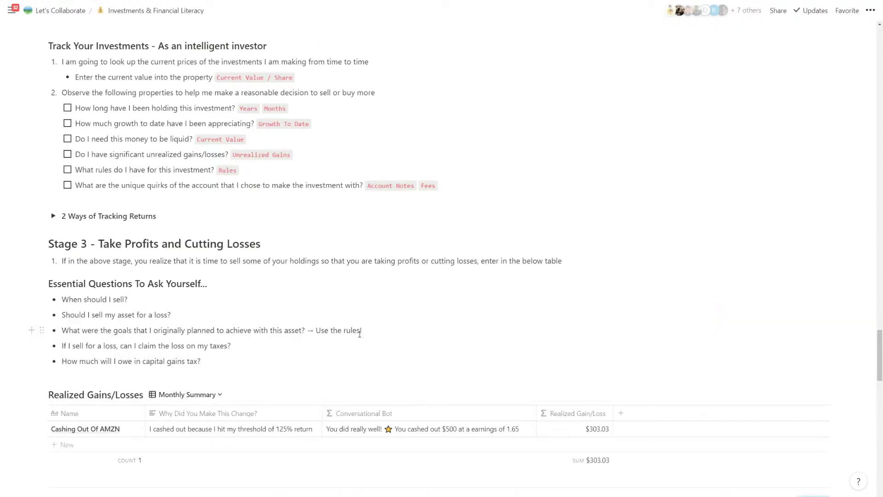
{"action": "scroll", "coordinate": [360, 334], "scroll_direction": "up", "scroll_amount": 15}
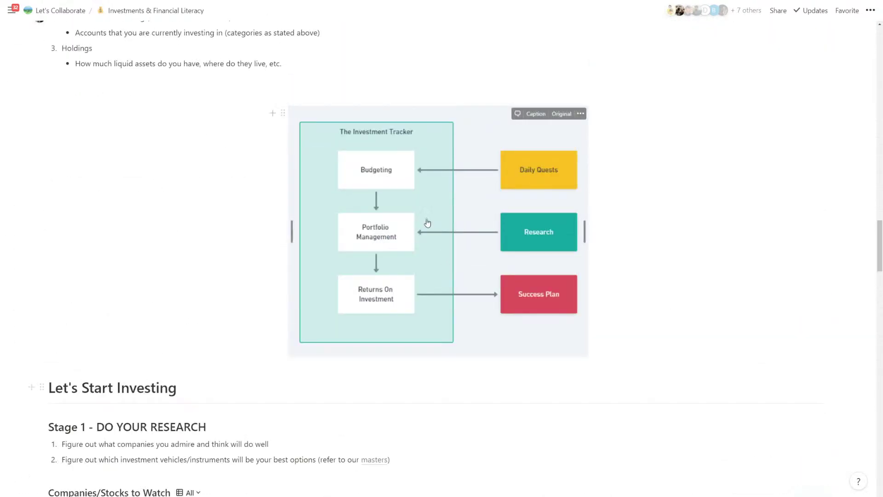